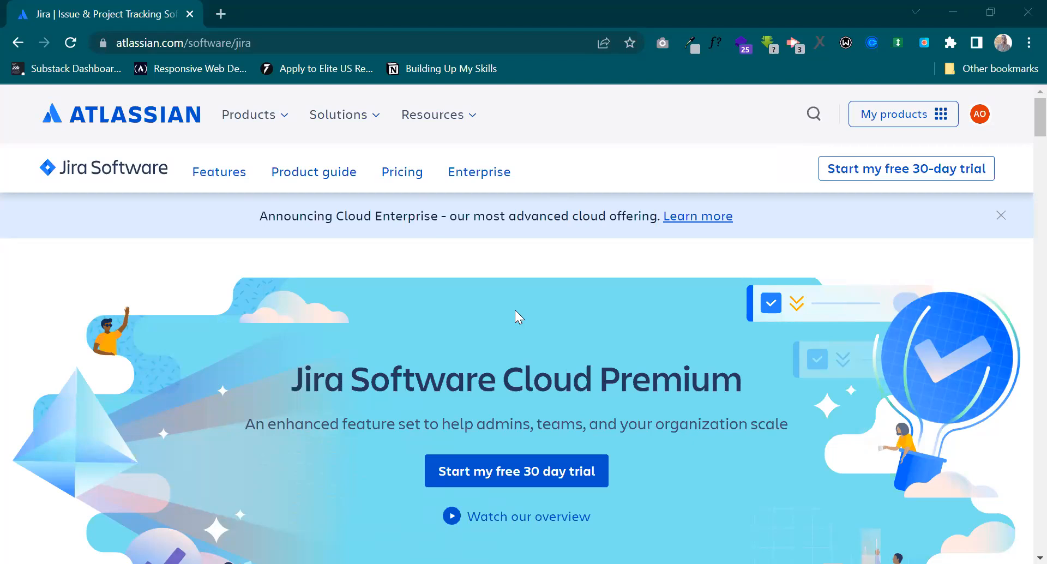
Switch from the Atlassian website to Jira Software through the account's product list.
click(943, 121)
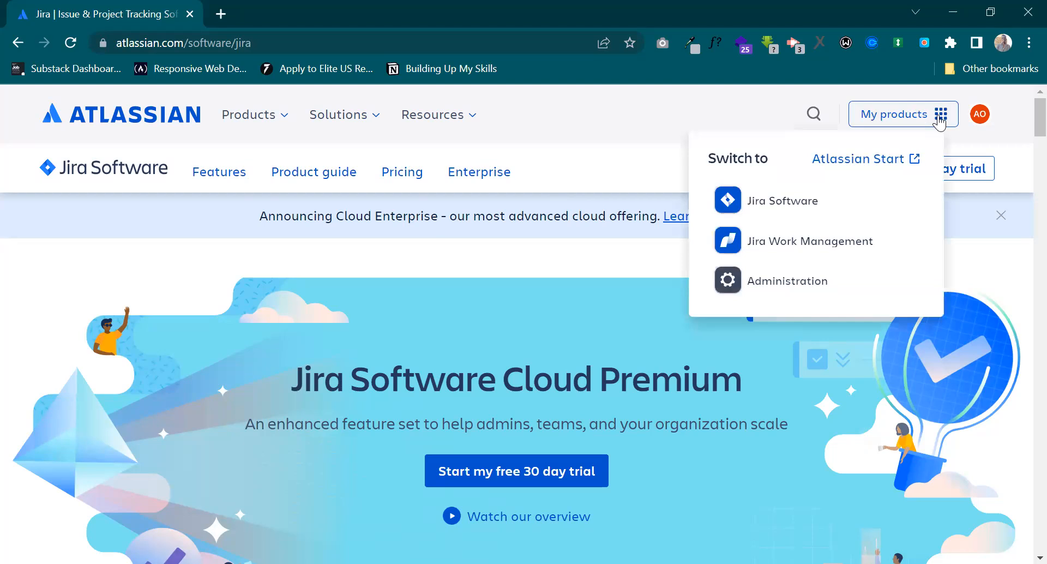
click(782, 201)
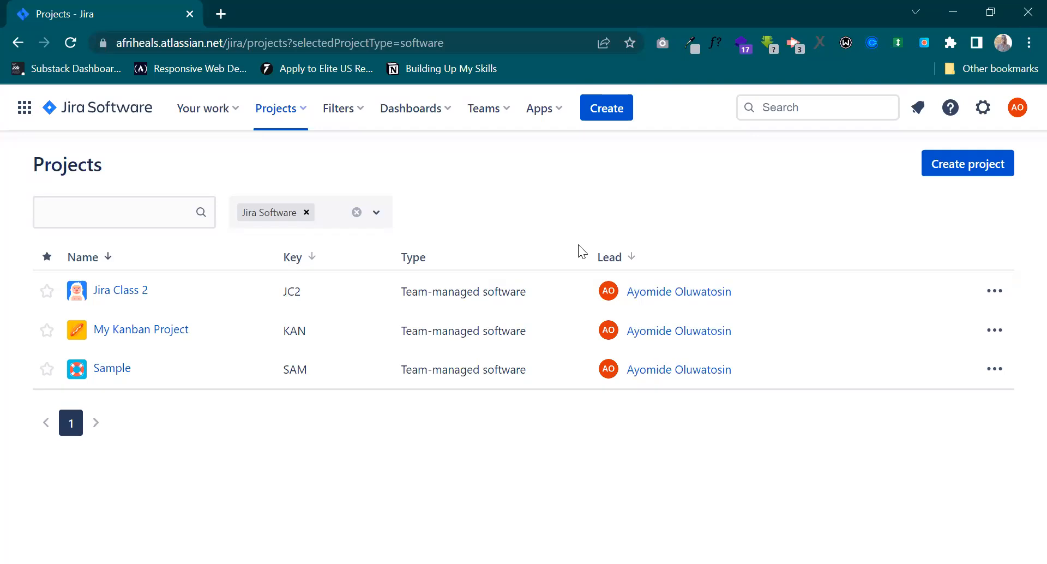
Load coursera.org in a new browser tab, keeping the Jira projects page open.
click(222, 12)
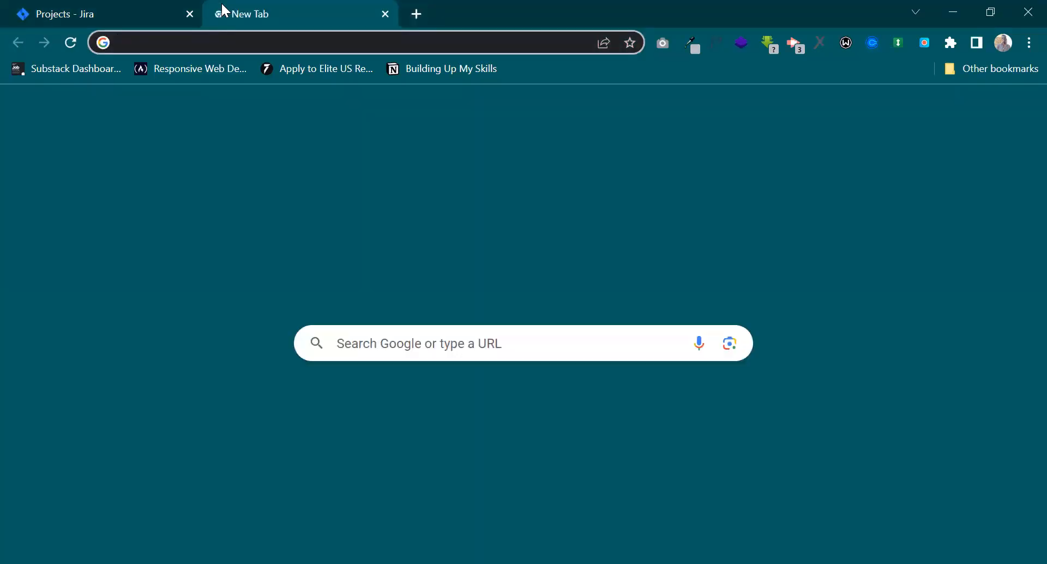
text(coure)
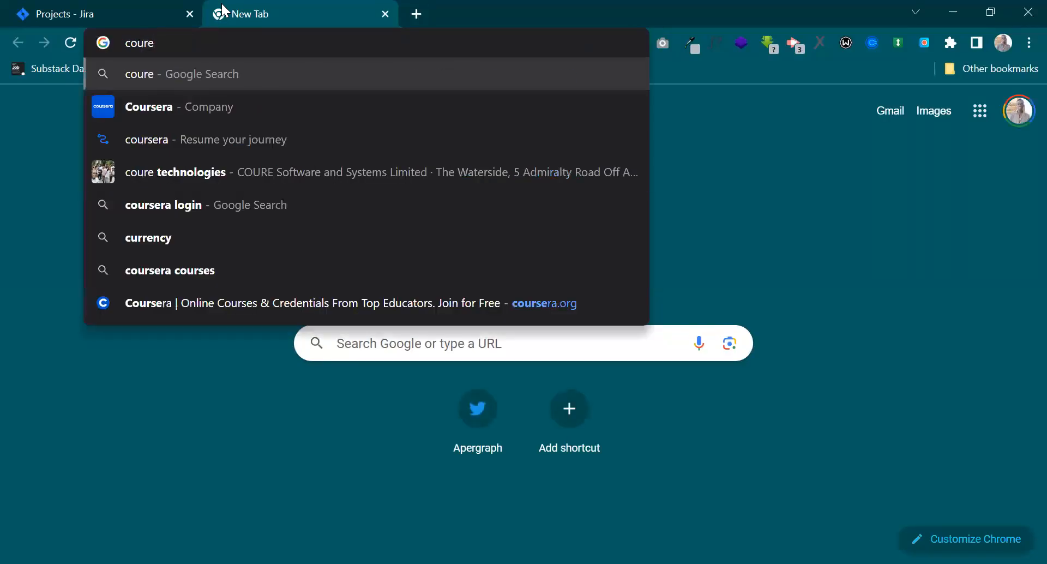
key(Down)
key(Down)
key(Down)
key(Down)
key(Down)
key(Down)
key(Down)
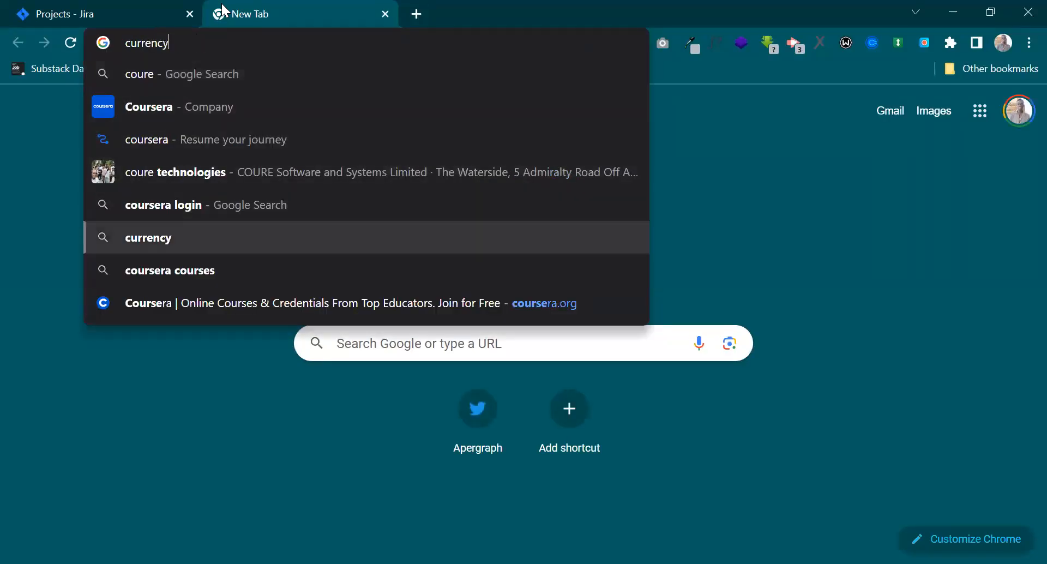
key(Return)
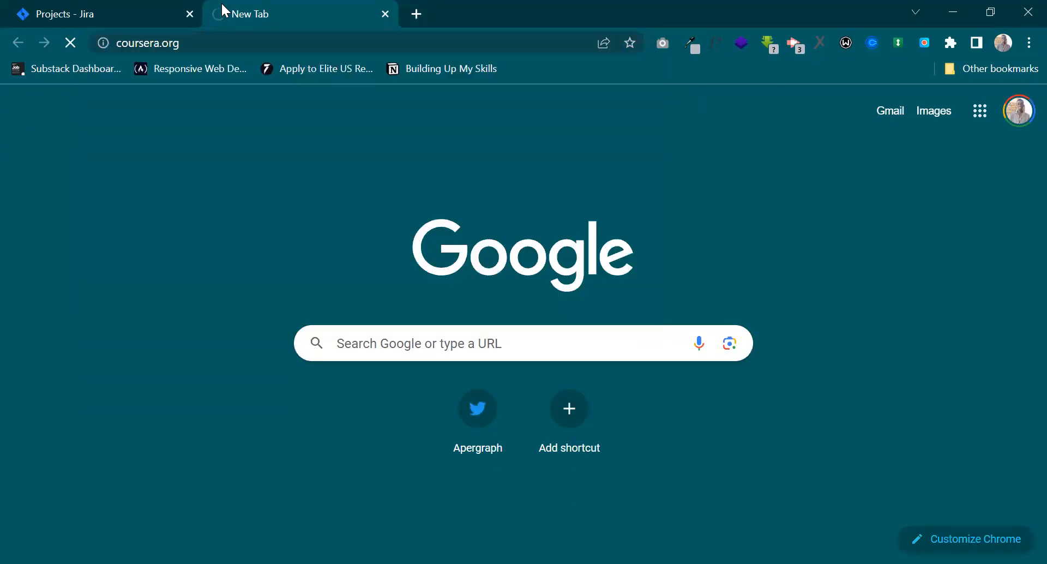
click(100, 7)
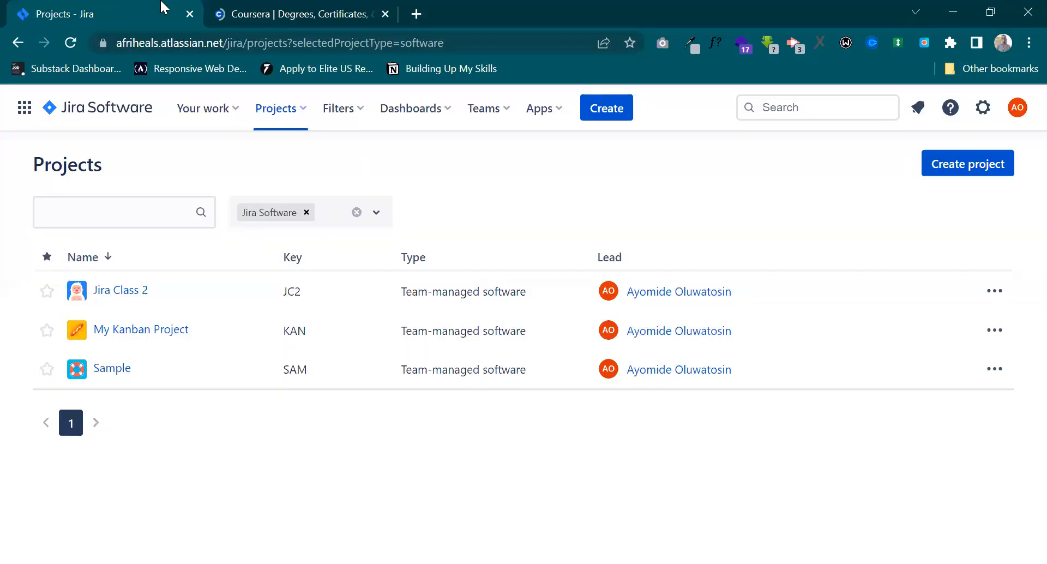
click(260, 6)
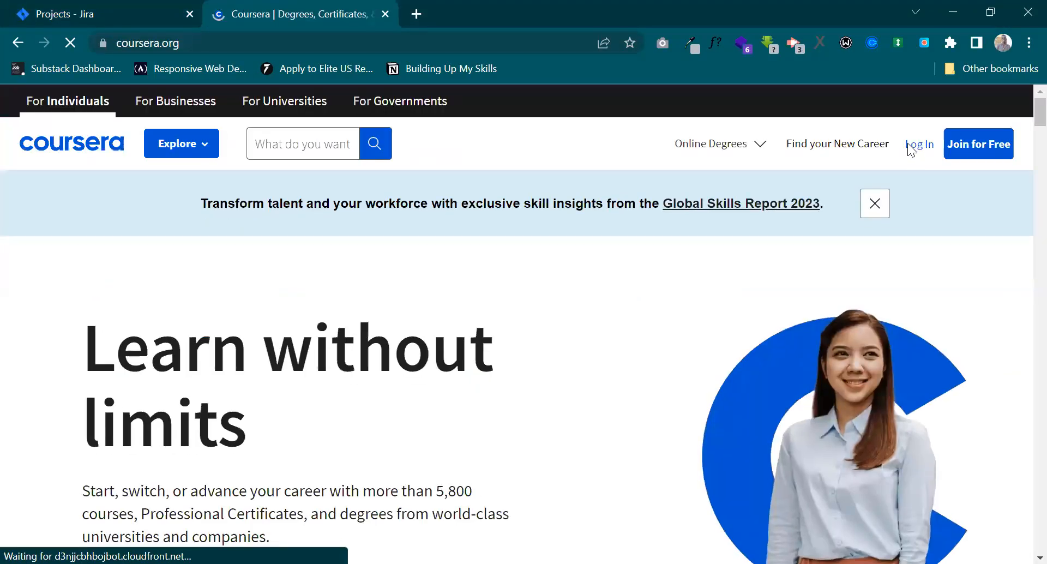
Search Coursera for "atlassian" and open the Agile with Atlassian Jira course.
click(298, 146)
text(at)
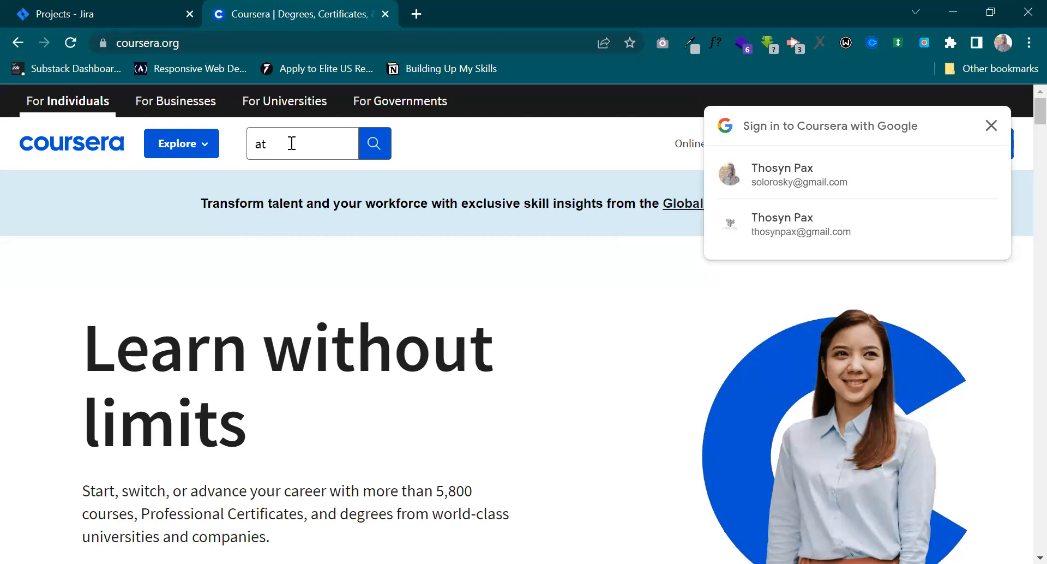
click(291, 143)
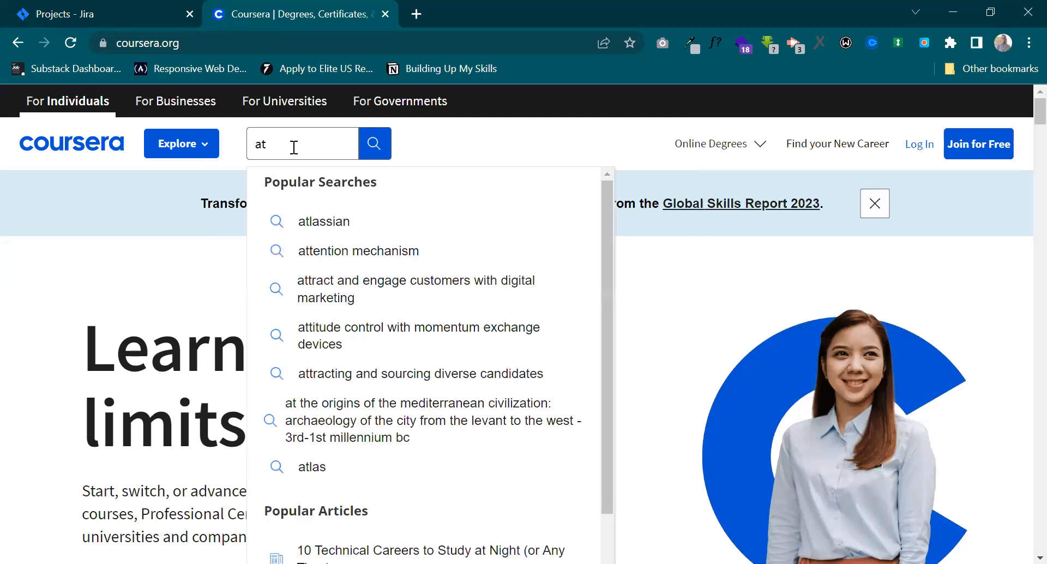
click(328, 219)
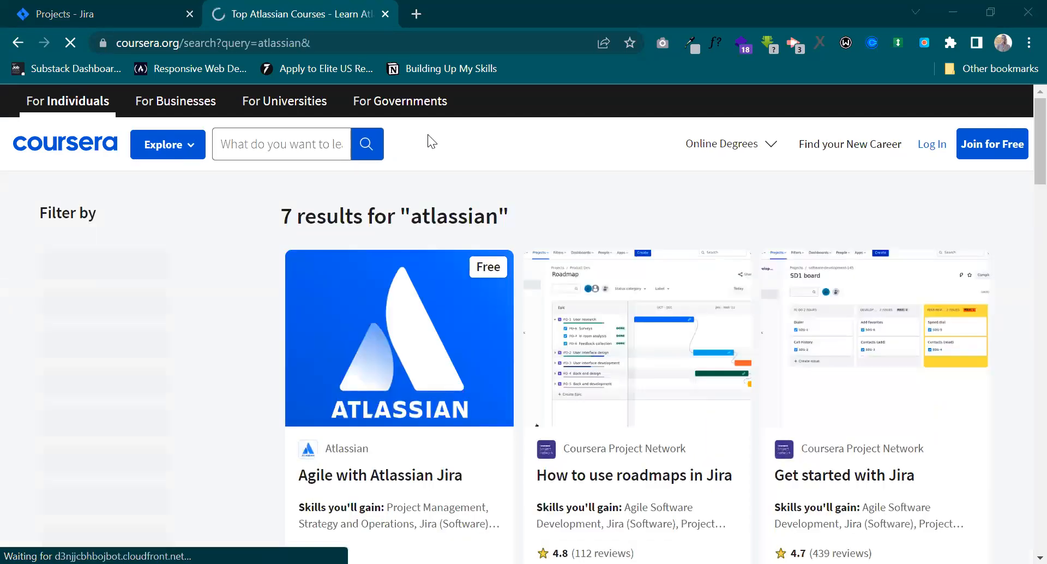
click(390, 475)
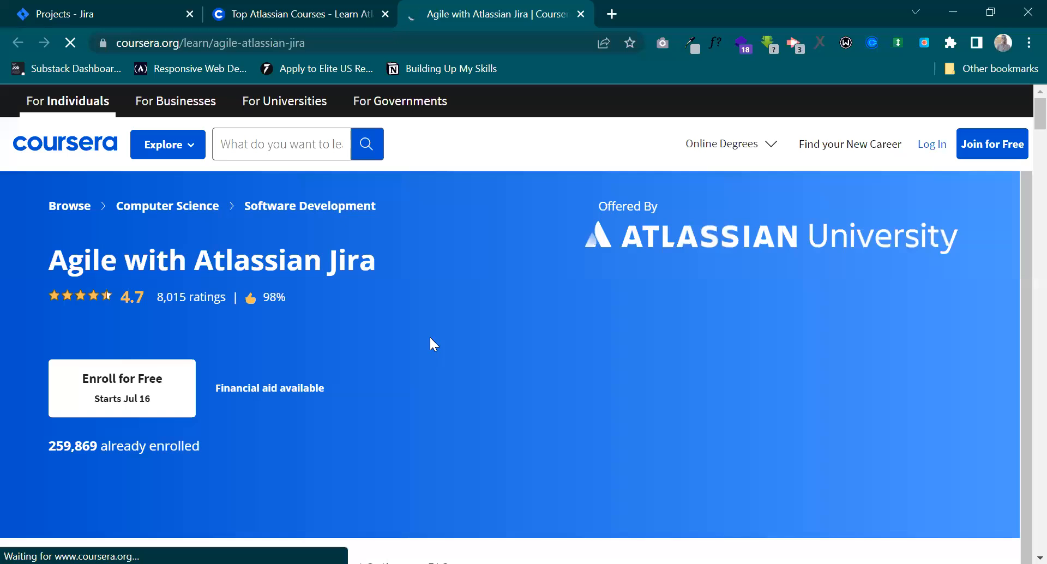
Look through the Agile with Atlassian Jira course page, including the description, learning outcomes, skills and instructor sections.
scroll(531, 315, down, 3)
scroll(531, 317, down, 7)
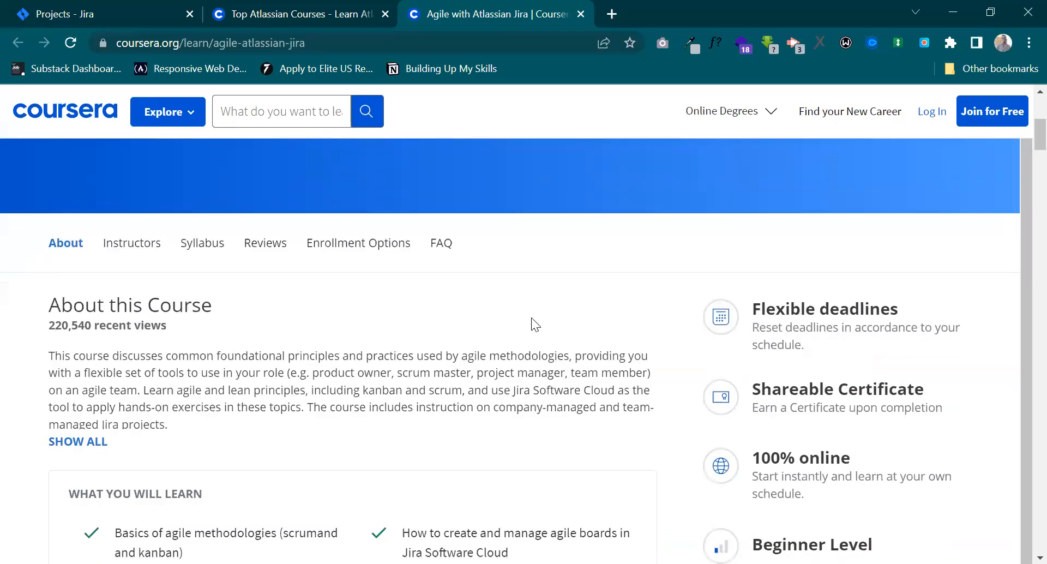
scroll(531, 317, down, 1)
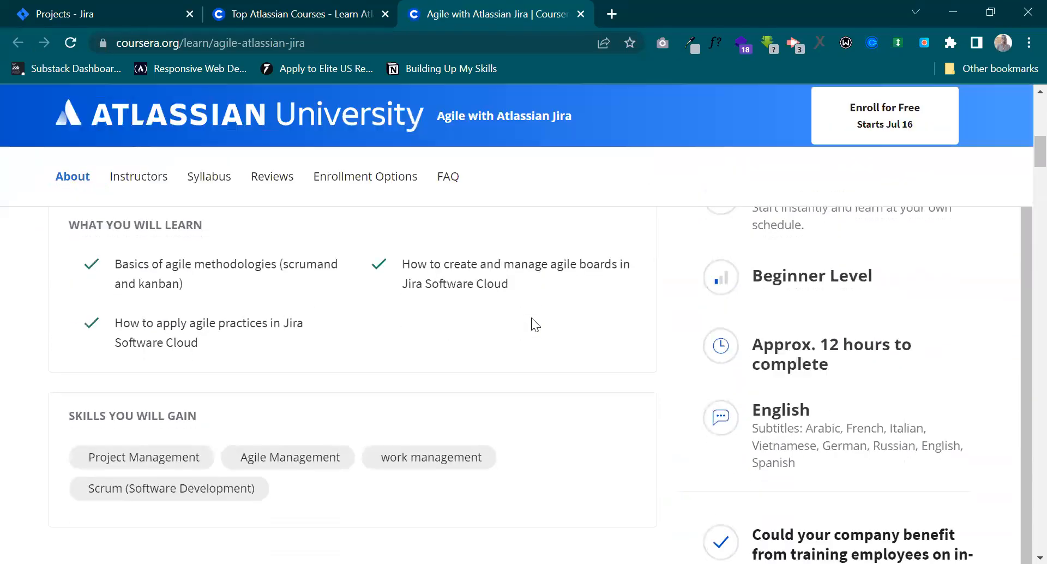
scroll(531, 317, down, 2)
scroll(531, 317, down, 2)
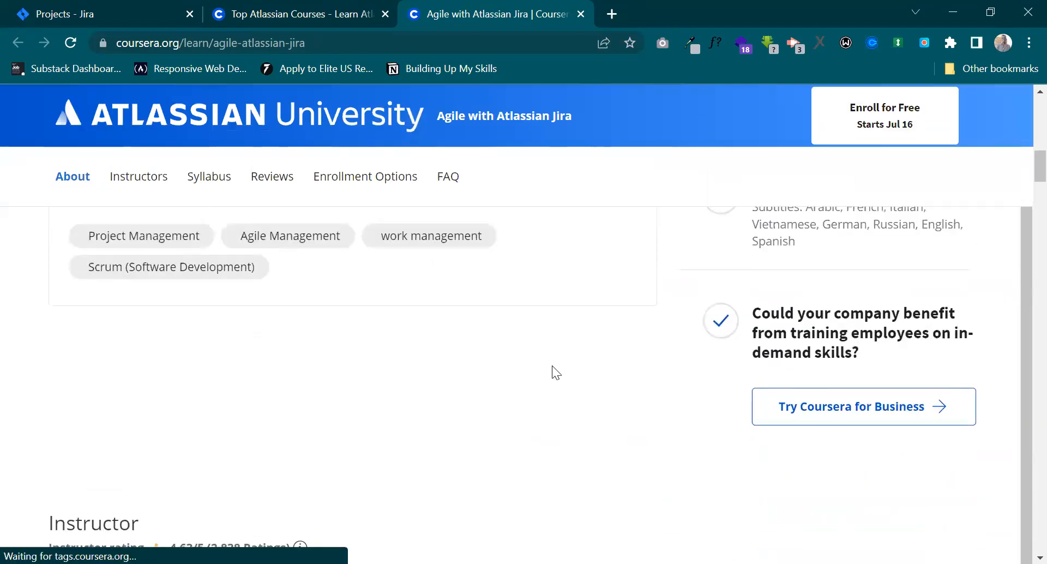
scroll(551, 366, down, 5)
scroll(552, 365, up, 7)
scroll(552, 365, down, 8)
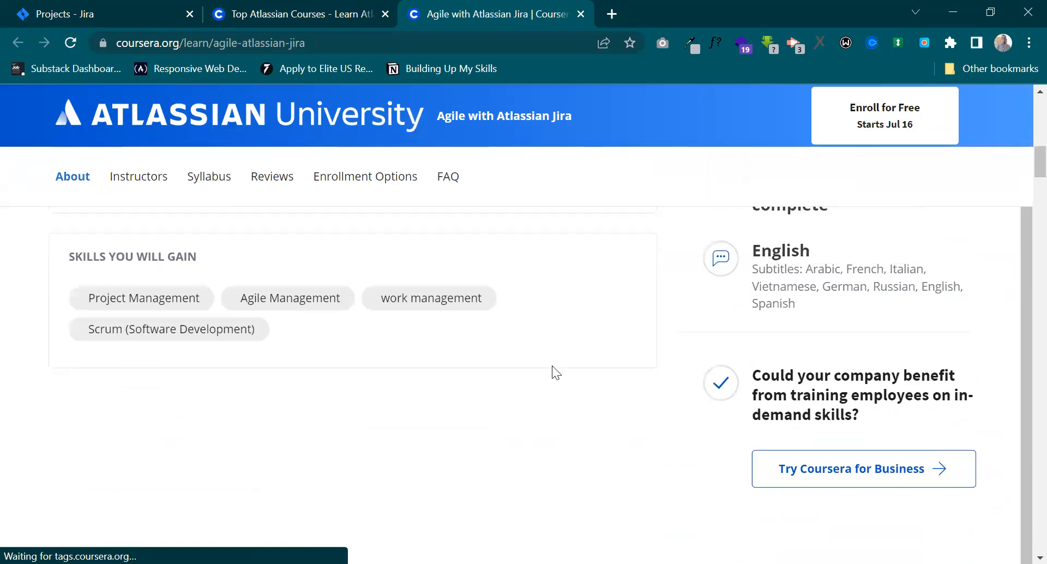
scroll(552, 366, down, 1)
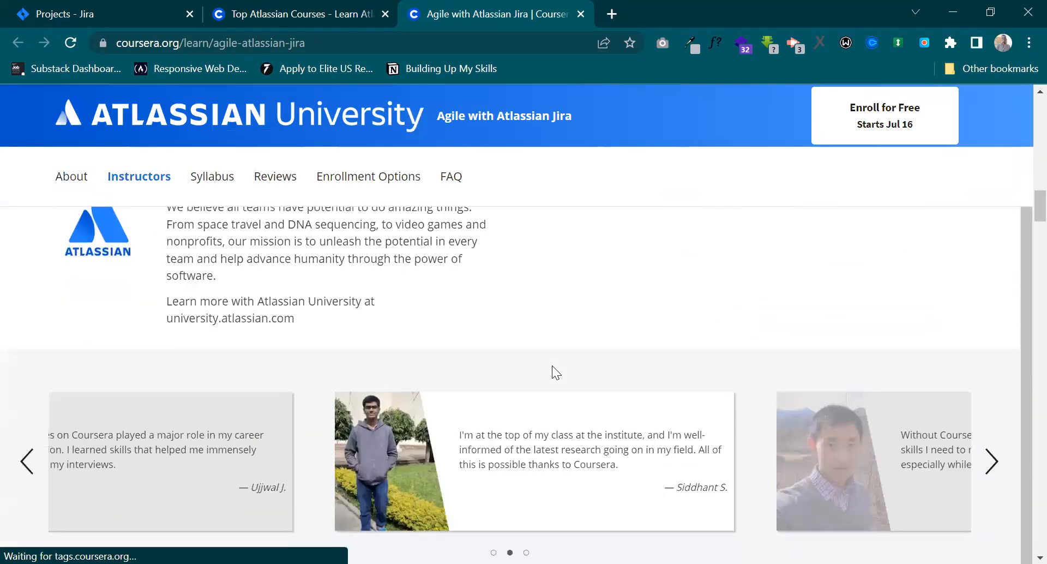
scroll(552, 366, up, 9)
scroll(551, 365, up, 8)
scroll(552, 366, down, 4)
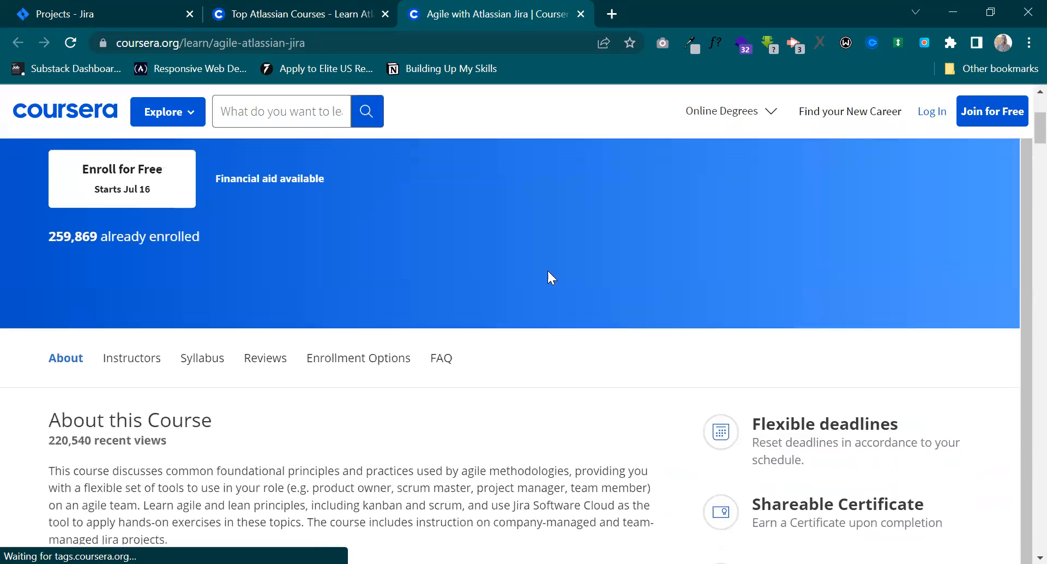
scroll(552, 230, up, 4)
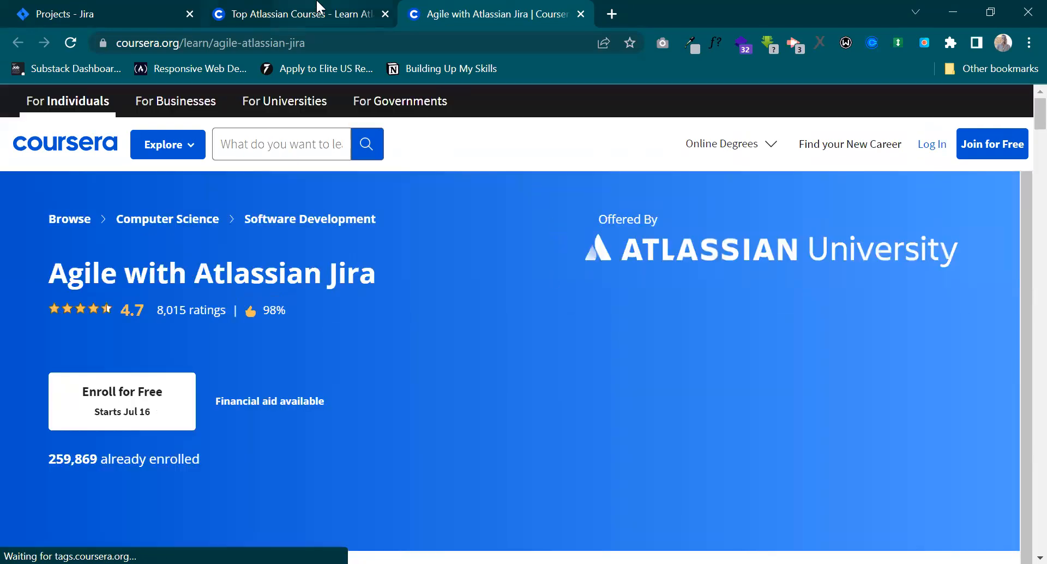
Go back to the Atlassian course search results, and from there to the Jira projects list.
mouse_move(318, 7)
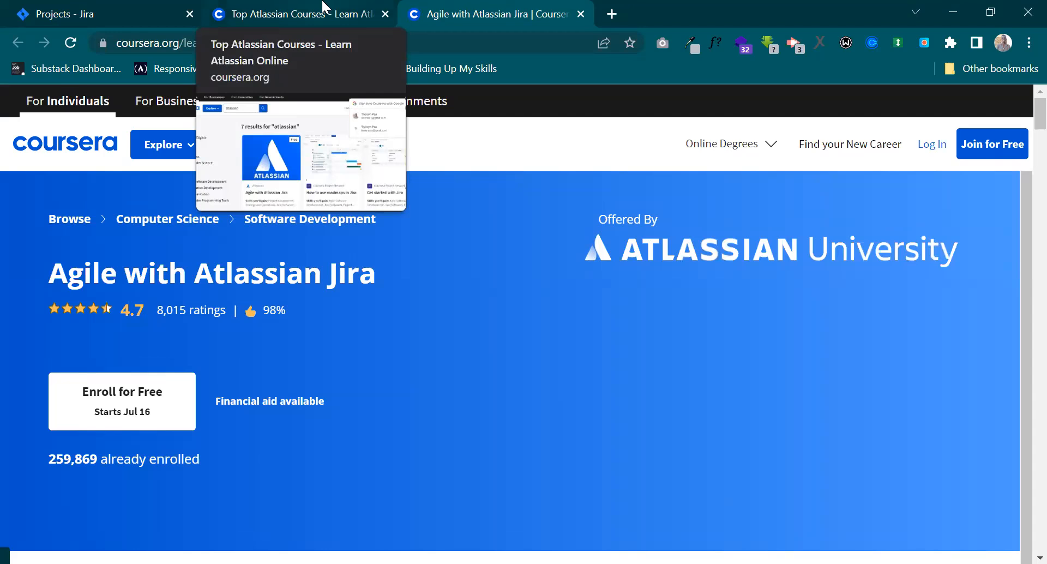
click(305, 8)
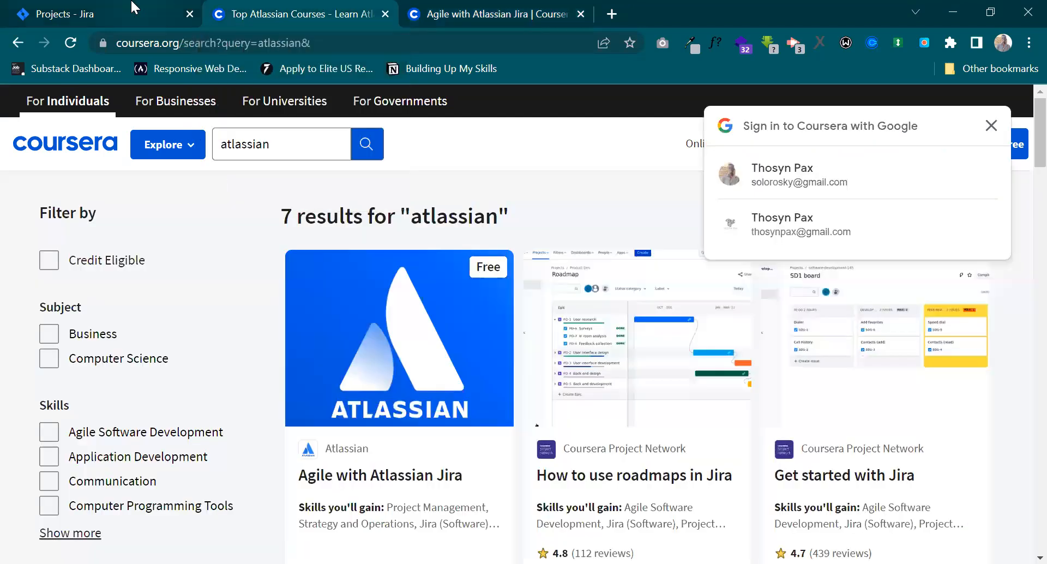
click(163, 6)
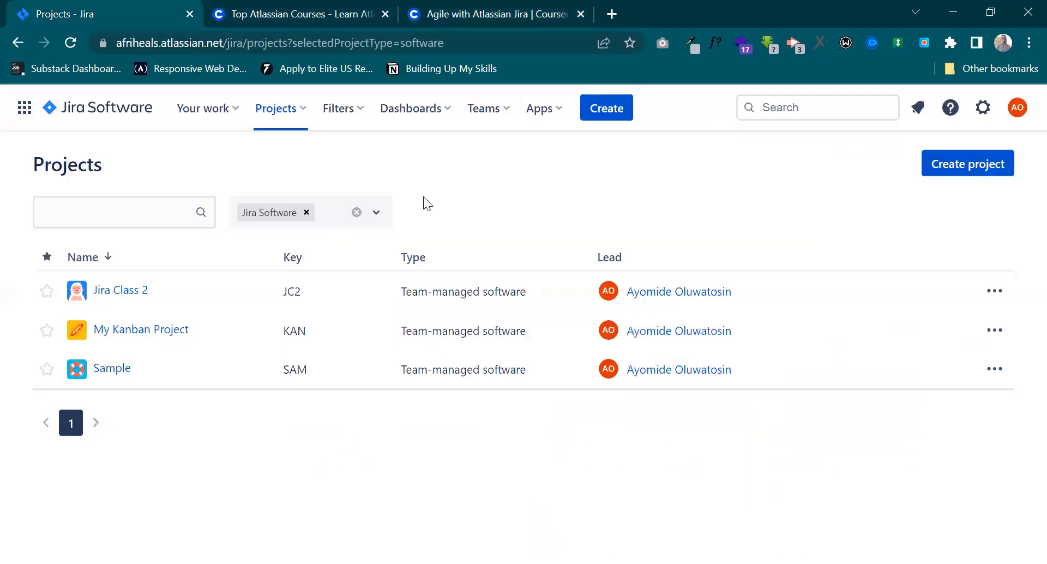
Return to the Agile with Atlassian Jira course page and review its learning outcomes, skills and time commitment.
click(420, 7)
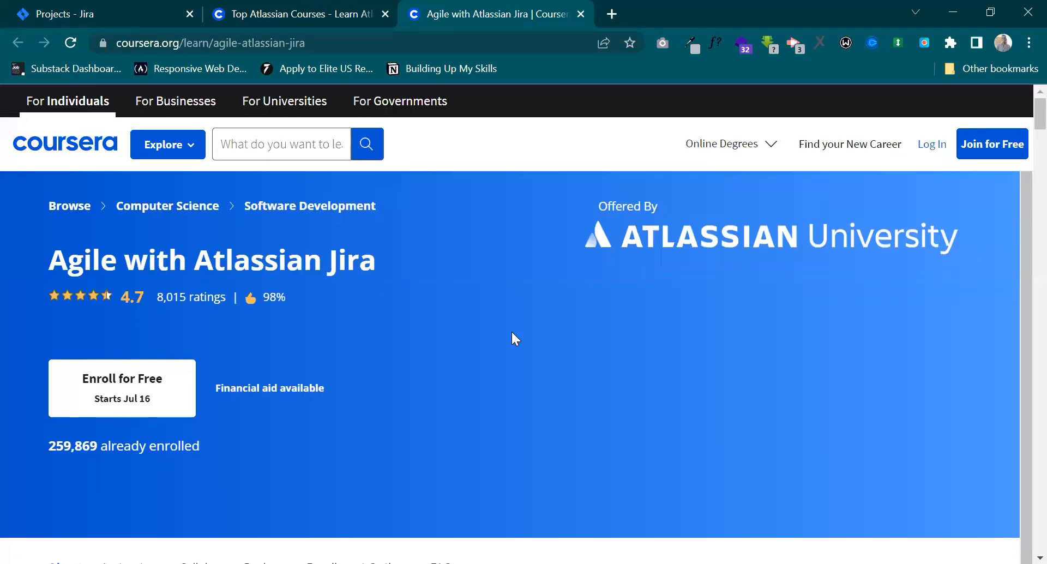
scroll(565, 361, down, 7)
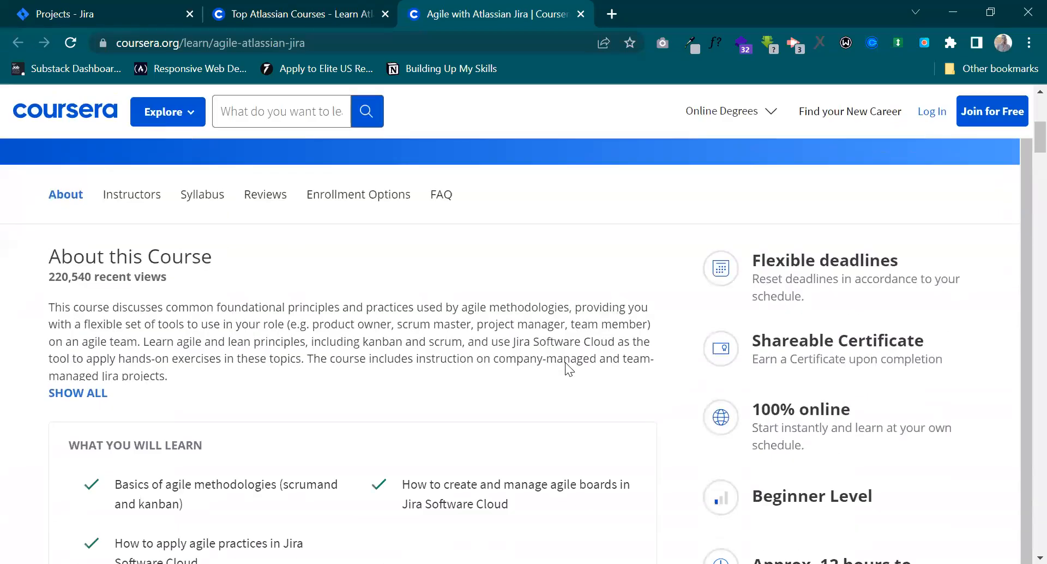
scroll(626, 352, down, 5)
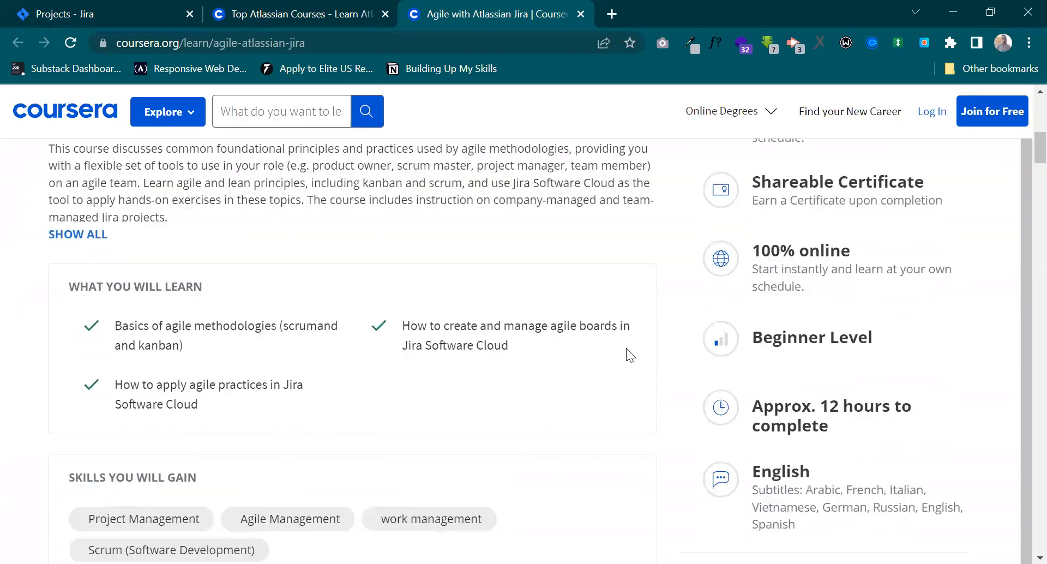
scroll(626, 348, down, 5)
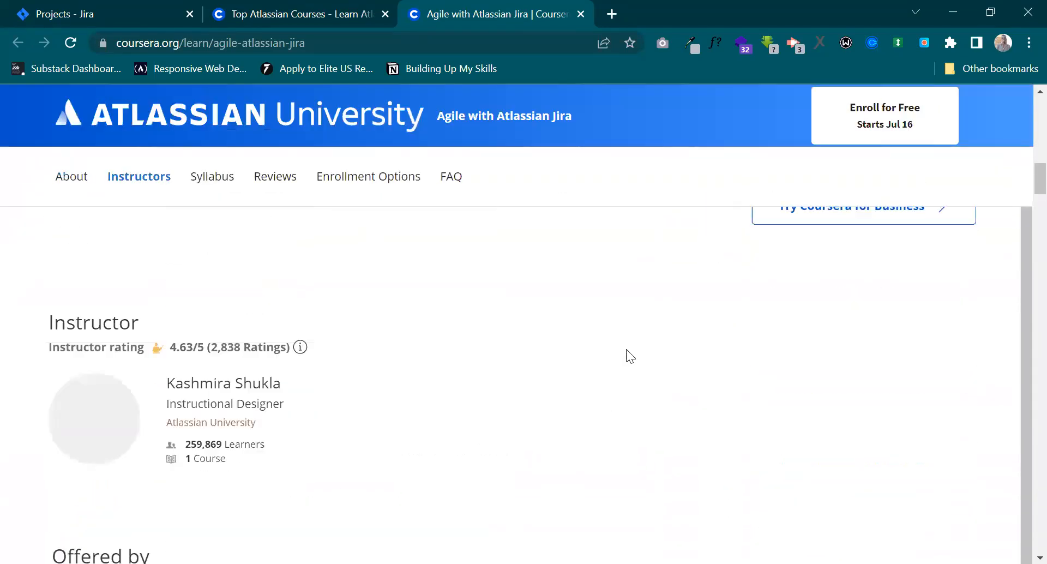
scroll(626, 349, up, 8)
scroll(626, 349, up, 5)
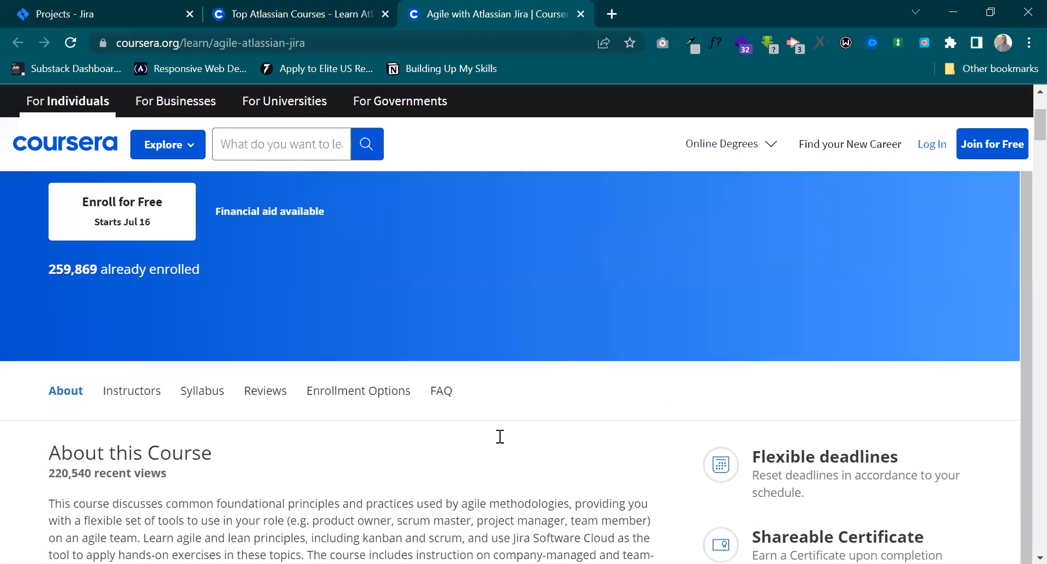
scroll(455, 463, down, 2)
scroll(455, 462, down, 6)
scroll(339, 327, up, 2)
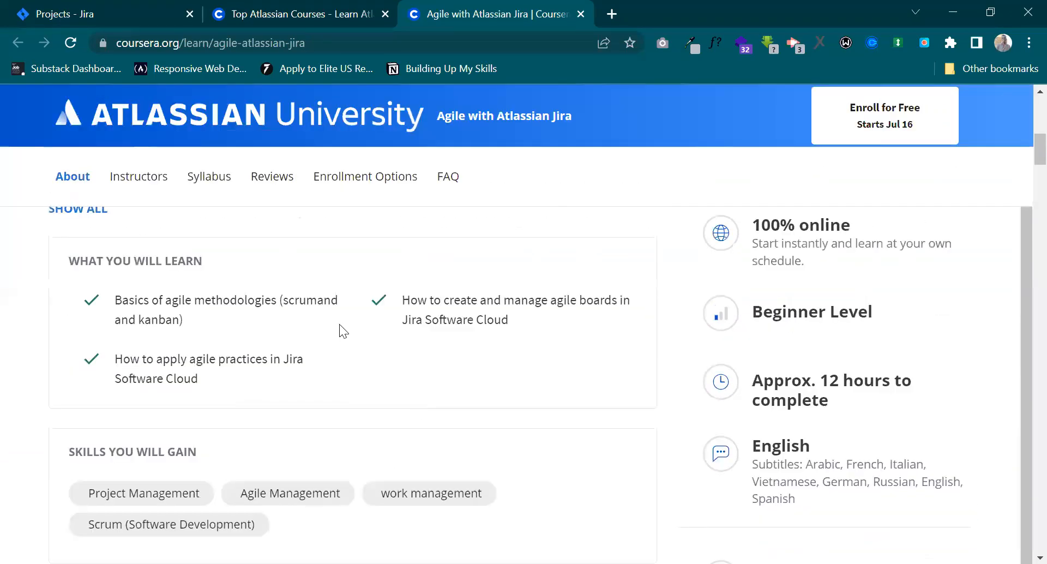
Return to the Jira projects list and open the Jira Class 2 project's board.
click(138, 7)
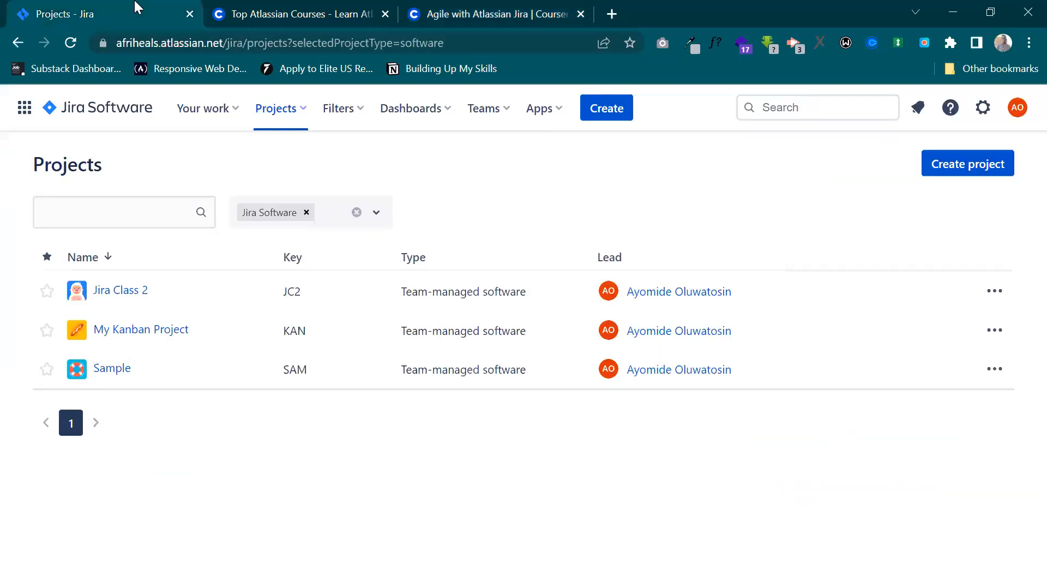
click(124, 295)
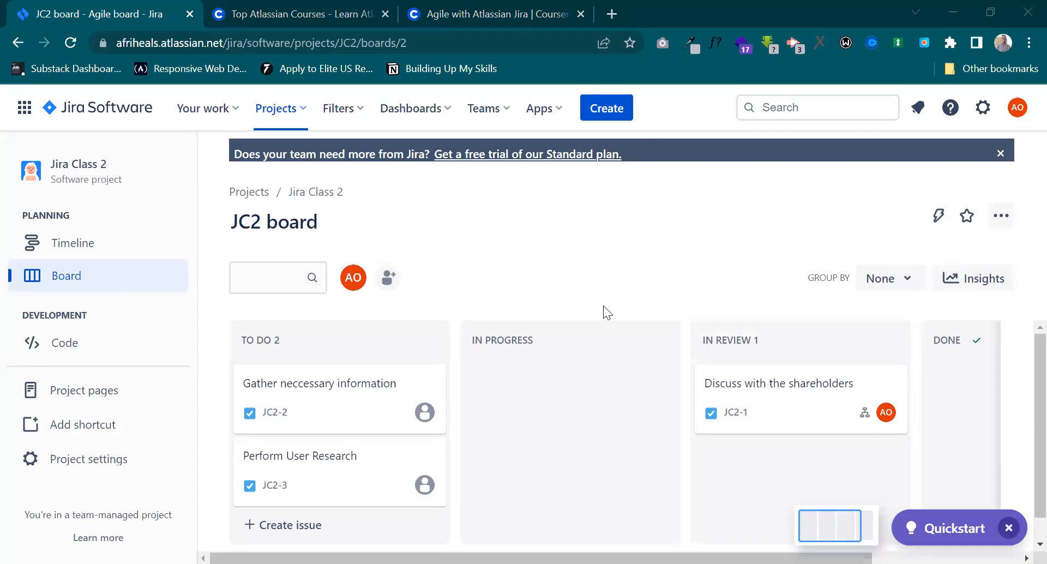
Delete the "Gather neccessary information" issue from the To Do column of the JC2 board.
click(350, 410)
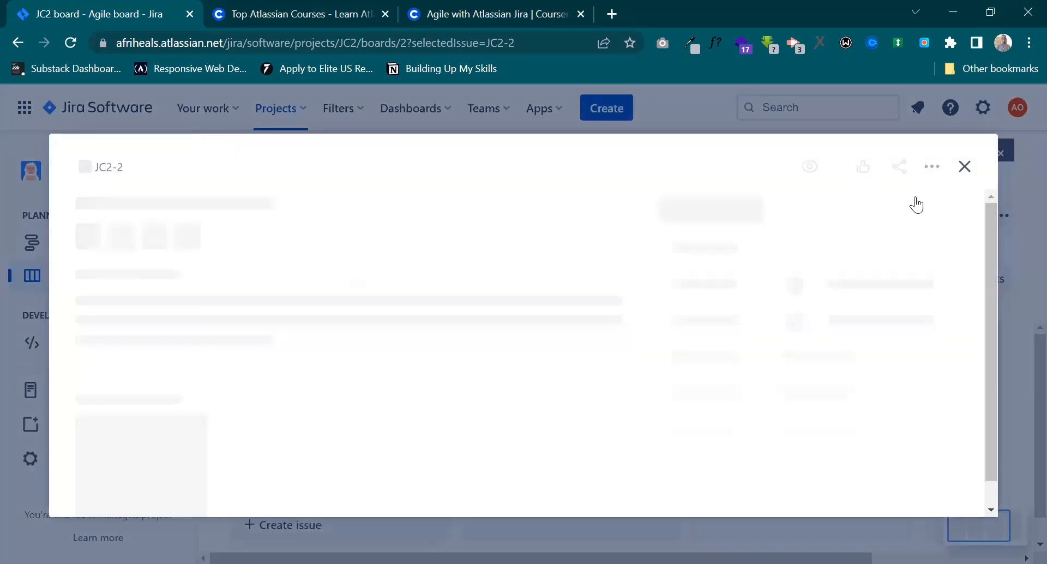
click(925, 169)
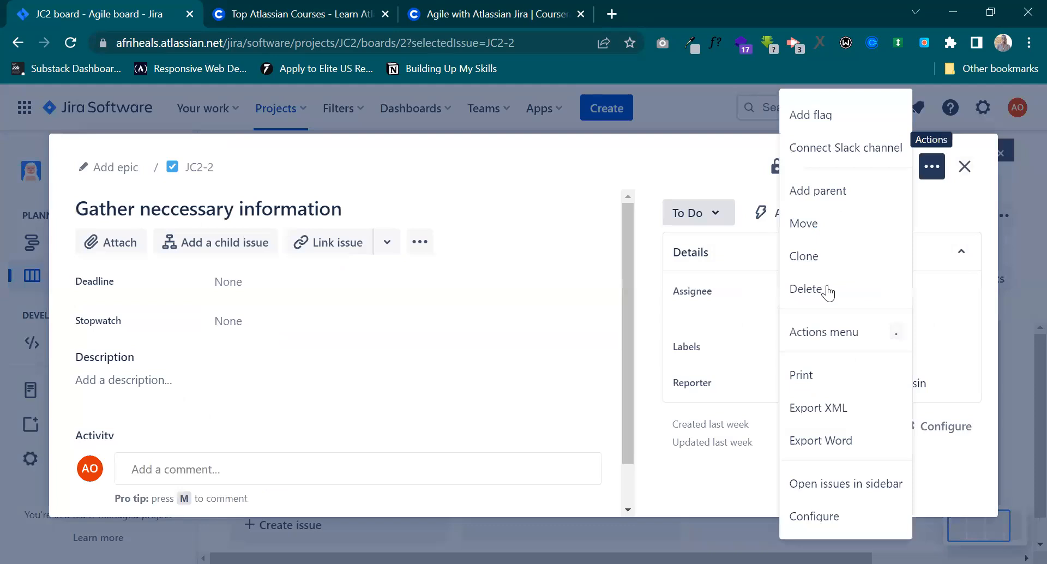
click(827, 288)
click(590, 319)
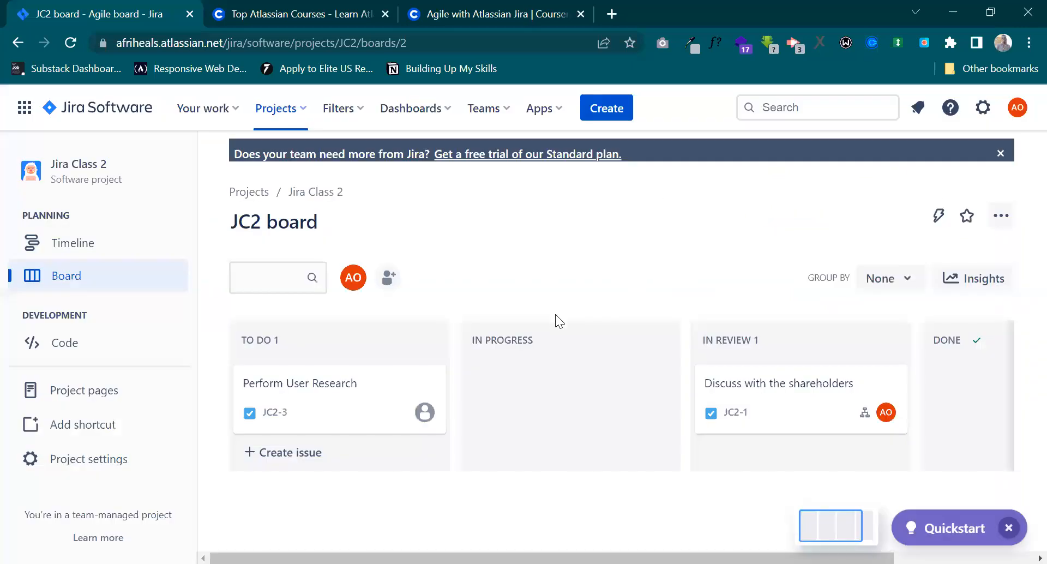
Delete the "Perform User Research" issue from the To Do column of the JC2 board.
click(371, 412)
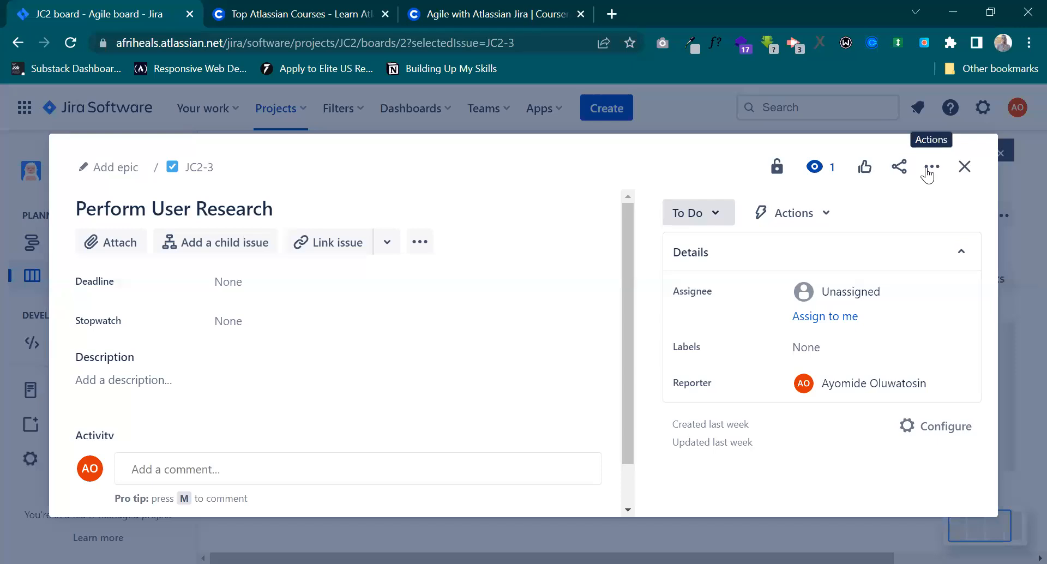
click(929, 169)
click(838, 292)
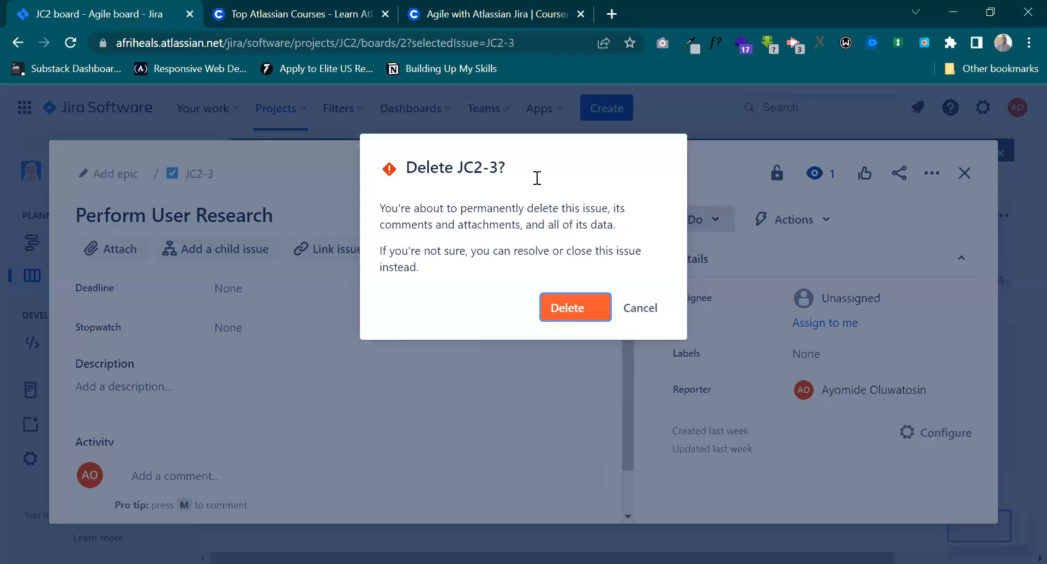
key(Return)
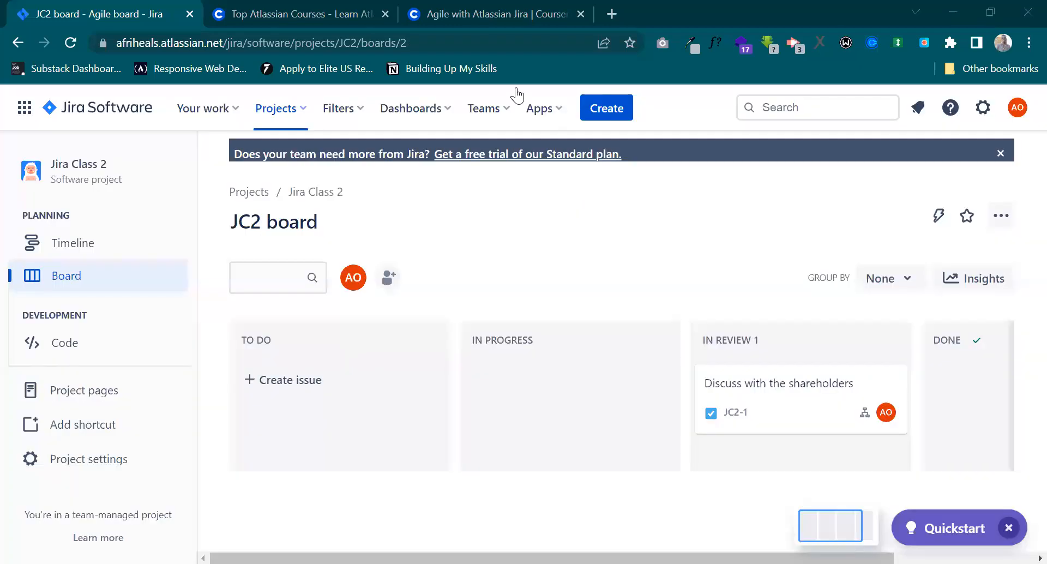
Delete the "Discuss with the shareholders" issue from the In Review column and check the board's remaining columns.
click(760, 384)
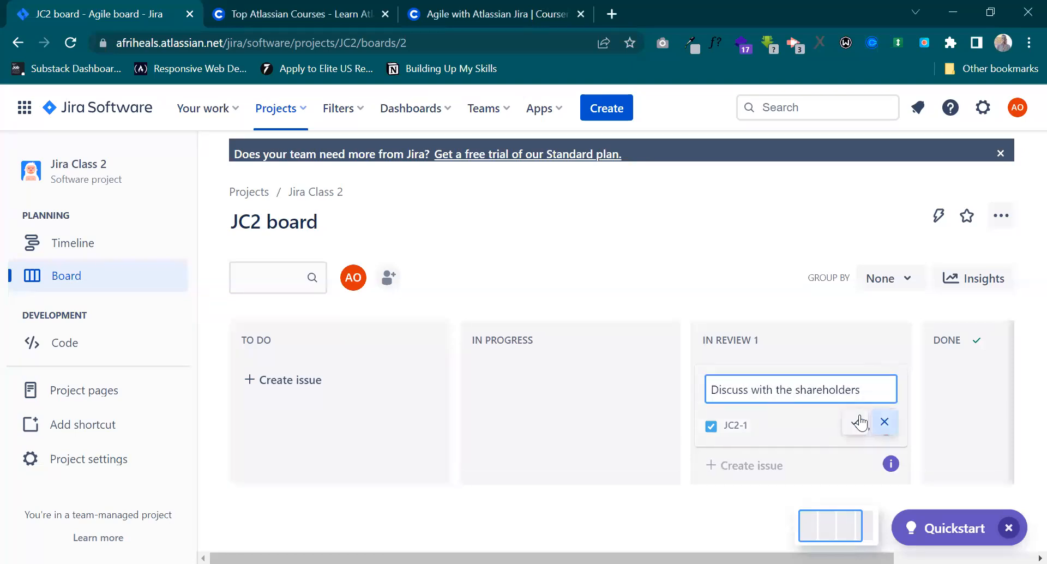
click(855, 422)
click(787, 404)
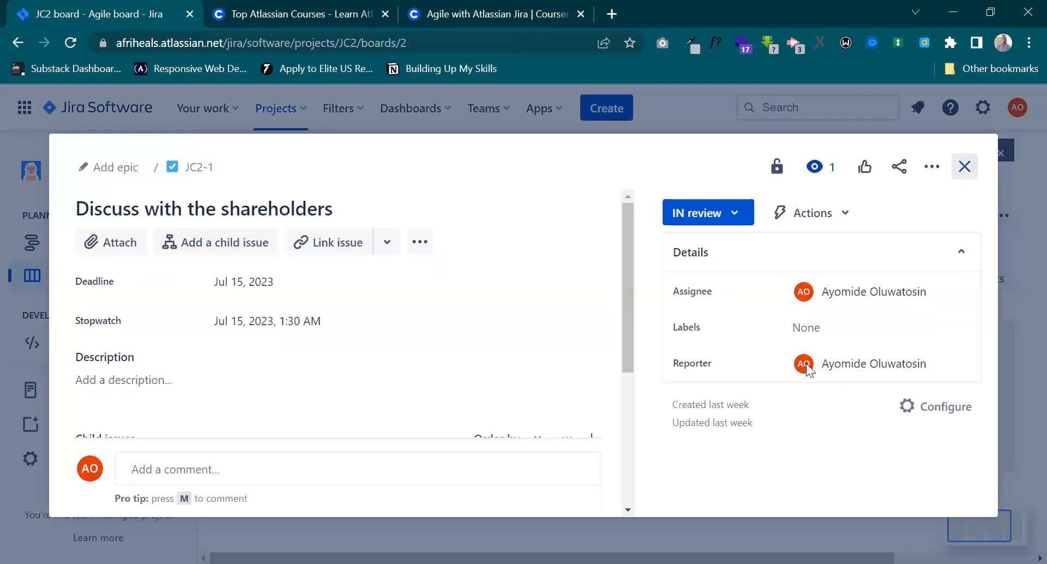
key(Escape)
click(886, 385)
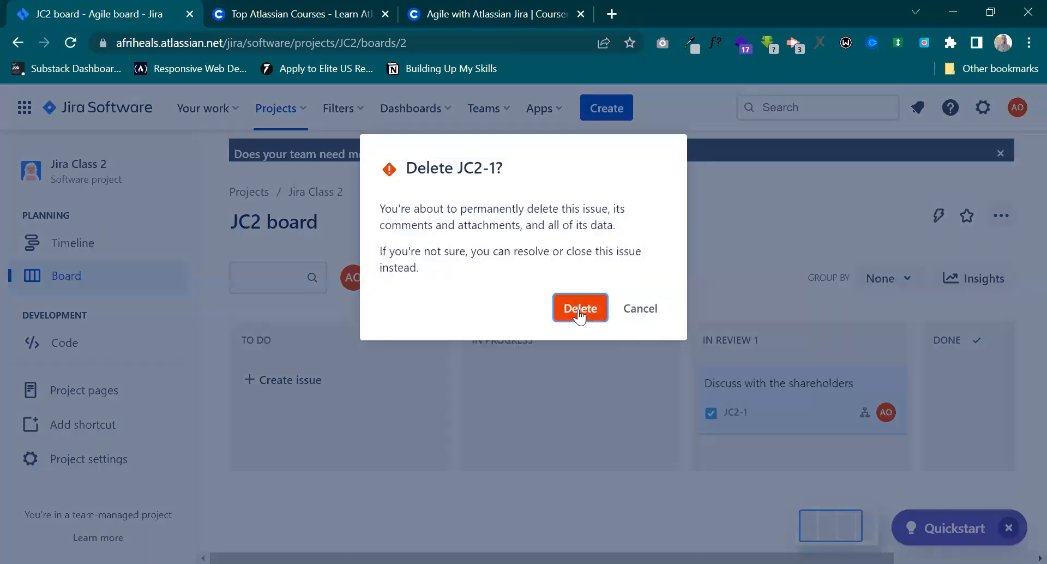
click(572, 312)
scroll(816, 403, right, 2)
scroll(816, 403, left, 2)
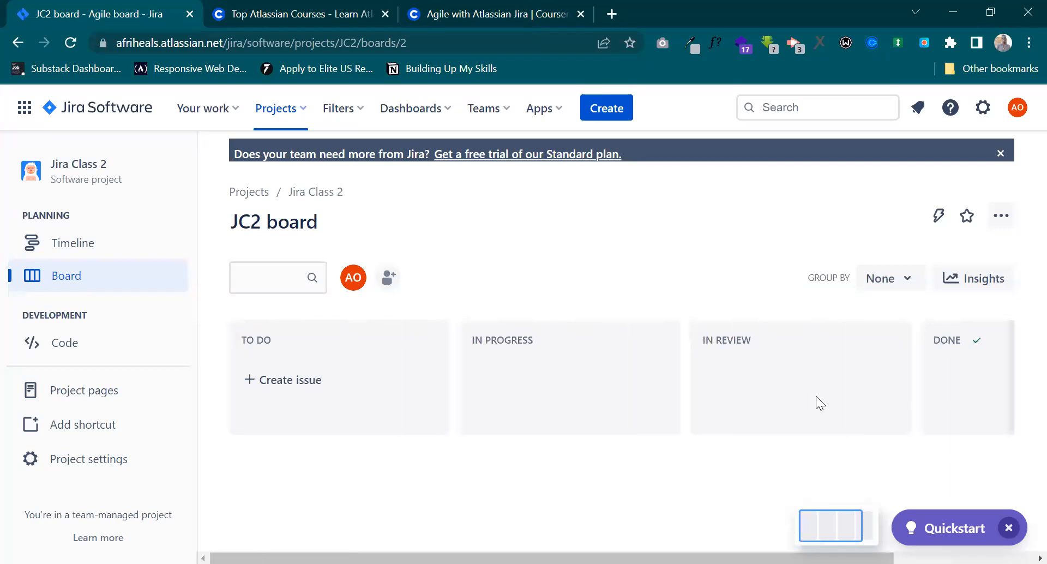
scroll(816, 403, right, 2)
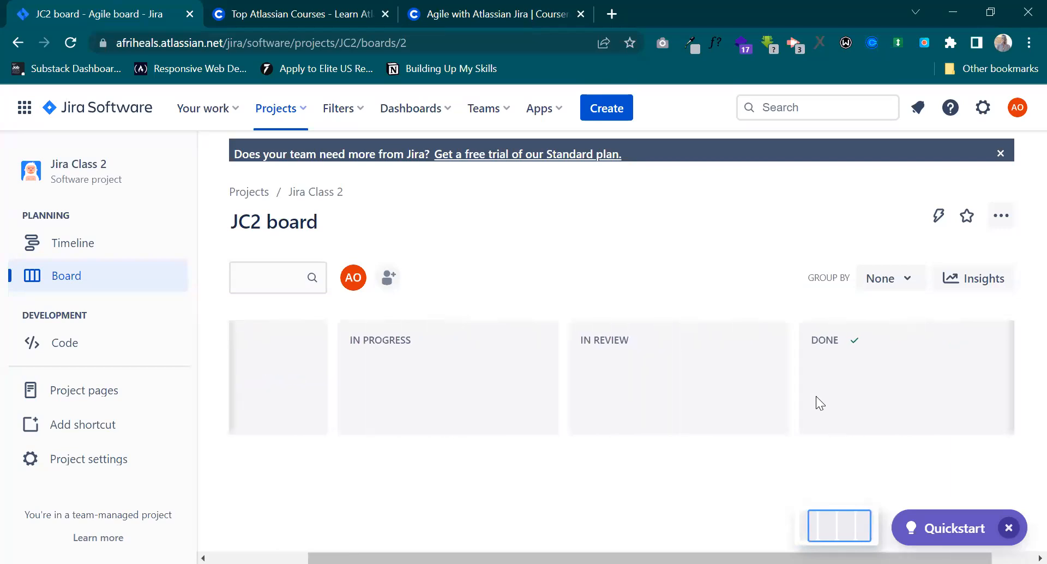
scroll(816, 403, left, 2)
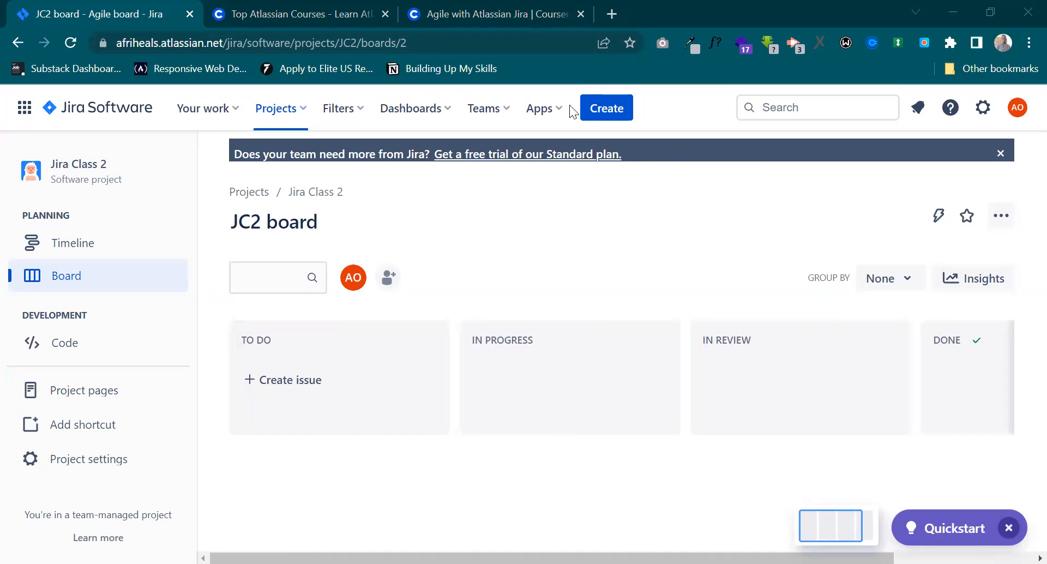
Open the atlassian.com home page in a new browser tab.
click(611, 8)
text(at)
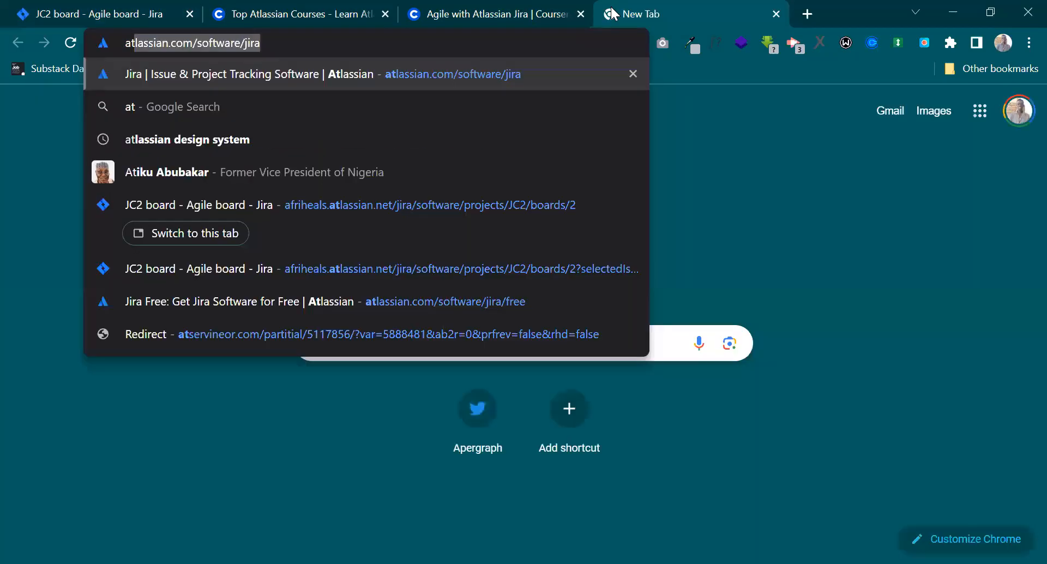
click(548, 41)
key(BackSpace)
key(BackSpace)
key(BackSpace)
key(BackSpace)
key(BackSpace)
key(BackSpace)
key(BackSpace)
key(BackSpace)
key(BackSpace)
key(BackSpace)
key(BackSpace)
key(BackSpace)
key(BackSpace)
key(BackSpace)
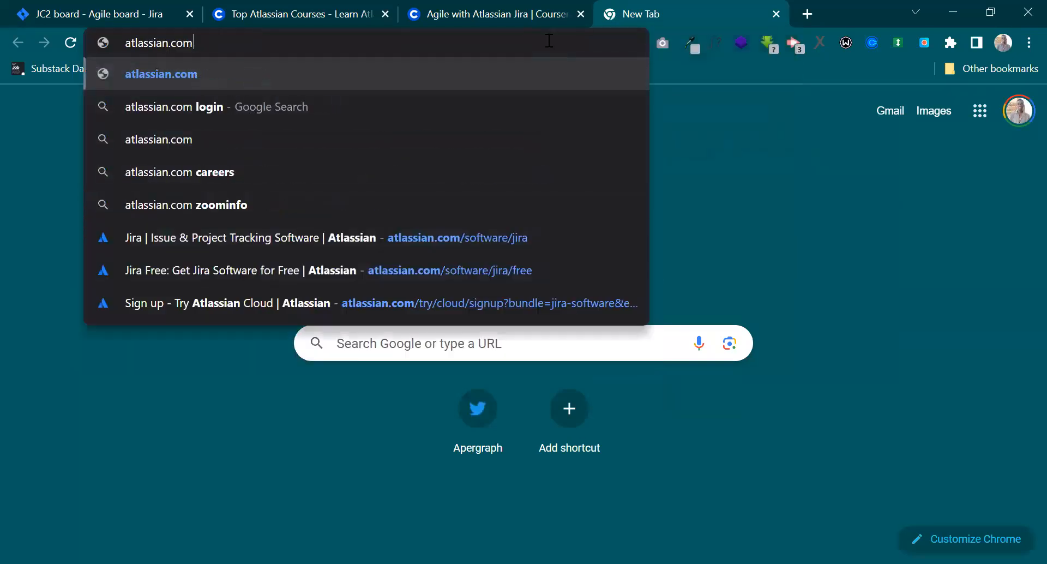
key(Return)
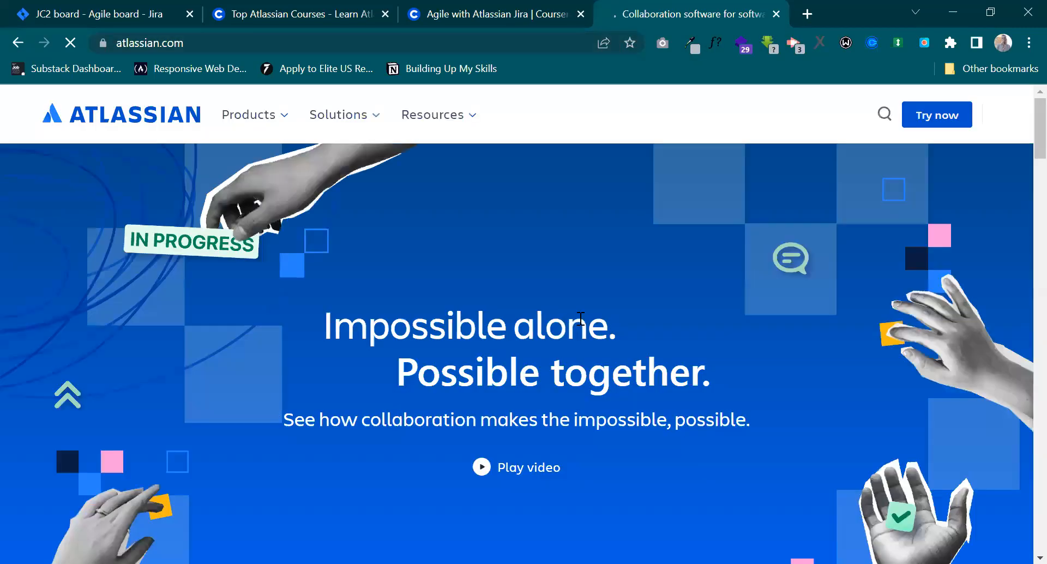
Look through the Atlassian home page and its lists of resources, solutions and products.
scroll(581, 318, down, 3)
scroll(581, 318, down, 20)
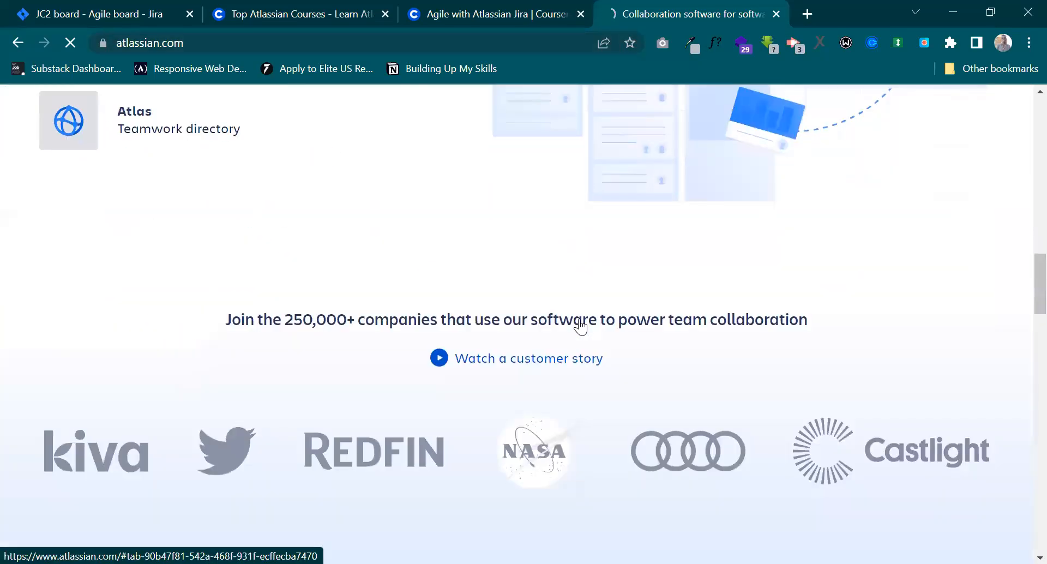
scroll(579, 319, down, 6)
scroll(579, 319, up, 15)
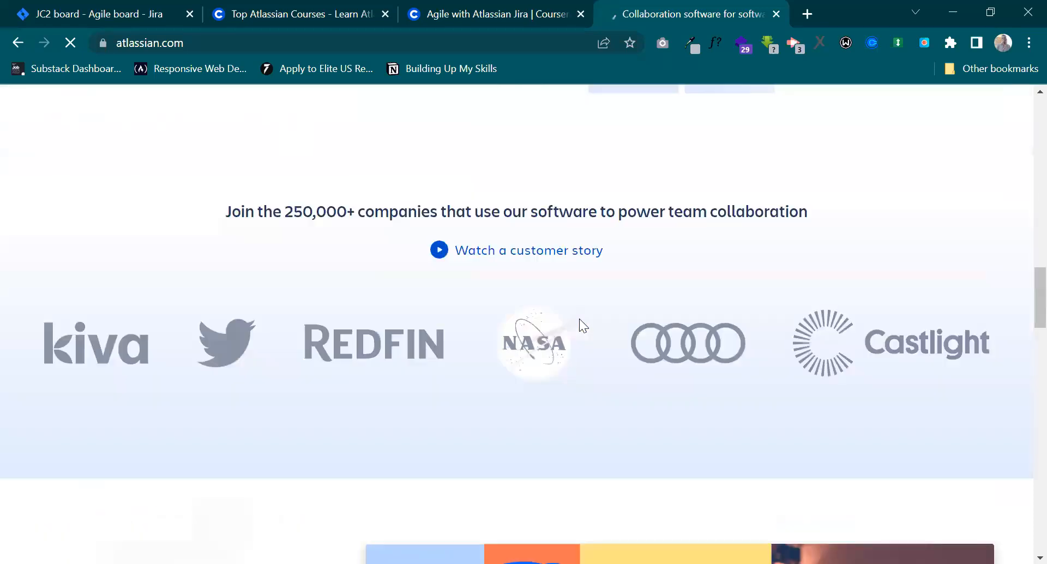
scroll(579, 317, up, 10)
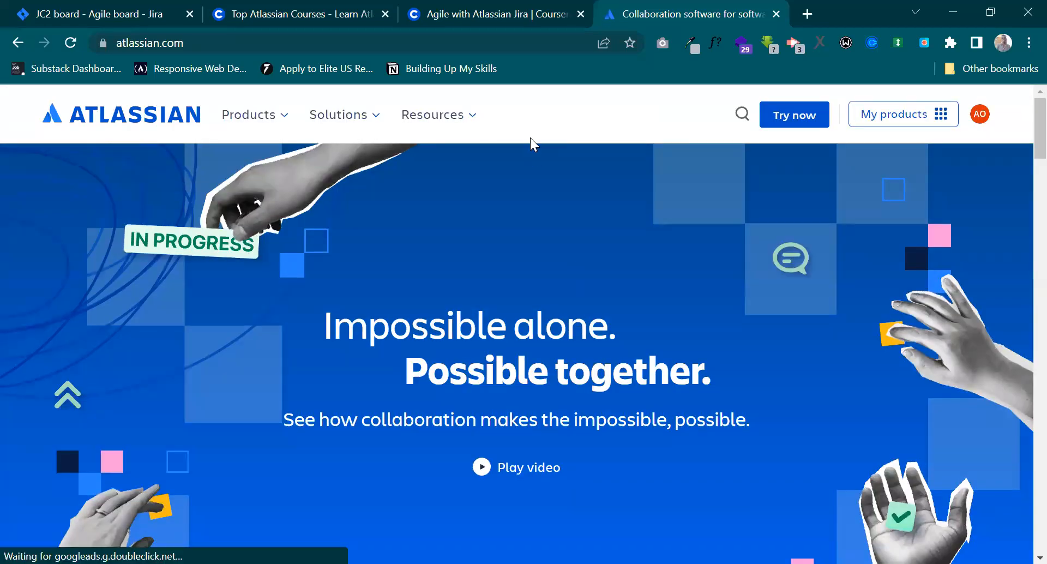
click(472, 124)
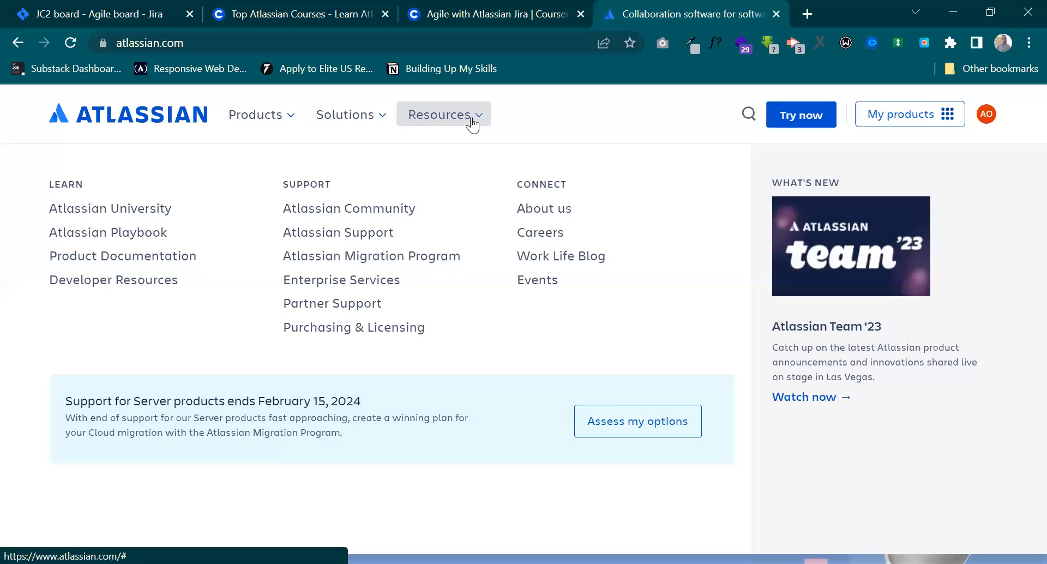
click(381, 116)
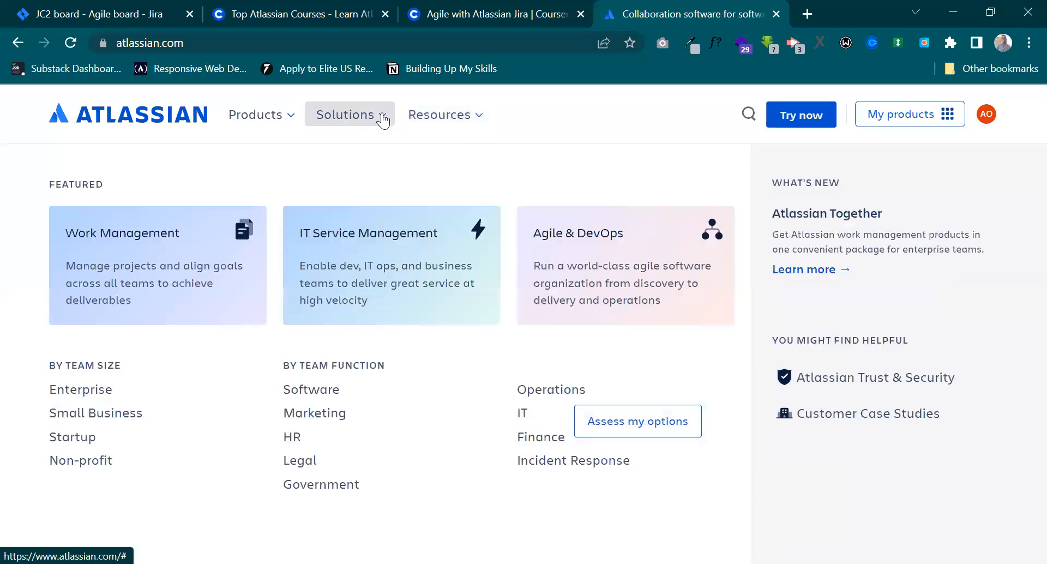
click(292, 113)
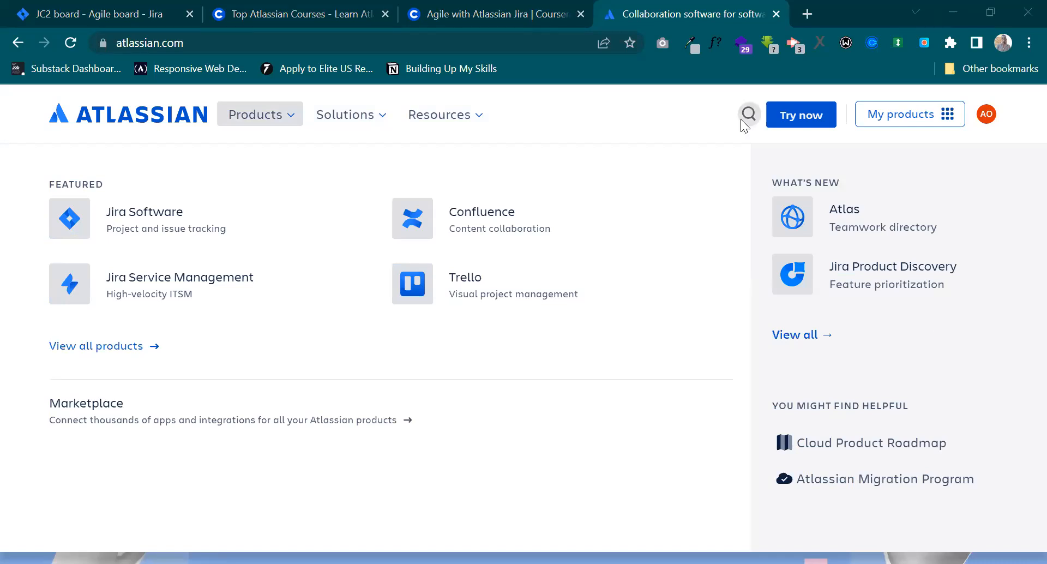
Return to the JC2 board in Jira and rename it to "Hagital board".
click(92, 8)
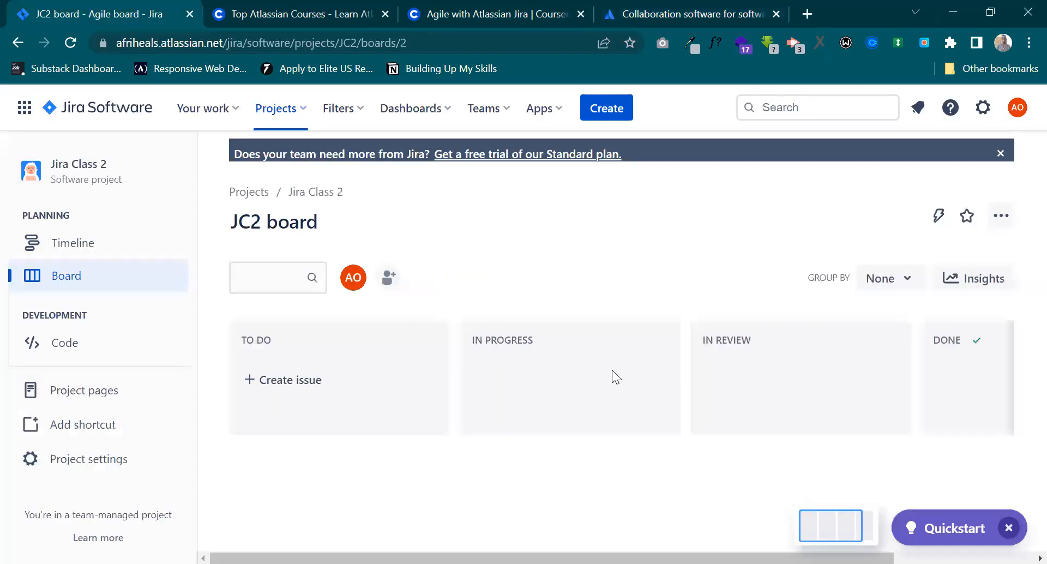
click(307, 220)
drag(266, 219, 211, 210)
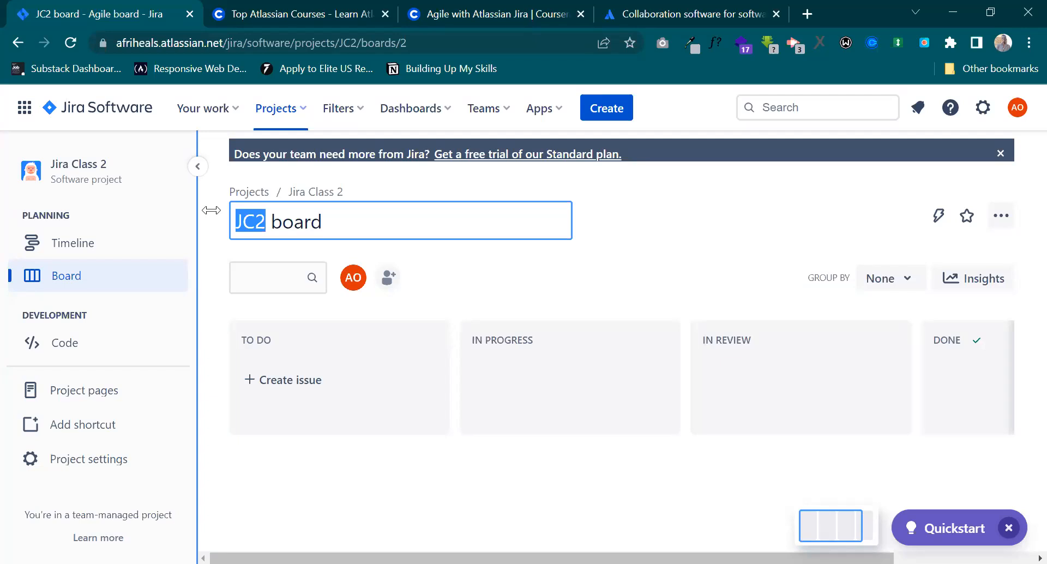
key(BackSpace)
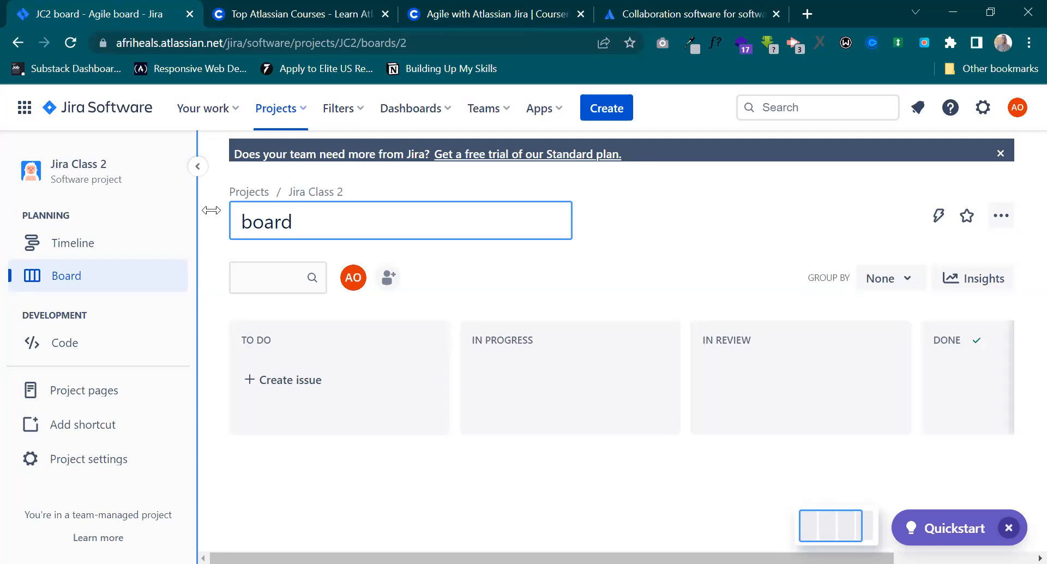
text(Haita)
key(BackSpace)
key(BackSpace)
key(BackSpace)
text(gital)
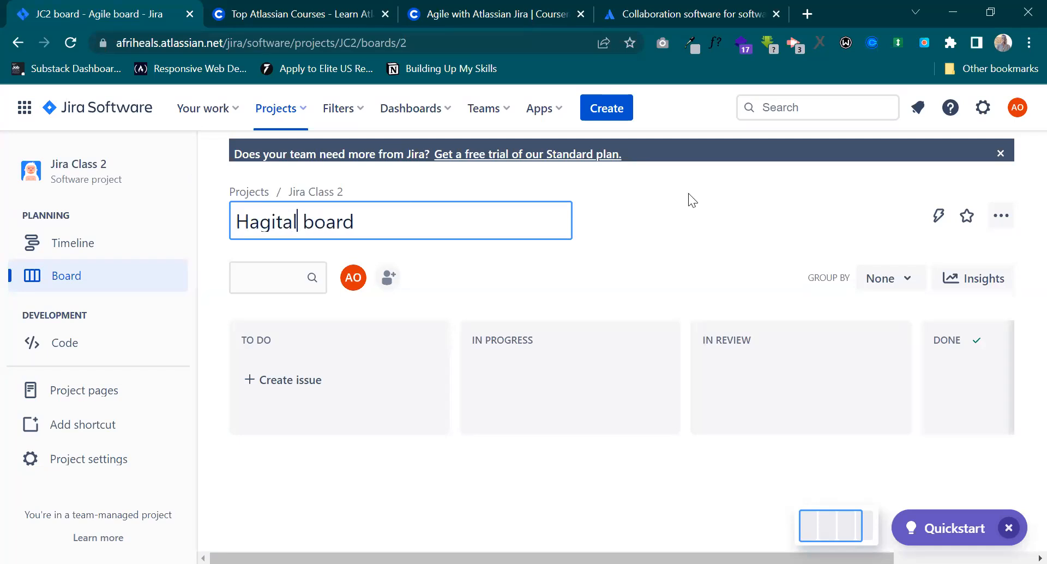
click(678, 217)
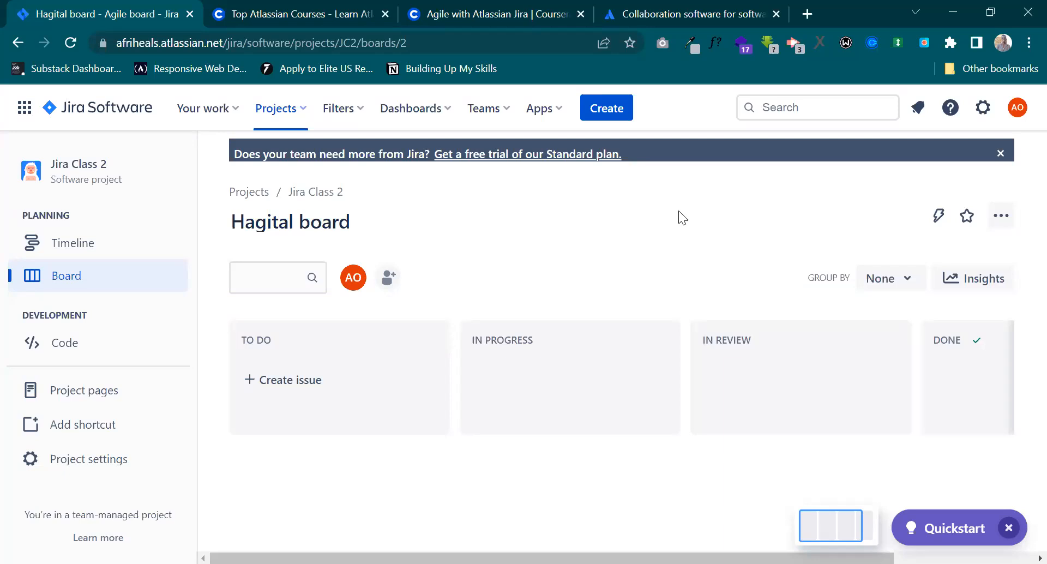
Open hagitalconsulting.com in a new browser tab and look over its home page.
click(809, 12)
text(hagia)
key(BackSpace)
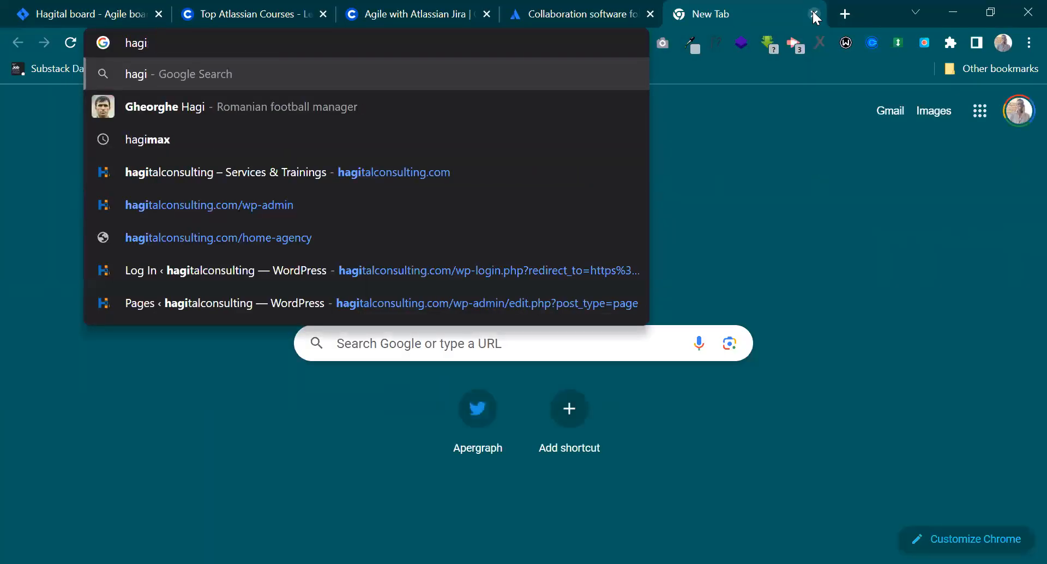
text(talconsulting.com)
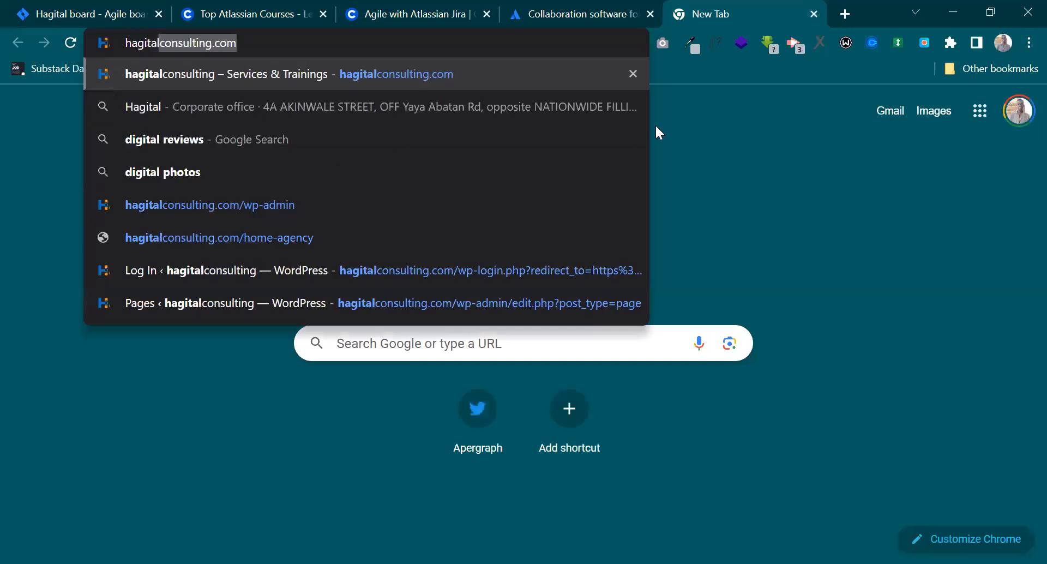
key(Return)
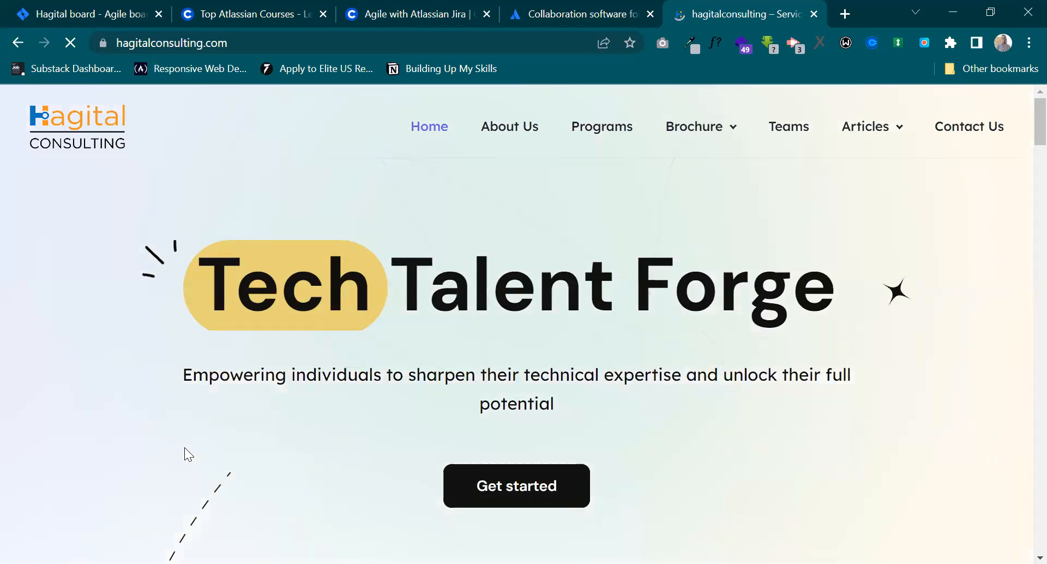
scroll(184, 447, down, 1)
scroll(184, 447, up, 1)
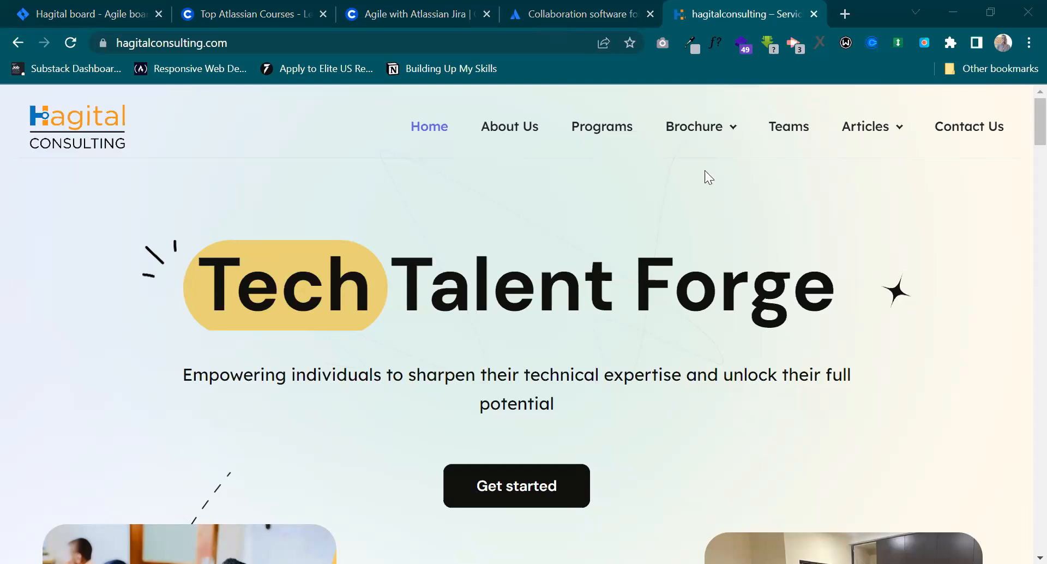
Open the Jira Fundamentals learning path on Atlassian University and close the Hagital Consulting website.
click(459, 302)
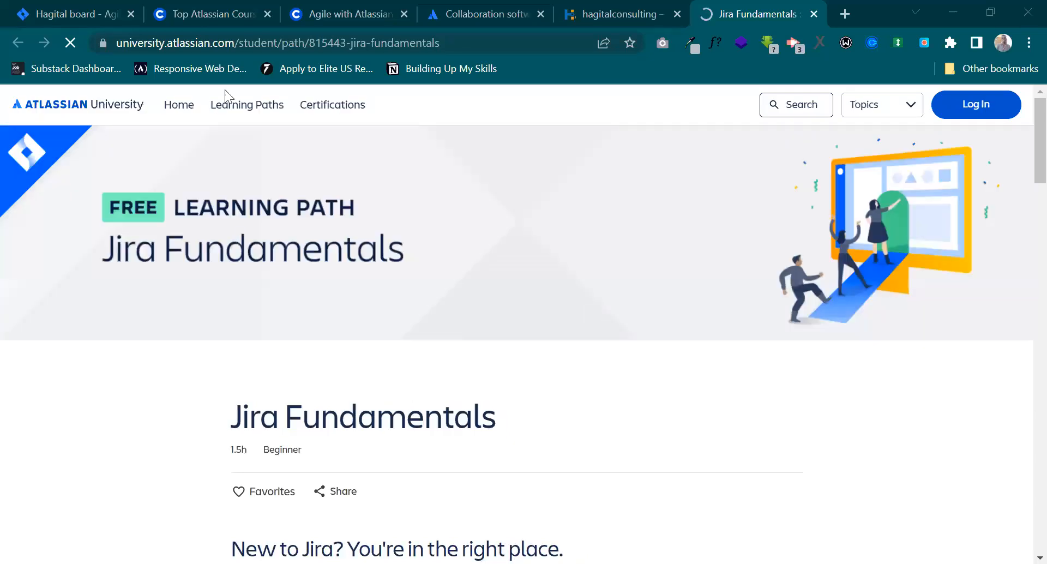
click(79, 12)
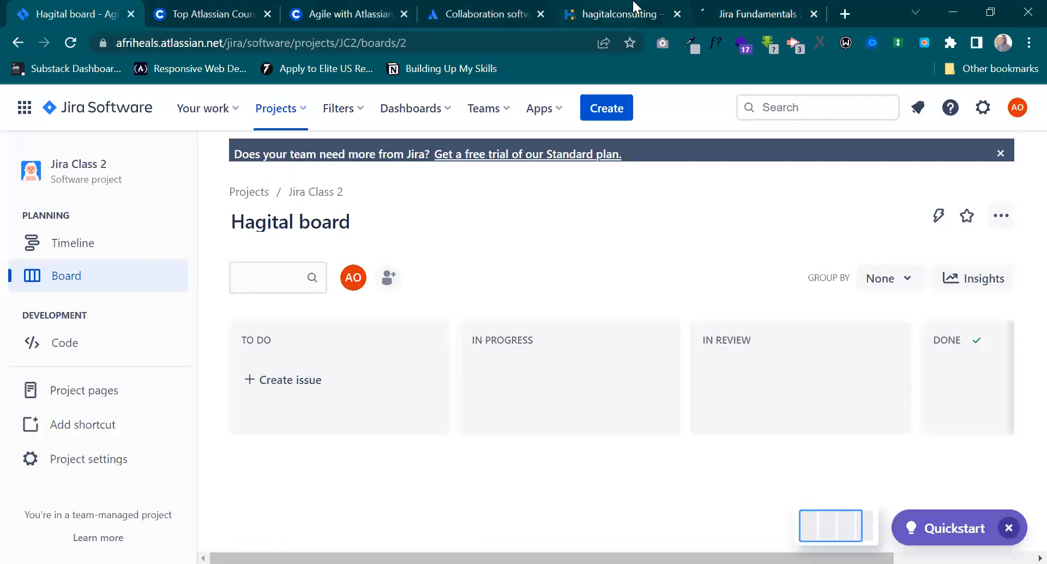
click(567, 11)
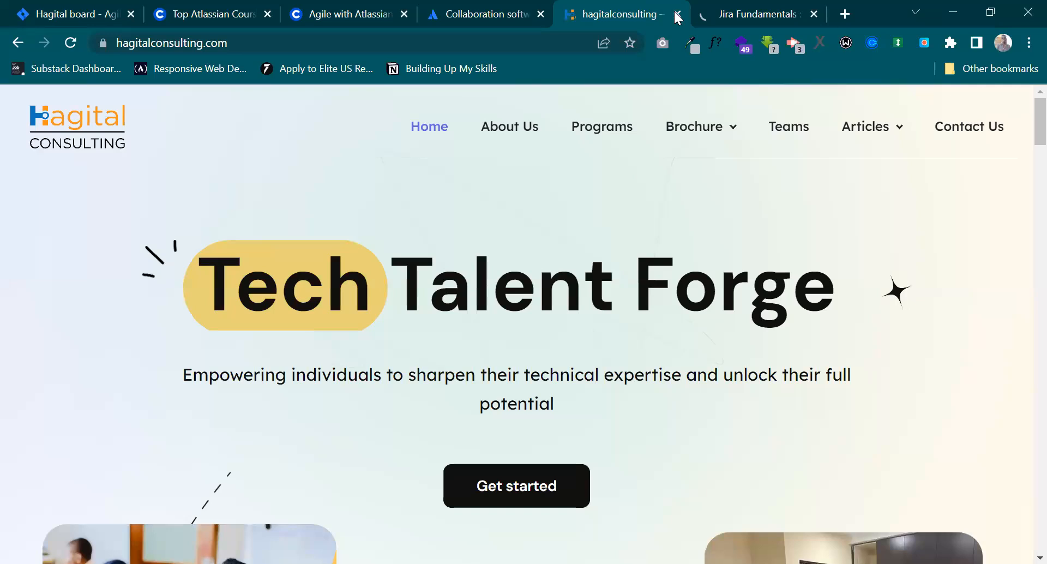
key(ctrl+w)
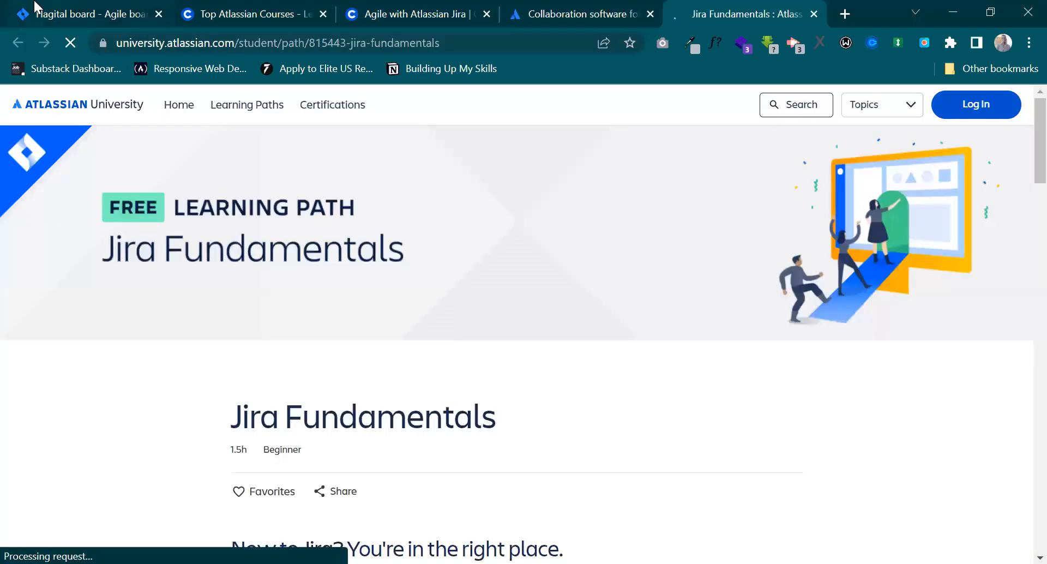
Return to the Hagital board and enter the first two invitees' email addresses for adding people to Jira Class 2.
click(36, 8)
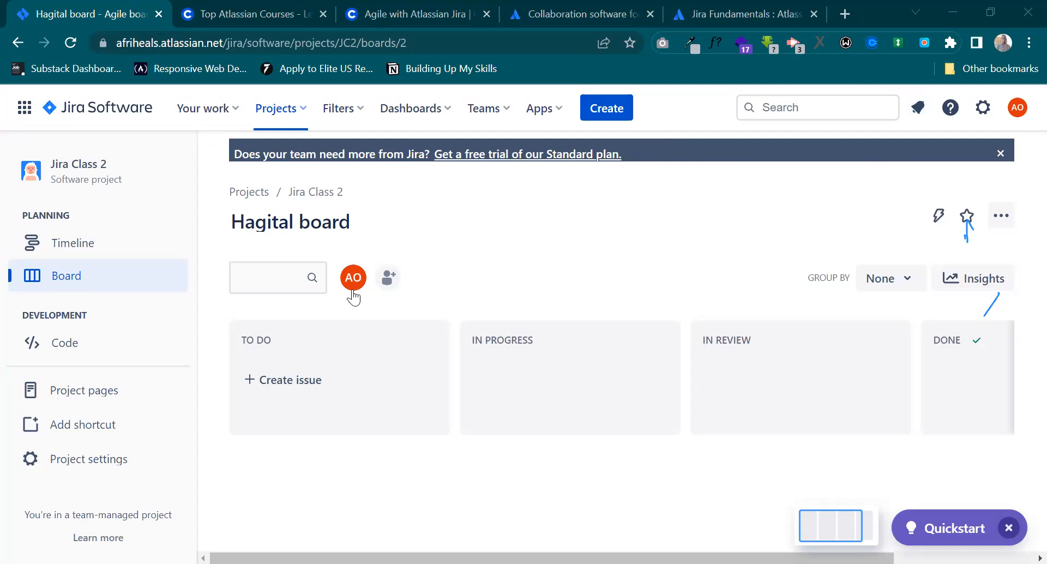
click(388, 277)
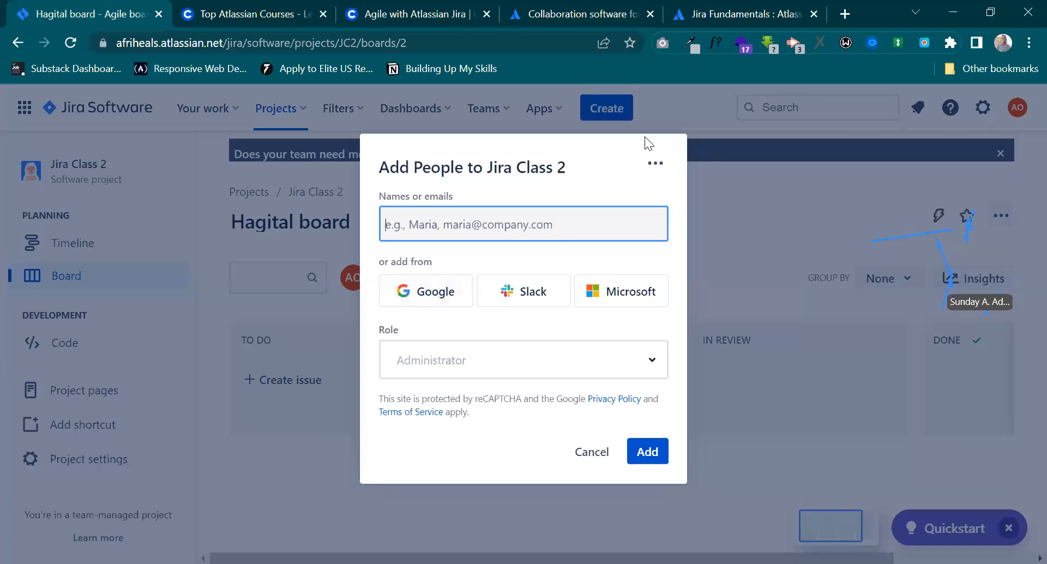
click(865, 116)
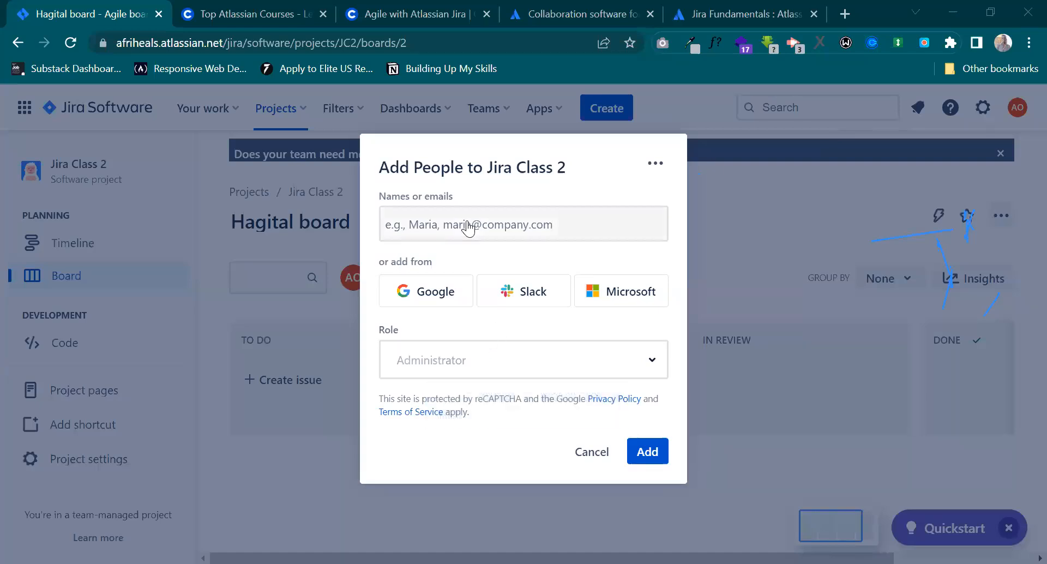
click(493, 227)
key(ctrl+v)
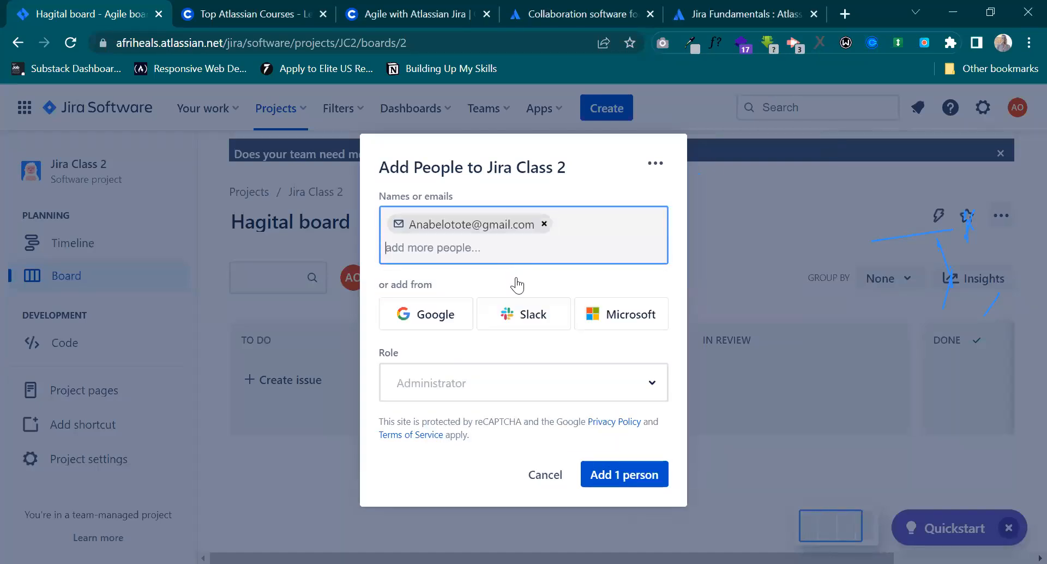
click(488, 272)
click(651, 303)
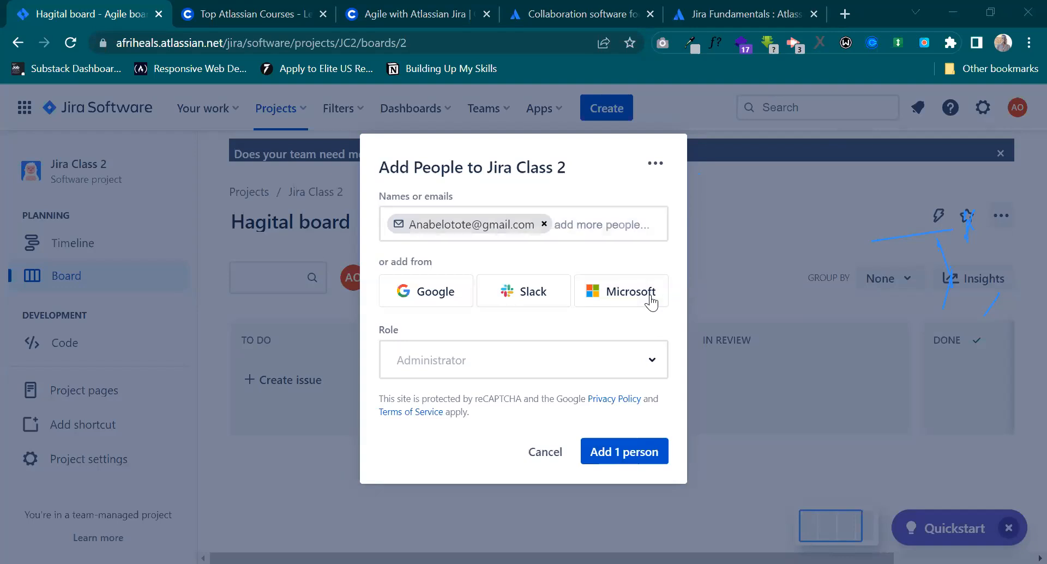
click(585, 228)
key(ctrl+v)
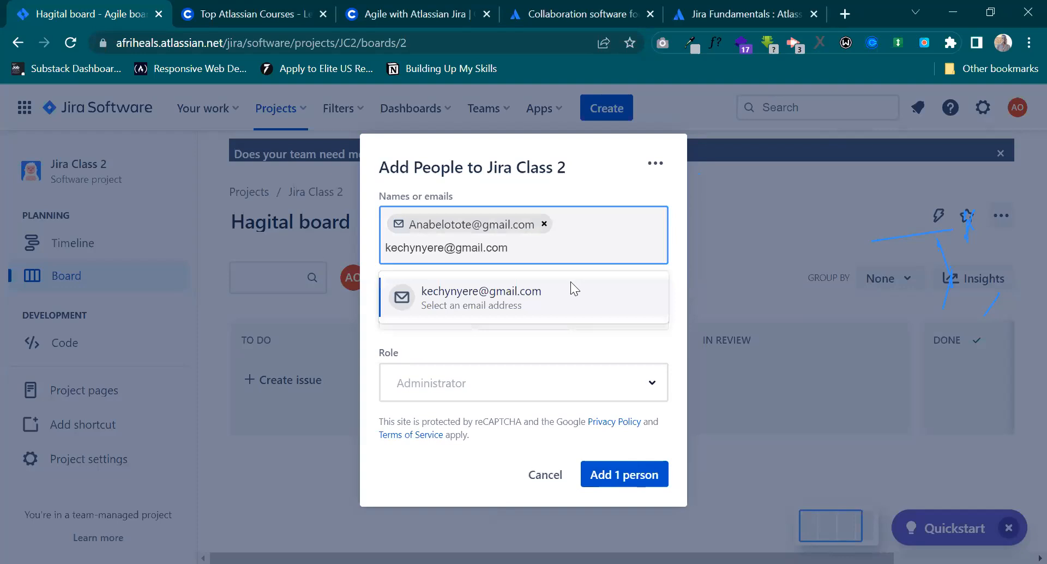
click(553, 303)
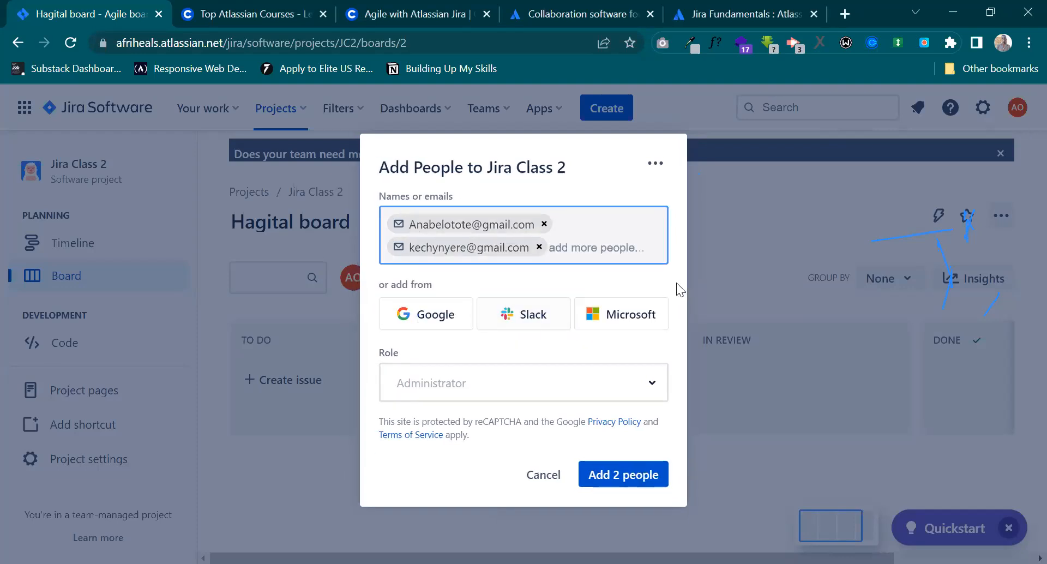
Copy the third and fourth invitees' email addresses from the other window into the list of people to add.
key(alt+Tab)
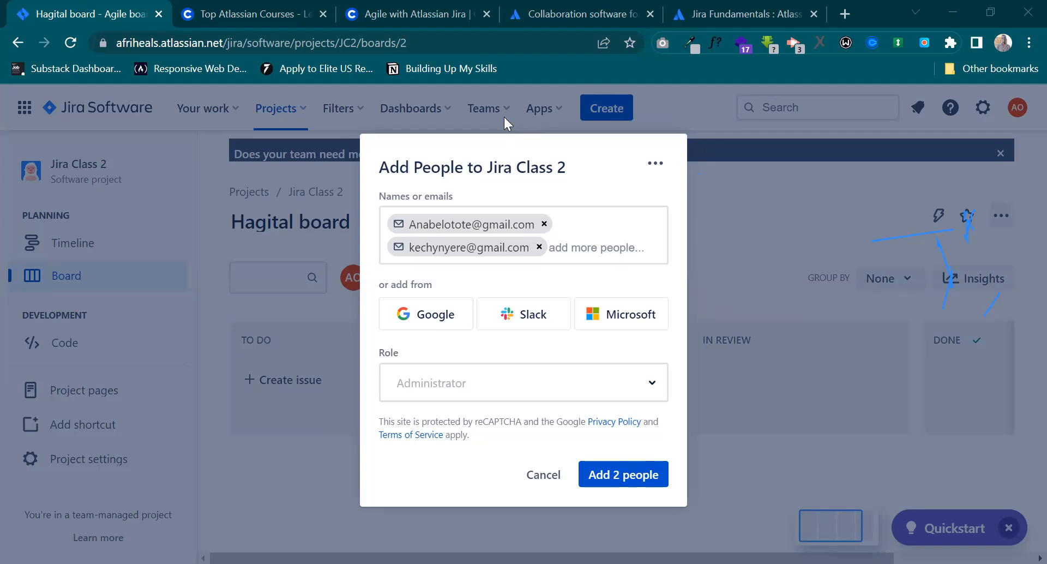
click(564, 249)
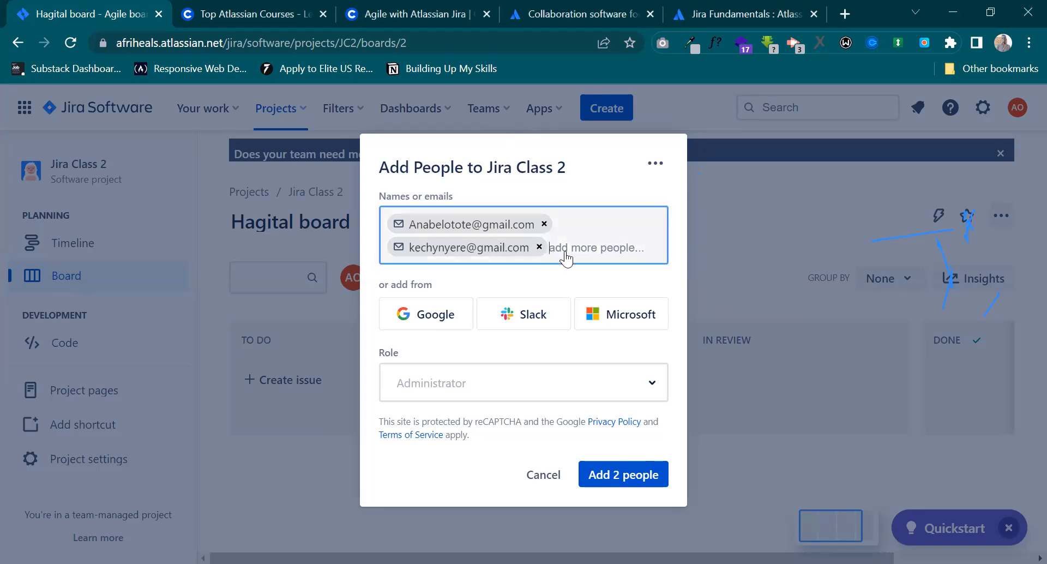
key(ctrl+v)
click(502, 327)
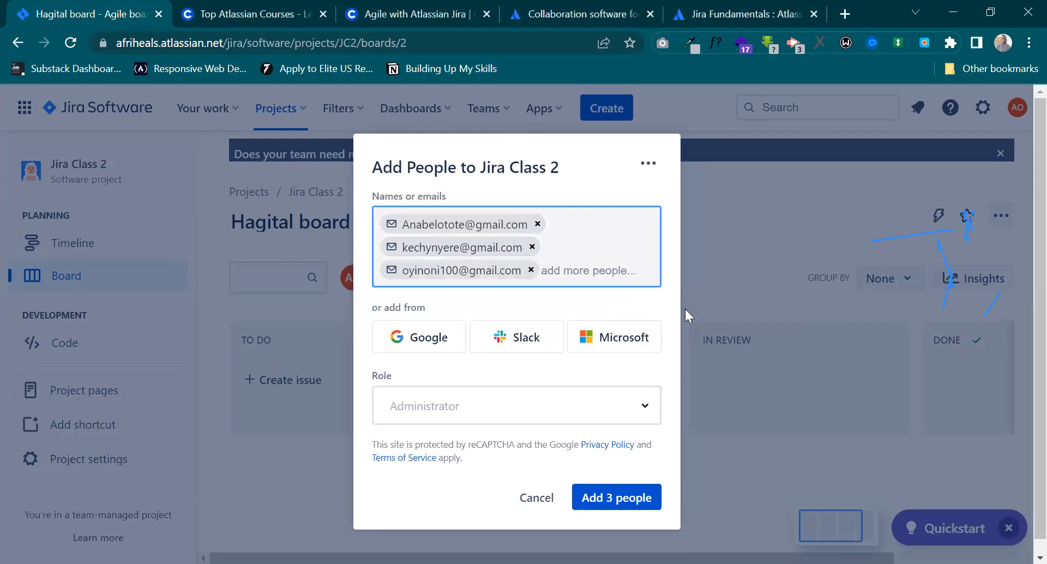
key(alt+Tab)
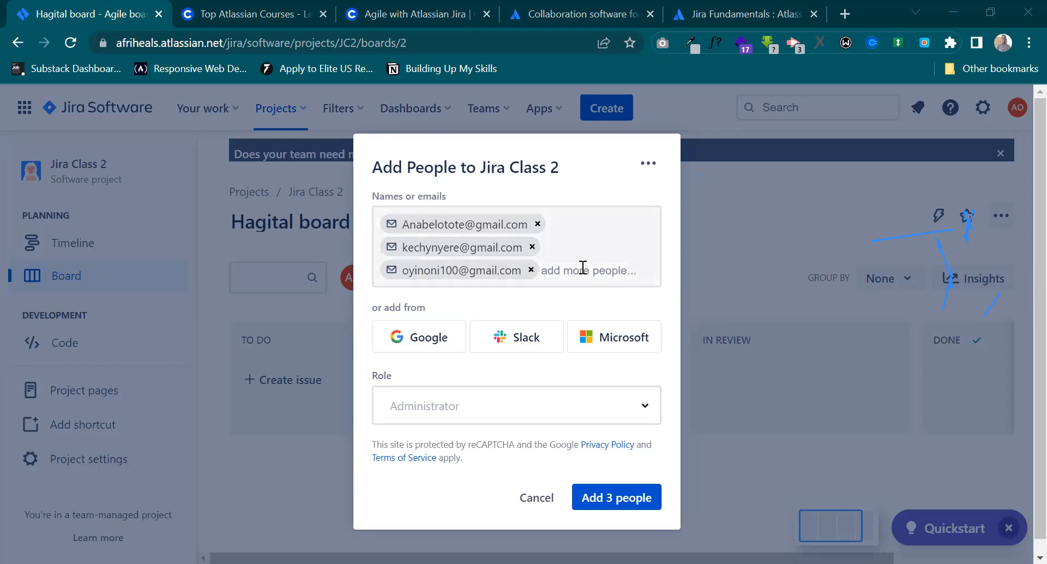
click(552, 286)
key(ctrl+v)
key(Return)
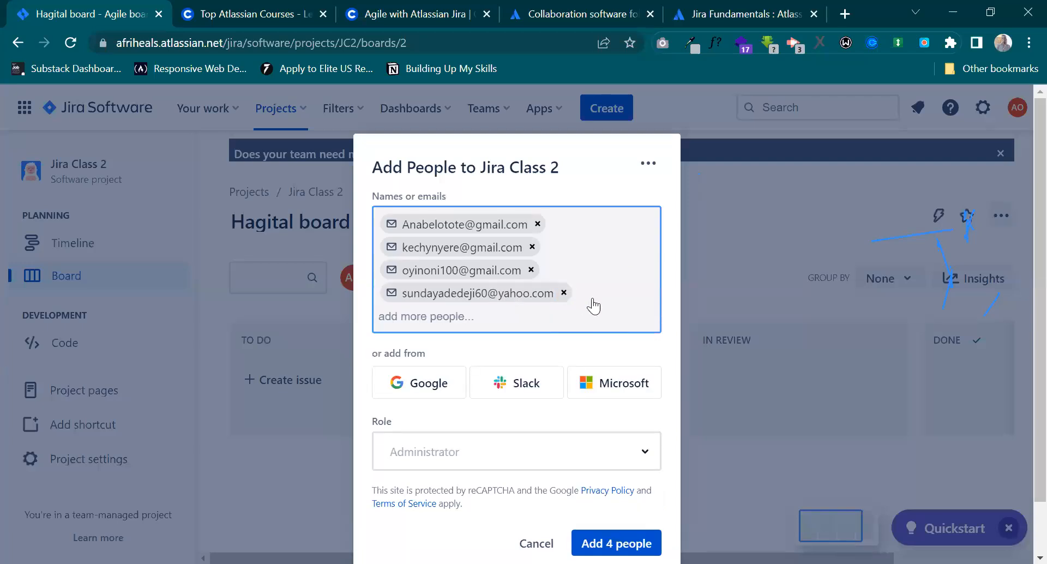
Enter the fifth and sixth invitees' email addresses in the list of people to add.
key(alt+Tab)
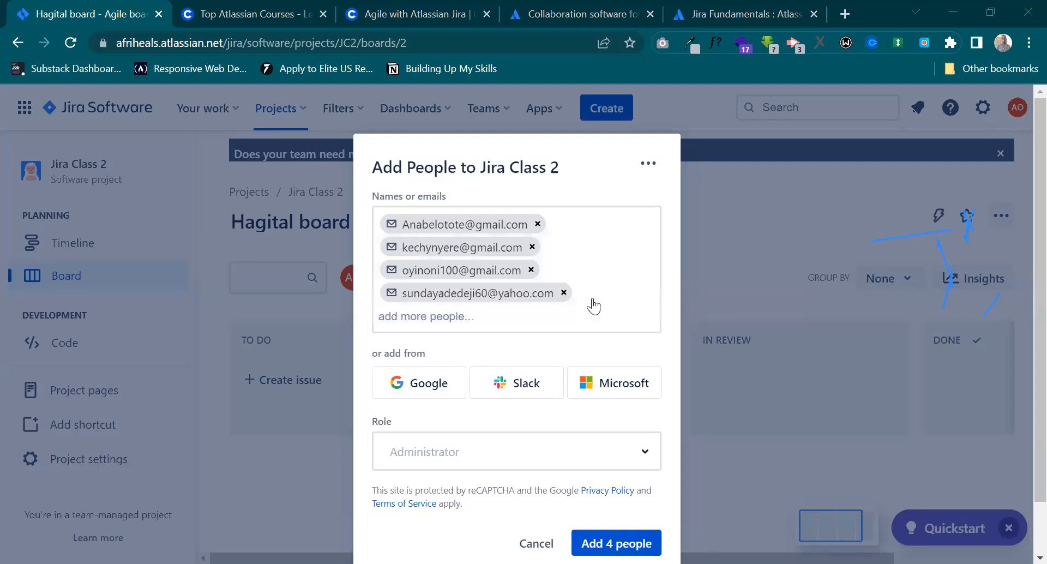
click(527, 327)
key(ctrl+v)
key(Return)
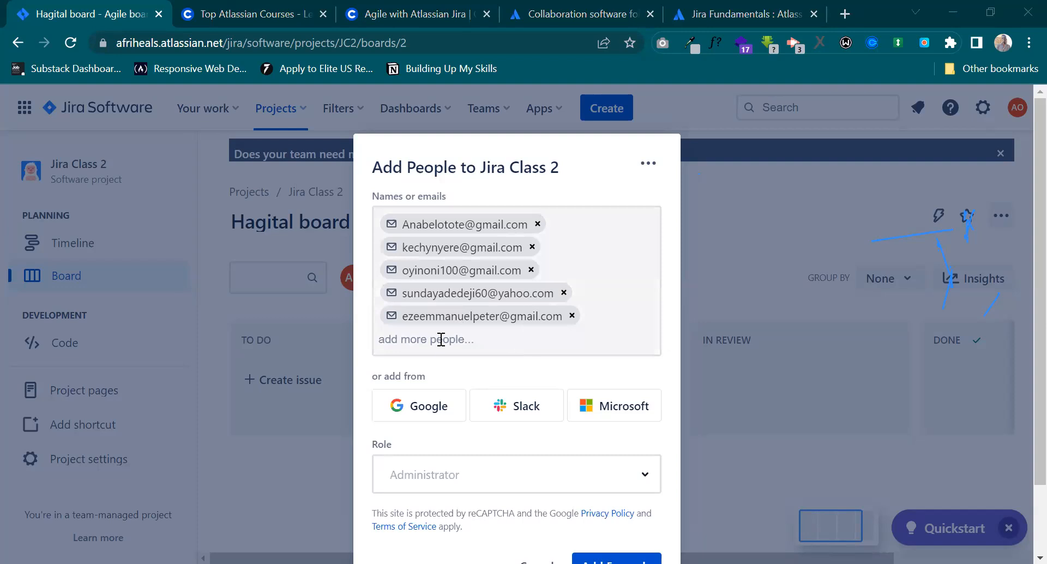
key(ctrl+v)
key(Return)
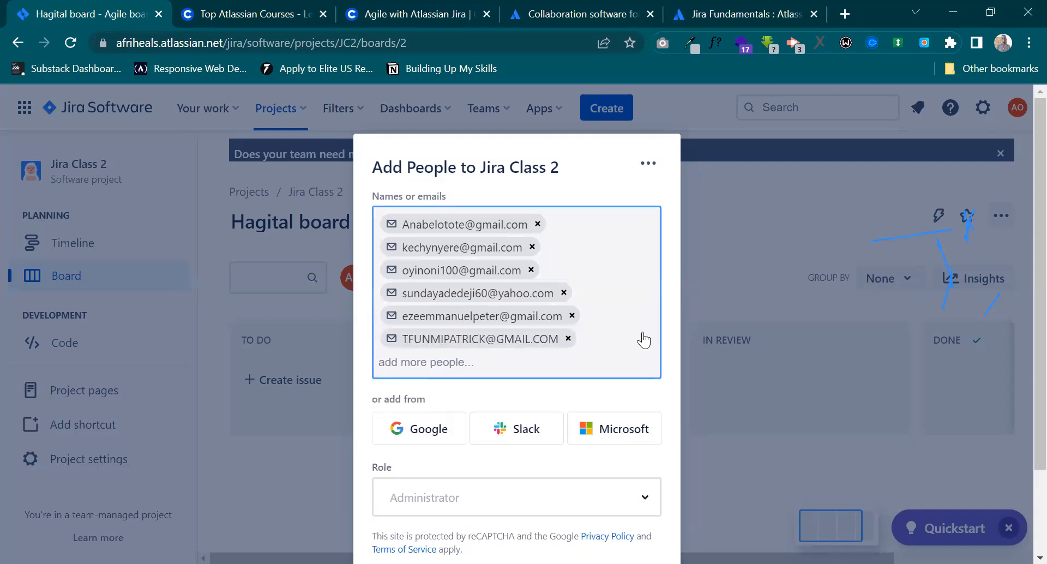
Copy the seventh invitee's email address from the other window and select it for the list of people to add.
key(alt+Tab)
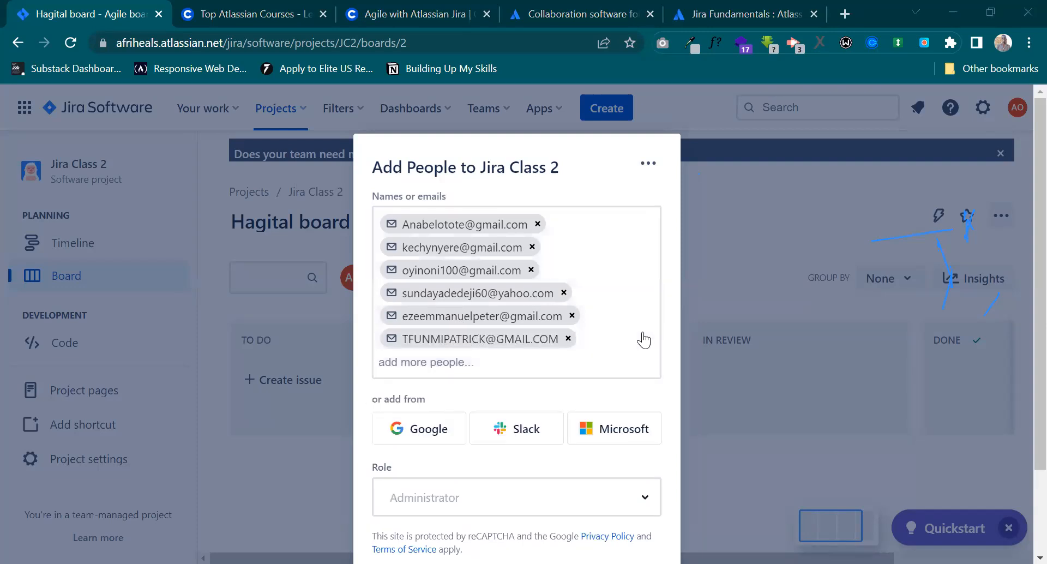
key(alt+Tab)
key(ctrl+v)
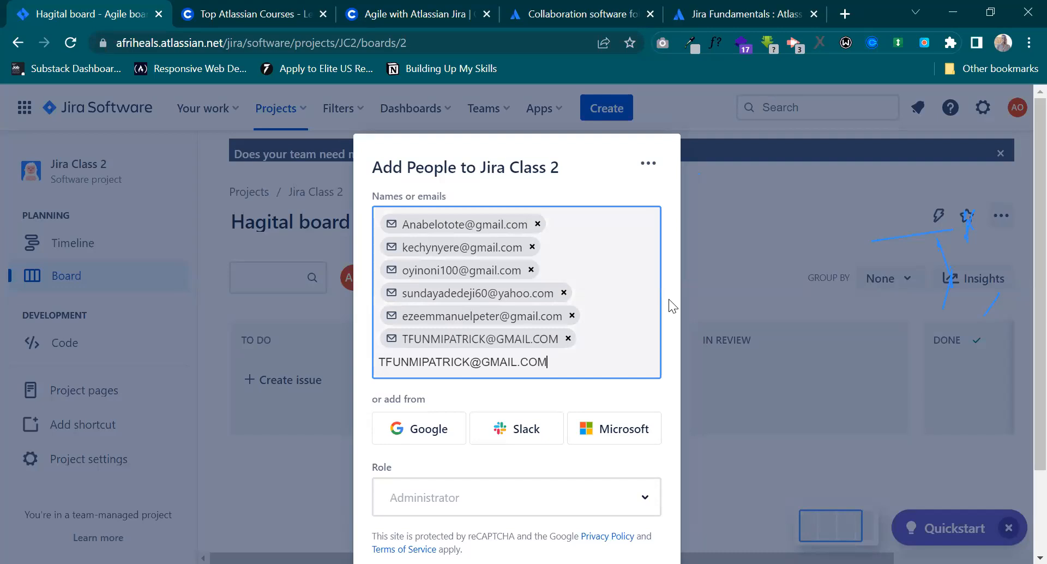
key(alt+Tab)
click(433, 364)
key(ctrl+v)
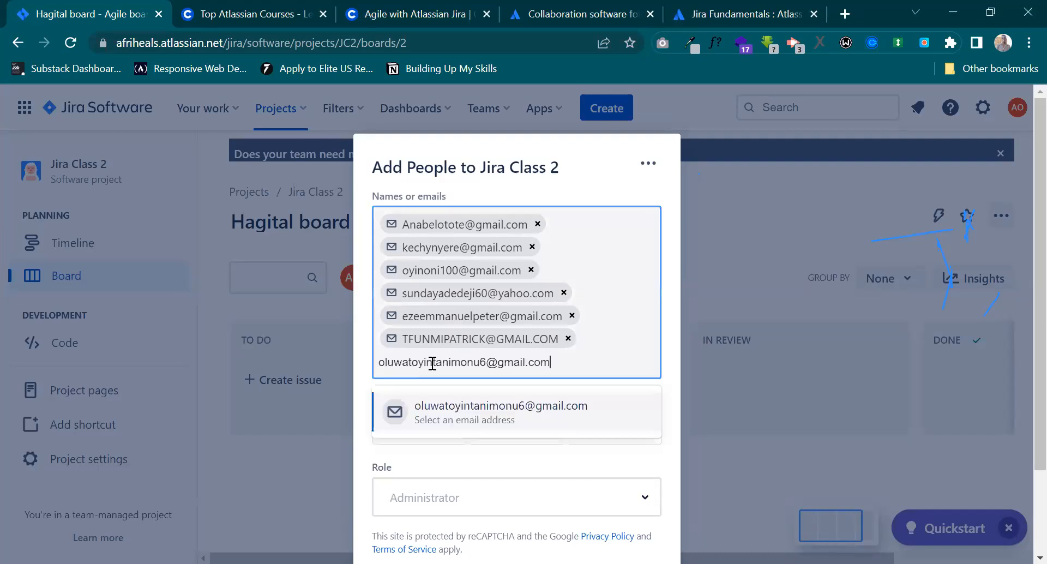
click(460, 405)
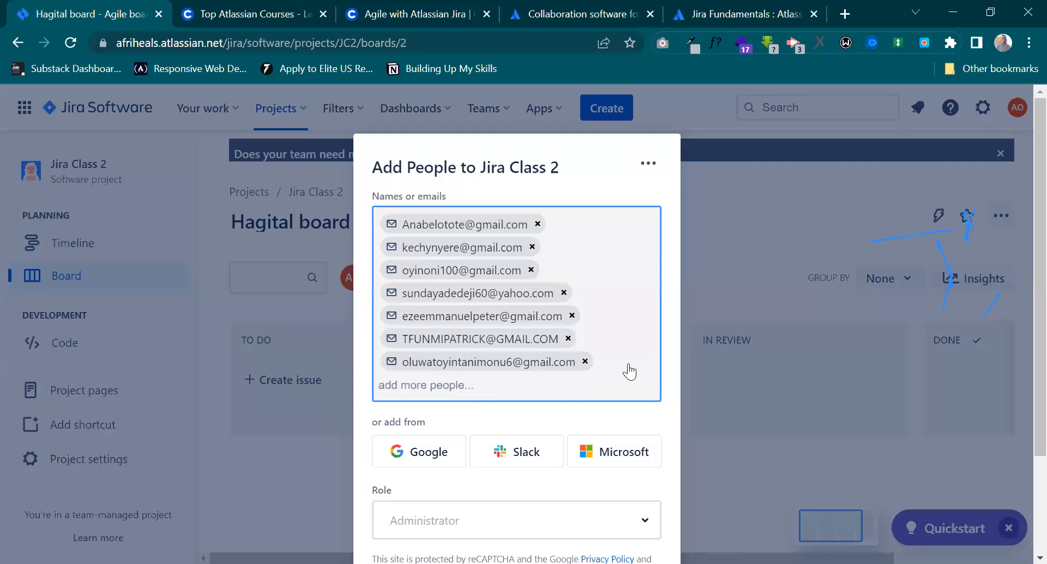
Add the seven listed people to the Jira Class 2 project and return to the board.
scroll(624, 376, down, 2)
click(607, 487)
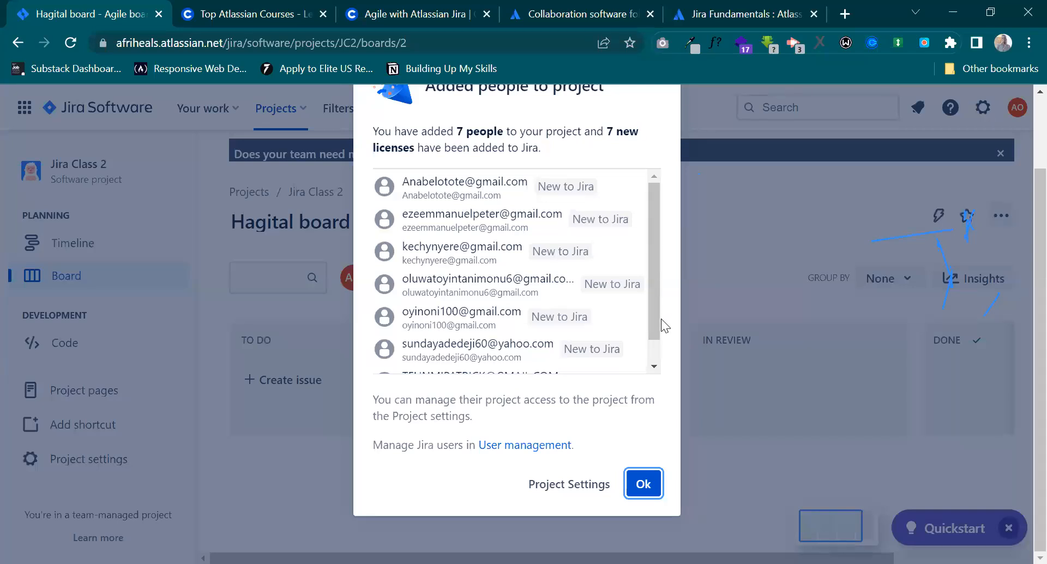
scroll(601, 290, down, 1)
scroll(601, 290, up, 1)
click(644, 482)
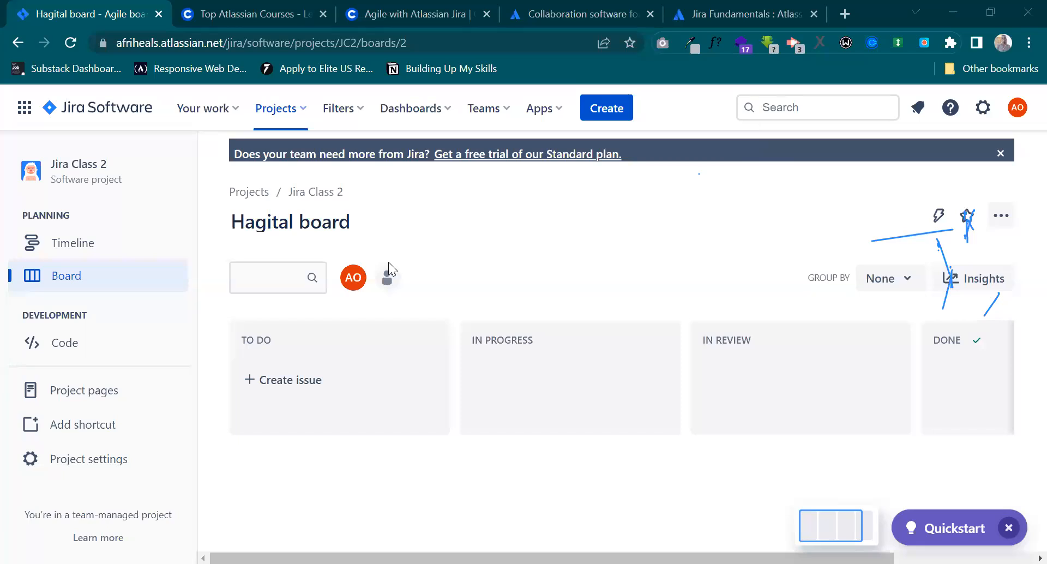
click(389, 277)
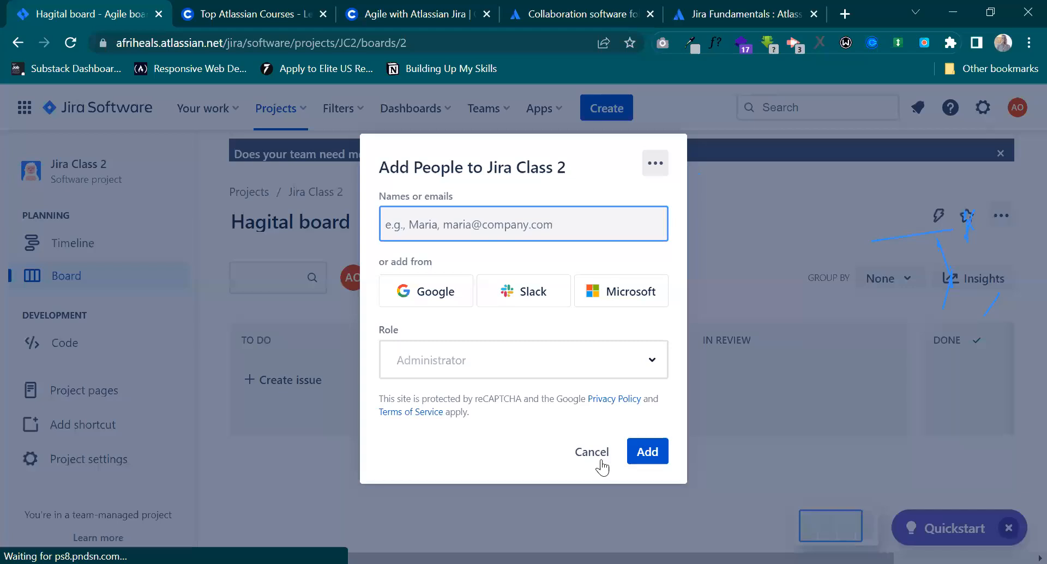
click(695, 351)
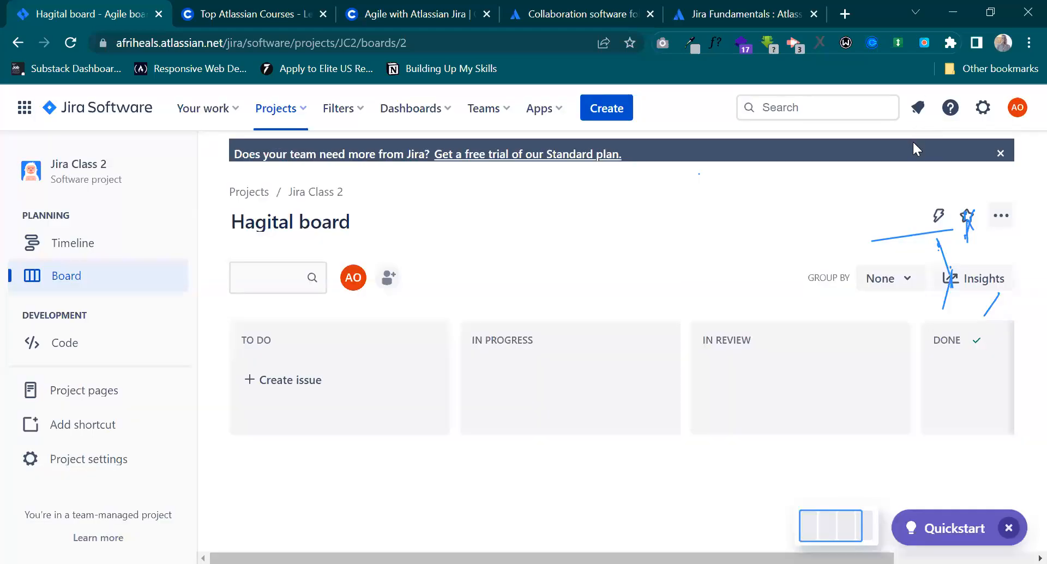
Open the People and teams page and look through the people on the site.
click(504, 115)
click(554, 232)
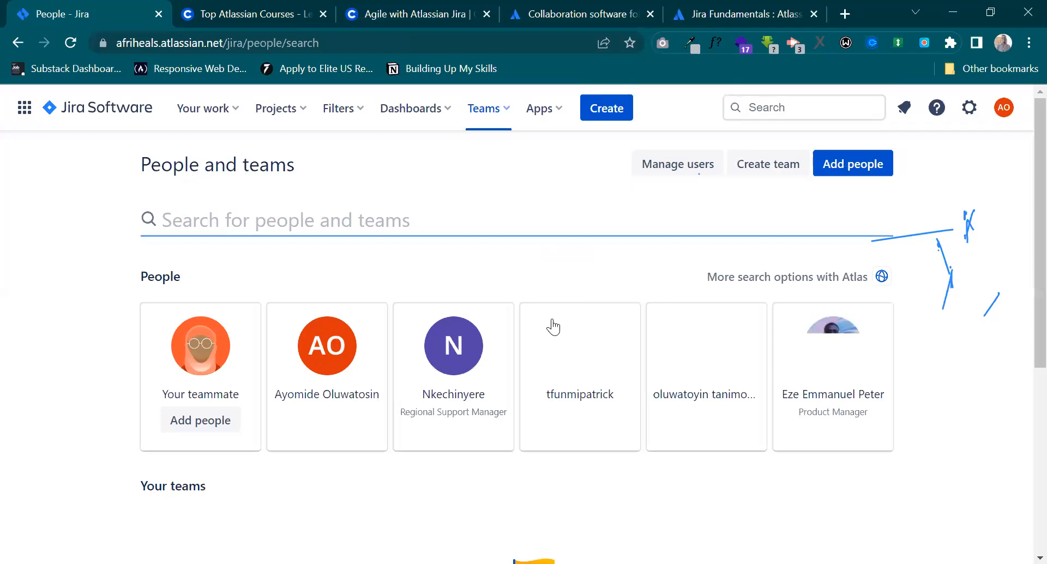
scroll(559, 289, down, 2)
scroll(559, 291, up, 1)
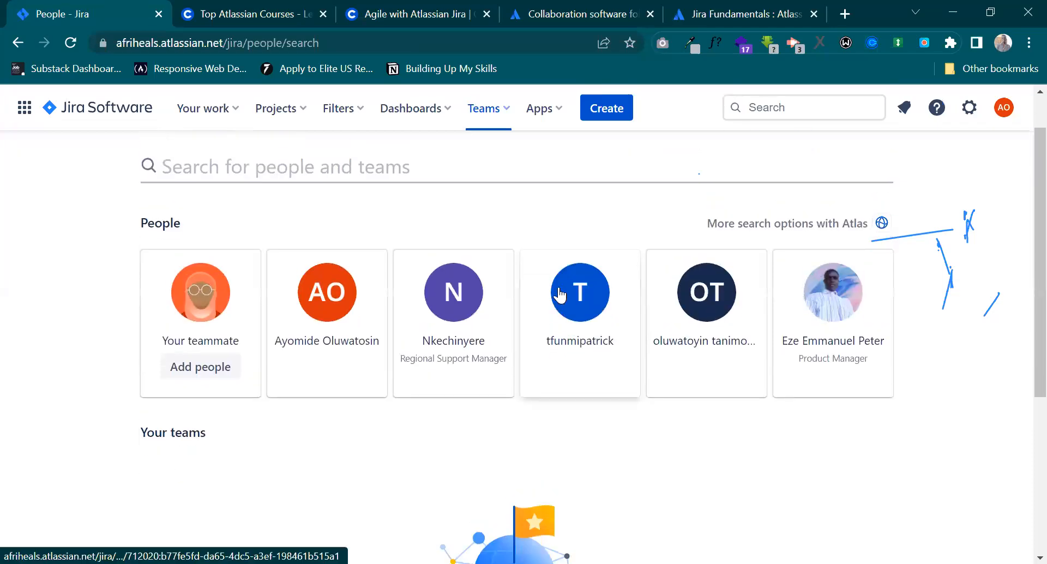
scroll(563, 299, down, 1)
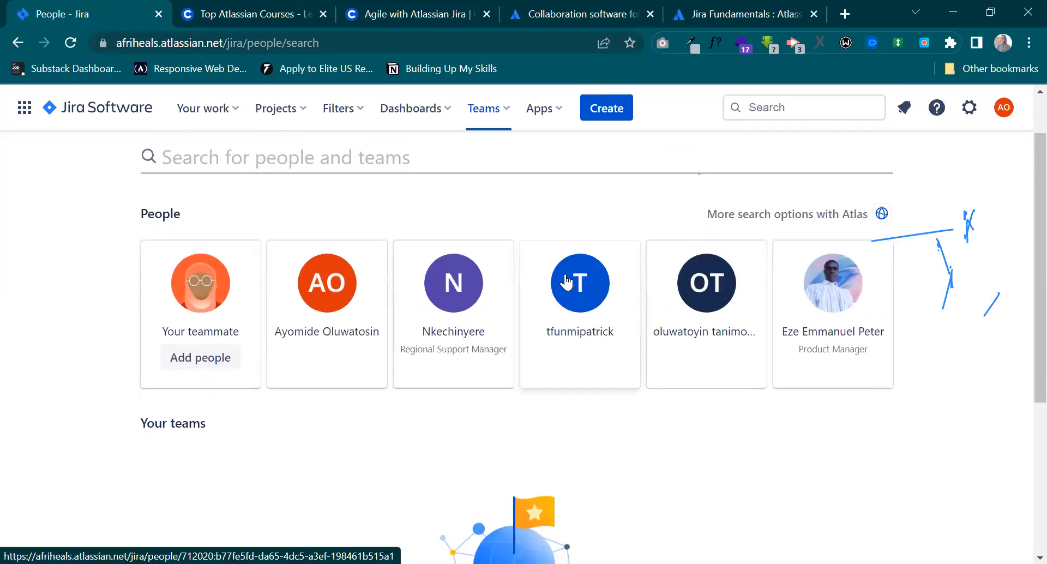
scroll(772, 216, up, 2)
scroll(780, 223, up, 1)
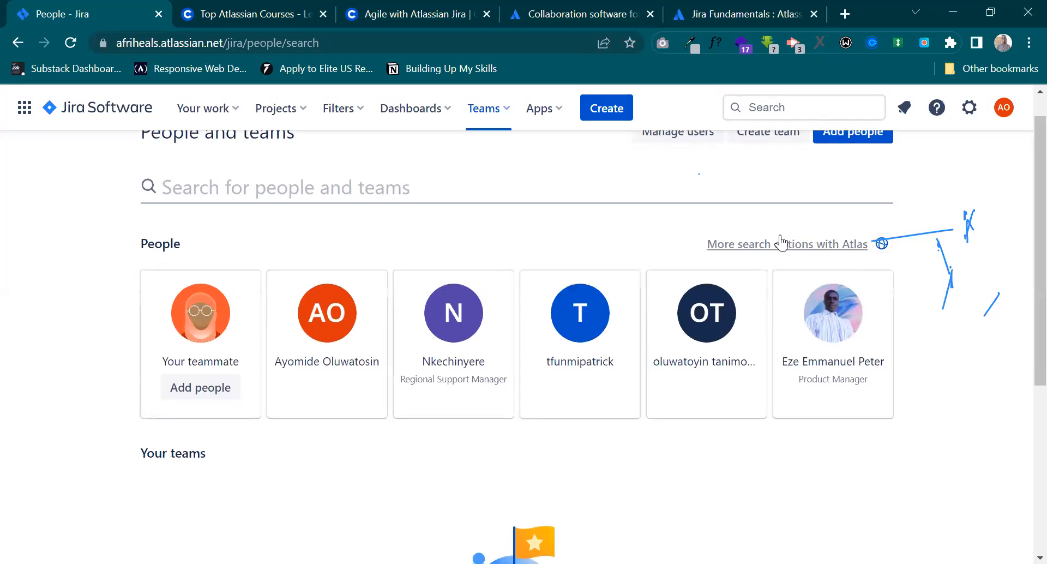
Open user management in Atlassian Admin and finish its two-part introductory tour.
click(694, 169)
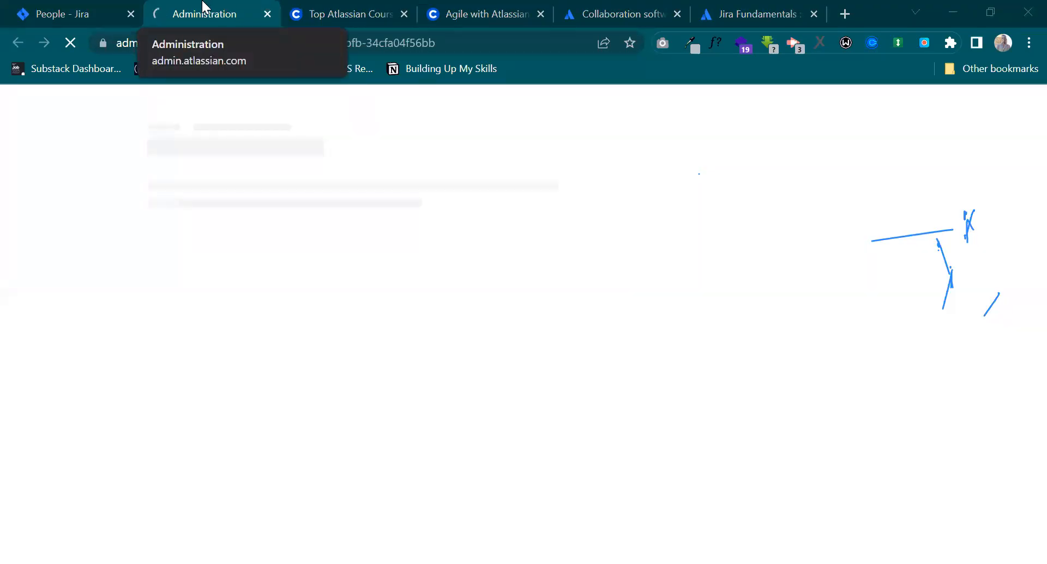
click(62, 6)
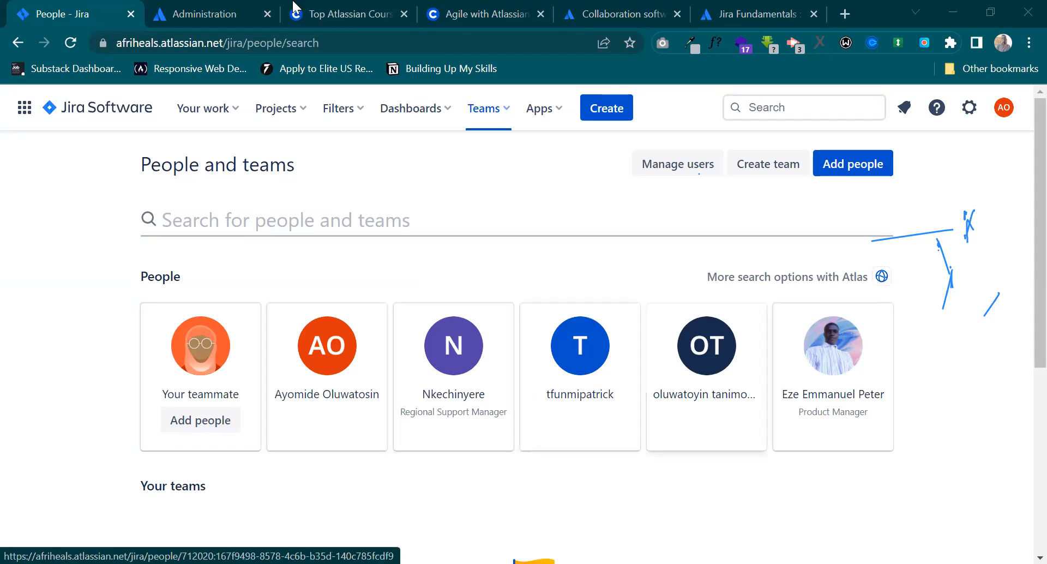
click(180, 7)
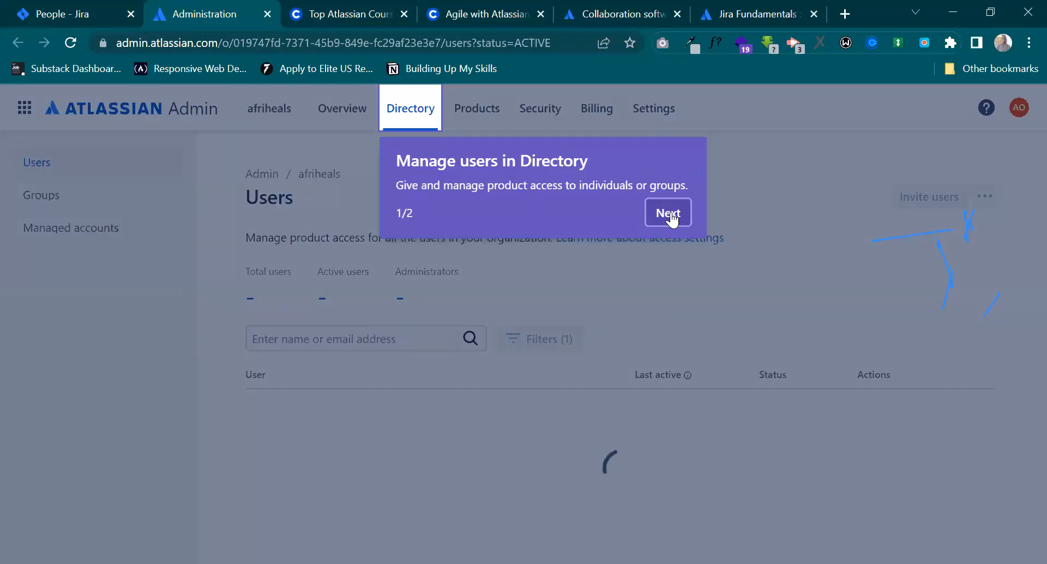
click(679, 12)
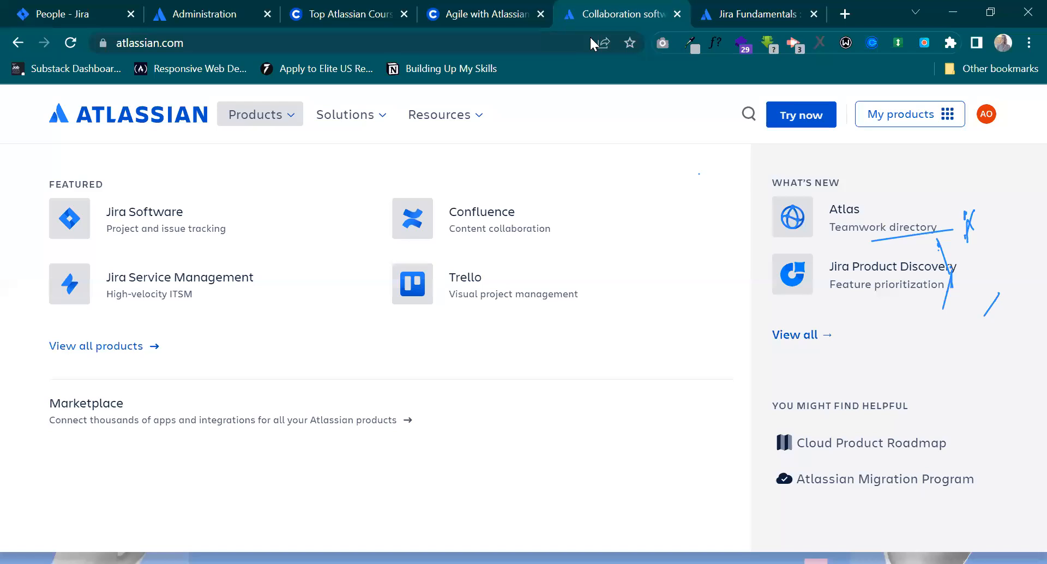
click(238, 4)
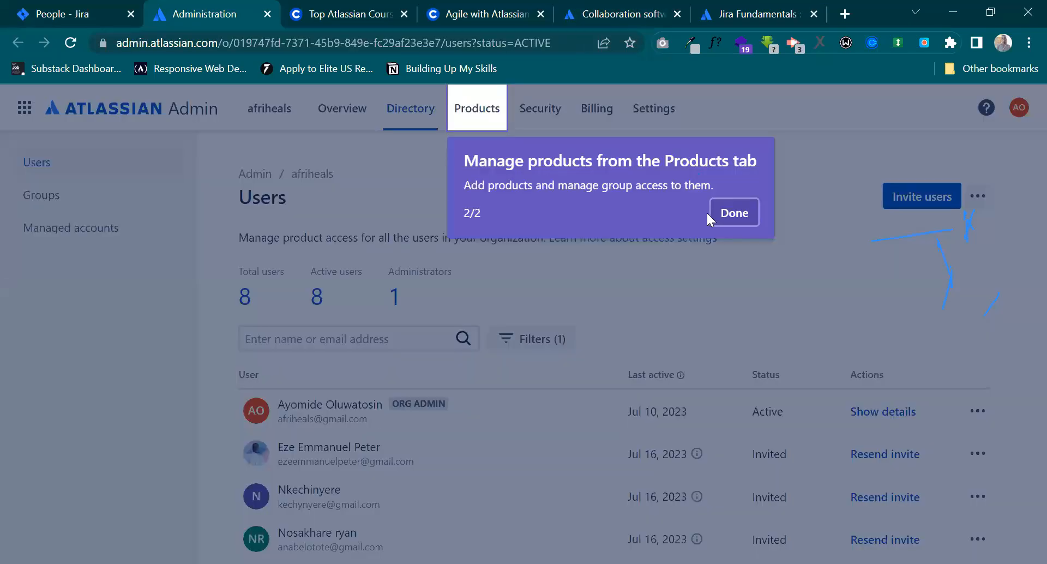
click(712, 214)
Look through the organization's Users list, checking each user's last activity and invitation status.
scroll(615, 364, down, 3)
scroll(615, 364, down, 1)
scroll(615, 364, up, 1)
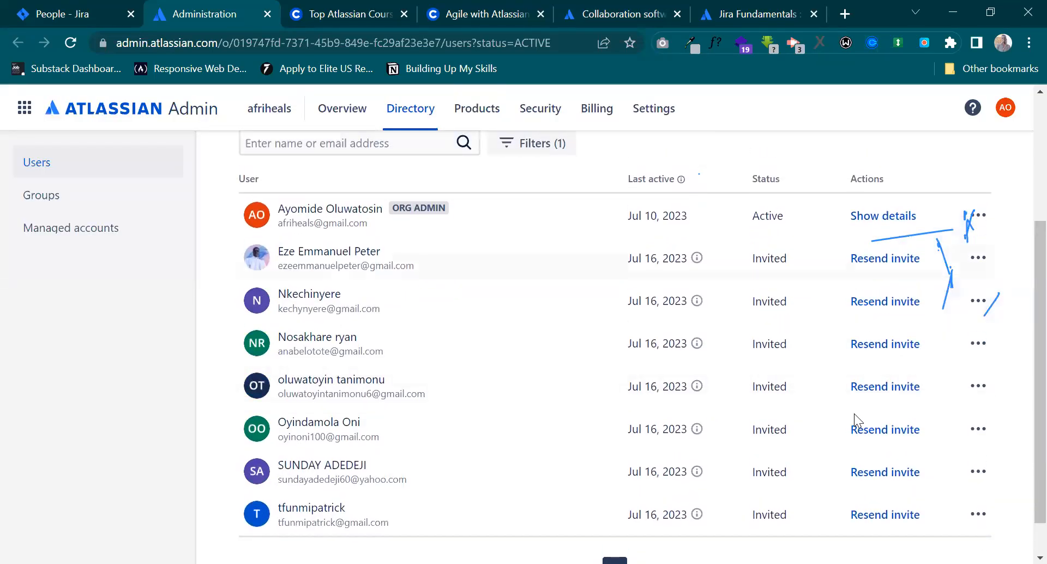
scroll(856, 431, up, 4)
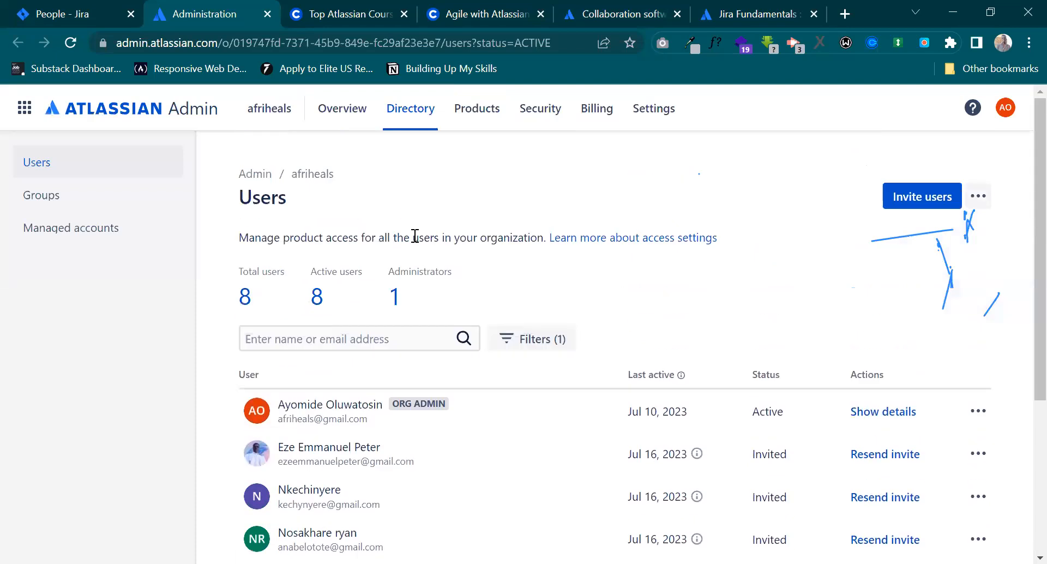
scroll(415, 236, down, 1)
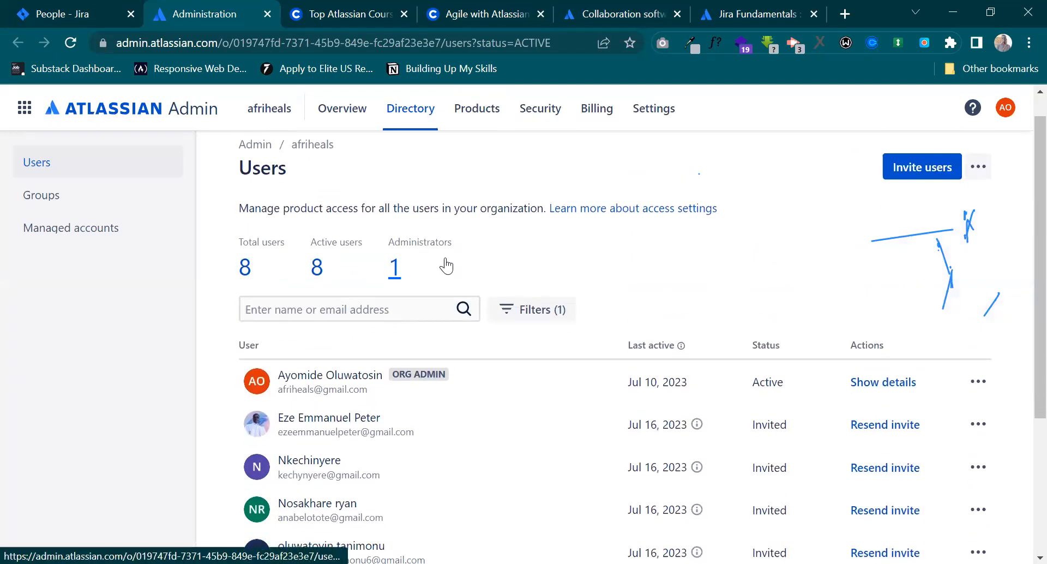
Return to the Hagital board and start a new To Do task titled Gathering Information.
click(74, 9)
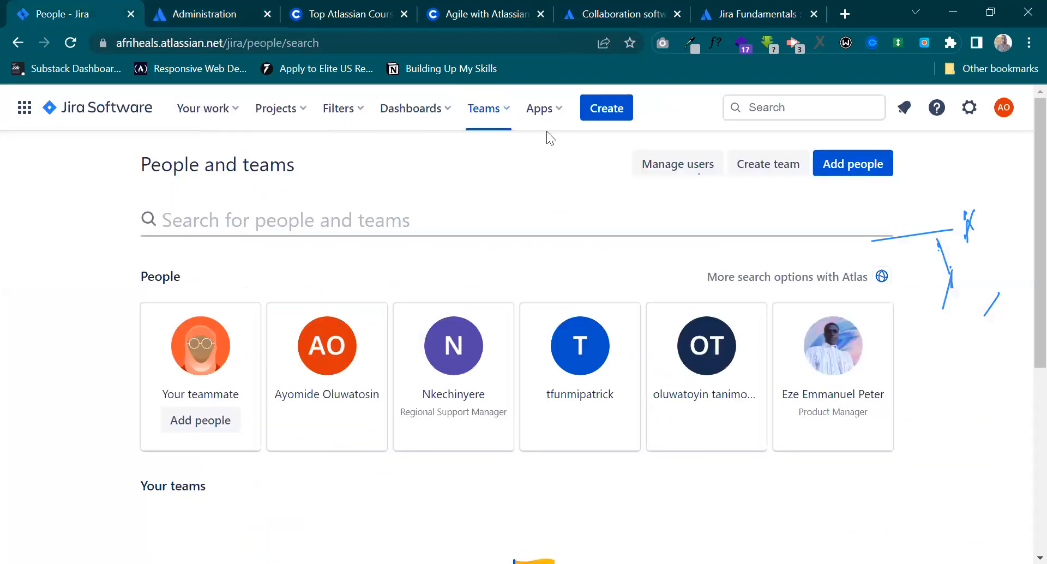
click(19, 41)
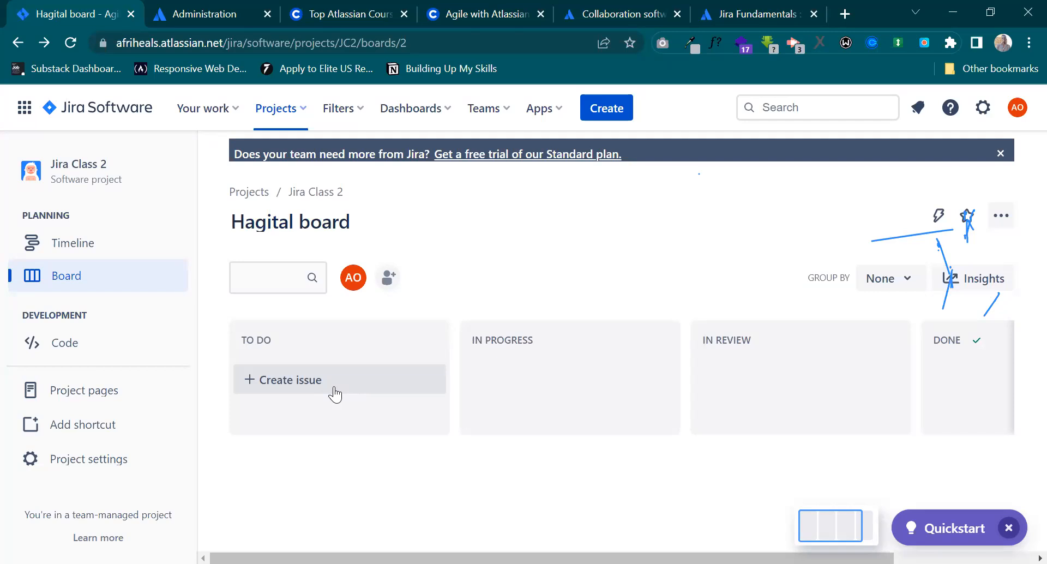
click(314, 381)
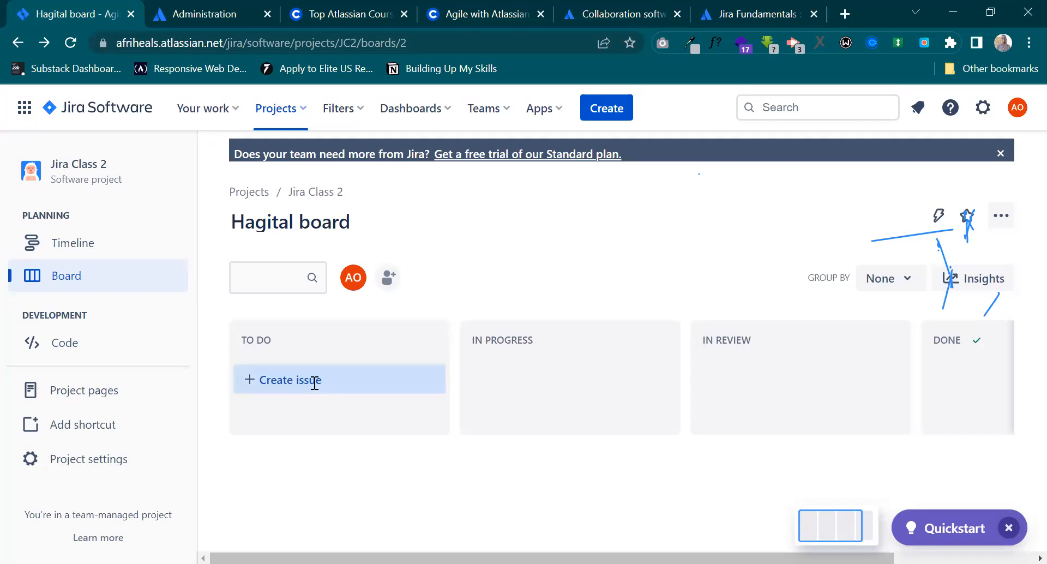
text(Infr)
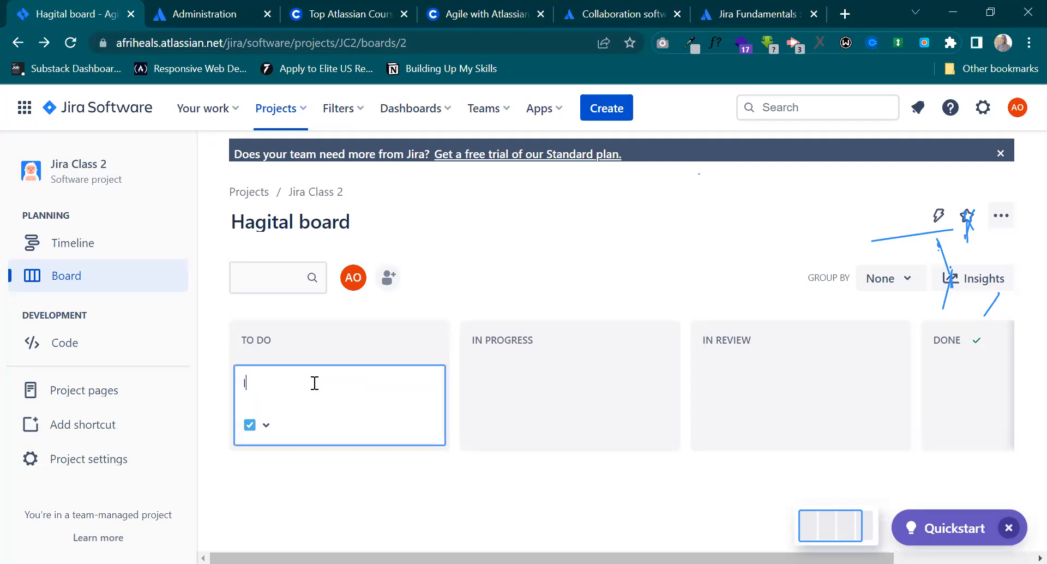
key(BackSpace)
text(ormation)
key(ctrl+a)
text(Gathering Information)
key(Return)
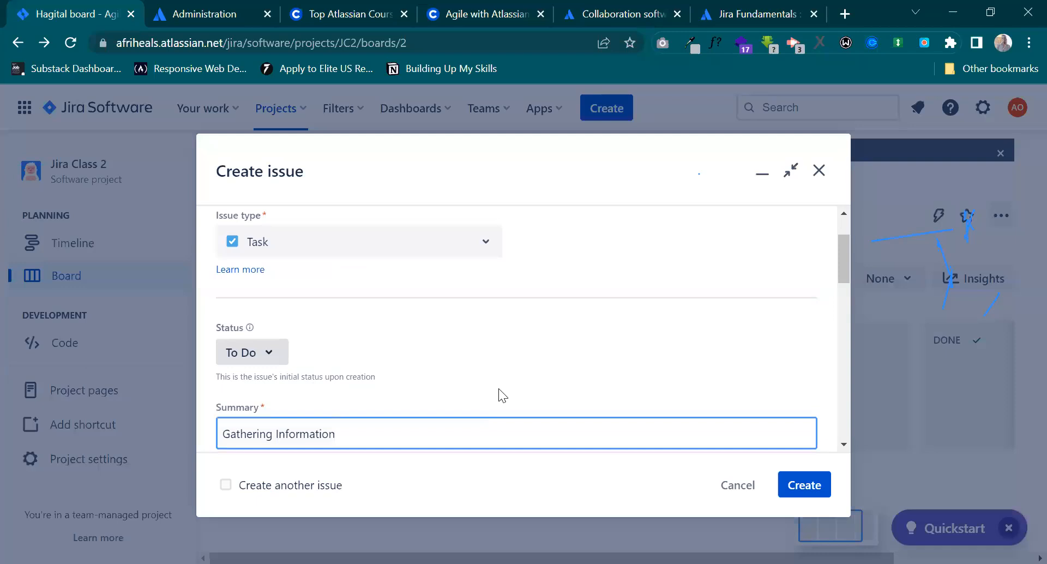
Look through the new issue's fields, try to create it without a deadline, and discard it.
scroll(498, 388, down, 5)
scroll(498, 388, up, 1)
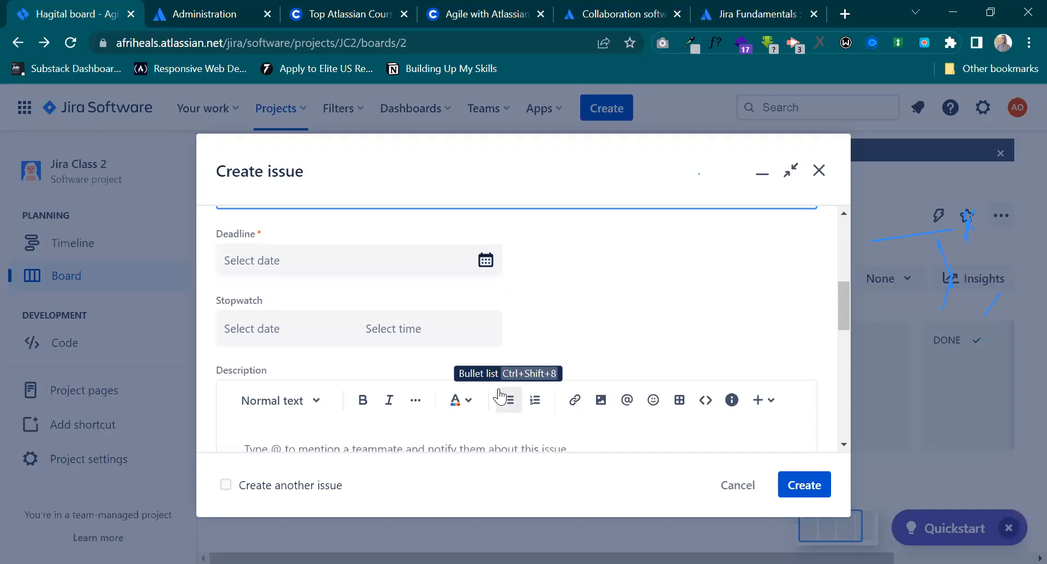
scroll(500, 396, down, 5)
scroll(498, 395, down, 1)
scroll(499, 395, up, 3)
click(802, 494)
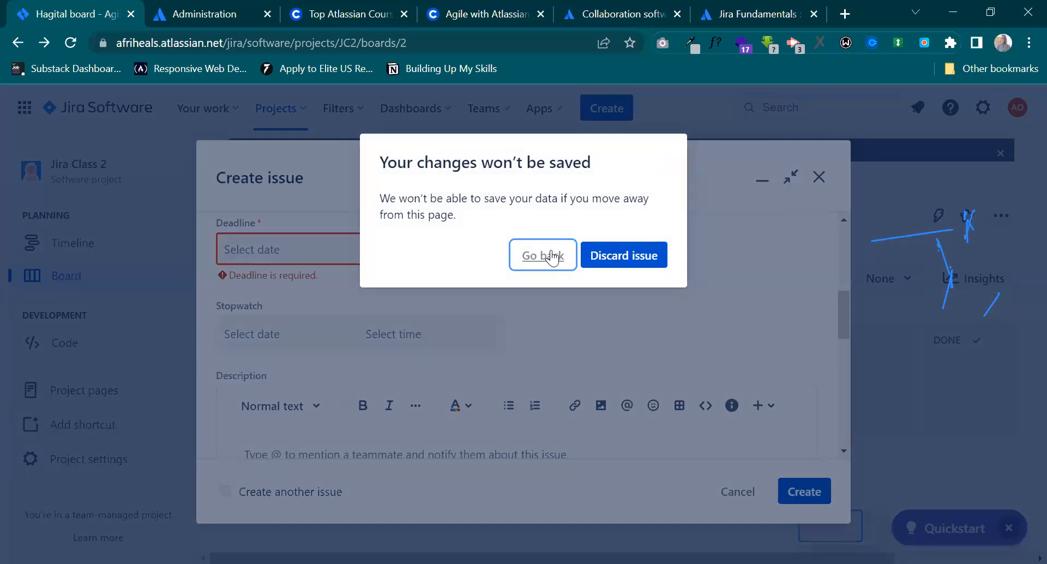
click(612, 255)
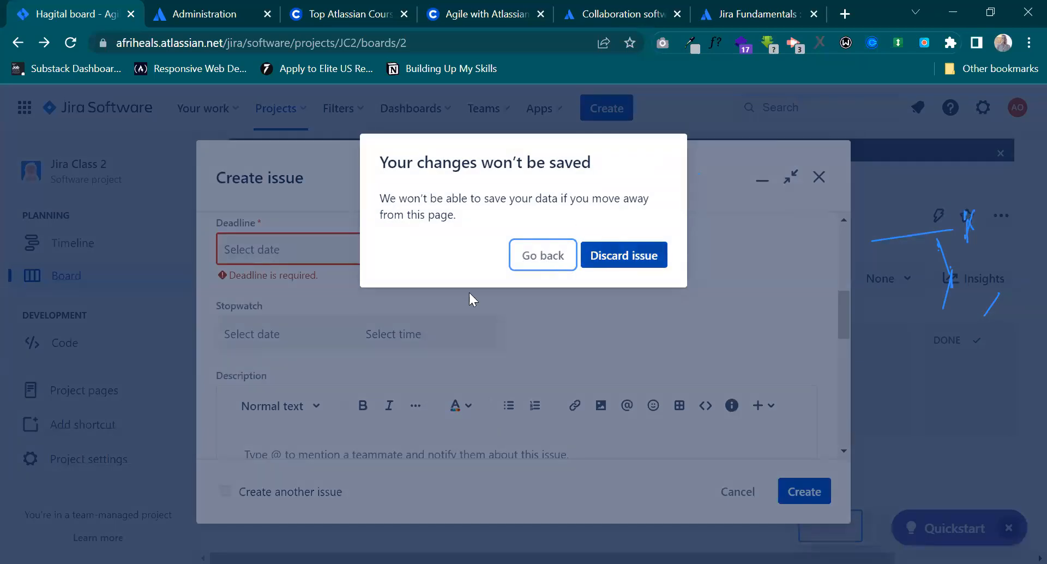
Try again to add a Gathering Information task to the Hagital board's To Do column, check its project and issue type, and discard it.
click(325, 378)
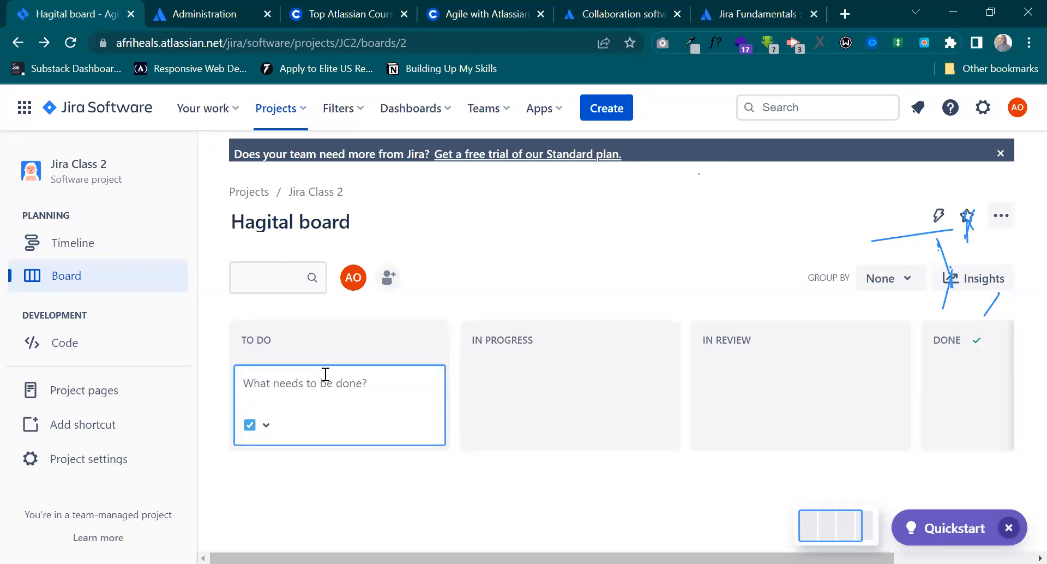
text(G)
key(BackSpace)
text(Gathering Information)
key(Return)
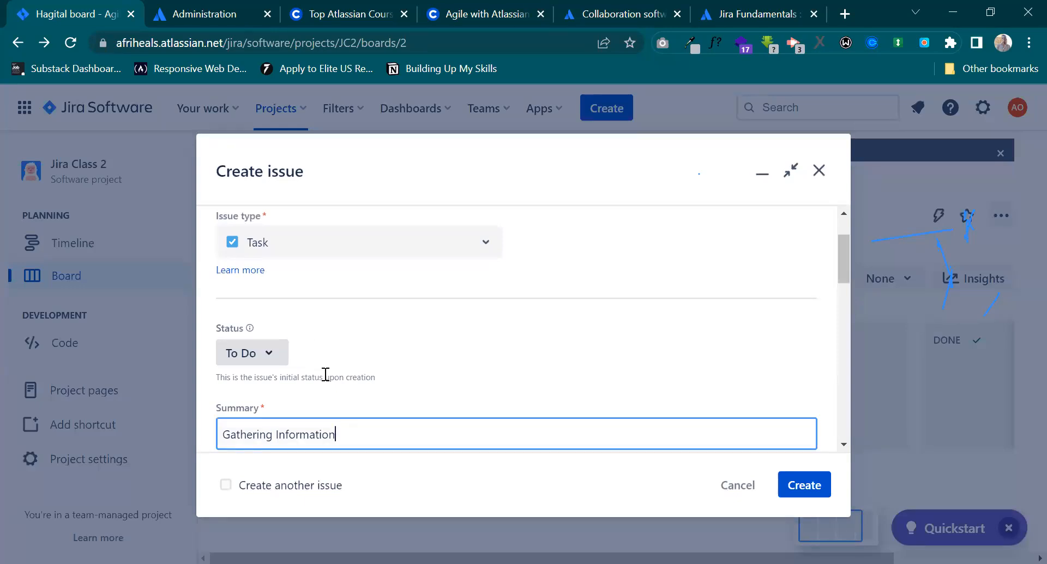
scroll(558, 348, up, 1)
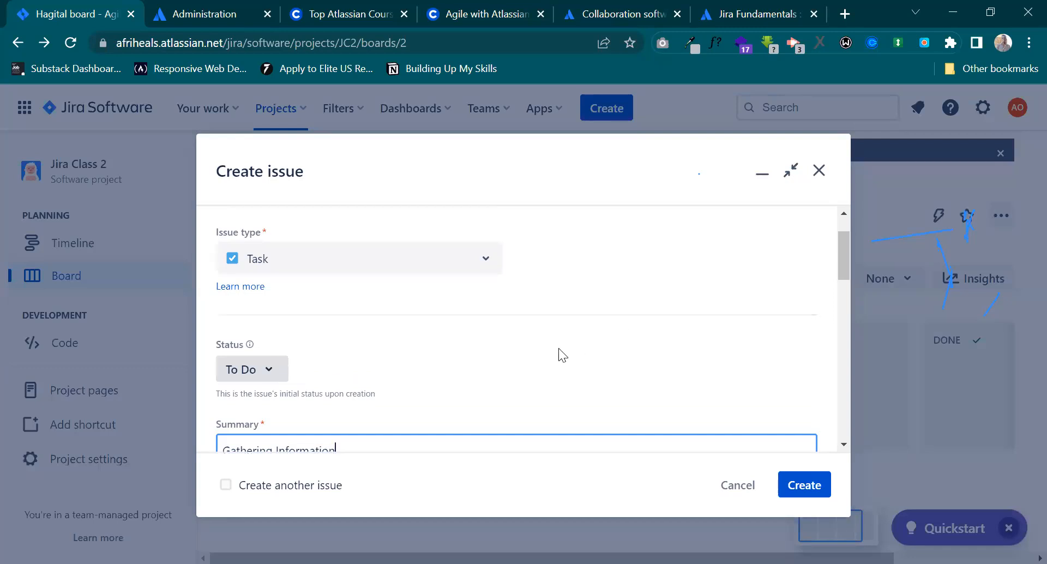
scroll(558, 347, up, 1)
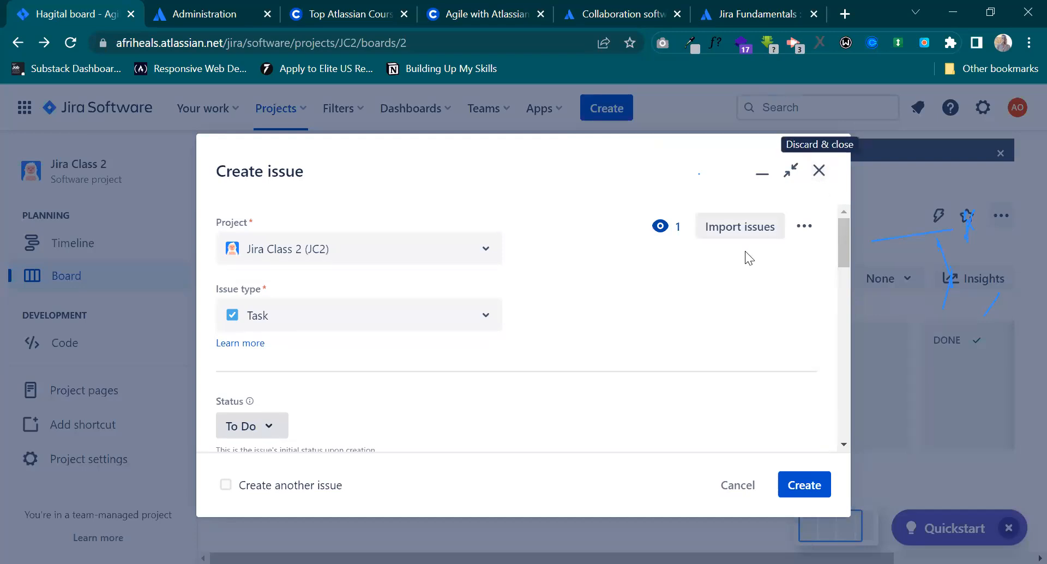
click(818, 169)
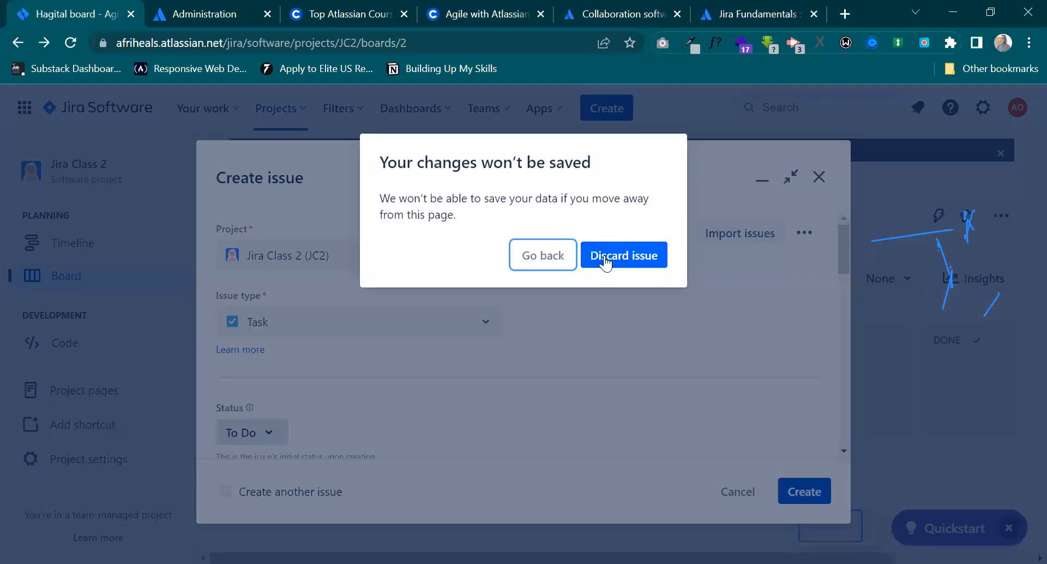
click(604, 255)
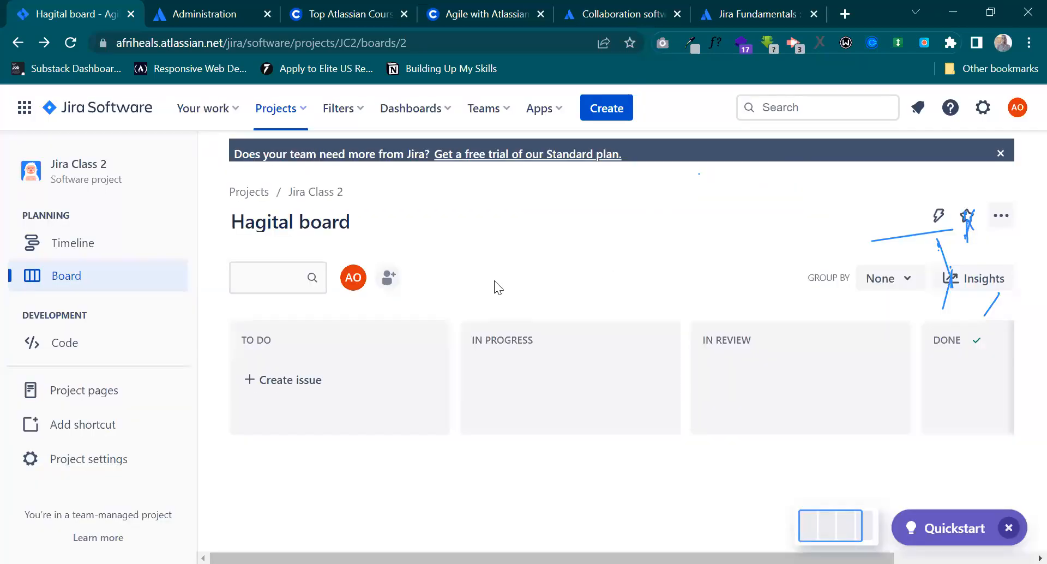
Open My Kanban Project from the projects list and create a task titled Demo in its To Do column.
click(243, 194)
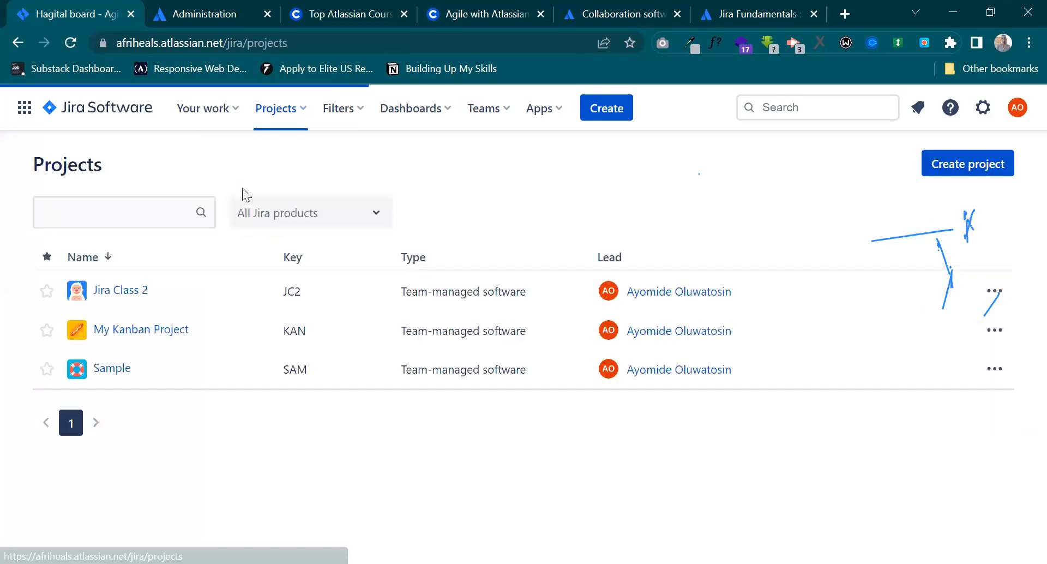
click(119, 334)
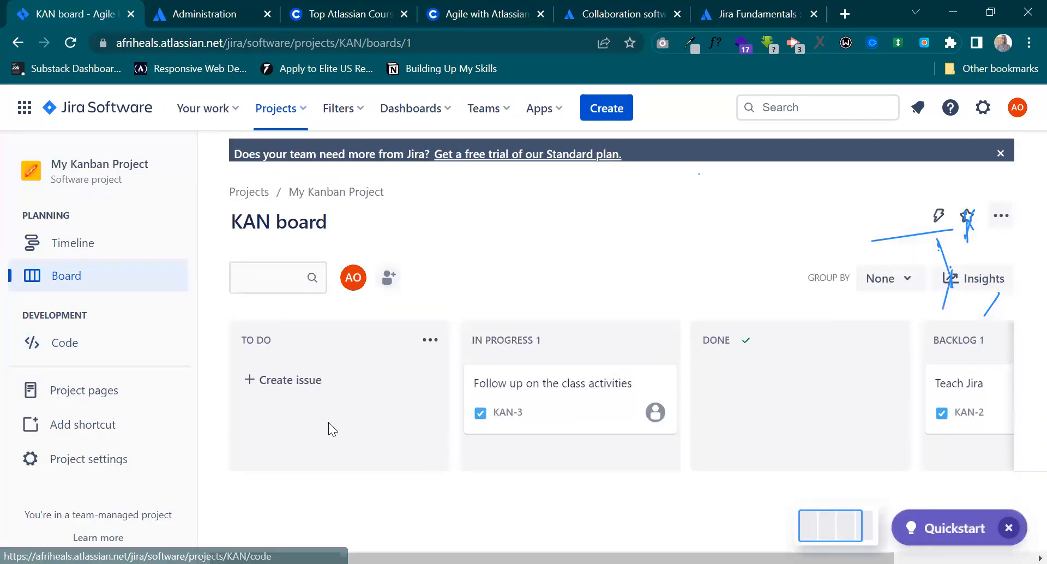
click(321, 380)
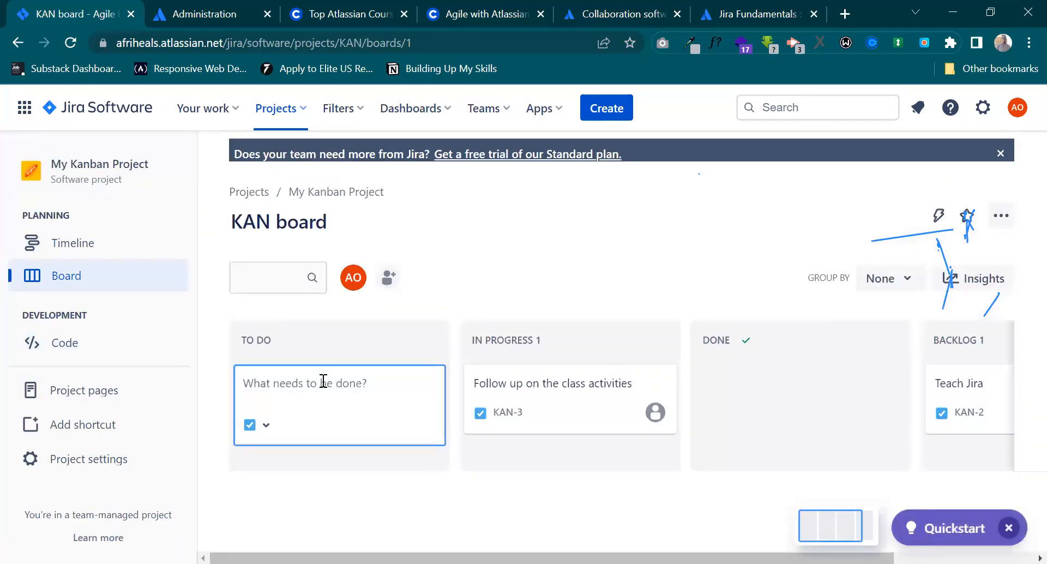
text(Demo)
key(Return)
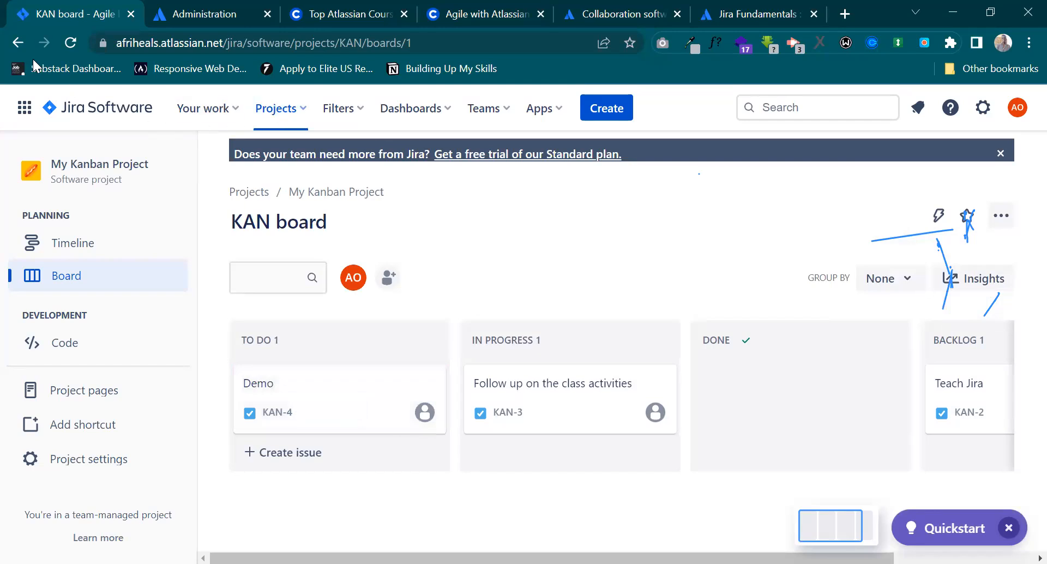
Go back to the projects list and open Jira Class 2 and My Kanban Project in separate new tabs.
click(12, 42)
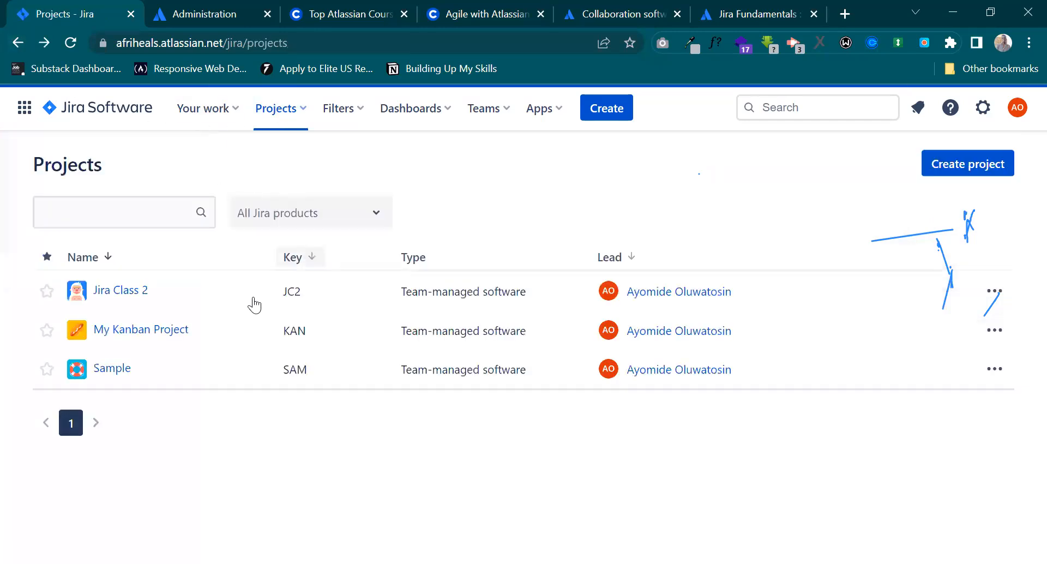
right_click(119, 290)
click(156, 304)
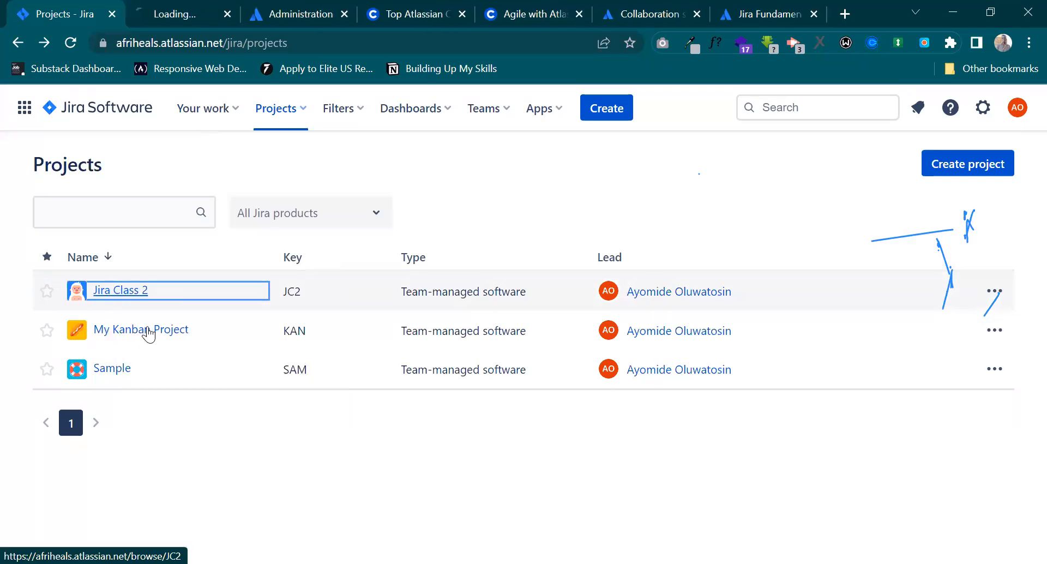
right_click(179, 332)
click(182, 340)
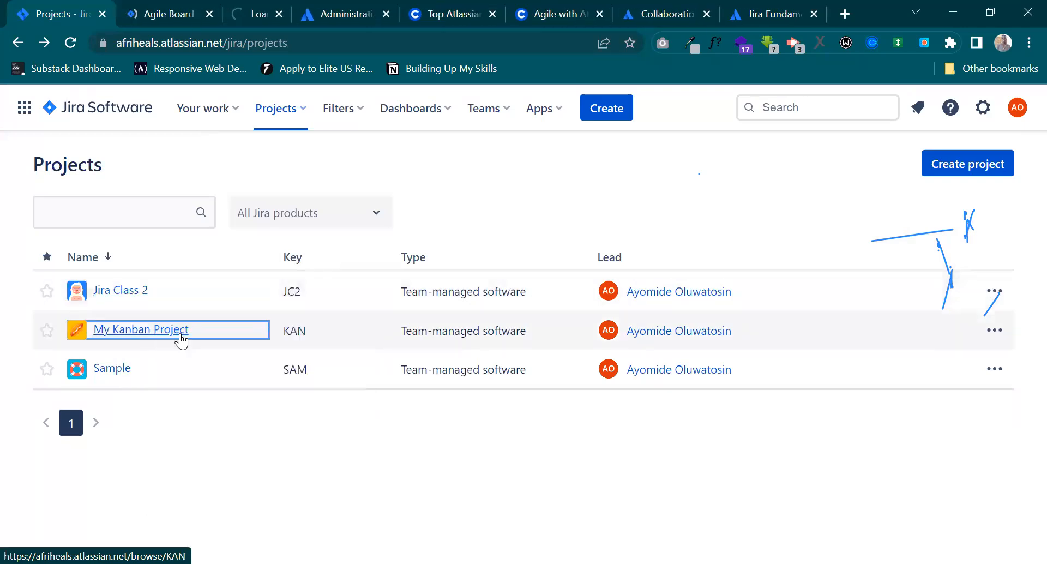
Compare the layouts of the Hagital board and the KAN board, and close both extra tabs.
click(154, 11)
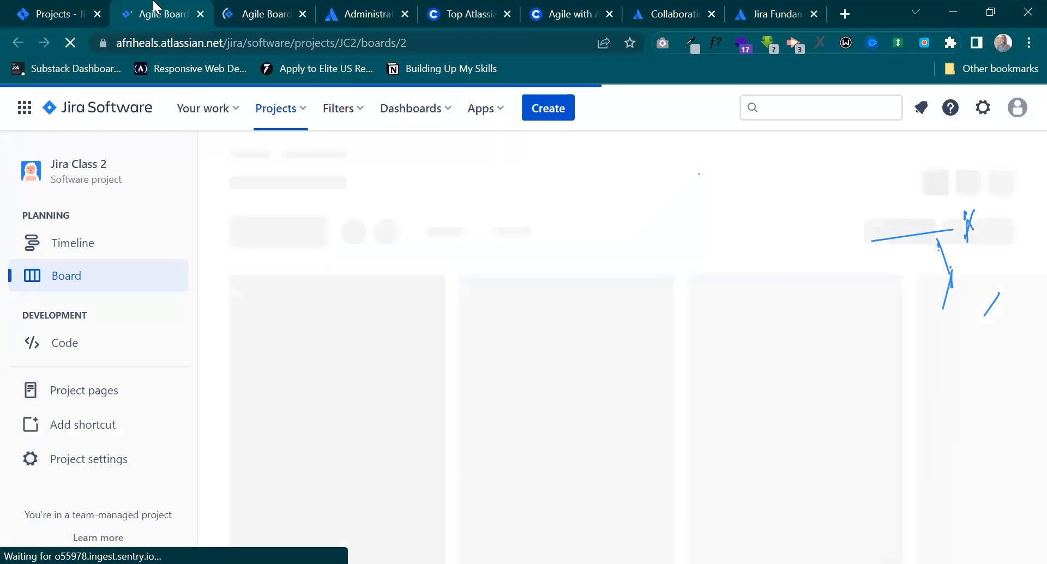
click(240, 6)
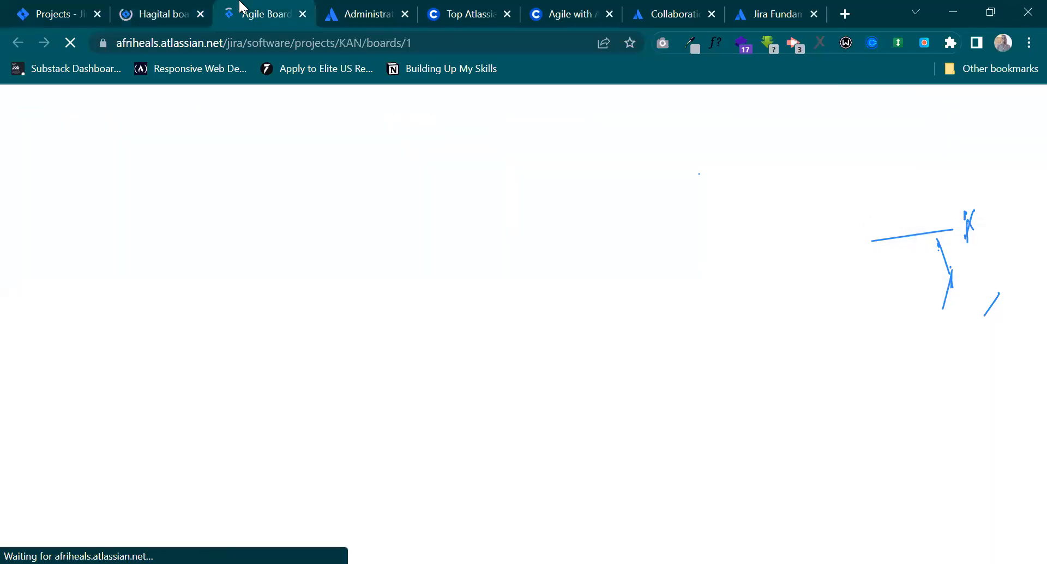
click(166, 3)
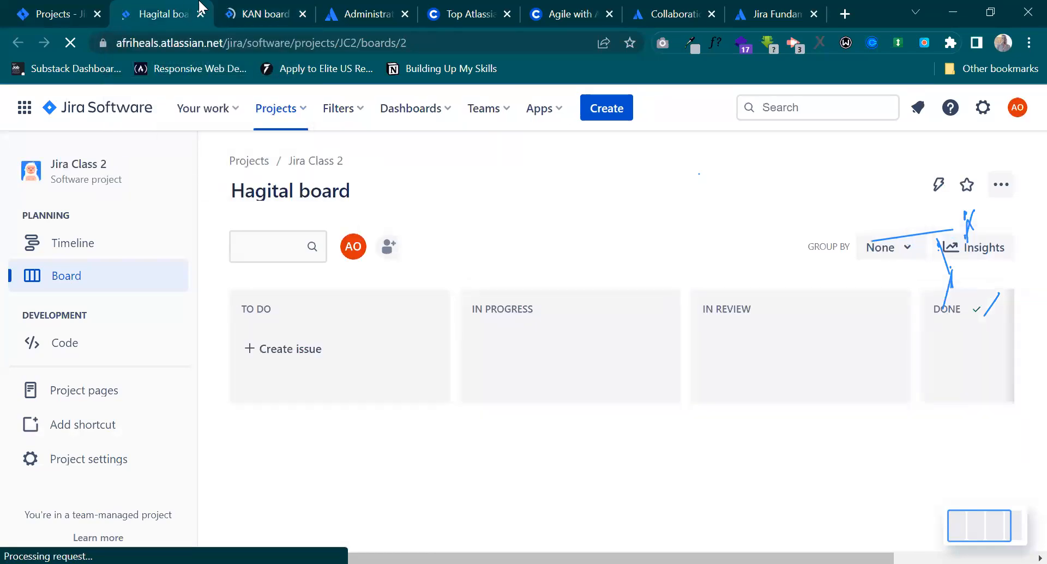
click(219, 8)
click(156, 7)
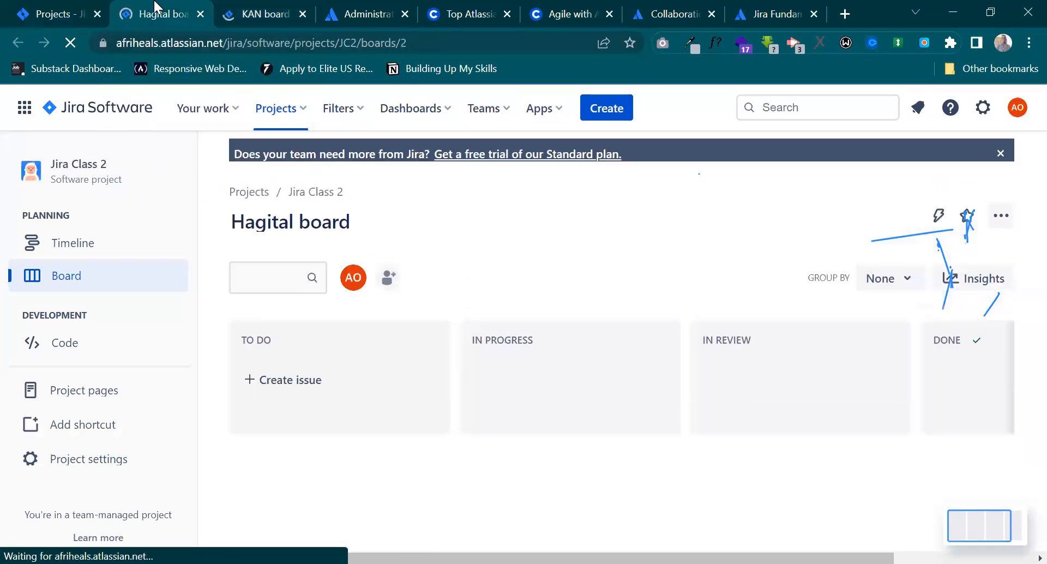
click(217, 8)
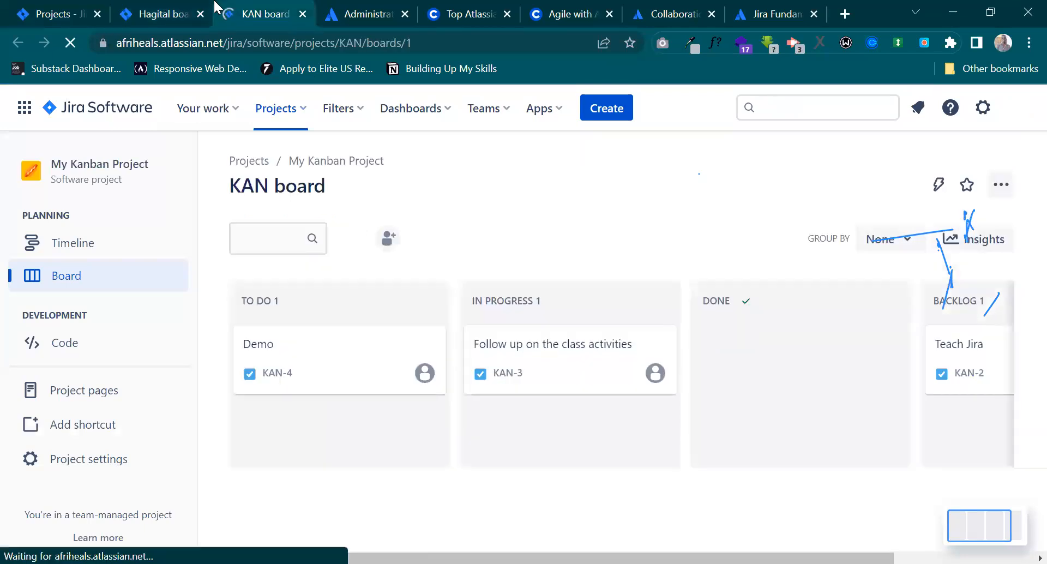
click(186, 12)
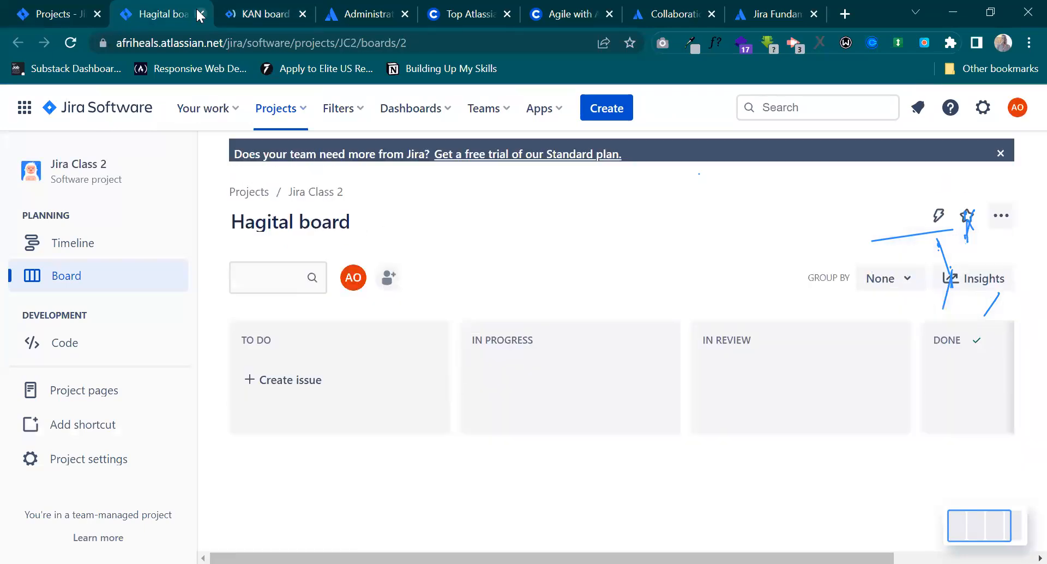
click(201, 13)
click(200, 13)
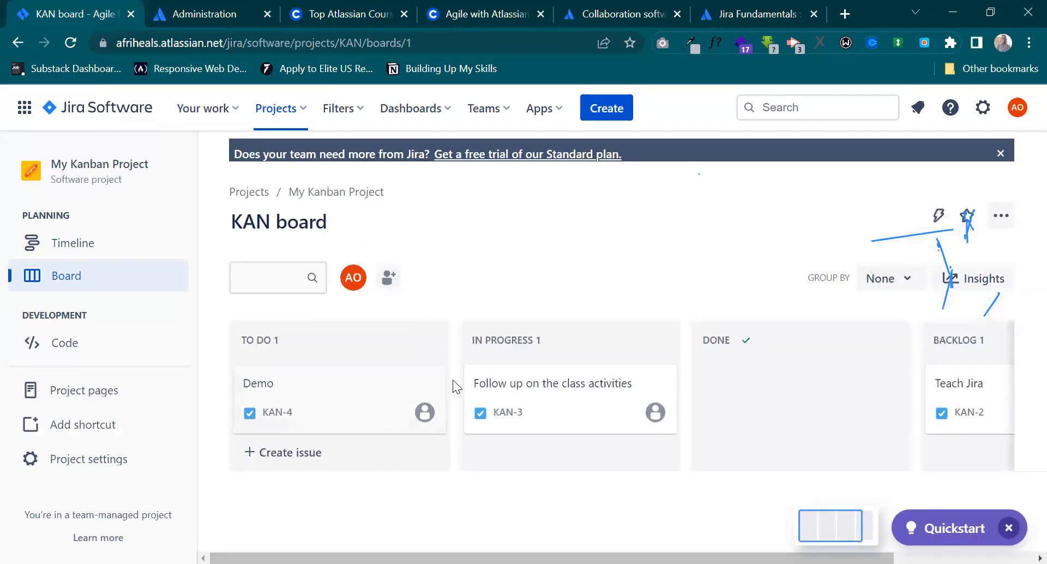
Delete the Demo issue from the KAN board's To Do column.
click(423, 381)
click(327, 540)
click(583, 313)
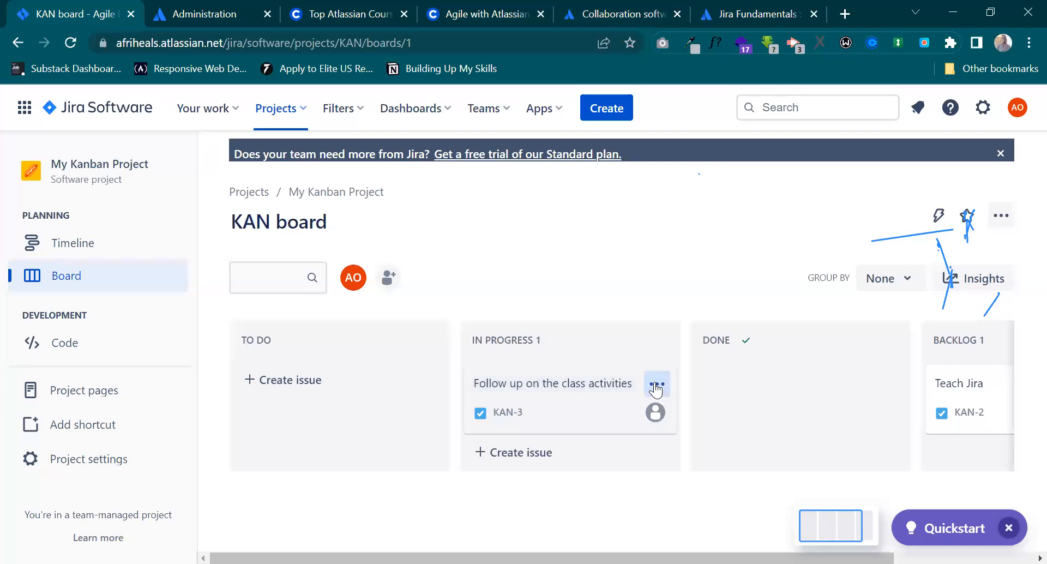
Delete the Follow up on the class activities issue from In Progress and the Teach Jira issue from Backlog.
click(656, 388)
click(540, 539)
click(598, 307)
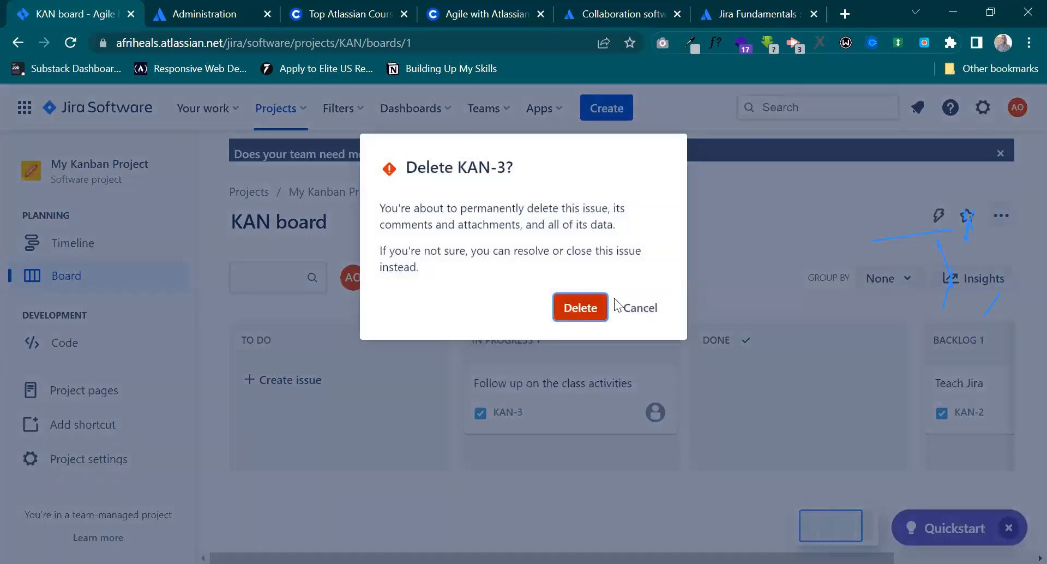
scroll(964, 376, right, 2)
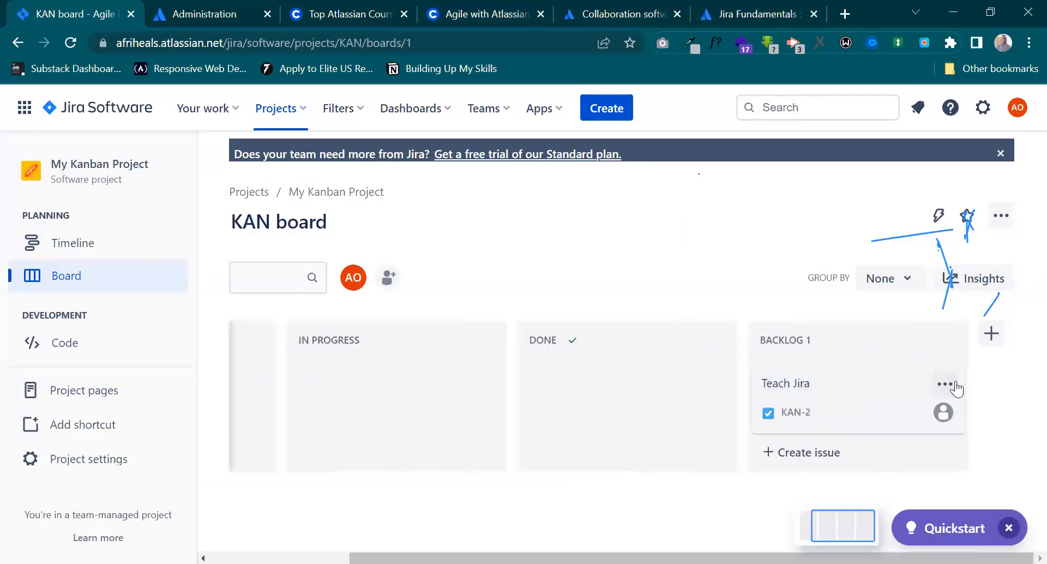
click(945, 383)
click(850, 539)
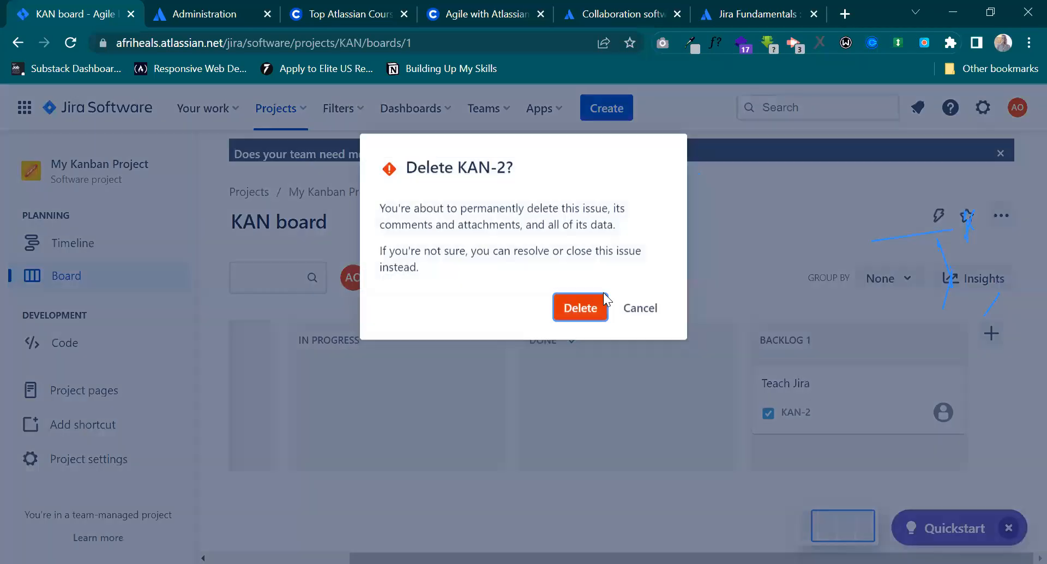
click(564, 304)
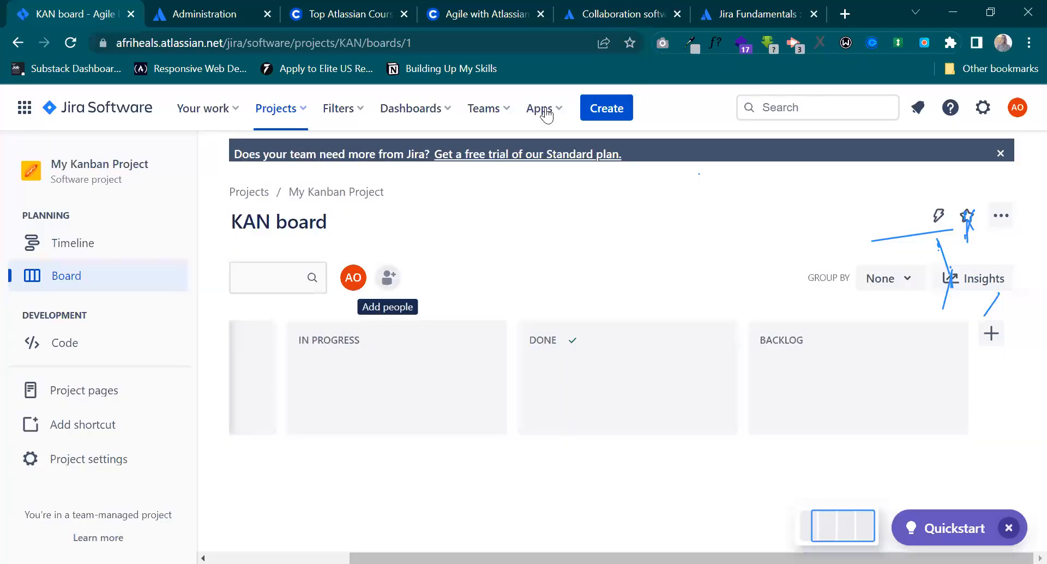
View the People and teams page and return to the KAN board.
click(503, 113)
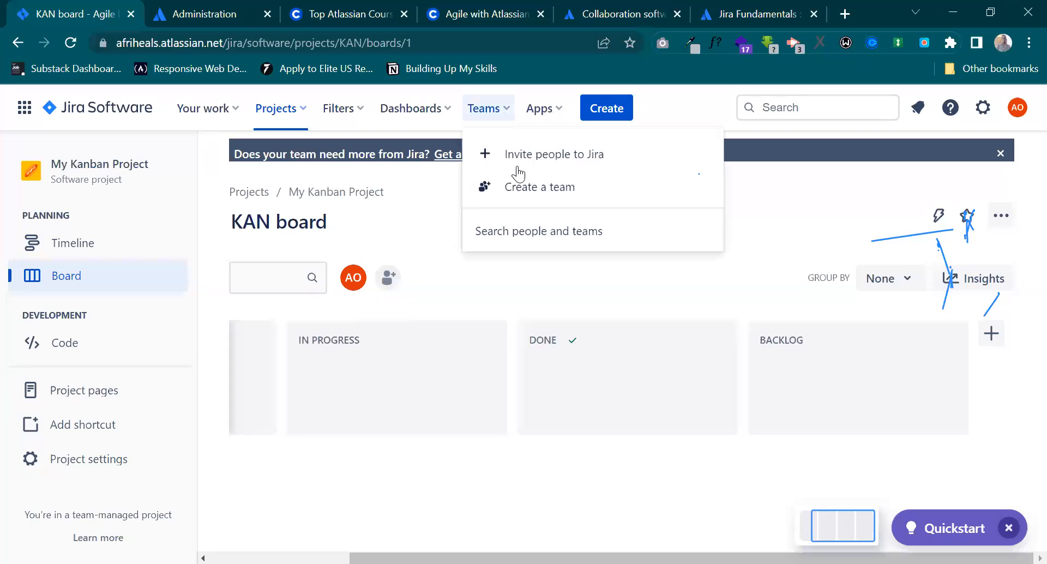
click(545, 231)
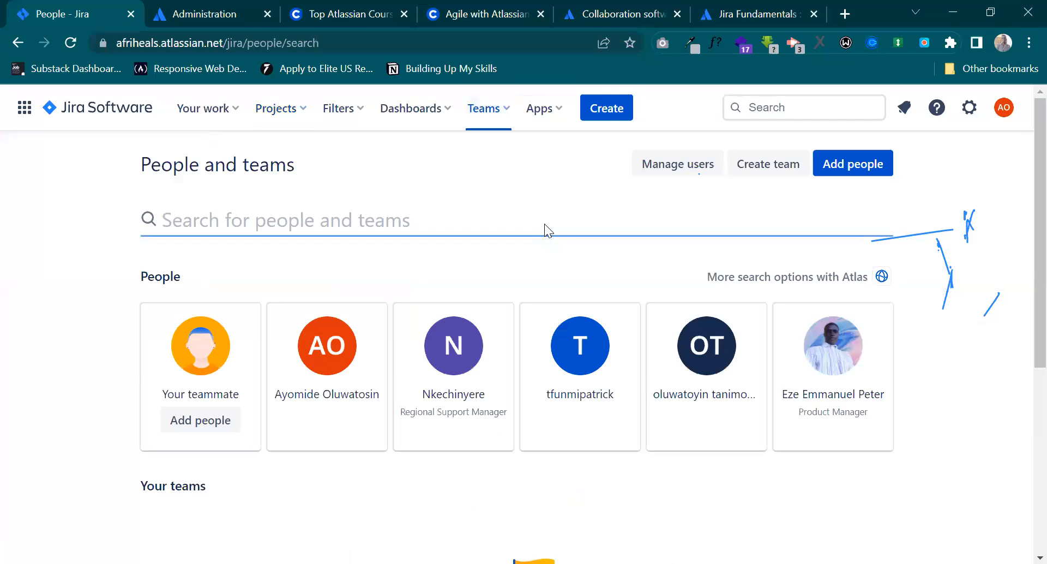
click(12, 44)
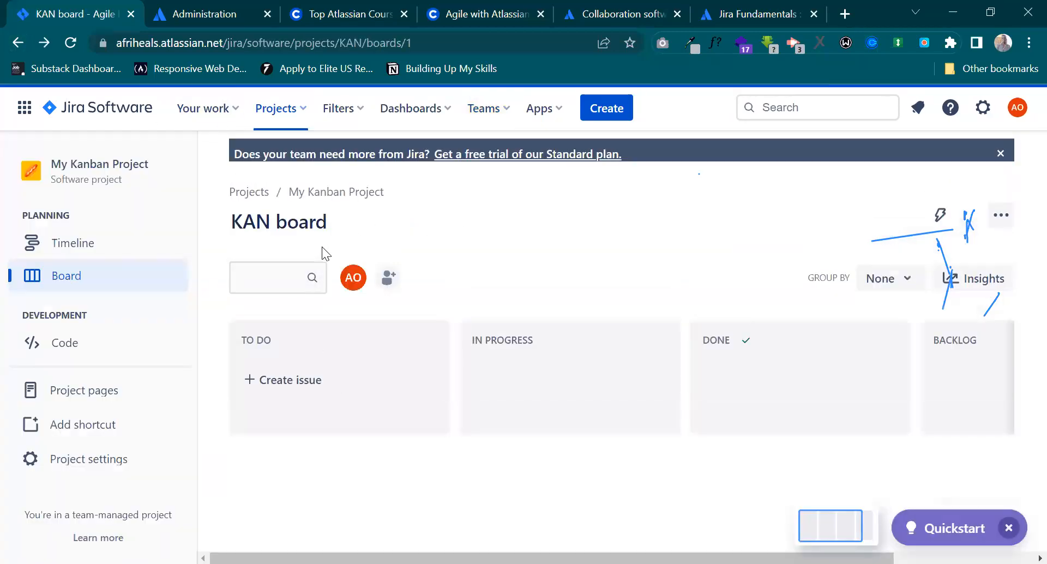
Create an issue named Gathering Information in the KAN board's To Do column.
click(308, 381)
text(Ga)
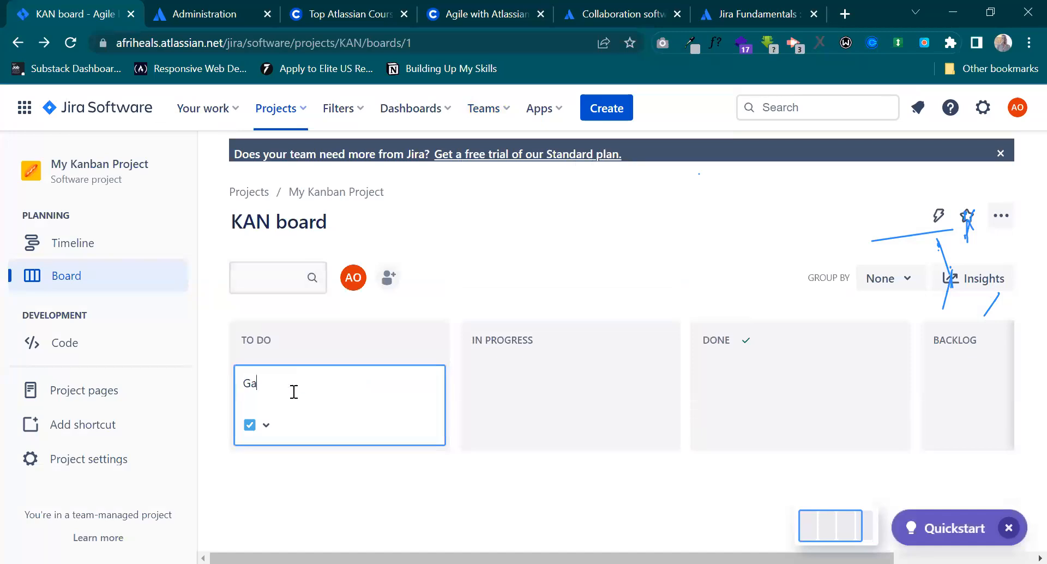
text(thering Information)
key(Return)
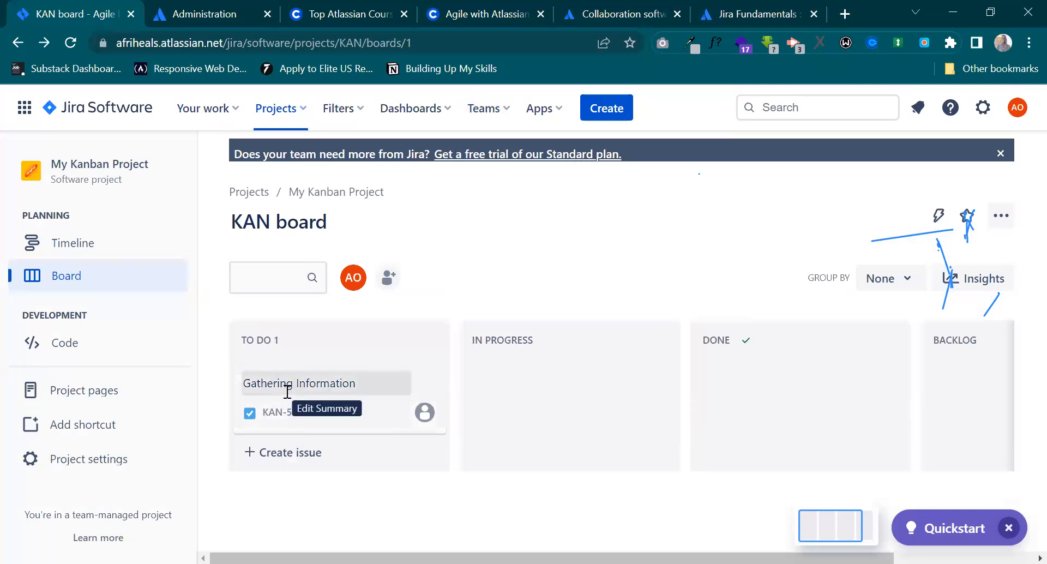
Open the Gathering Information issue and enter Company Bio in its description.
click(383, 411)
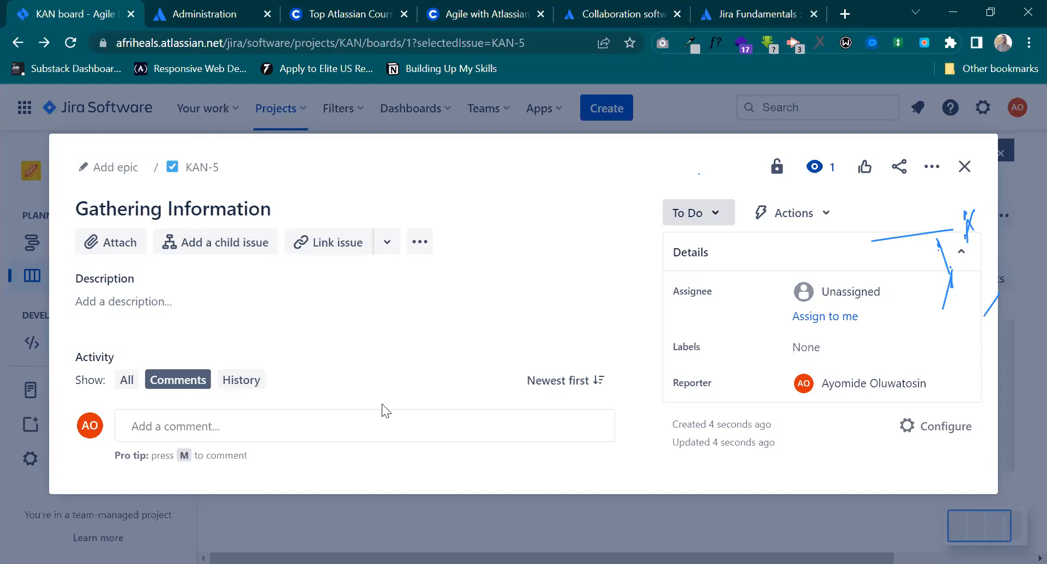
click(157, 300)
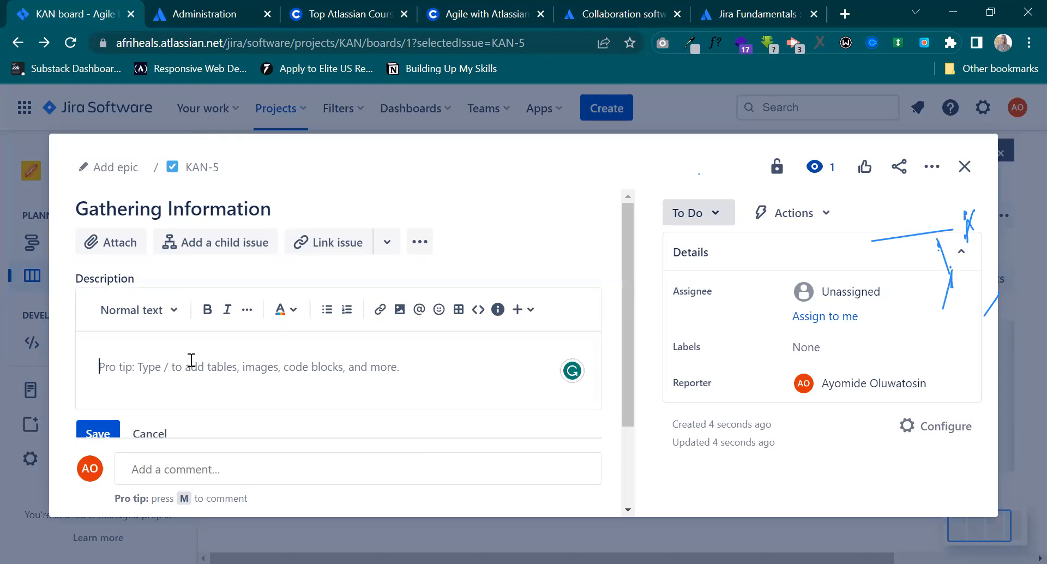
text(Company B)
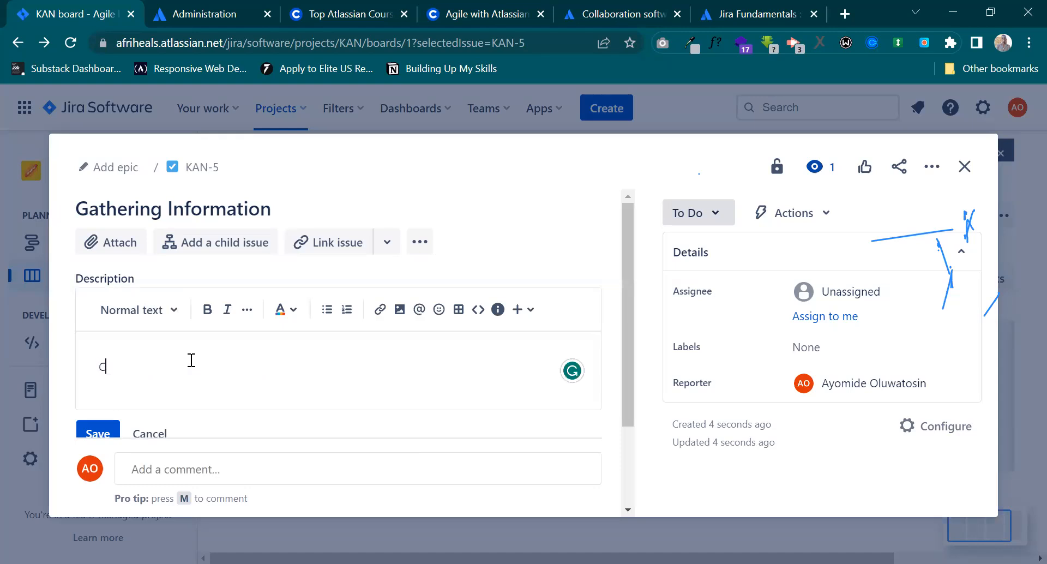
text(io)
key(Return)
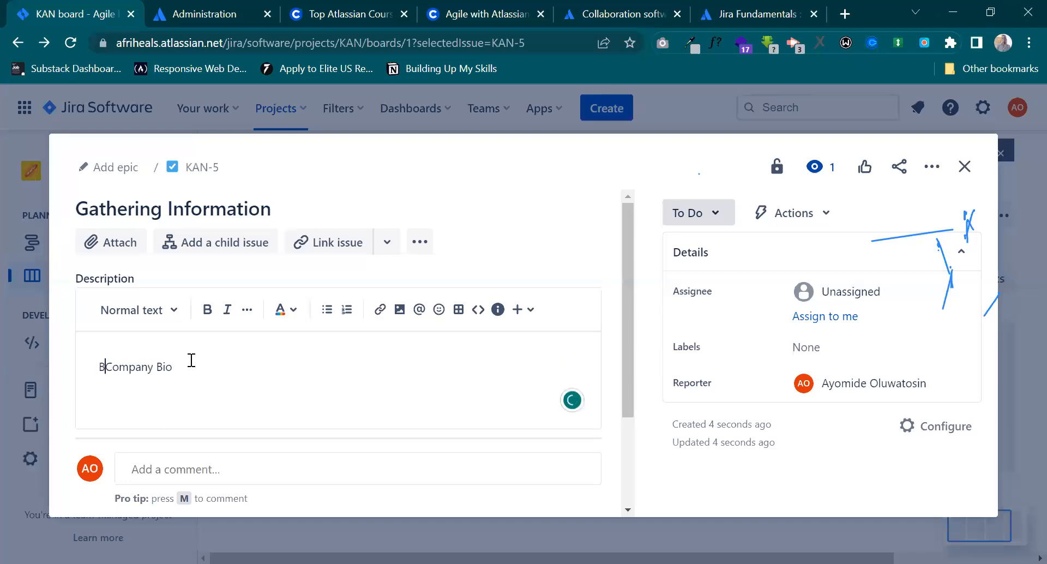
Add the intro line "Below are the information needed from the Company;" above Company Bio in the description.
text(Below a)
text(re the informa)
text(tio)
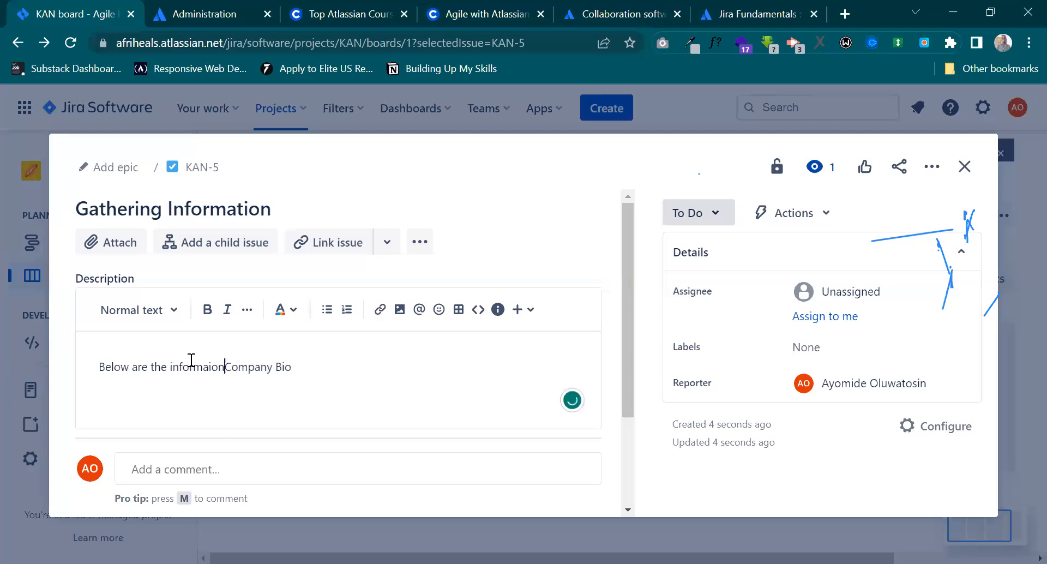
text(n to be re)
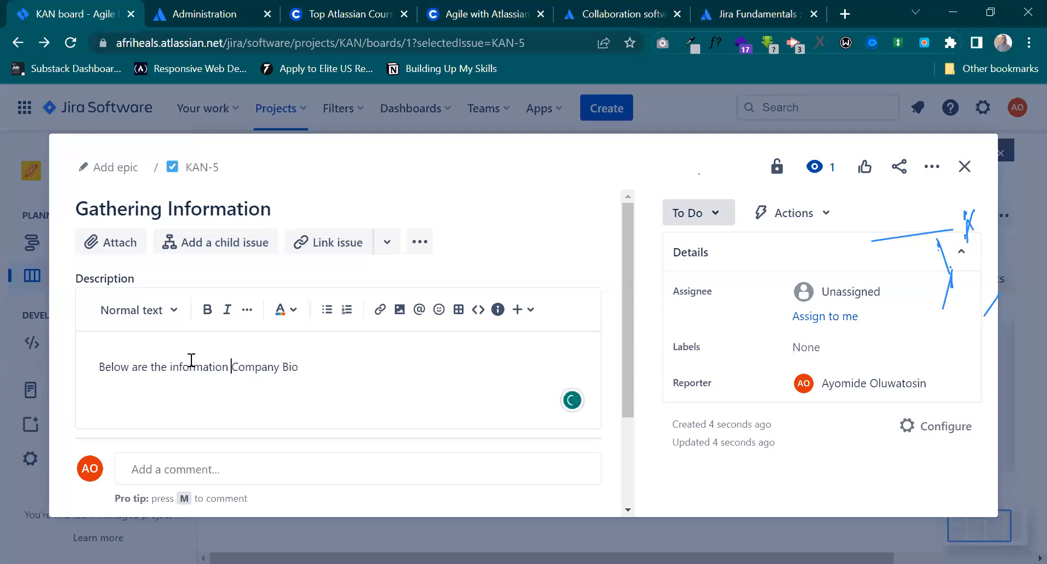
text(quested)
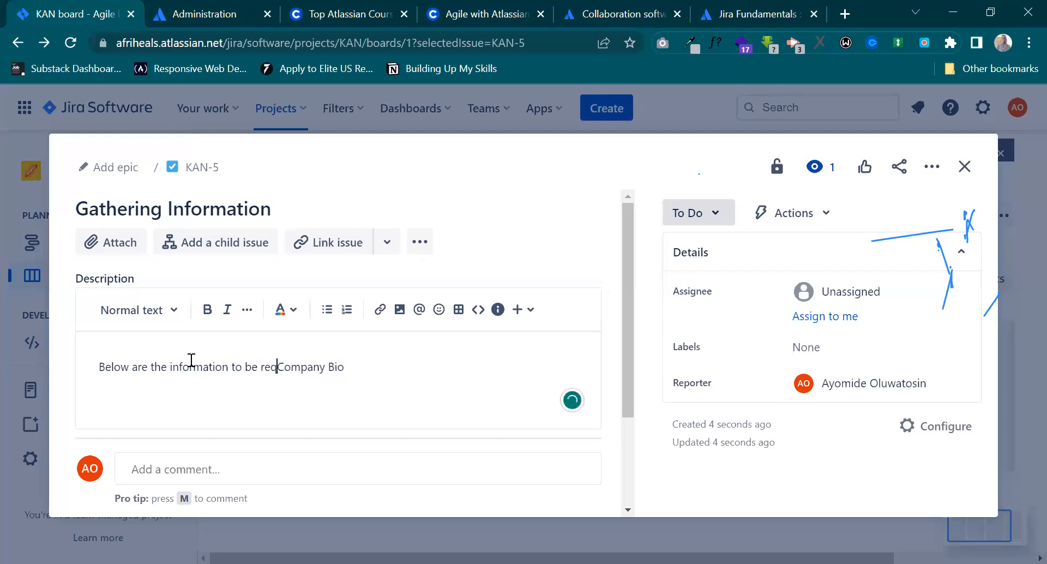
key(BackSpace)
key(BackSpace)
key(BackSpace)
key(BackSpace)
key(BackSpace)
key(BackSpace)
key(BackSpace)
key(BackSpace)
key(BackSpace)
key(BackSpace)
key(BackSpace)
key(BackSpace)
key(BackSpace)
key(BackSpace)
key(BackSpace)
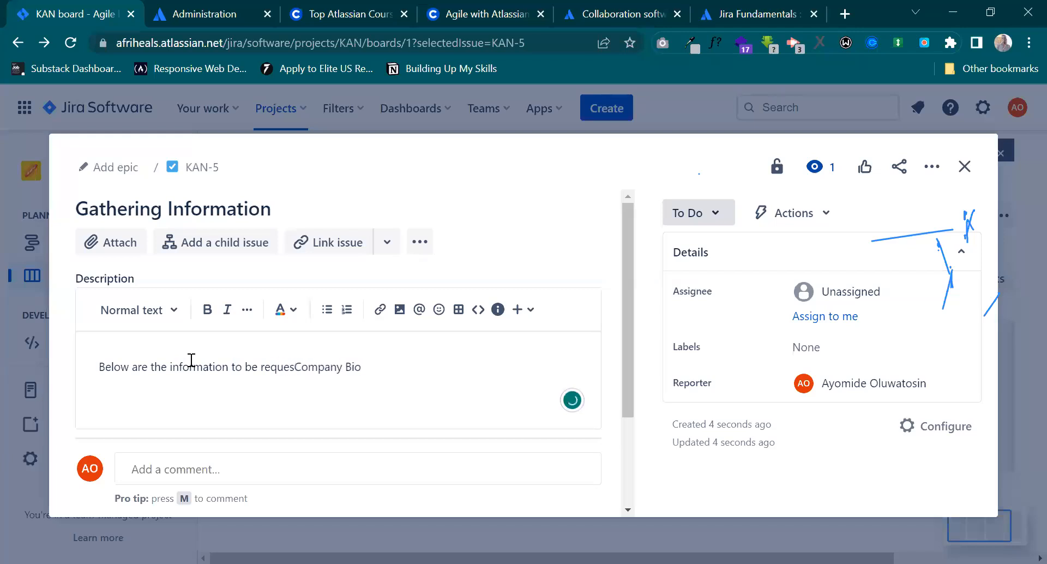
text(need)
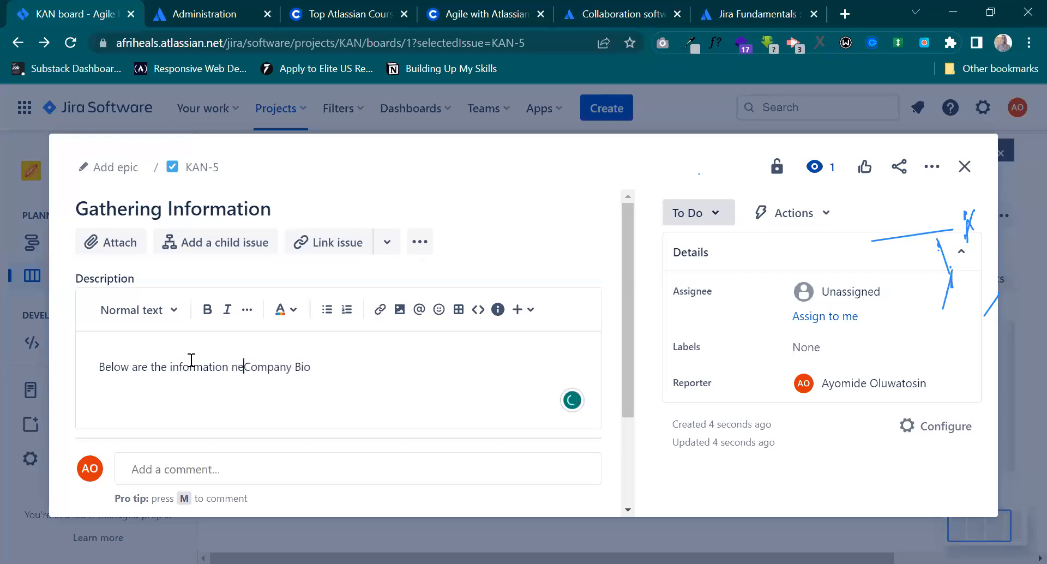
text(ed )
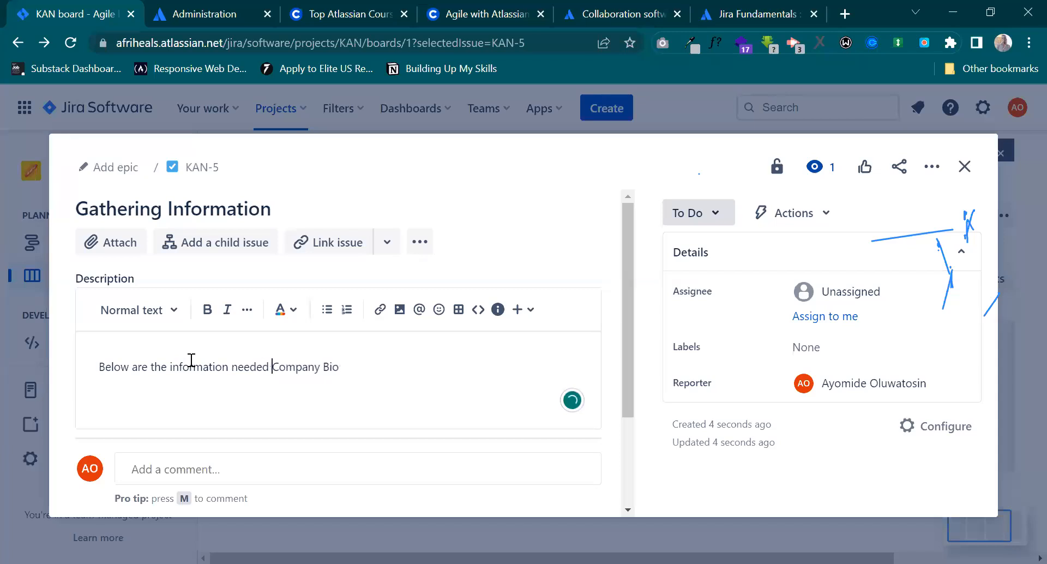
text(from the )
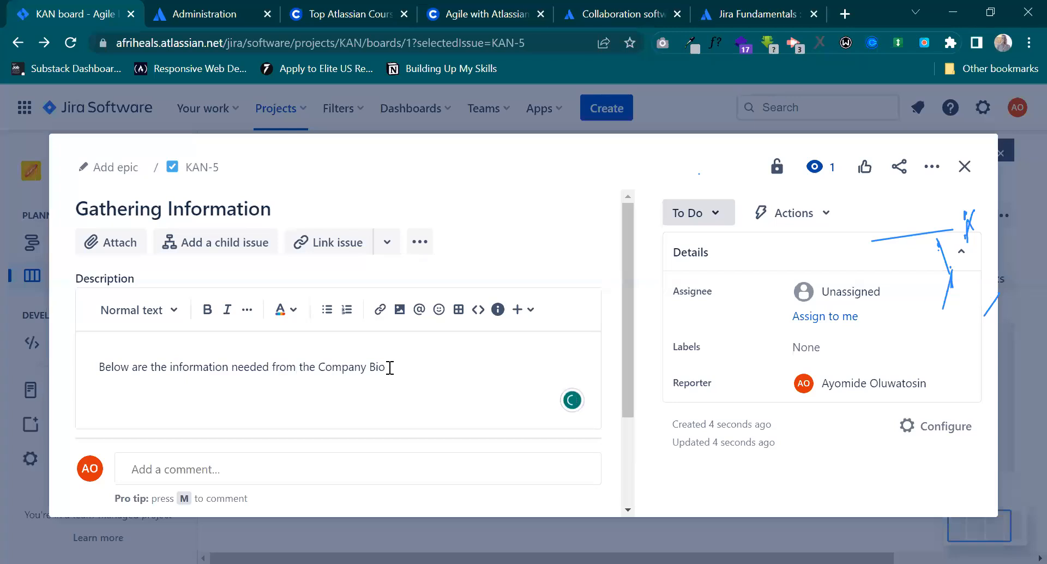
text(Com)
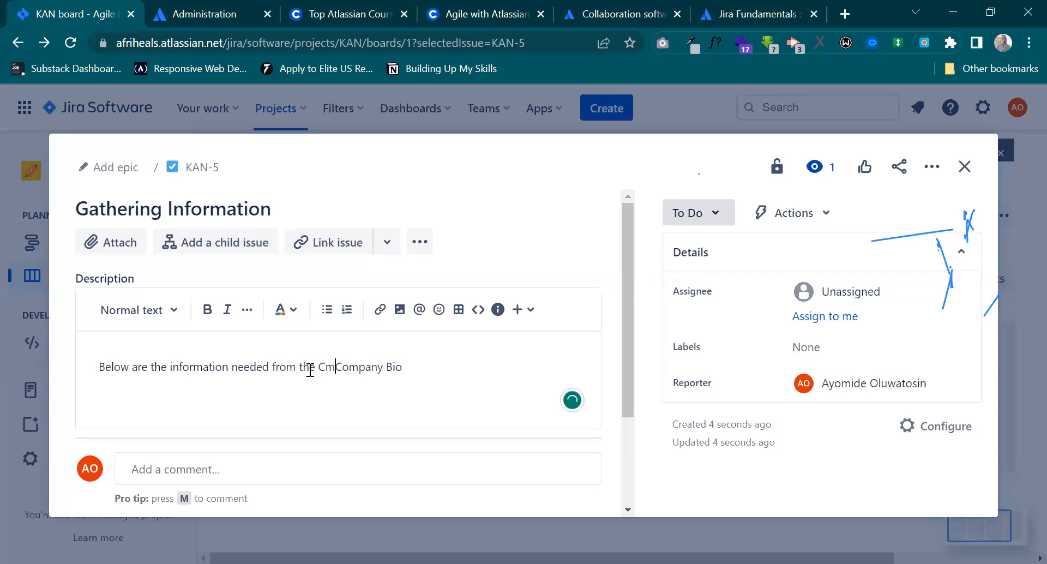
text(pany;)
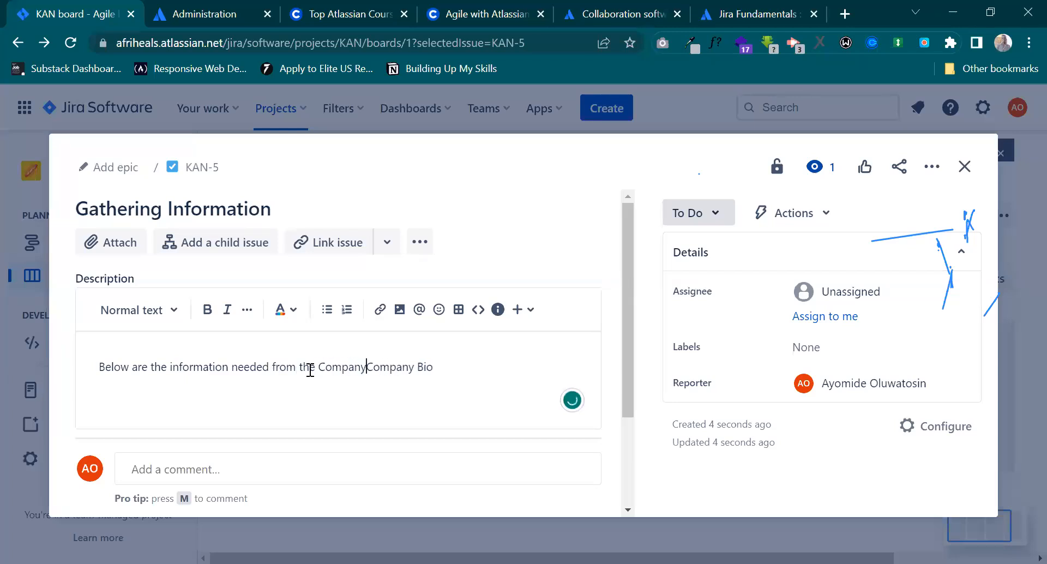
key(Return)
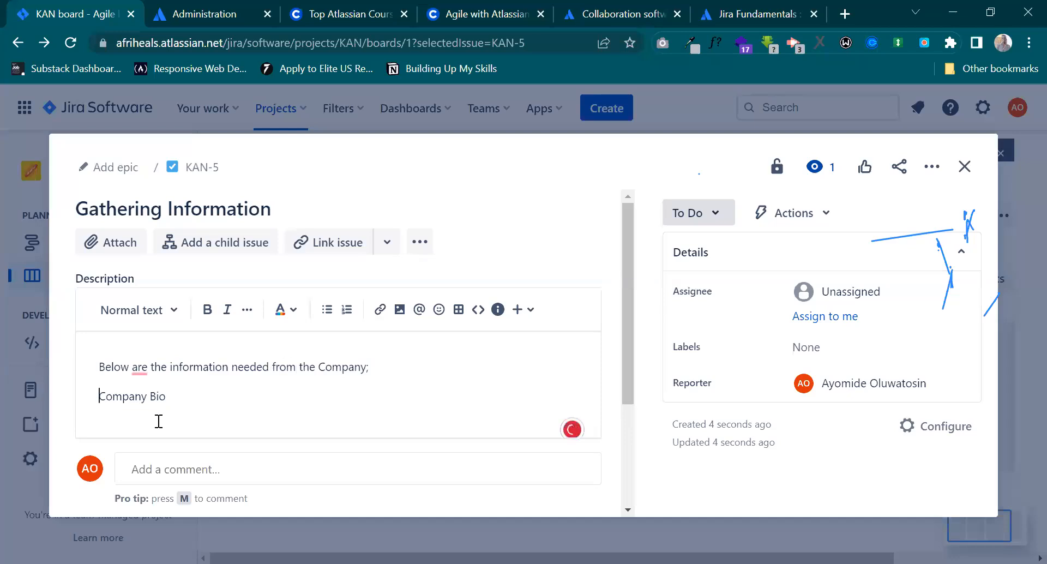
Turn the Company Bio line into a bulleted list and start a second bullet.
mouse_move(140, 369)
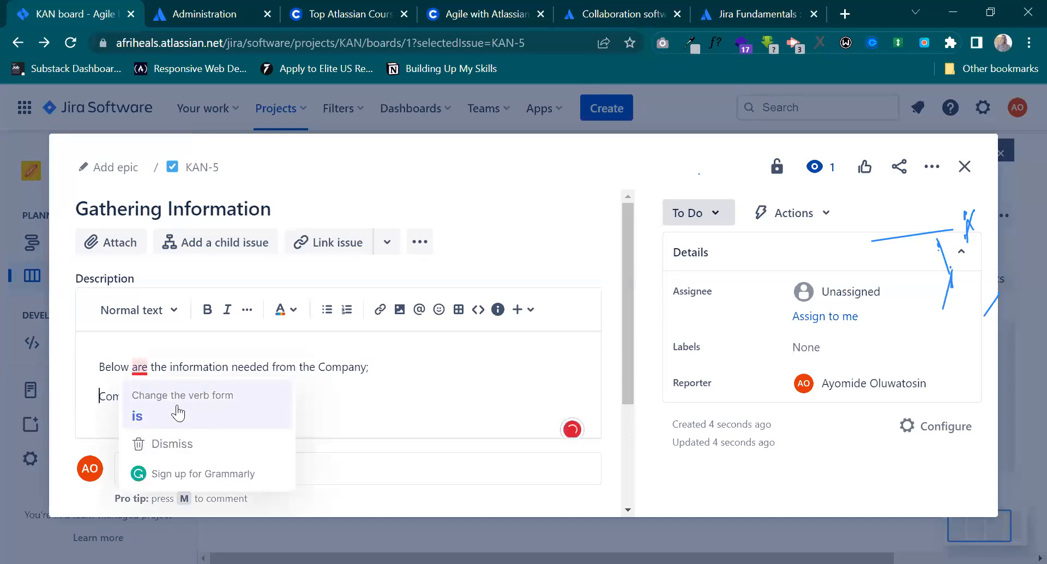
click(190, 396)
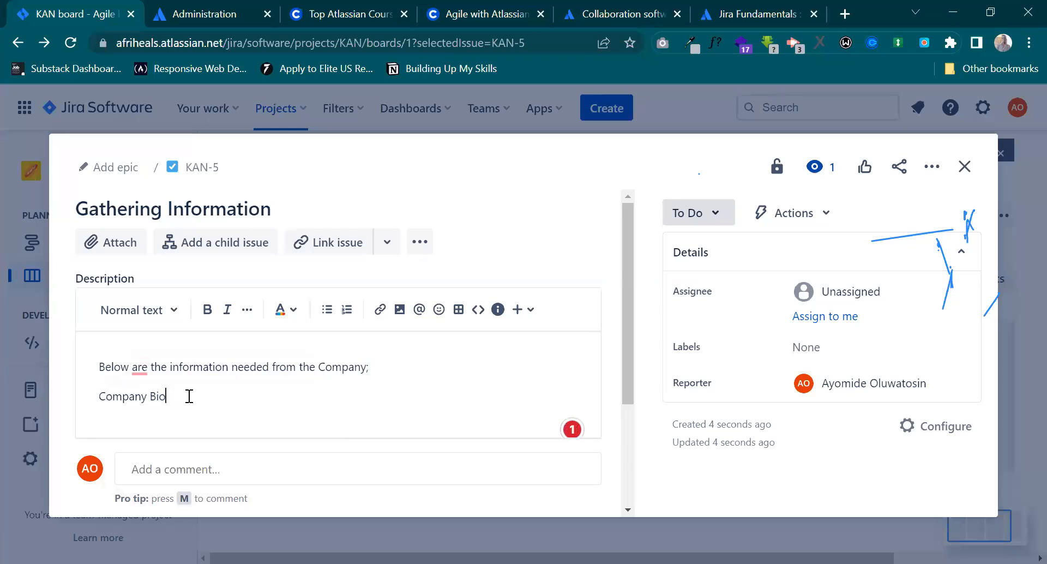
key(Return)
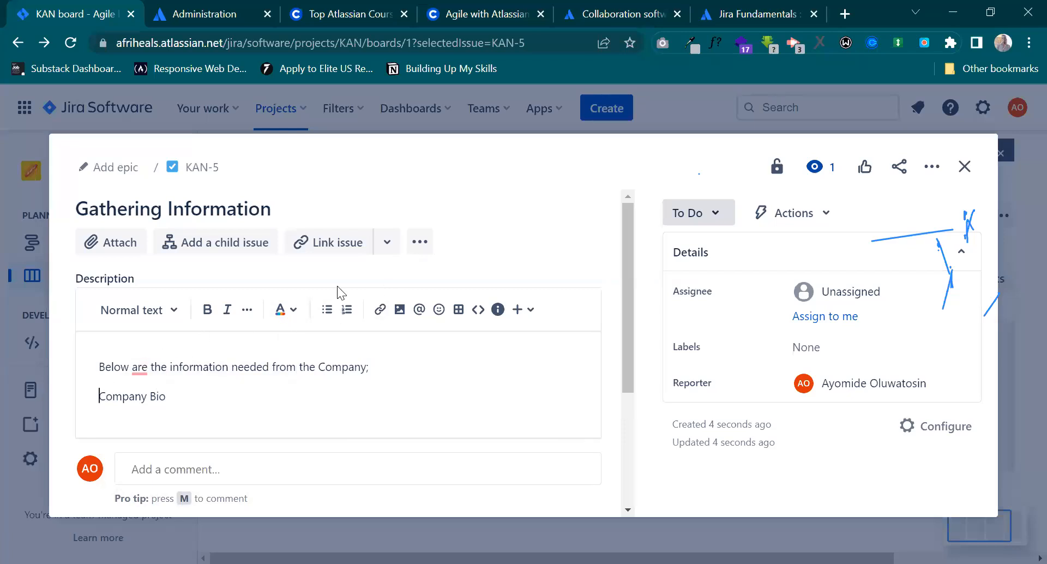
click(327, 309)
key(Return)
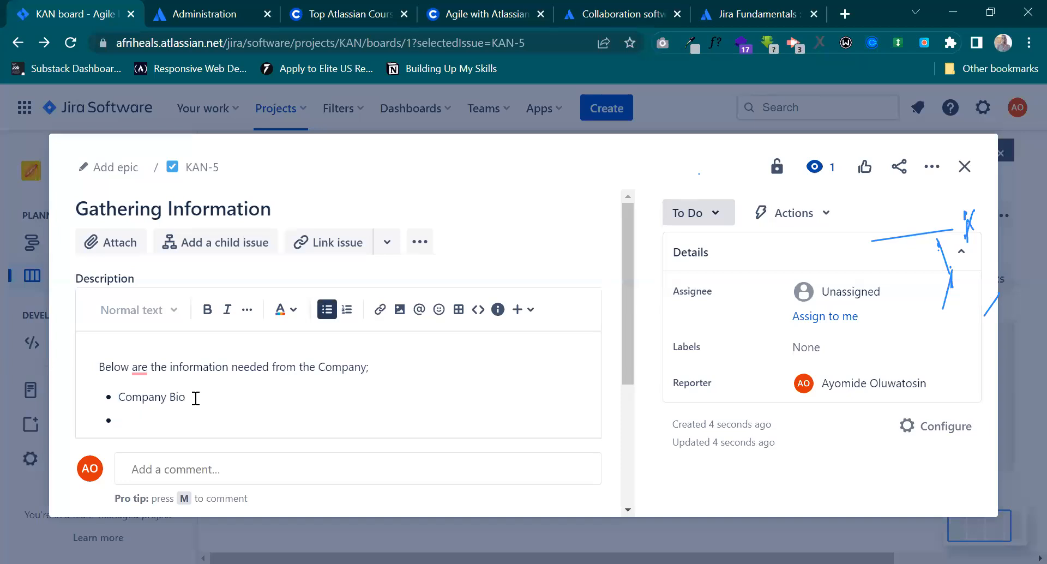
Add Company Profile and Product and Services as the next bullets in the description list.
text(Company Profile)
key(Return)
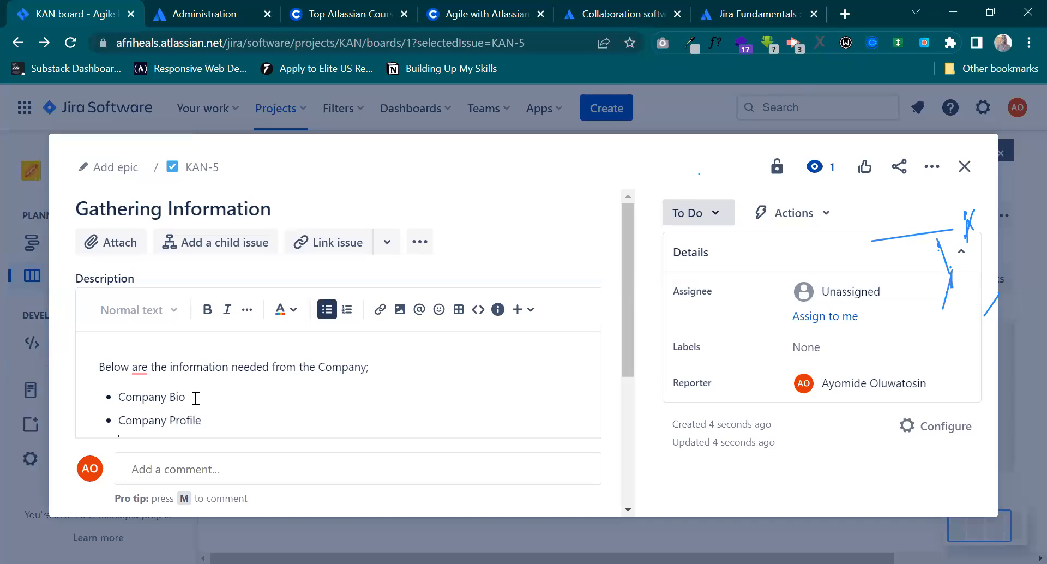
scroll(467, 319, down, 2)
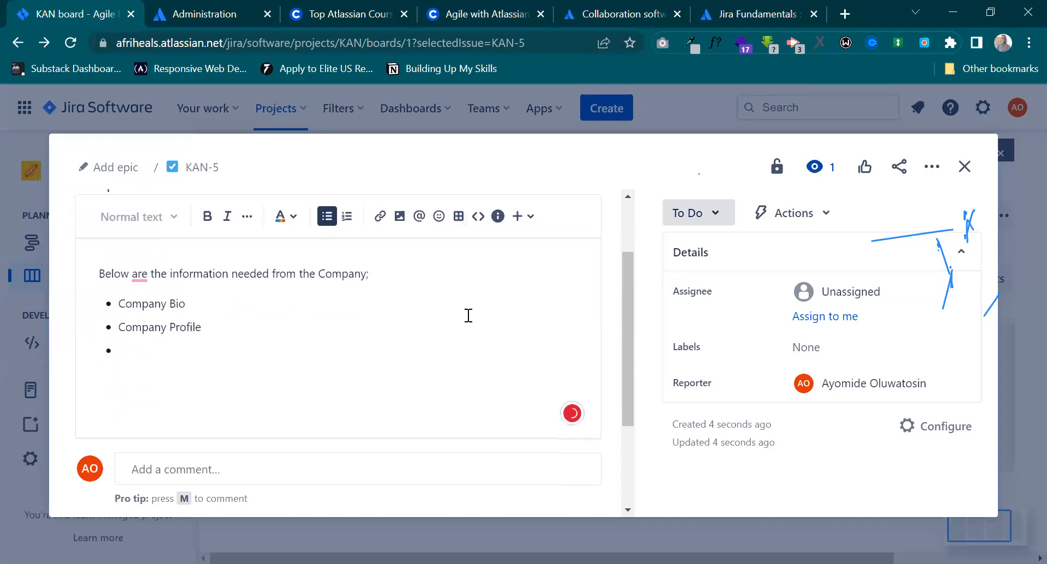
text(Product and S)
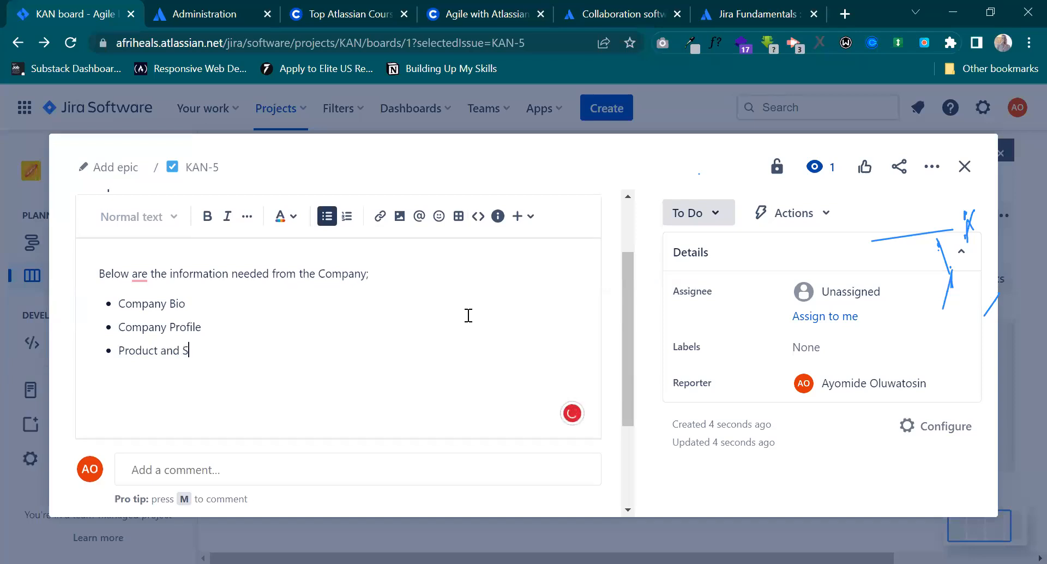
text(ervices)
key(Return)
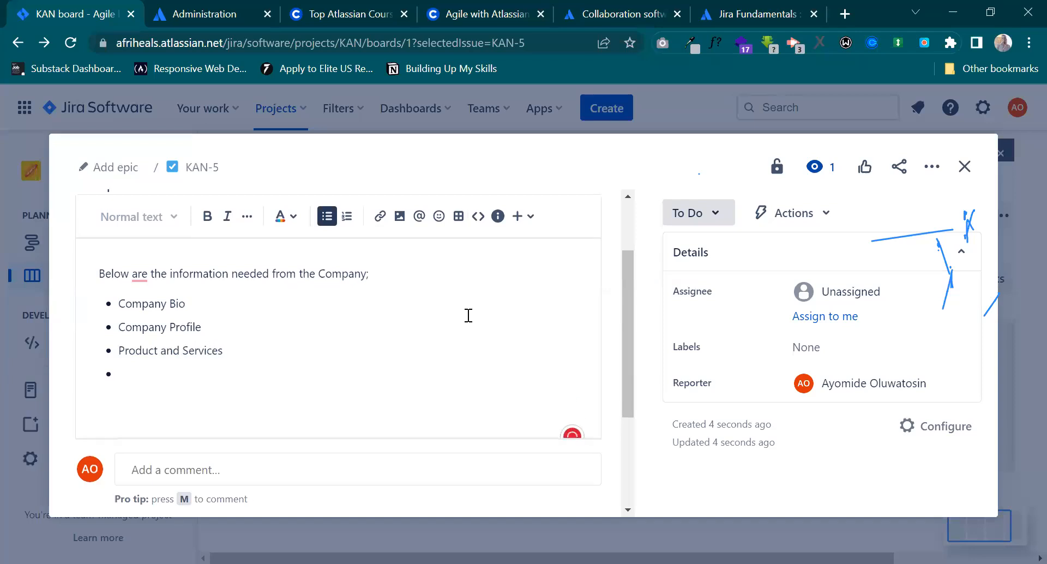
Add an Available Photos bullet below Product and Services.
text(Available Photos)
key(Return)
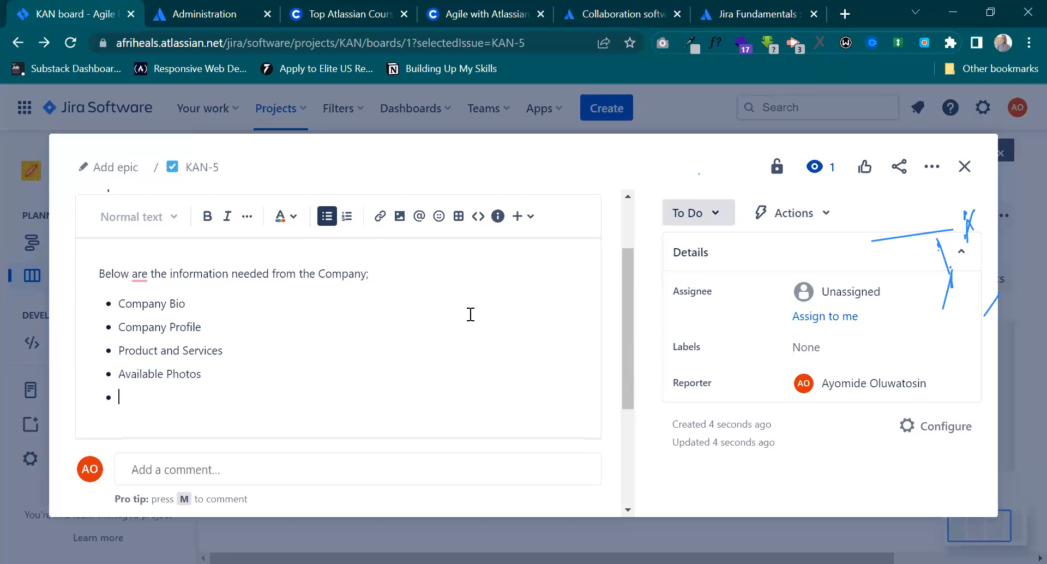
Add the bullets Team Members and Founder's Profile to the list and save the description.
text(Tean)
key(BackSpace)
text(m Members)
key(Return)
text(Fo)
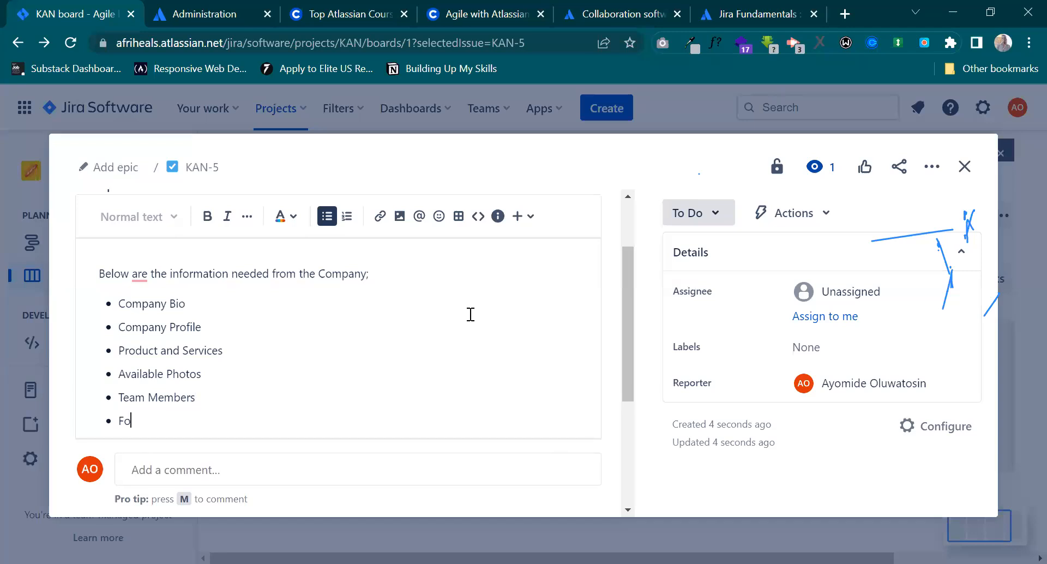
text(under's )
text(Profile)
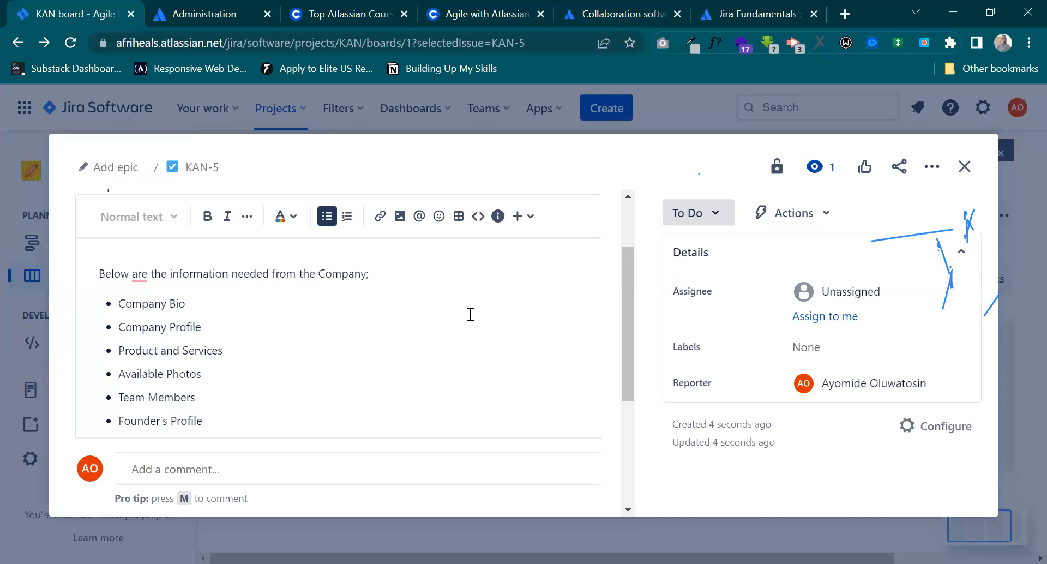
scroll(471, 315, down, 3)
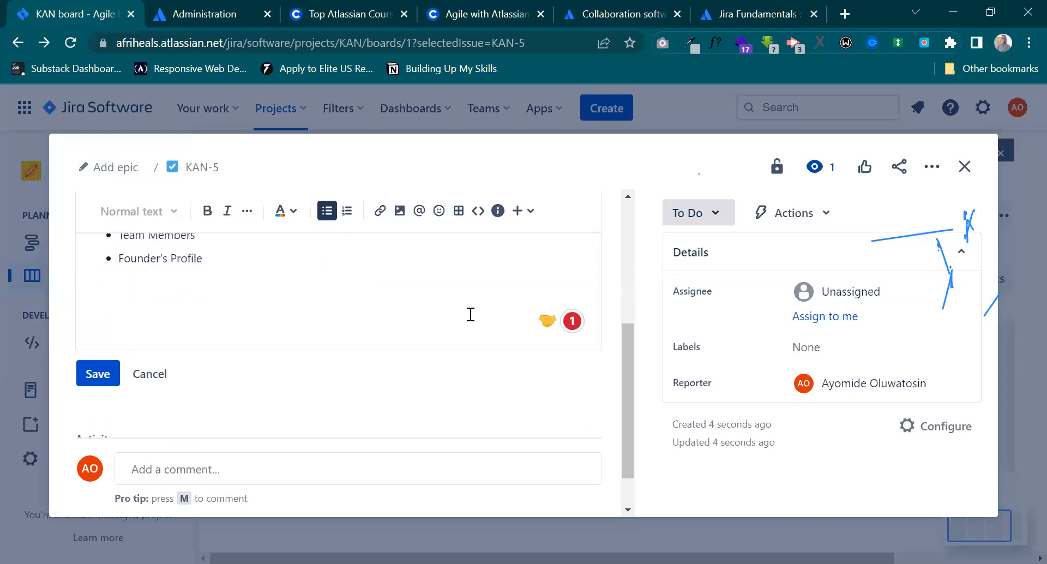
click(106, 369)
Review the saved description of the Gathering Information issue from the intro line through the whole bulleted list.
scroll(310, 376, up, 2)
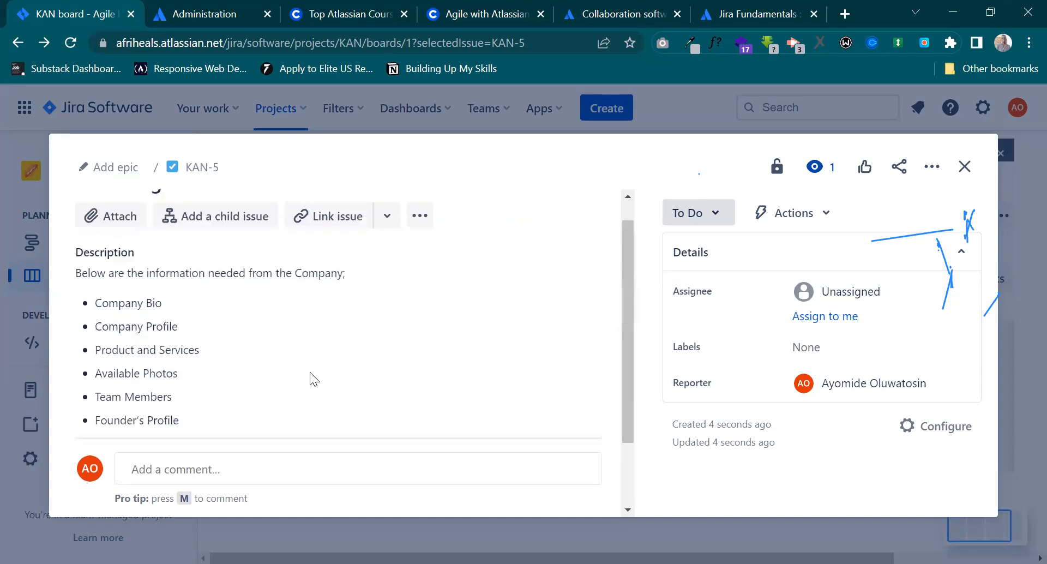
scroll(310, 372, down, 2)
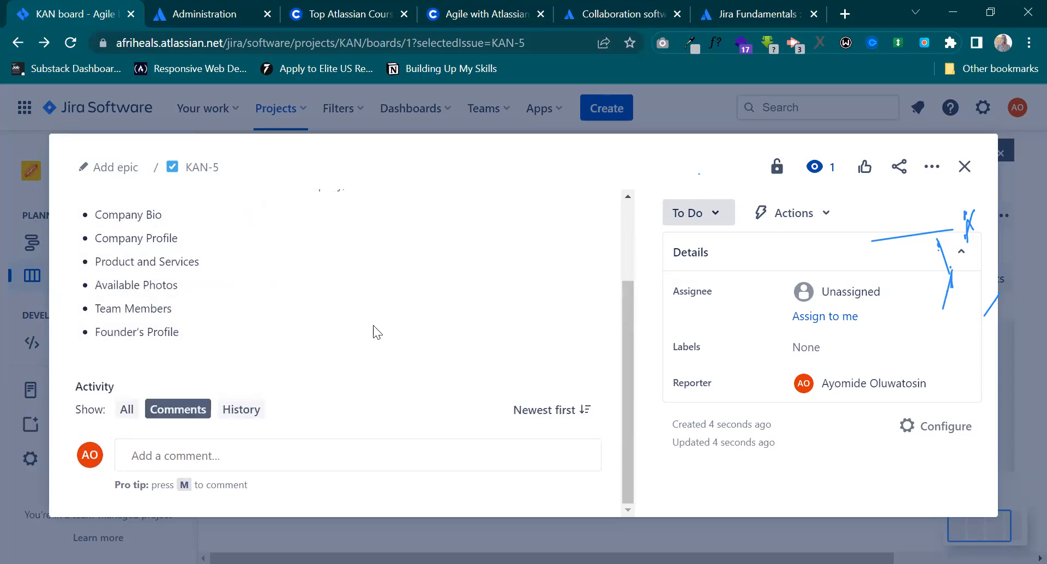
scroll(454, 351, up, 2)
scroll(455, 351, down, 2)
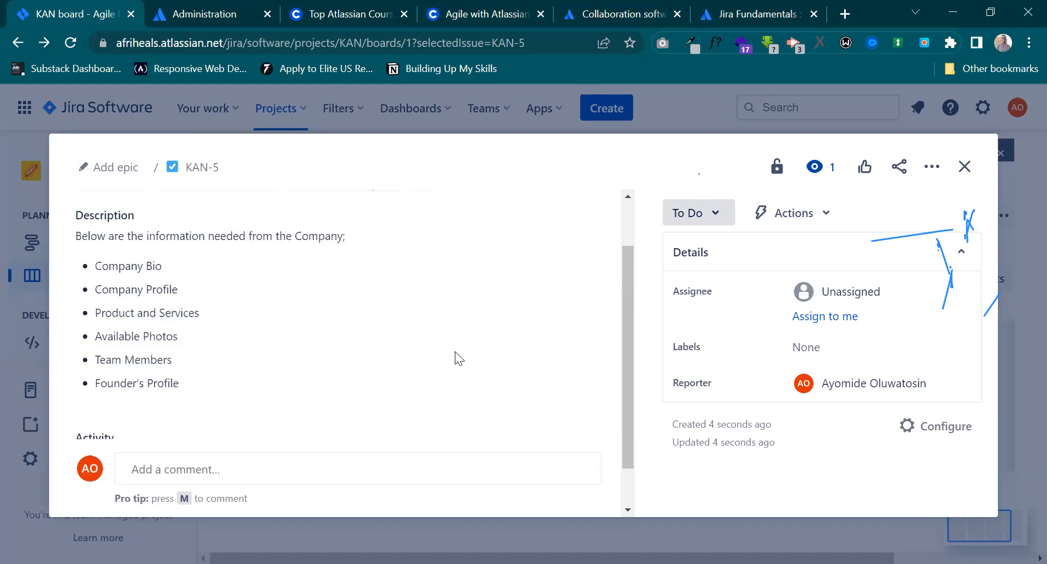
scroll(455, 351, up, 2)
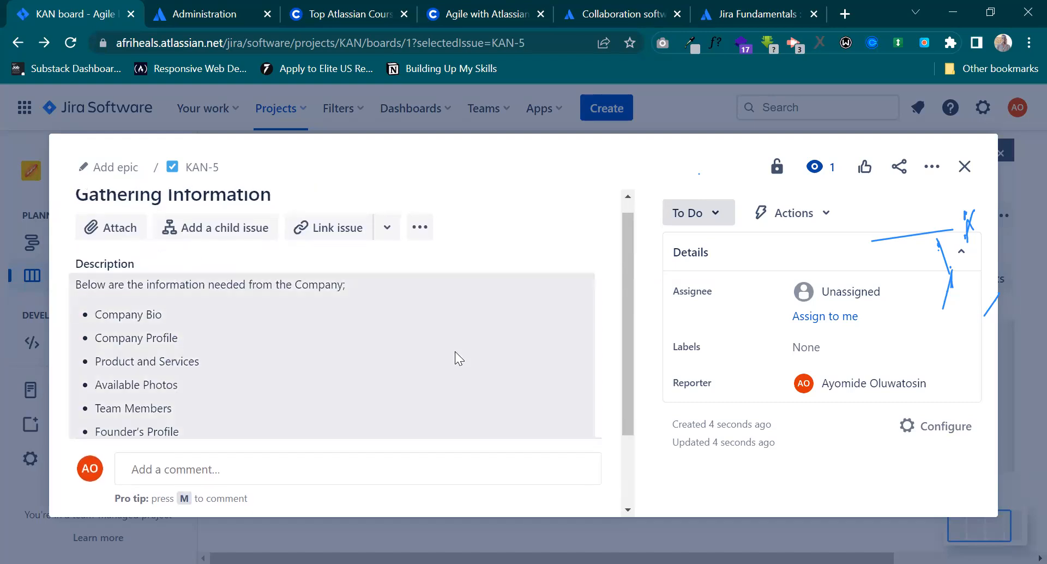
scroll(455, 351, down, 1)
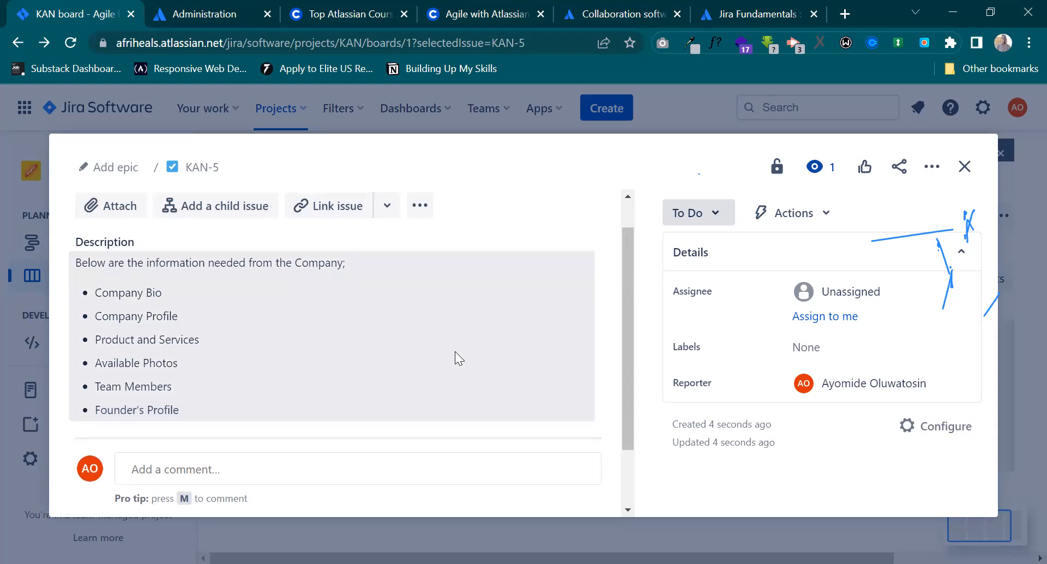
scroll(455, 351, down, 2)
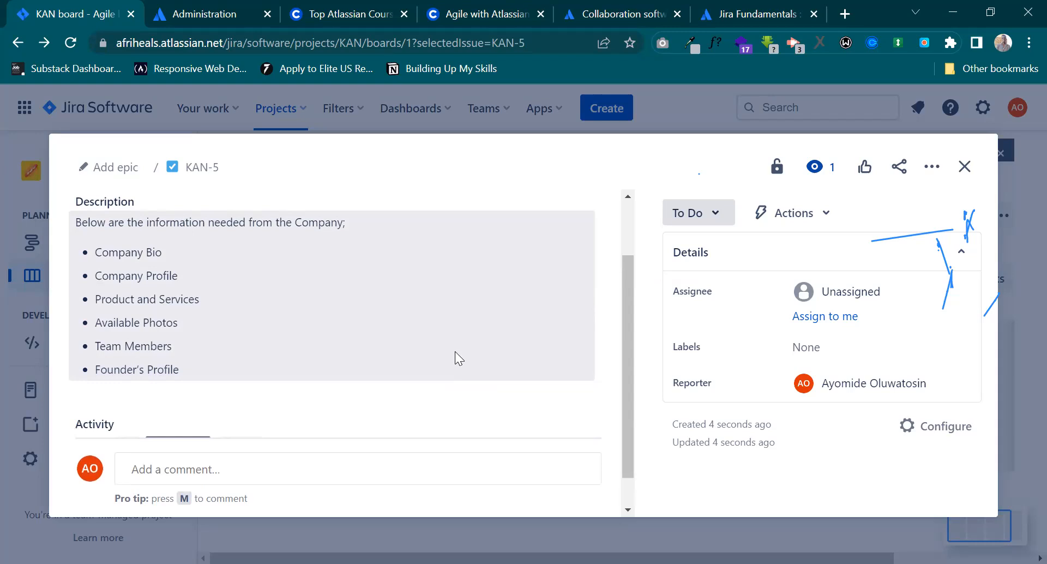
Search the assignee options of the Gathering Information issue for "t" and assign the issue to the second matching teammate.
click(803, 296)
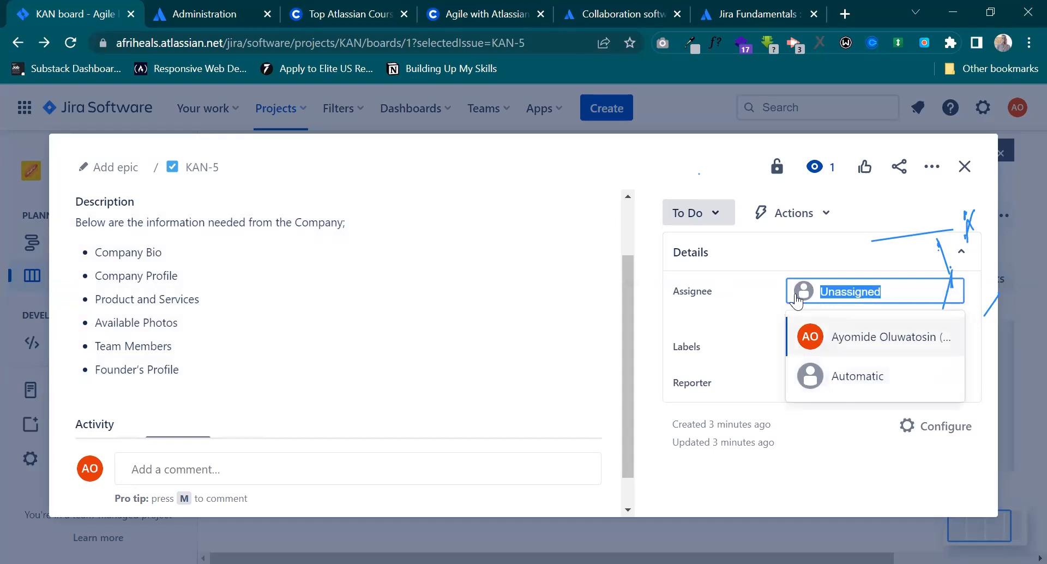
key(BackSpace)
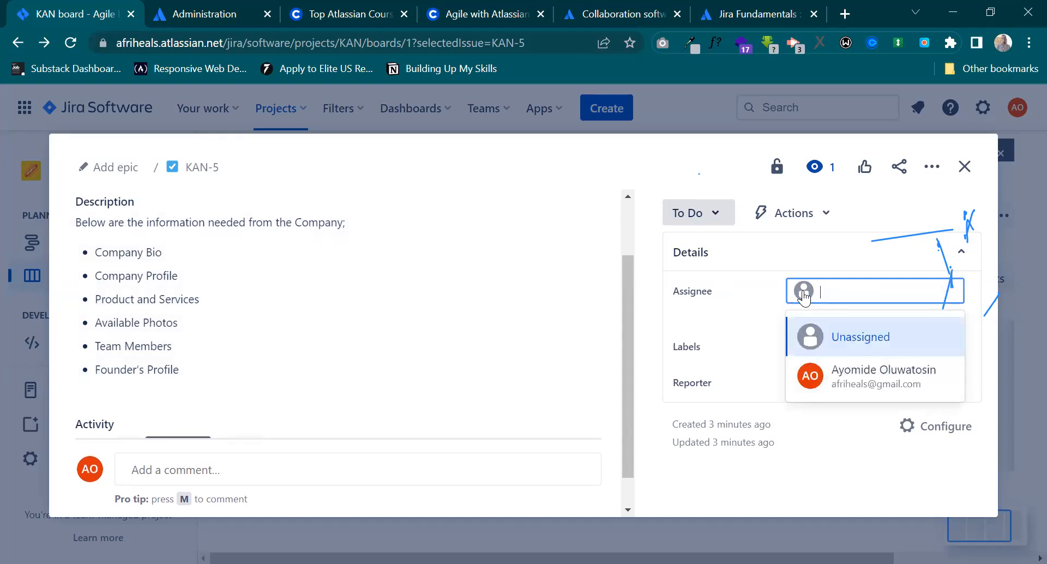
click(768, 309)
click(803, 296)
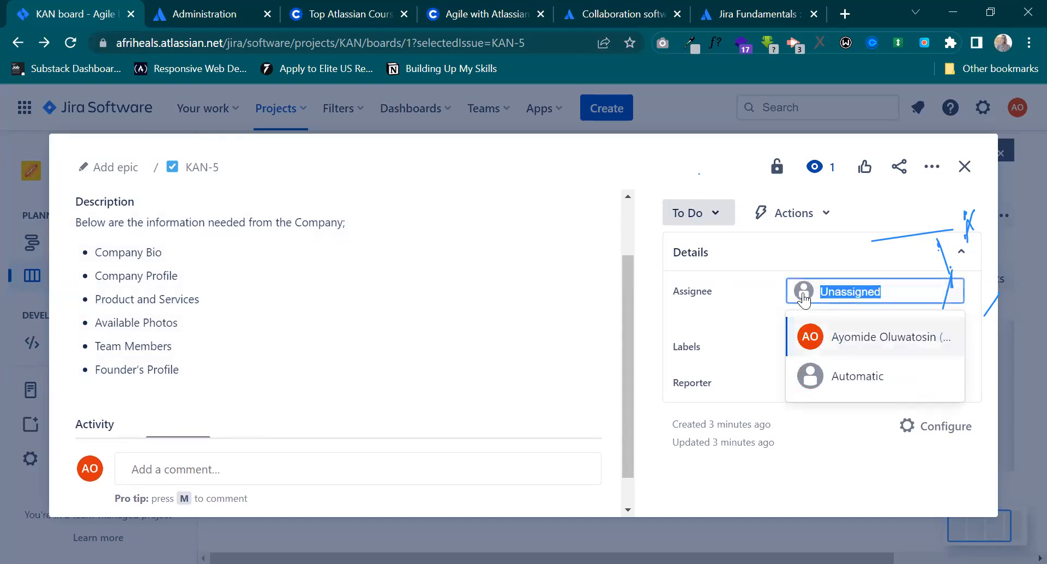
key(BackSpace)
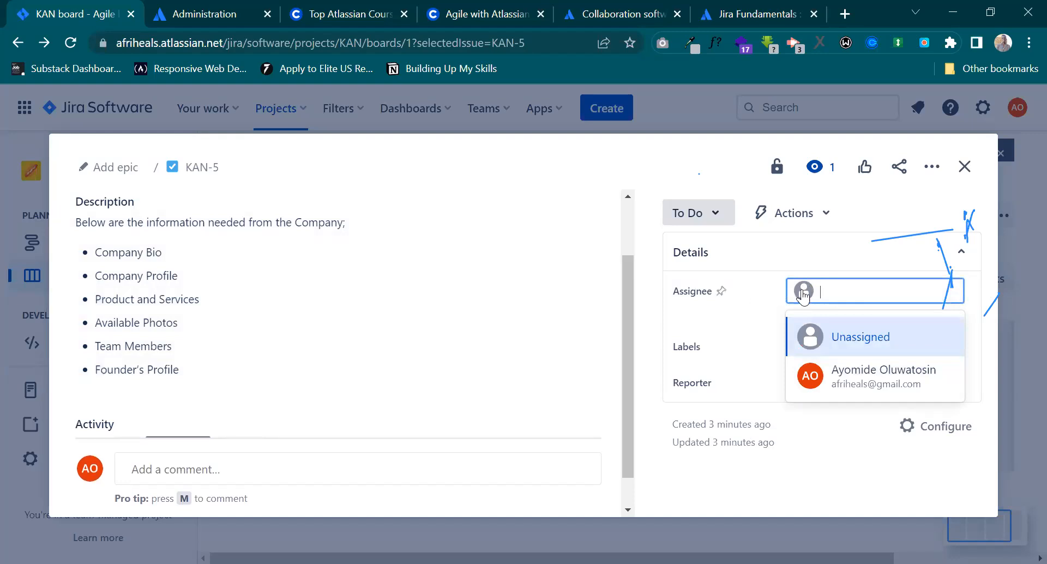
text(t)
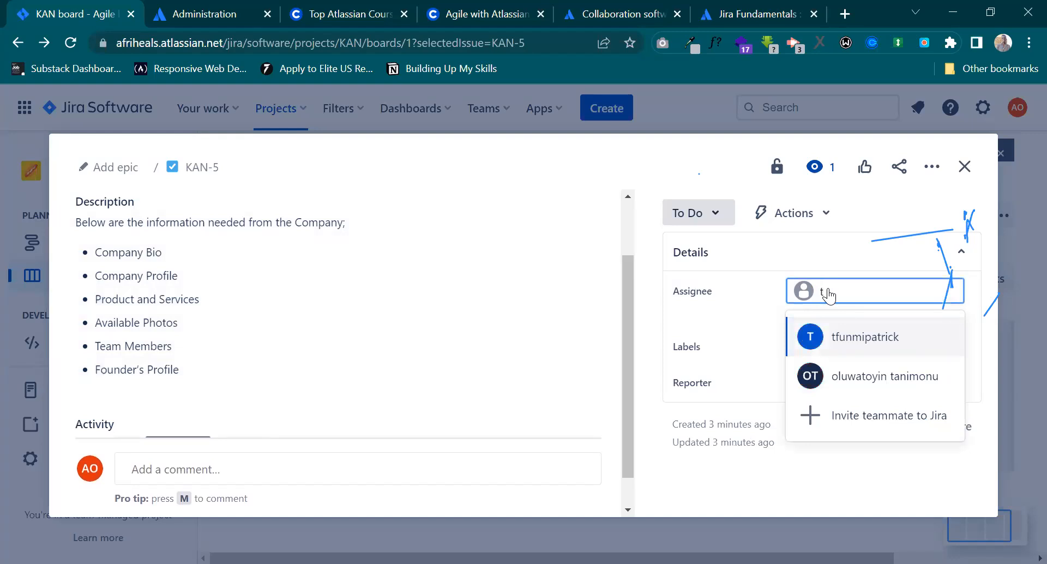
click(848, 369)
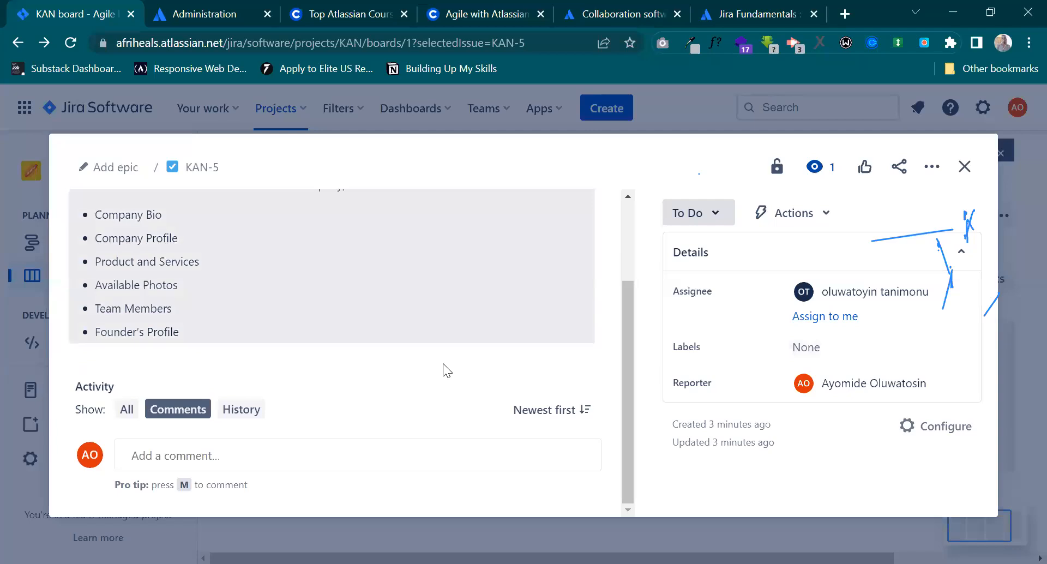
Configure the Task issue type by adding a date field named Timeline between Summary and Description, and save the changes.
scroll(443, 363, up, 2)
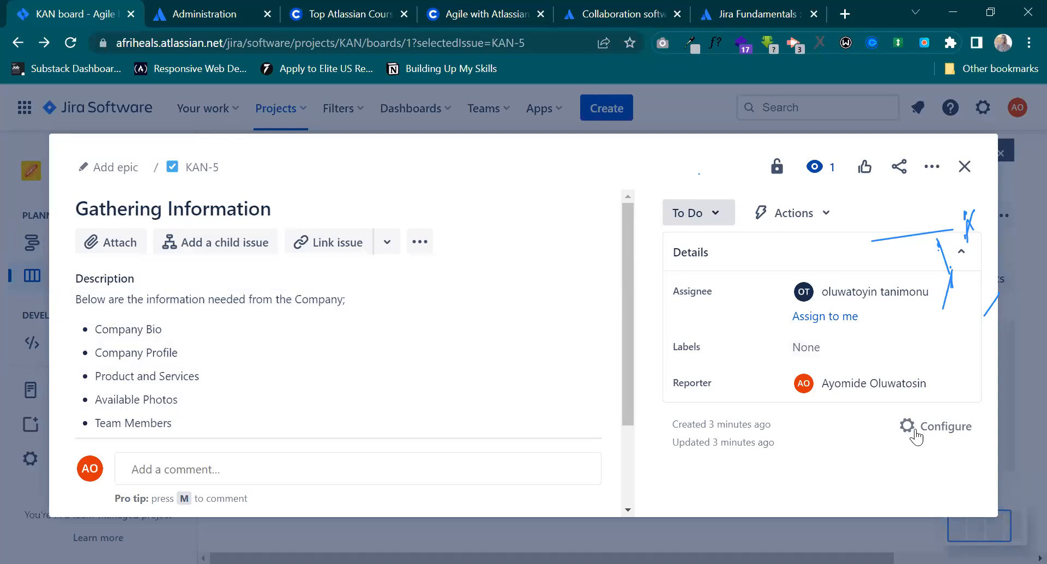
click(933, 434)
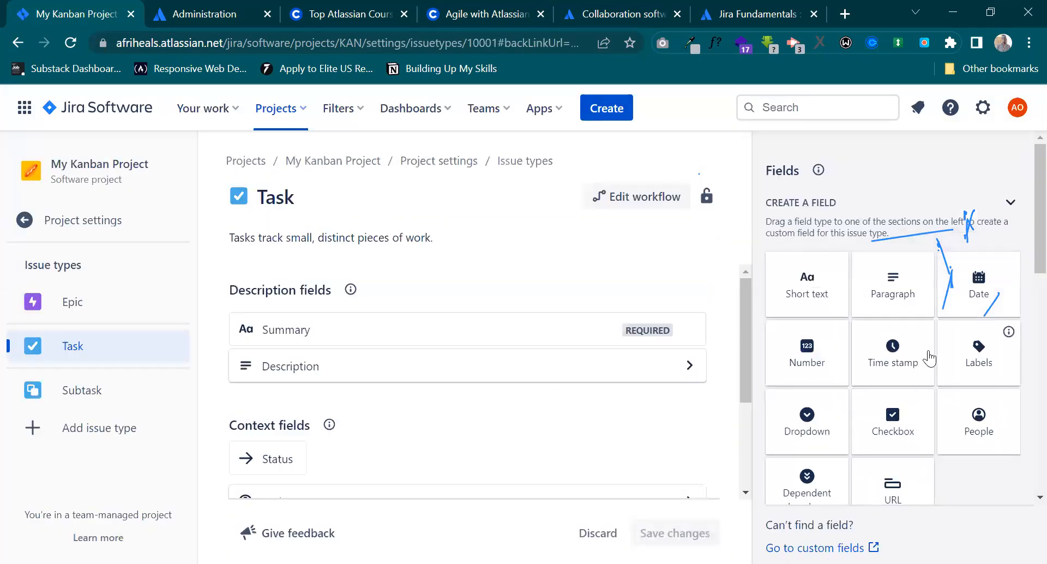
scroll(934, 432, down, 1)
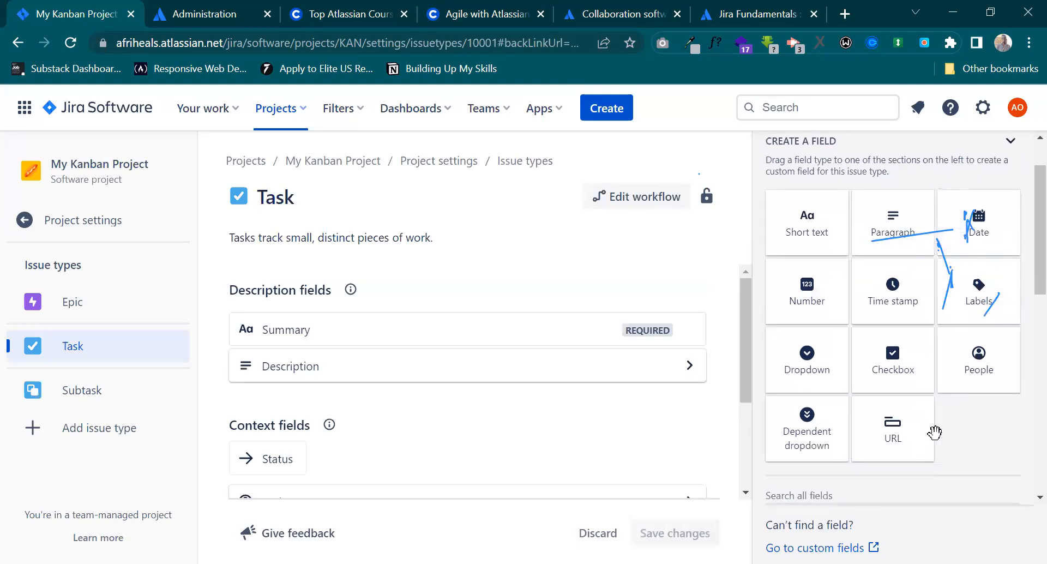
scroll(934, 432, up, 1)
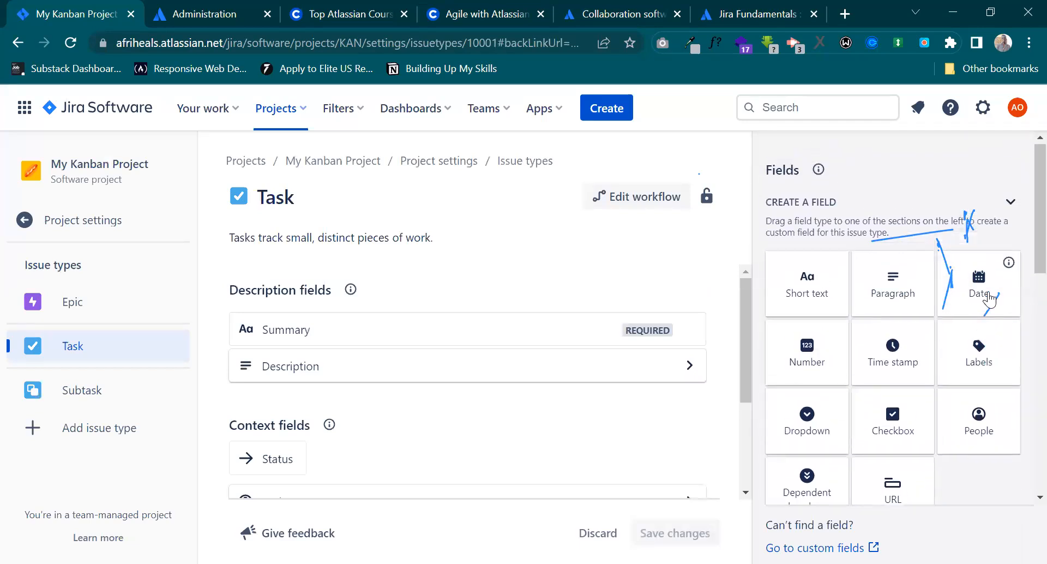
drag(976, 295, 450, 369)
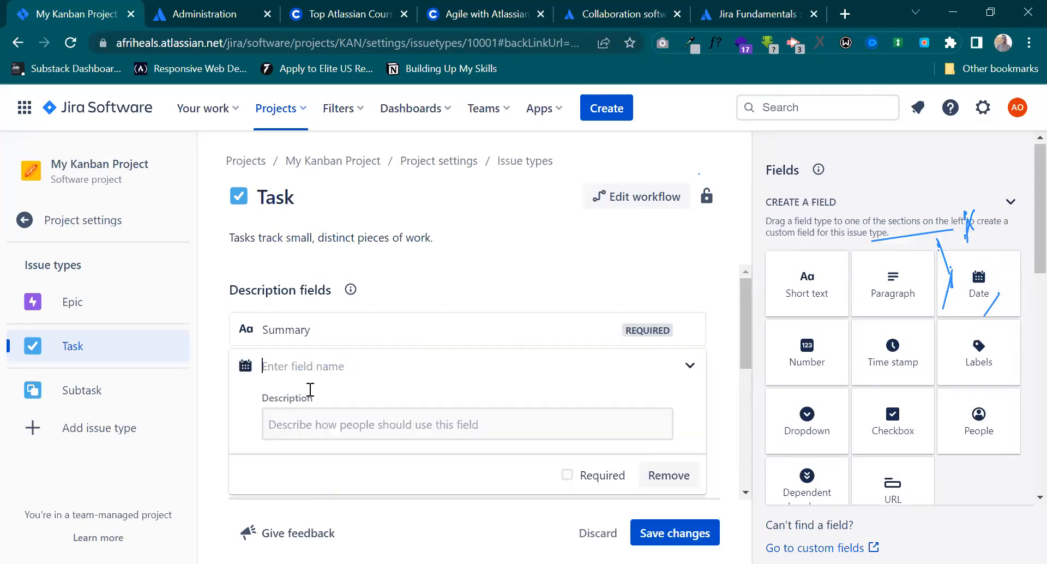
text(Timeline)
key(Return)
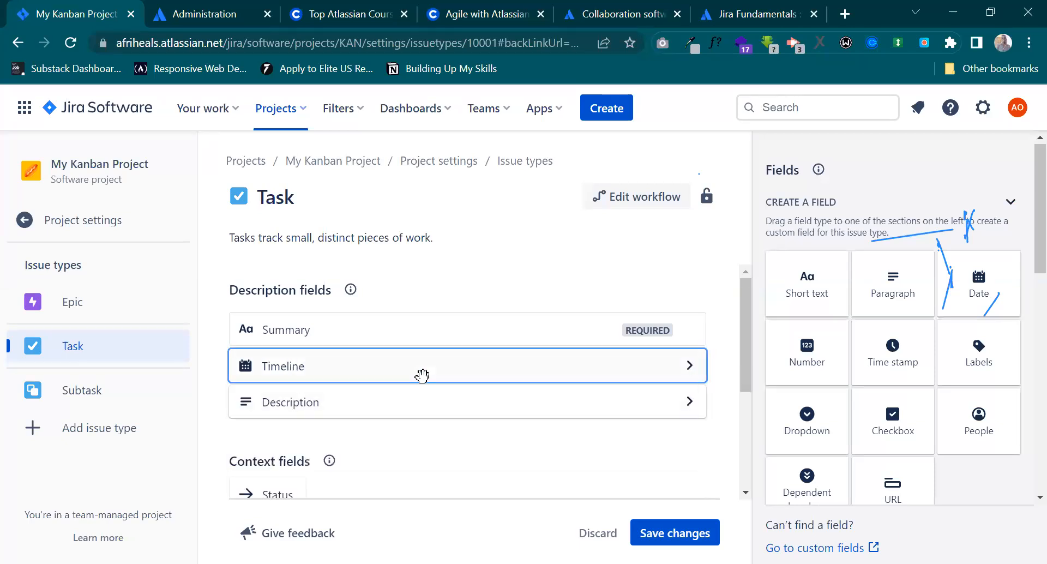
click(647, 531)
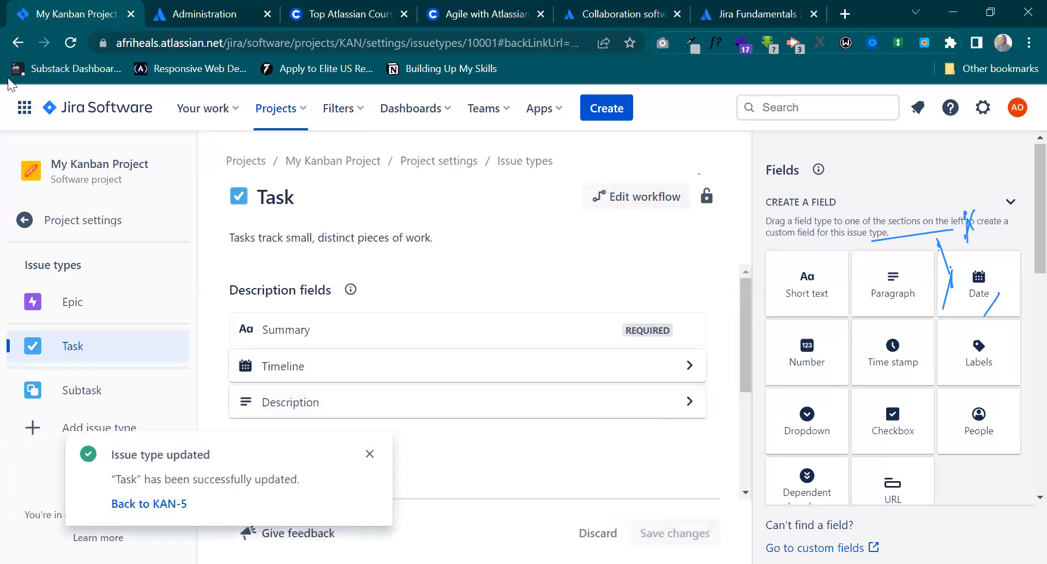
Return to issue KAN-5 and set its Timeline date to 7/19/2023.
click(16, 44)
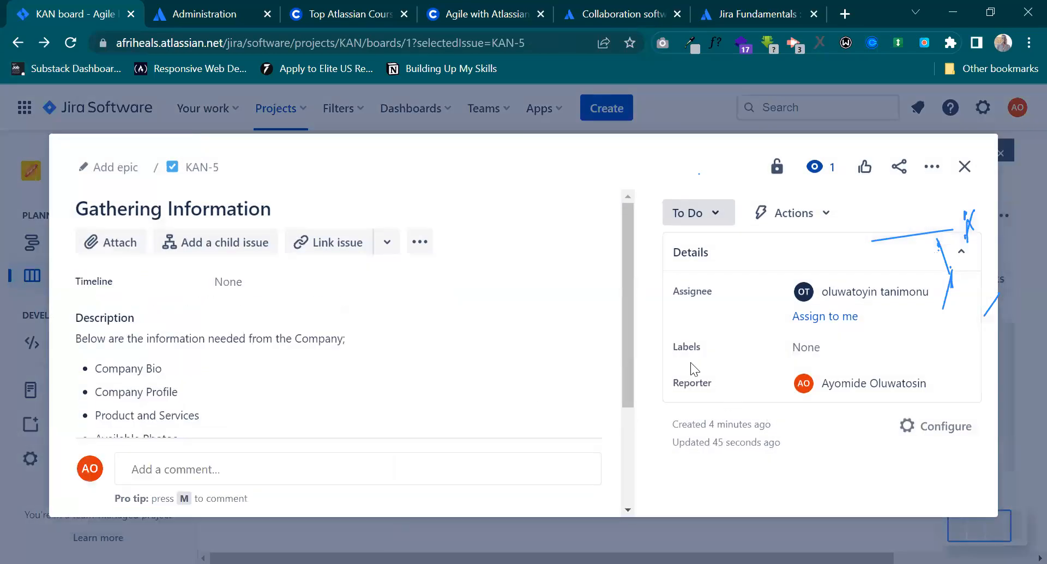
click(227, 282)
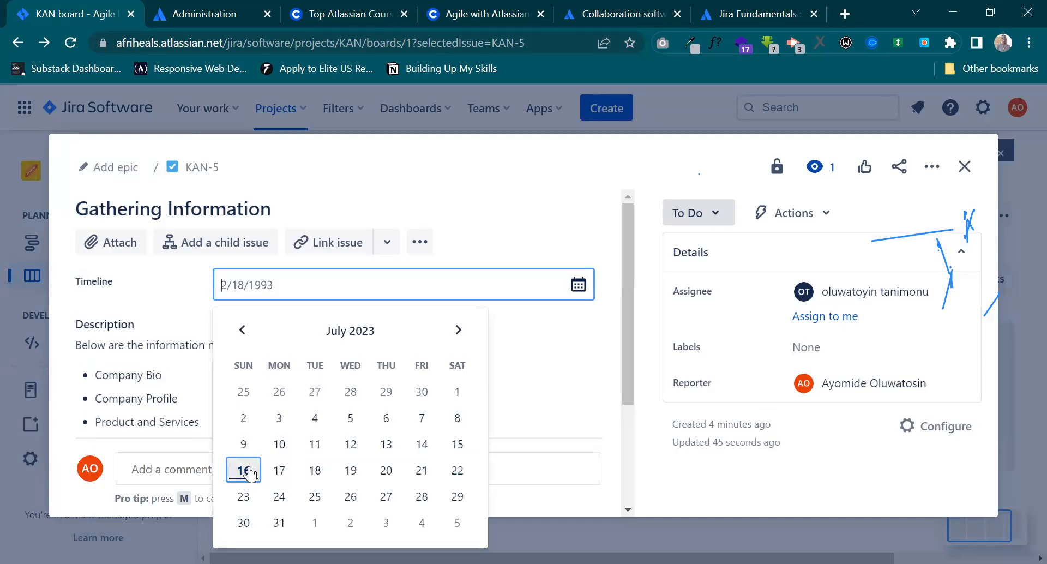
click(351, 470)
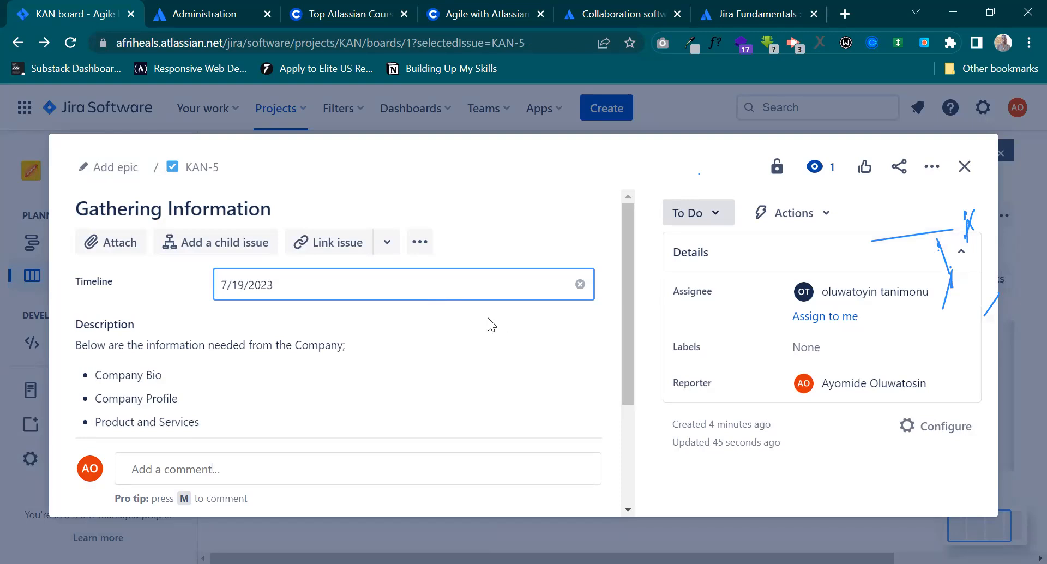
click(193, 299)
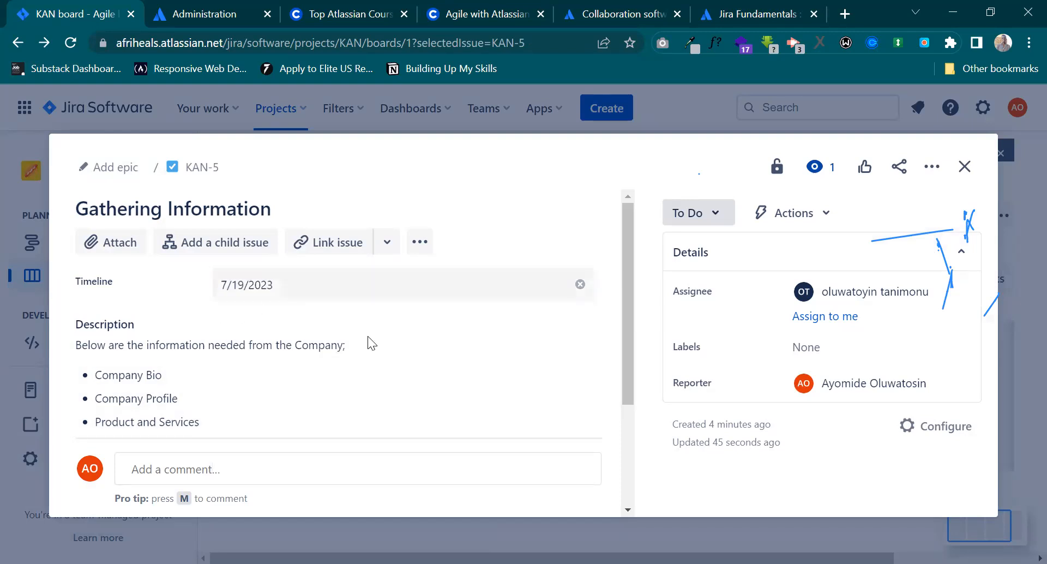
Start a comment on the issue that mentions the assignee and begins with "All you have to do".
scroll(399, 348, down, 3)
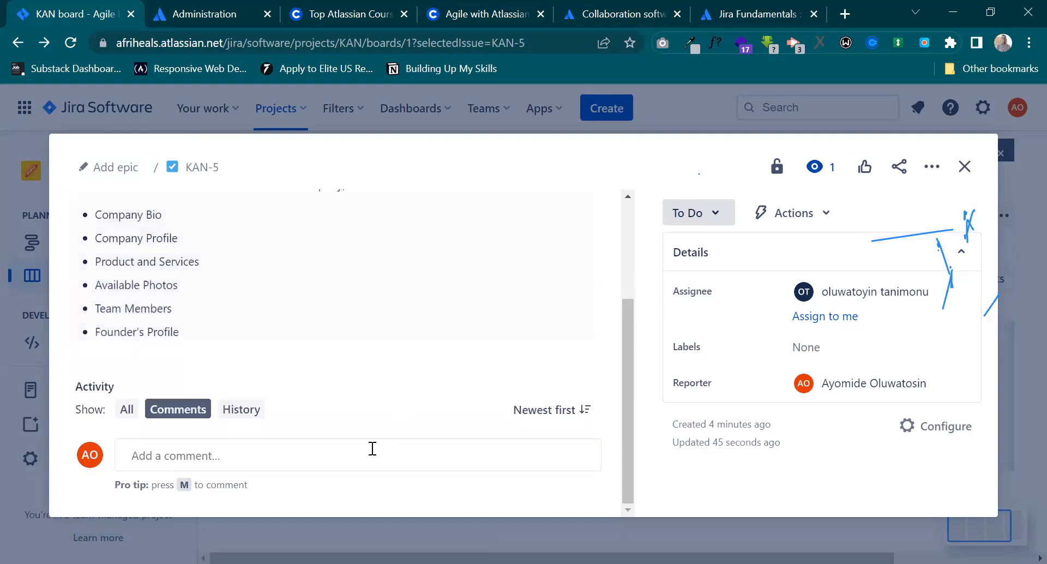
click(350, 456)
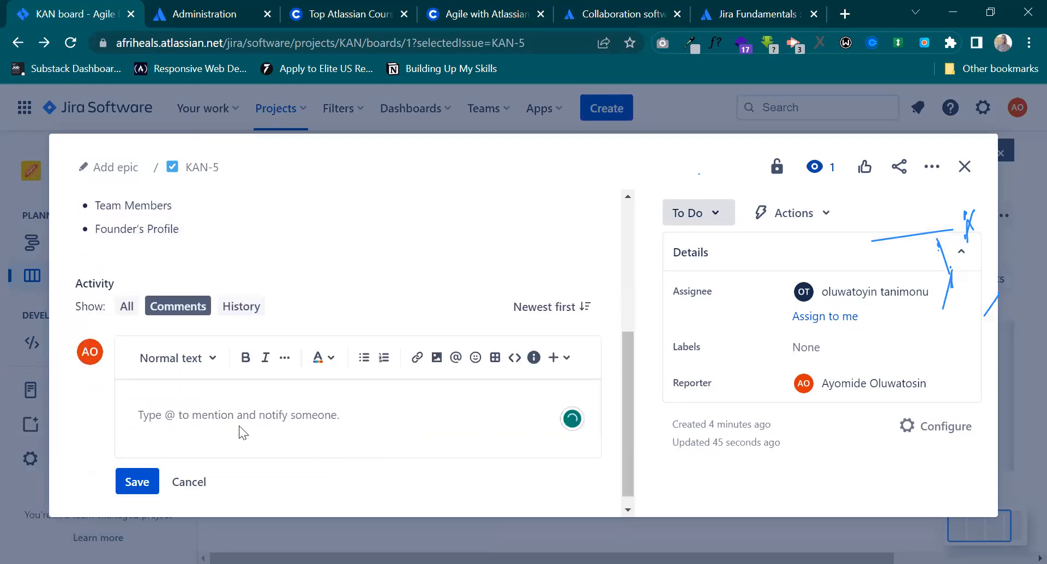
text(@)
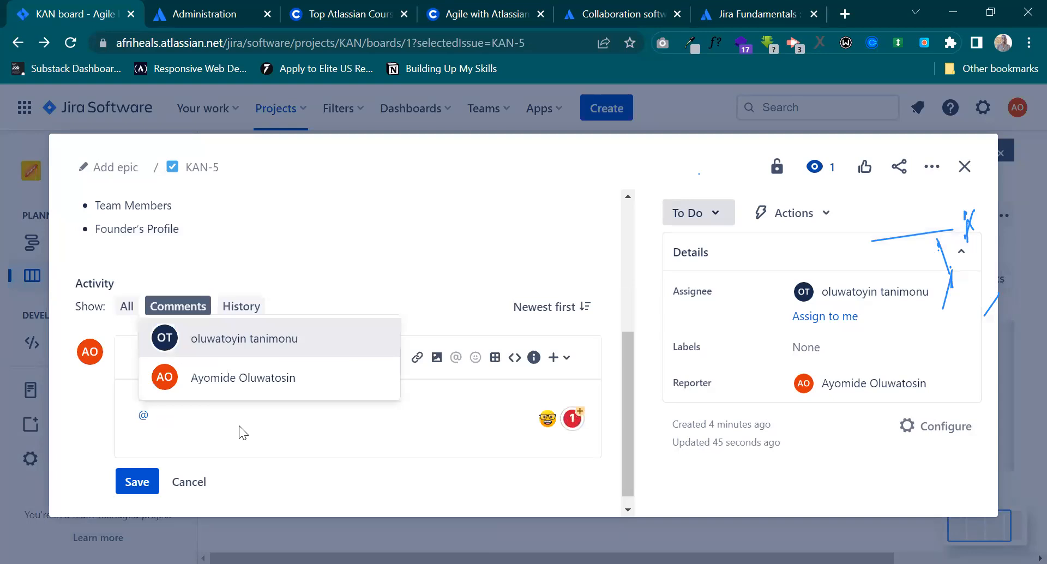
click(252, 335)
text(All you have to)
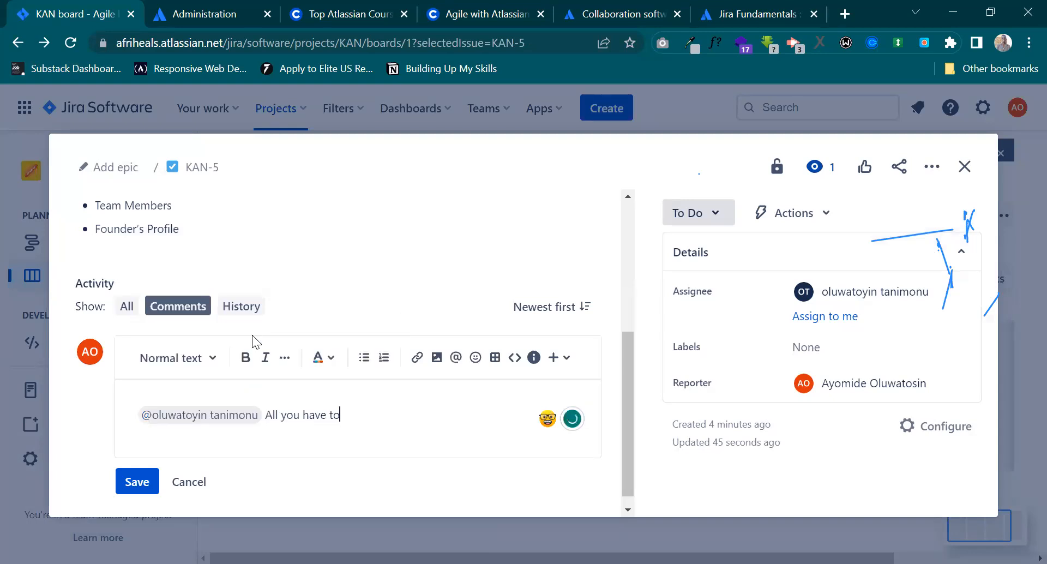
text( do)
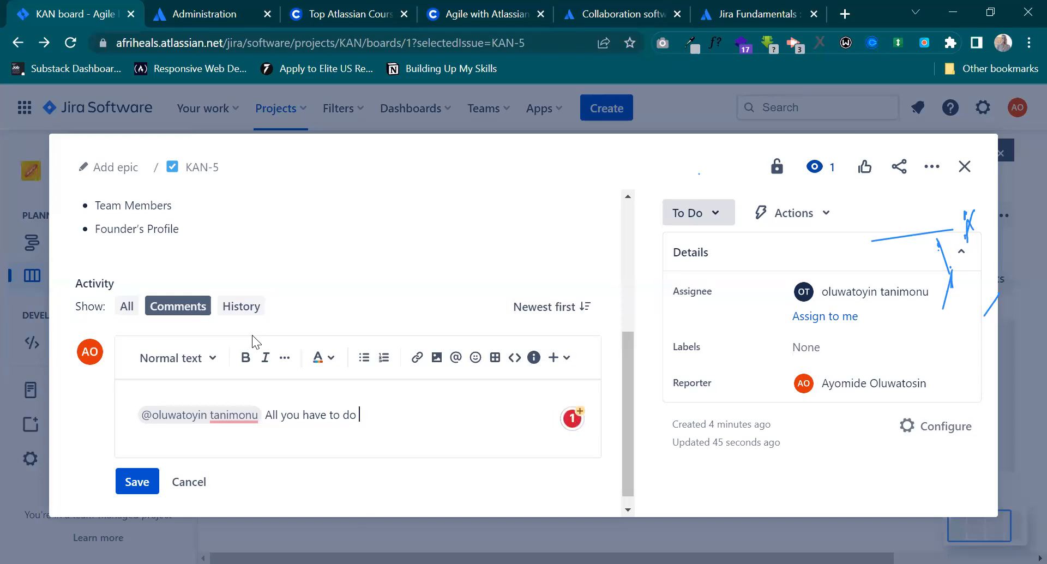
Continue the comment with "is to send an email to the company".
text(is to send an email to the comp)
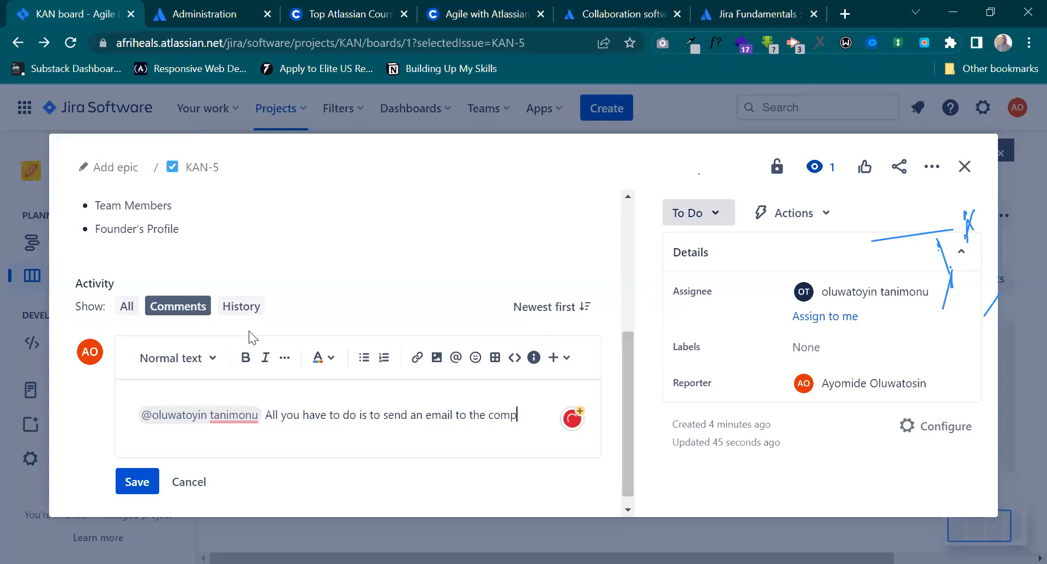
text(any requesting for these details and ensi)
Extend the comment with "requesting for these details and ensuring that all docuements has been sent".
key(BackSpace)
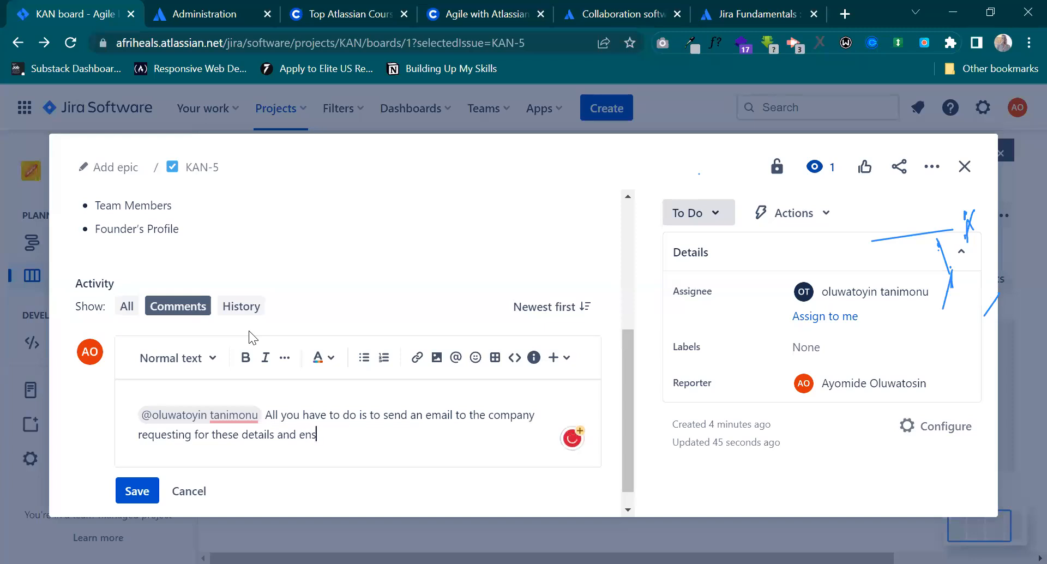
text(uring that all docuements has been sent)
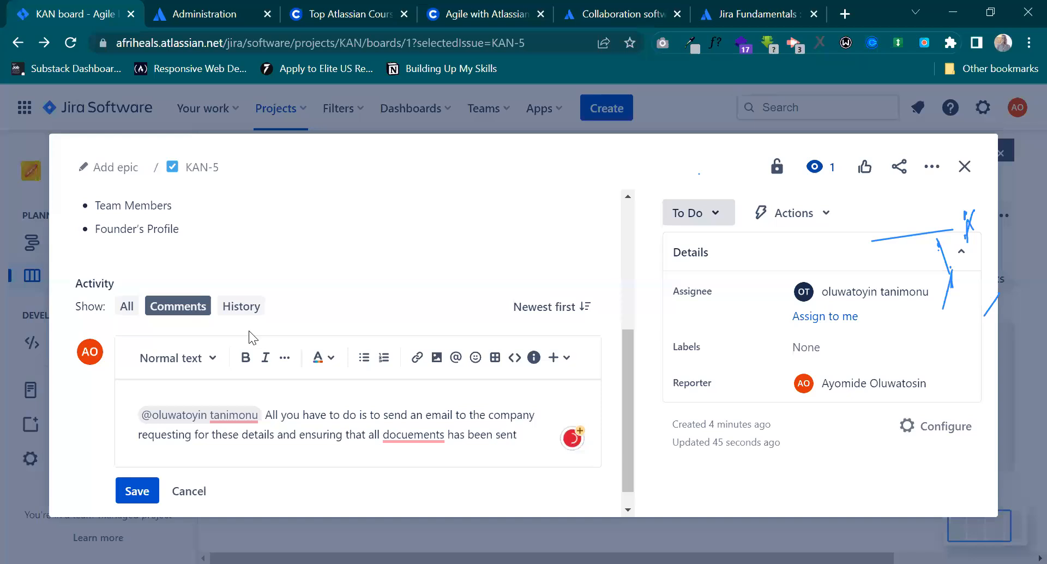
text(. Because, we can)
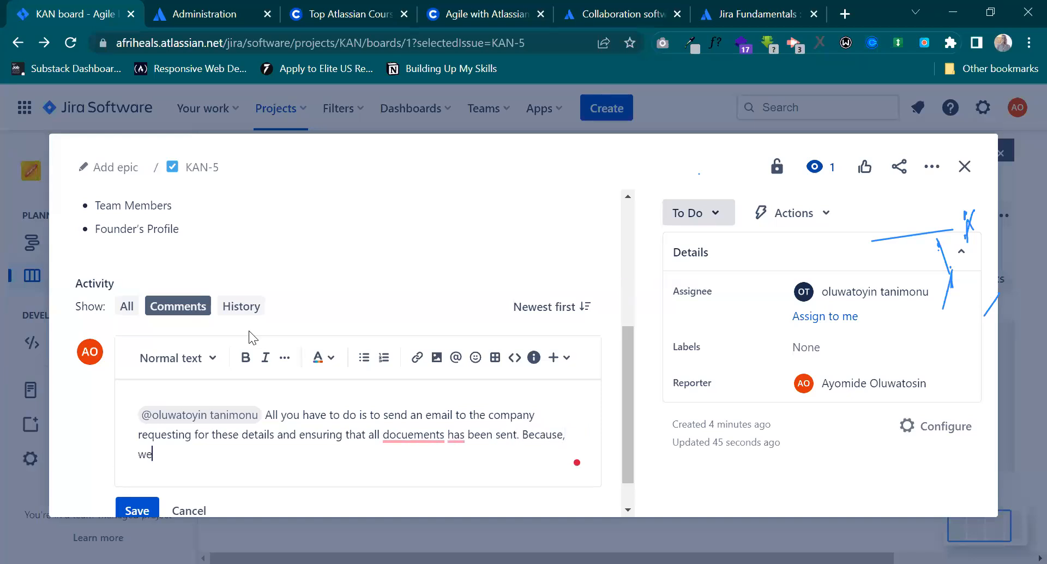
text('t )
text(proceed)
text(without them)
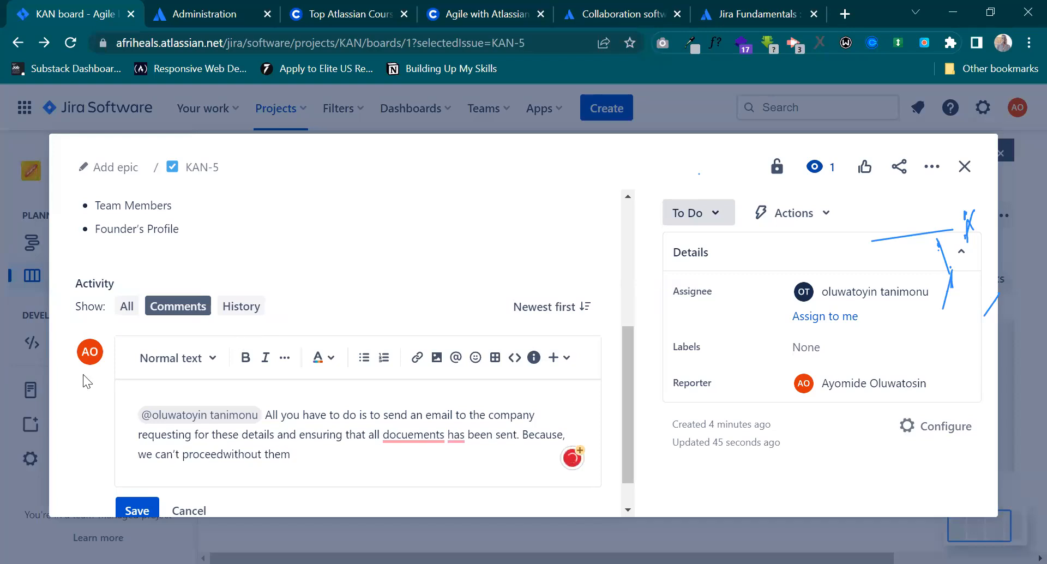
End the comment with the sentence "Because, we can't proceed without them", with a space between "proceed" and "without".
click(225, 453)
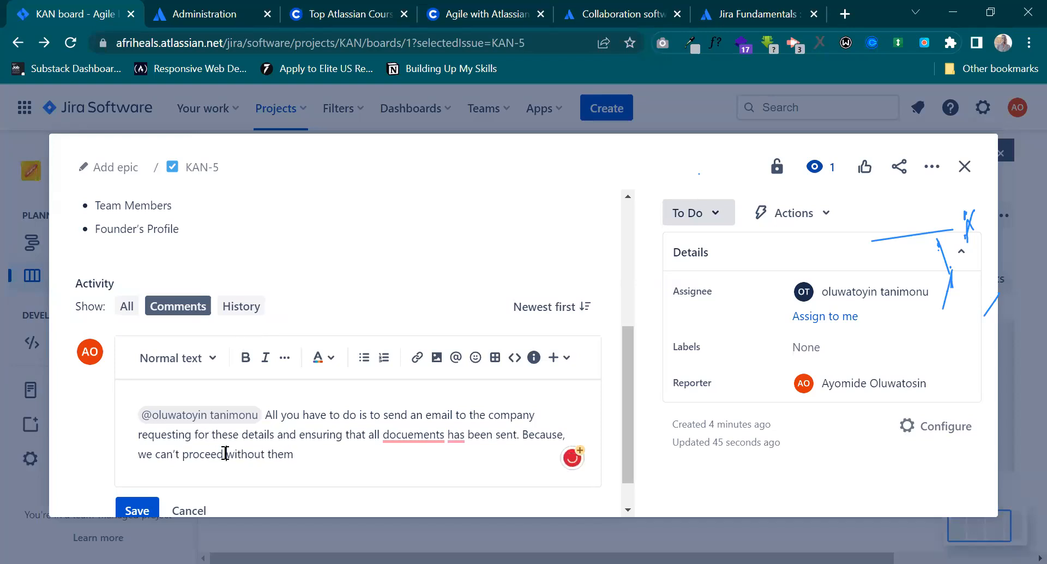
Correct "docuements" to "documents", remove "for" after "requesting", change "has" to "have" using the writing suggestions, and save the comment.
mouse_move(408, 436)
click(446, 326)
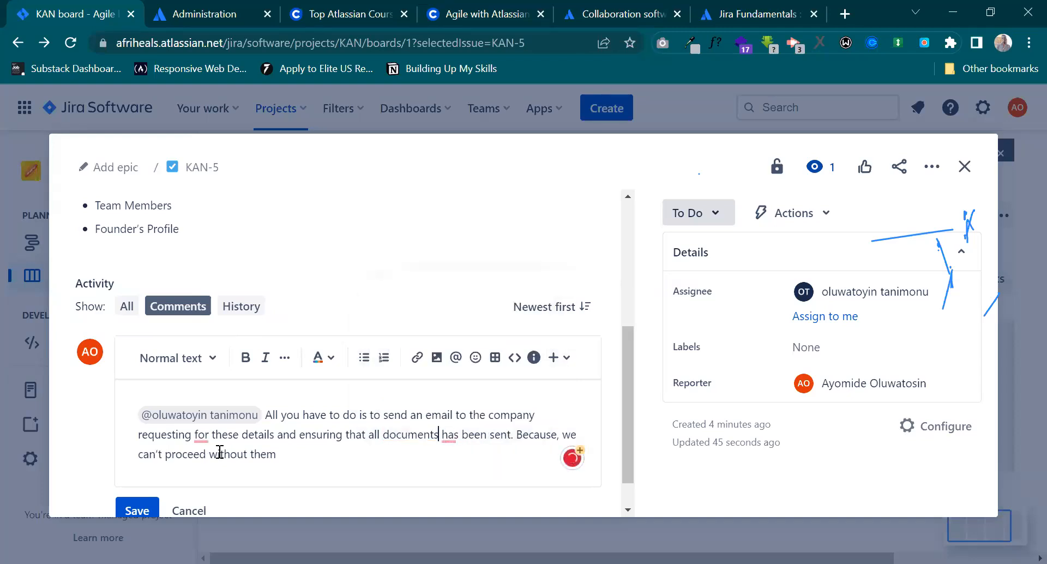
mouse_move(201, 435)
click(217, 350)
mouse_move(432, 436)
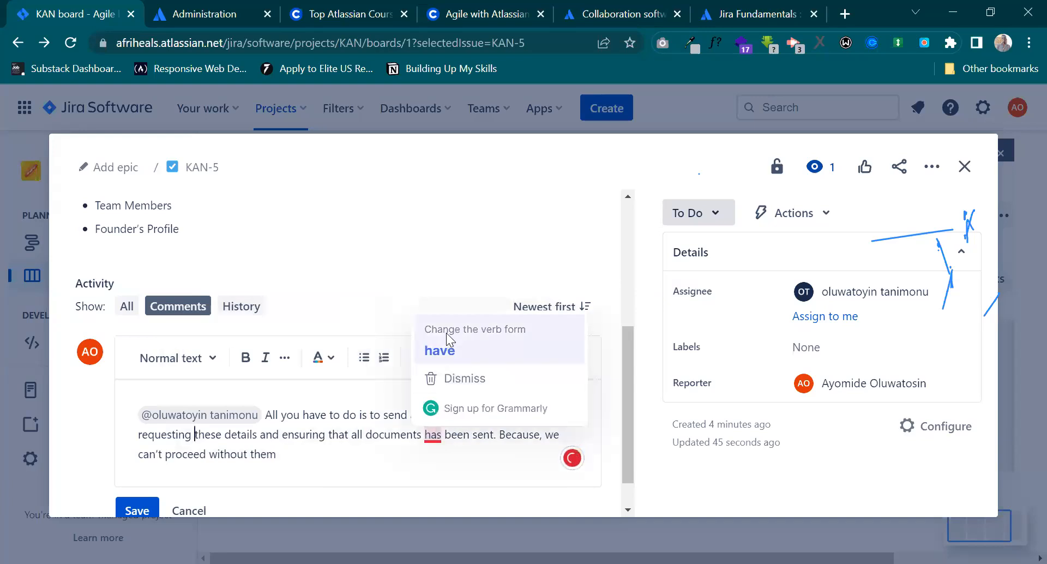
click(448, 351)
scroll(155, 491, down, 1)
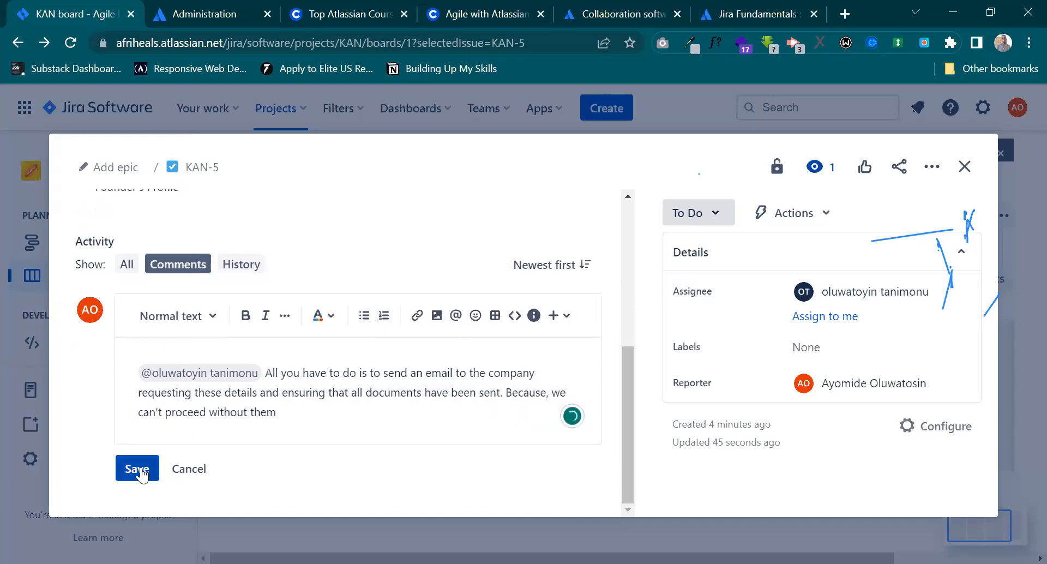
click(143, 491)
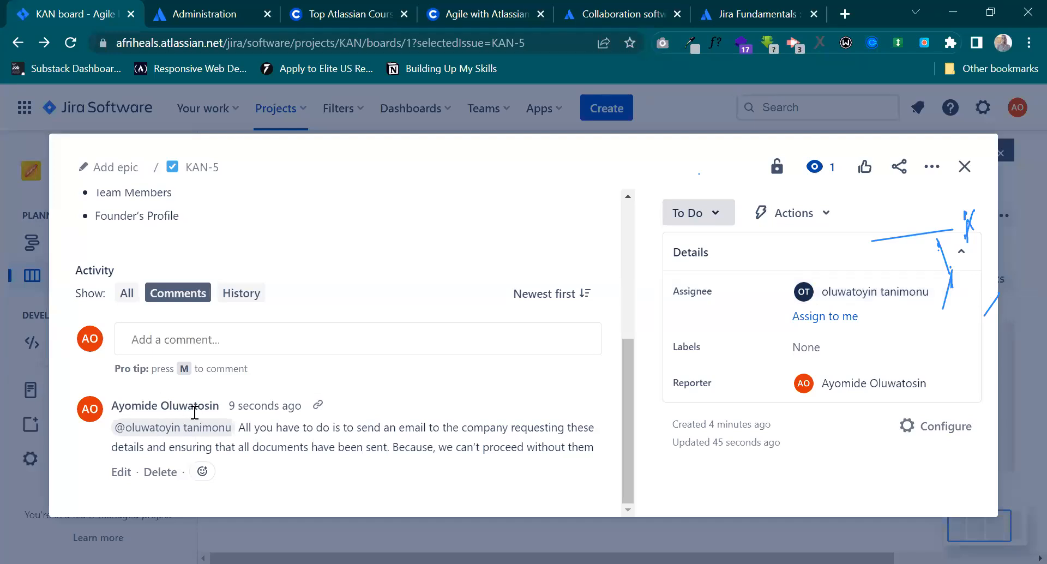
Search the assignee list of the Gathering Information issue for people matching "t".
click(816, 297)
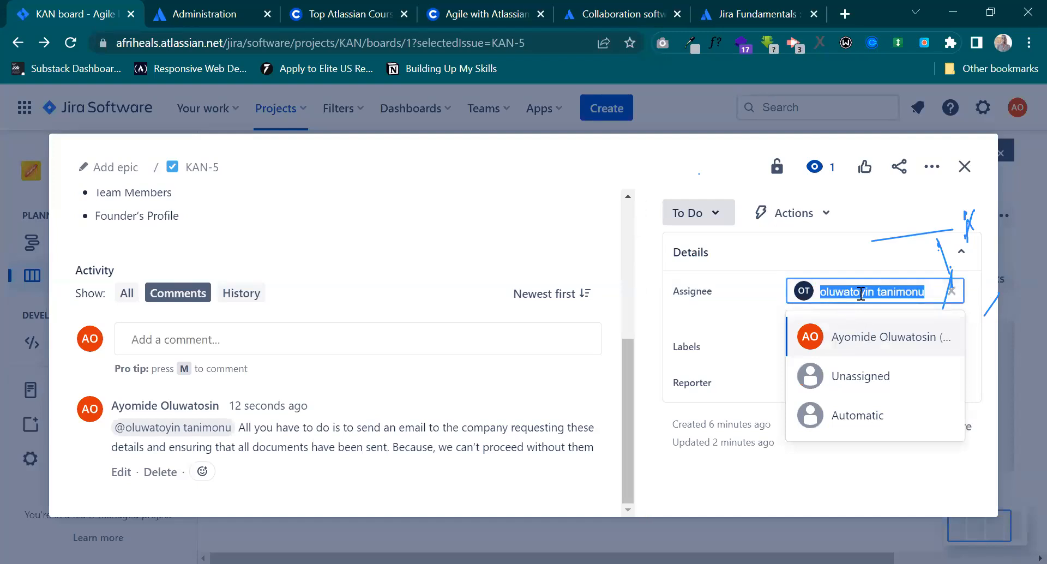
key(BackSpace)
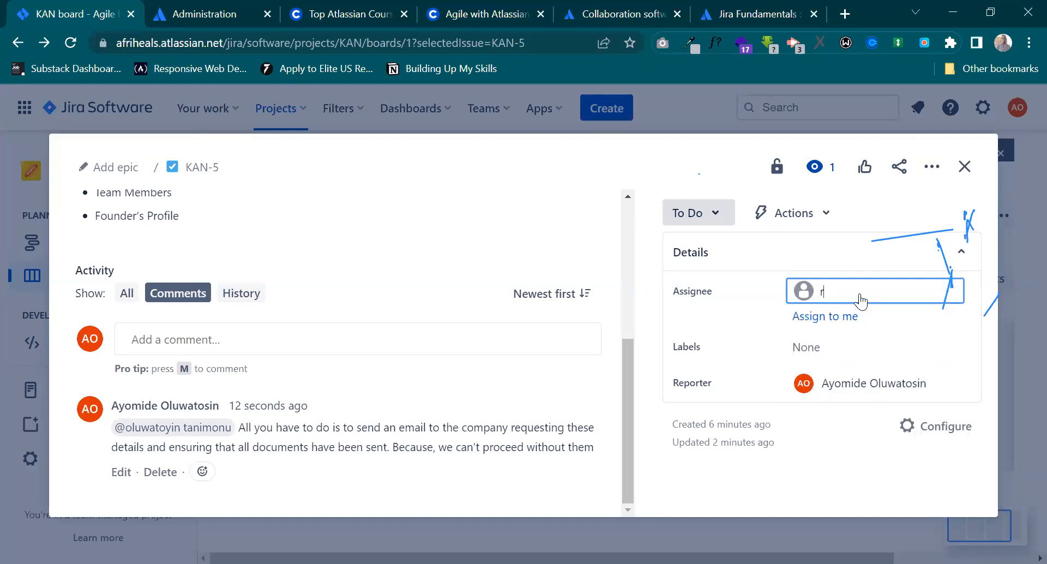
text(t)
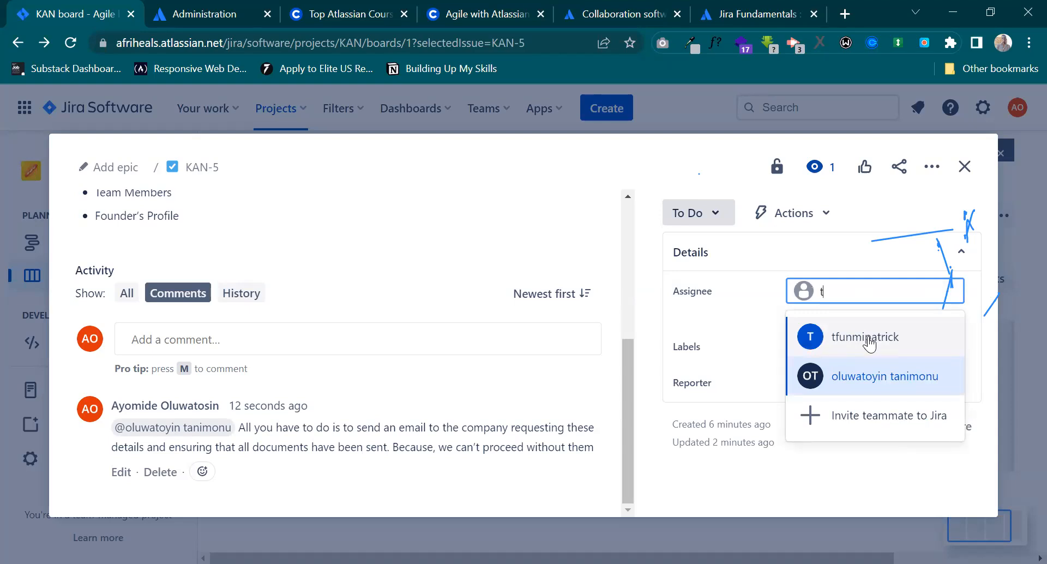
key(Return)
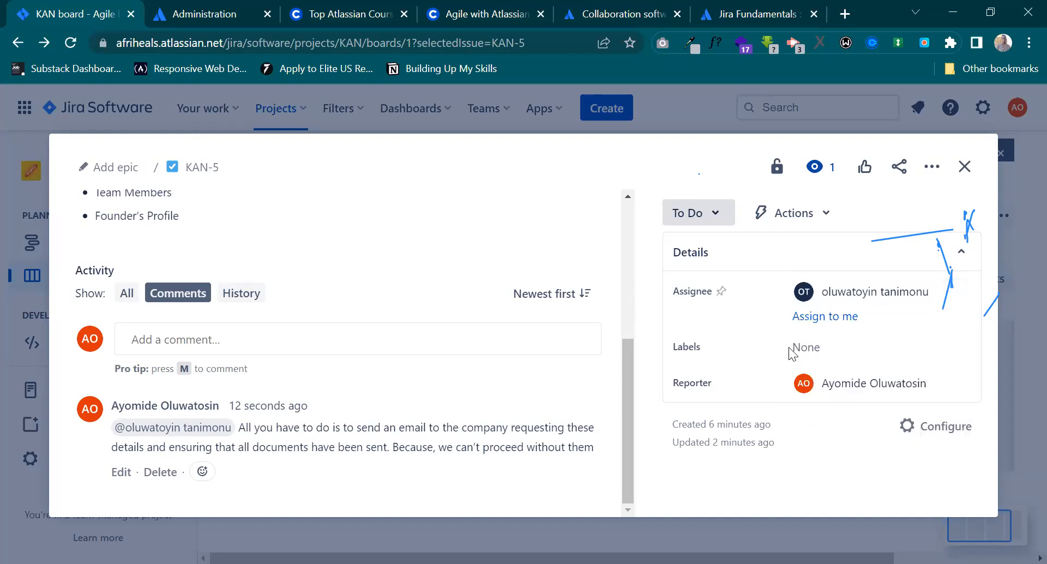
Review the Gathering Information issue's description and comment, and close the issue.
scroll(457, 366, up, 5)
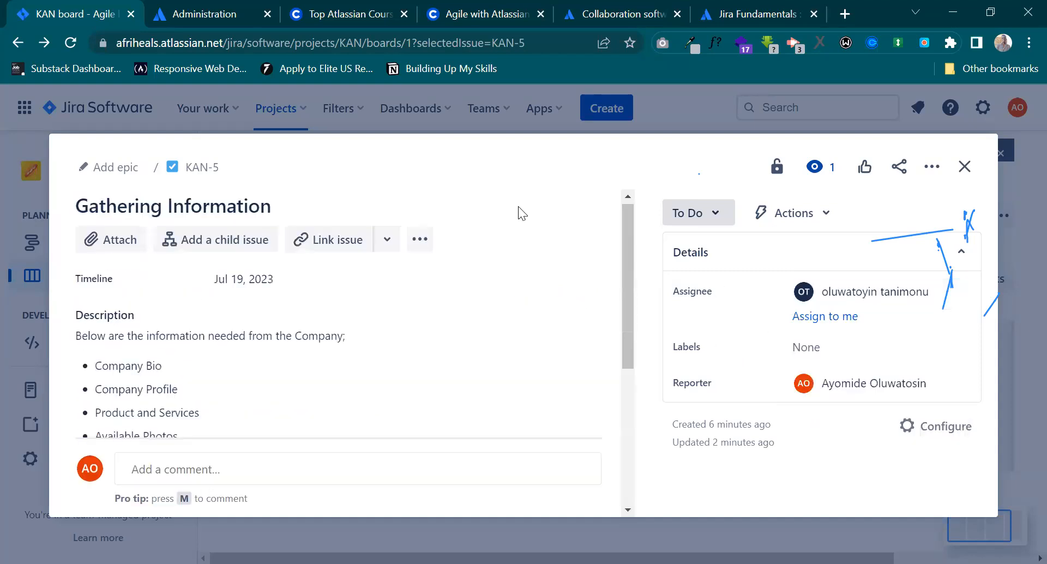
scroll(559, 252, down, 4)
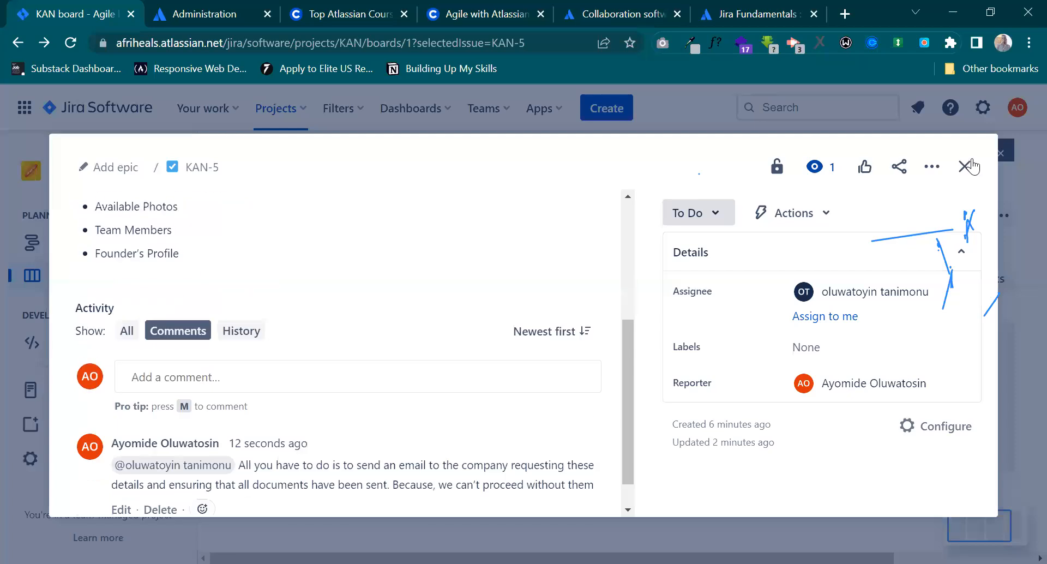
click(964, 166)
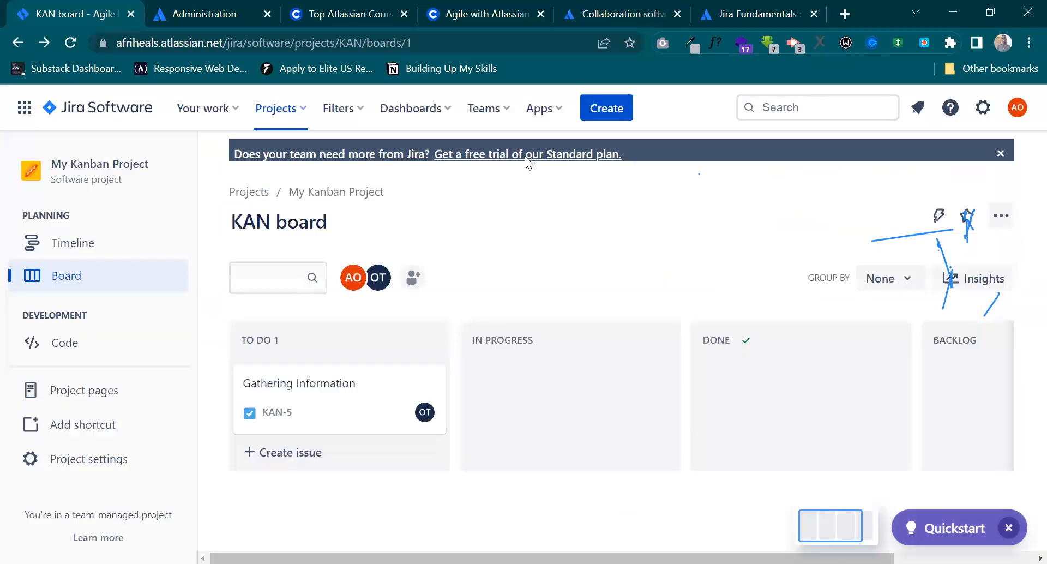
click(708, 288)
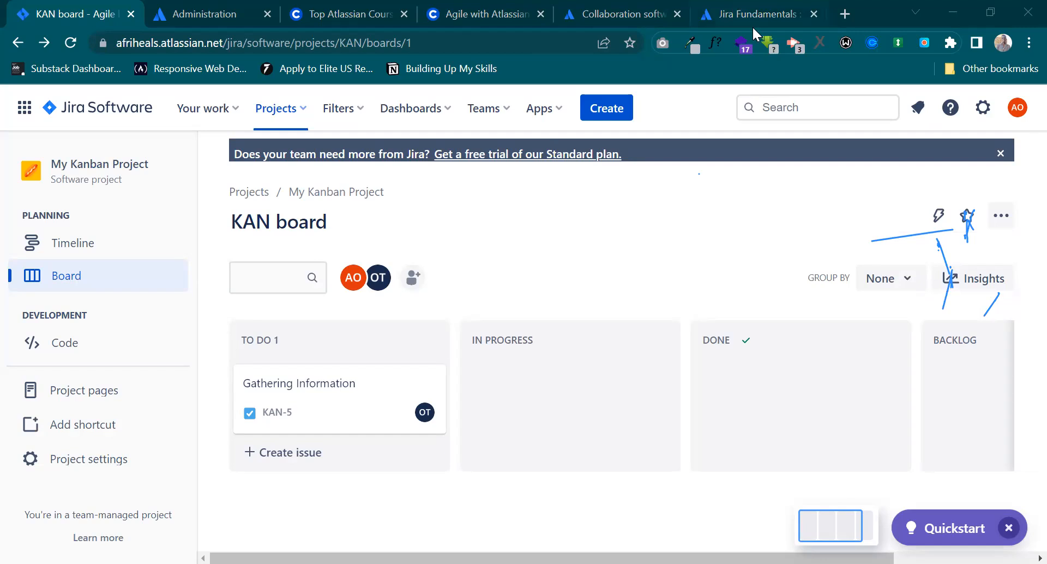
View the list of people and teams on the Jira site and return to the KAN board.
click(504, 113)
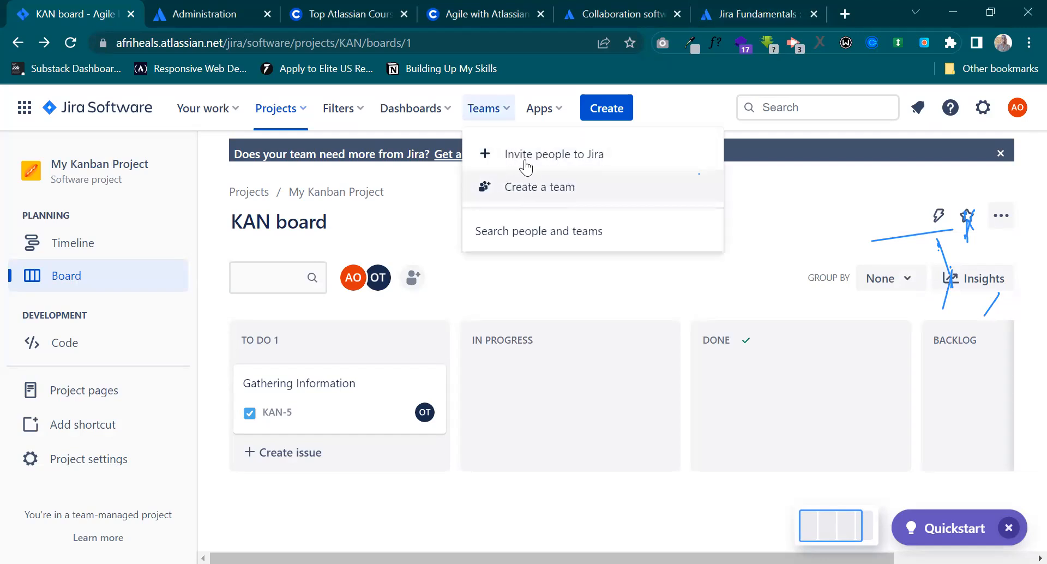
right_click(514, 231)
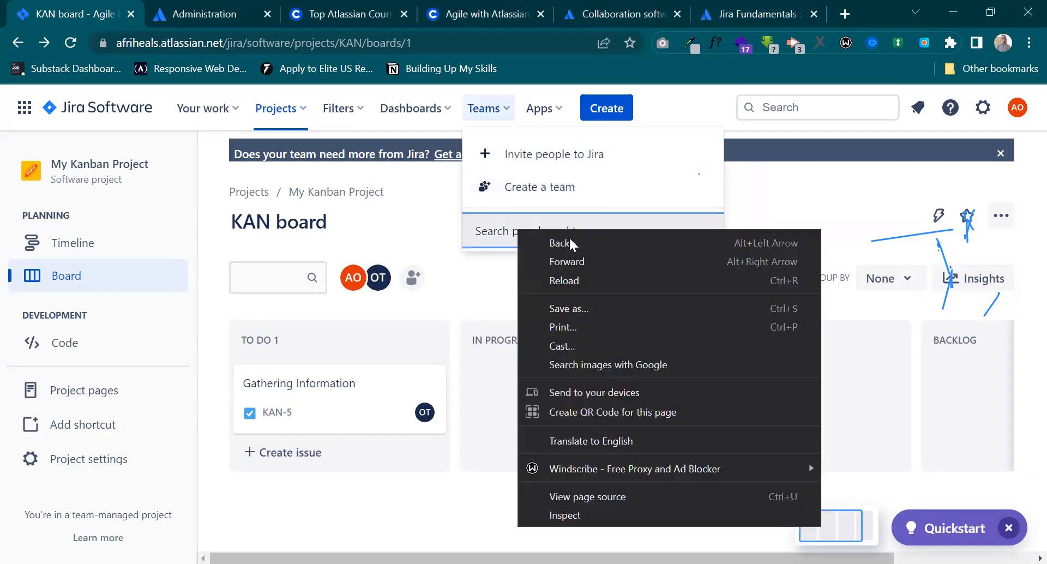
click(504, 231)
click(504, 231)
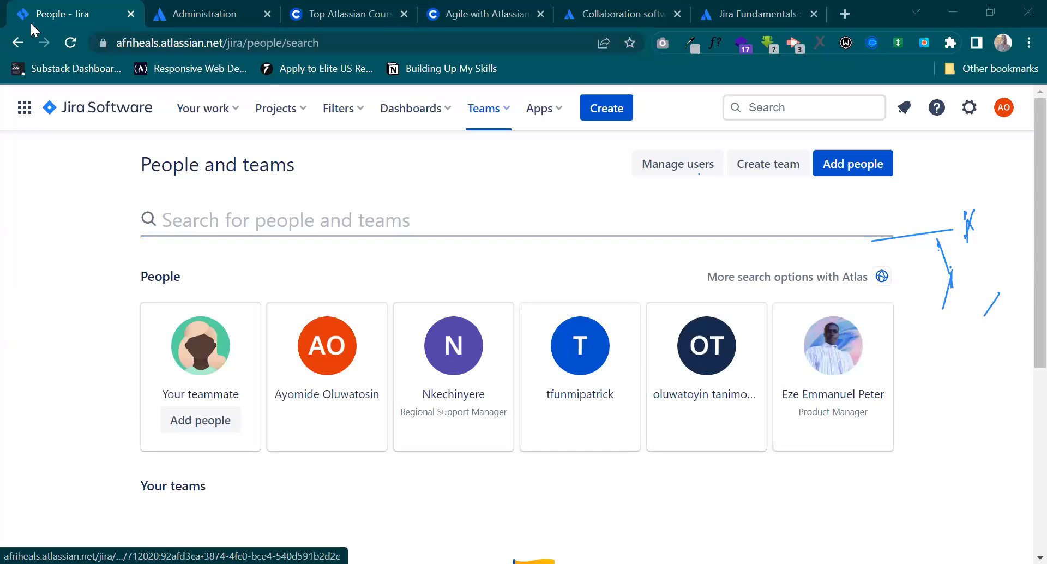
click(19, 42)
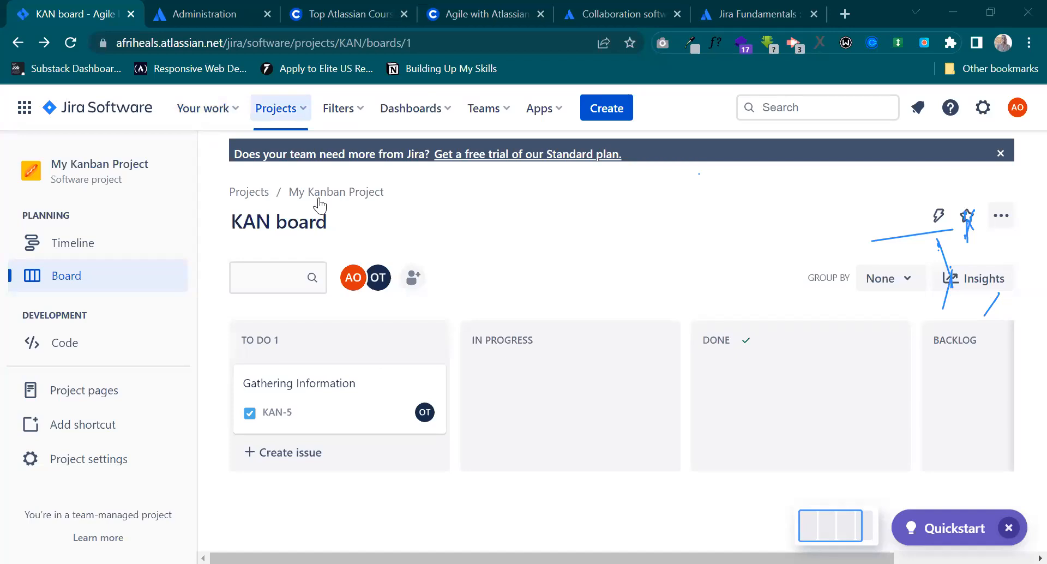
Open the Jira Class 2 (JC2) project's board in a new browser tab and switch to it.
click(279, 108)
right_click(338, 222)
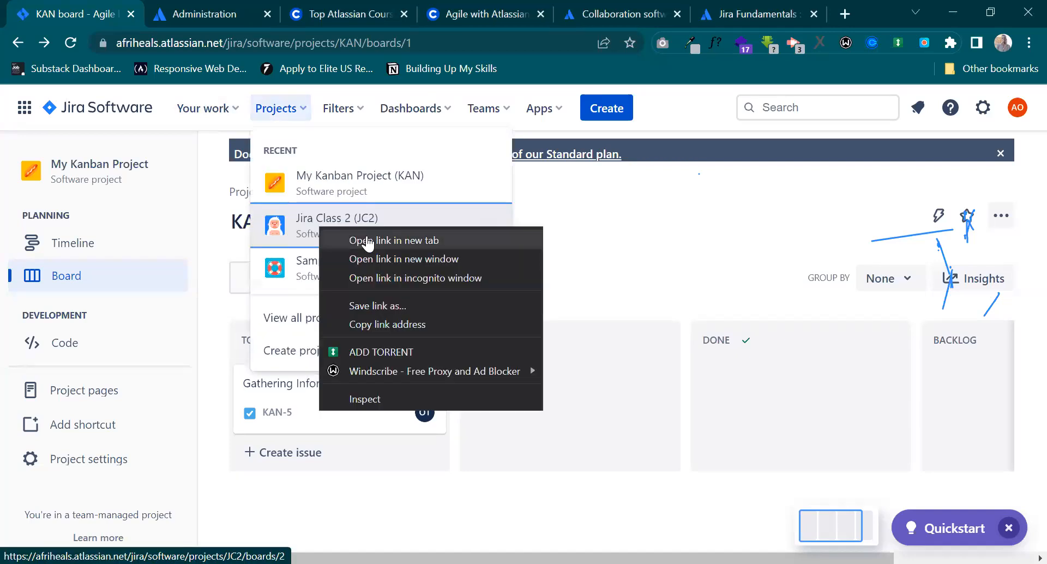
click(373, 238)
click(180, 10)
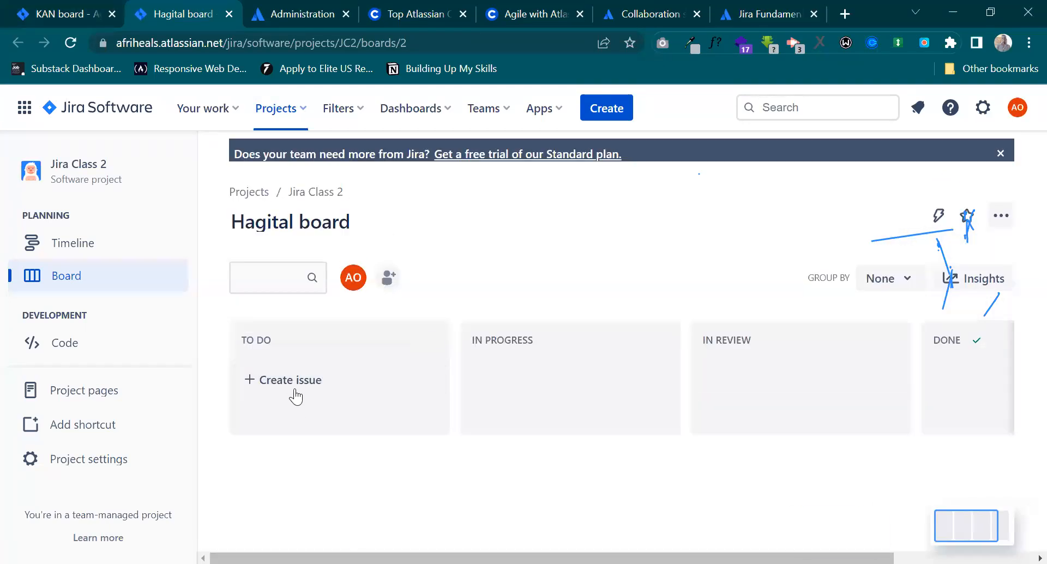
Start a new task with the summary "Demo" in the To Do column of the Hagital board.
click(306, 381)
text(Demo)
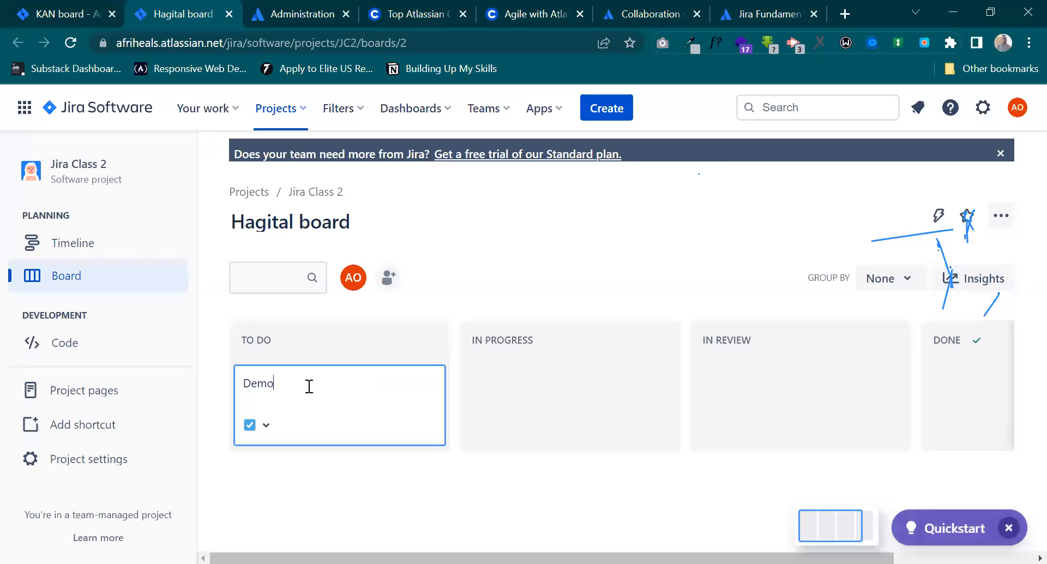
key(Return)
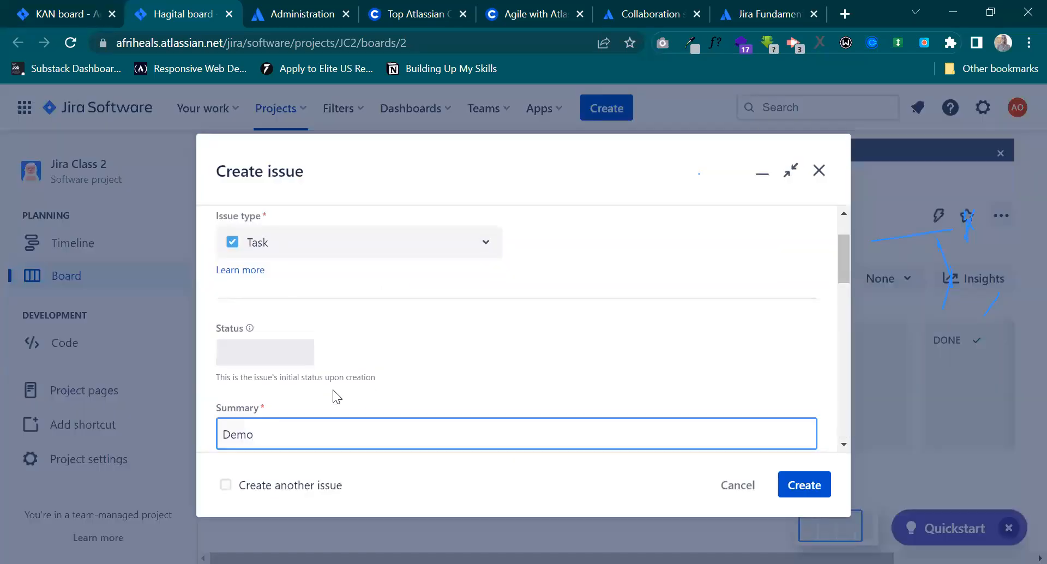
Look through the fields of the new issue form and the people available as assignee.
scroll(333, 390, down, 4)
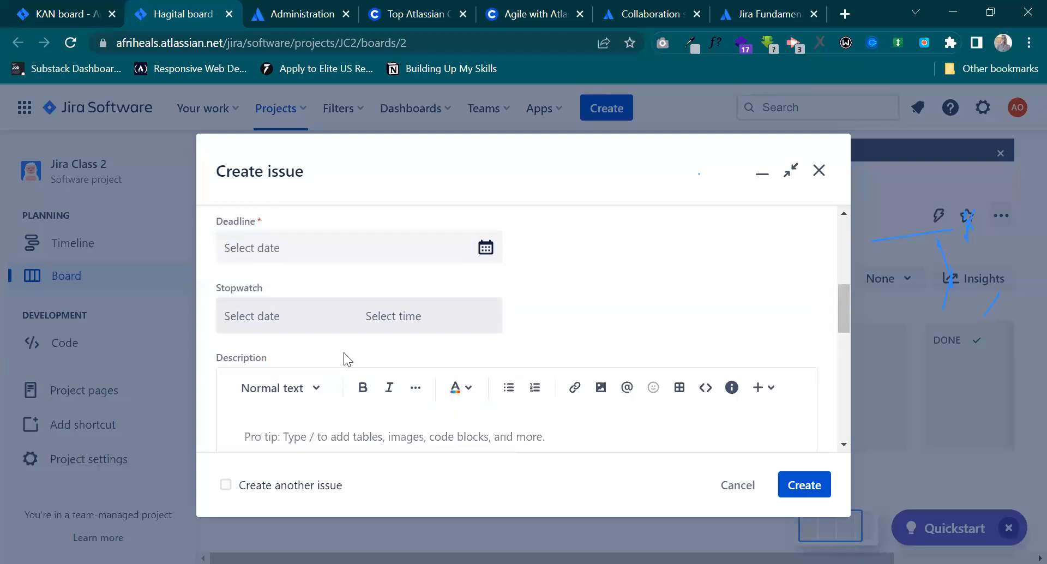
scroll(343, 358, down, 4)
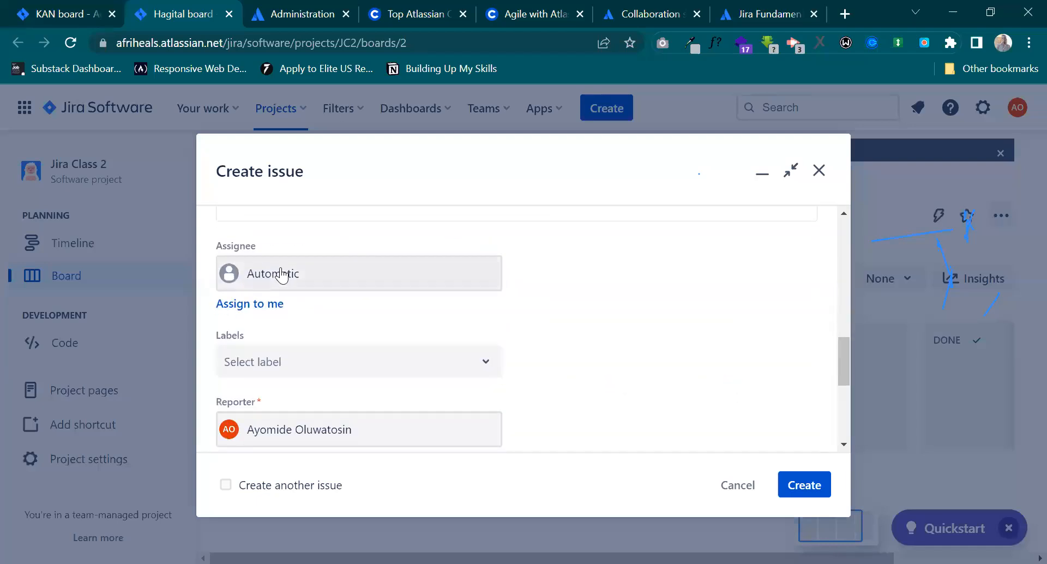
click(281, 267)
scroll(330, 371, down, 2)
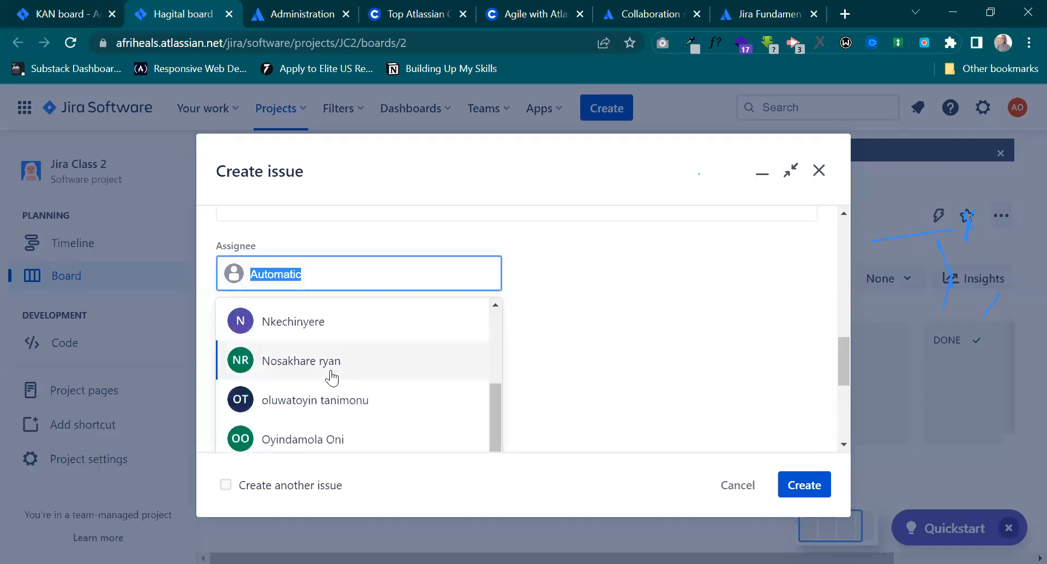
scroll(392, 369, up, 2)
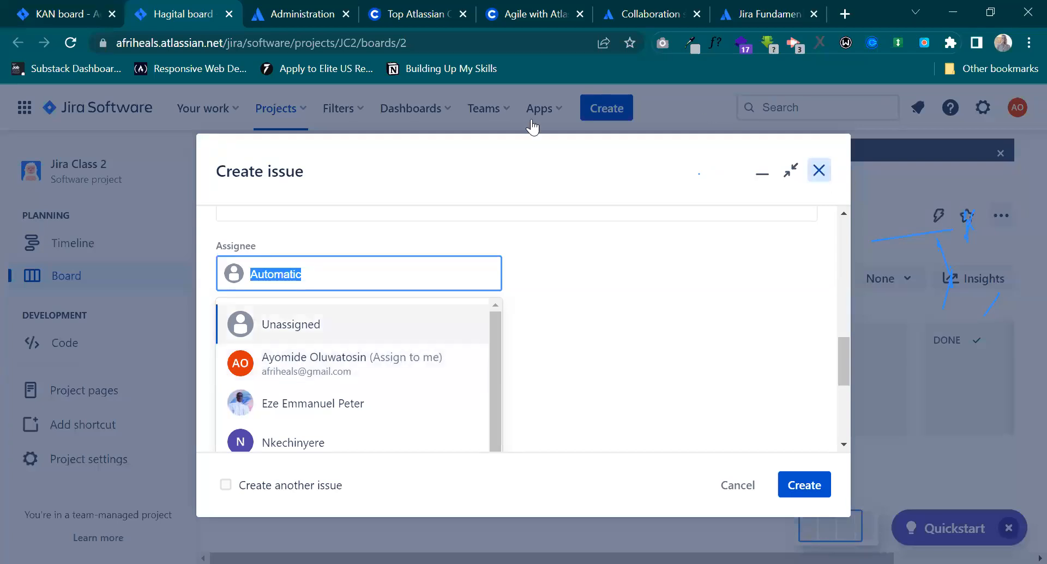
Copy the entire description of the Gathering Information issue on the KAN board and go back to the Hagital board.
click(67, 14)
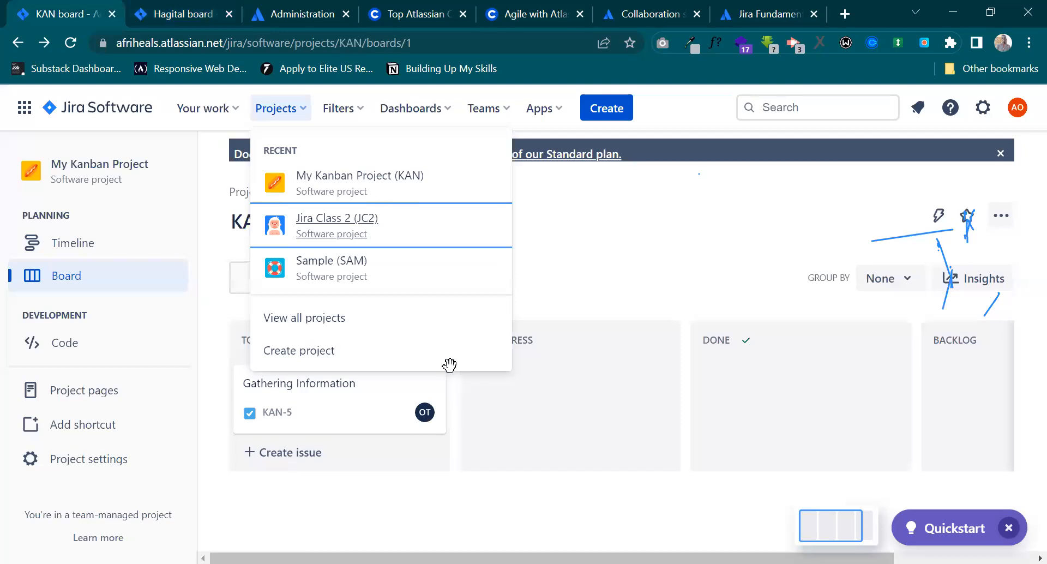
click(345, 382)
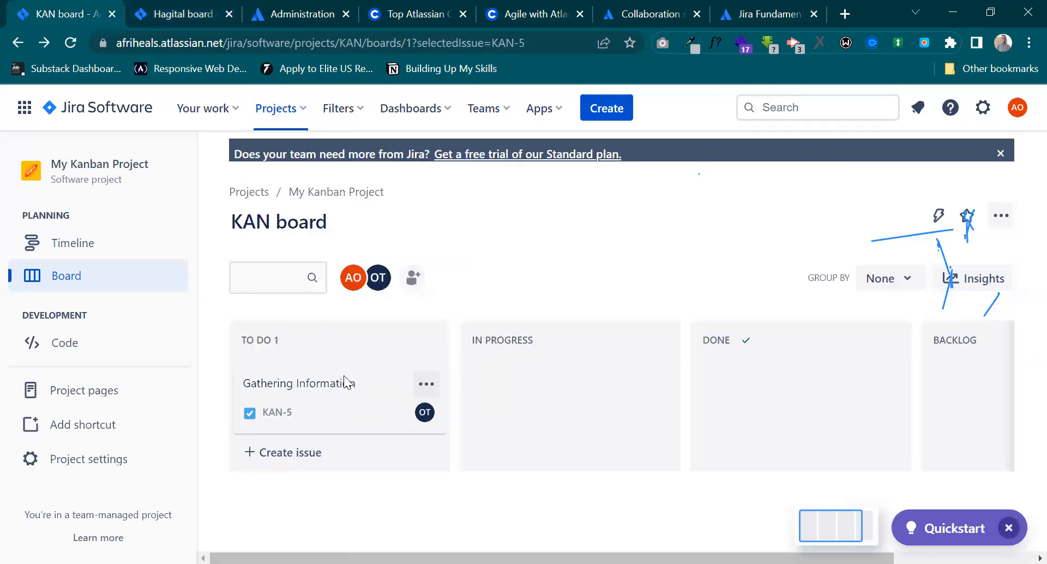
scroll(501, 359, down, 2)
scroll(262, 267, down, 2)
scroll(190, 303, up, 4)
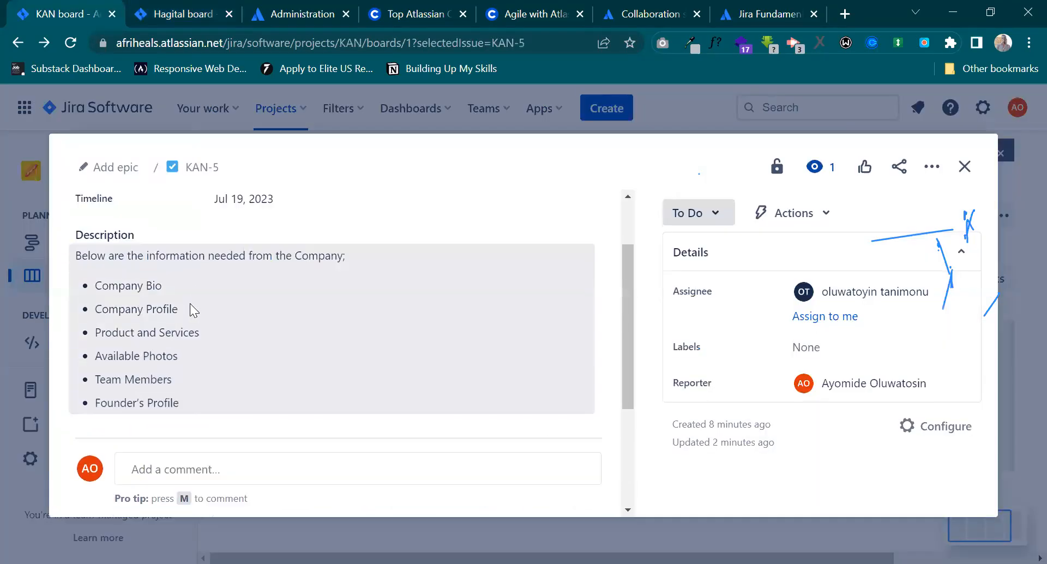
click(223, 334)
key(ctrl+a)
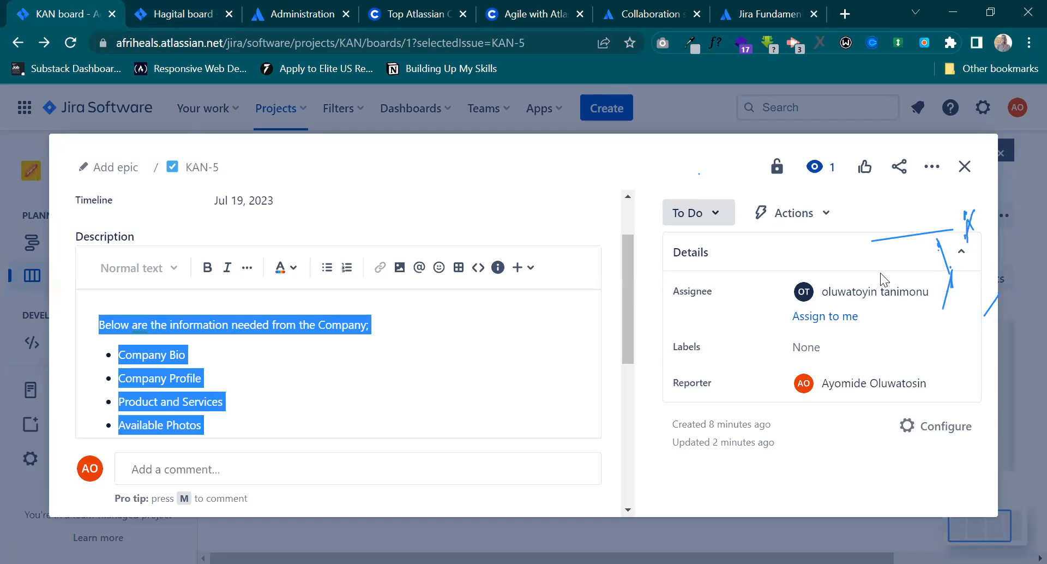
click(148, 4)
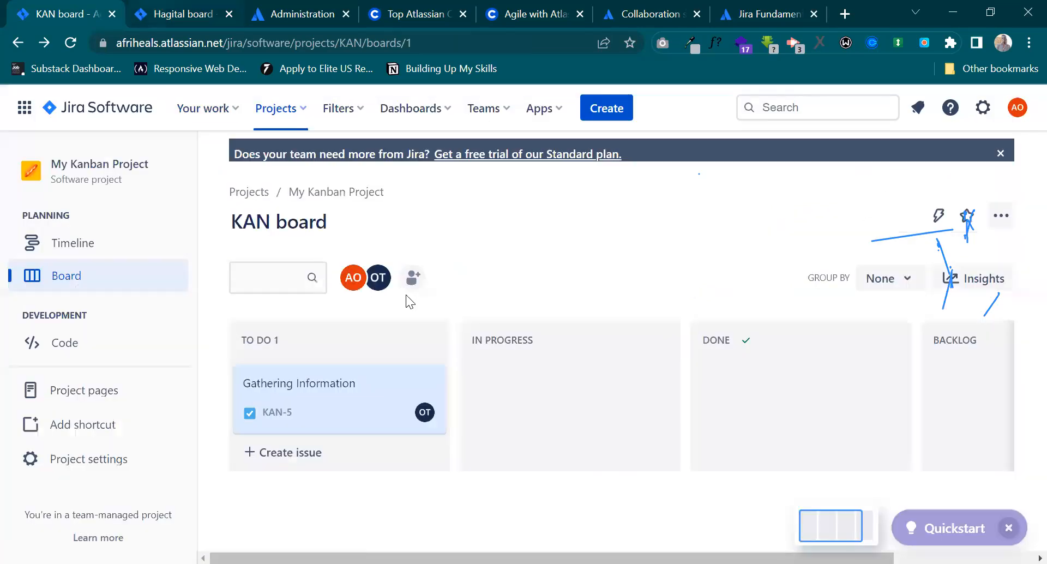
Keep the unfinished Jira Class 2 issue and replace its summary with "Gathering Information".
click(542, 254)
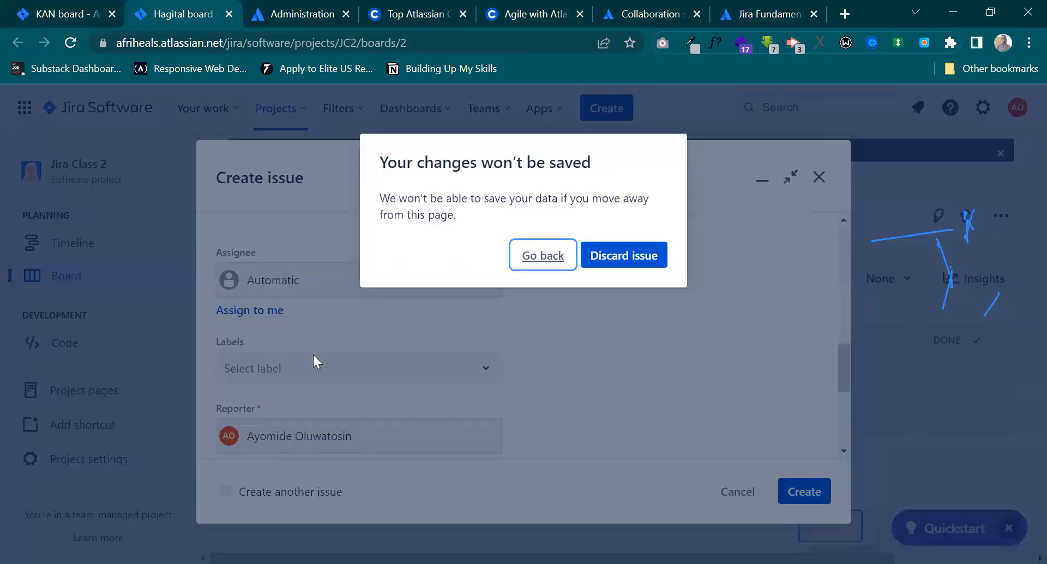
click(643, 314)
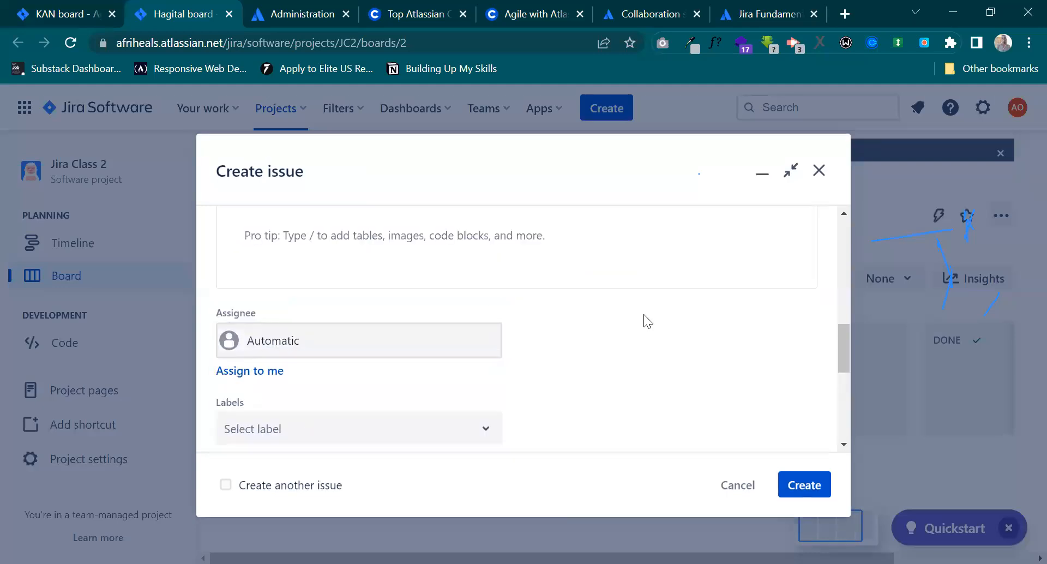
scroll(324, 287, up, 5)
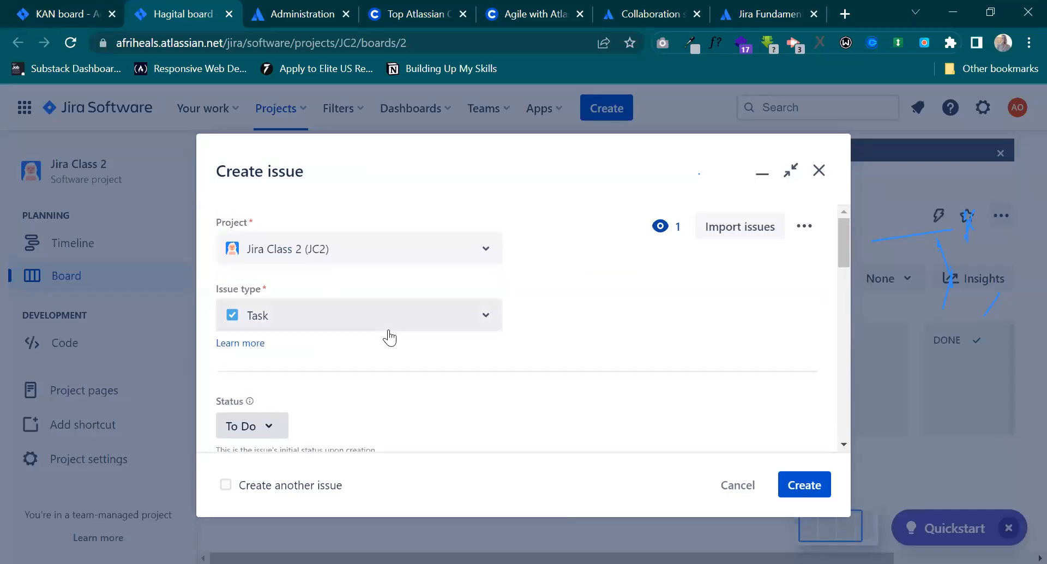
scroll(388, 329, down, 3)
scroll(388, 329, down, 1)
drag(269, 253, 168, 240)
text(Ga)
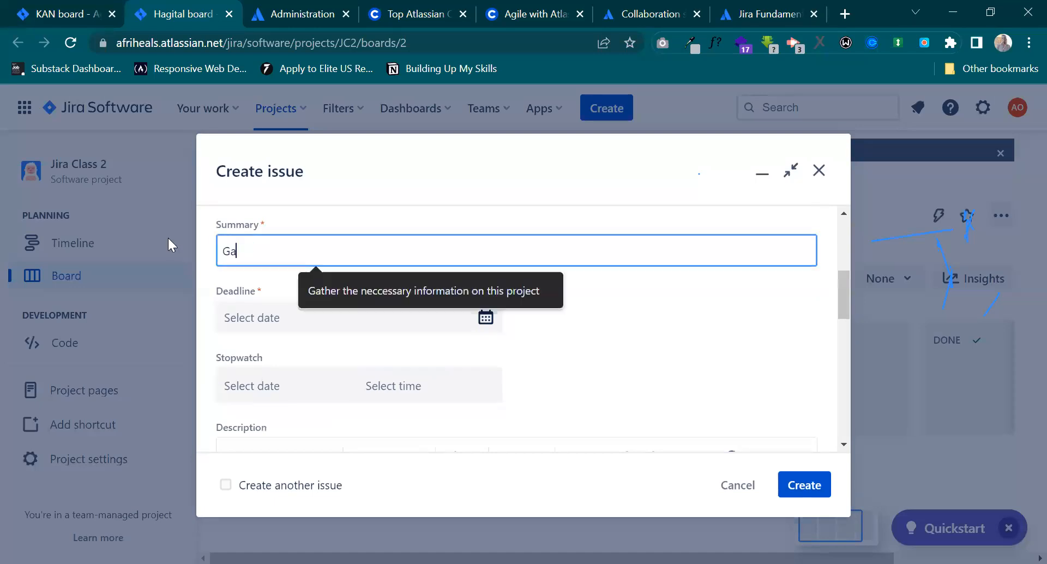
text(thering I for)
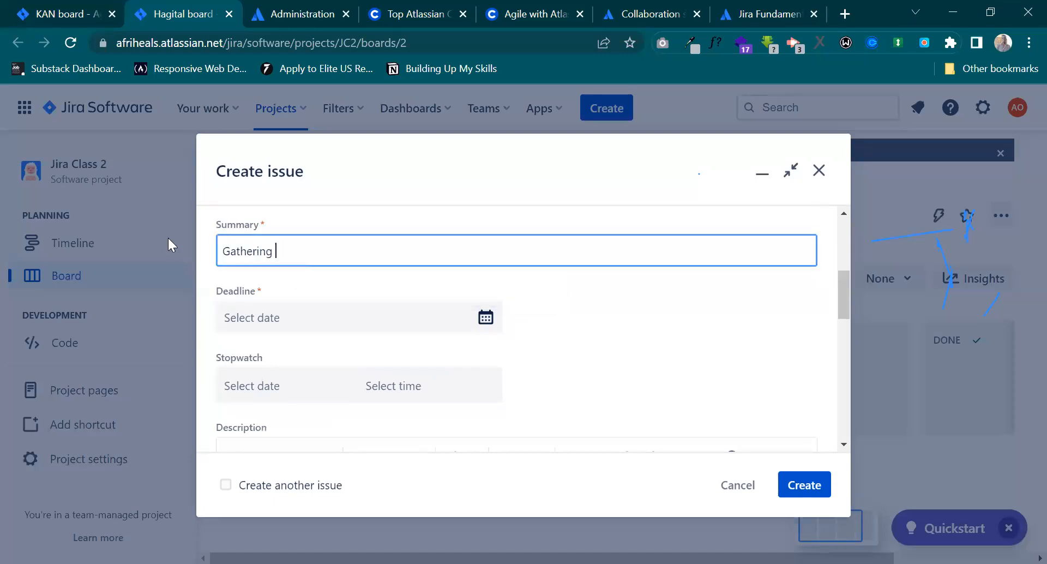
key(BackSpace)
key(BackSpace)
key(BackSpace)
key(BackSpace)
text(nformation)
Set the new issue's deadline to 7/19/2023 and paste the copied text into its description.
click(297, 316)
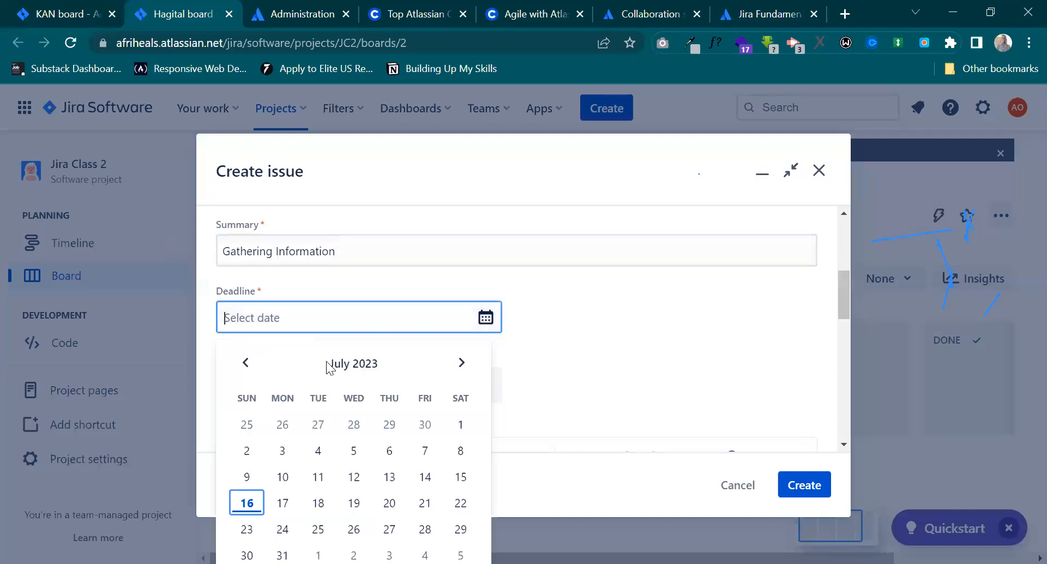
click(353, 503)
scroll(412, 389, down, 1)
scroll(270, 357, down, 3)
scroll(327, 338, up, 2)
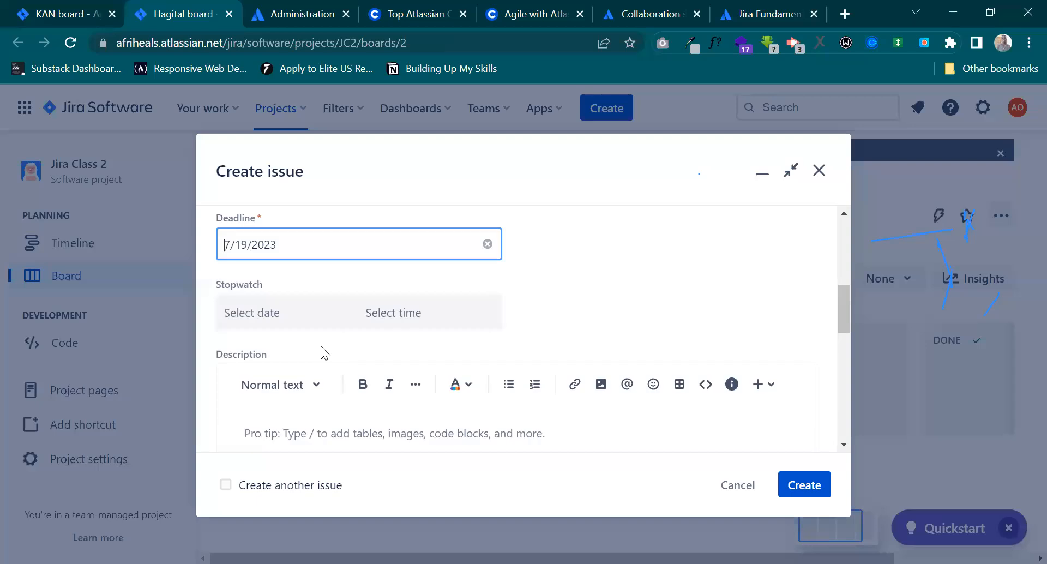
scroll(324, 352, down, 3)
click(345, 260)
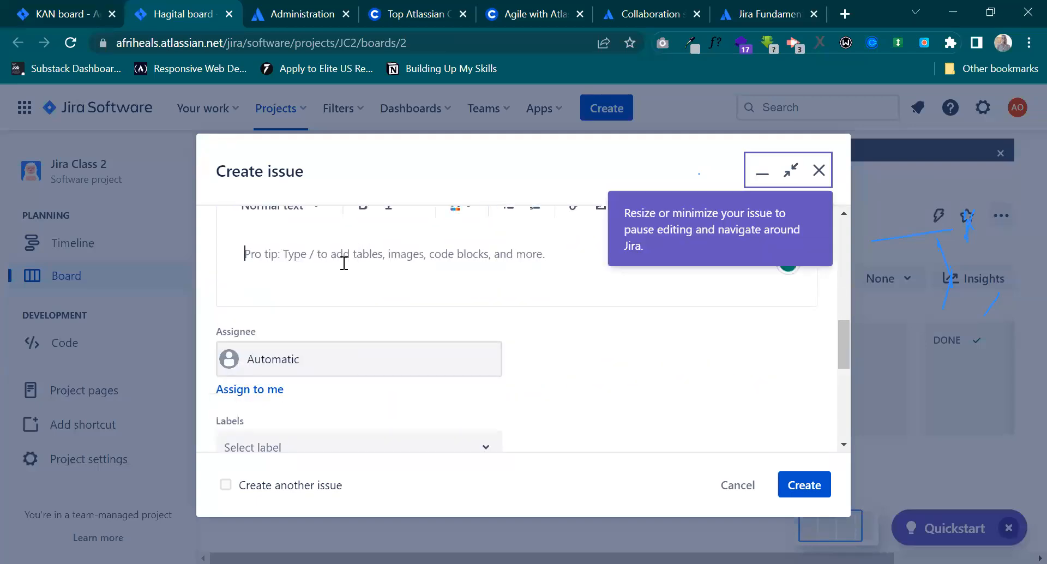
text(Below are the information needed from the Company: Company Bio Company Profile Product and Services Available Photos Team Members Founder's Profile)
scroll(283, 238, down, 3)
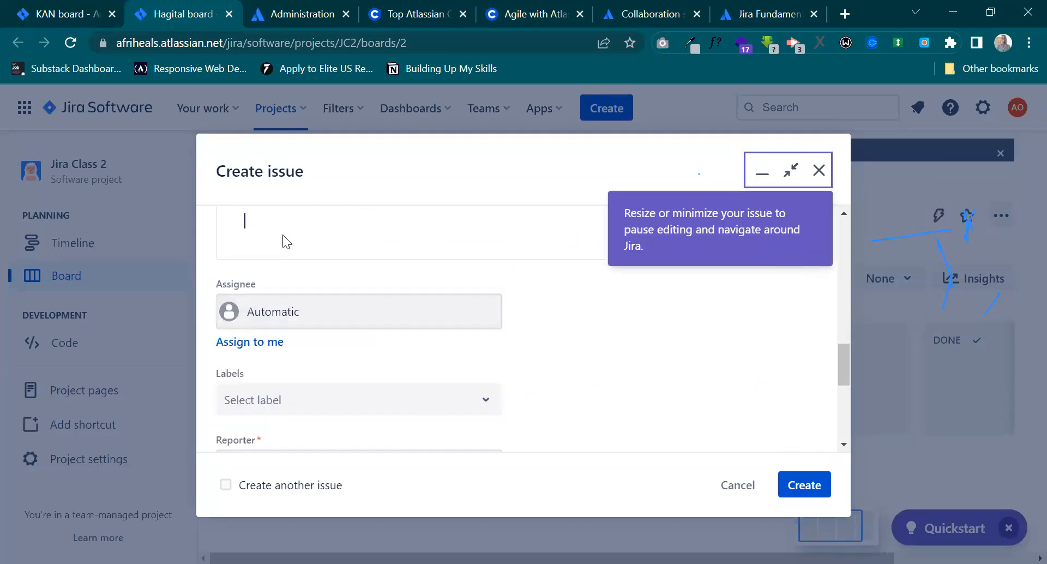
Cut the entire comment text from the Gathering Information issue on the KAN board and close the issue without saving the comment.
click(20, 9)
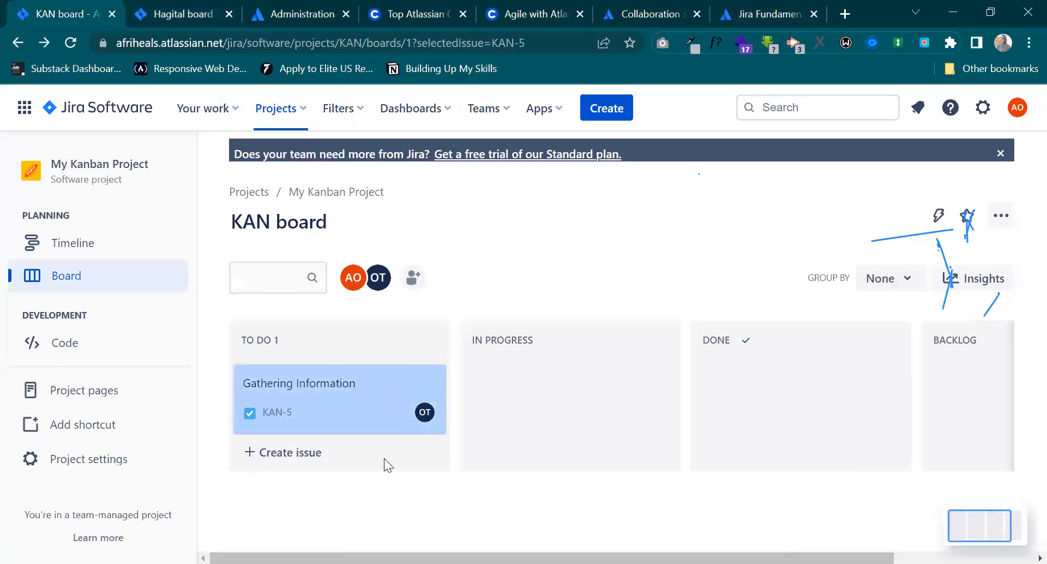
scroll(260, 304, down, 5)
scroll(300, 393, down, 1)
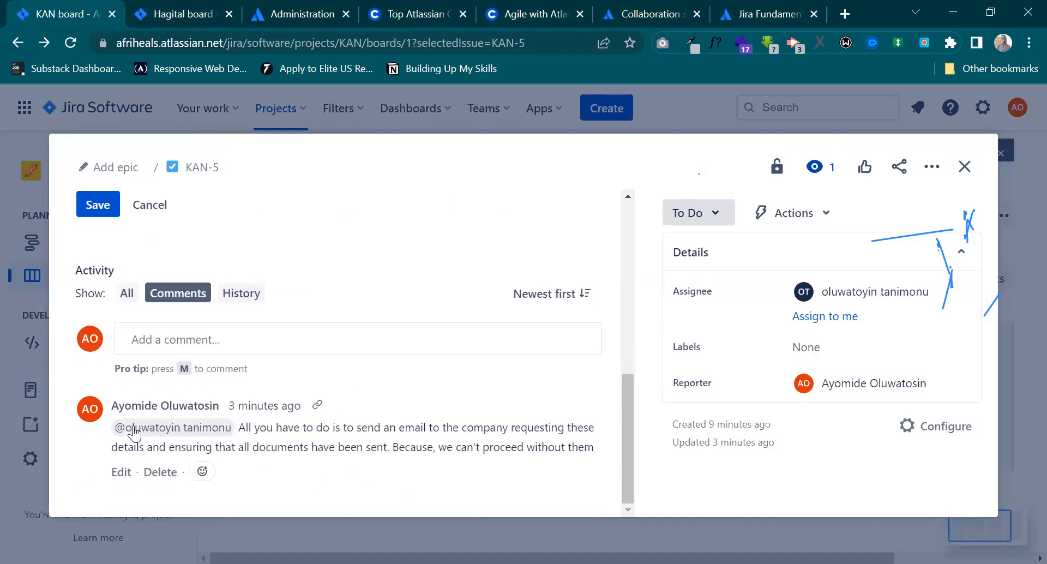
drag(112, 428, 450, 445)
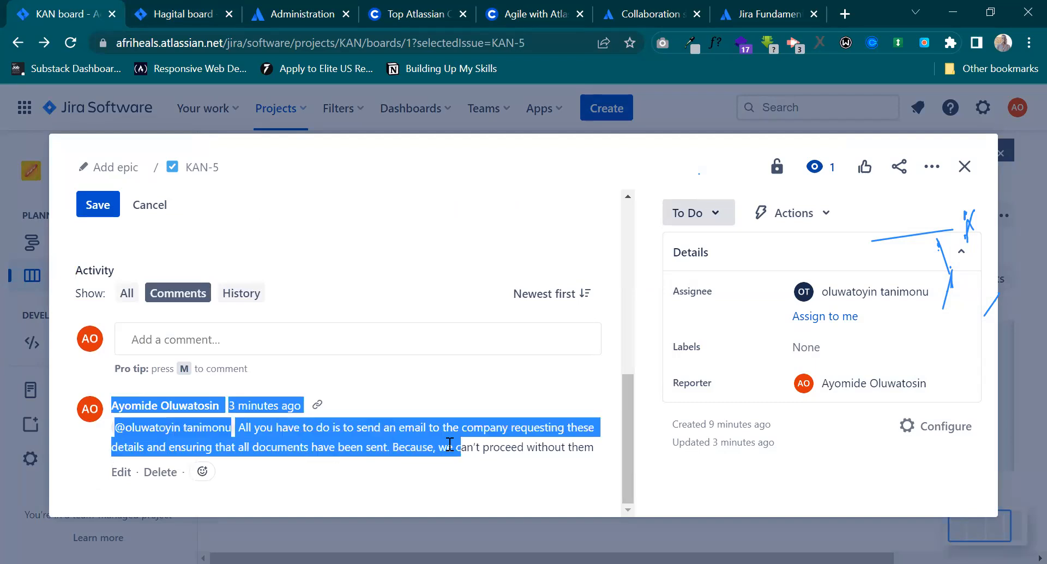
click(130, 446)
click(121, 472)
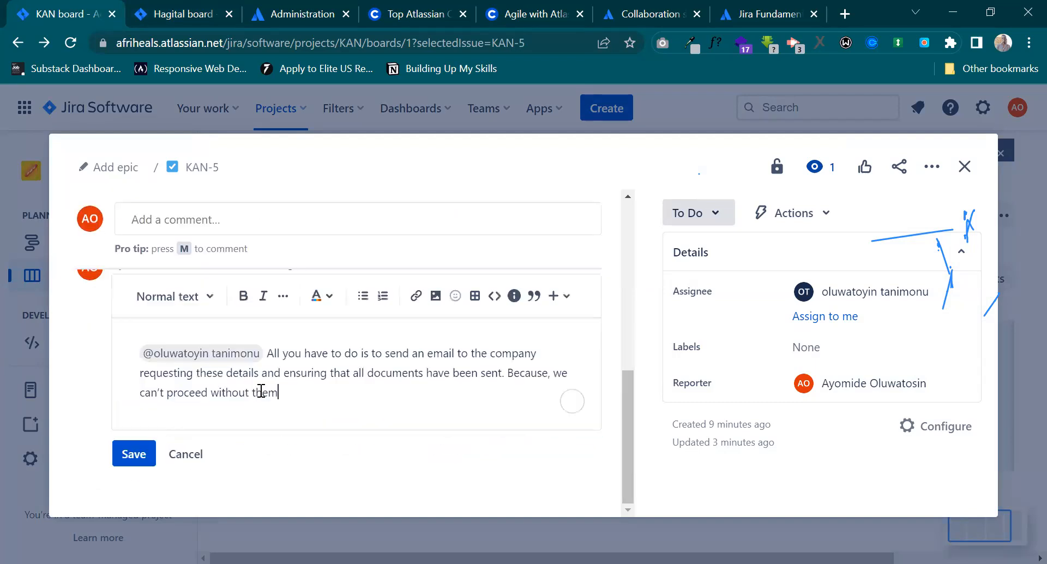
drag(285, 402, 121, 350)
key(BackSpace)
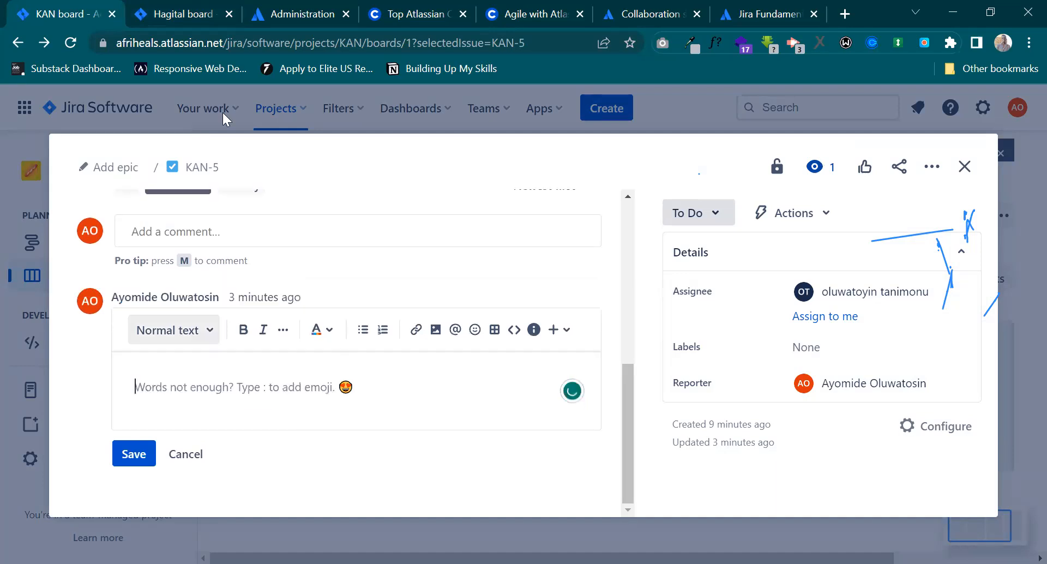
click(964, 166)
Delete the Gathering Information issue from the To Do column of the KAN board.
click(423, 383)
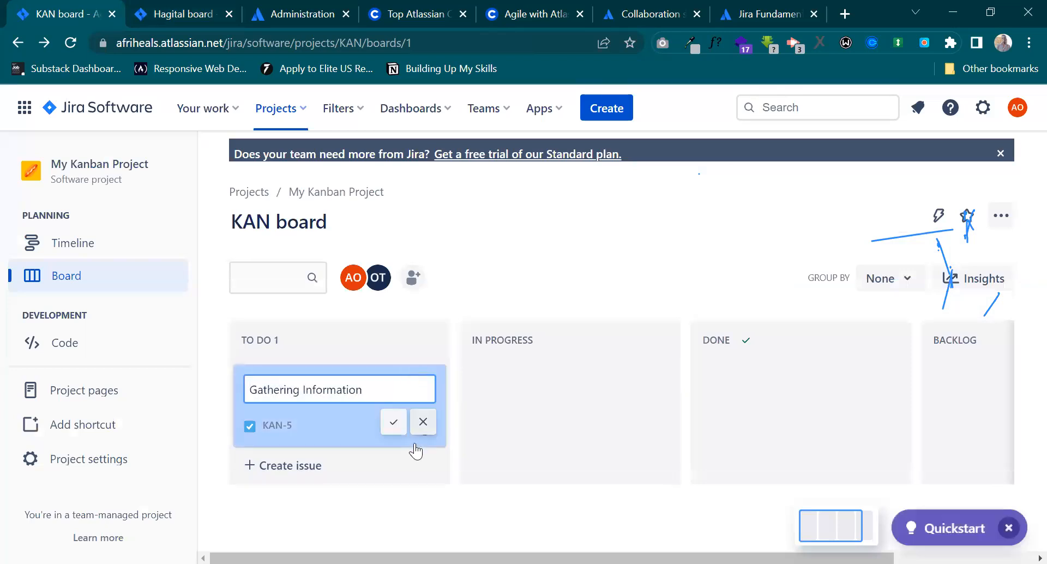
click(419, 423)
click(427, 386)
click(306, 540)
click(579, 308)
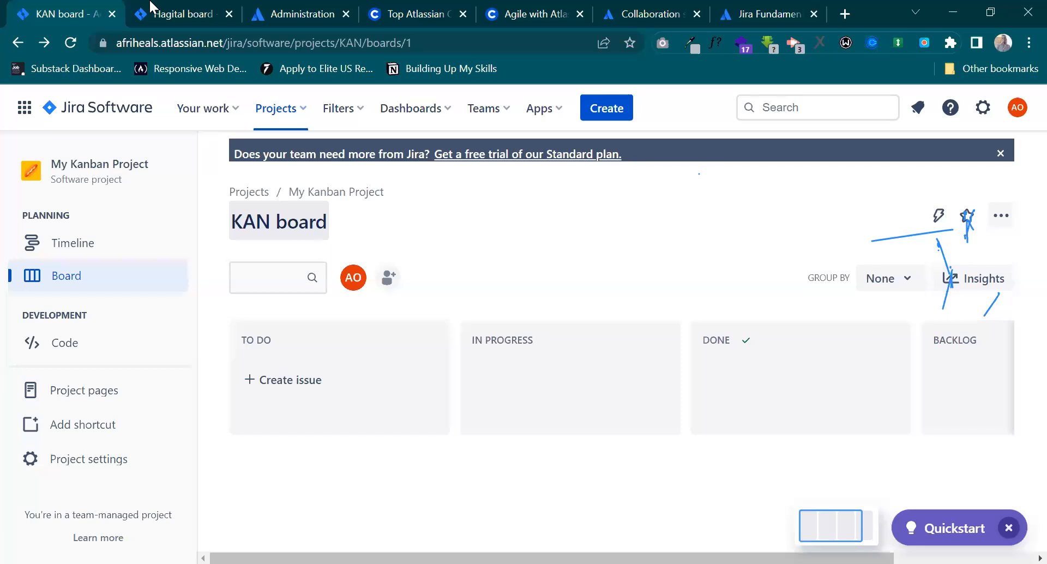
Return to the unfinished issue on the Hagital board and assign it to the same team member as the original issue.
click(182, 13)
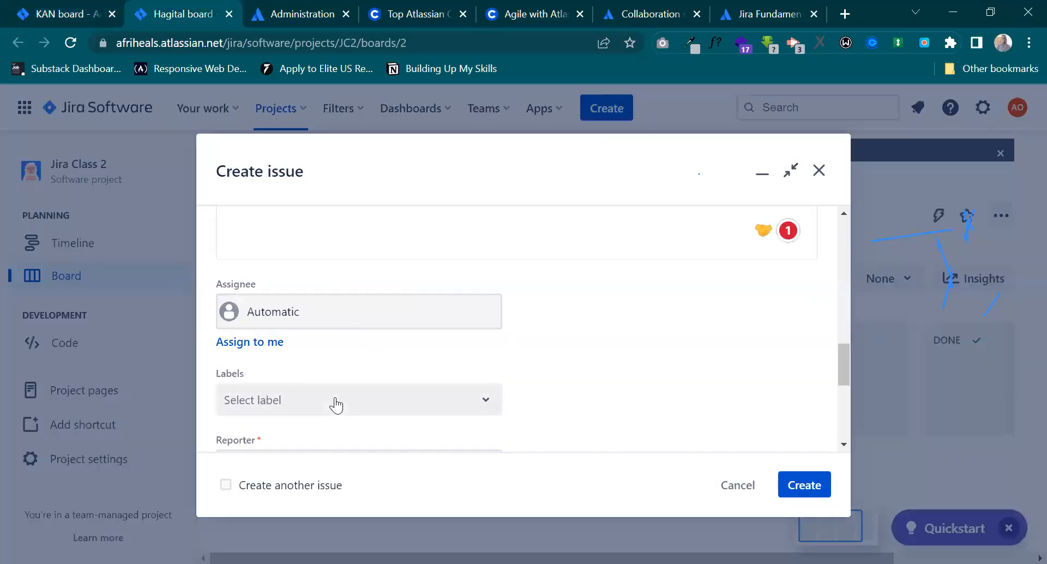
scroll(335, 404, up, 2)
scroll(335, 403, down, 6)
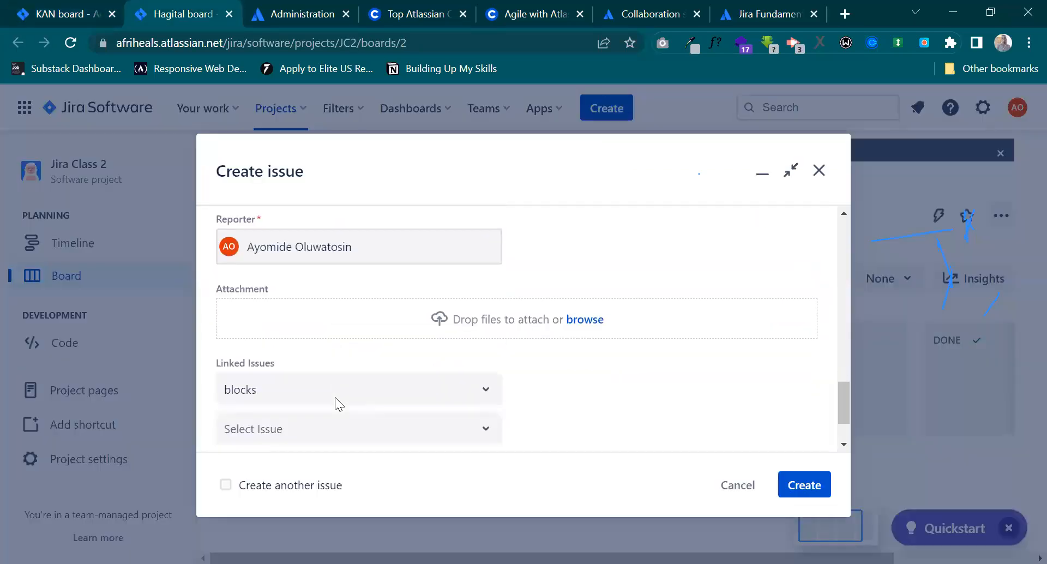
scroll(327, 393, up, 5)
scroll(310, 398, down, 4)
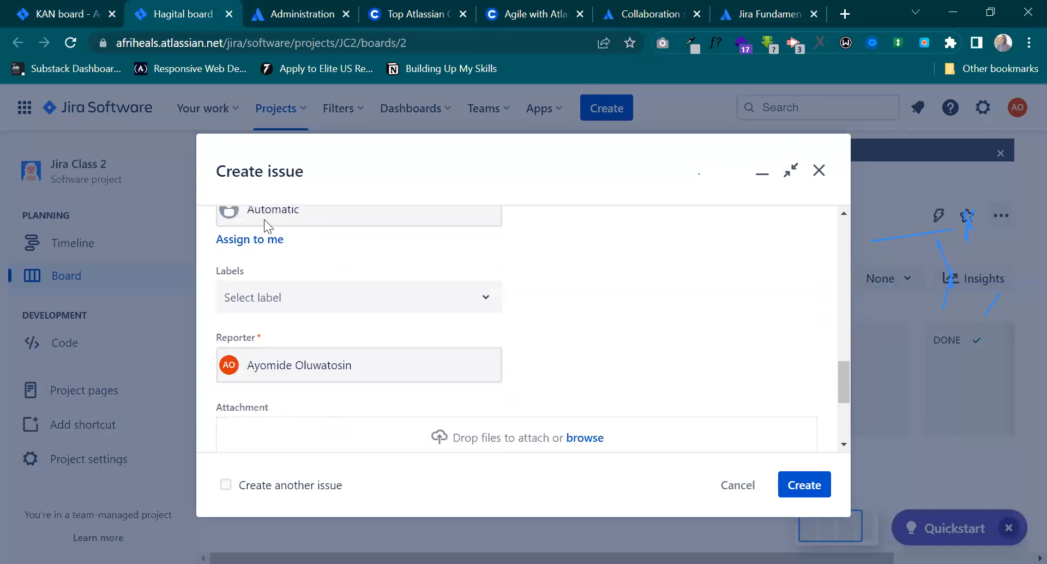
click(263, 232)
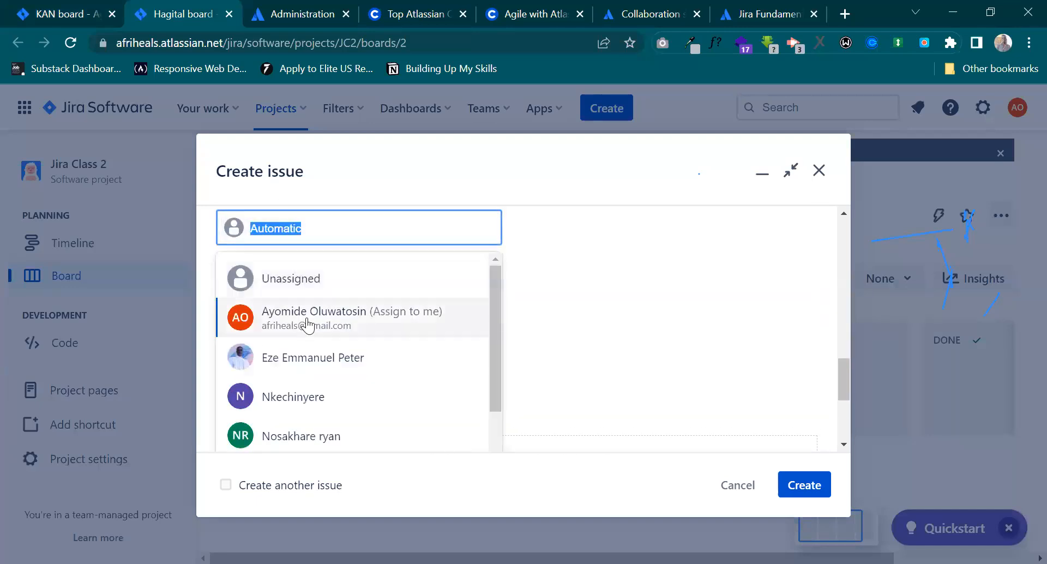
scroll(338, 374, down, 2)
click(308, 377)
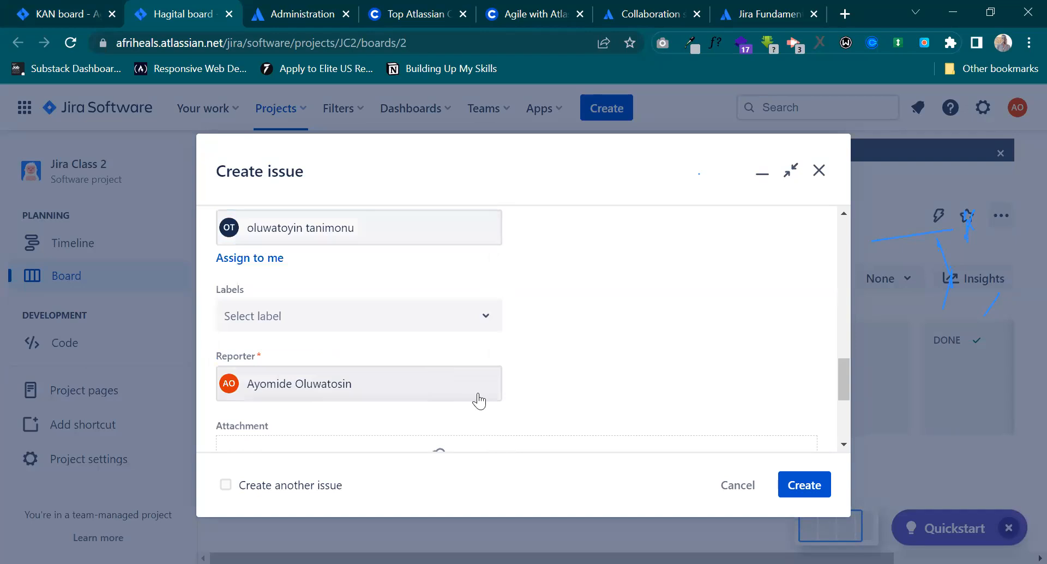
Check the remaining fields of the Gathering Information form, leaving the labels empty, and create the issue.
scroll(474, 392, down, 2)
click(365, 266)
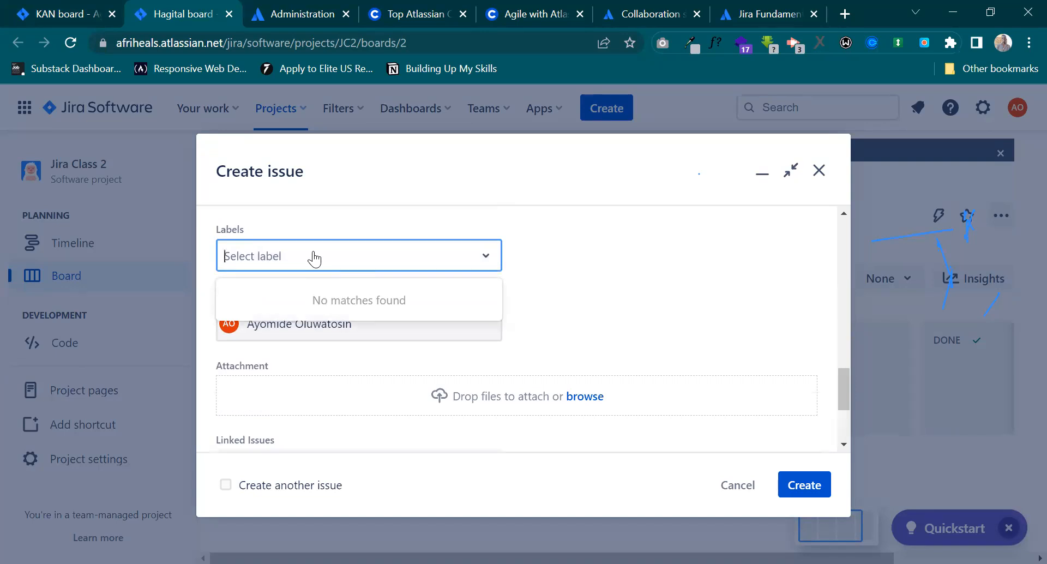
click(566, 322)
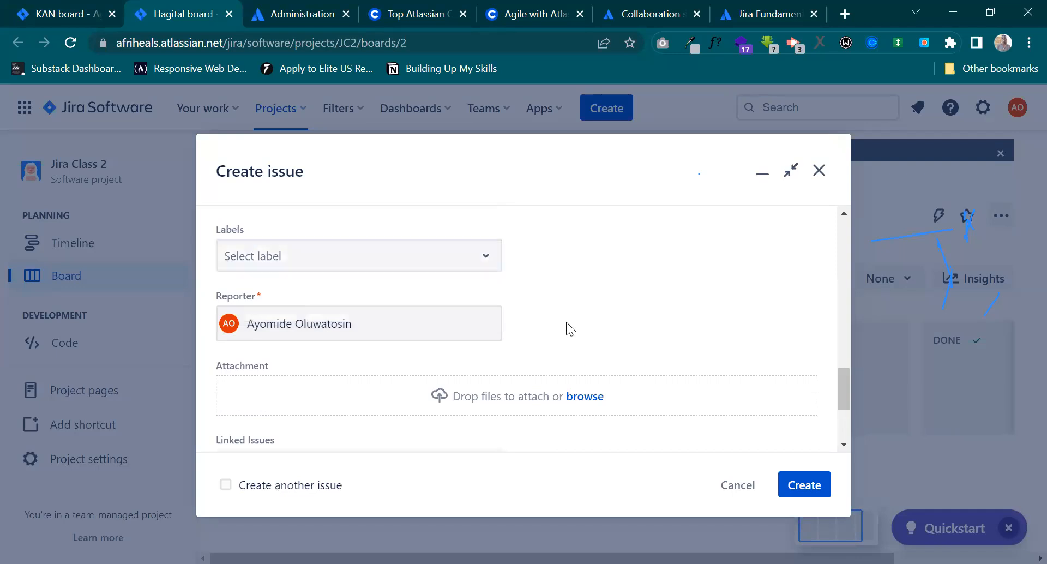
scroll(566, 322, down, 3)
scroll(458, 344, down, 1)
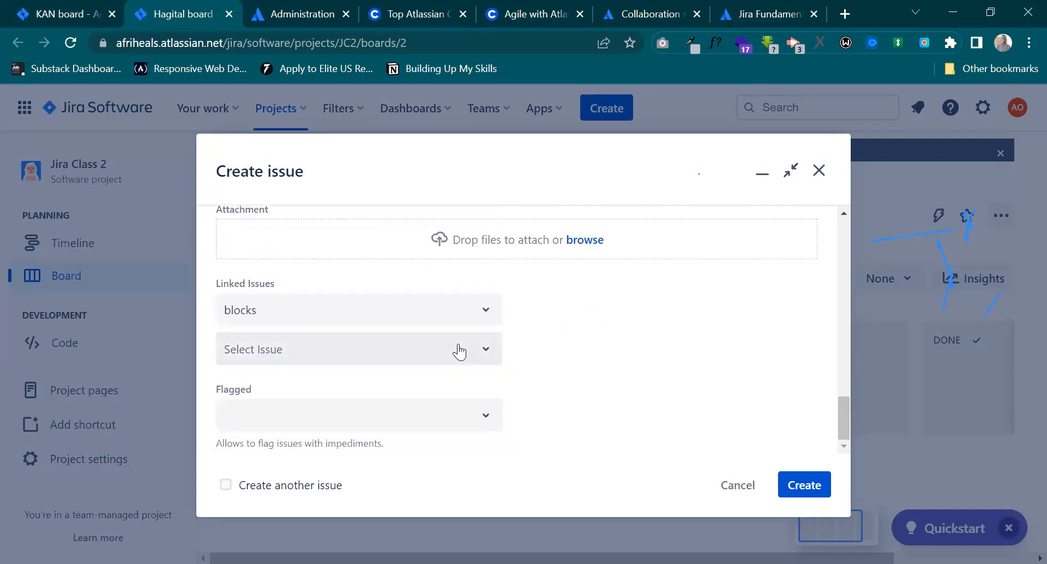
scroll(580, 299, up, 10)
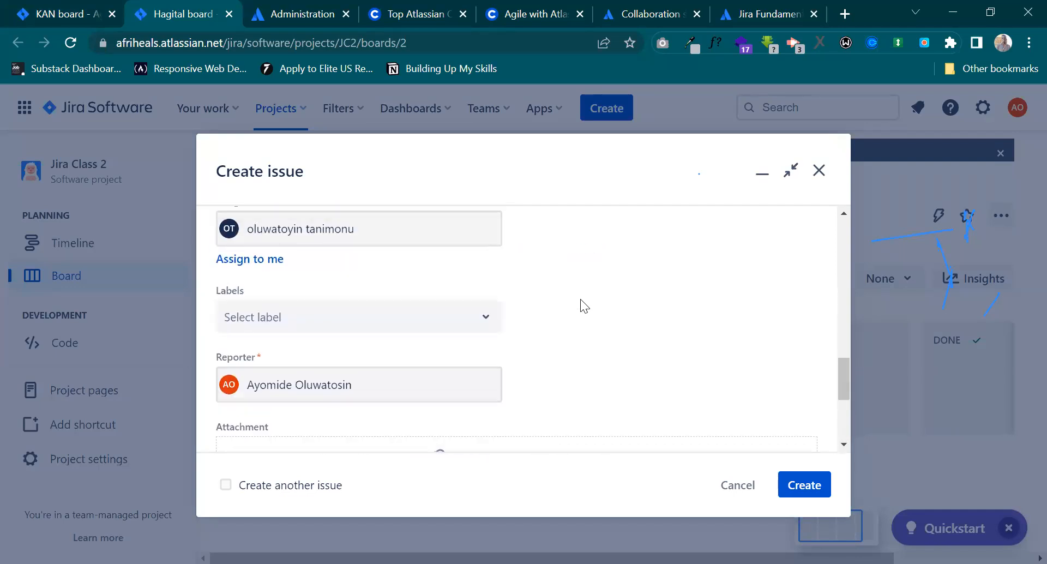
scroll(581, 304, up, 4)
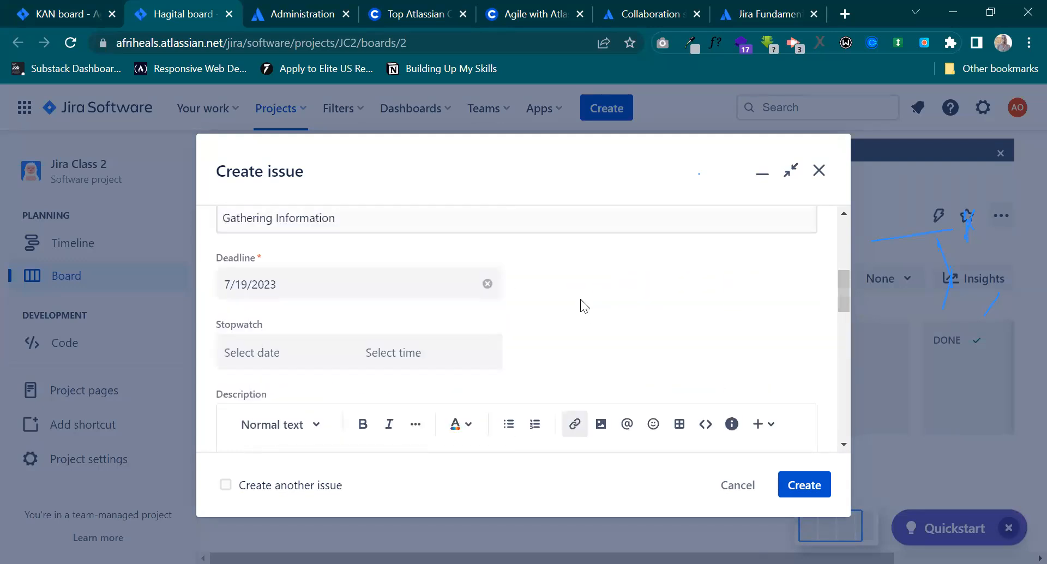
scroll(581, 301, down, 6)
scroll(581, 300, down, 3)
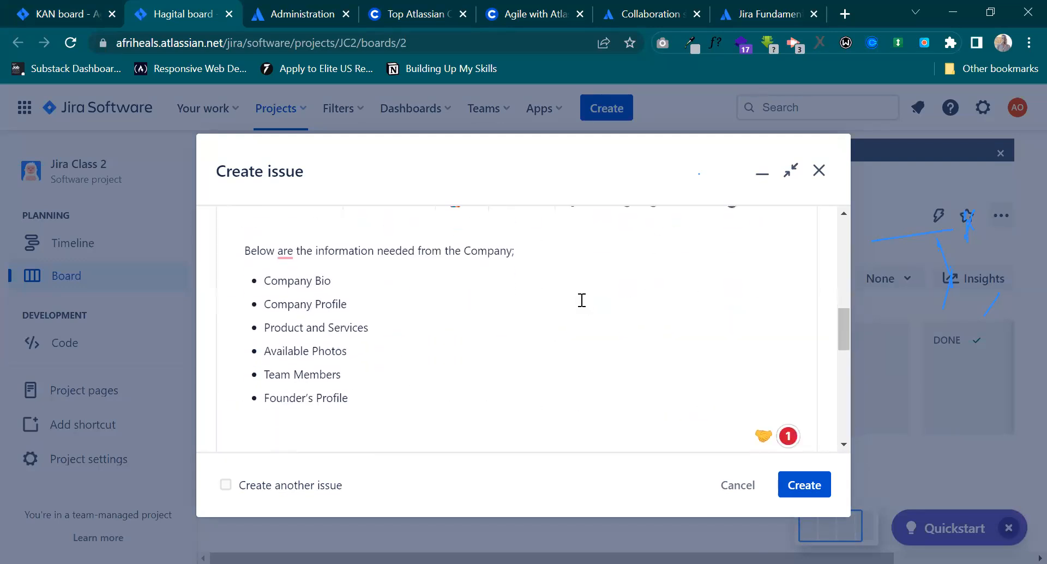
scroll(581, 300, up, 6)
scroll(582, 299, up, 4)
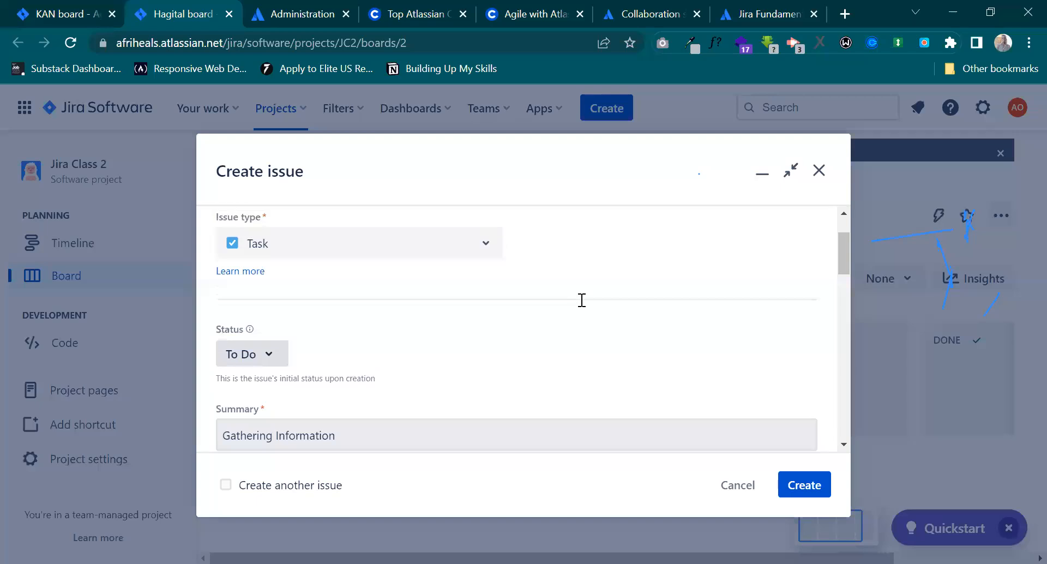
click(799, 492)
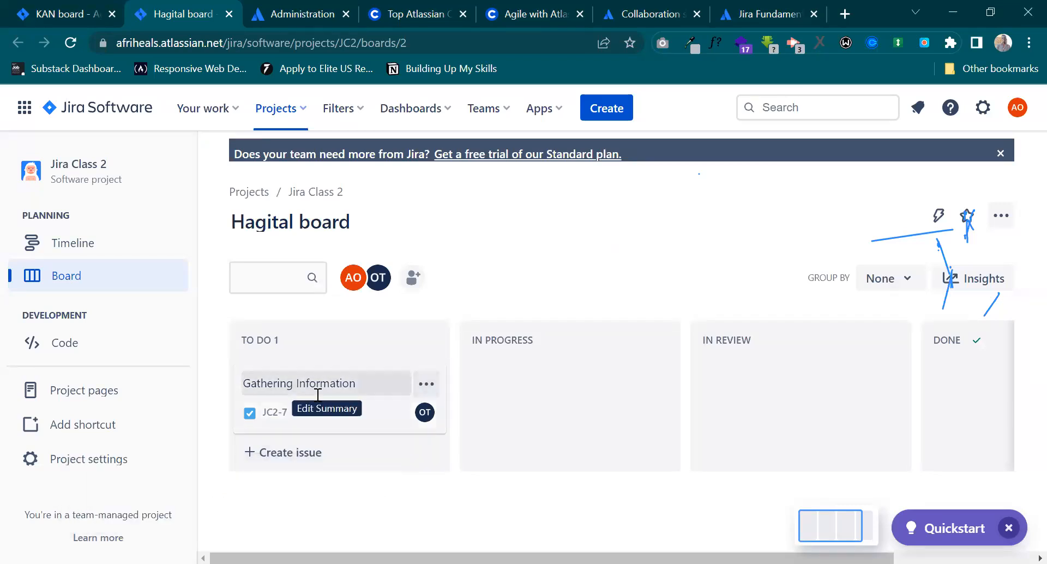
Post the copied comment mentioning the assignee on the new Gathering Information issue and close the issue.
click(286, 412)
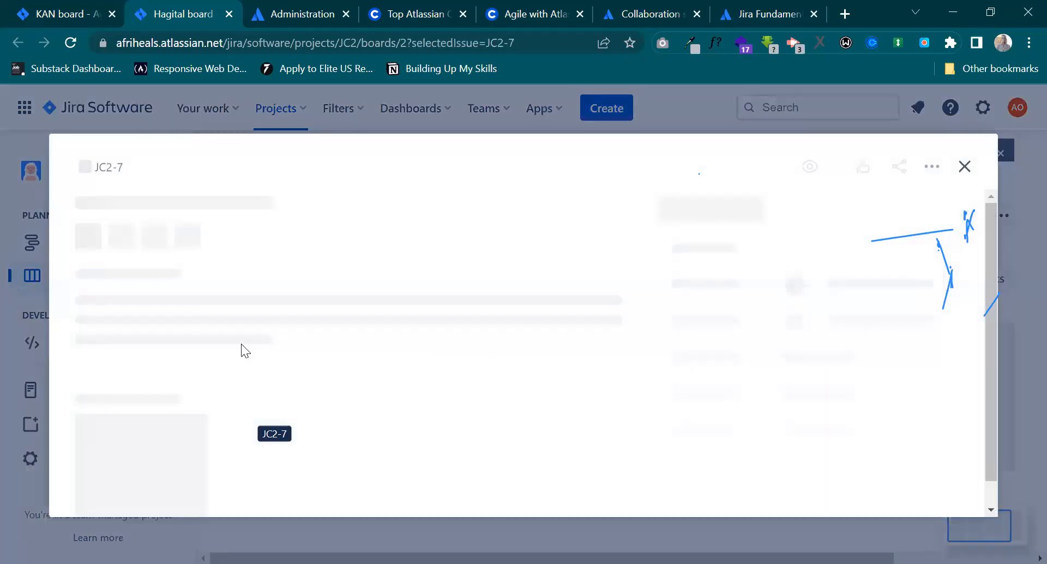
scroll(241, 344, down, 5)
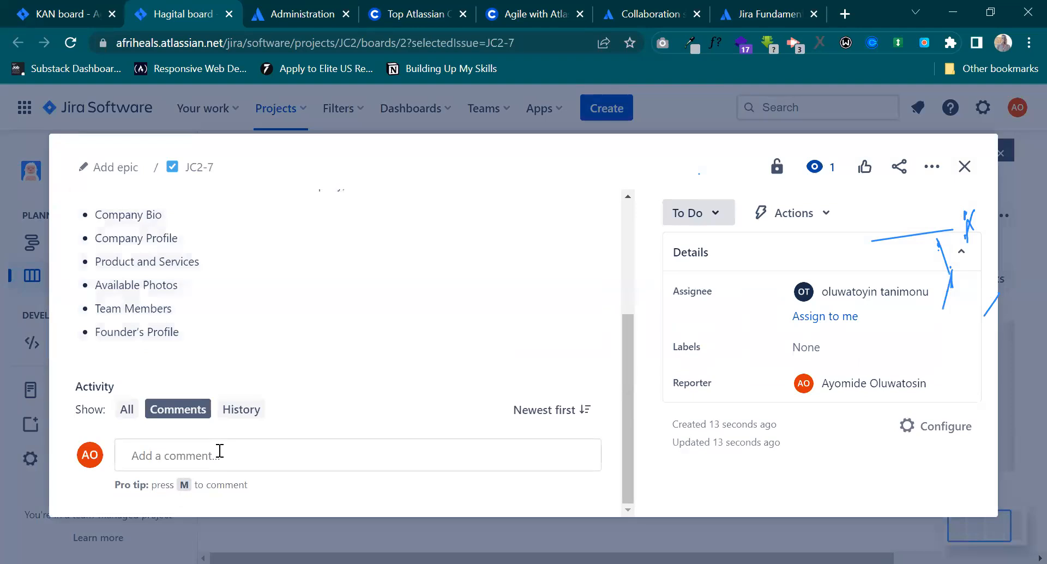
click(197, 456)
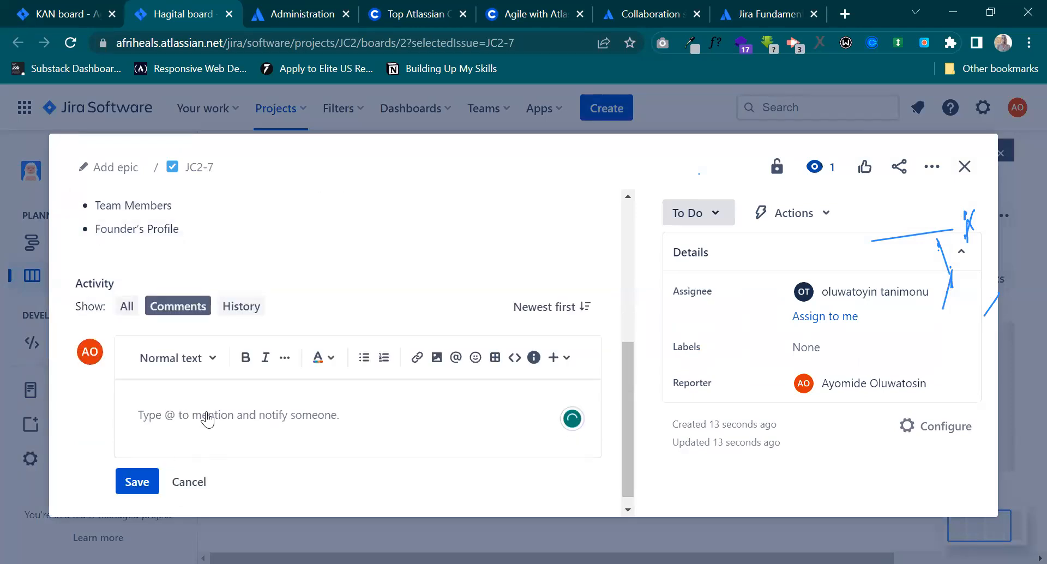
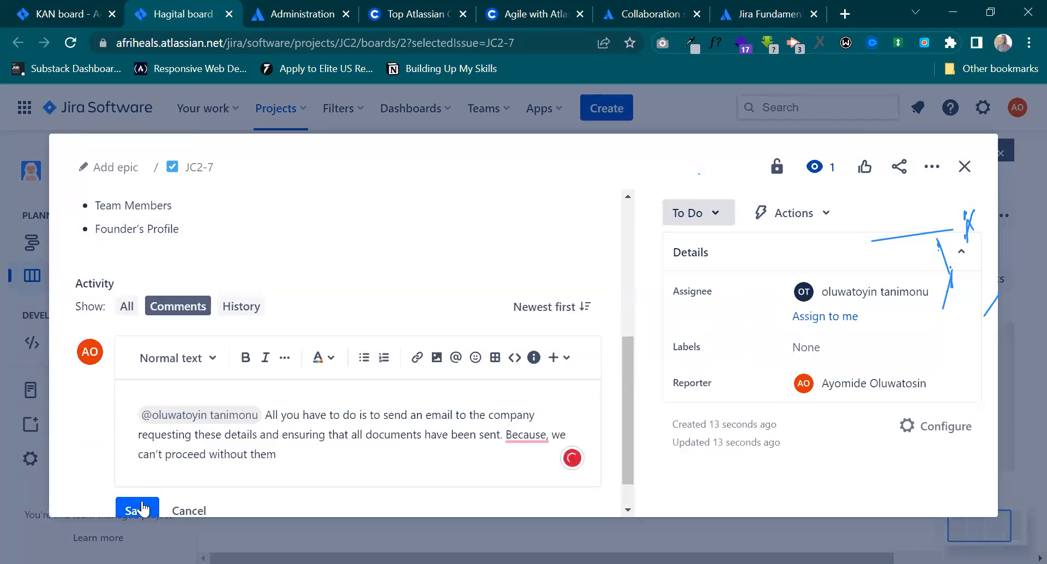
click(142, 509)
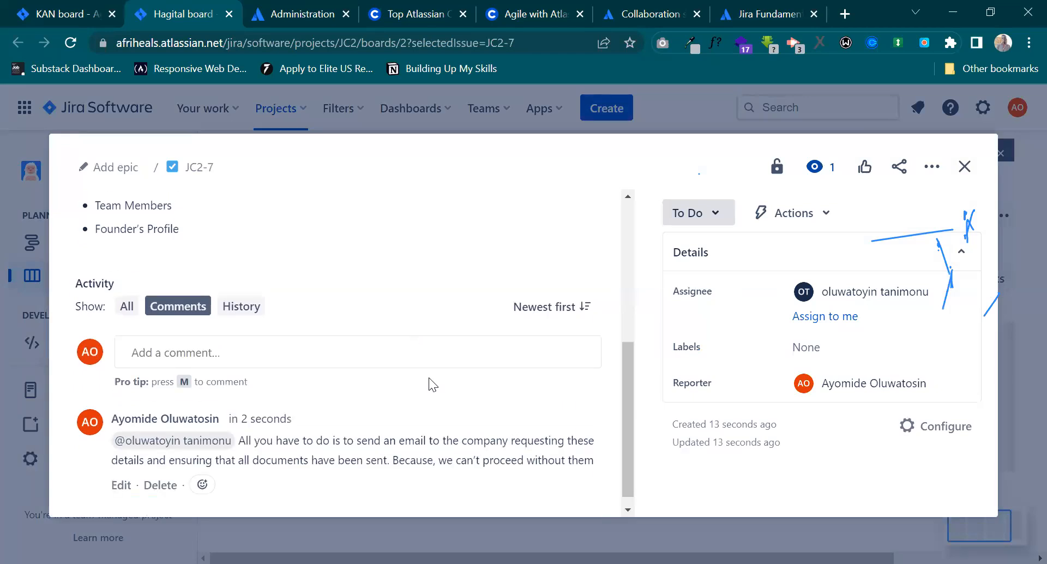
scroll(518, 288, up, 5)
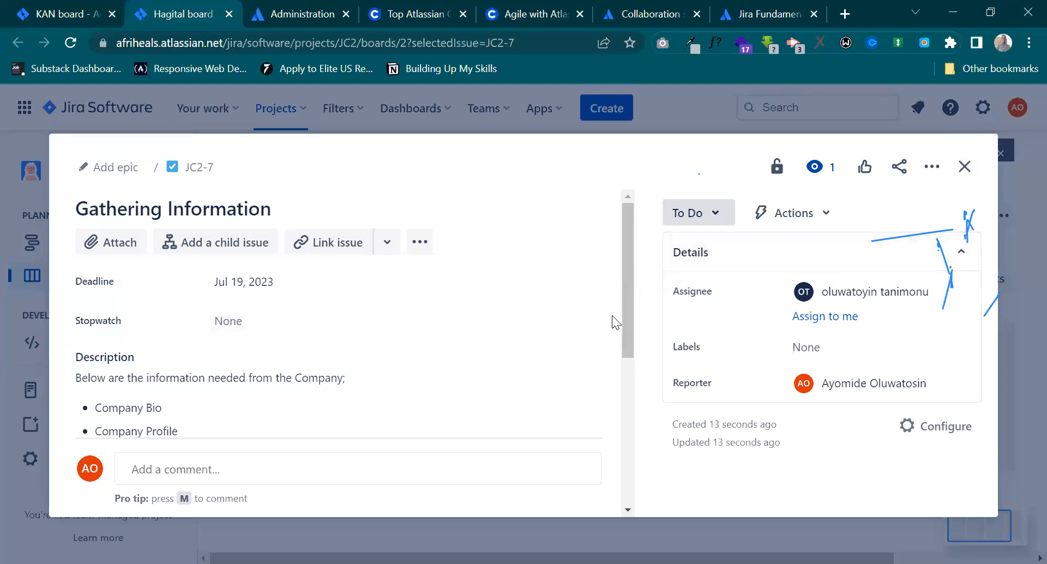
click(964, 166)
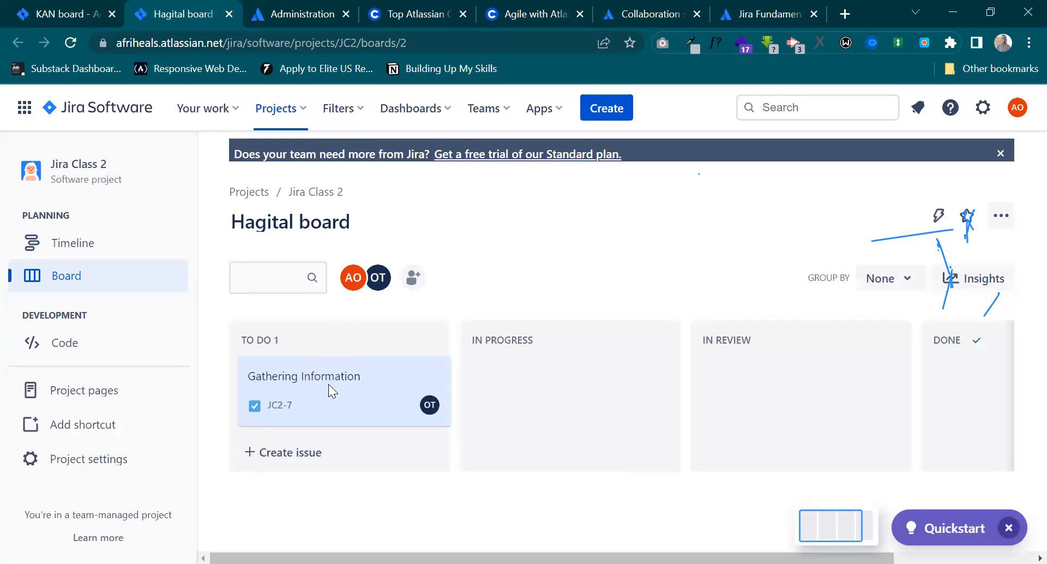
Move the Gathering Information card on the Hagital board from To Do to In Progress.
click(334, 412)
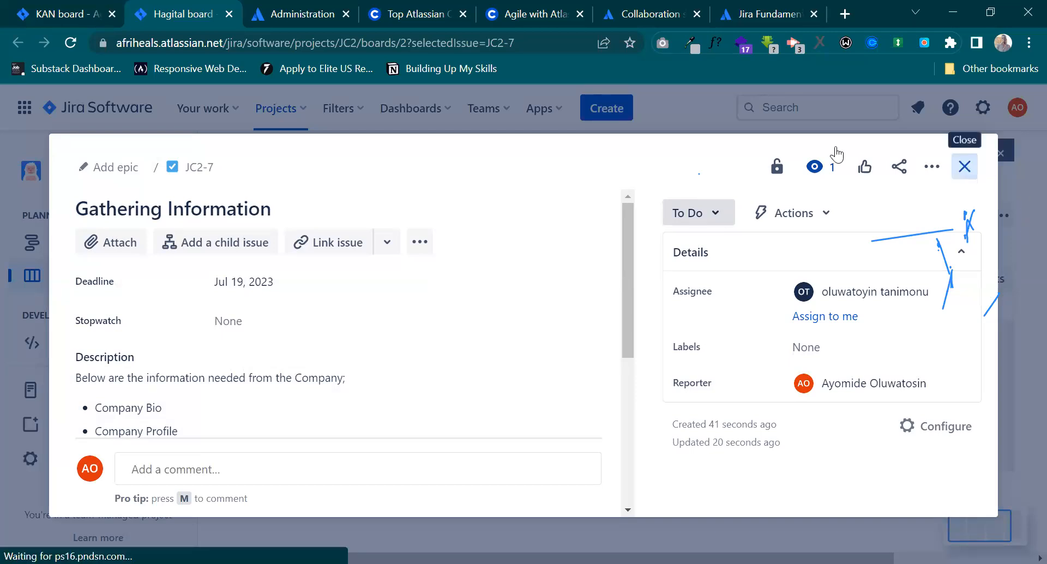
key(Escape)
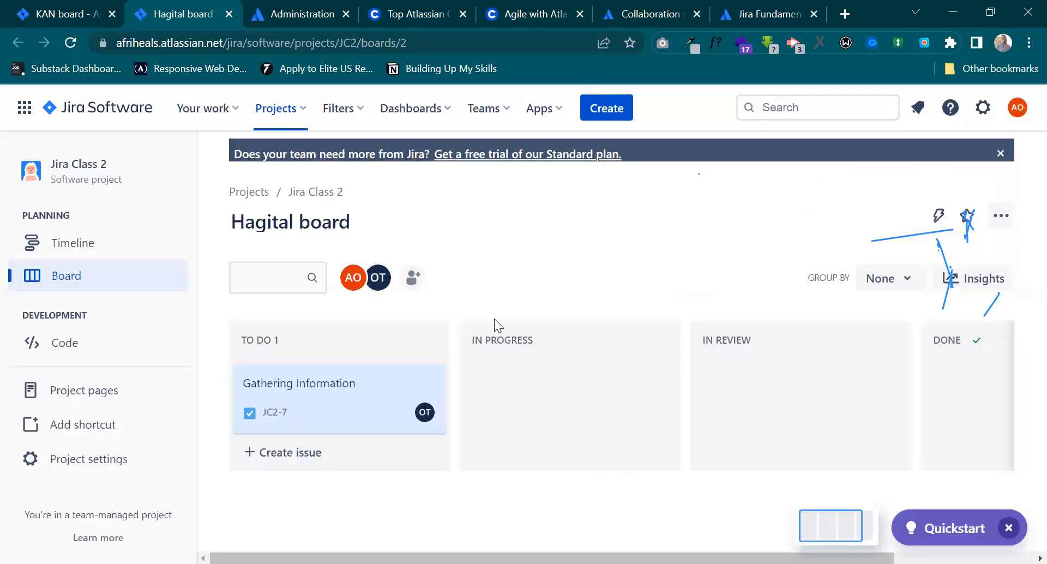
drag(327, 411, 530, 375)
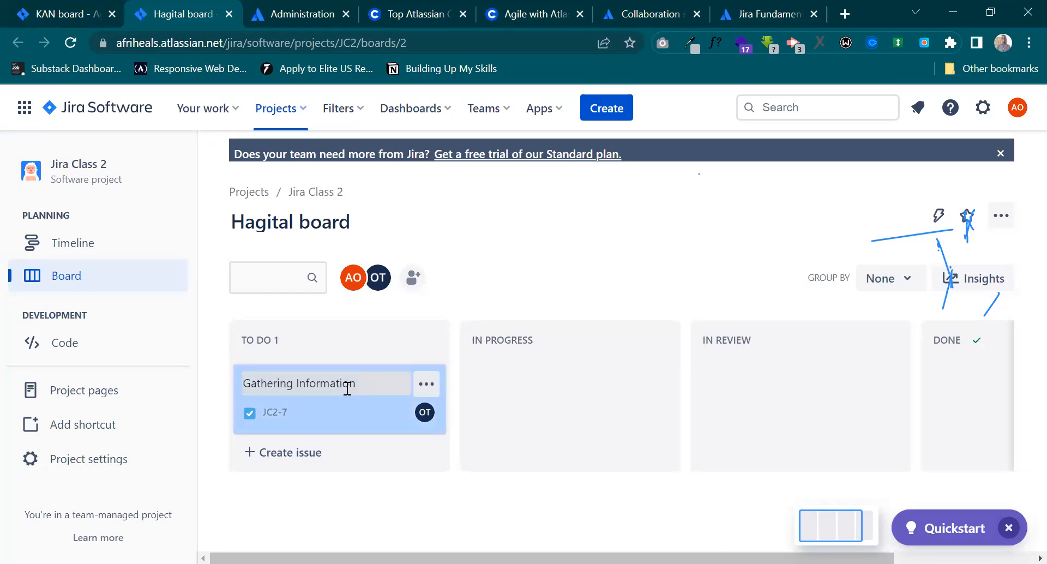
Review the details of the Gathering Information issue and the statuses available for it, keeping it at To Do.
click(355, 412)
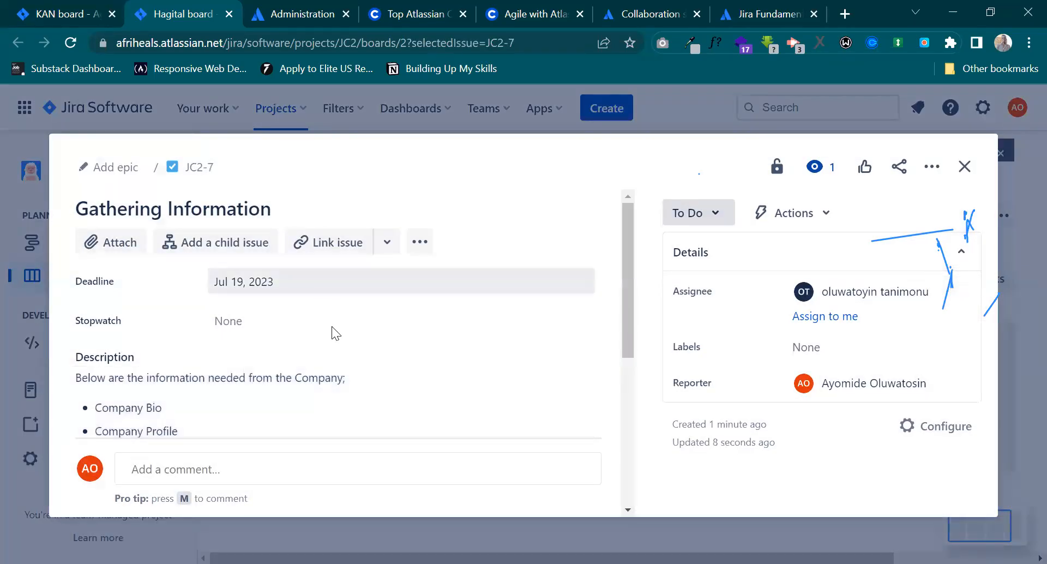
scroll(332, 328, down, 3)
scroll(333, 328, down, 1)
scroll(496, 283, up, 5)
click(717, 217)
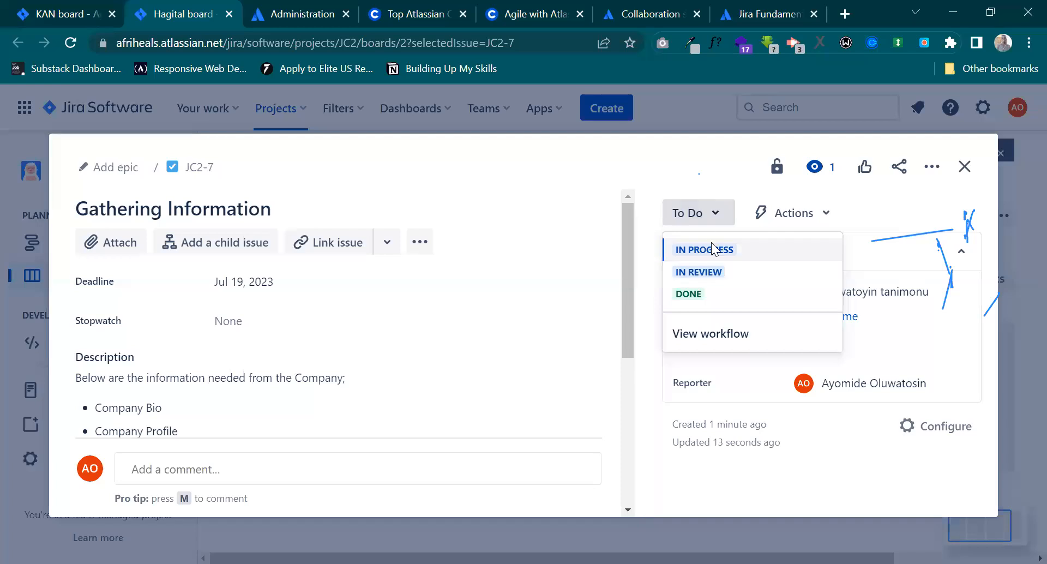
click(714, 180)
click(969, 171)
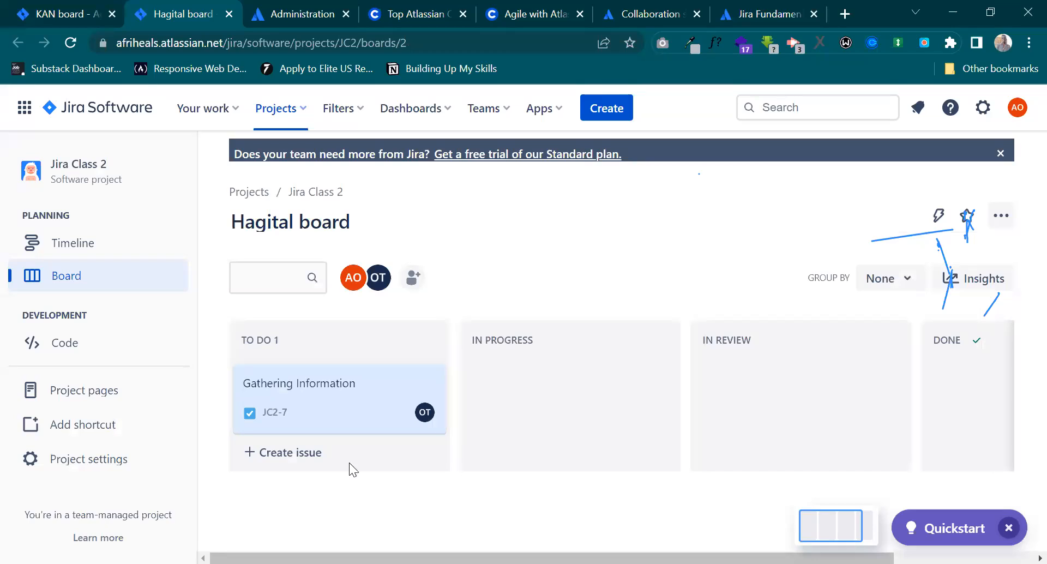
Reopen the Gathering Information issue to examine its description and comment, and return to the board.
click(361, 414)
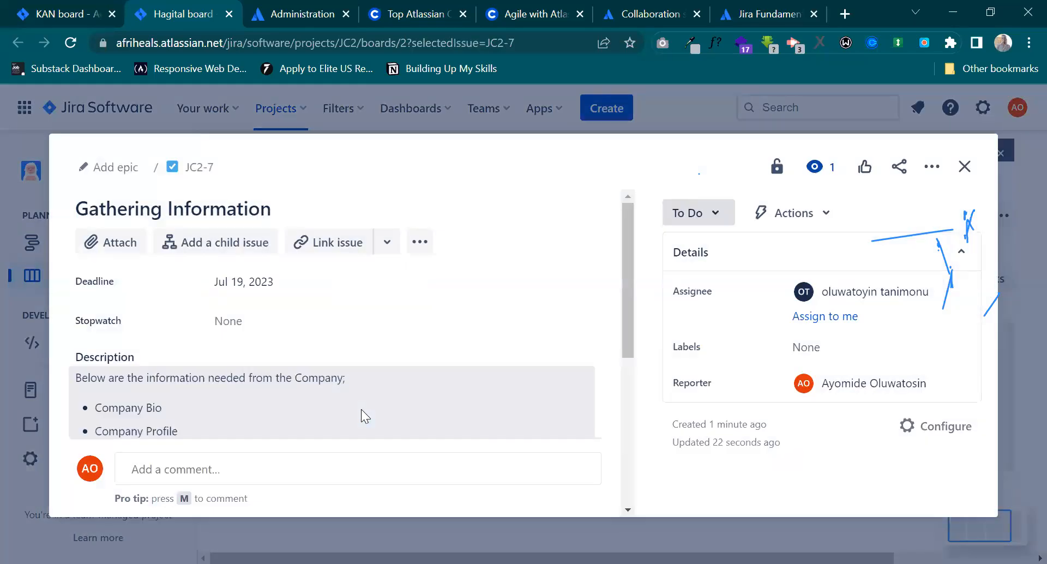
scroll(361, 416, down, 5)
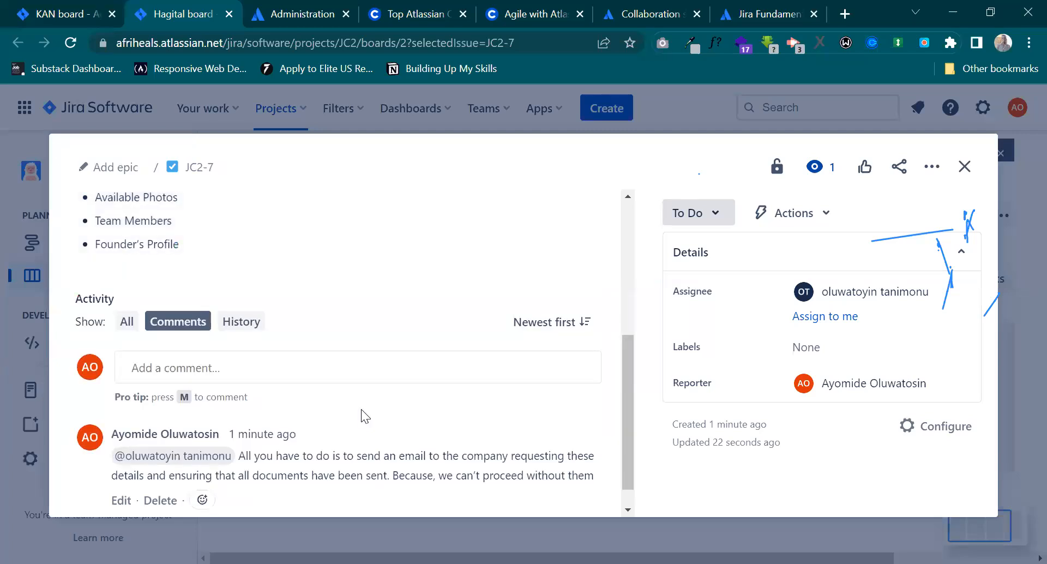
scroll(361, 416, up, 5)
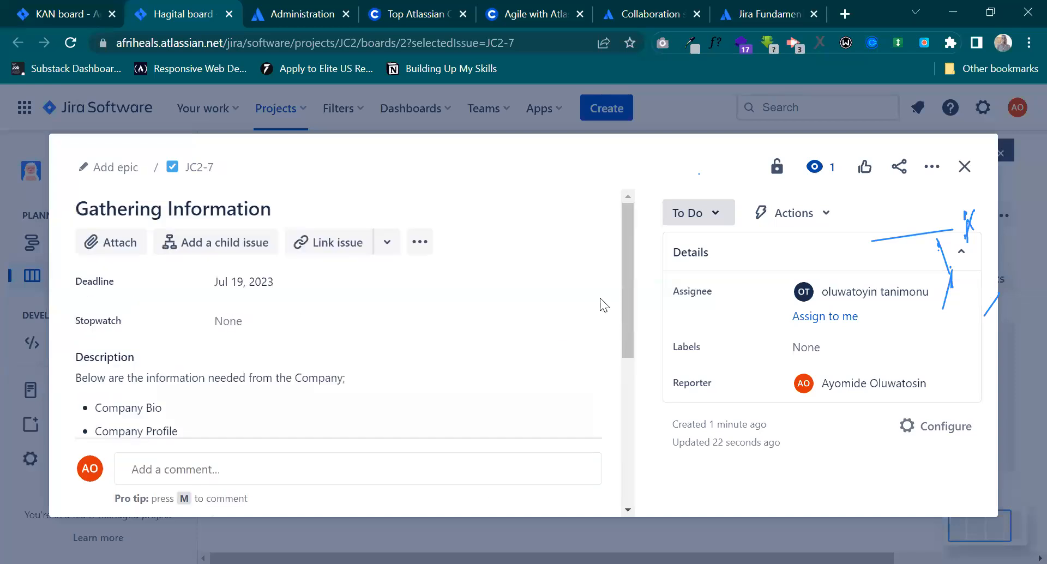
click(969, 168)
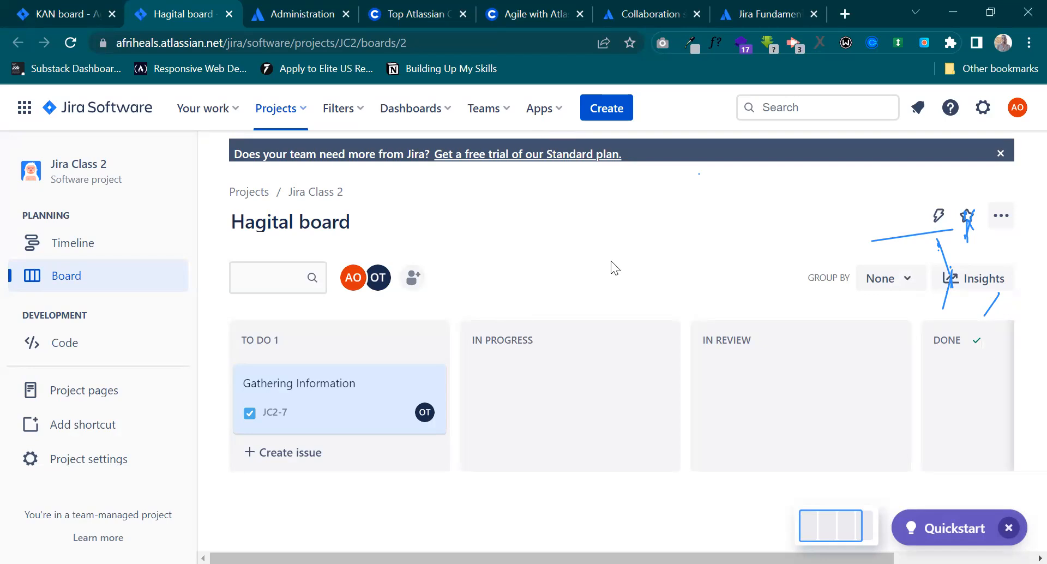
click(1017, 108)
click(1017, 113)
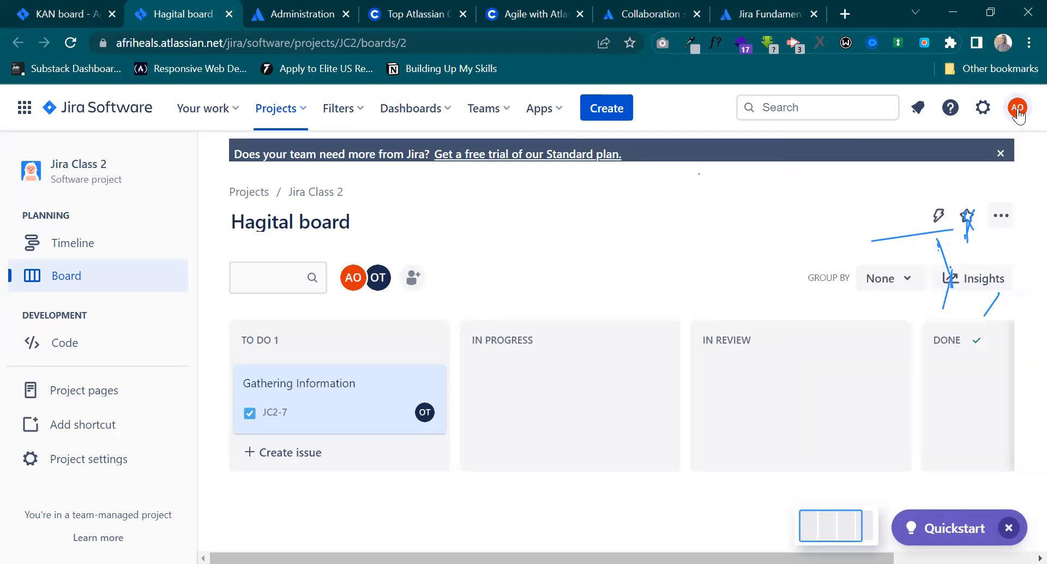
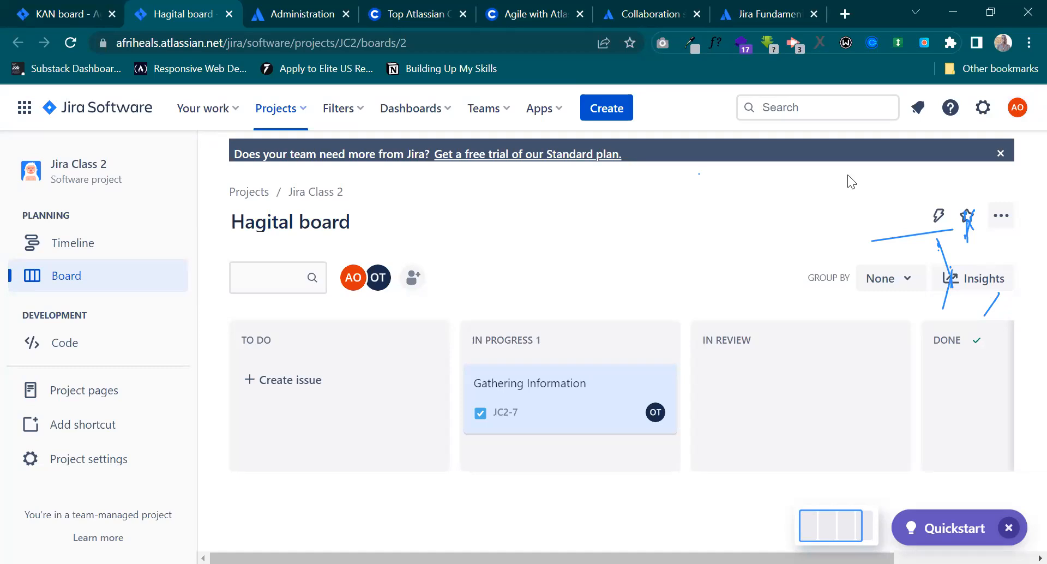
Reopen the Gathering Information issue, examine its description and the assignee's reply comment, and return to the board.
click(556, 394)
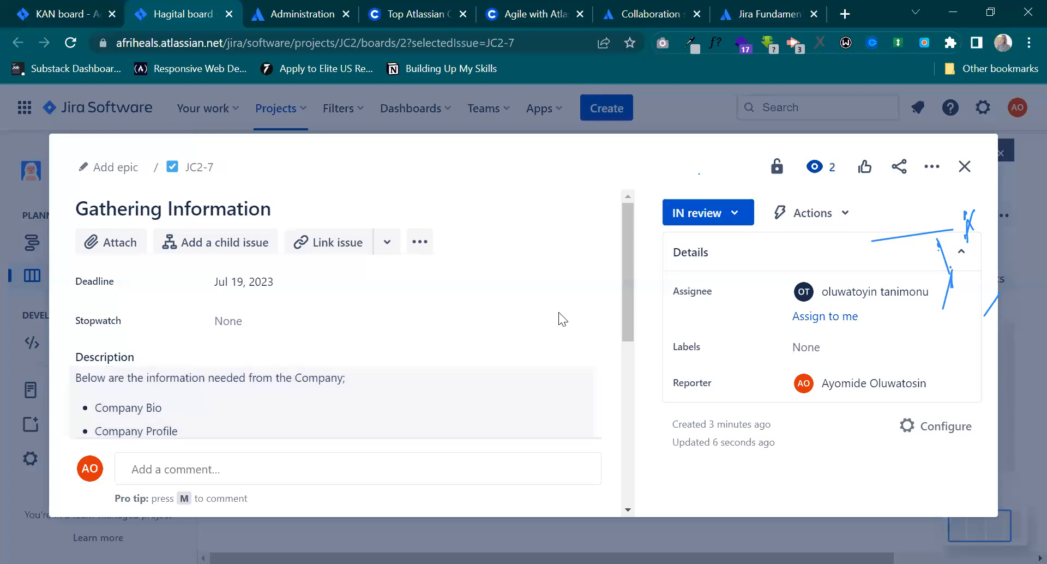
scroll(558, 312, down, 7)
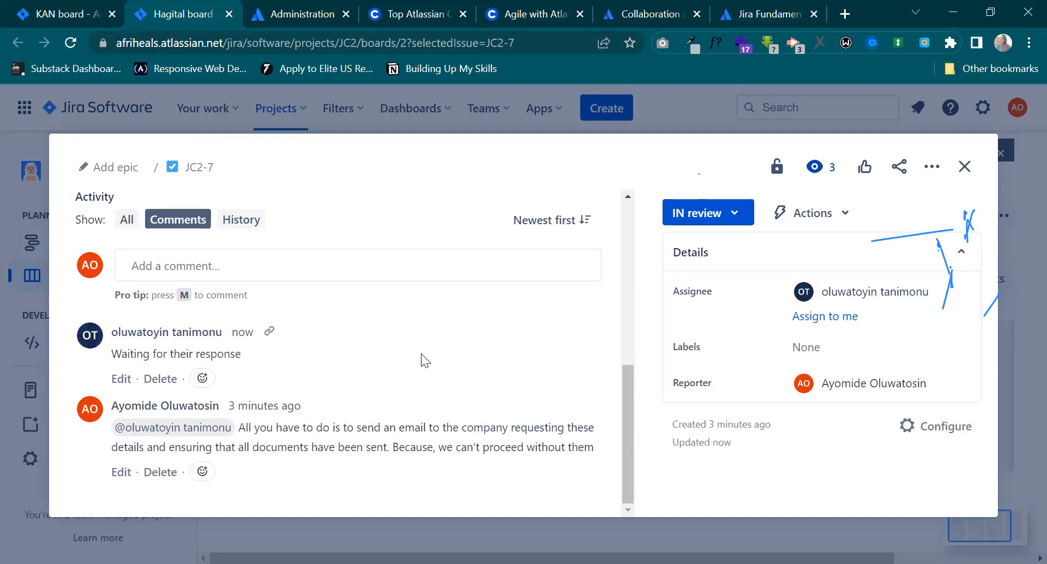
drag(113, 352, 242, 358)
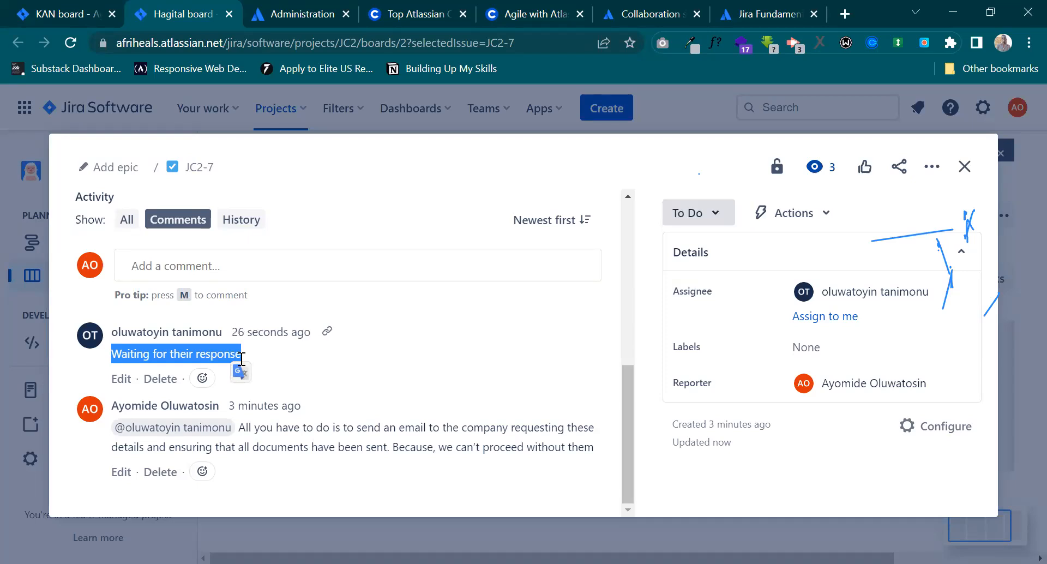
click(377, 352)
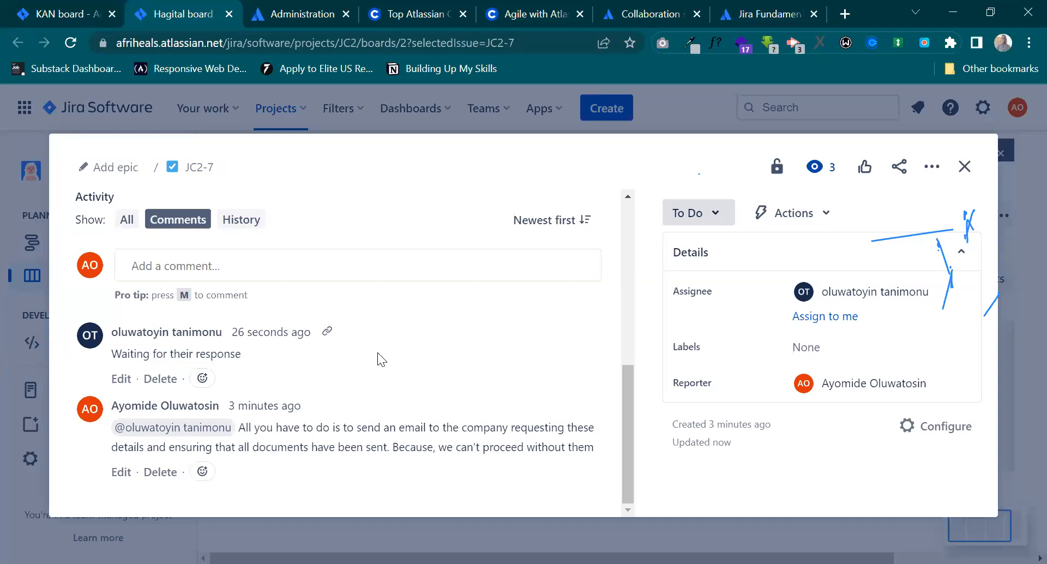
scroll(378, 352, up, 4)
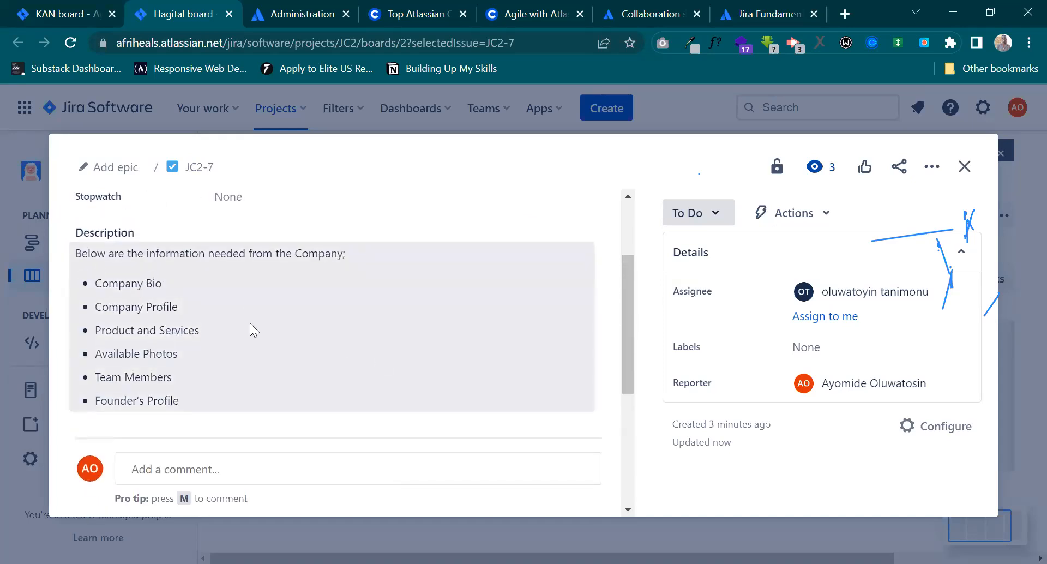
scroll(250, 323, down, 3)
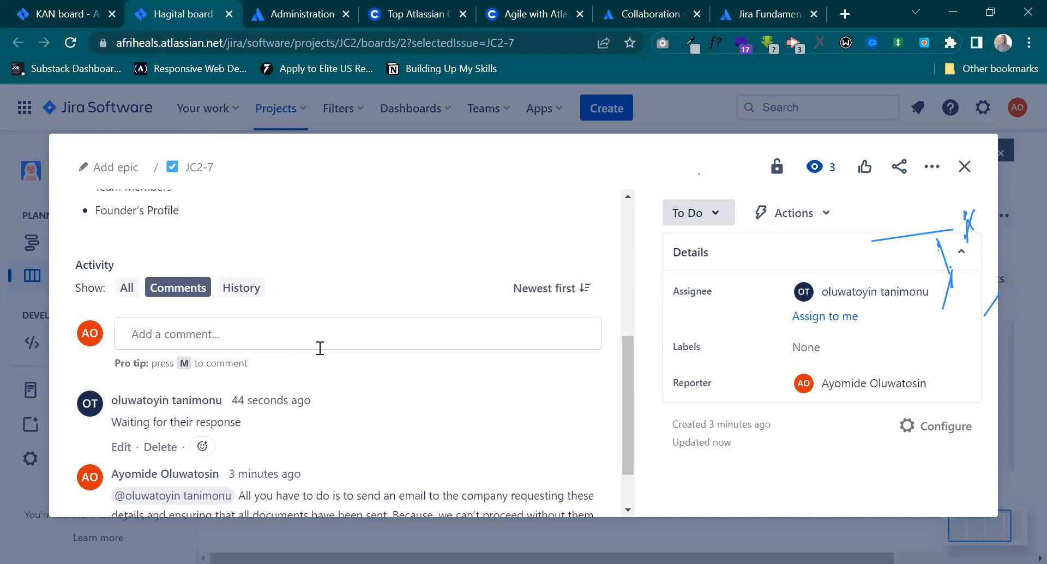
scroll(320, 347, up, 5)
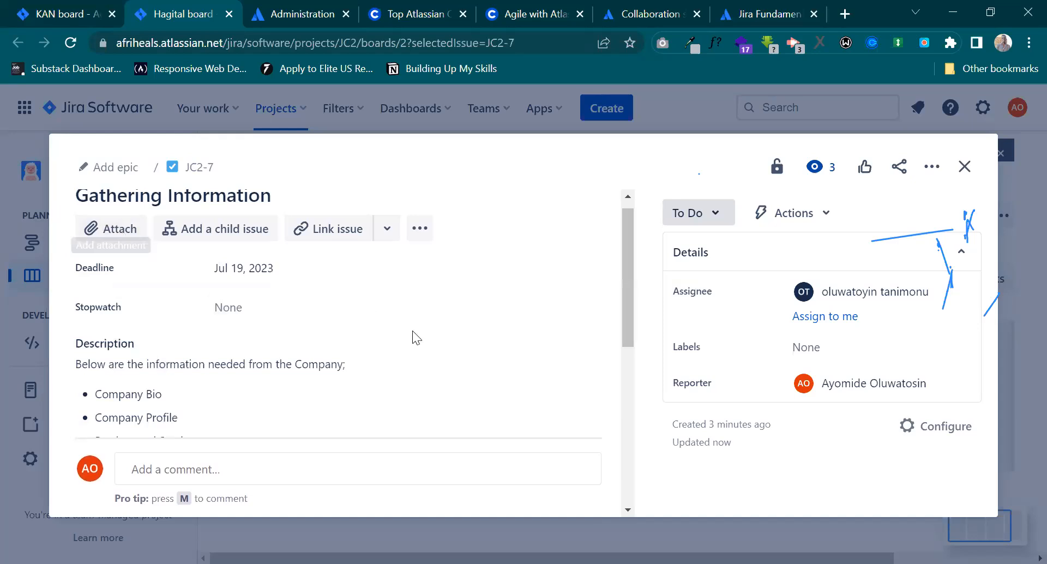
scroll(412, 330, down, 5)
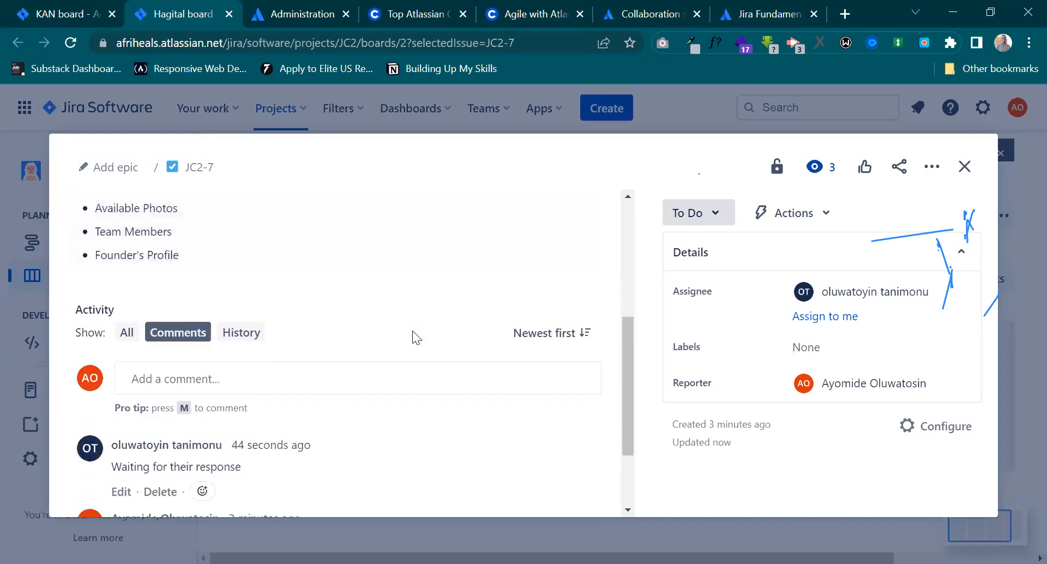
scroll(412, 330, up, 2)
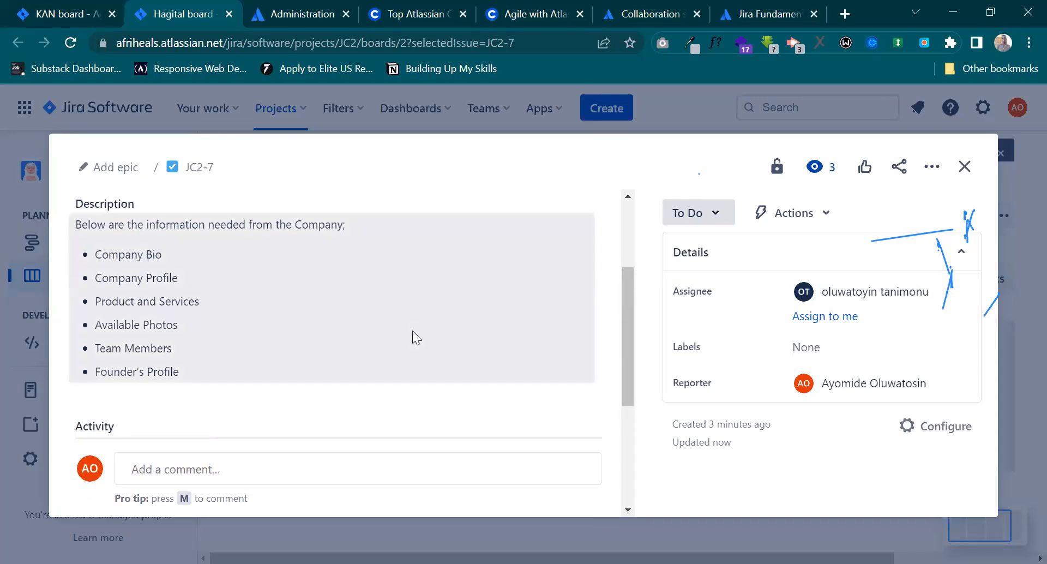
scroll(412, 330, down, 3)
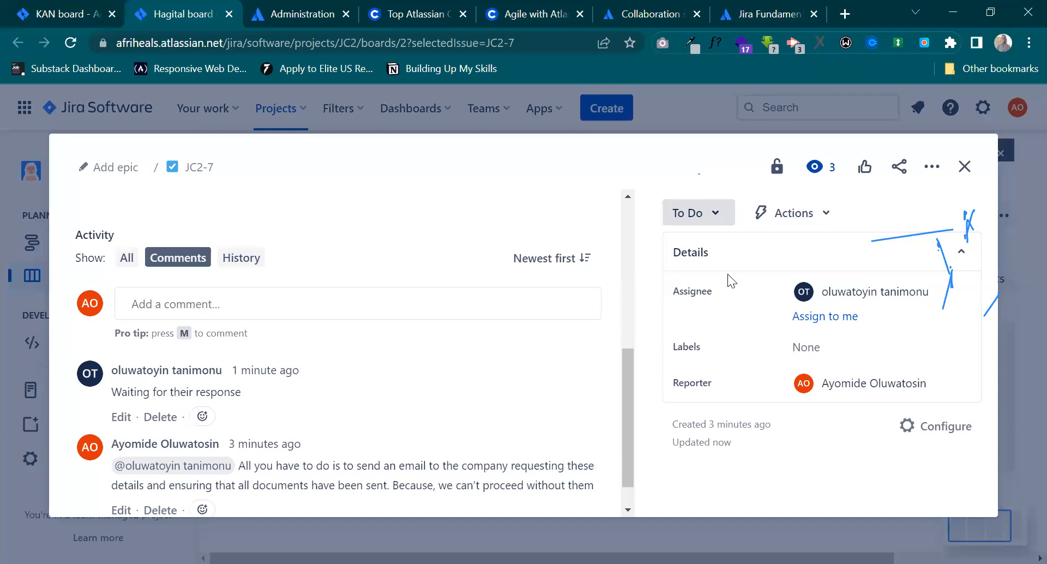
click(964, 167)
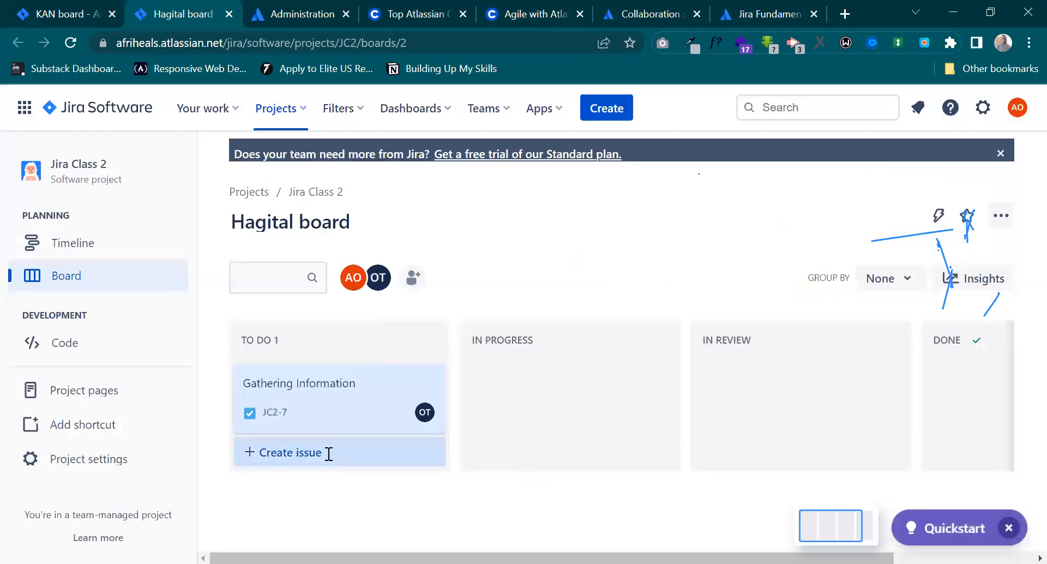
Start a new issue in the To Do column with the summary "Prepare content for the website".
click(325, 452)
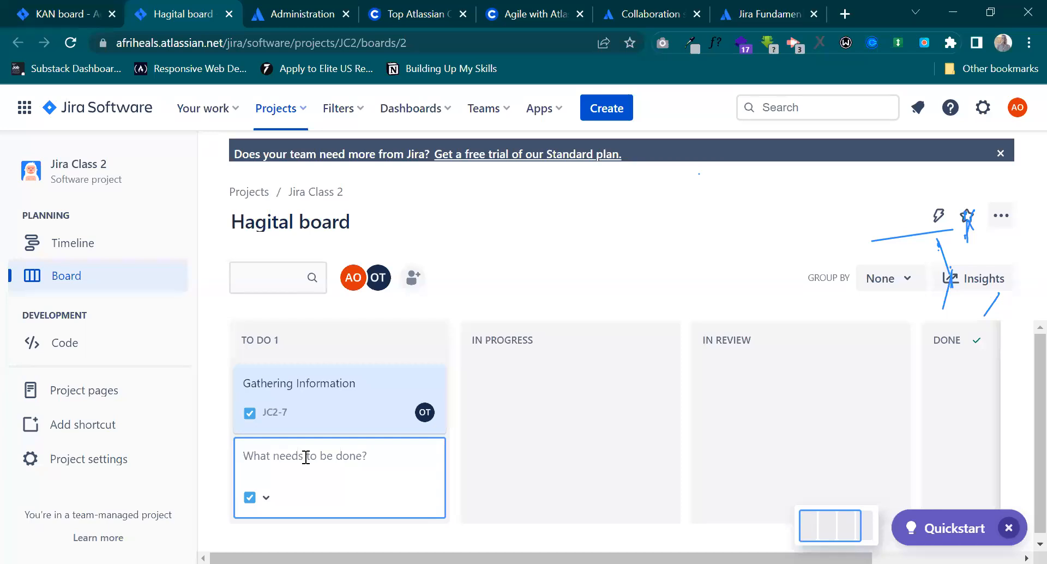
text(PRe)
key(BackSpace)
key(BackSpace)
text(repare)
text(content for the w)
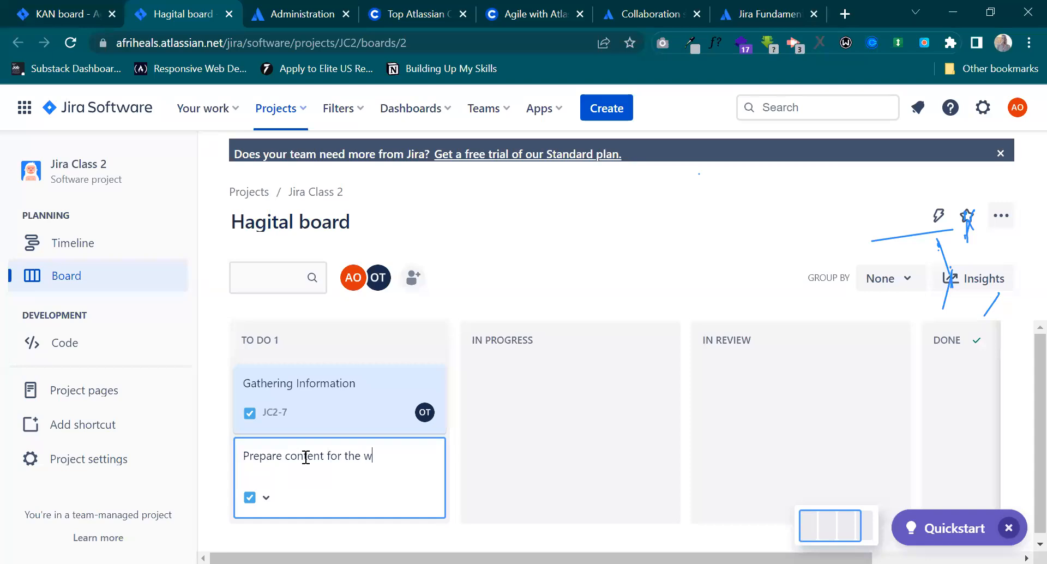
text(ebsite)
Open hagitalconsulting.com in a new browser tab and highlight the header text and tagline on its homepage.
click(844, 14)
text(ha)
key(Return)
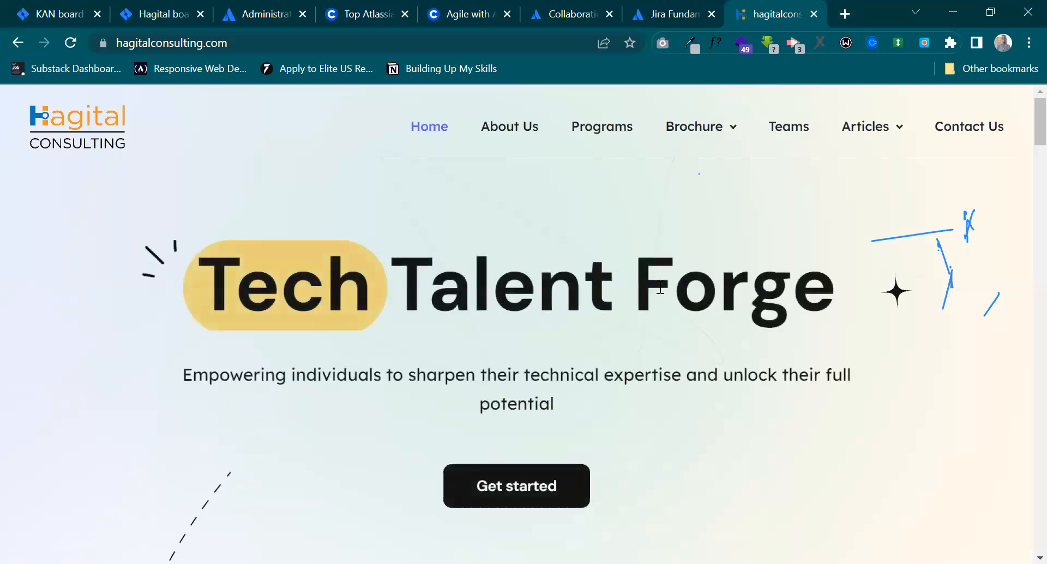
drag(219, 299, 852, 362)
click(523, 349)
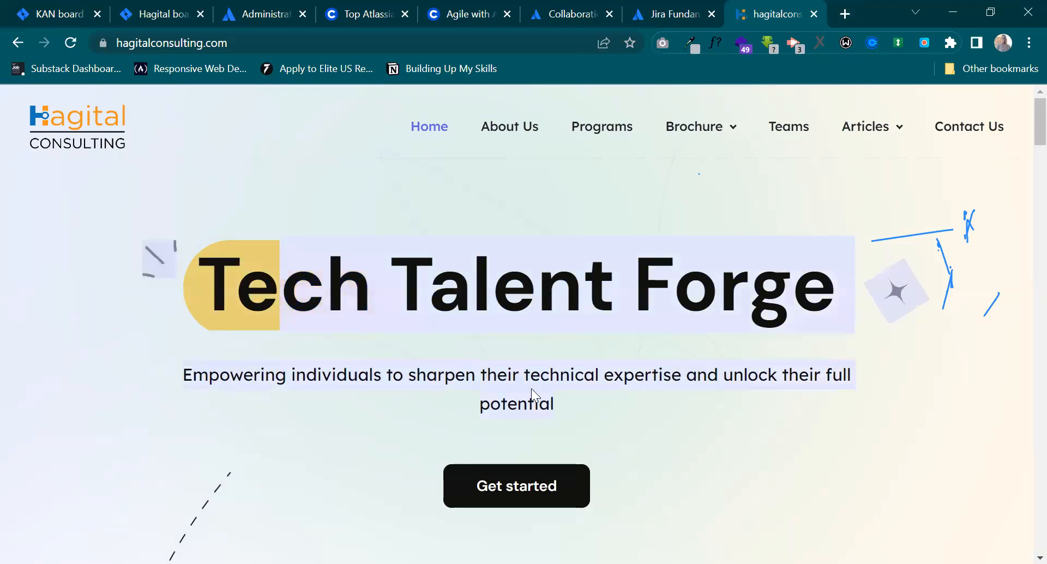
Look through the homepage's content sections down to the testimonials, and return to the Hagital board.
scroll(567, 397, down, 1)
scroll(567, 397, down, 6)
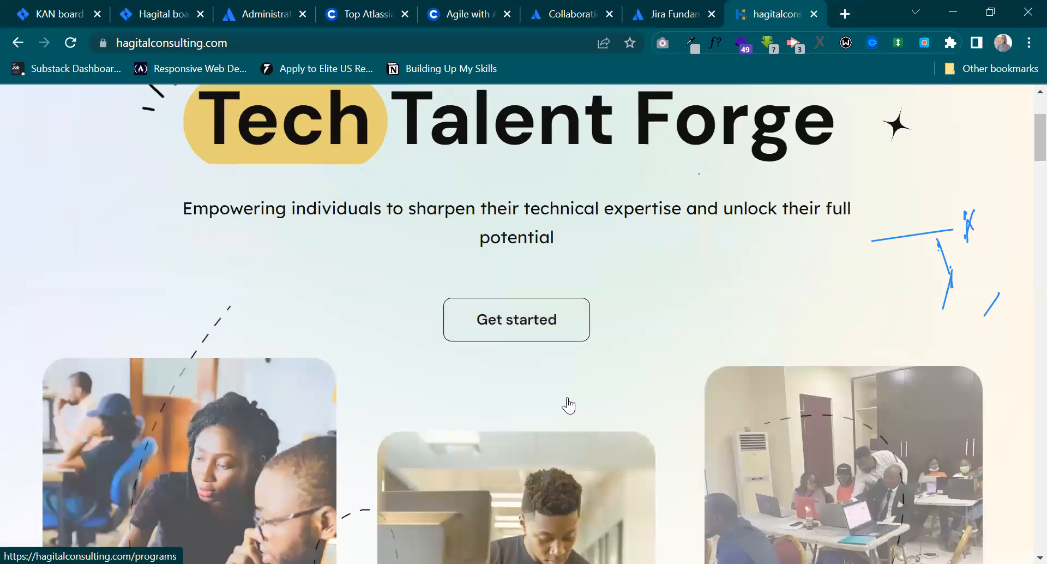
scroll(567, 397, down, 8)
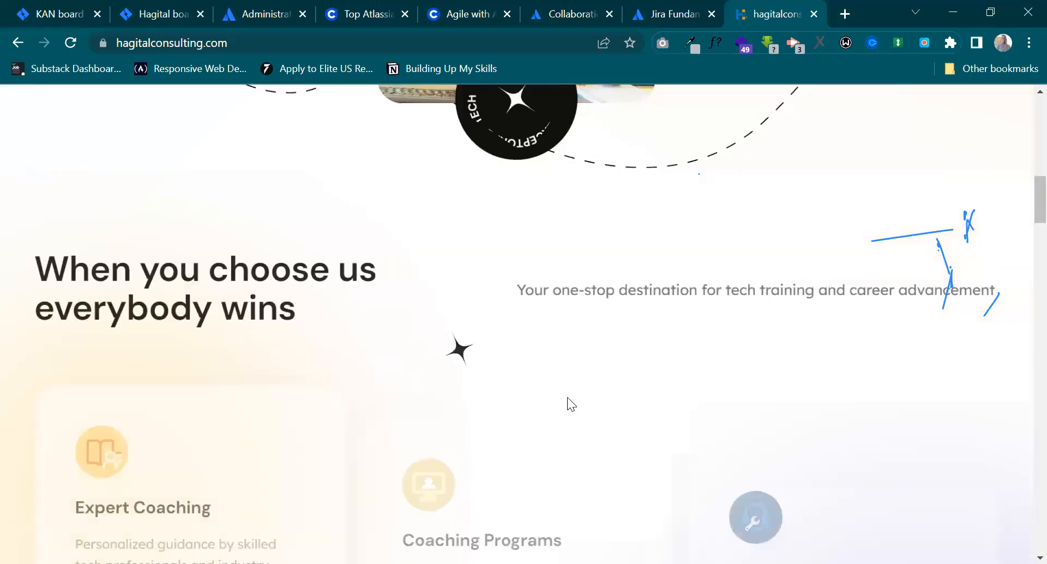
scroll(567, 404, down, 5)
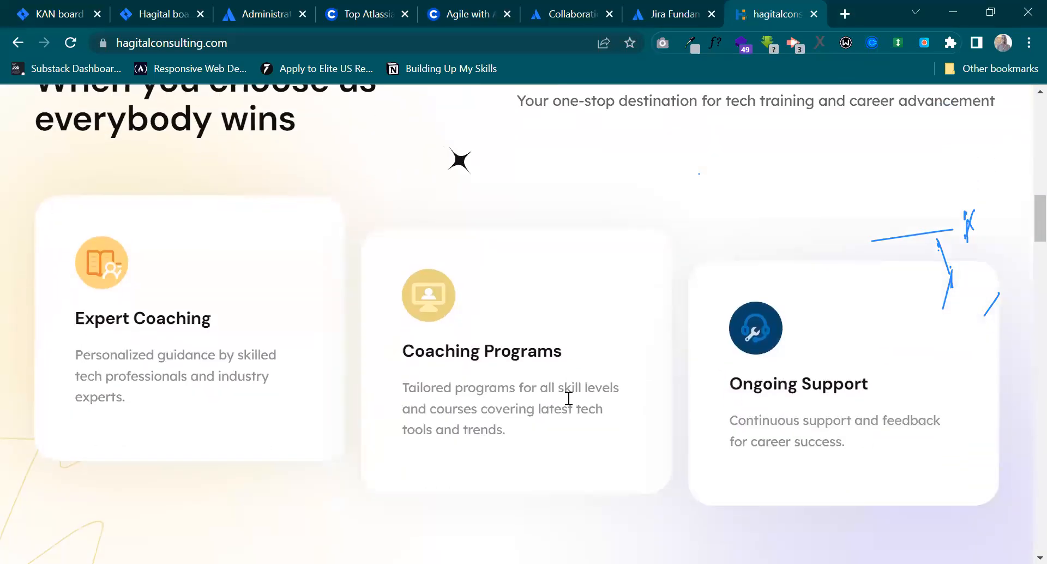
scroll(569, 398, down, 12)
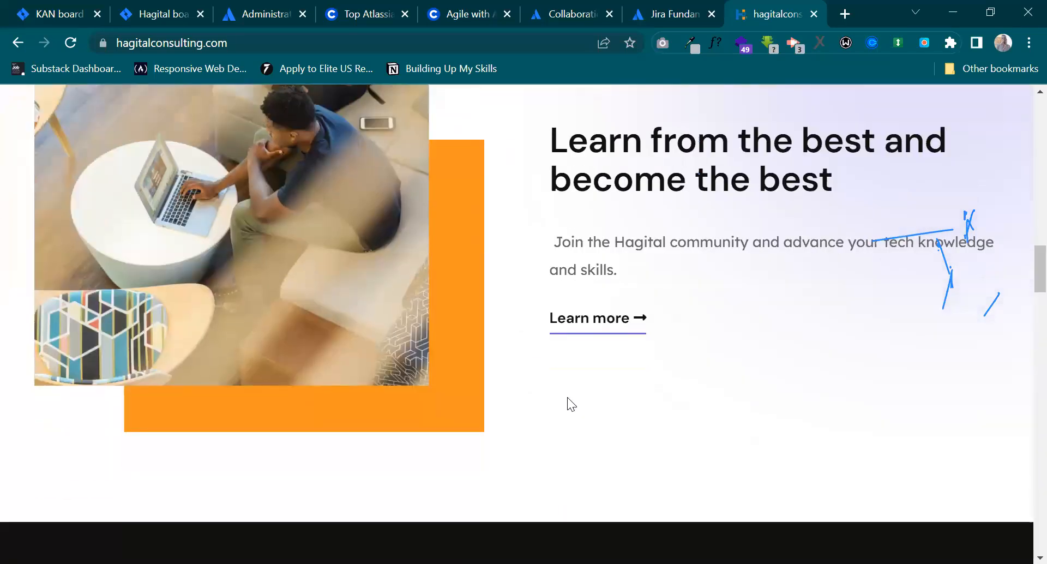
scroll(569, 398, down, 10)
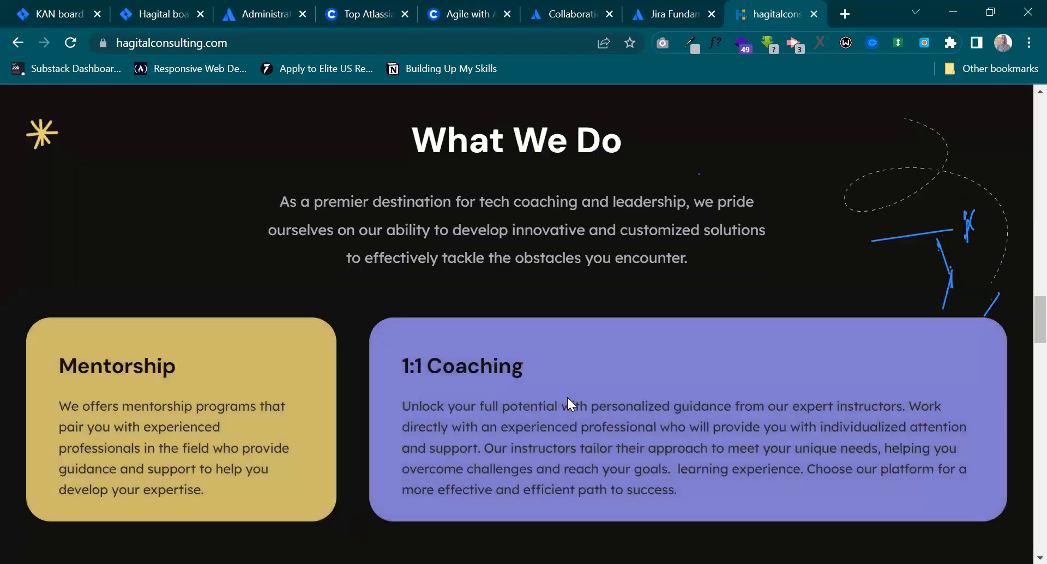
scroll(568, 398, down, 16)
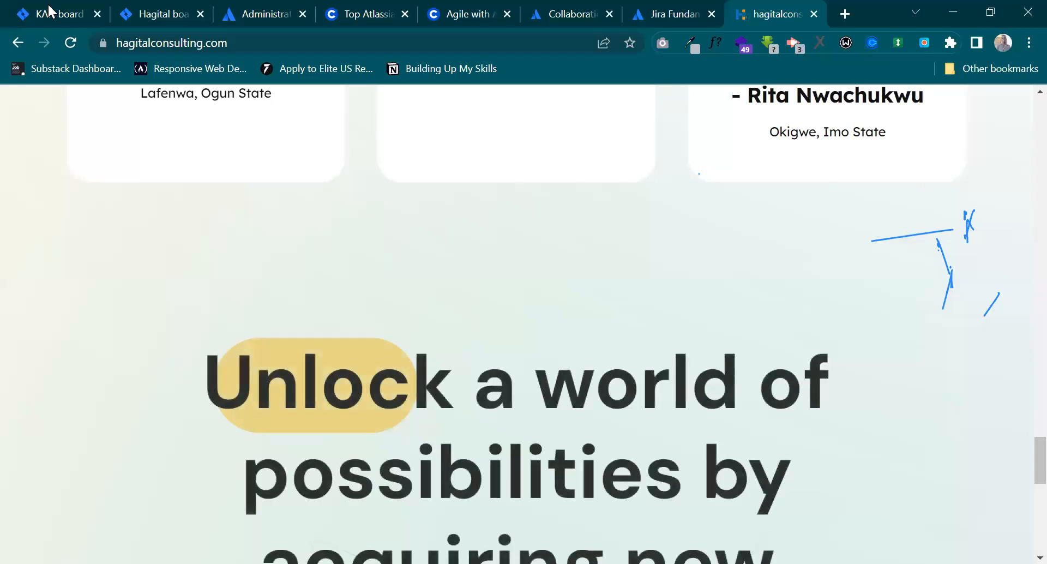
click(49, 7)
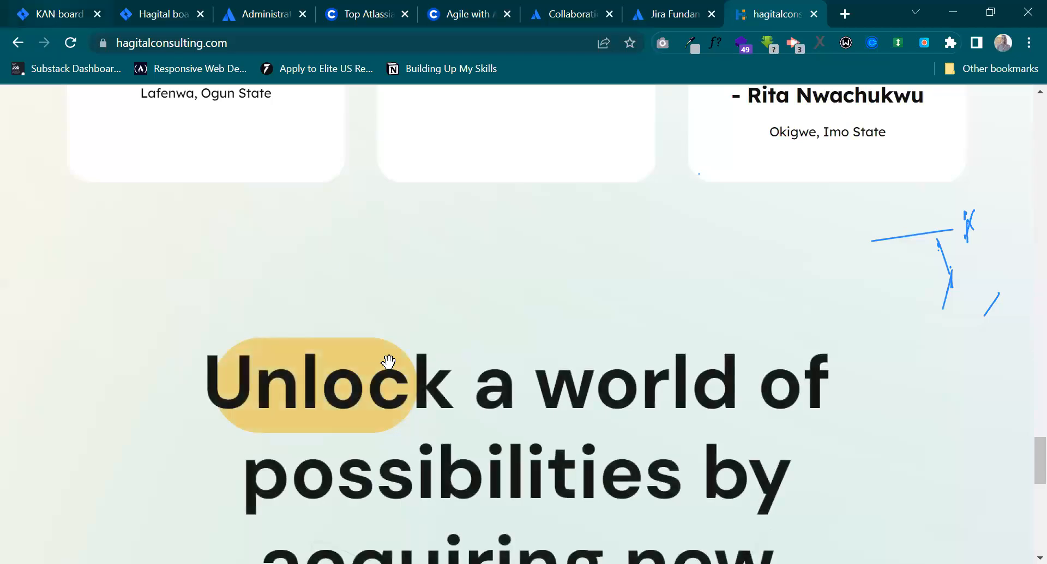
click(184, 5)
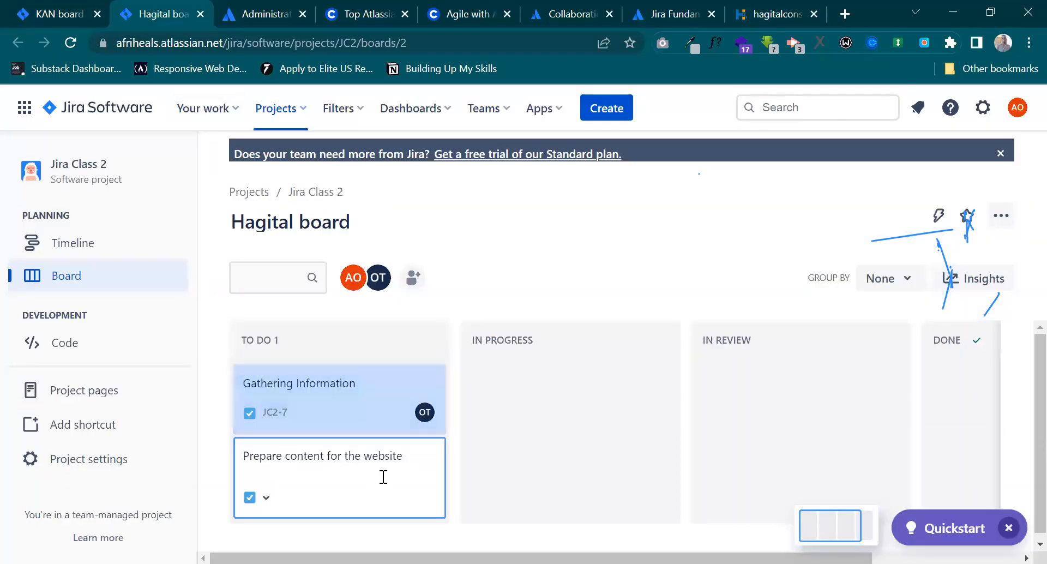
Submit the new card's summary and set the deadline to 7/21/2023 in the issue creation form.
key(Return)
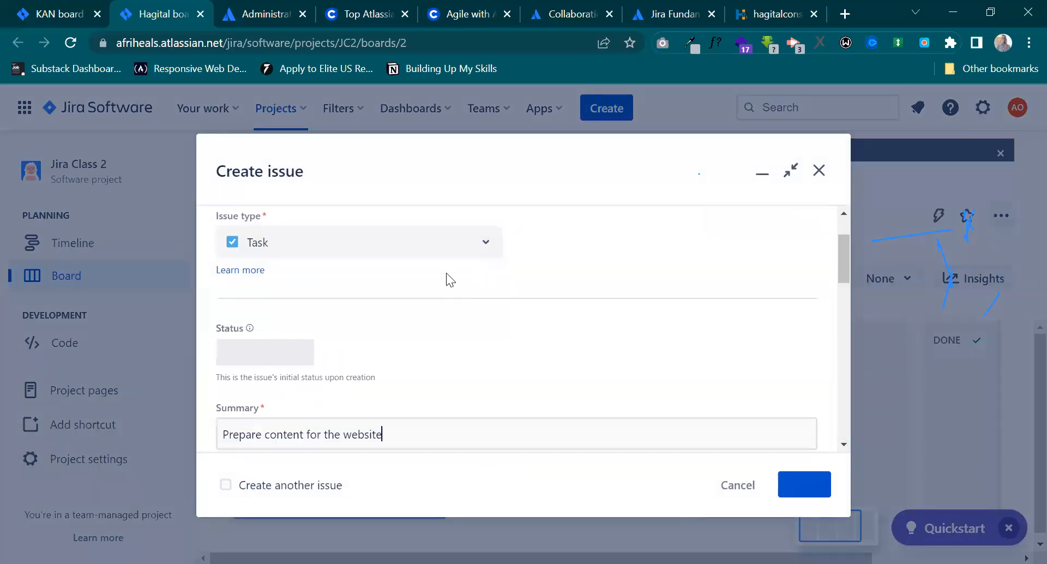
scroll(429, 375, down, 5)
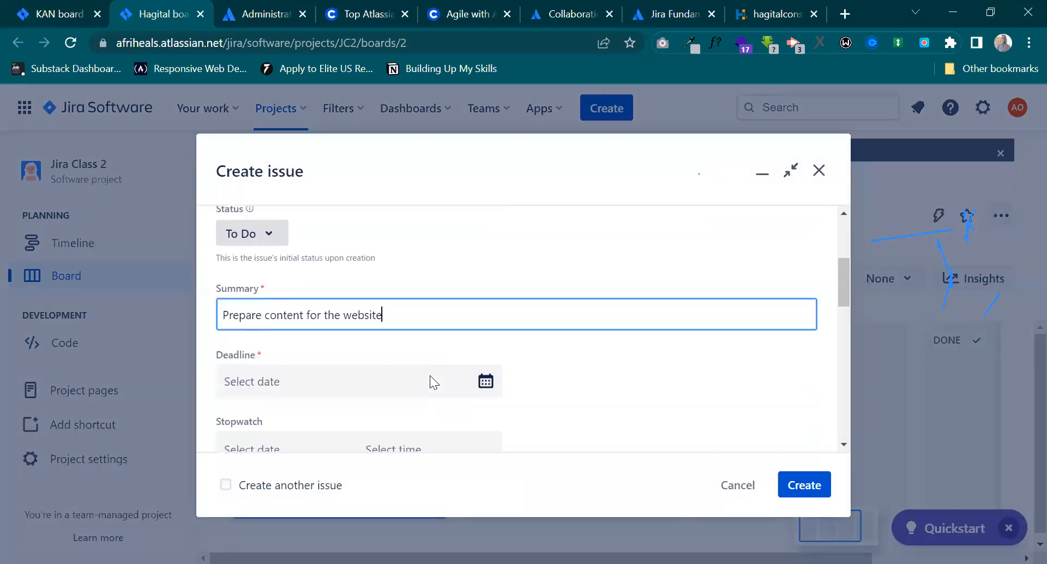
click(388, 229)
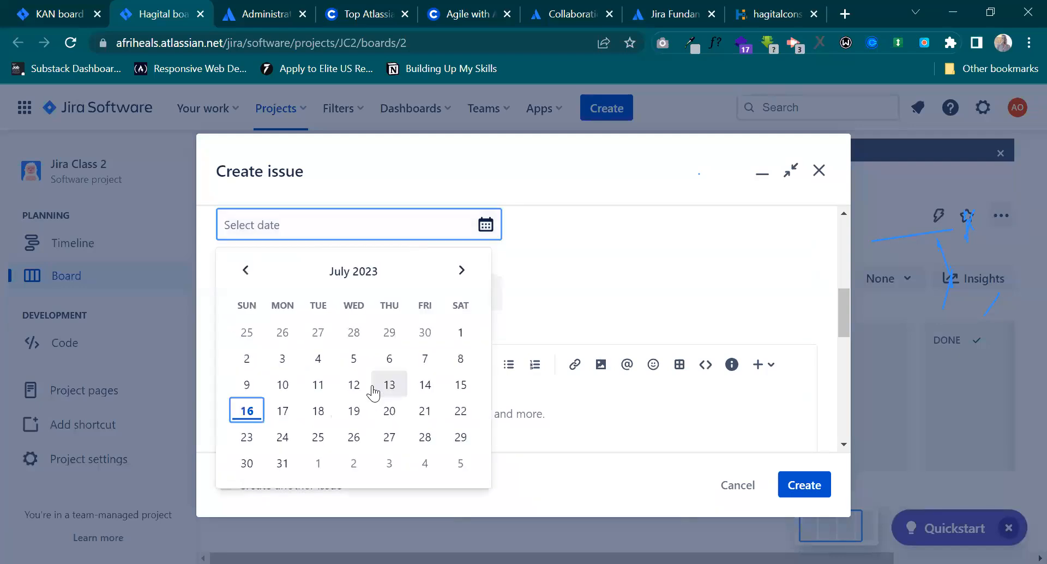
click(423, 413)
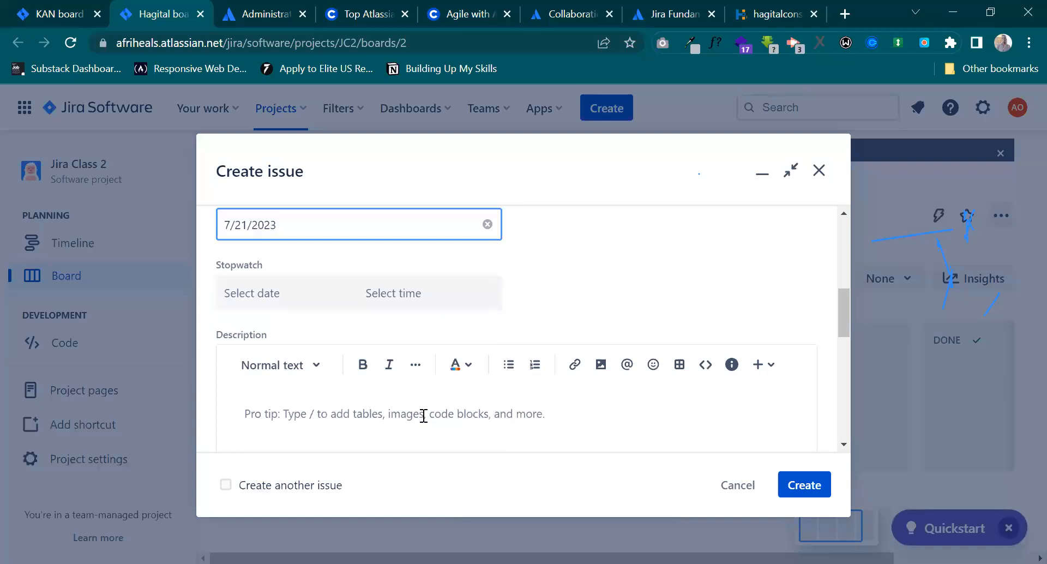
Write the issue description "We need enough appealing content for the website homepage and the services.".
scroll(423, 416, down, 1)
scroll(393, 349, up, 3)
scroll(382, 348, down, 3)
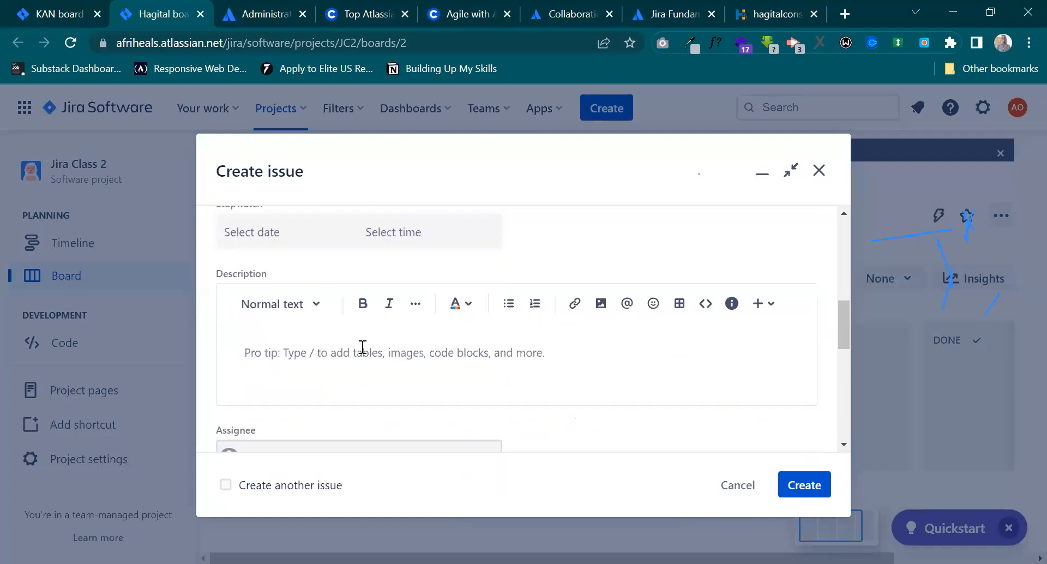
click(362, 347)
text(WE )
text(e)
text( need)
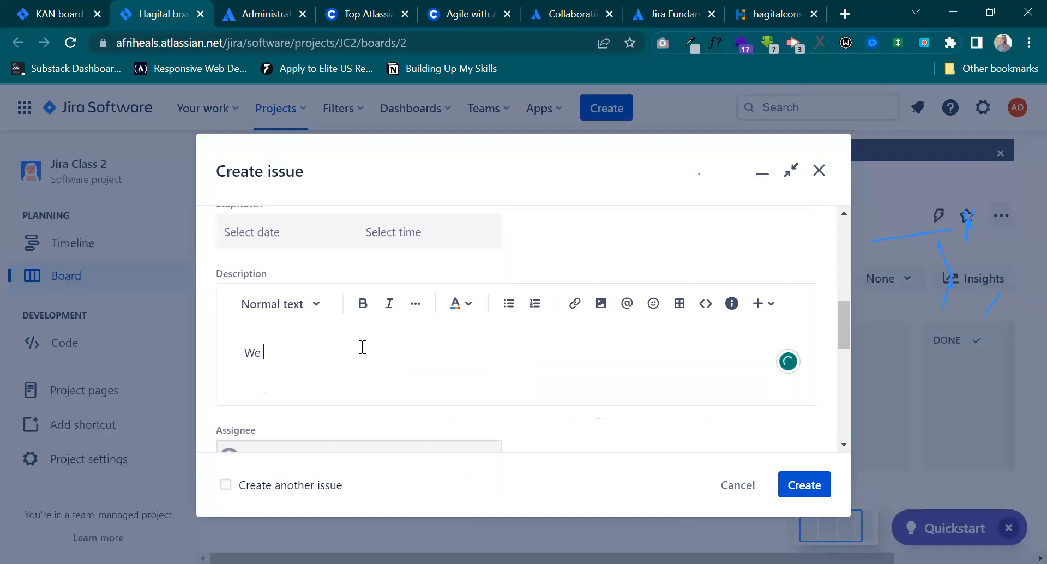
text( enough appealing content f)
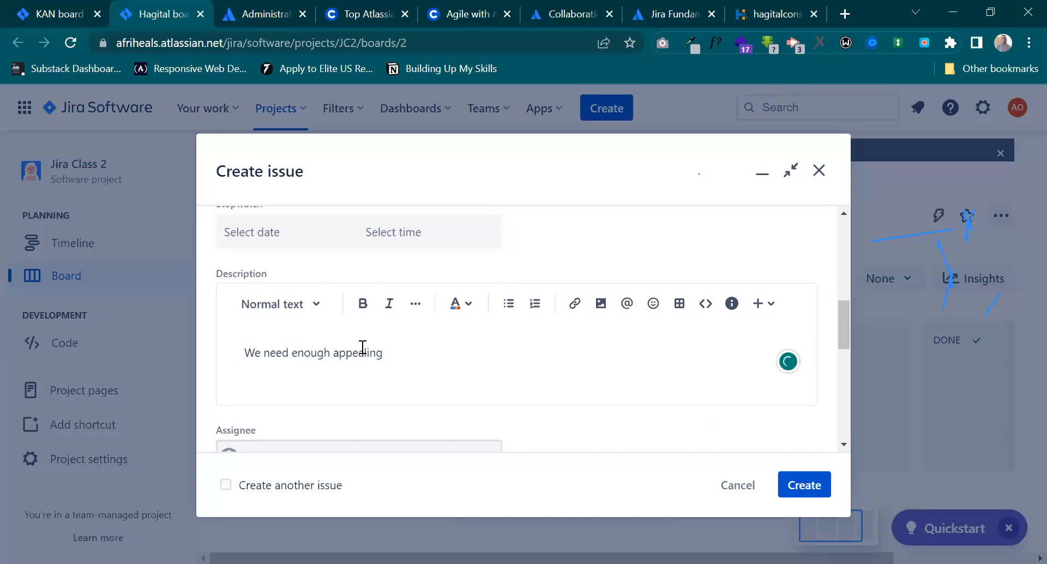
text(or the)
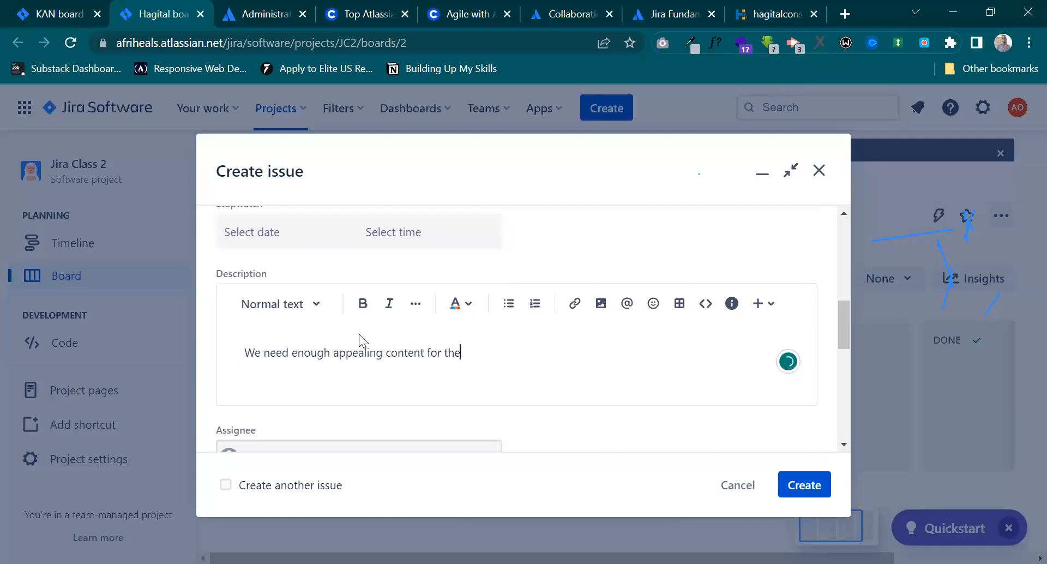
text( website homepage and the services.)
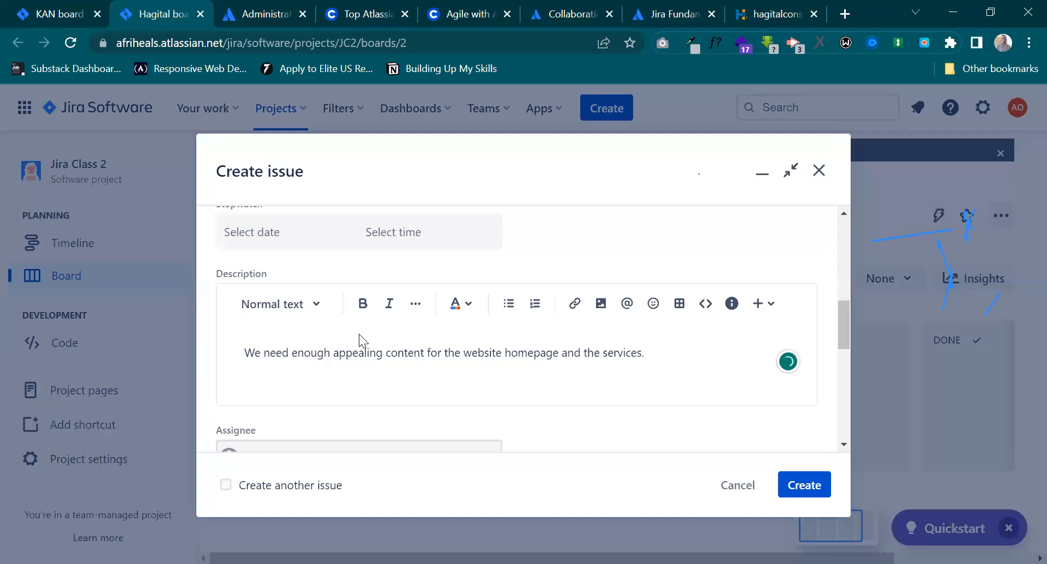
Extend the issue description with "Such as Header text on the homepage, body, etc".
text(Such as Header tex)
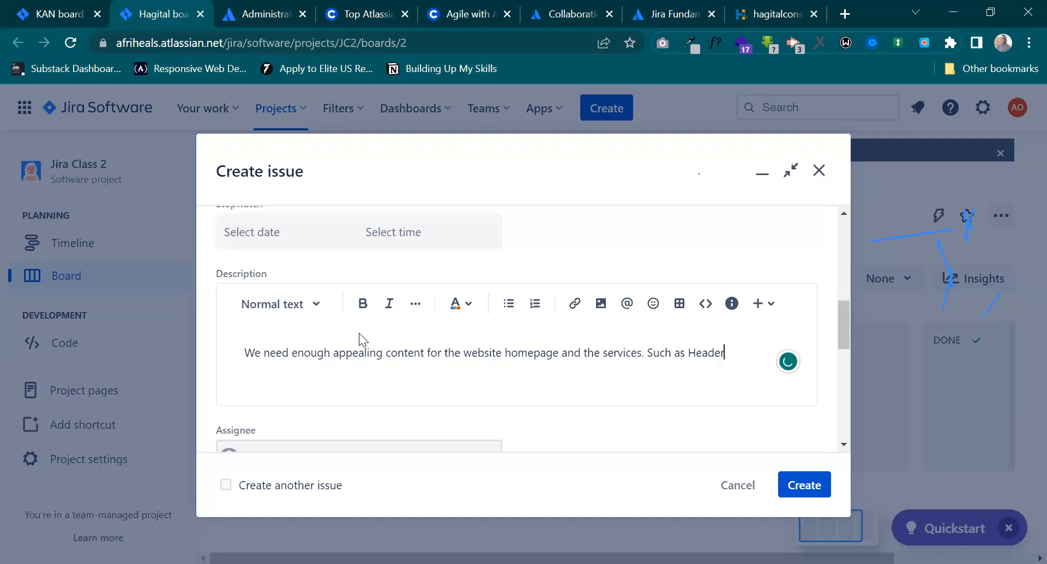
key(BackSpace)
text(xt on the homep)
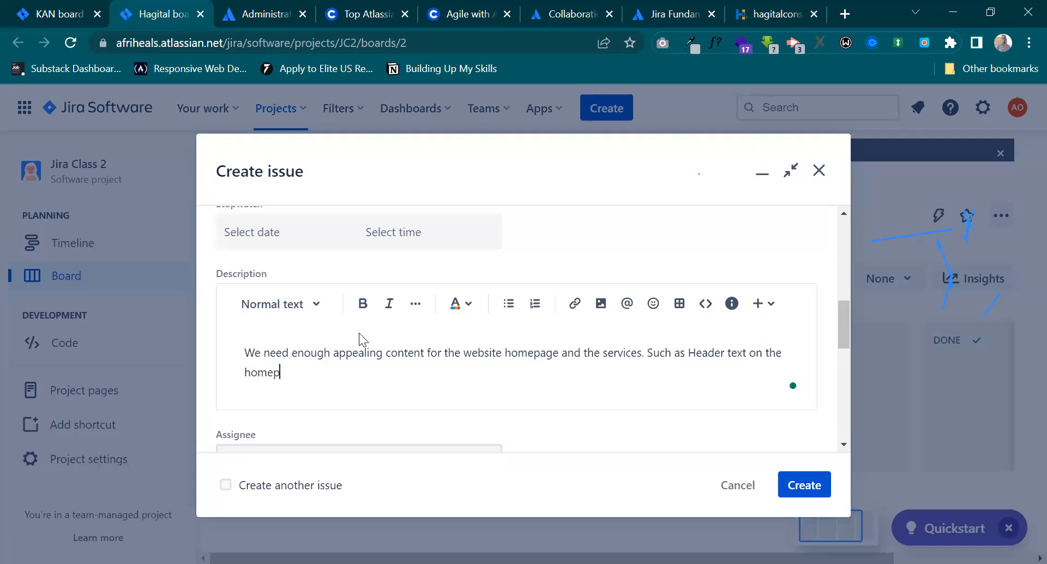
text(age, body, etc.)
Assign the new issue to the team member whose avatar is a photo.
scroll(391, 386, down, 4)
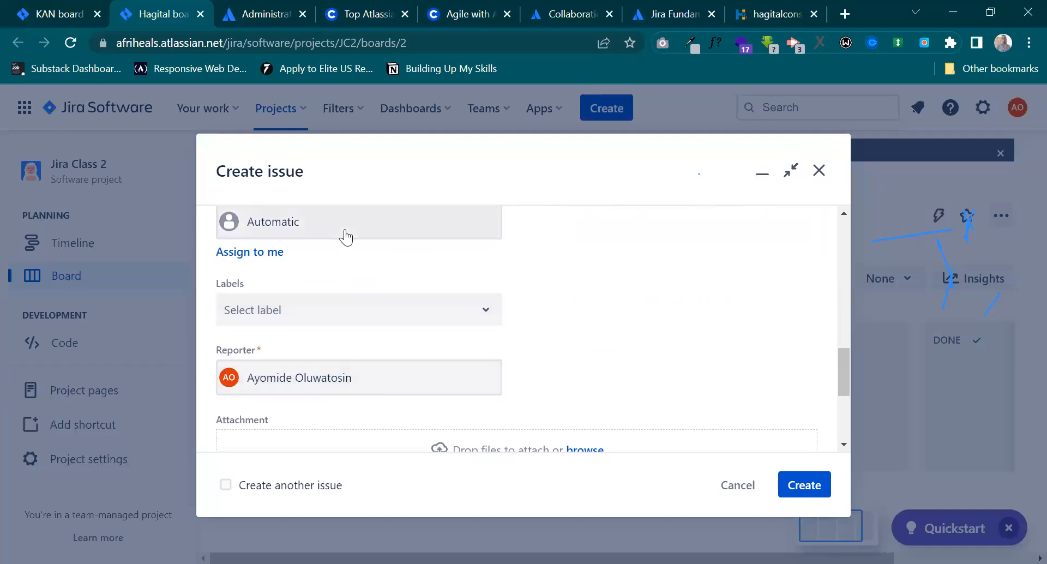
scroll(342, 234, up, 1)
click(300, 262)
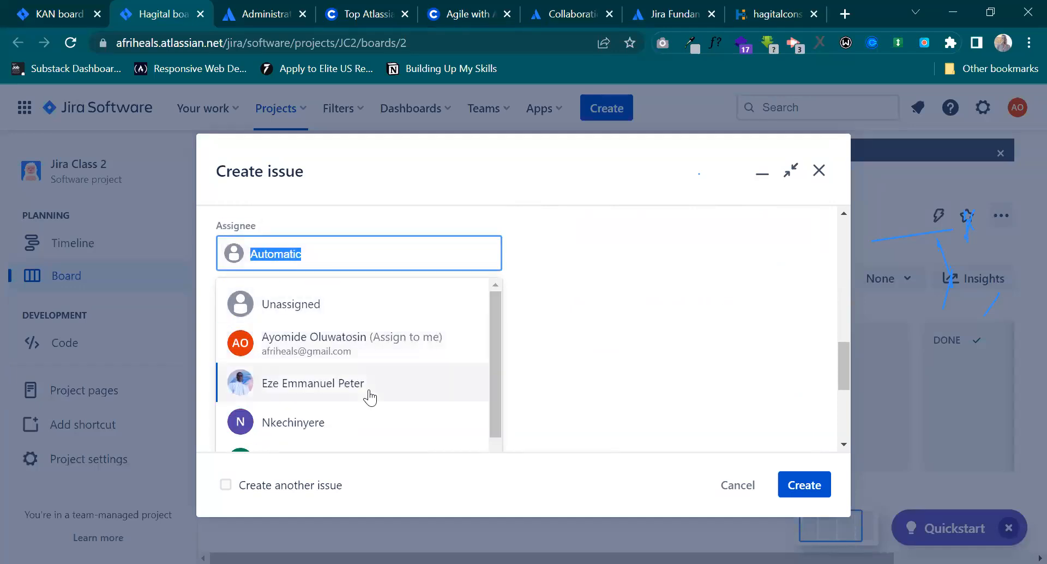
click(341, 384)
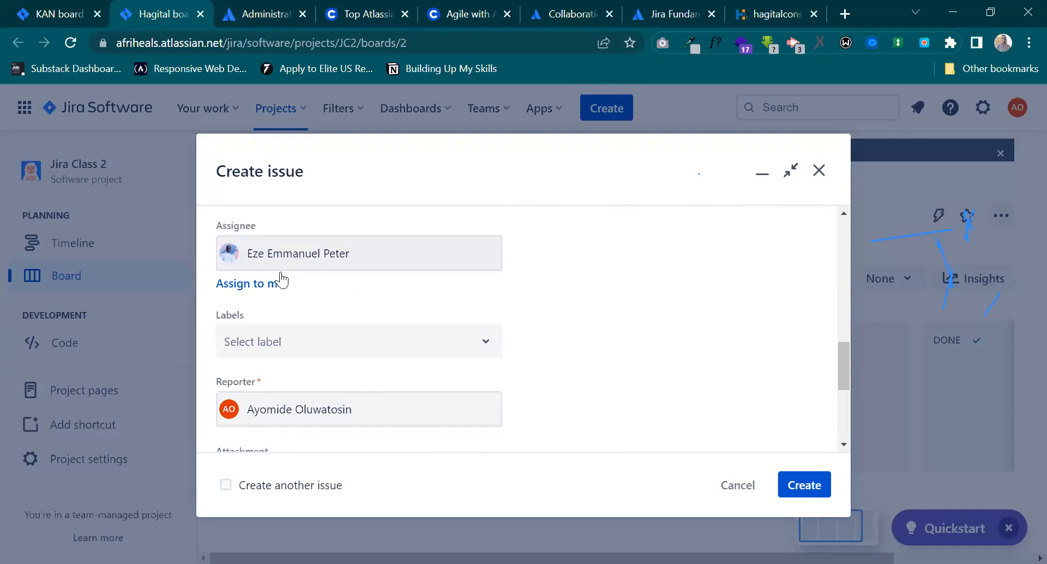
Switch the assignee to the team member with initials NR, and change it back to the member with the photo avatar.
click(397, 265)
scroll(367, 341, down, 2)
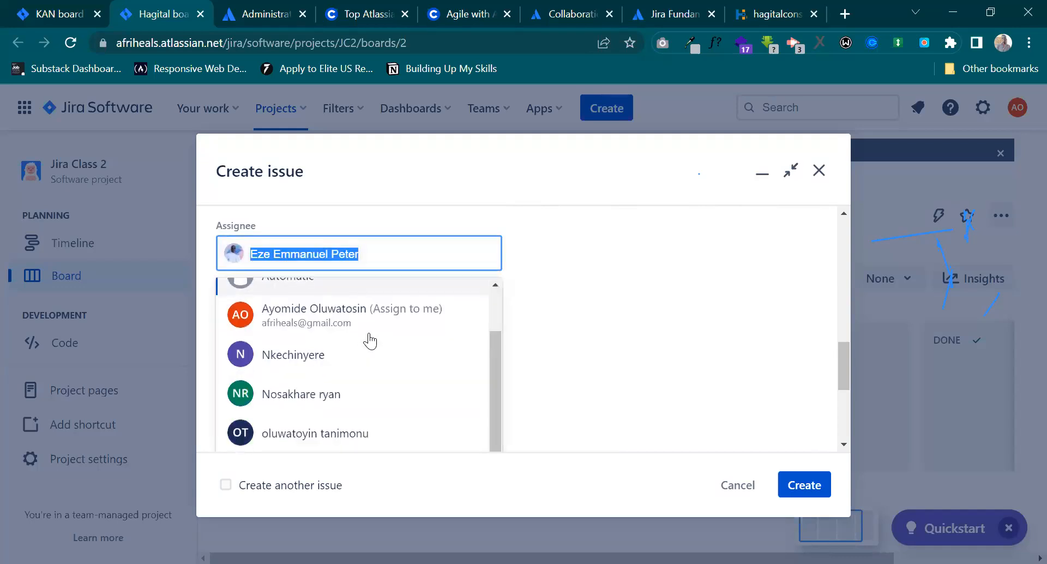
click(345, 375)
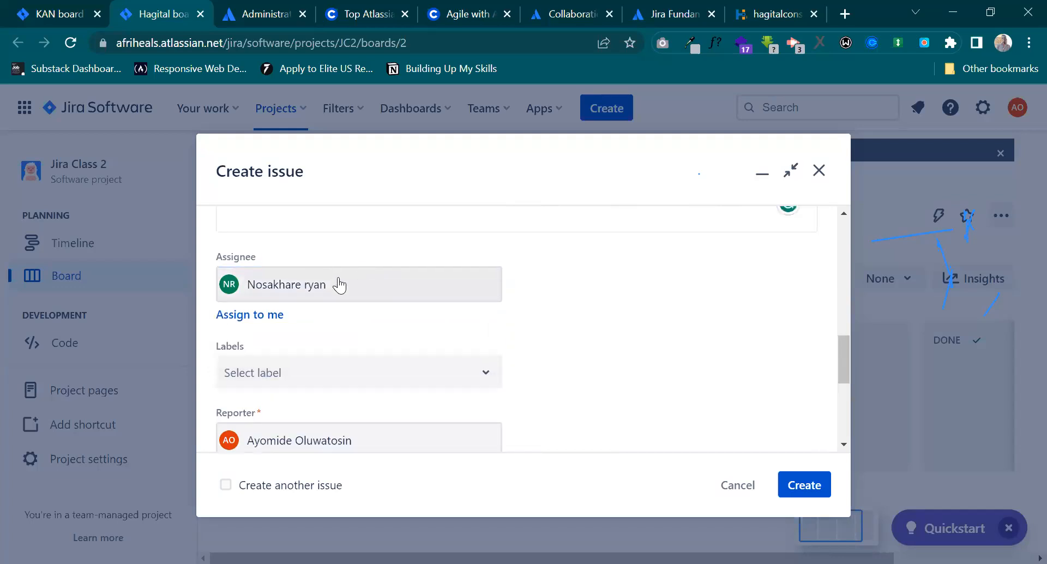
click(338, 285)
scroll(362, 372, down, 2)
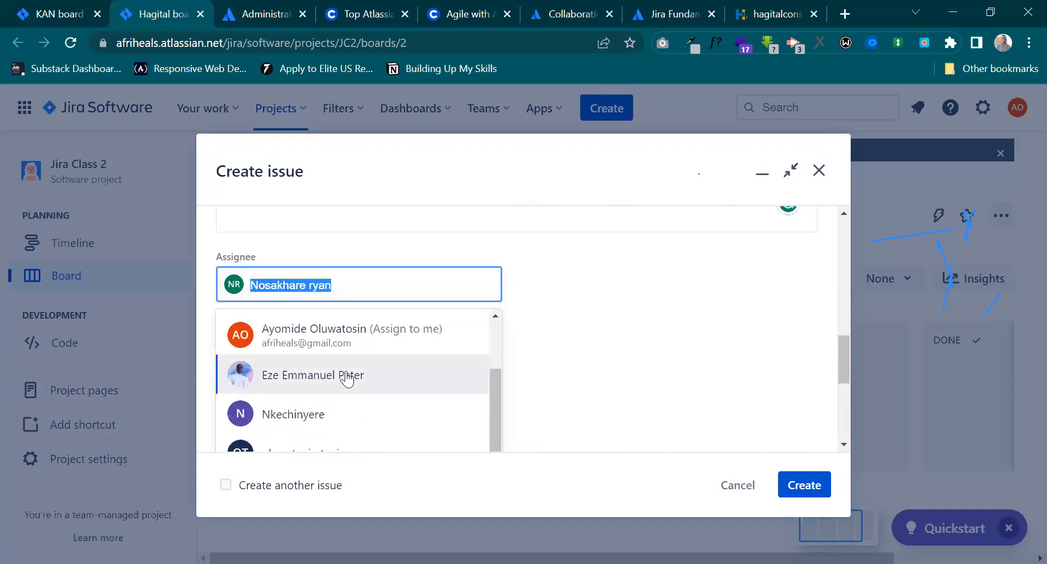
click(350, 375)
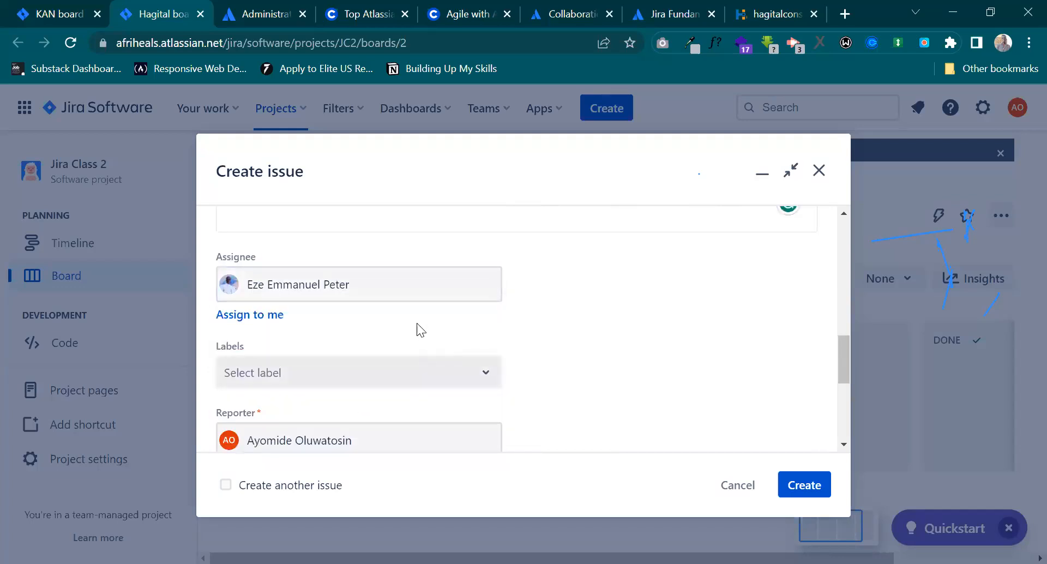
Look through the team members available as assignees, and close the list without choosing another one.
click(453, 284)
click(398, 289)
click(404, 285)
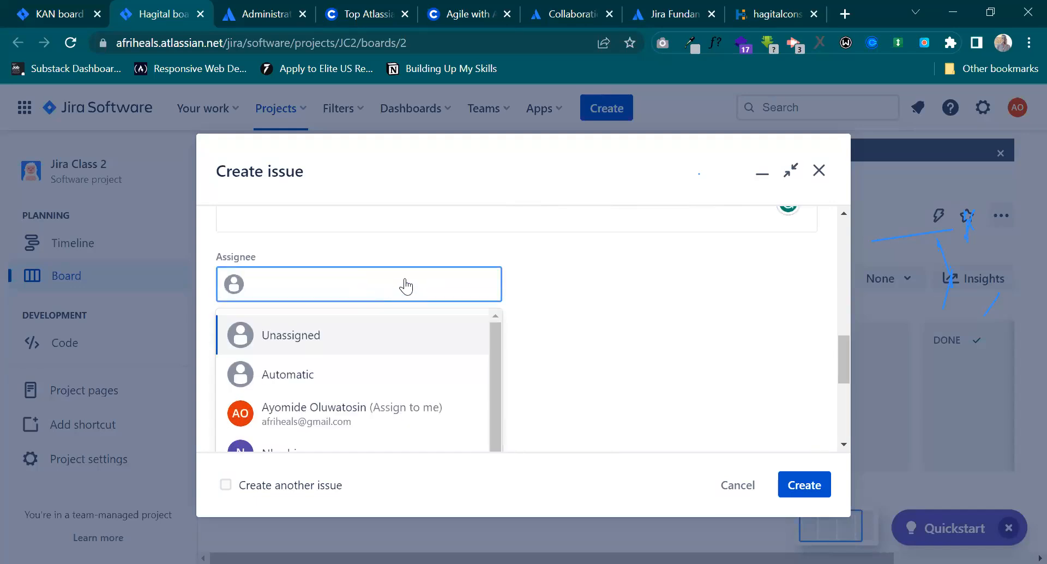
scroll(404, 371, down, 2)
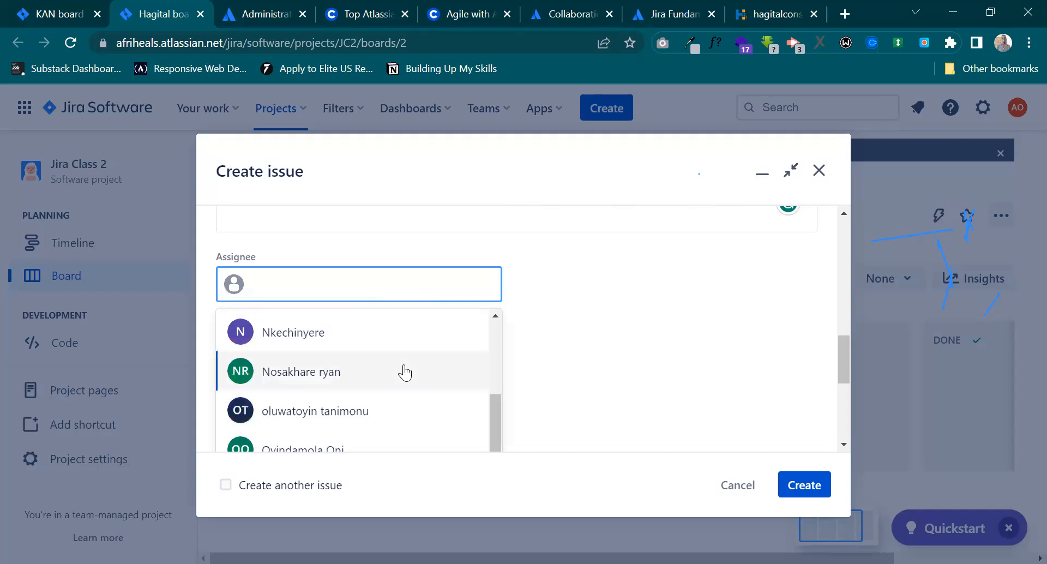
scroll(405, 372, up, 3)
scroll(387, 374, down, 2)
scroll(385, 389, up, 2)
scroll(397, 287, up, 3)
scroll(398, 288, down, 3)
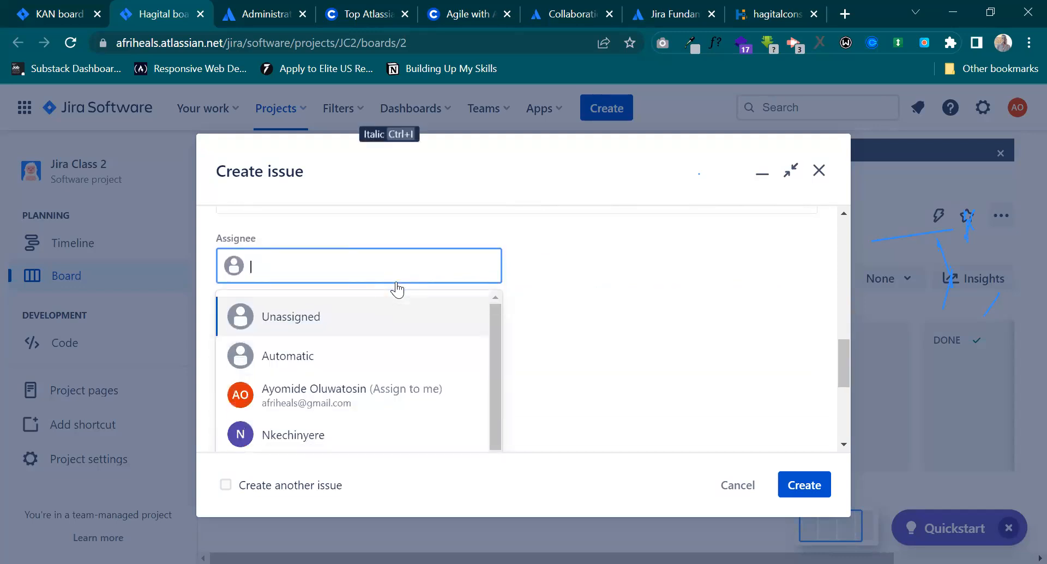
scroll(397, 288, down, 1)
scroll(388, 364, down, 2)
scroll(365, 325, up, 2)
scroll(360, 321, up, 1)
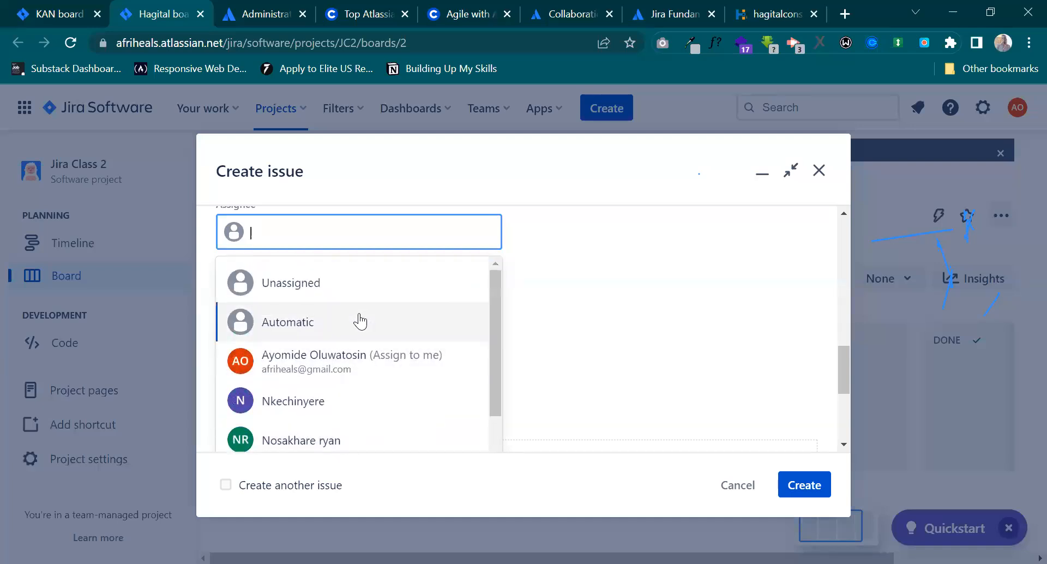
scroll(360, 322, down, 2)
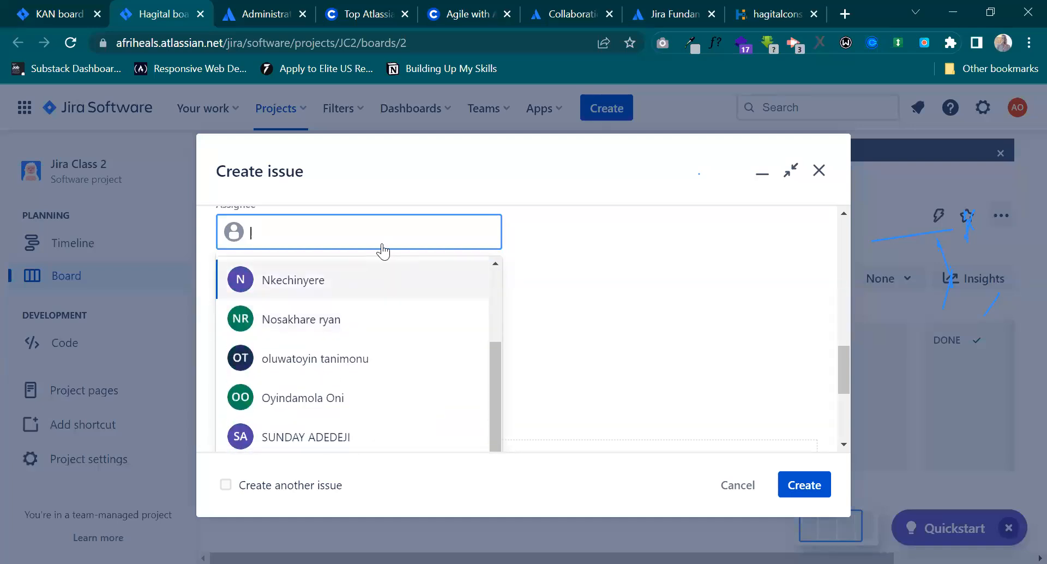
scroll(381, 245, up, 2)
click(540, 386)
Check the form's remaining fields, submit the new issue to the Hagital board and dismiss the creation notice.
scroll(540, 312, down, 3)
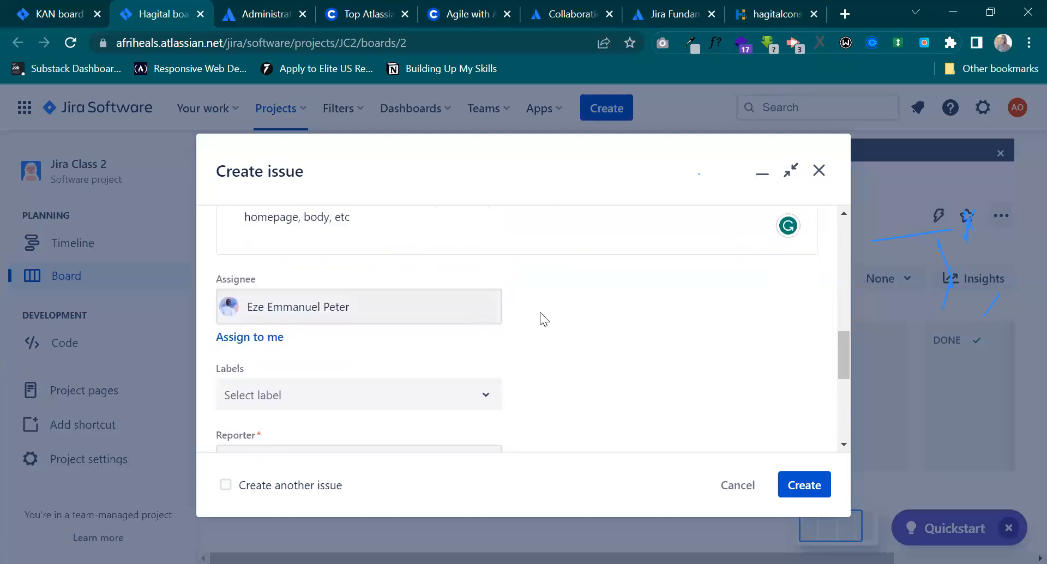
scroll(579, 317, down, 2)
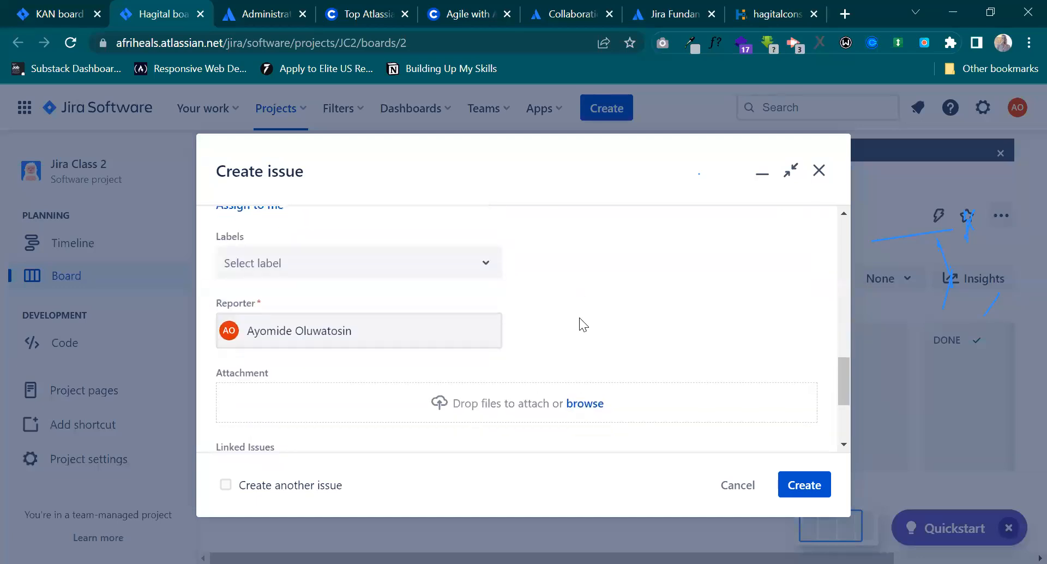
scroll(579, 318, down, 3)
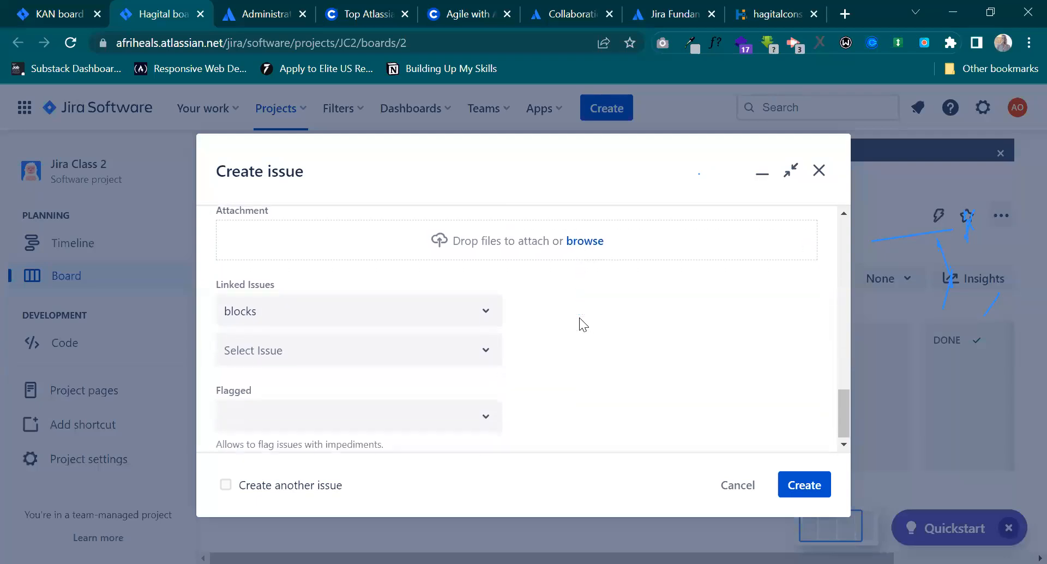
scroll(579, 319, up, 10)
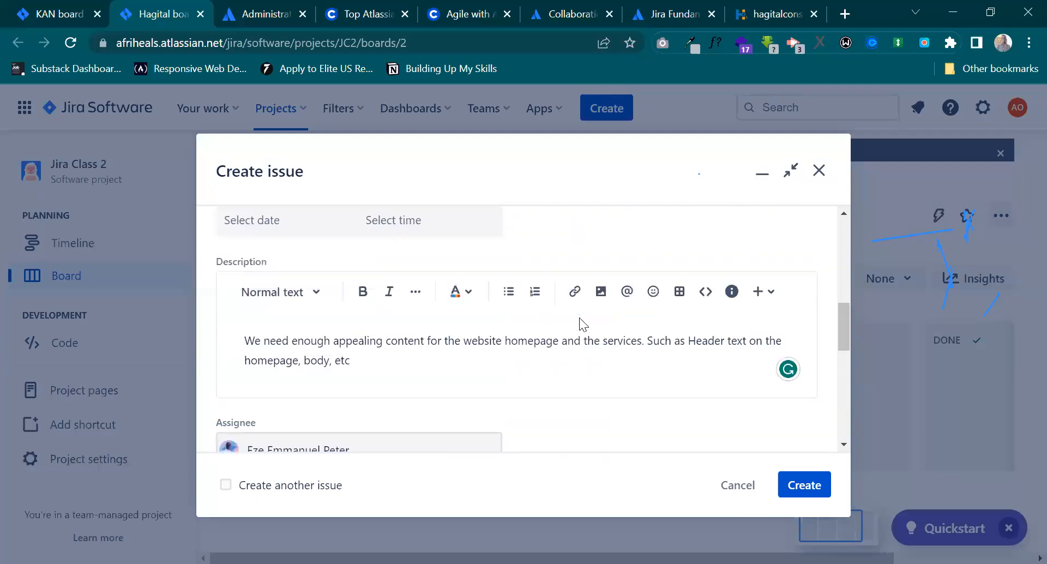
scroll(579, 317, down, 10)
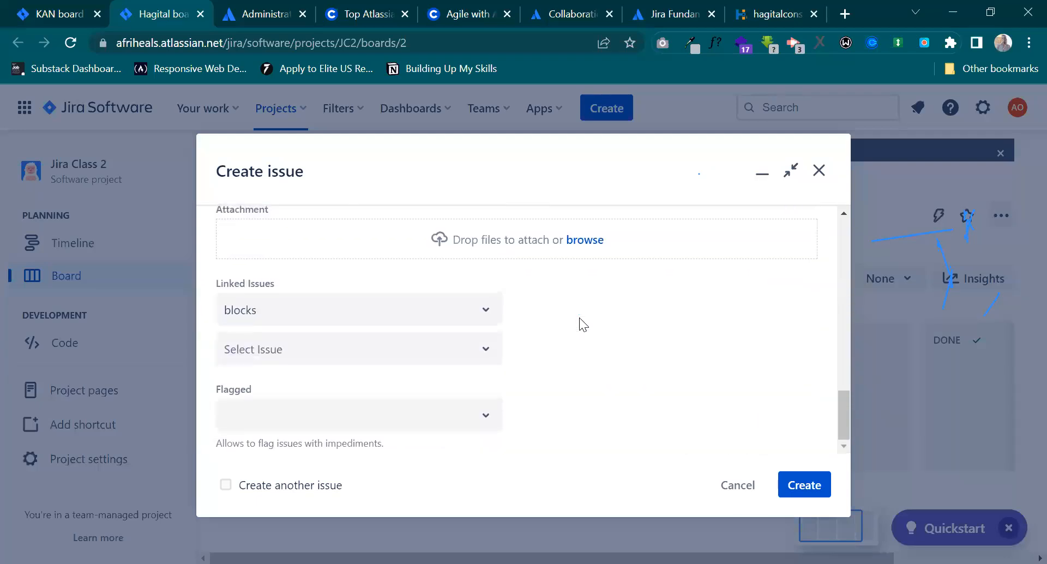
click(806, 488)
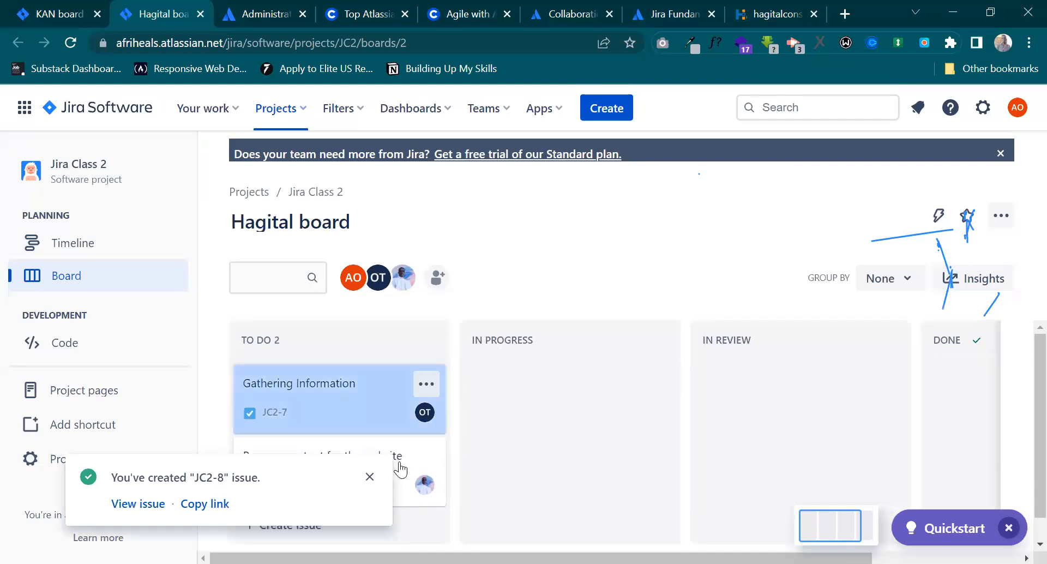
click(368, 476)
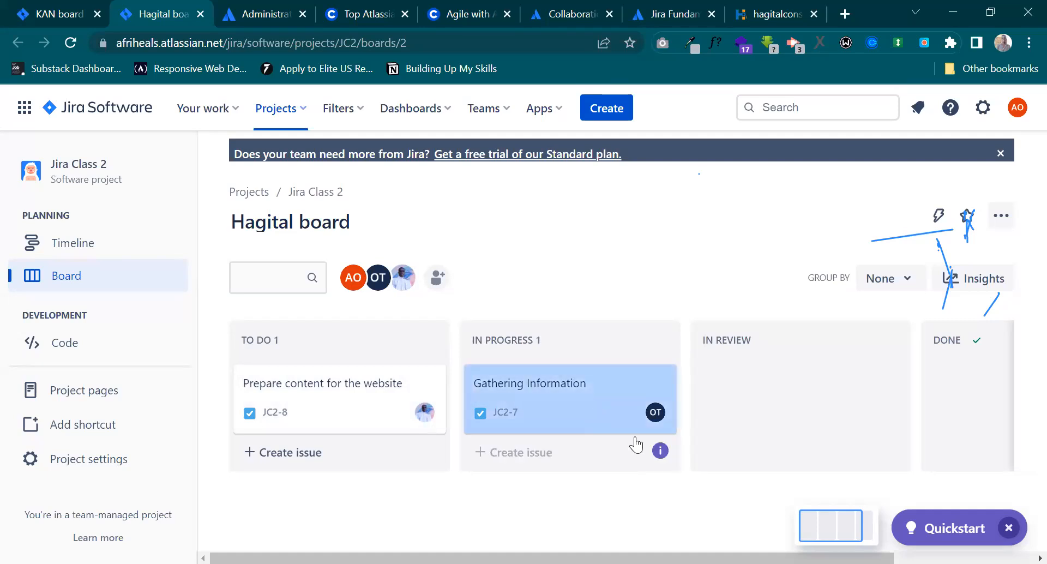
Review the Gathering Information issue's status, deadline, description and comments, and close it.
mouse_move(661, 460)
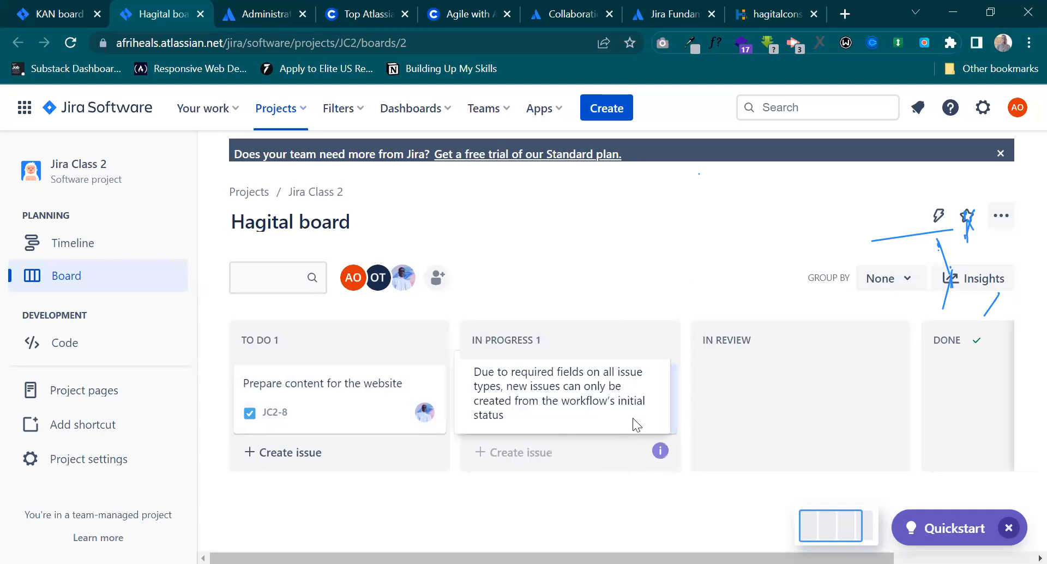
click(675, 403)
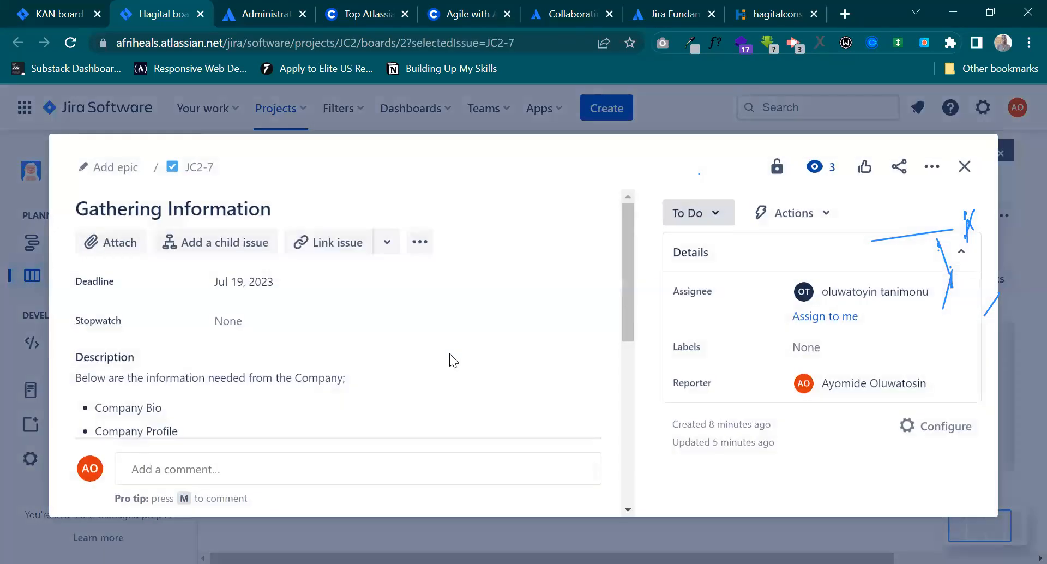
scroll(449, 354, down, 1)
scroll(450, 353, down, 5)
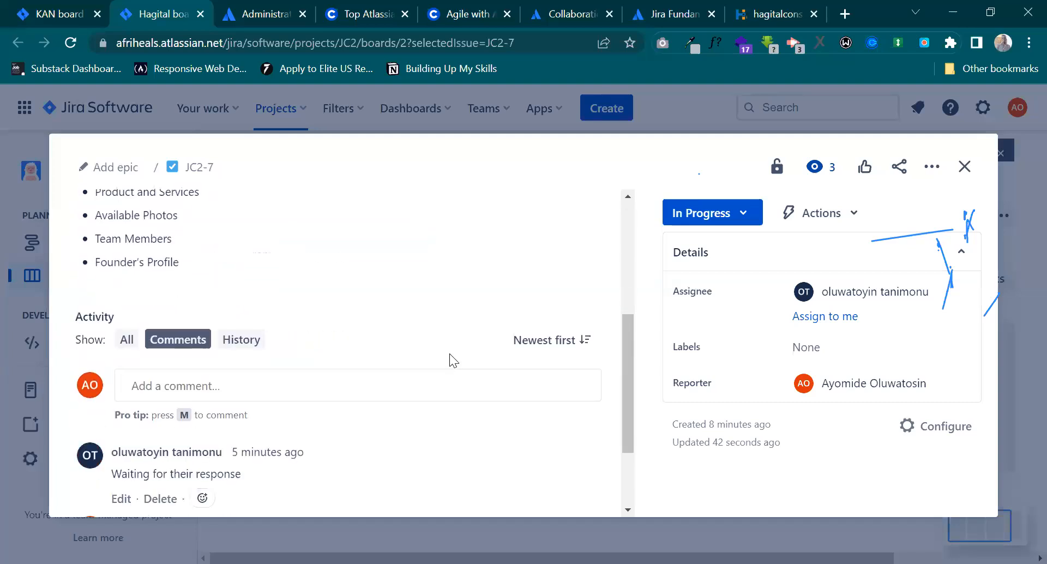
scroll(449, 360, up, 5)
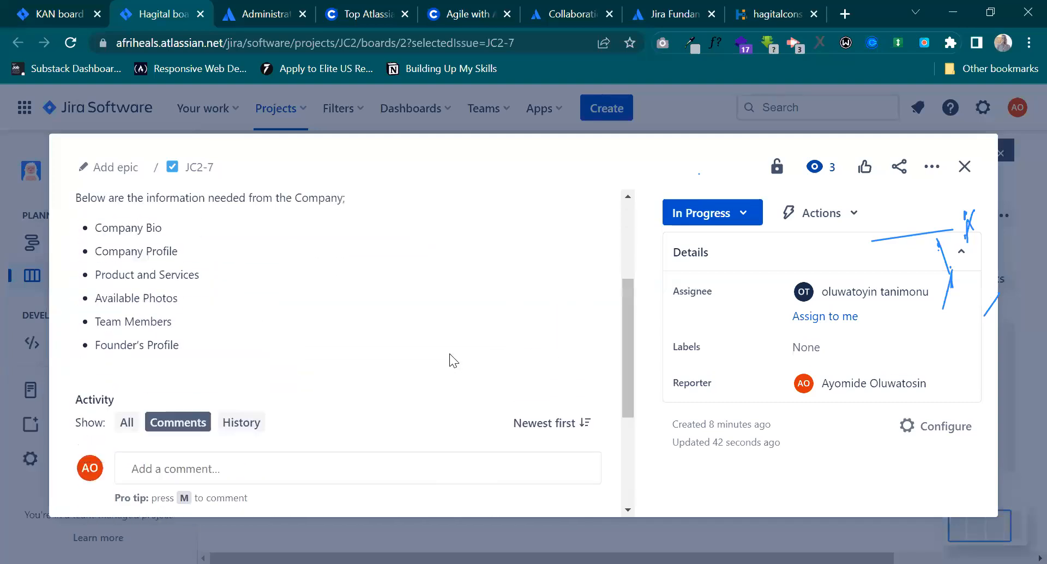
scroll(449, 353, up, 1)
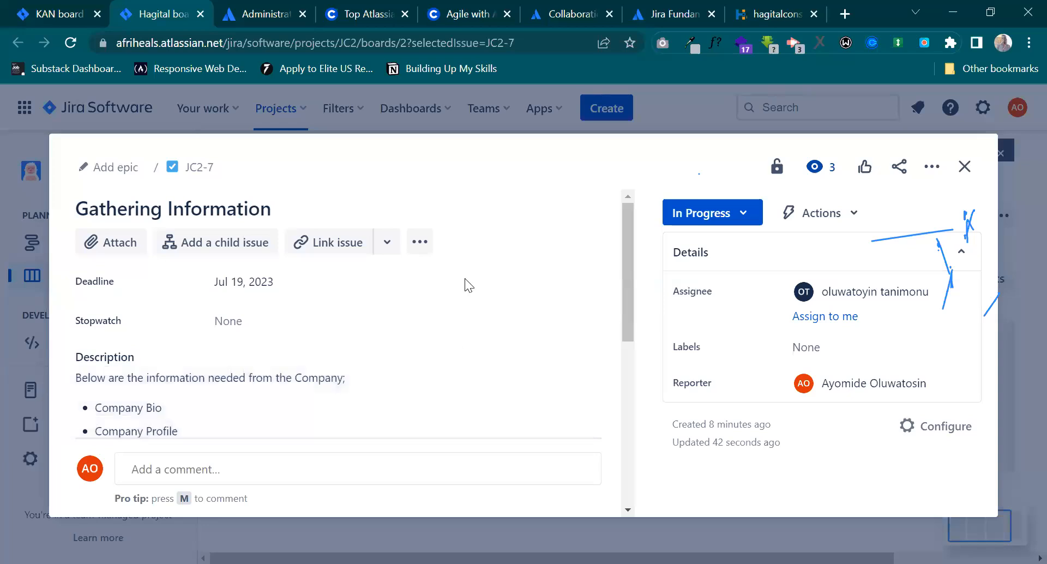
scroll(465, 282, down, 6)
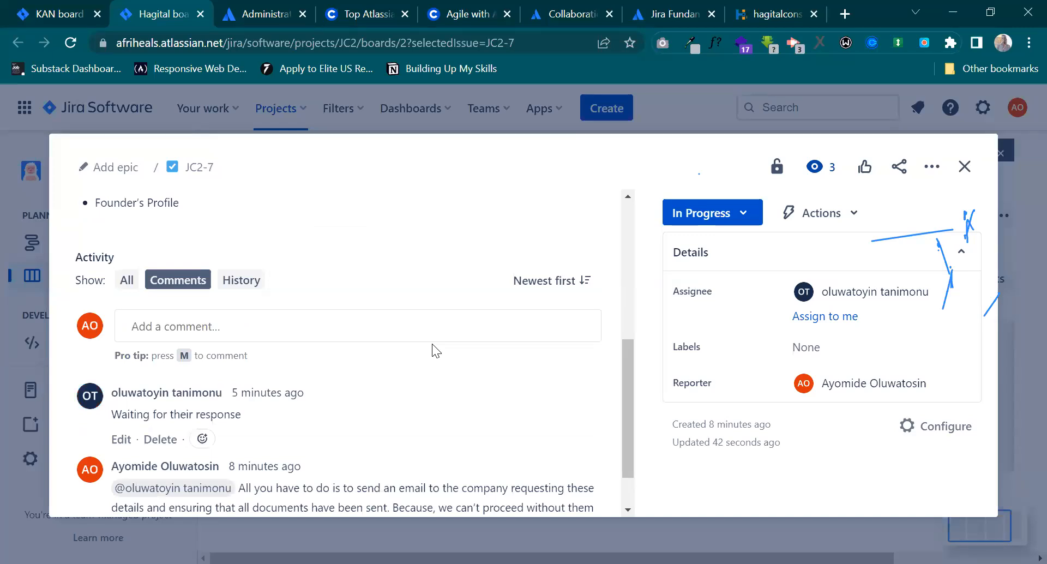
scroll(431, 344, up, 5)
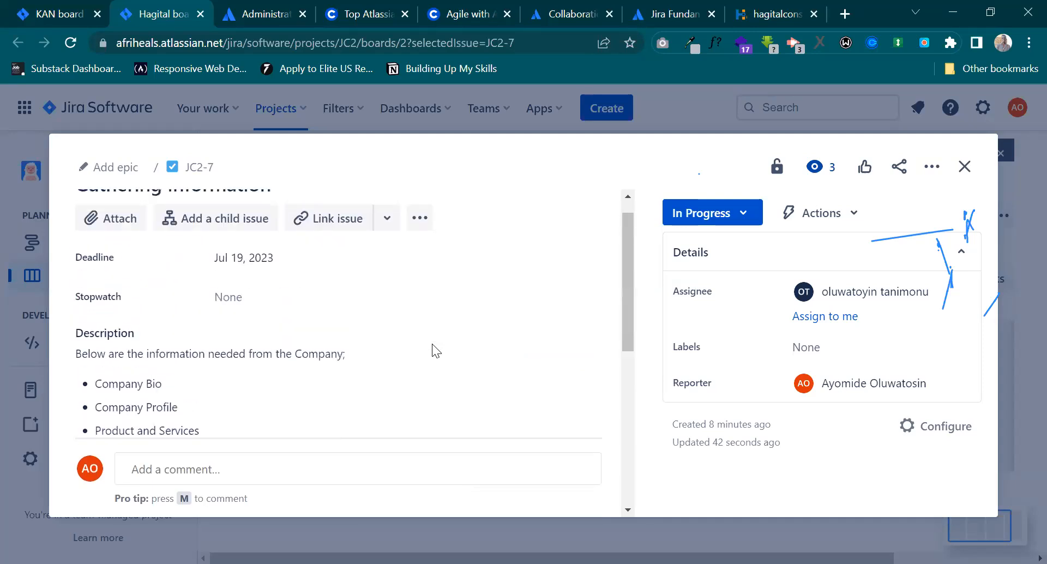
scroll(432, 344, up, 1)
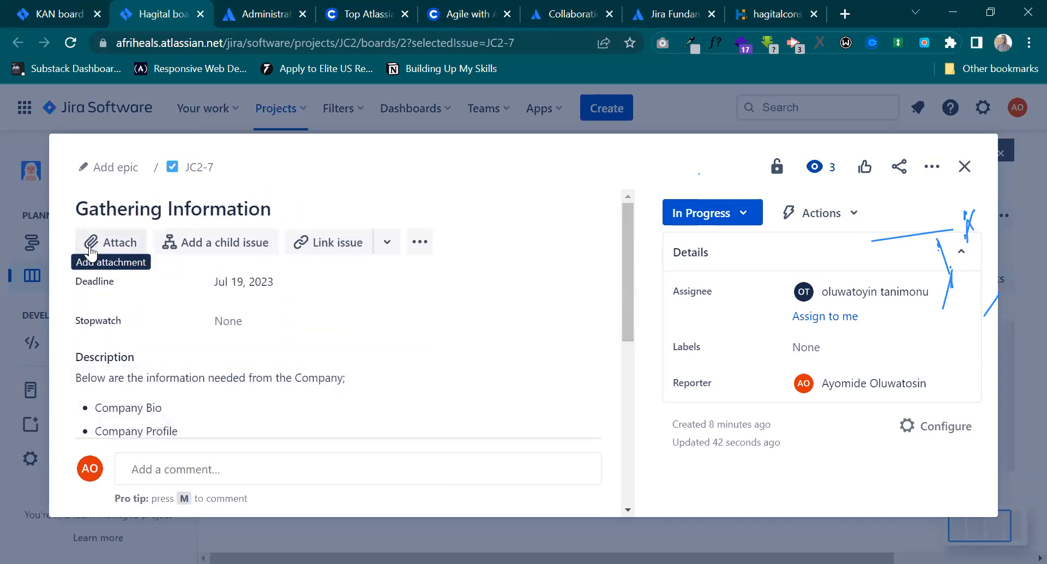
click(964, 170)
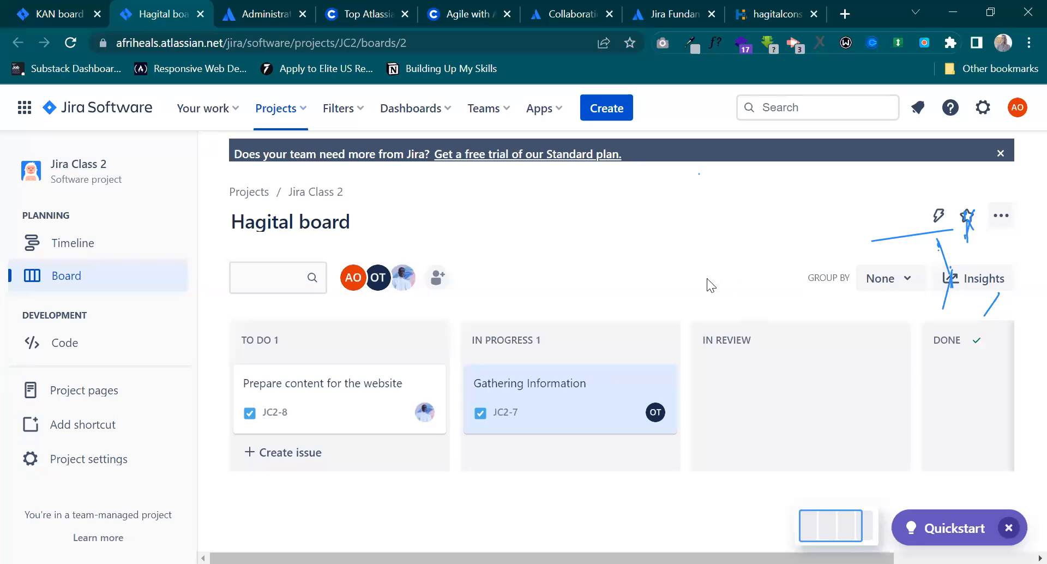
click(556, 397)
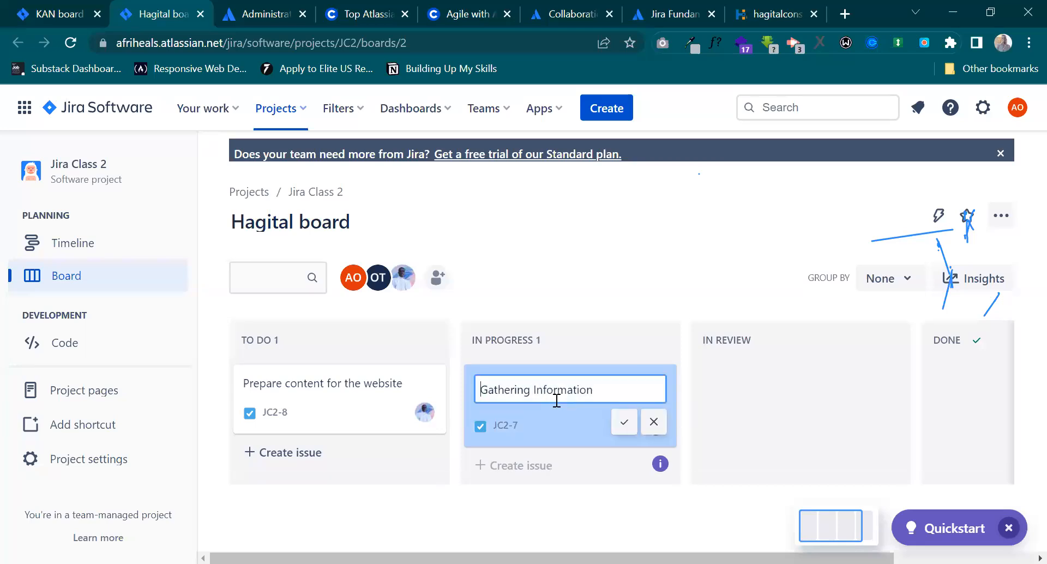
click(624, 422)
mouse_move(554, 404)
mouse_down()
mouse_move(736, 393)
mouse_move(523, 398)
mouse_move(560, 391)
mouse_up()
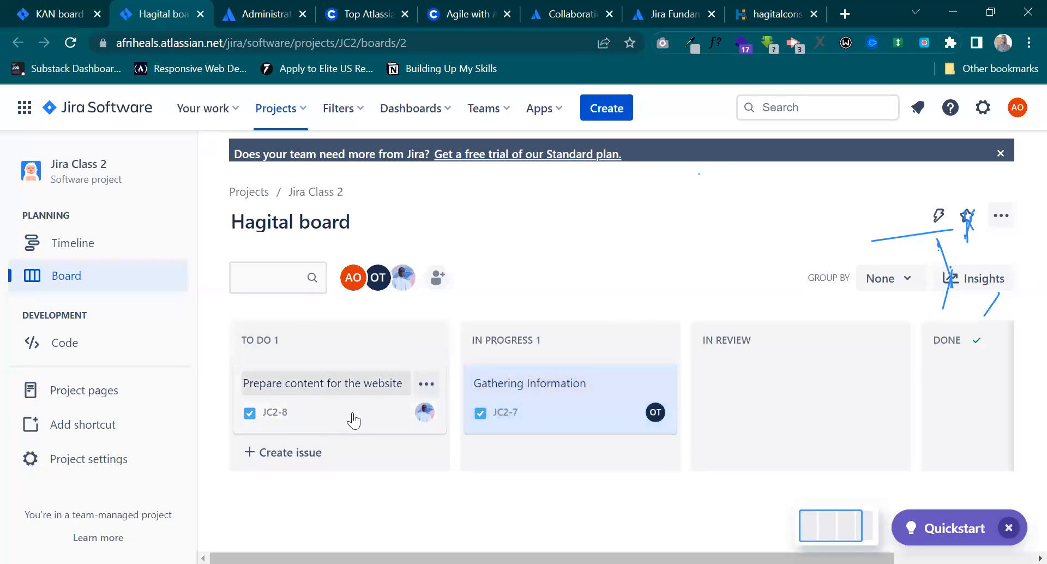
Start a new card in the To Do column and begin its summary with "Determine the number of".
click(299, 457)
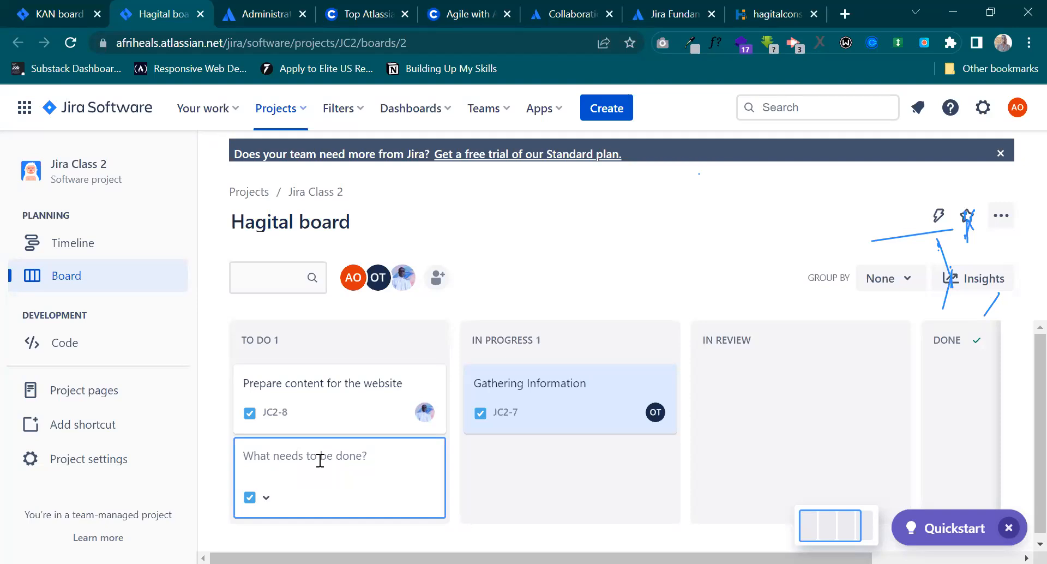
text(D)
key(BackSpace)
text(Determi)
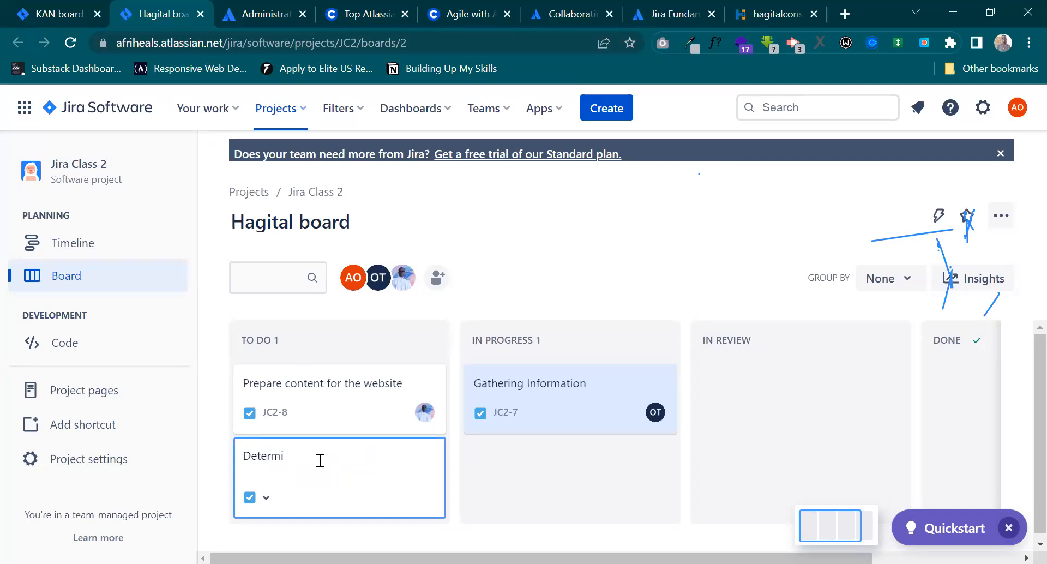
text(ne the number of)
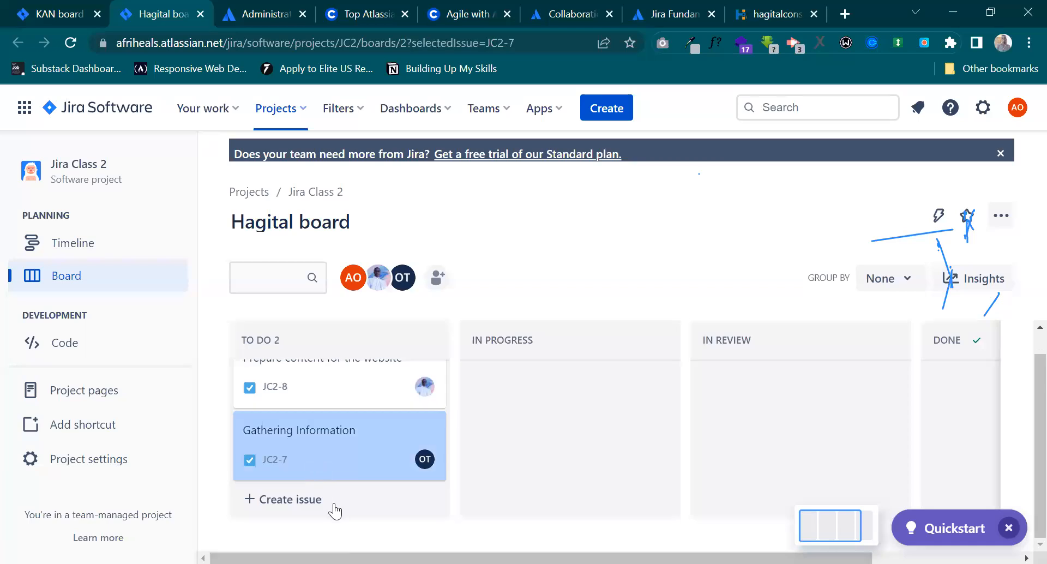
Close the Gathering Information issue without choosing another assignee.
scroll(334, 501, up, 1)
key(a)
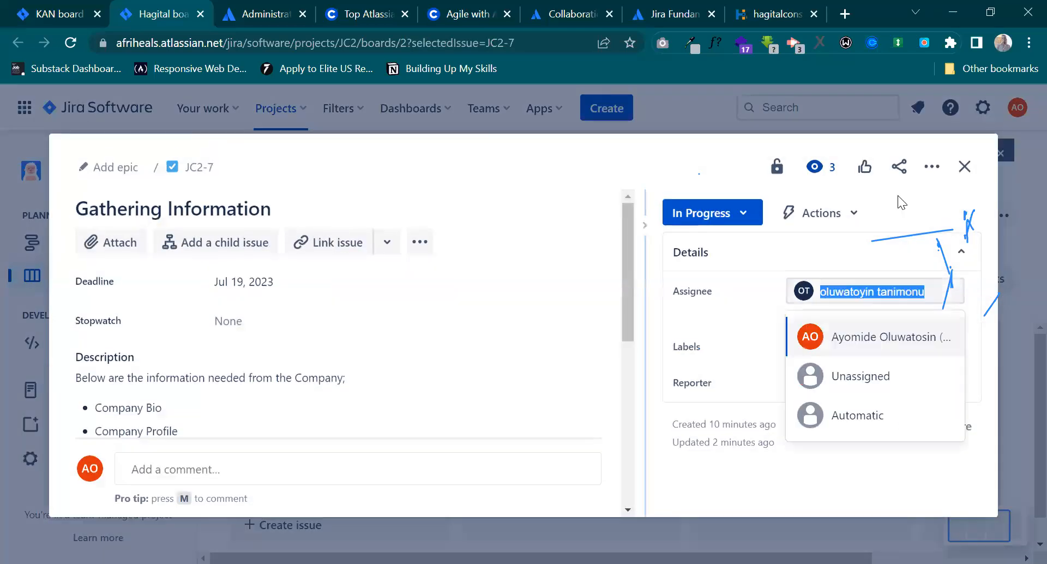
click(963, 171)
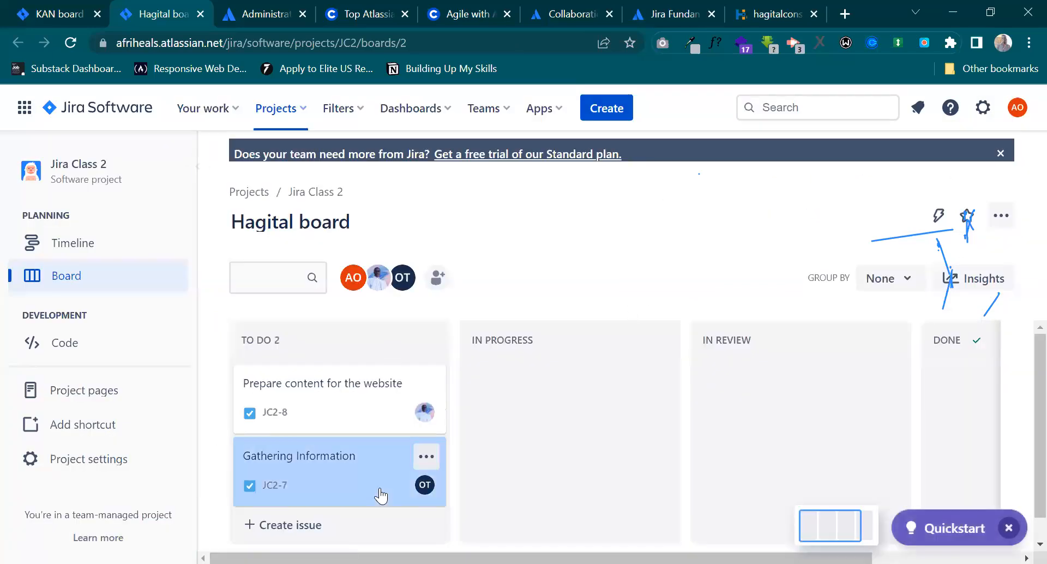
Complete the draft To Do card's summary as "Determine the number of pages the website will contain" and proceed to its creation form.
click(304, 499)
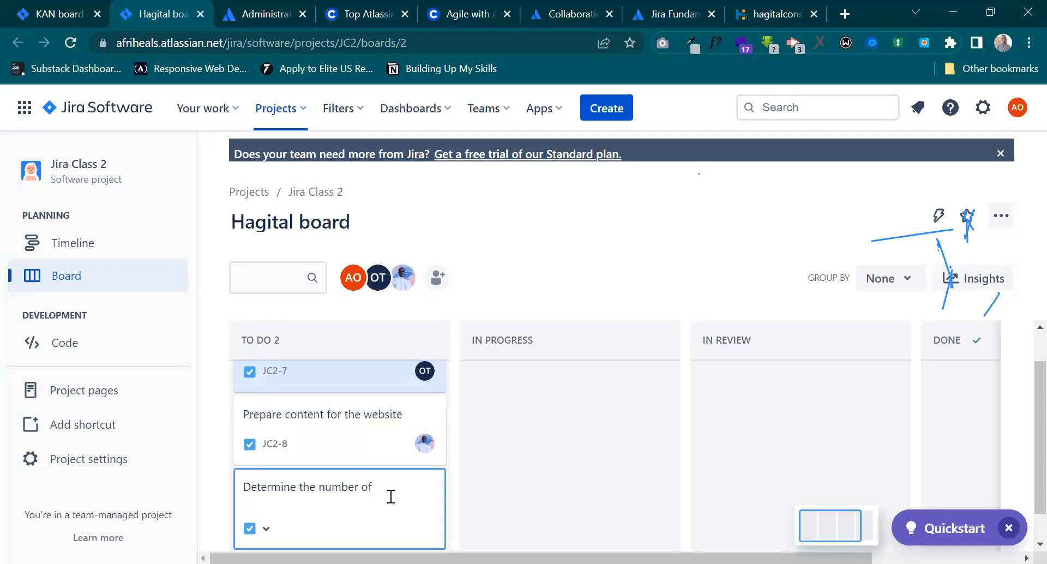
text(pages the )
text(wbsite)
key(BackSpace)
key(BackSpace)
key(BackSpace)
key(BackSpace)
text(ebsite will hae)
key(BackSpace)
key(BackSpace)
text(a)
key(BackSpace)
key(BackSpace)
text(contain)
key(Return)
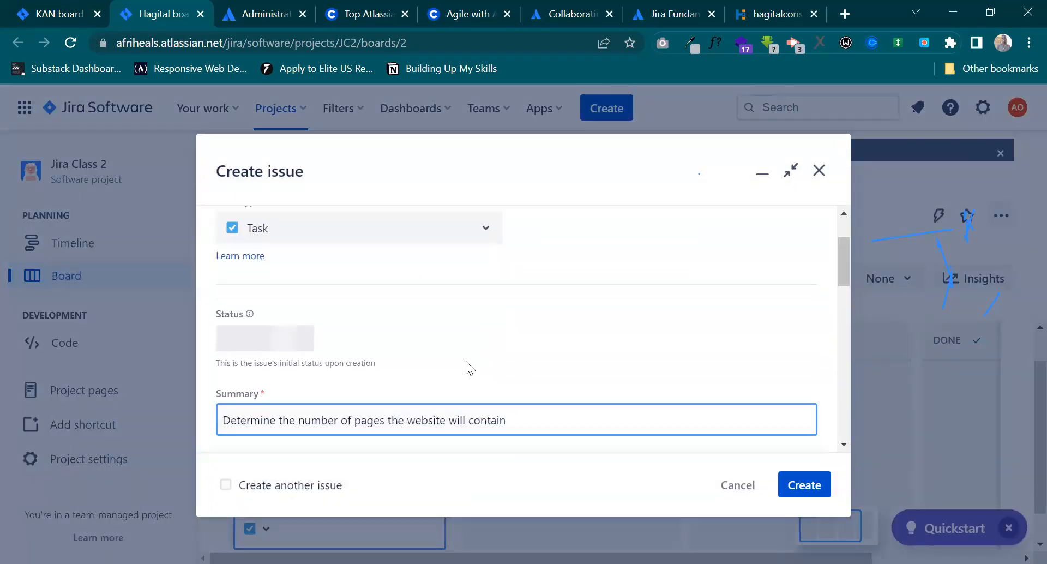
Set the new issue's deadline to July 17, 2023 and assign it to the team member with initial N.
scroll(308, 321, down, 3)
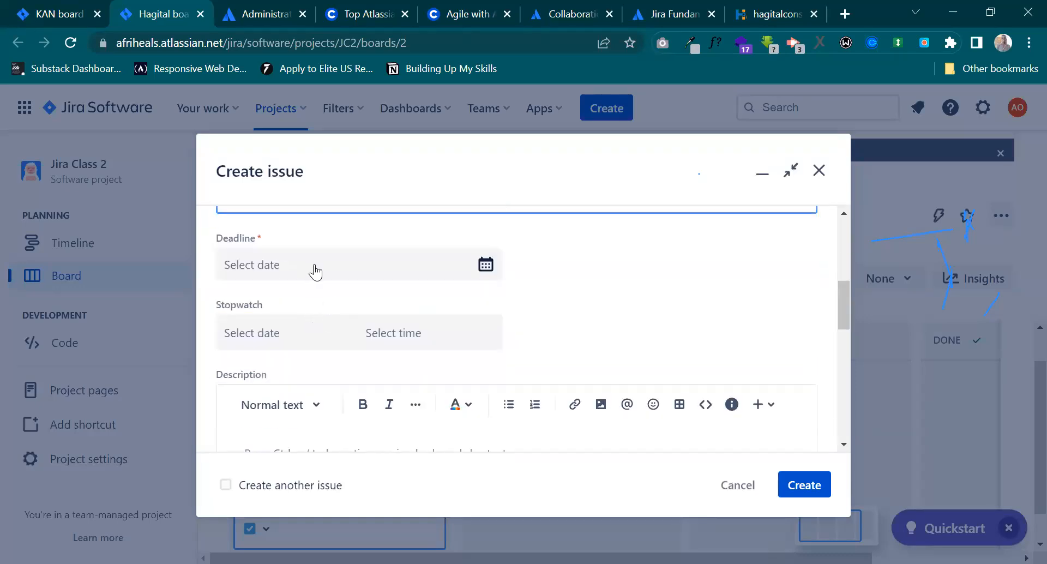
click(322, 265)
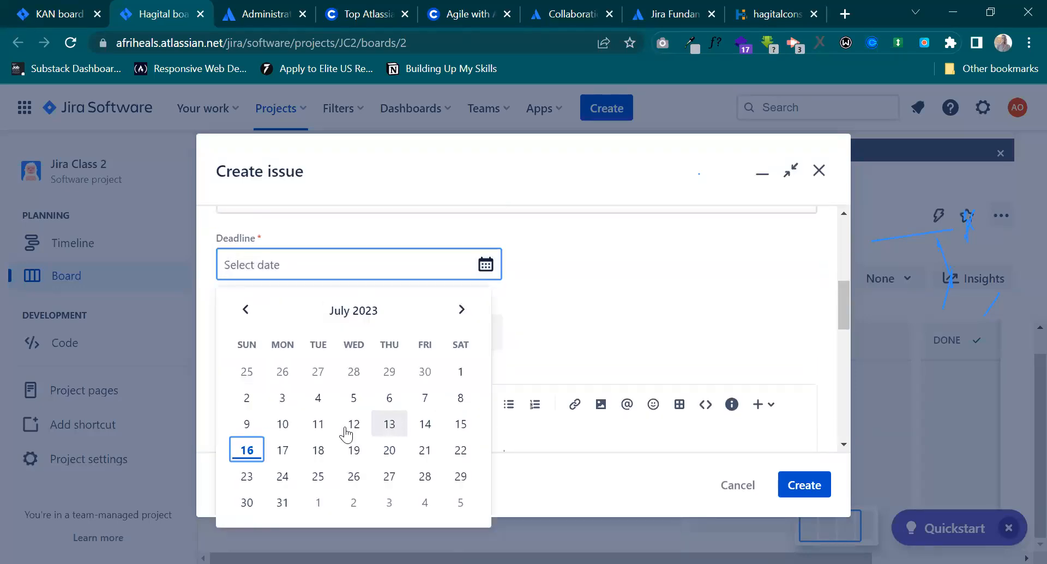
click(282, 450)
scroll(337, 392, down, 4)
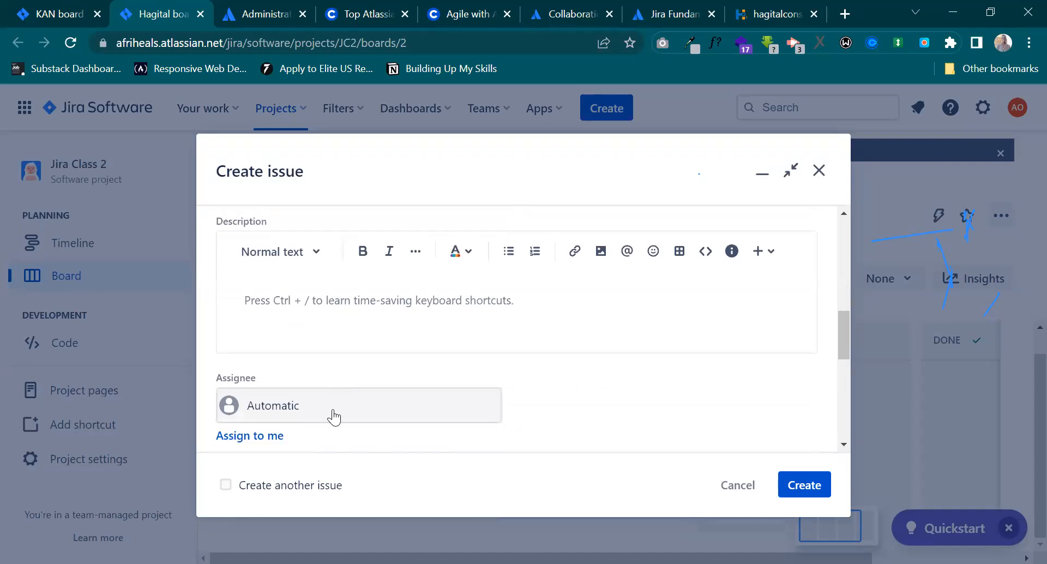
click(310, 332)
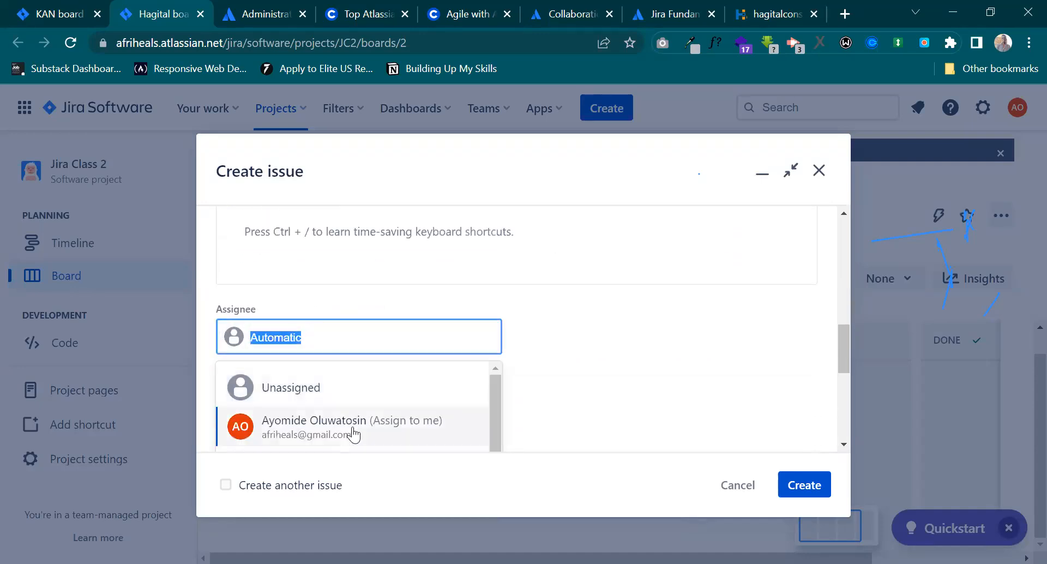
scroll(351, 409, down, 2)
scroll(351, 409, up, 1)
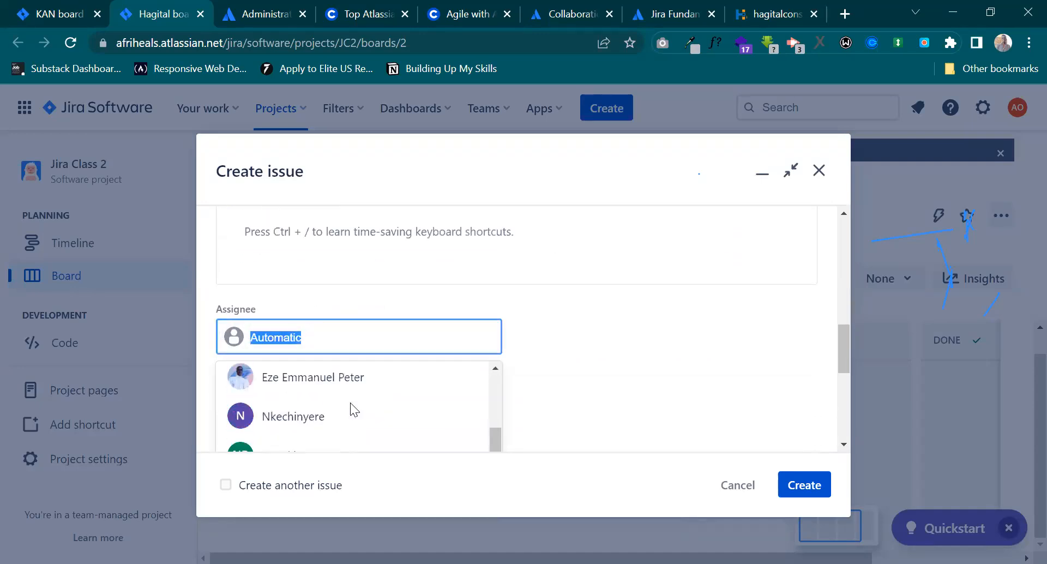
click(329, 427)
Submit the issue about the number of website pages and dismiss the creation notice.
scroll(641, 427, down, 5)
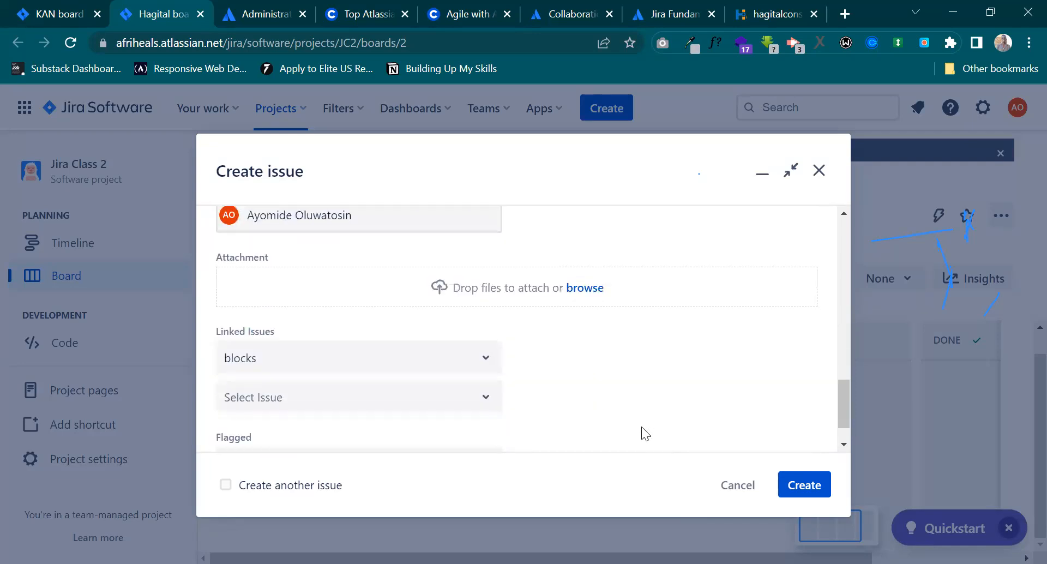
click(804, 484)
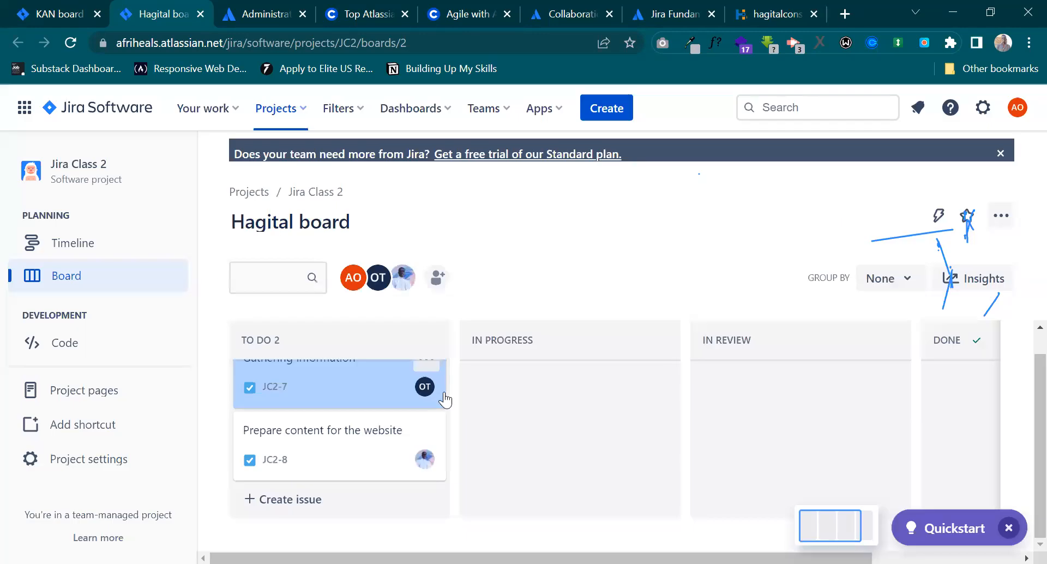
click(369, 477)
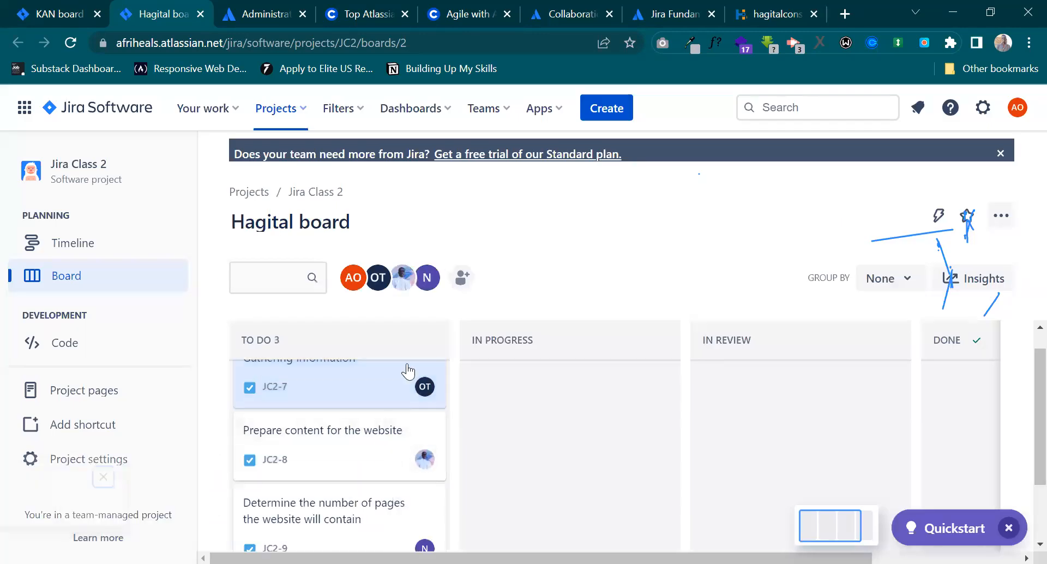
Start another To Do card with the summary "Website Building" and proceed to its creation form.
scroll(386, 475, up, 1)
scroll(386, 475, down, 3)
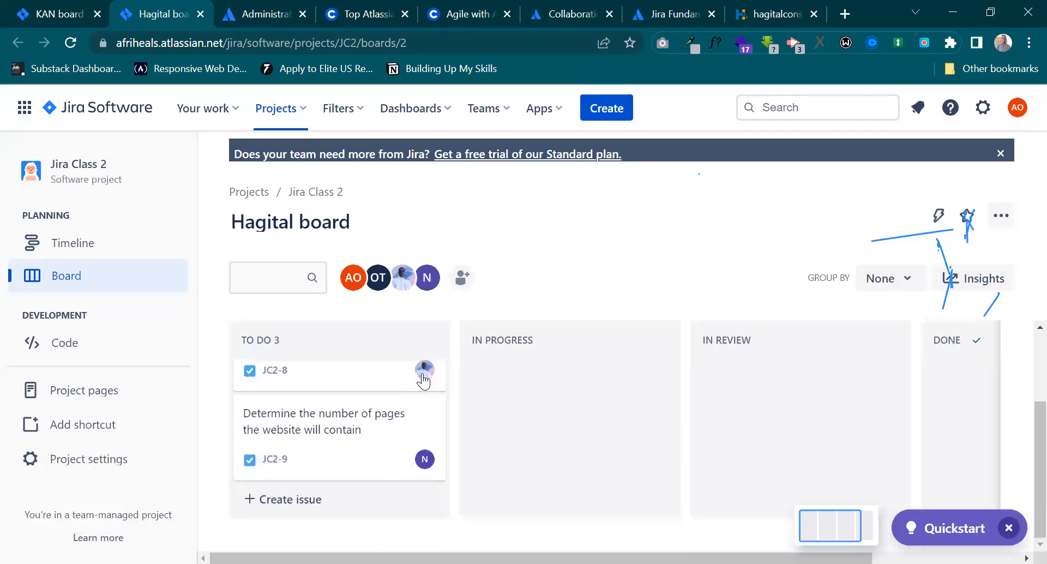
click(315, 499)
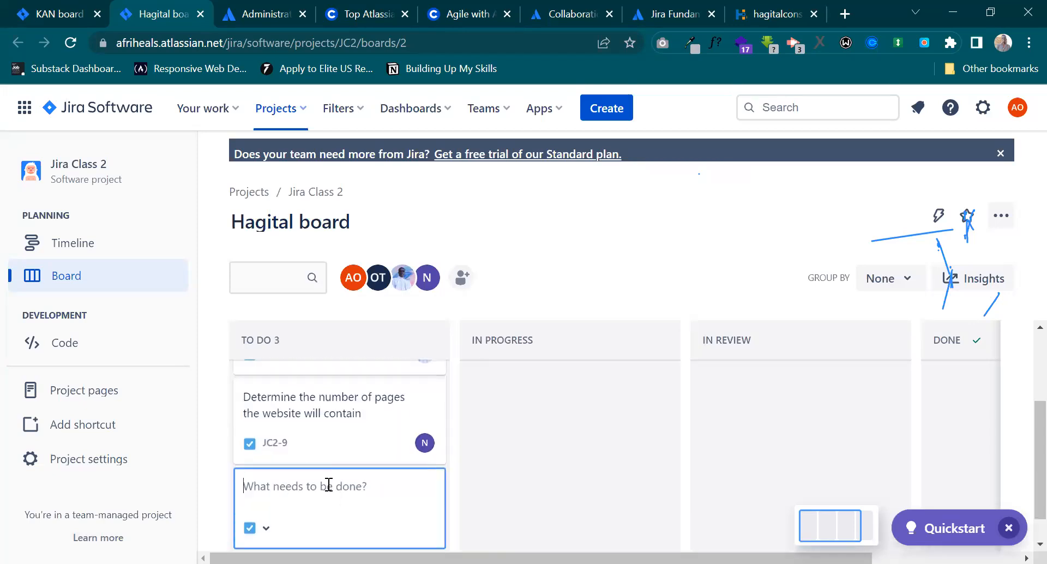
text(Start)
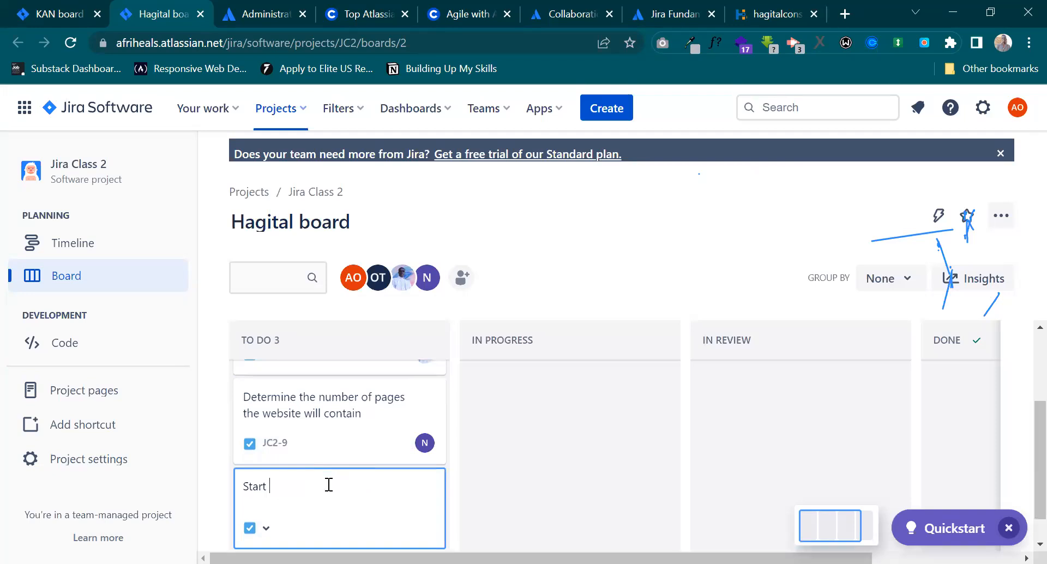
text( building the website)
key(ctrl+a)
text(Website Building)
key(Return)
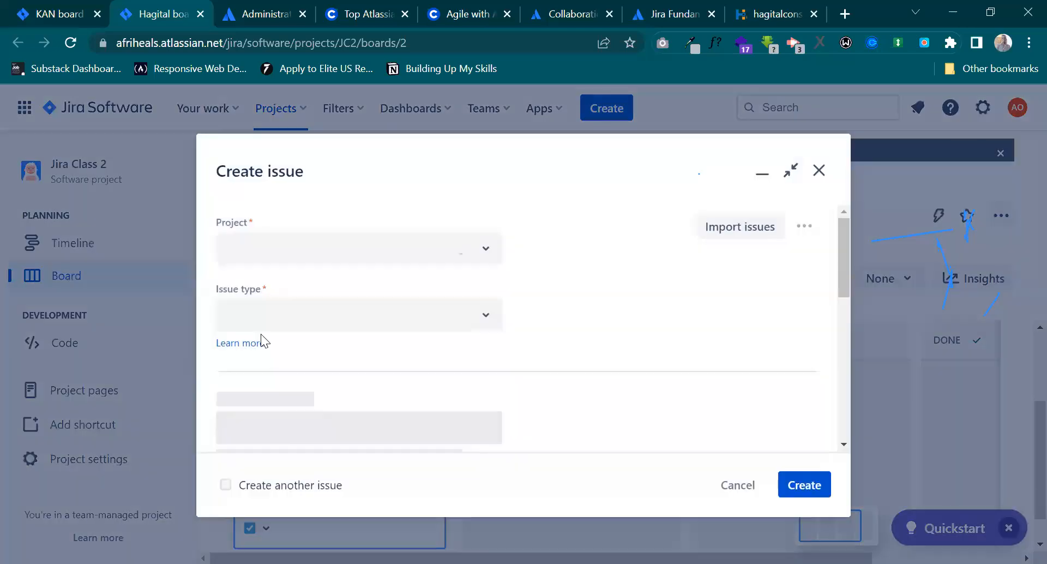
Set the Website Building issue's deadline to July 29, 2023 and assign it to your own account.
scroll(368, 347, down, 6)
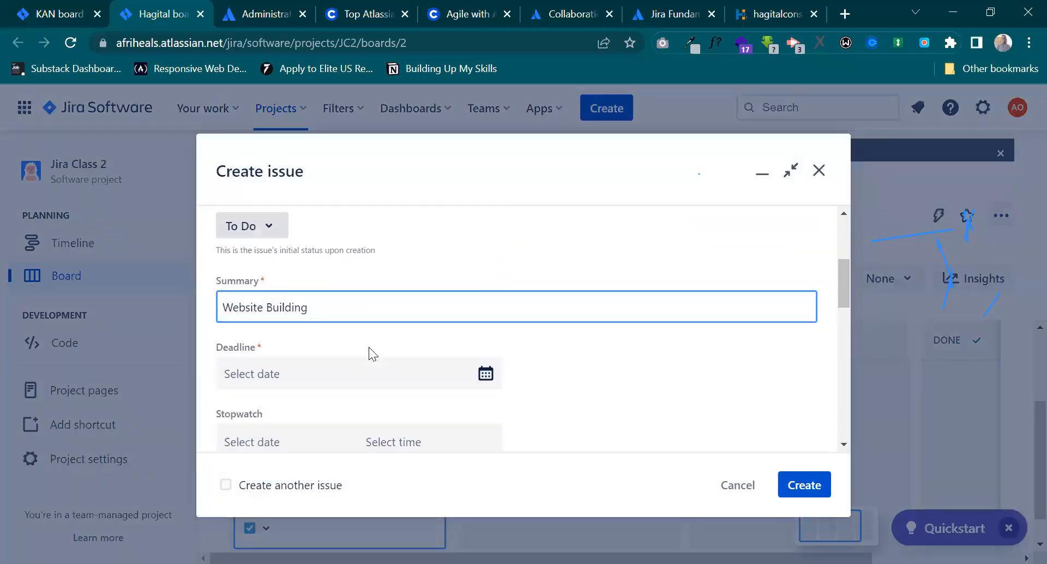
scroll(360, 353, up, 3)
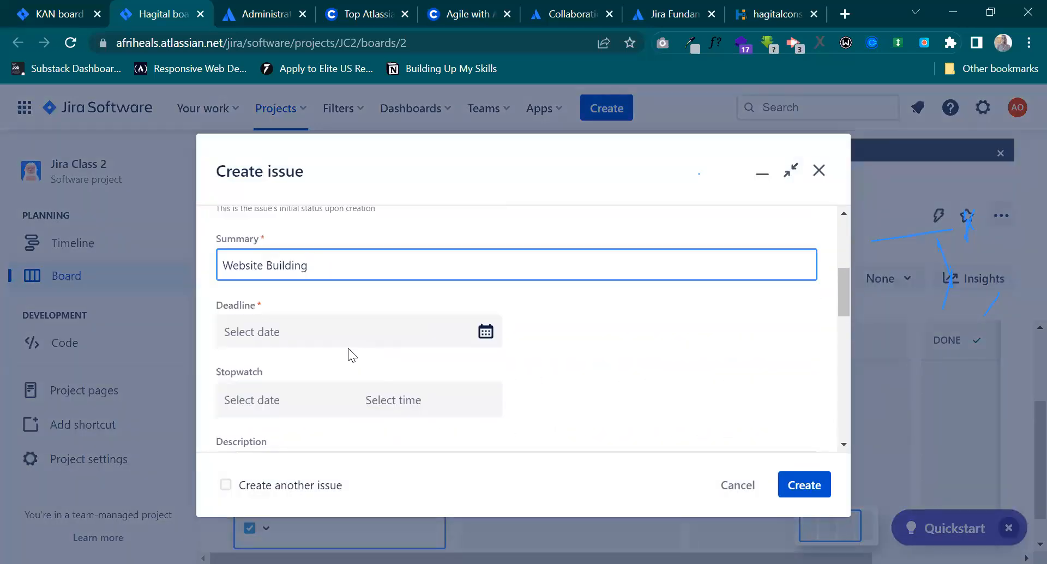
scroll(376, 338, up, 5)
scroll(376, 338, down, 2)
scroll(376, 338, up, 2)
scroll(376, 338, down, 5)
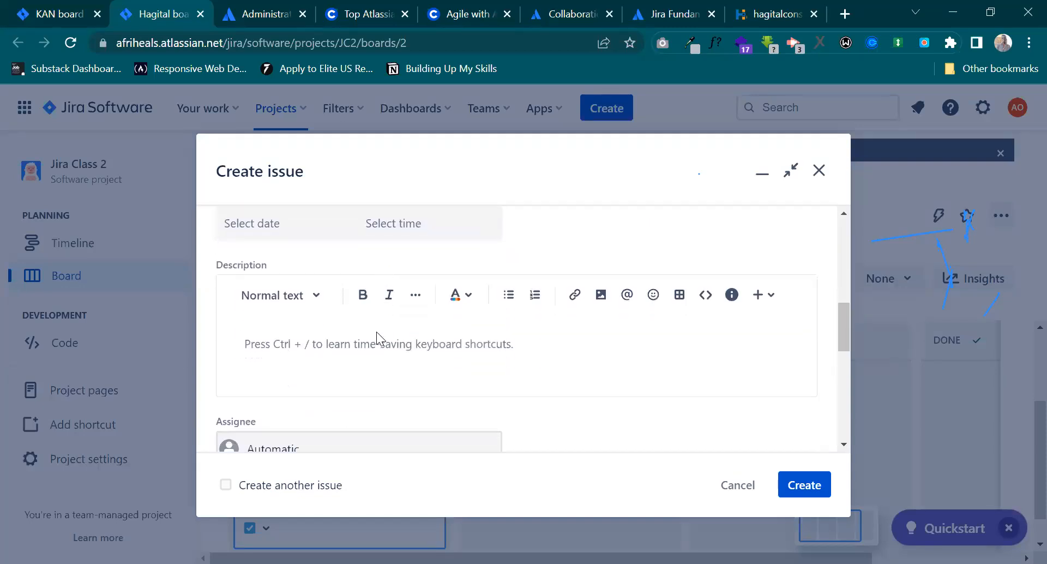
scroll(376, 331, up, 2)
click(328, 279)
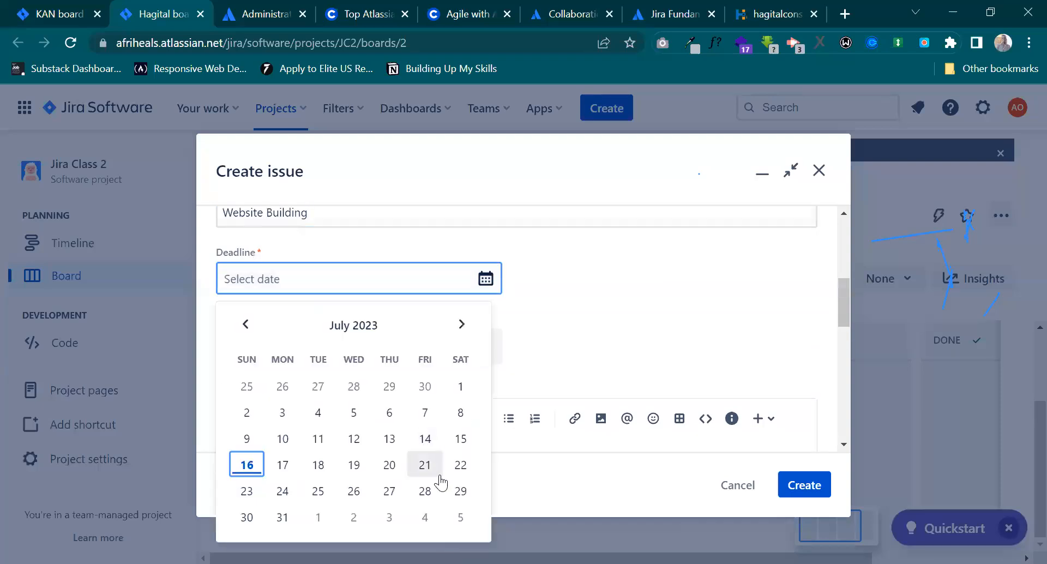
click(461, 491)
scroll(460, 372, down, 6)
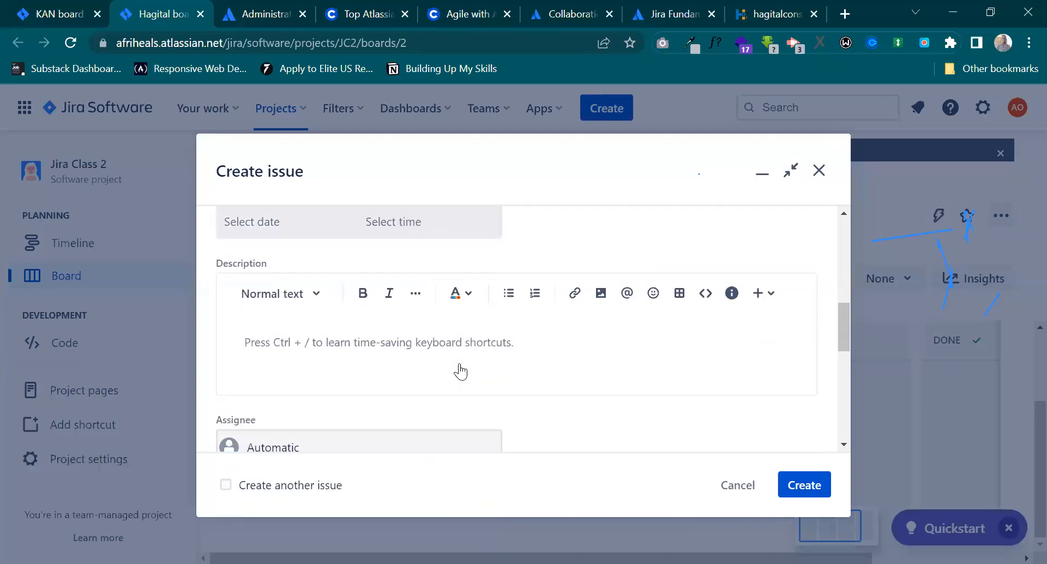
click(281, 325)
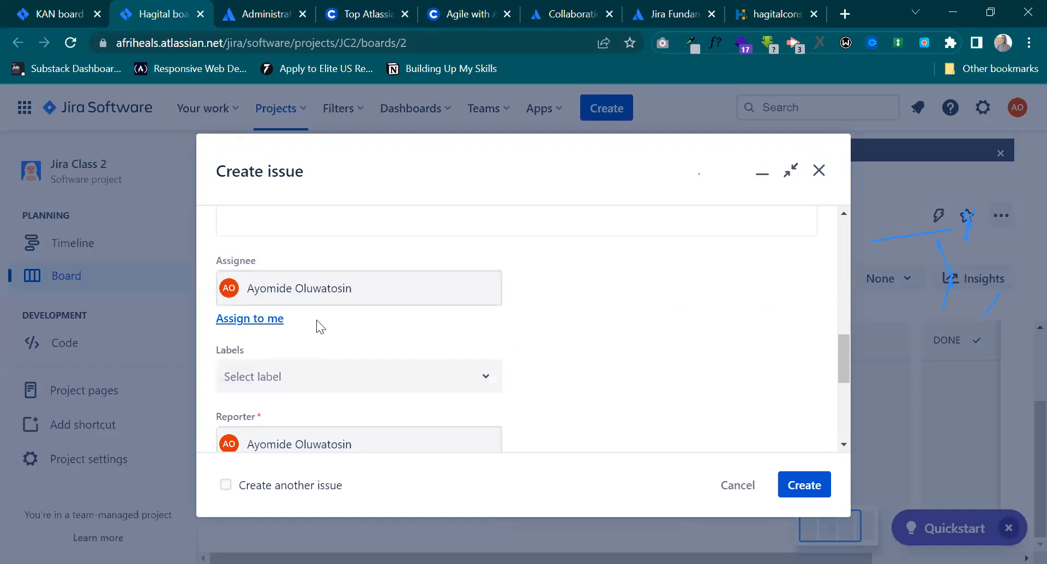
Submit the Website Building issue and dismiss the creation notice.
scroll(415, 351, down, 5)
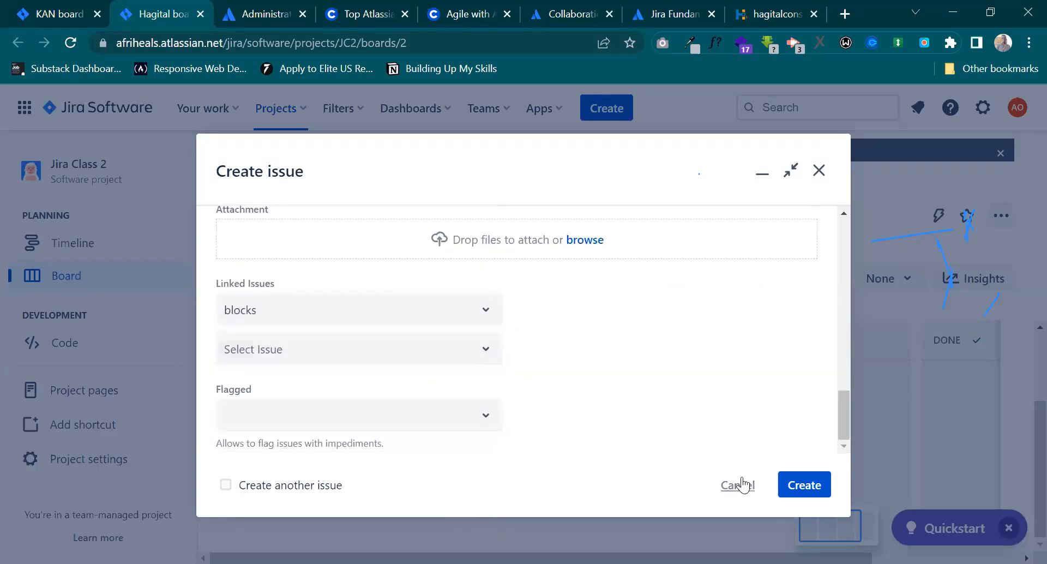
click(803, 485)
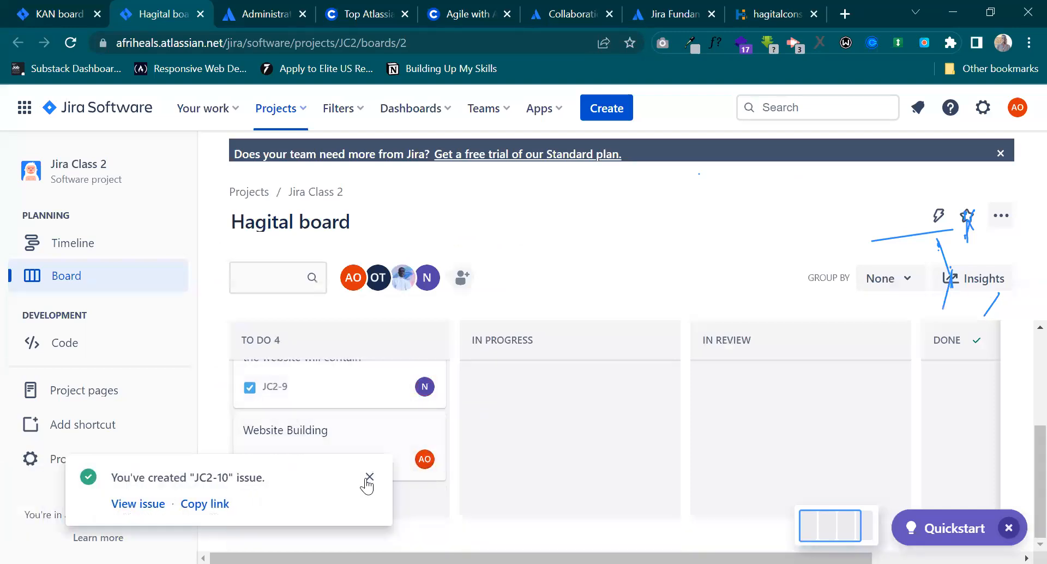
click(370, 477)
Open the Website Building issue from the board and review its deadline, description and assignee.
click(336, 454)
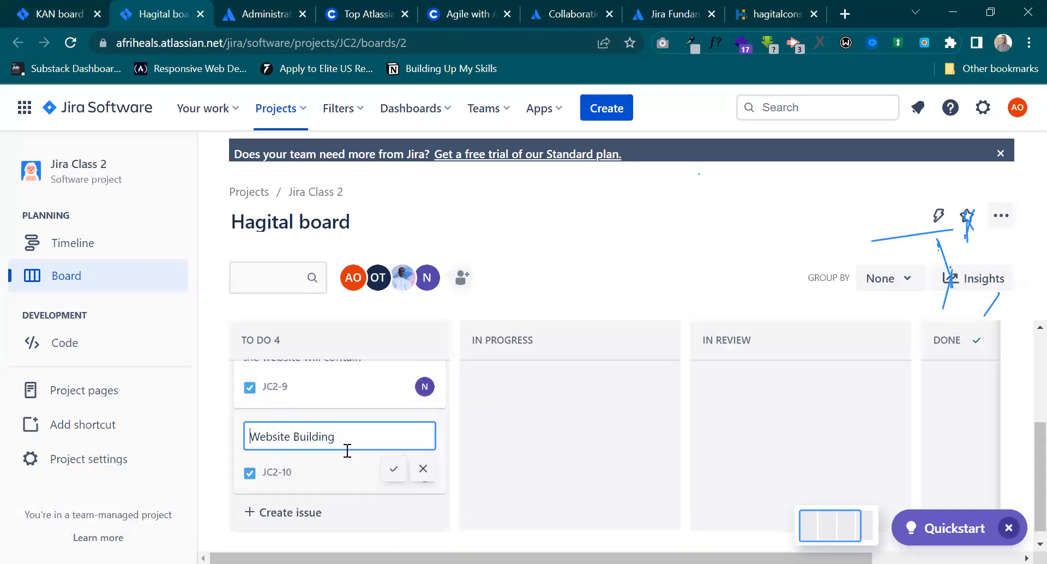
click(349, 475)
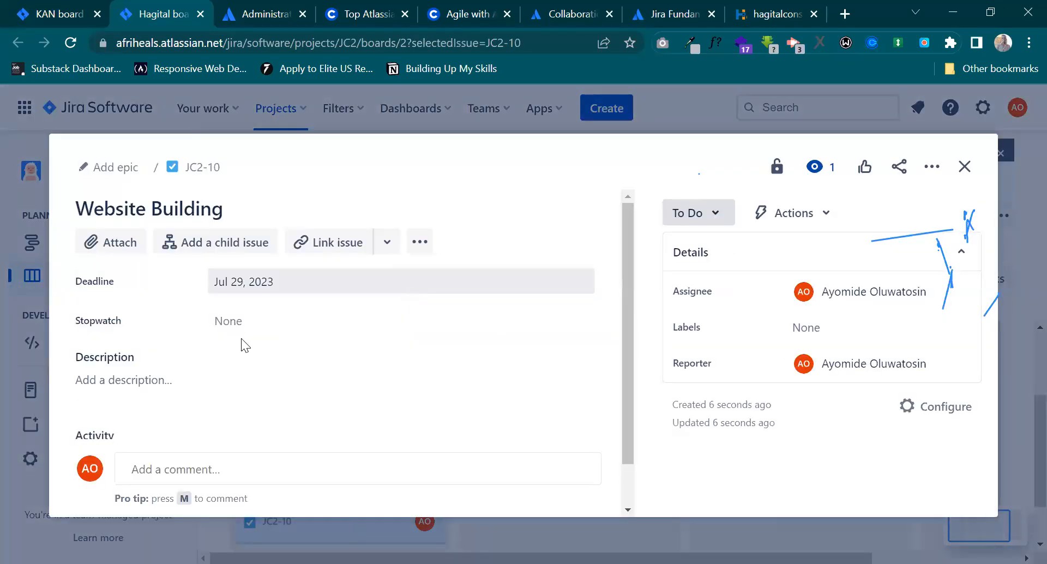
scroll(184, 373, down, 2)
scroll(184, 373, up, 1)
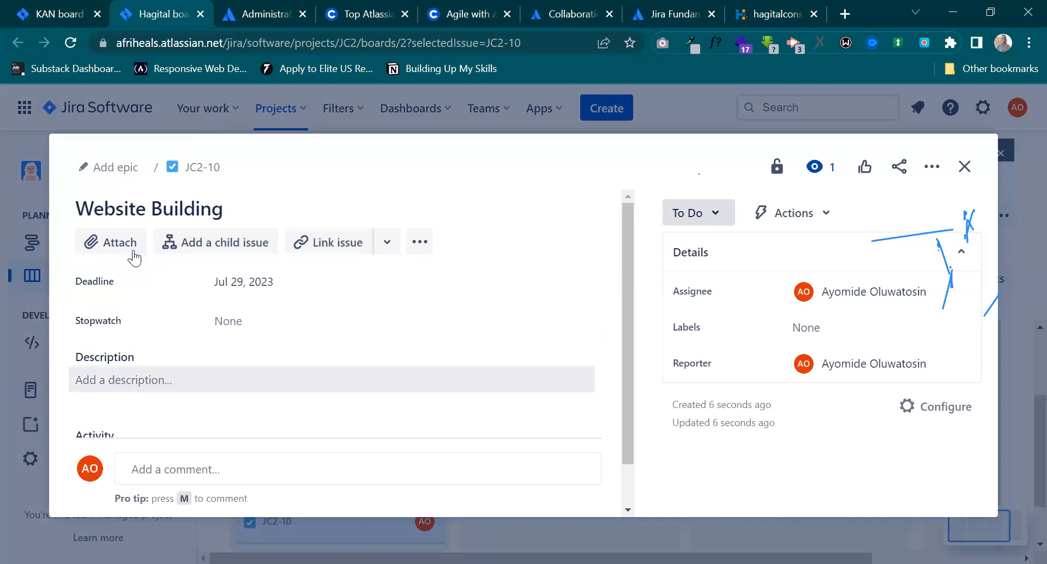
Start adding a child issue to the Website Building issue.
click(232, 245)
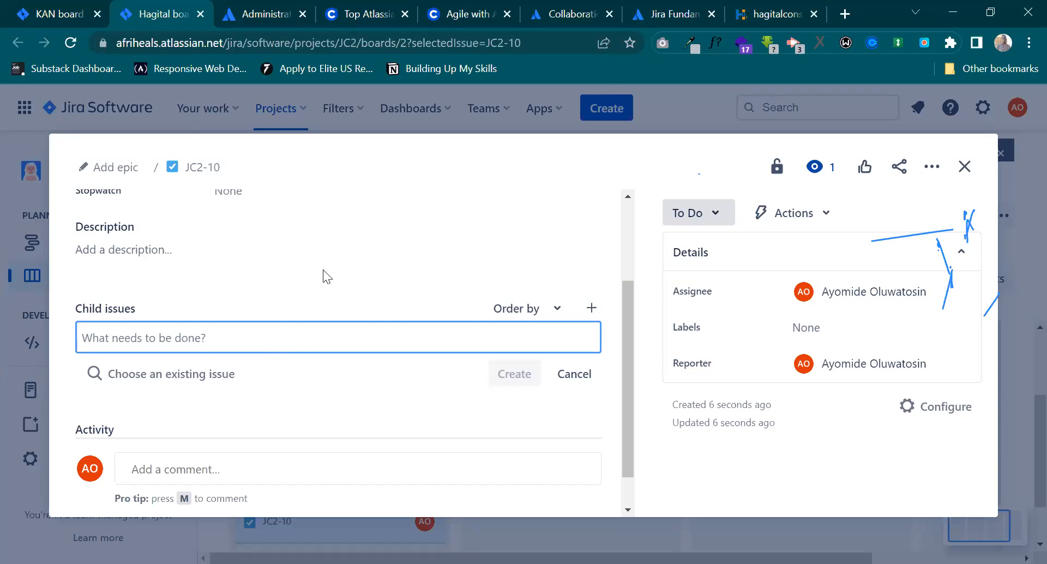
key(alt+Tab)
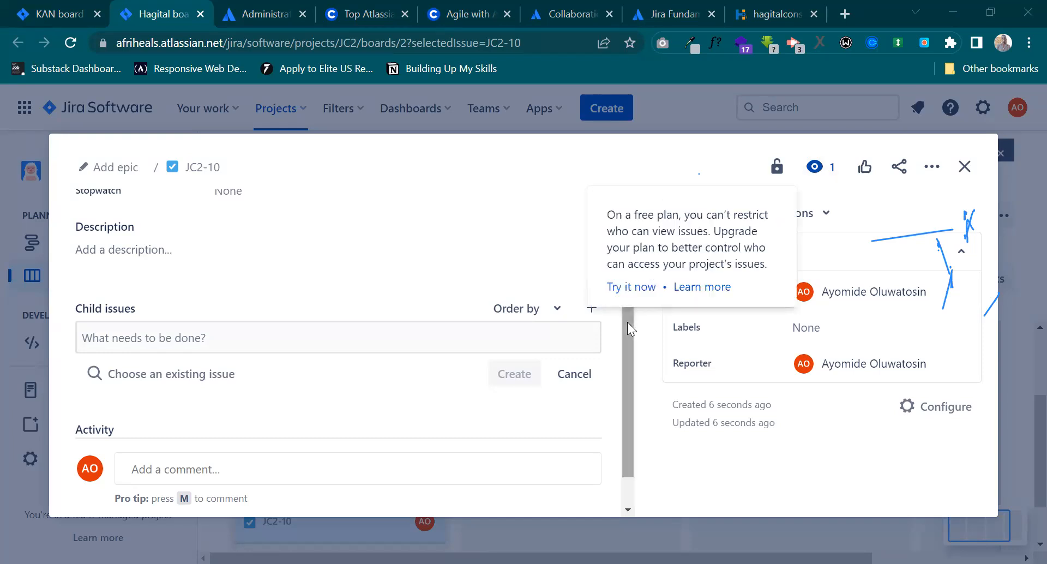
drag(626, 322, 632, 259)
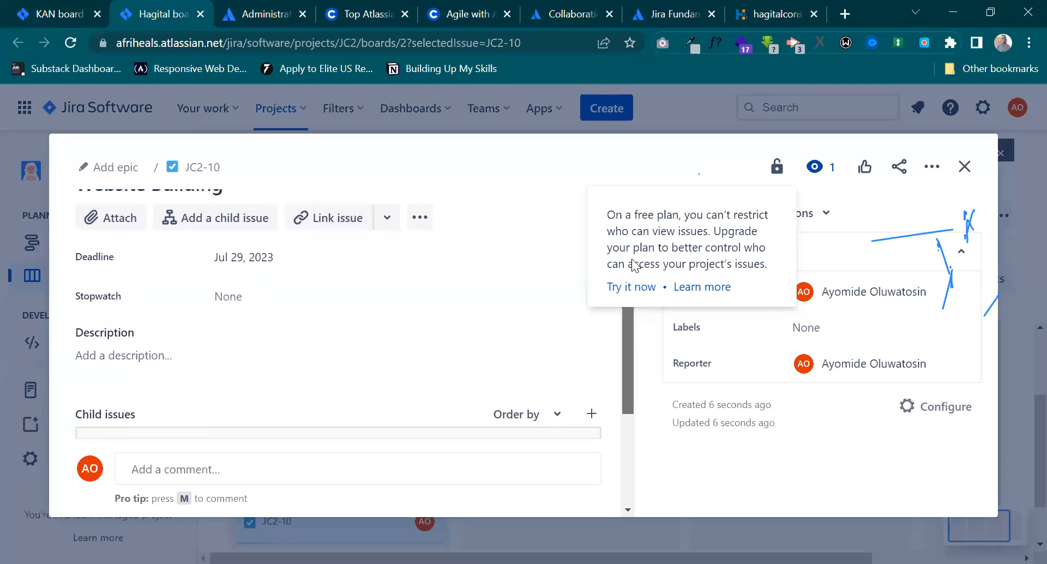
scroll(251, 318, up, 1)
click(216, 242)
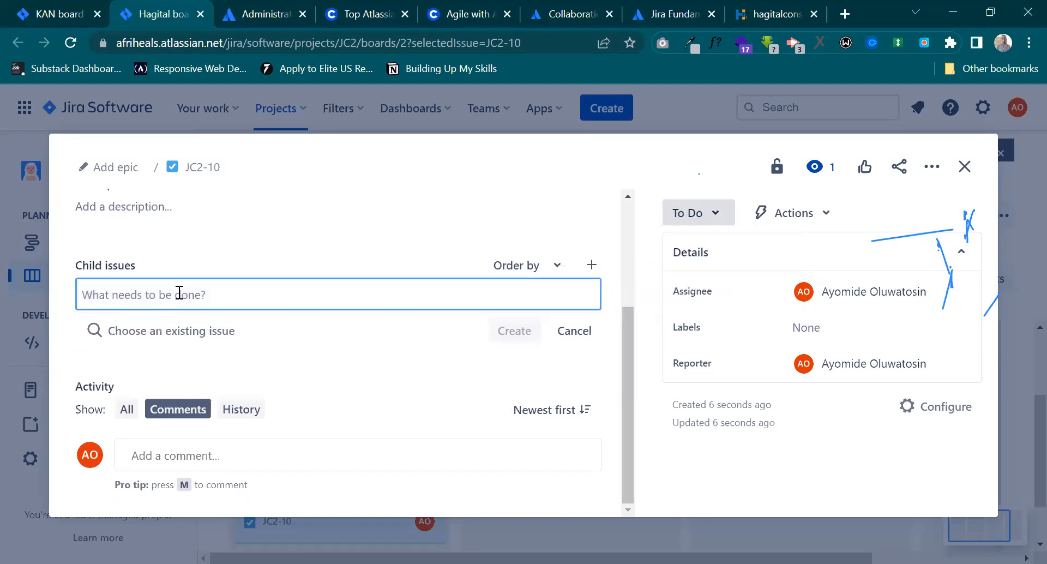
text(DEepl)
key(BackSpace)
key(BackSpace)
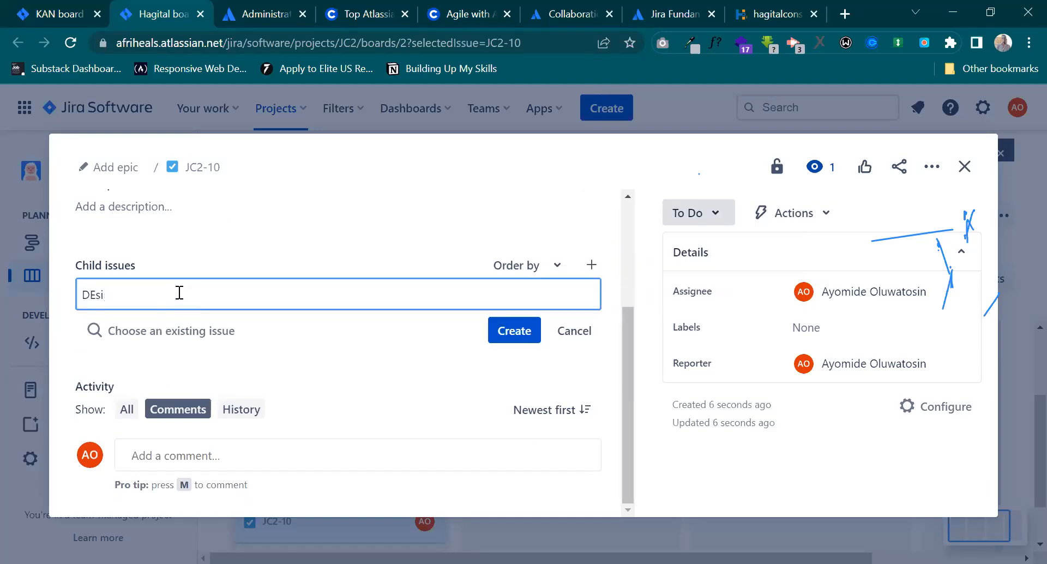
key(BackSpace)
key(BackSpace)
text(esign)
Create a child issue with the summary "Maka UI/UX" under the Website Building issue.
key(ctrl+a)
text(Maka Ul/UX)
click(521, 330)
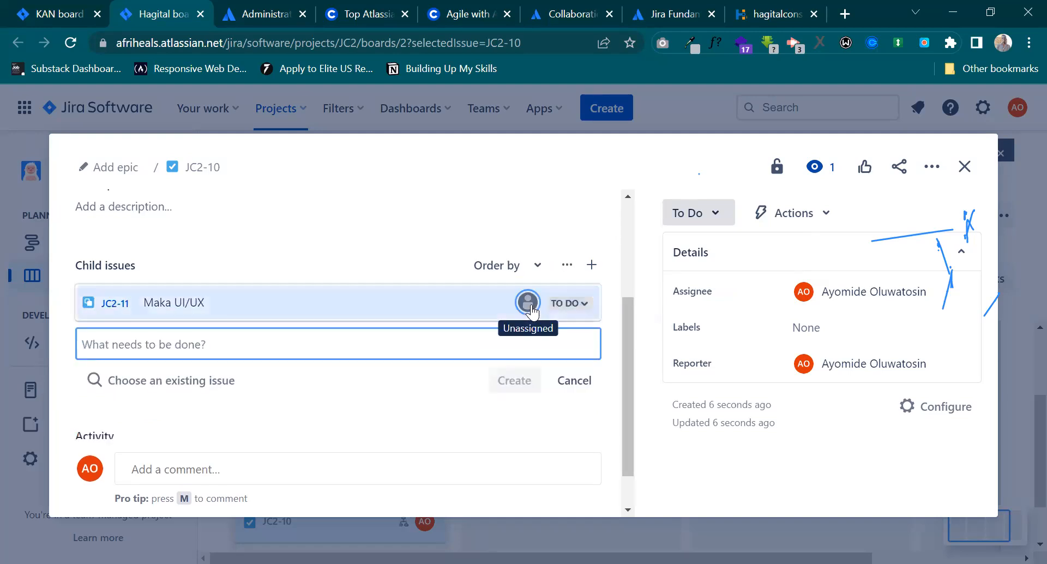
Assign the Maka UI/UX child issue to a team member.
click(528, 303)
scroll(417, 380, down, 2)
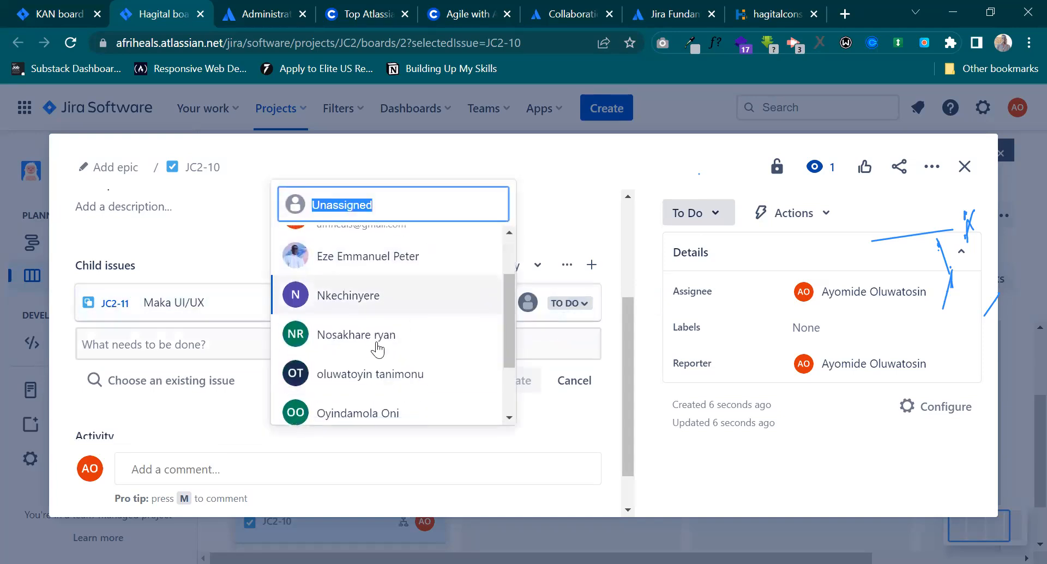
click(375, 335)
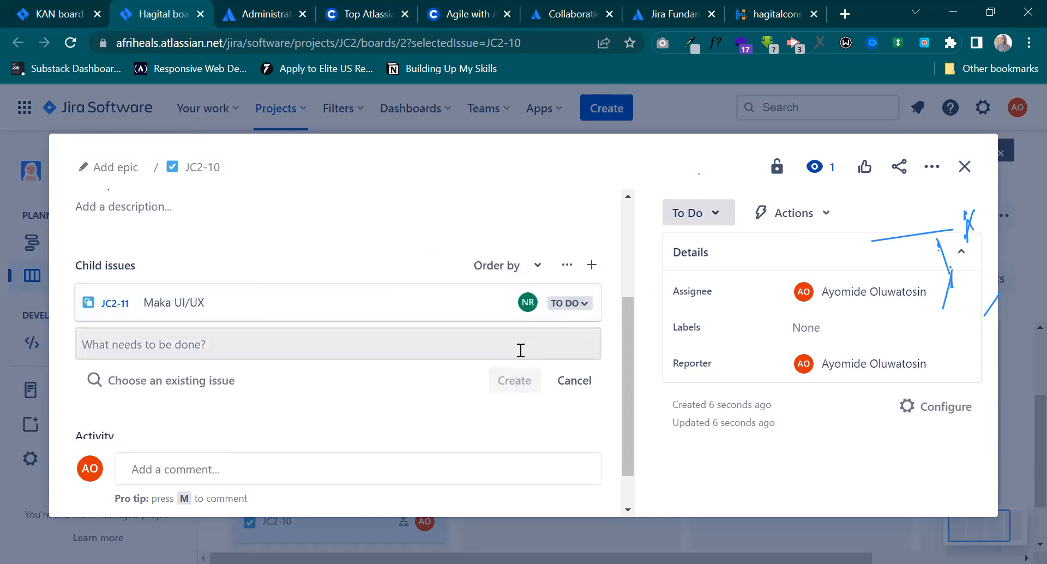
click(390, 348)
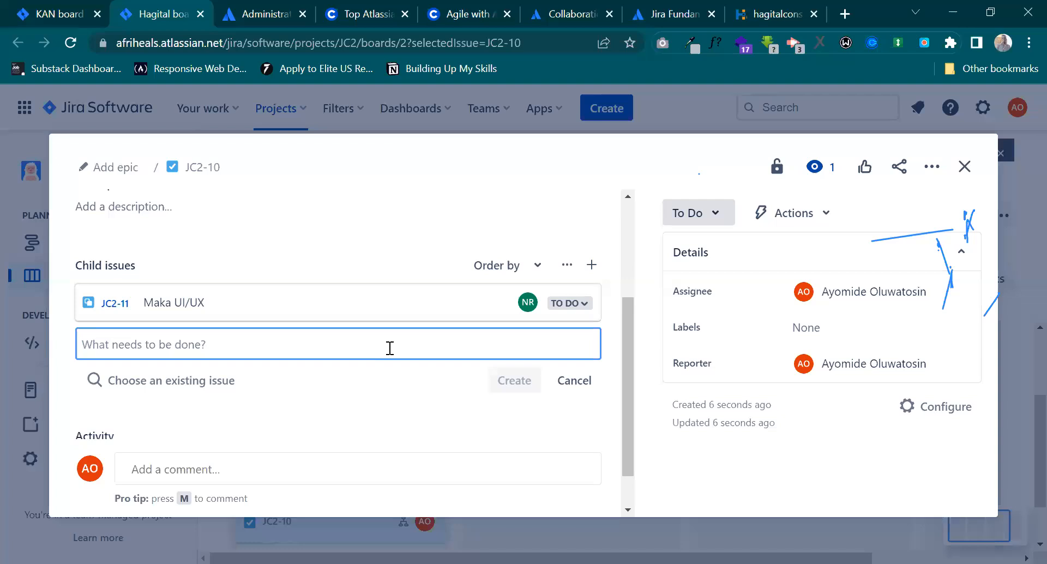
Rename the Maka UI/UX child issue as "Make UI/UX" and close its details to return to the board.
click(158, 303)
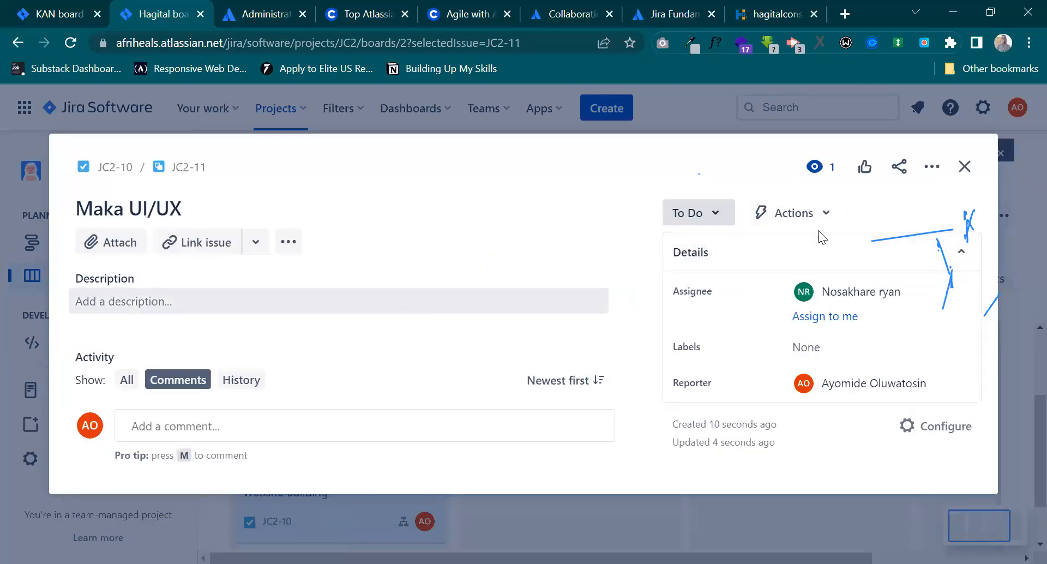
click(131, 213)
key(BackSpace)
text(e)
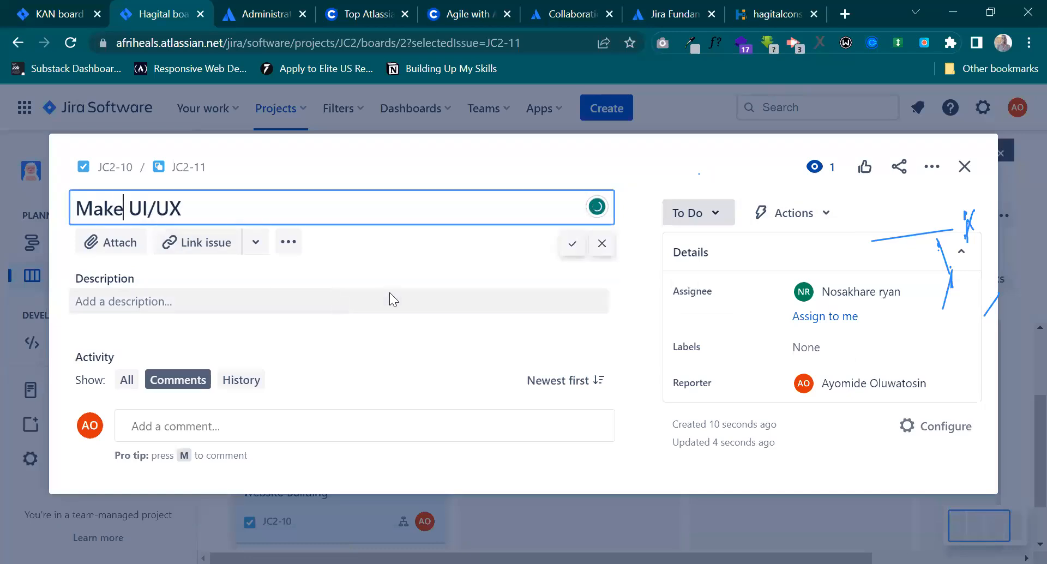
click(389, 293)
scroll(540, 323, down, 2)
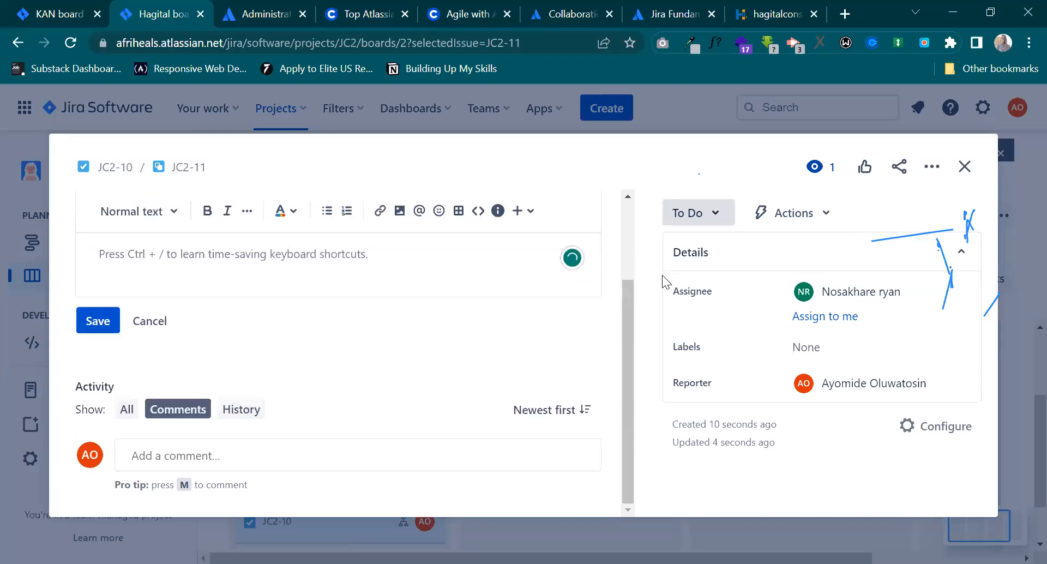
scroll(398, 350, up, 2)
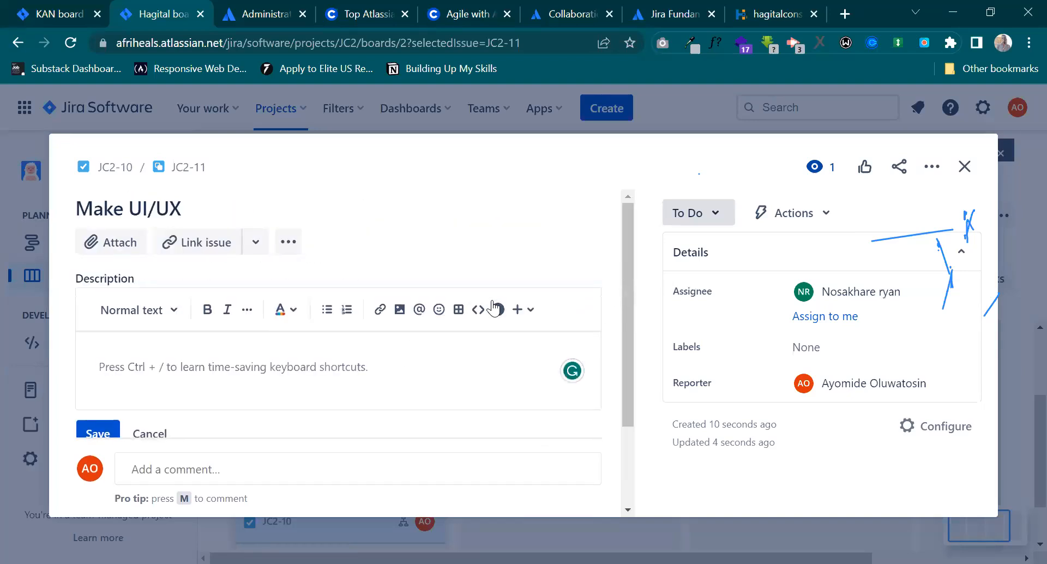
click(964, 167)
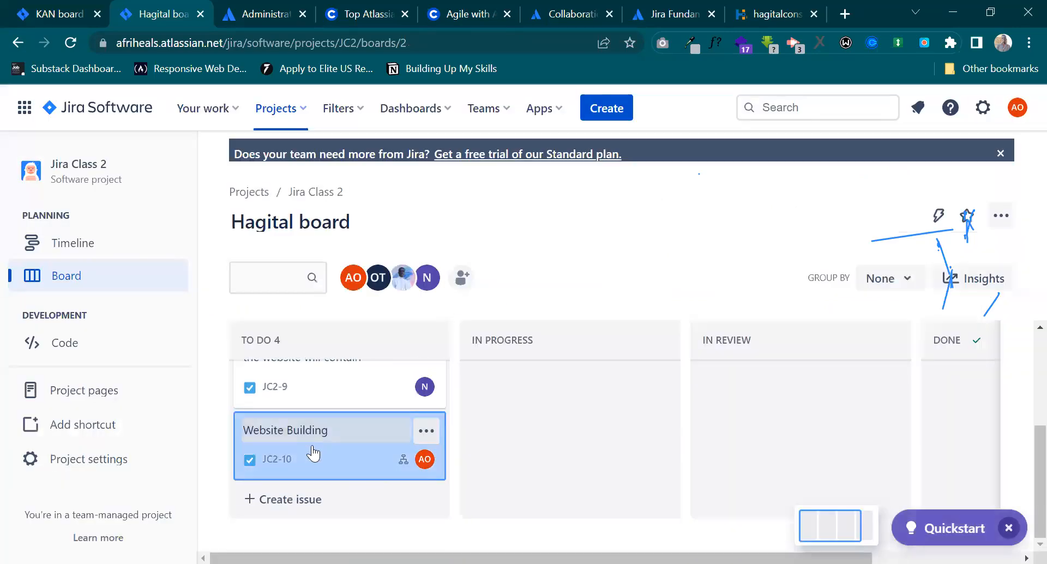
Reopen the Website Building issue from the board and start another child issue below Make UI/UX.
click(362, 469)
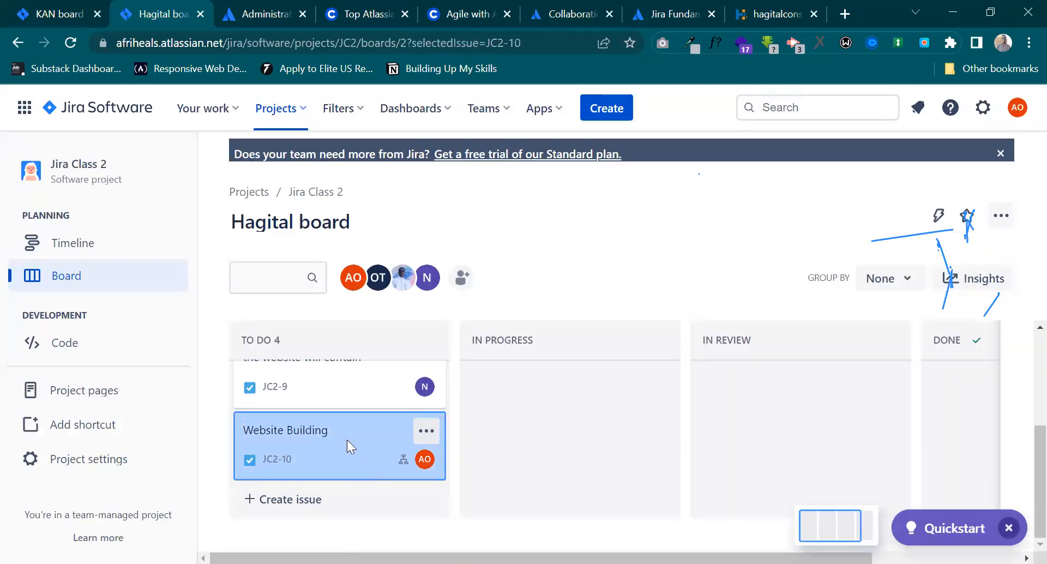
scroll(279, 334, down, 3)
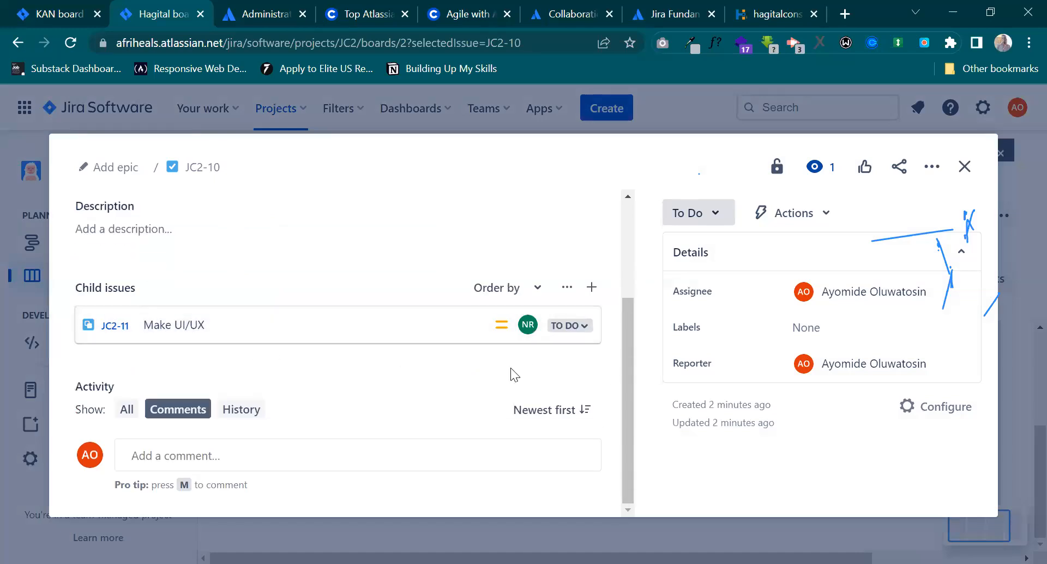
click(592, 295)
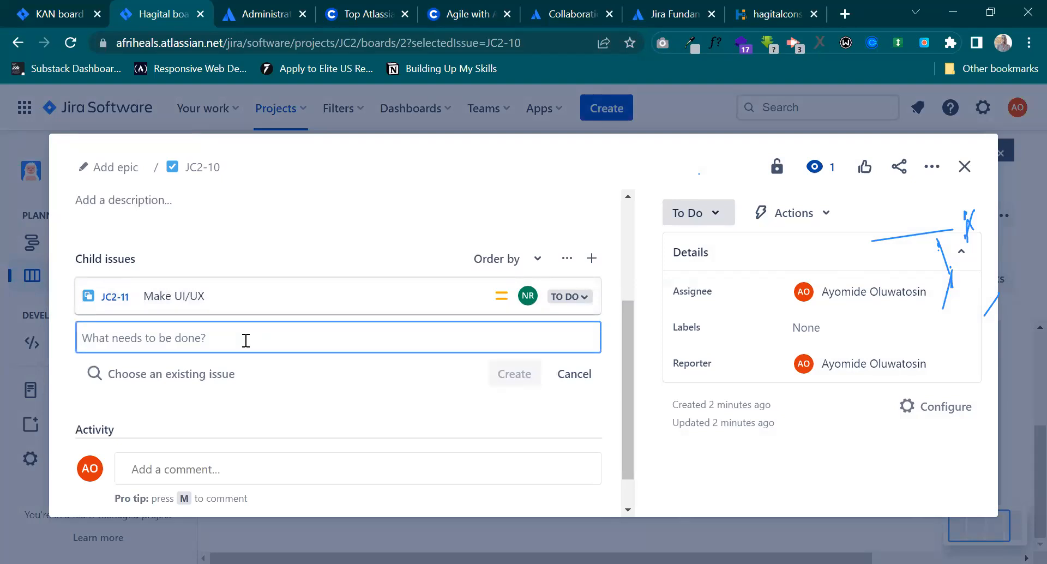
Create the child issue "Convert UI/UX to Frontend Development" and assign it to your own account.
text(Convert)
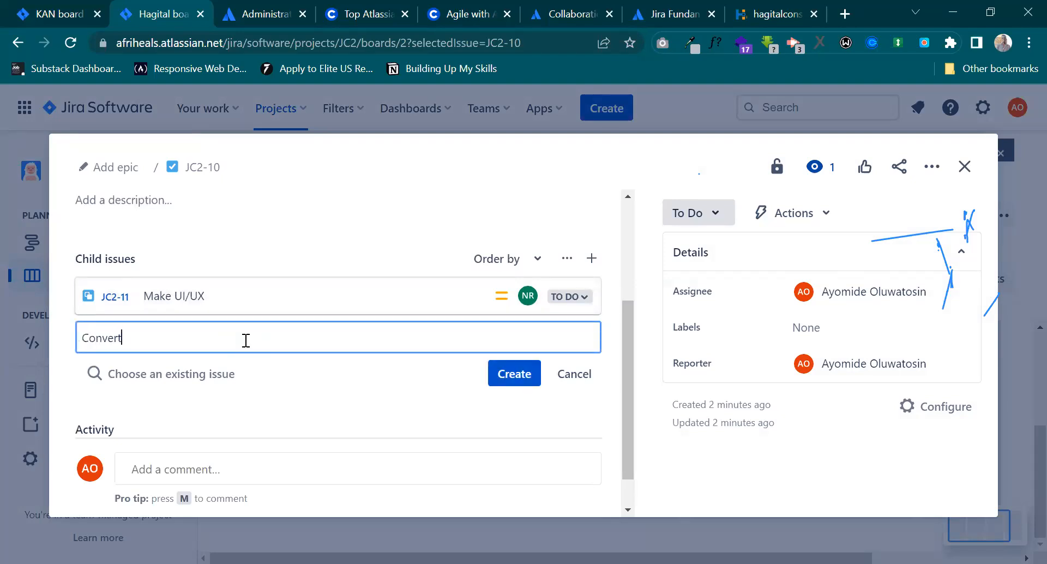
text( UI/UX to Frontend DEve)
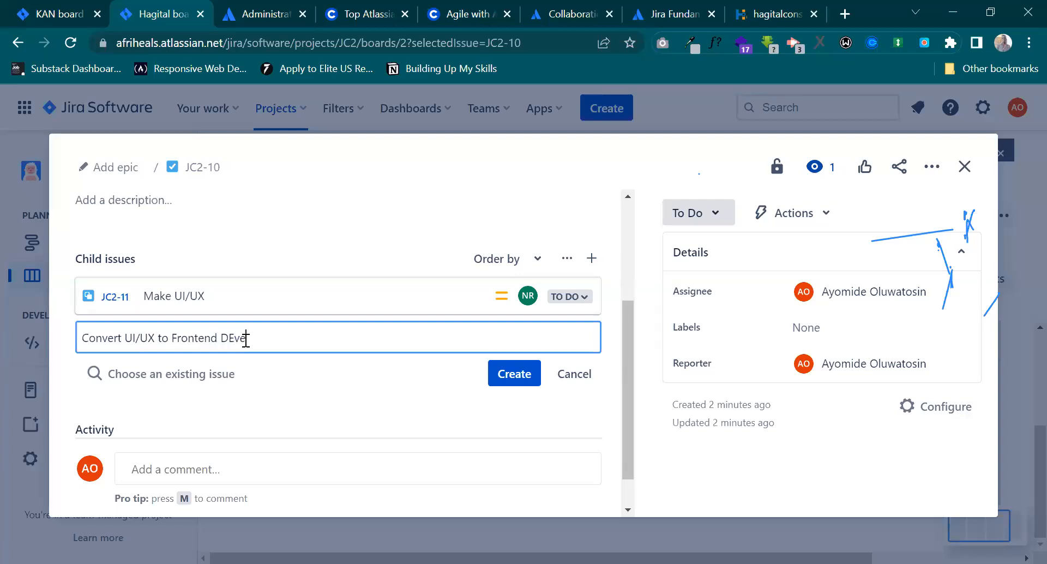
key(BackSpace)
key(BackSpace)
key(BackSpace)
text(evelopment)
click(505, 376)
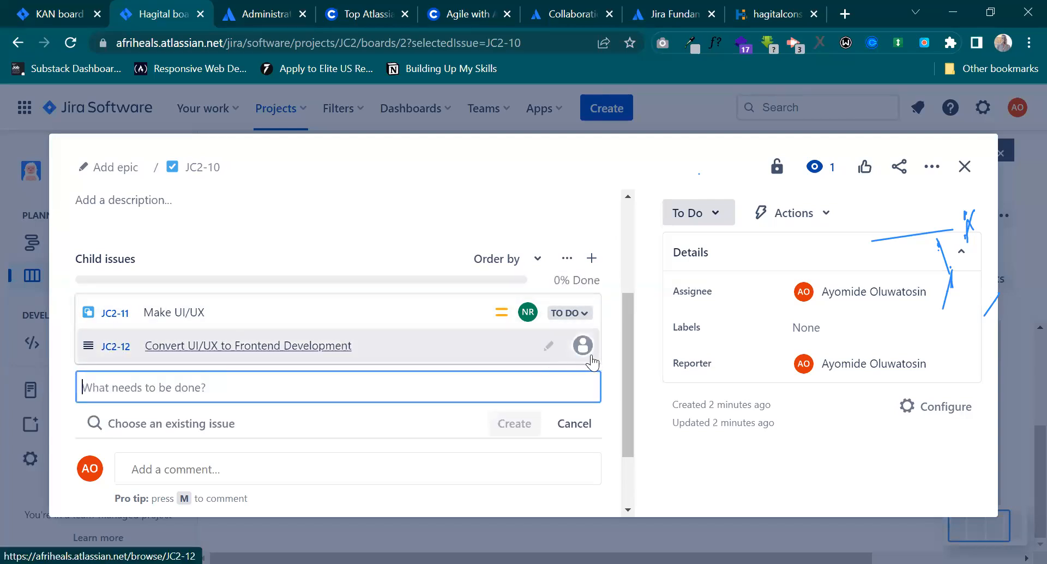
click(531, 351)
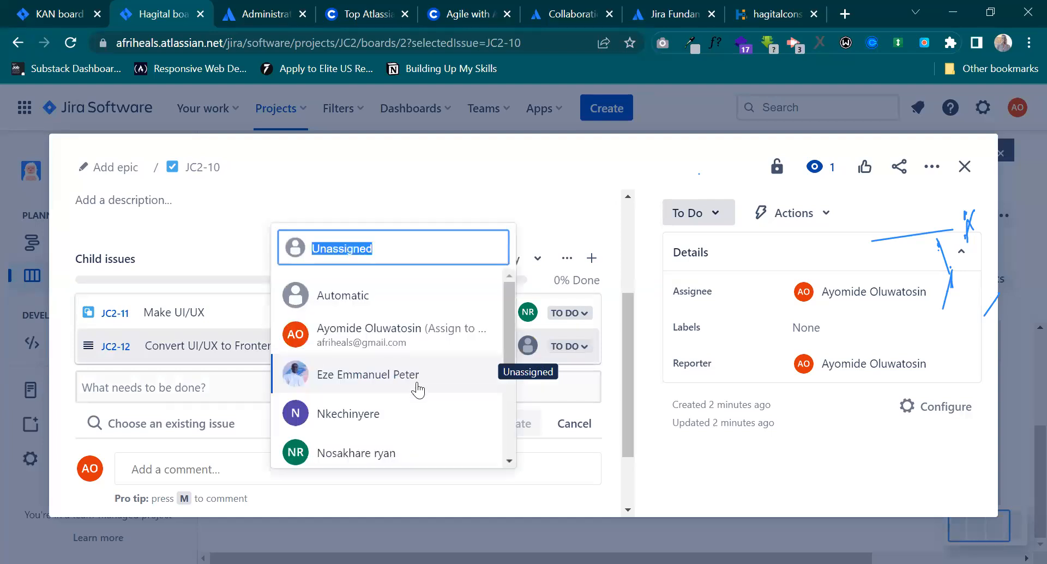
click(419, 346)
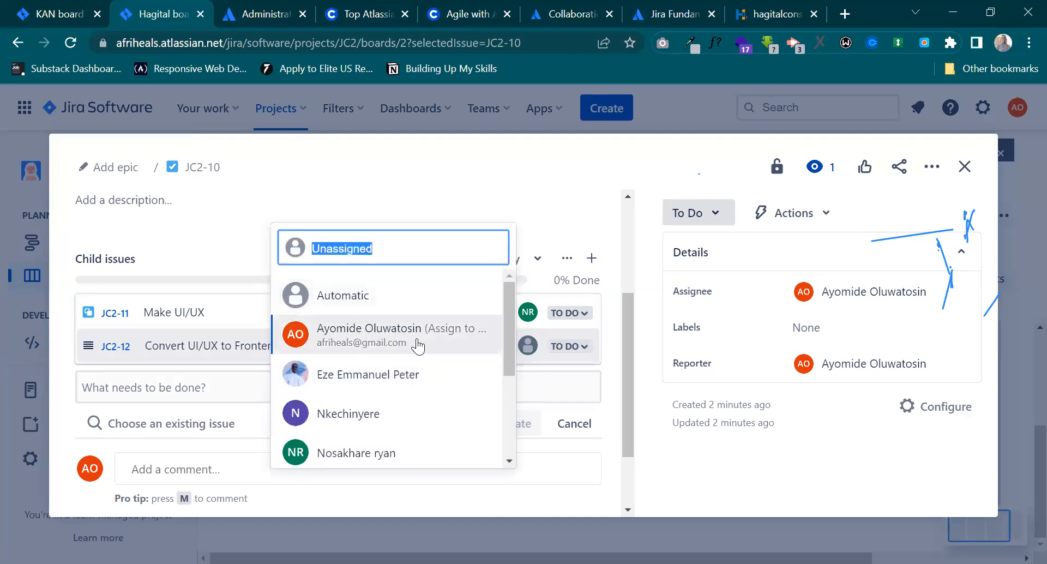
Add the child issue "Build Backend" to Website Building and assign it to a team member.
click(162, 388)
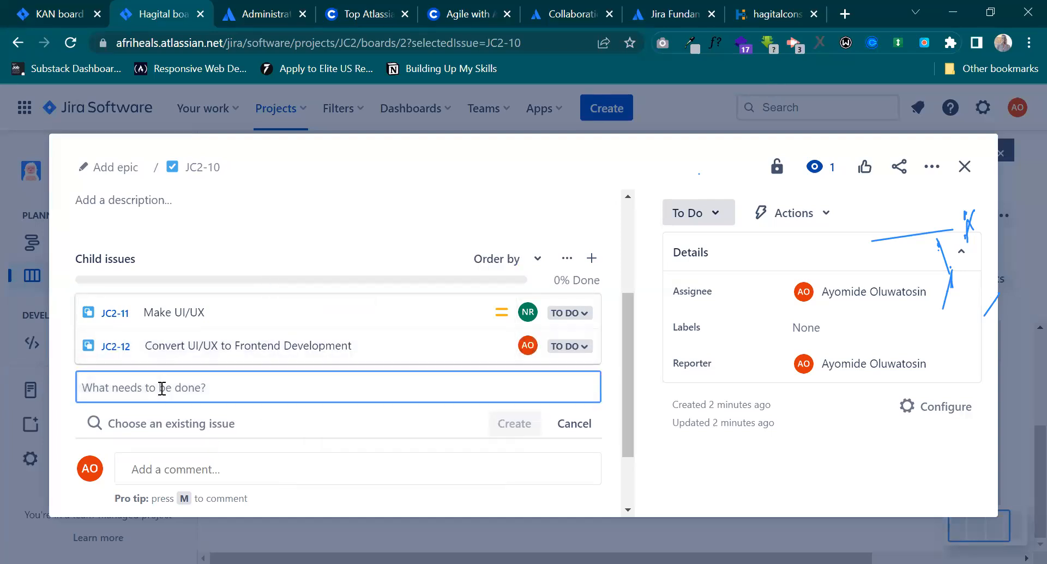
text(B)
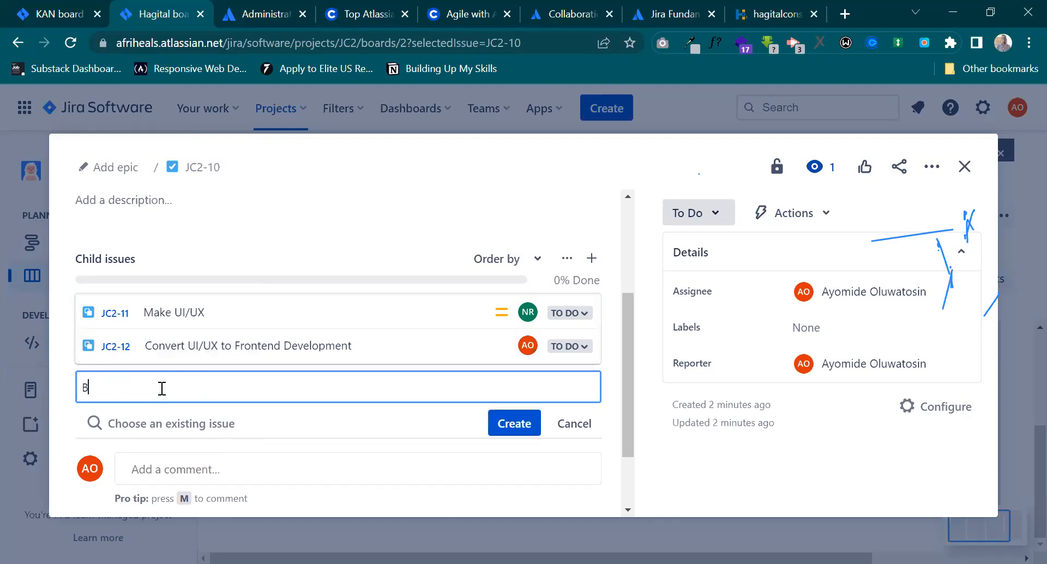
text(uild Backend)
key(Return)
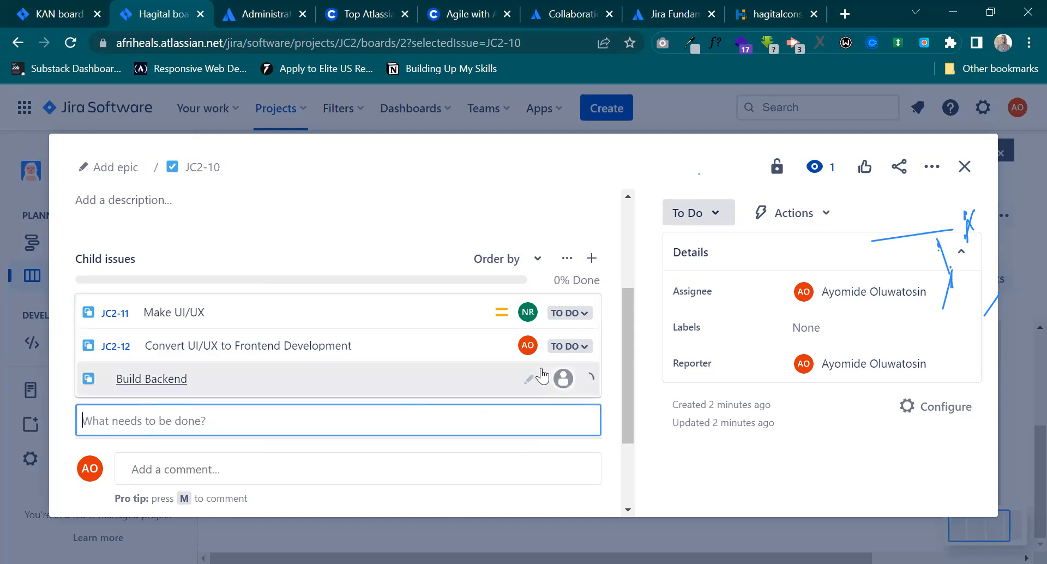
click(526, 381)
scroll(403, 436, down, 2)
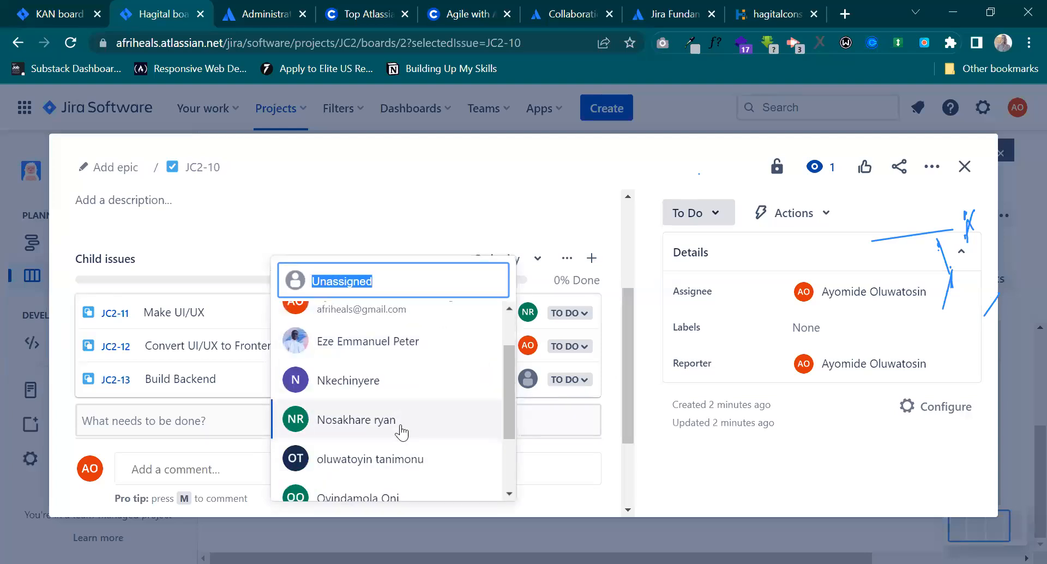
click(397, 375)
Add the child issue "Testing and Validation" to the Website Building issue.
click(210, 422)
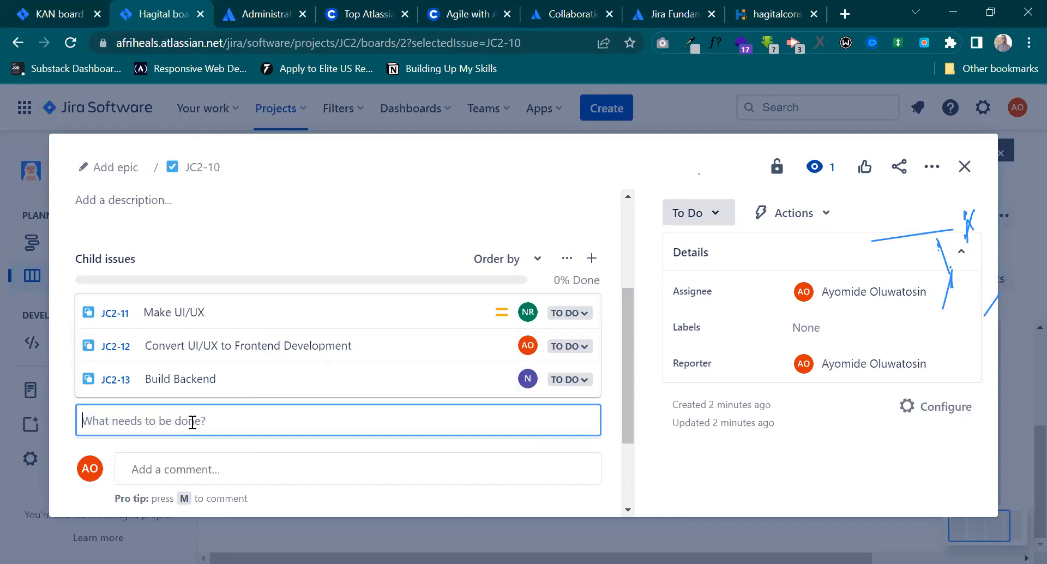
text(Tes)
key(BackSpace)
key(BackSpace)
key(BackSpace)
text(Esting)
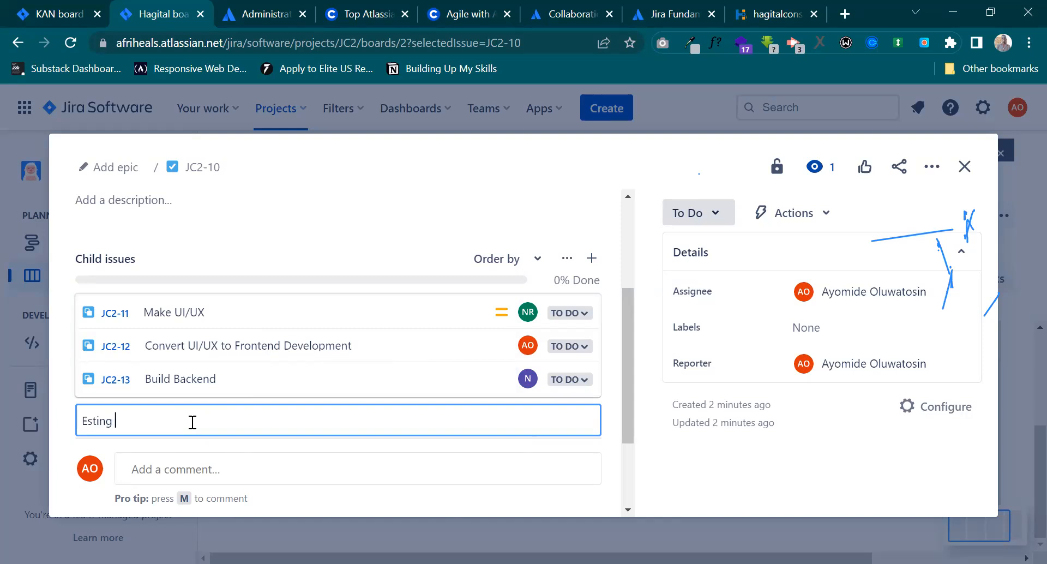
key(ctrl+a)
text(Testing and Validation)
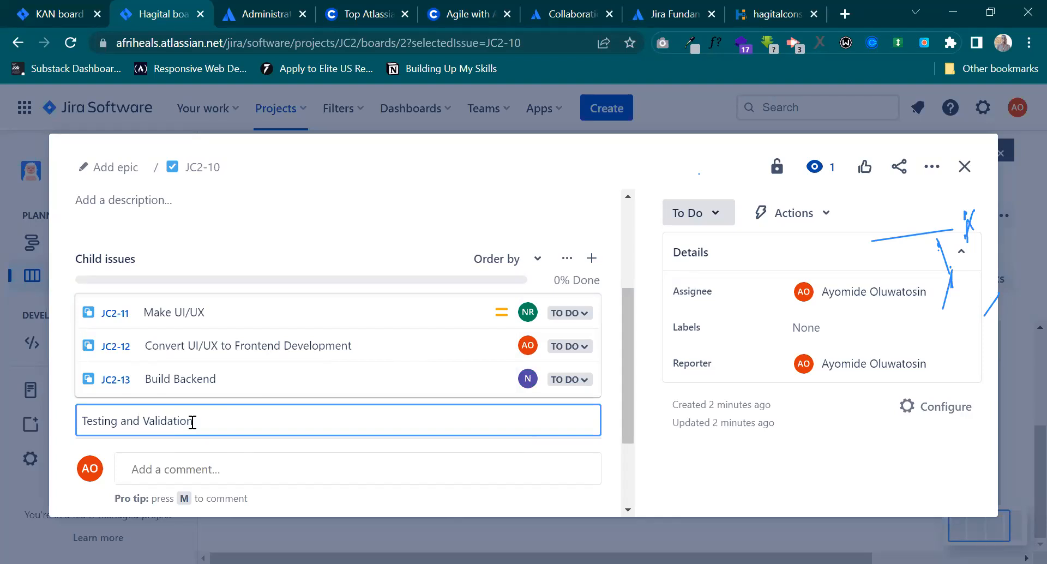
key(Return)
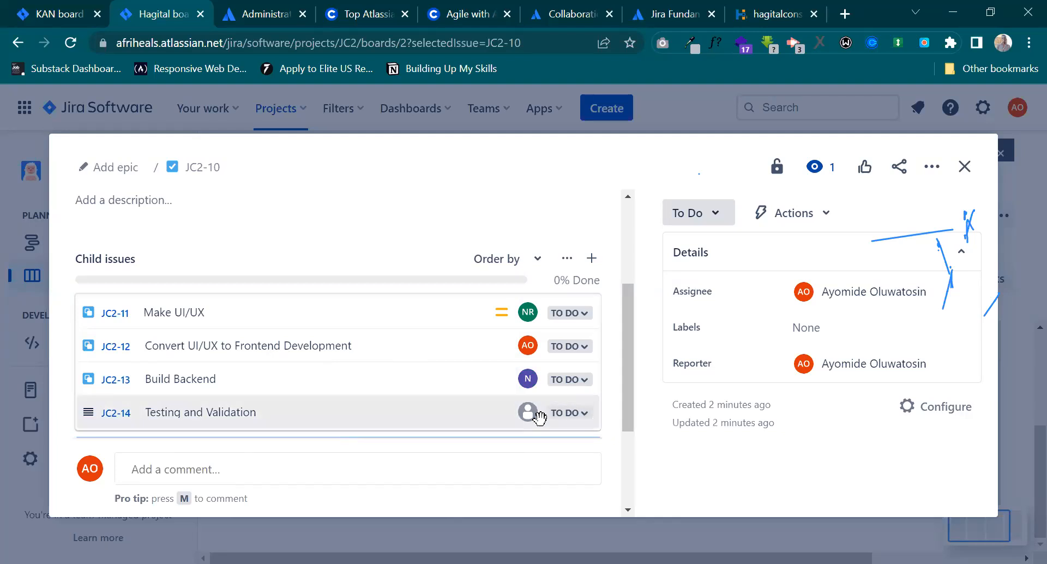
Assign the Testing and Validation child issue to a team member.
click(528, 413)
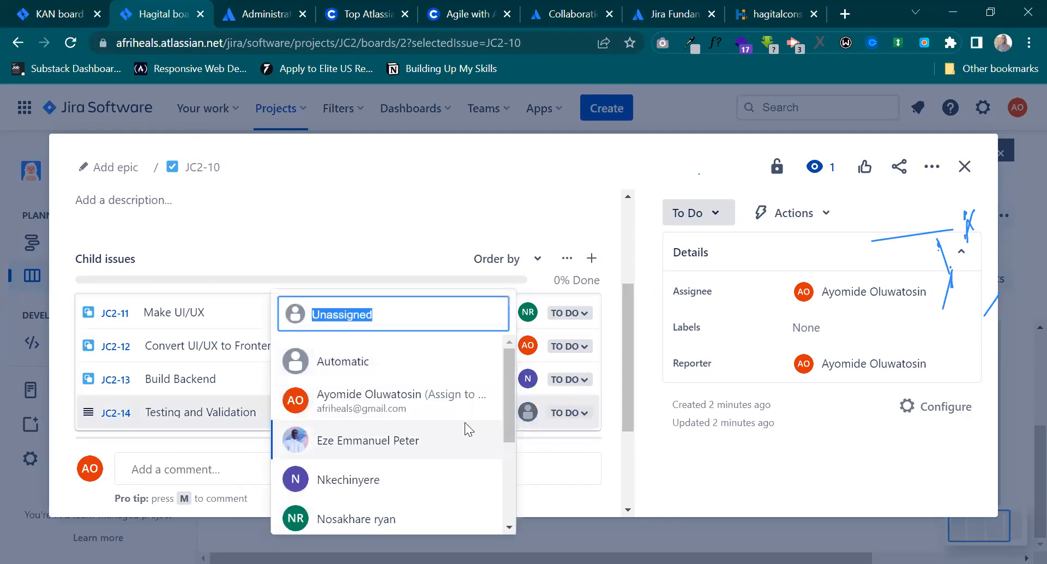
scroll(465, 423, down, 3)
scroll(464, 422, down, 2)
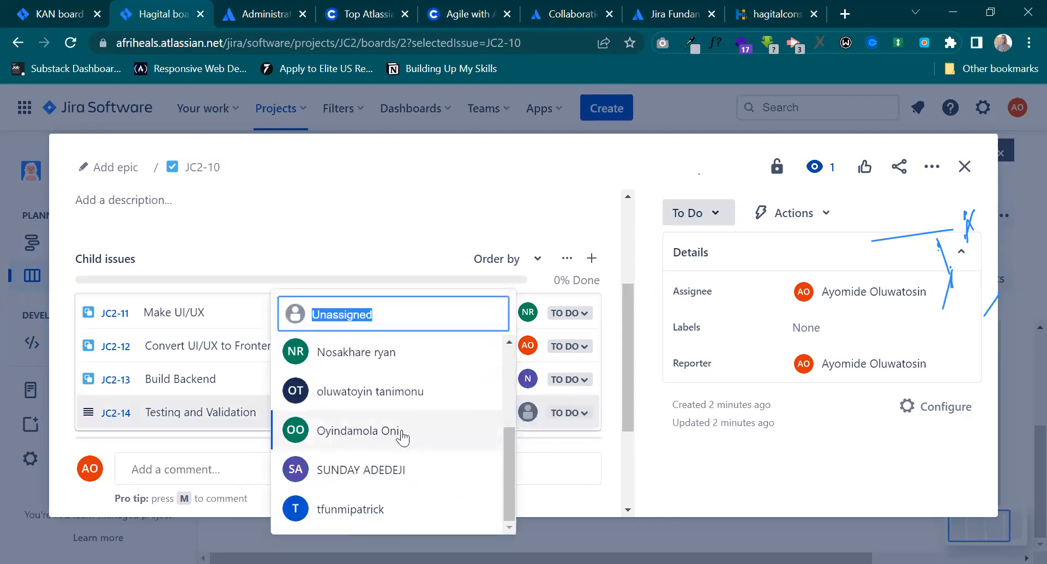
click(402, 430)
scroll(277, 345, down, 1)
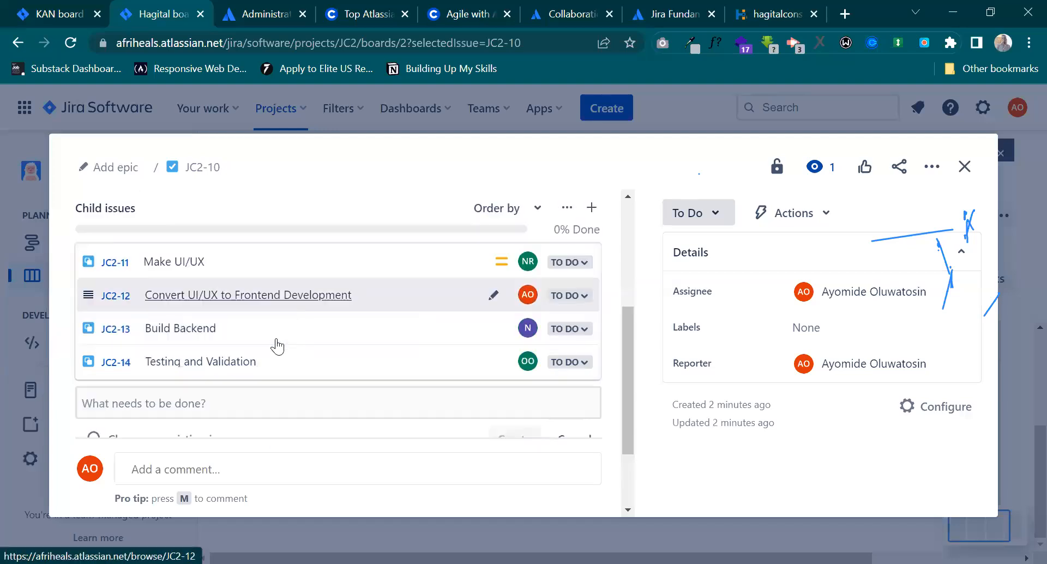
Add the child issue "Website Review" to the Website Building issue.
click(171, 376)
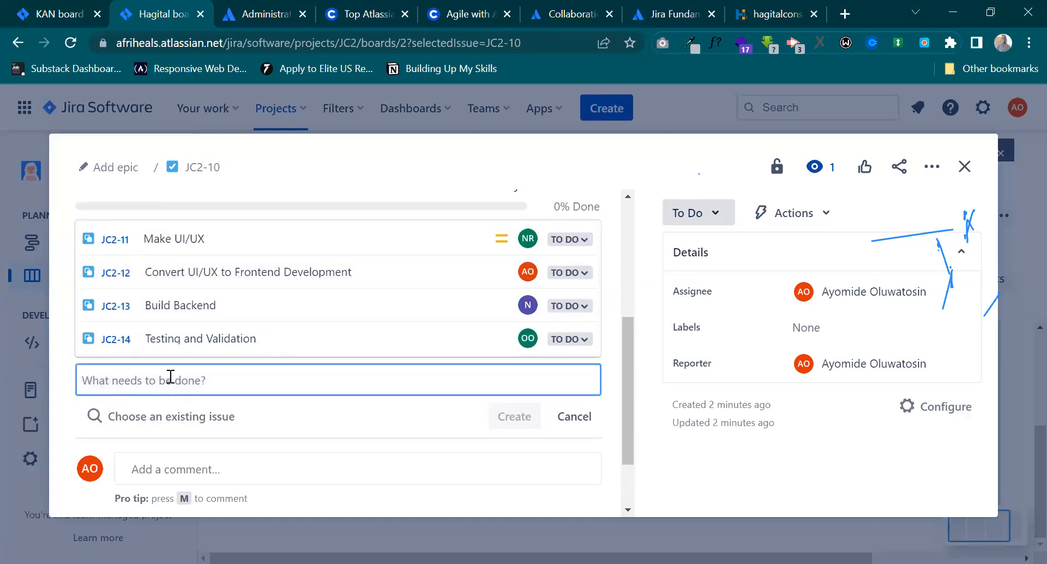
text(Website REview)
key(BackSpace)
key(BackSpace)
key(BackSpace)
key(BackSpace)
key(BackSpace)
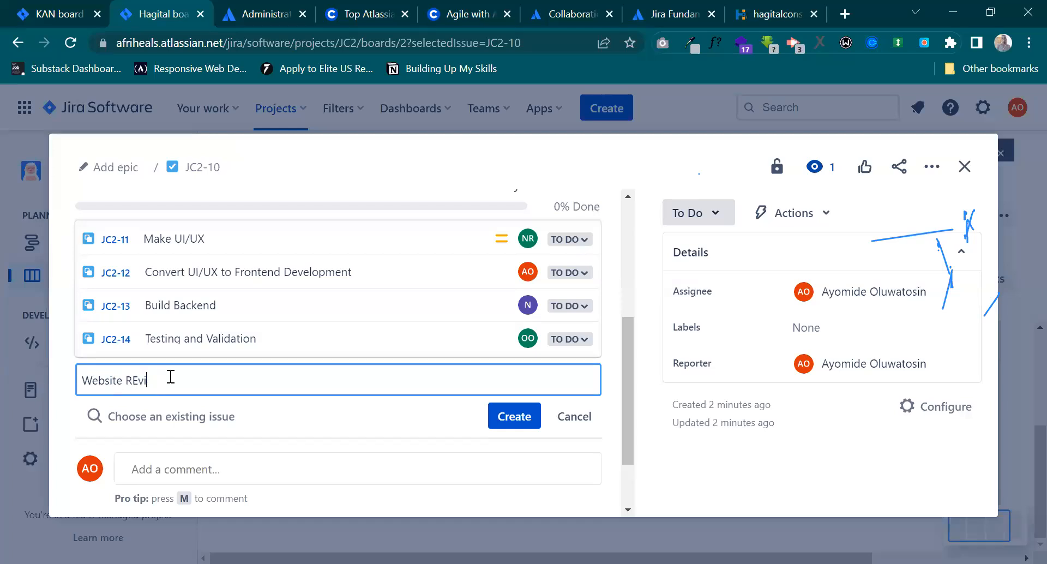
text(eview)
key(Return)
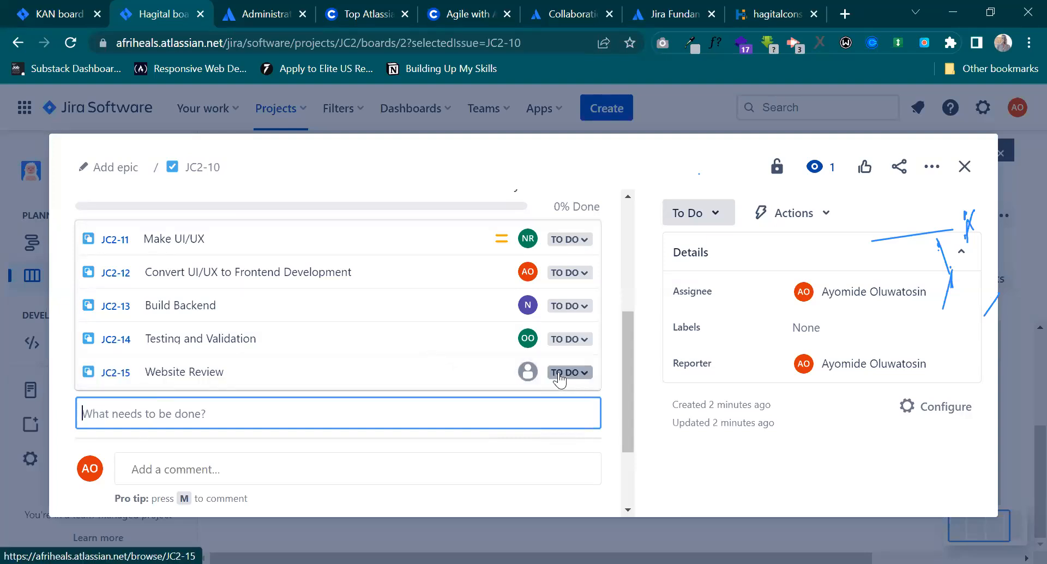
Assign the Website Review child issue to a team member and close the Website Building issue.
click(528, 372)
scroll(469, 397, down, 3)
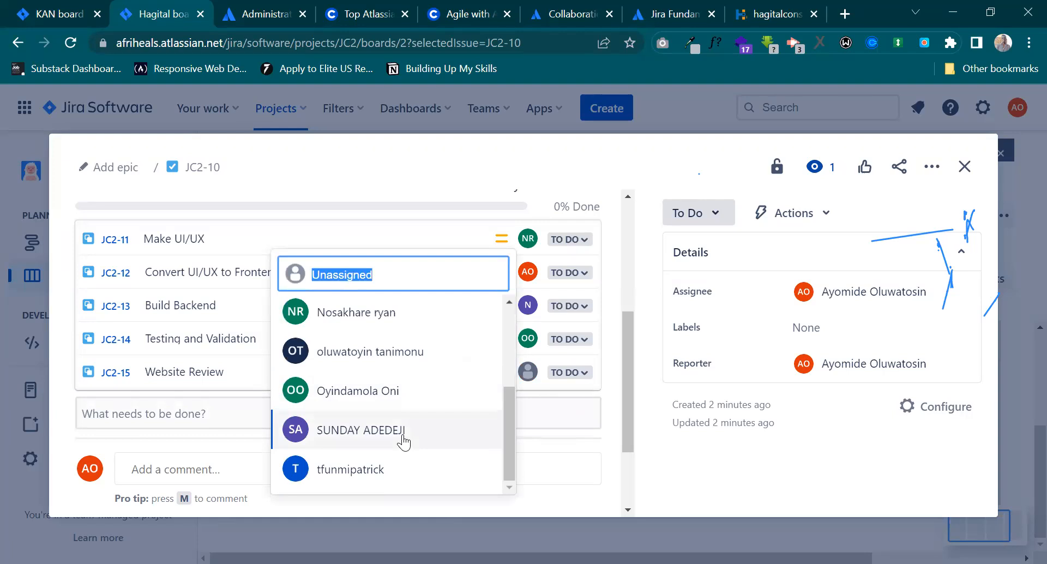
click(404, 442)
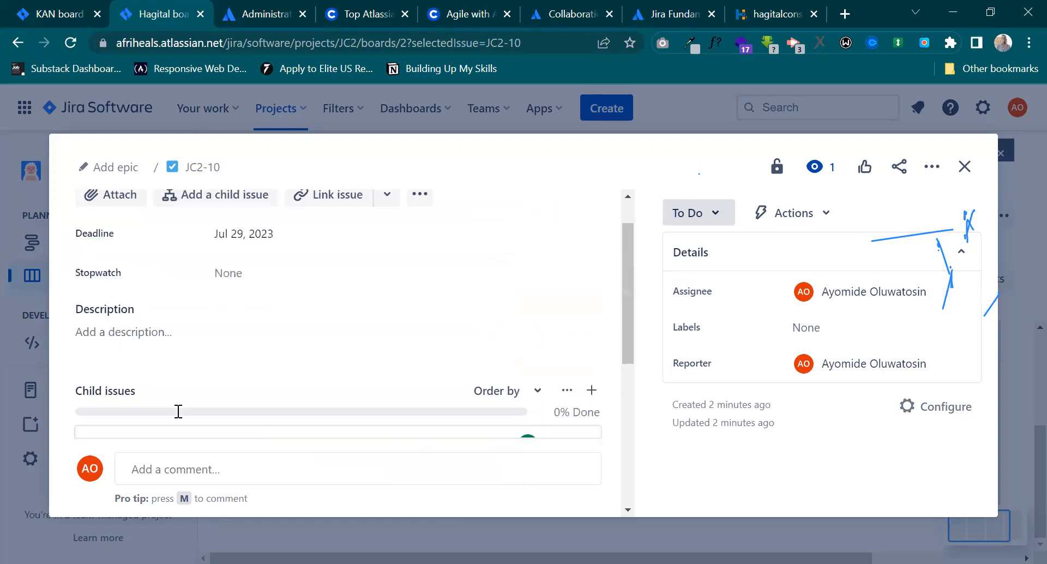
click(963, 167)
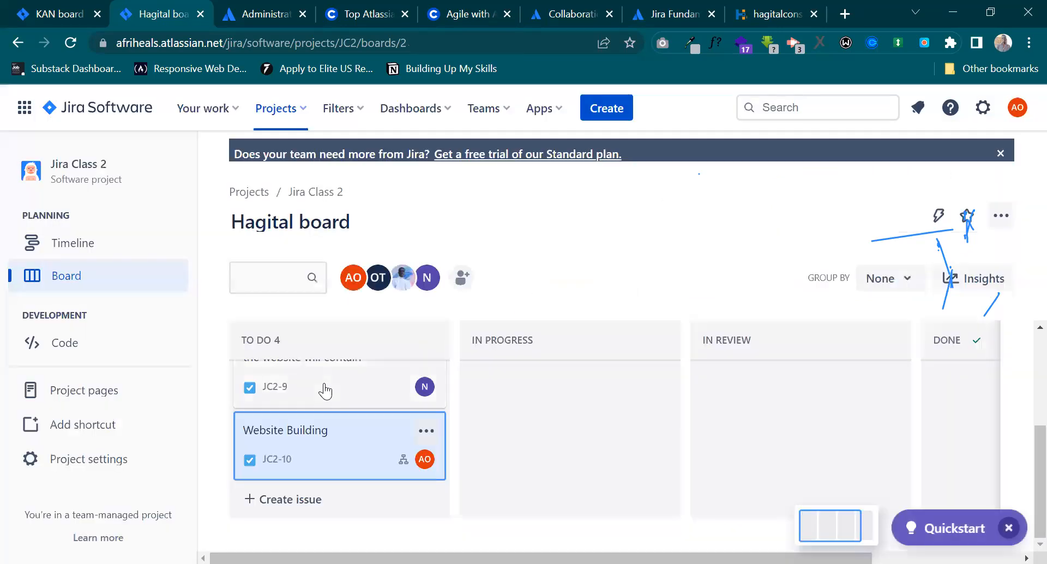
Start a new issue in the To Do column with the summary "Review with client".
click(290, 501)
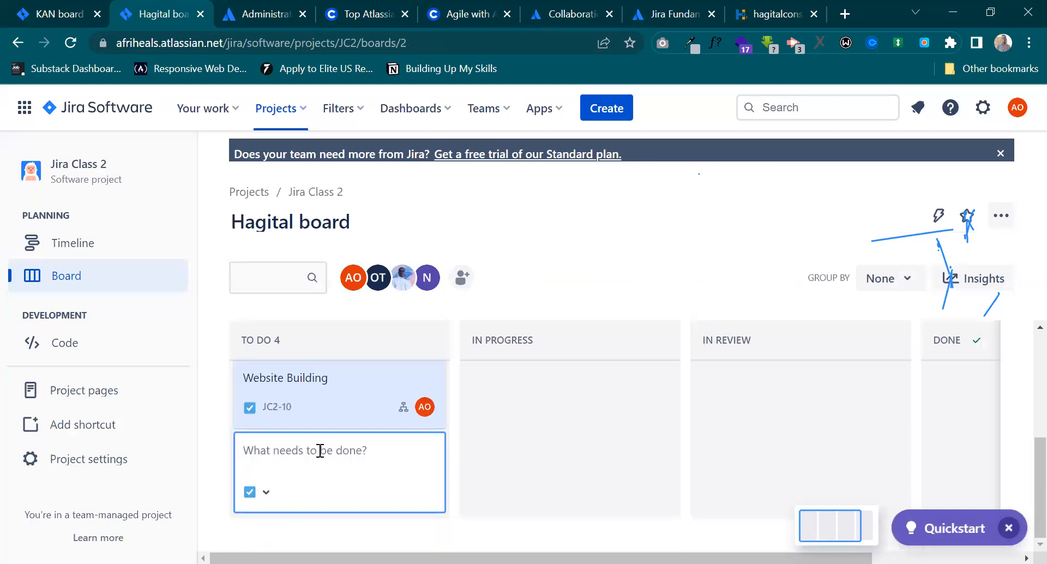
text(Review with client)
key(Return)
Set the deadline of the Review with client issue to 7/31/2023.
scroll(350, 309, down, 3)
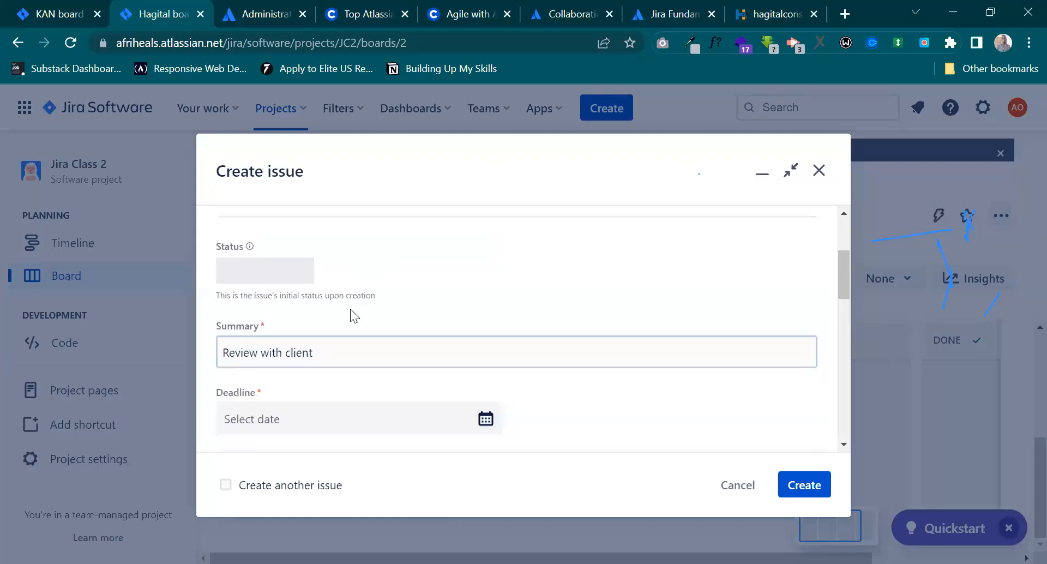
click(300, 363)
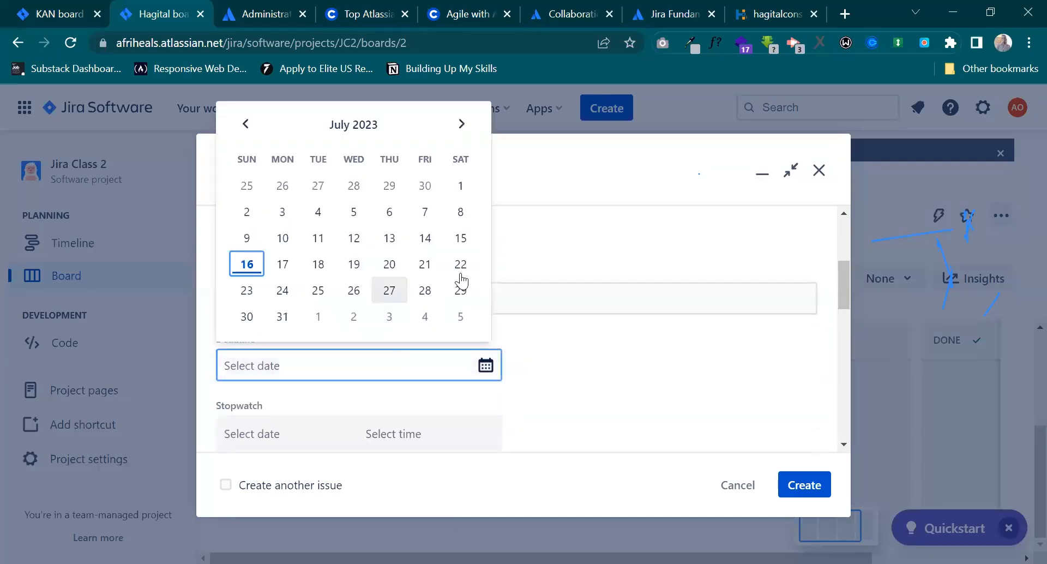
click(246, 316)
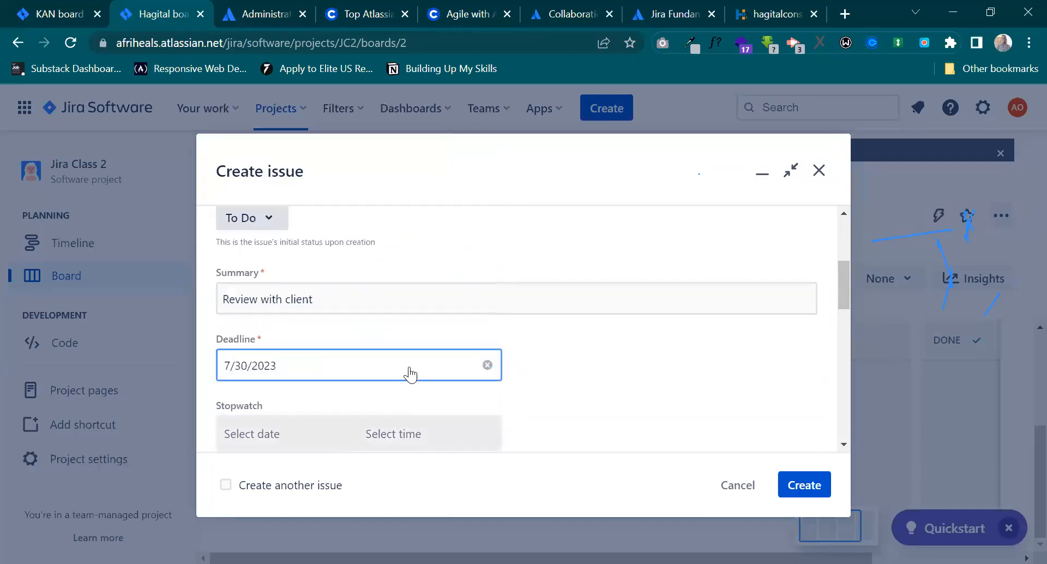
click(364, 365)
click(289, 323)
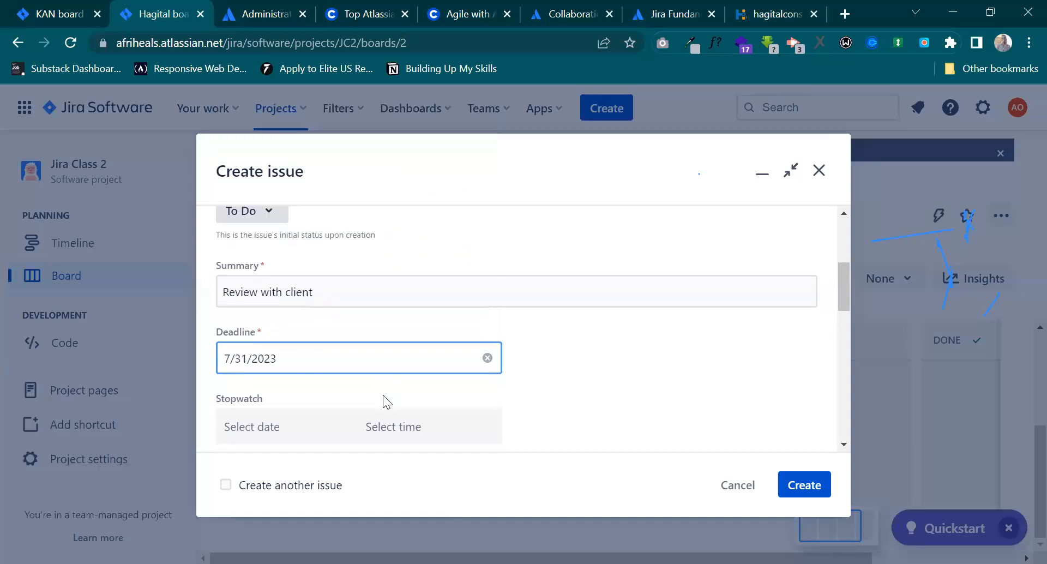
Find a team member whose name matches "sun" and make them the assignee of the Review with client issue.
scroll(376, 382, down, 3)
scroll(349, 338, down, 3)
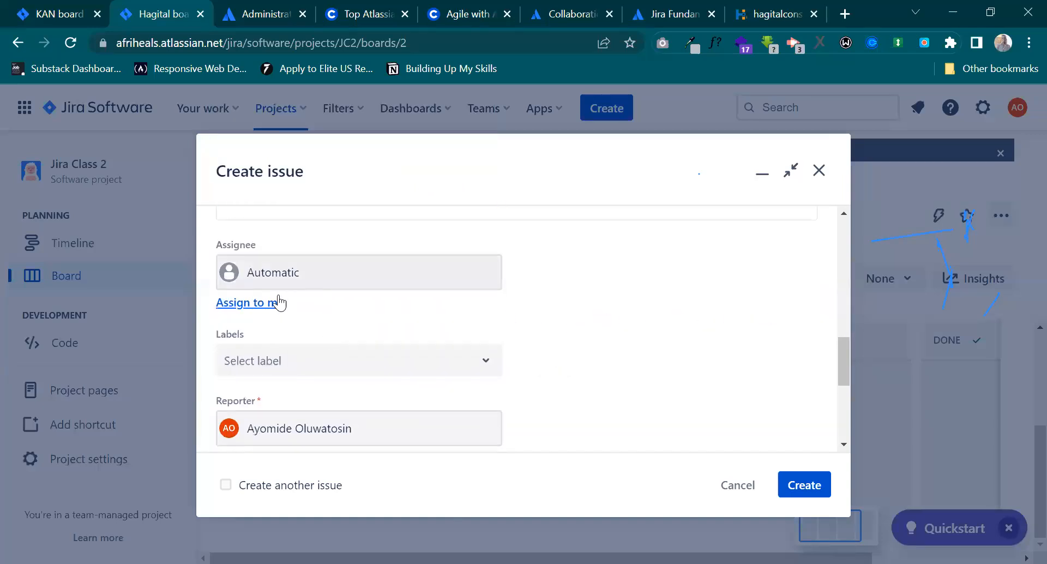
click(294, 276)
scroll(388, 347, down, 1)
scroll(388, 347, down, 2)
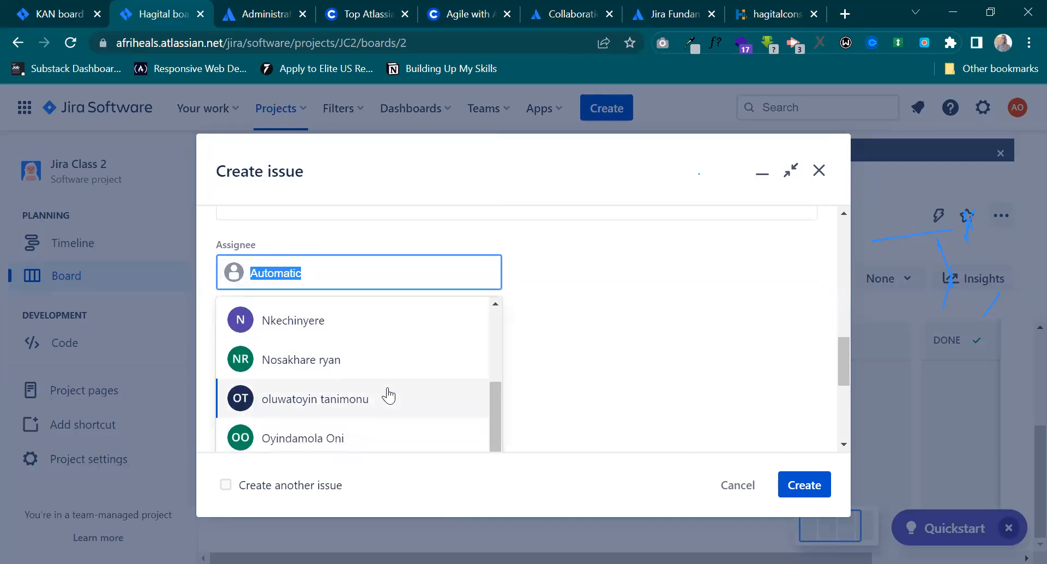
scroll(388, 397, up, 3)
scroll(388, 397, down, 2)
scroll(389, 395, down, 1)
text(sun)
click(336, 323)
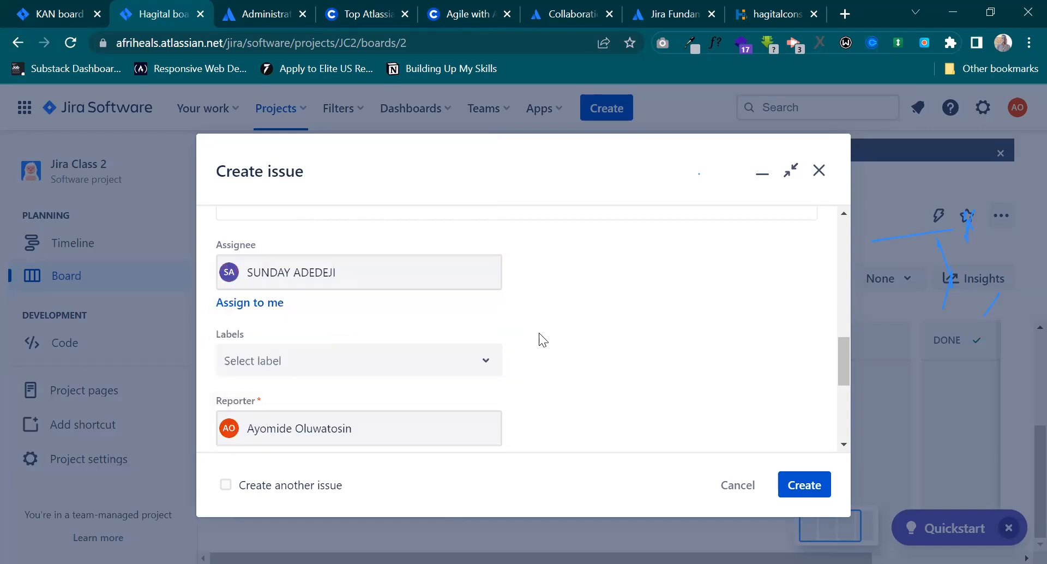
Create the Review with client issue and dismiss the creation notice.
scroll(597, 366, down, 5)
click(807, 483)
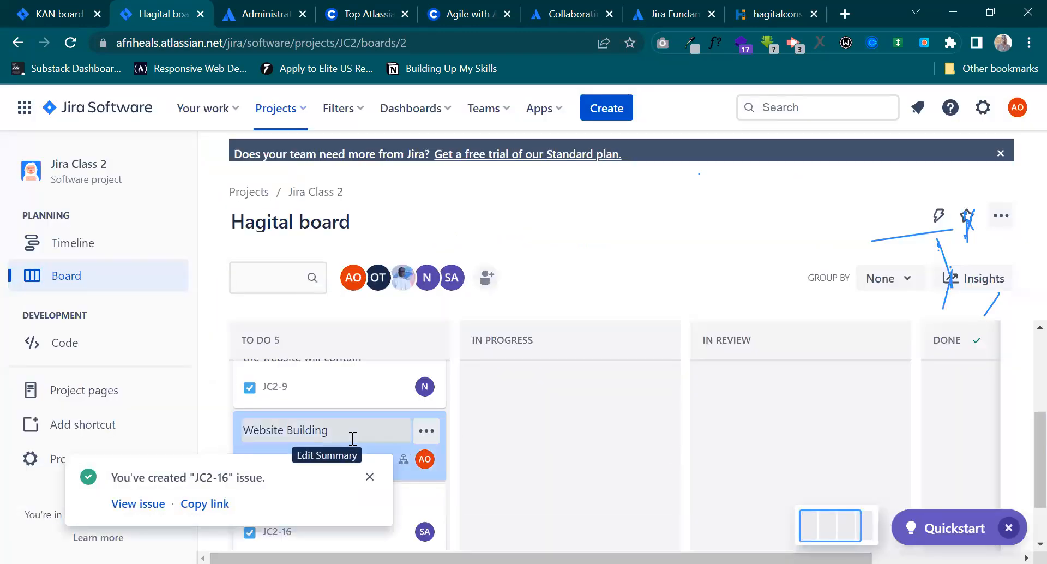
click(368, 476)
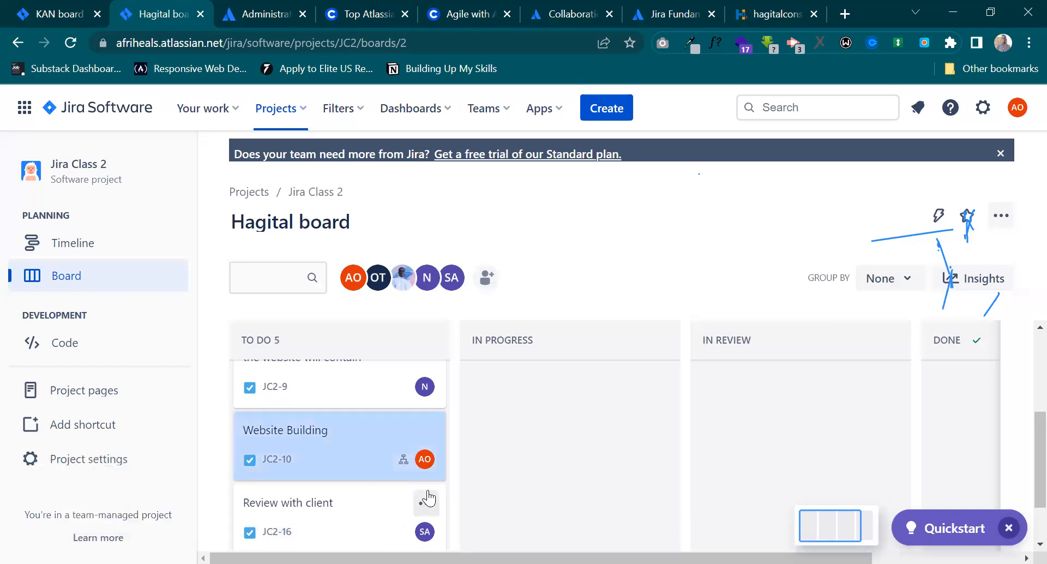
Move the Gathering Information issue from To Do to In Progress and review its details and comments.
scroll(428, 498, up, 3)
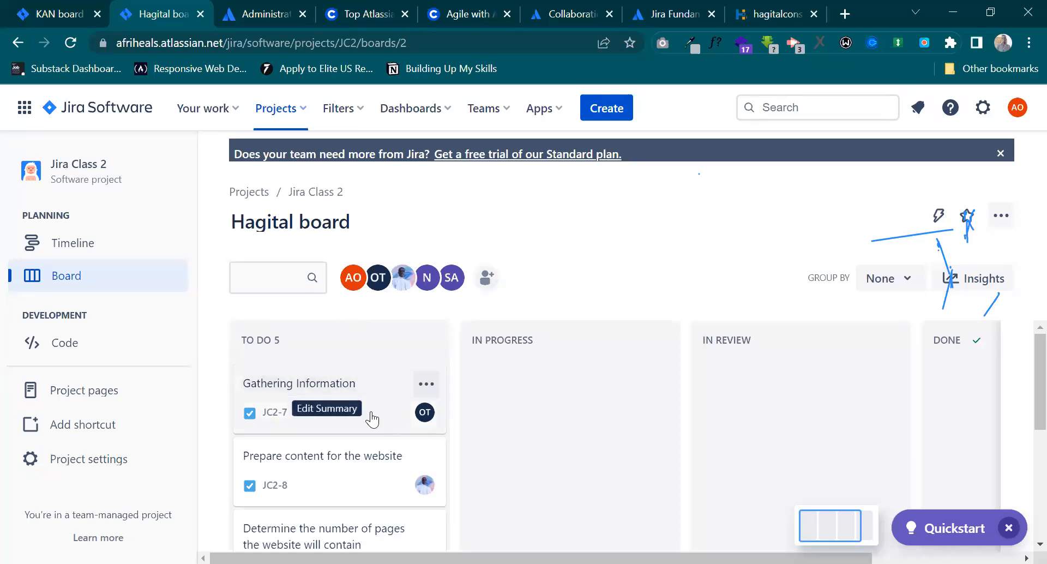
drag(372, 419, 482, 413)
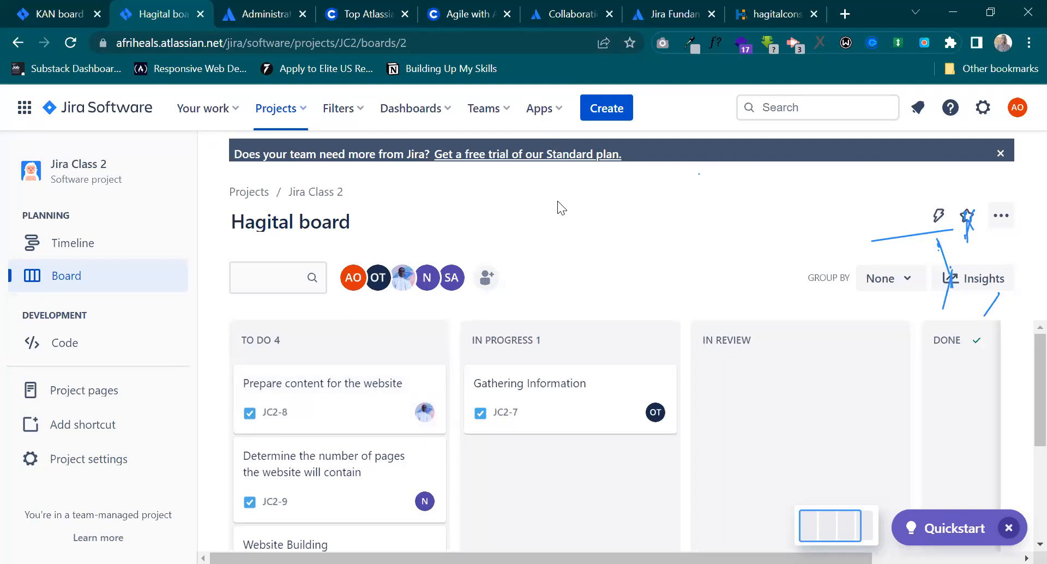
click(599, 419)
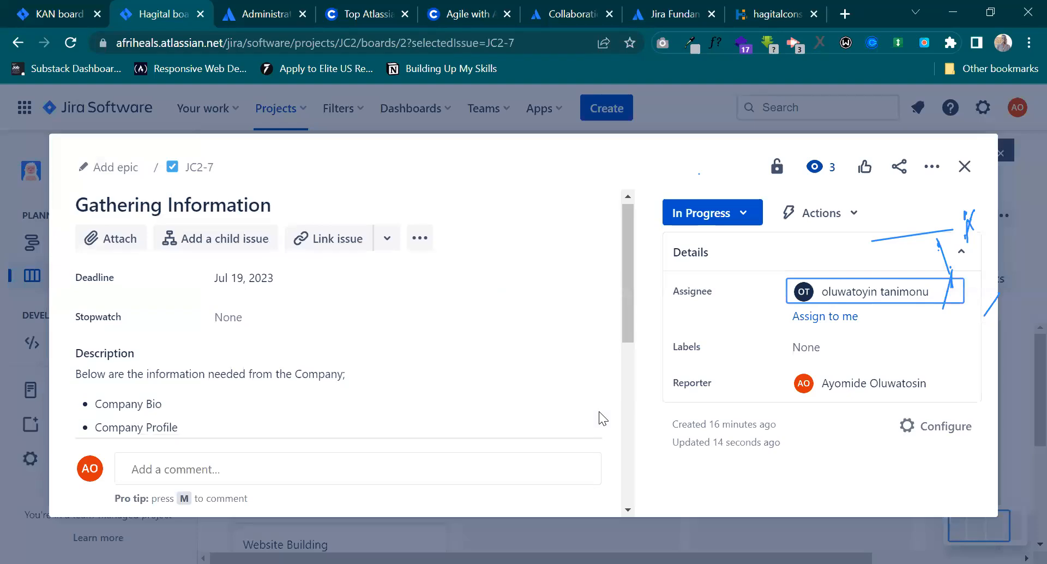
scroll(599, 413, down, 8)
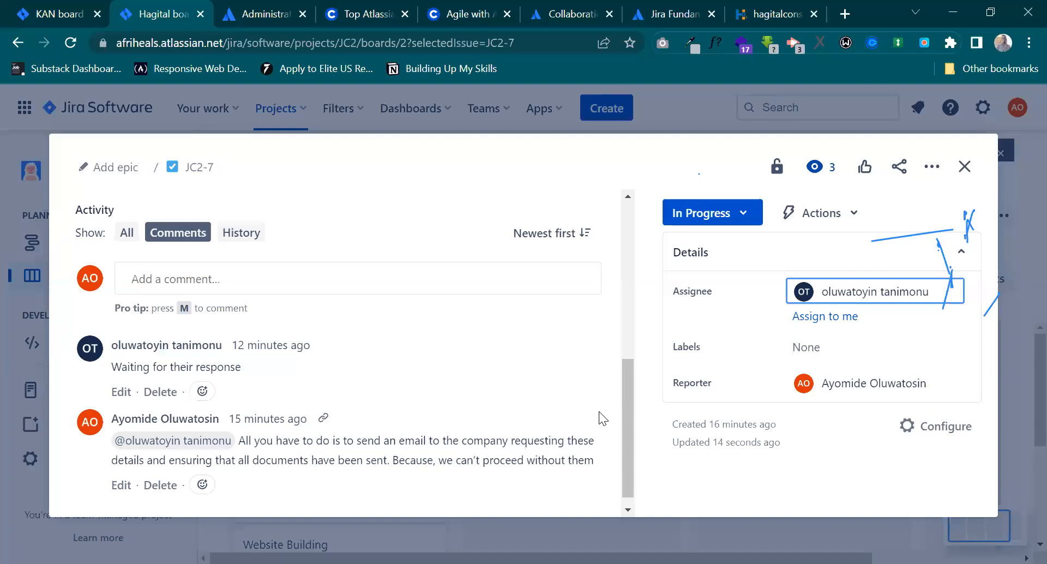
click(962, 176)
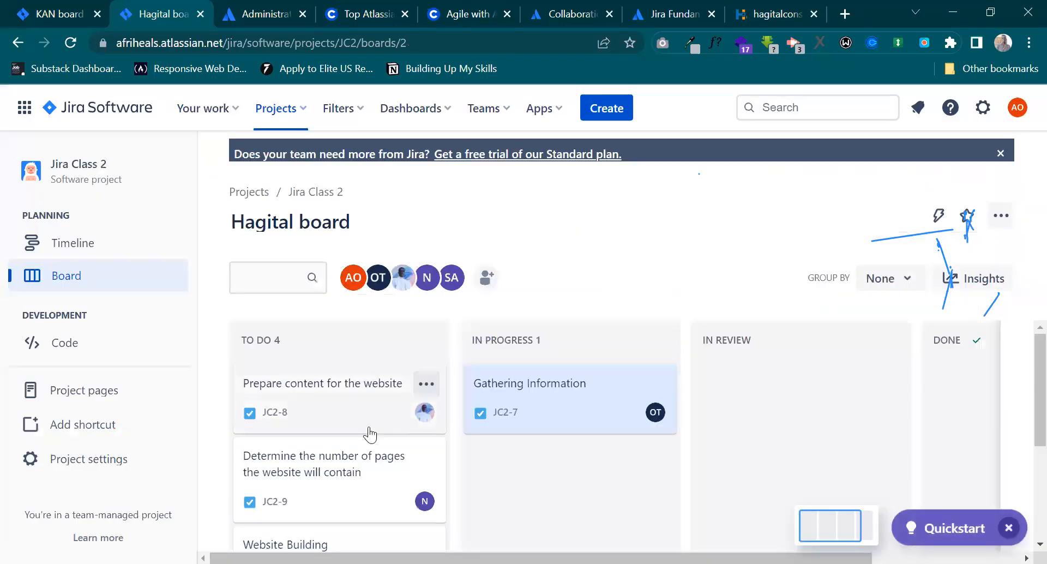
Open the Website Building issue, examine its child issues with their assignees and statuses, and close it.
scroll(371, 427, down, 3)
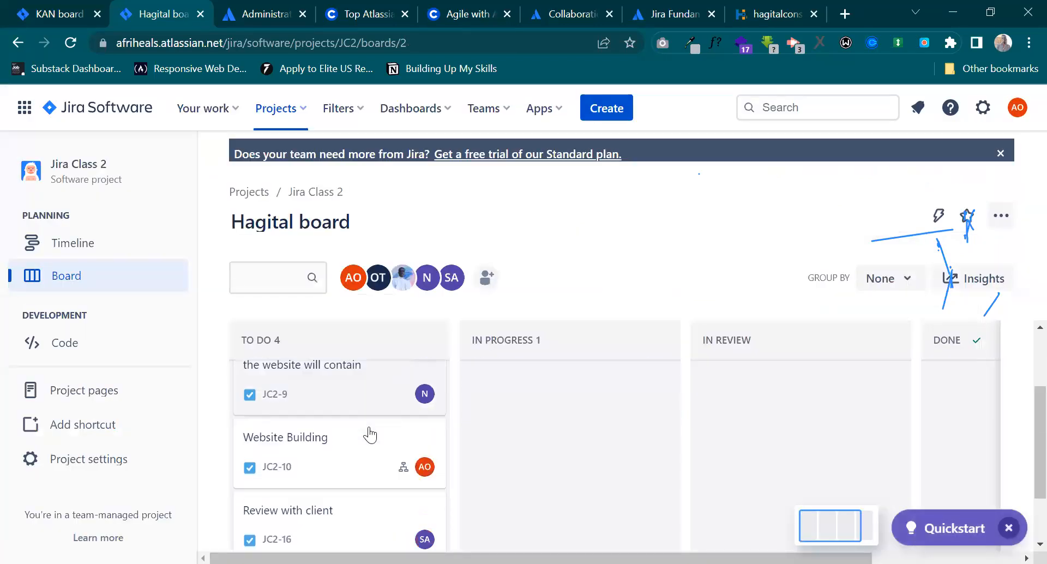
scroll(370, 434, down, 1)
scroll(370, 428, up, 3)
scroll(360, 452, down, 1)
double_click(351, 477)
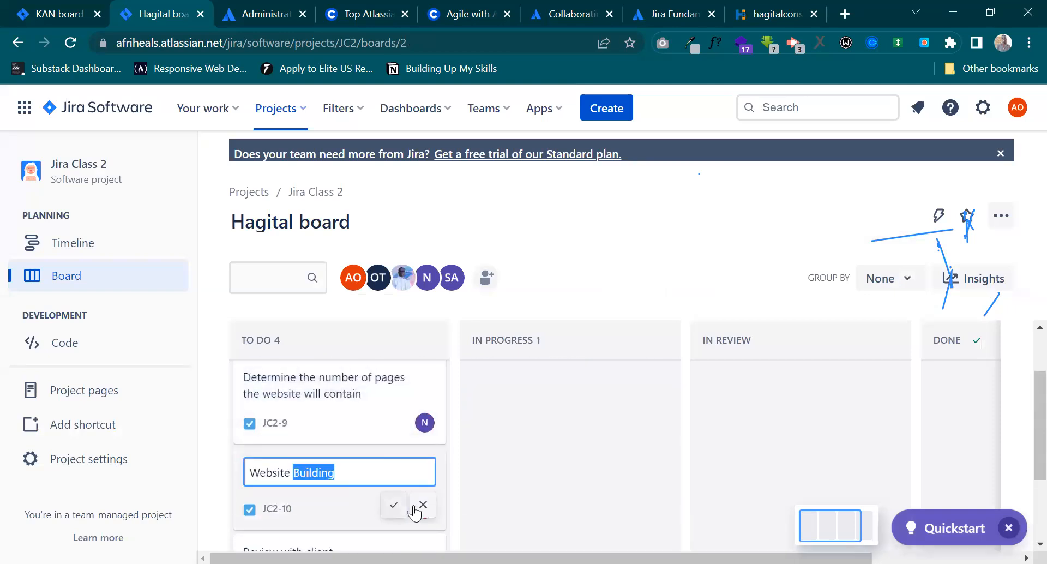
click(393, 506)
click(350, 495)
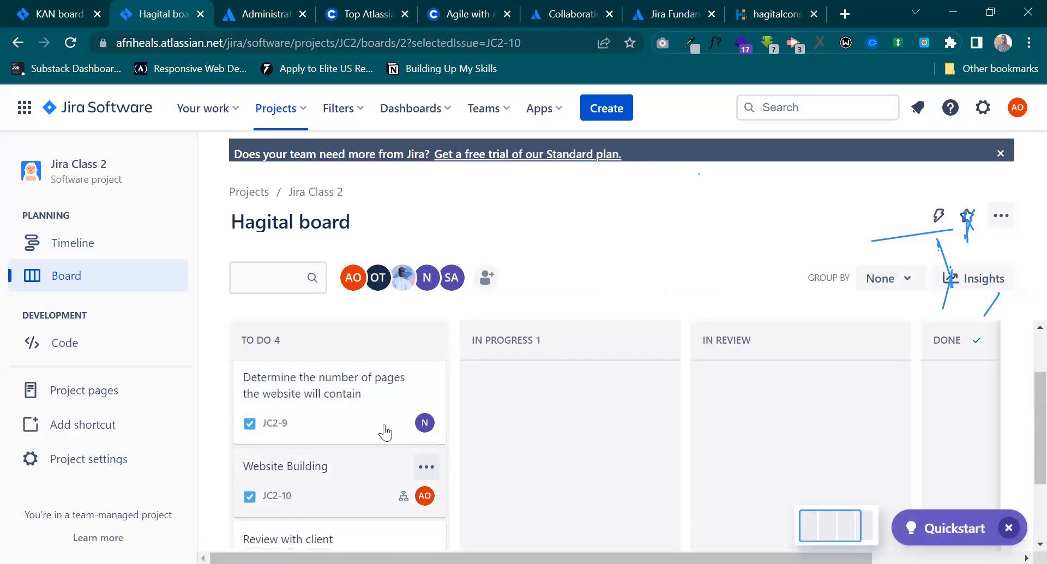
scroll(409, 369, down, 3)
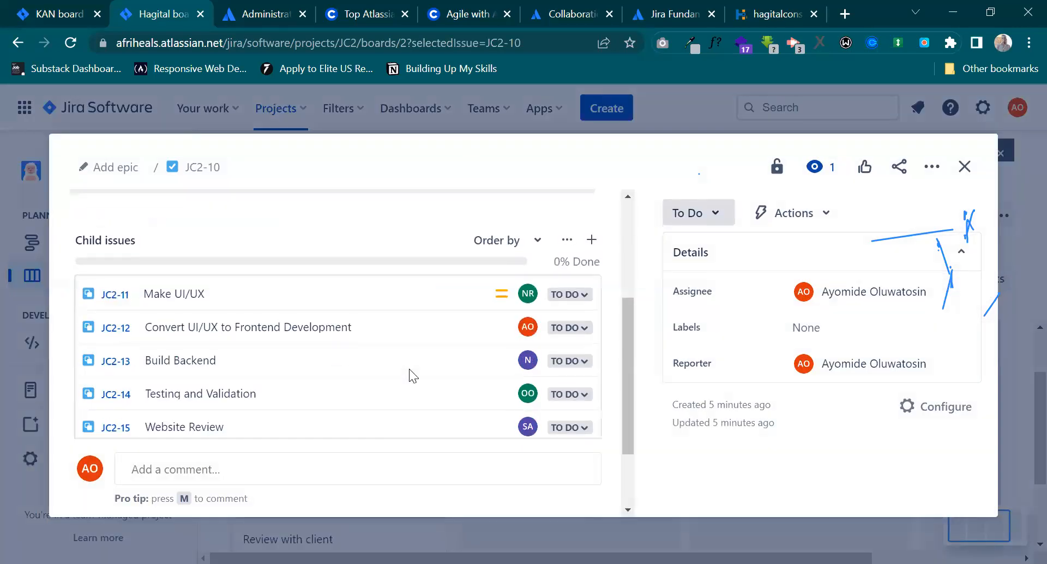
scroll(407, 374, down, 1)
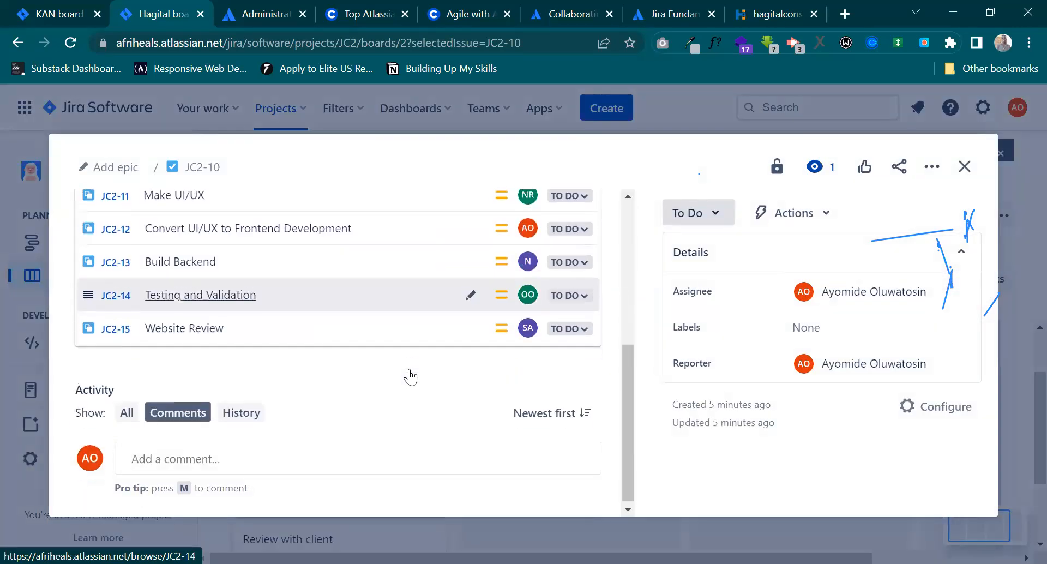
scroll(236, 360, up, 3)
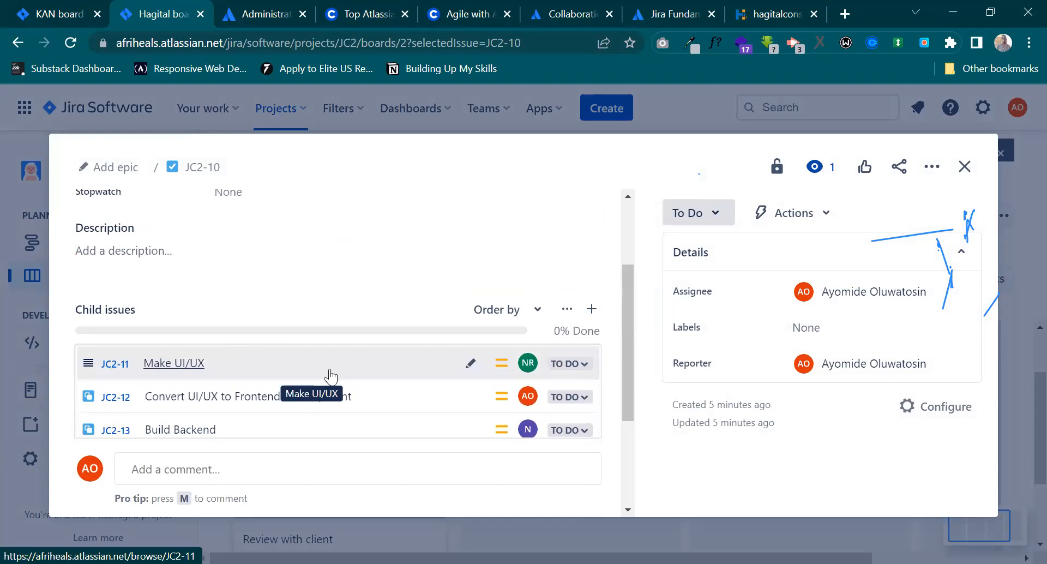
scroll(330, 377, down, 1)
scroll(331, 377, down, 2)
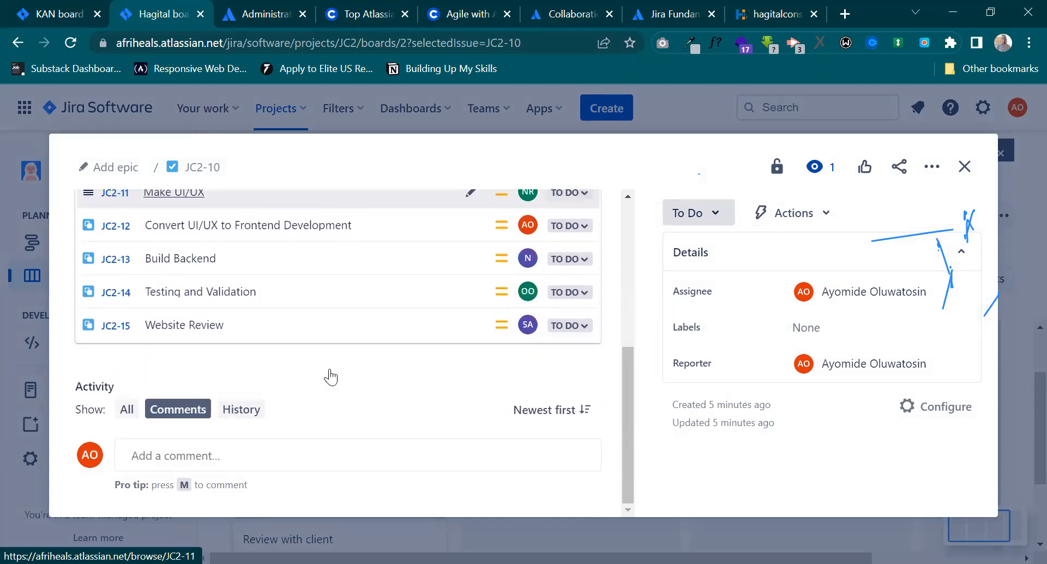
scroll(330, 376, up, 5)
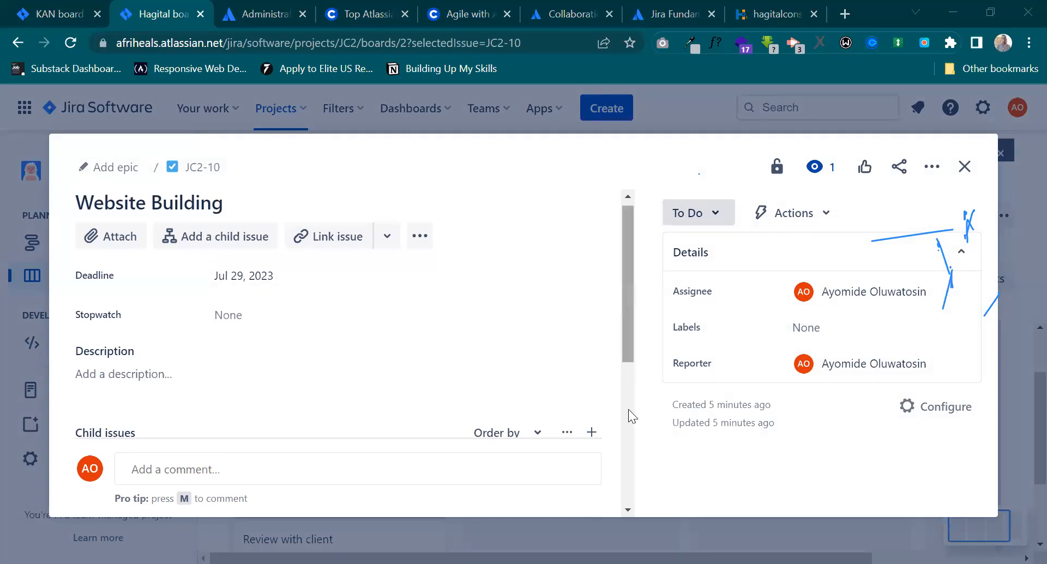
scroll(631, 415, down, 5)
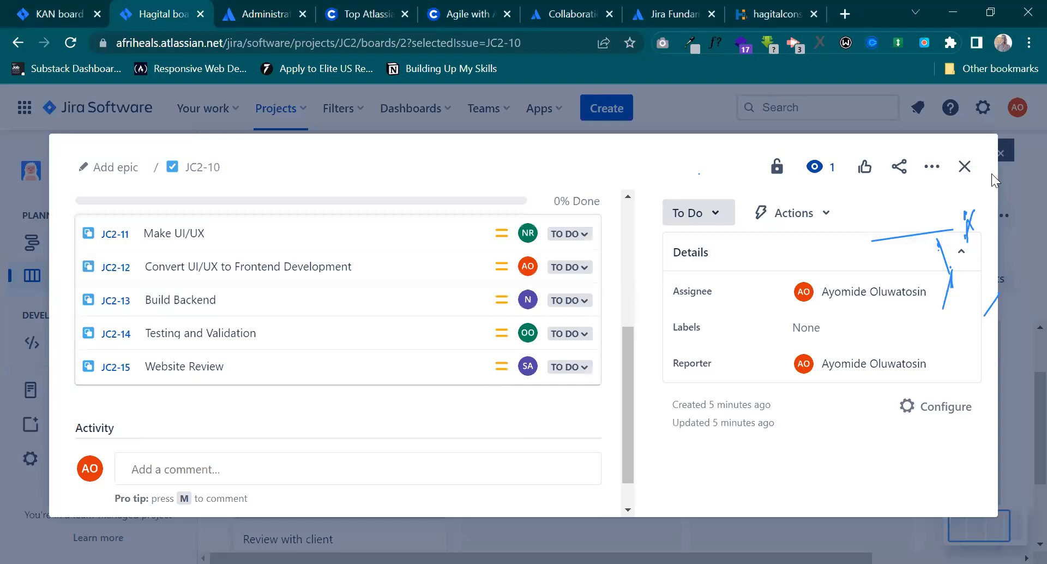
click(964, 167)
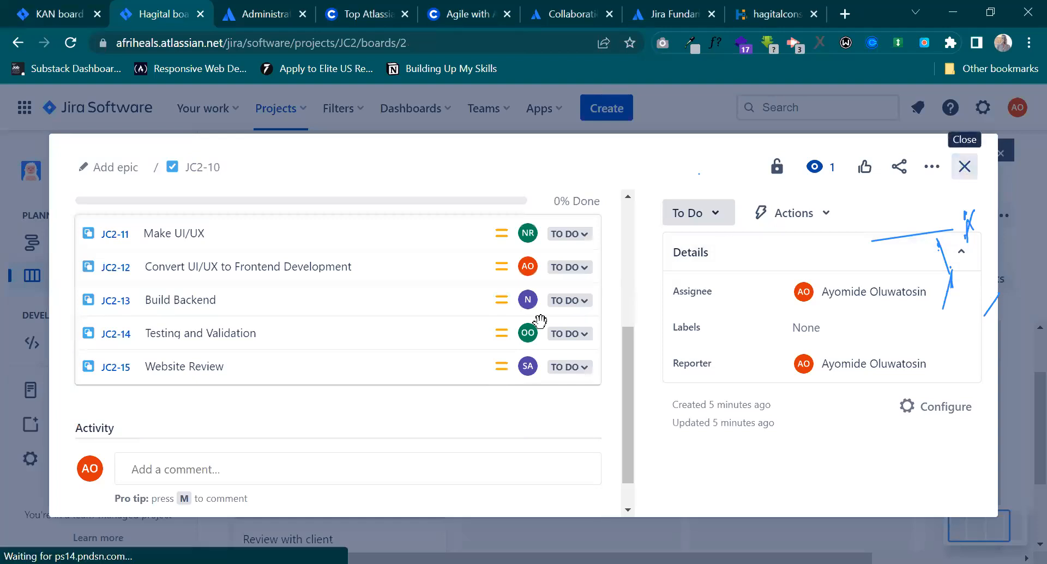
Start a new issue in the To Do column with the summary "Make Graphics and edit photos".
scroll(376, 431, down, 2)
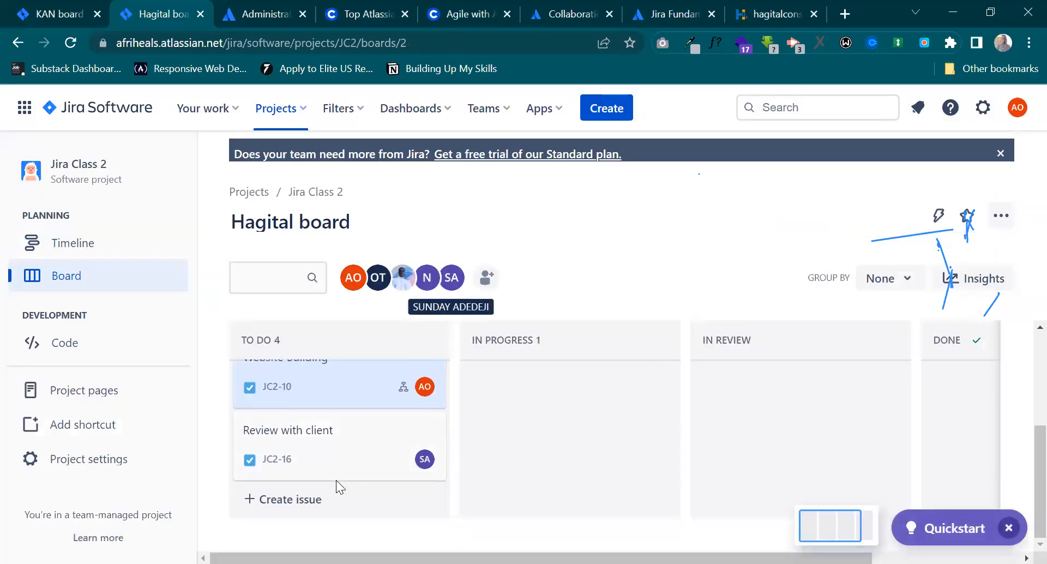
click(304, 499)
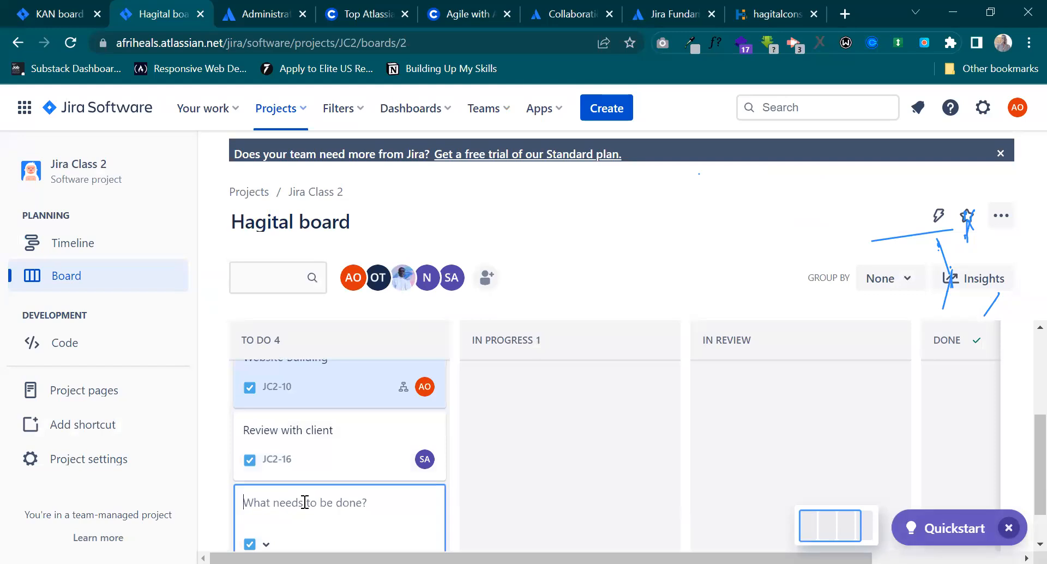
text(Make Graphics and e)
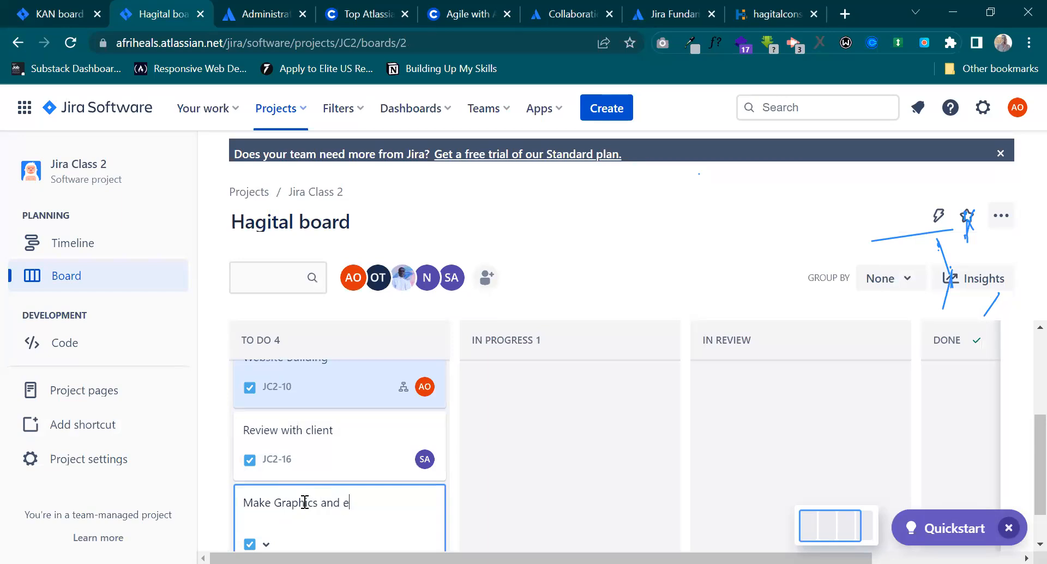
text(dit photos)
key(Return)
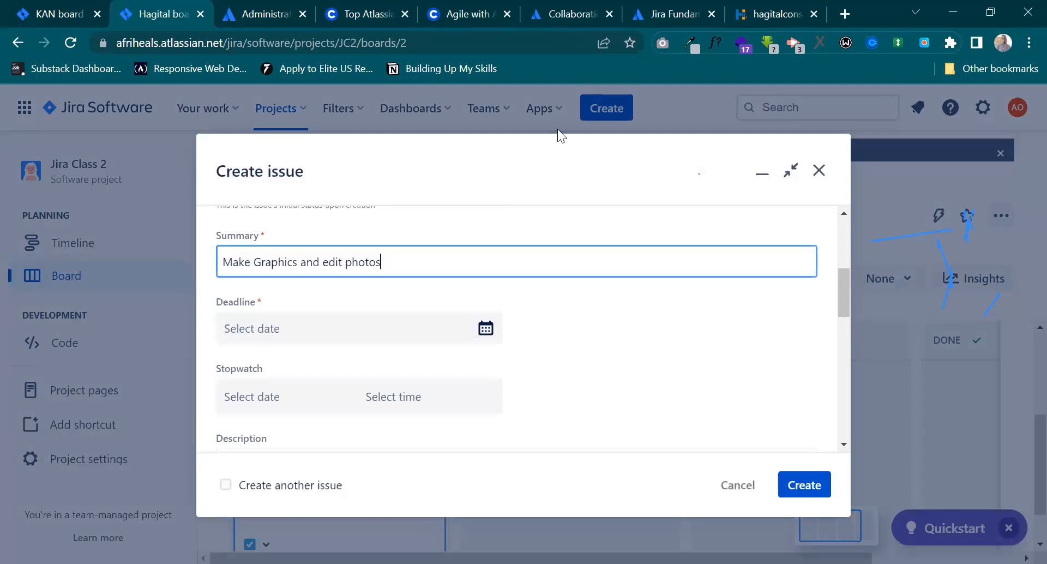
Assign the new issue to the first teammate matching "t" and try to create it.
click(340, 329)
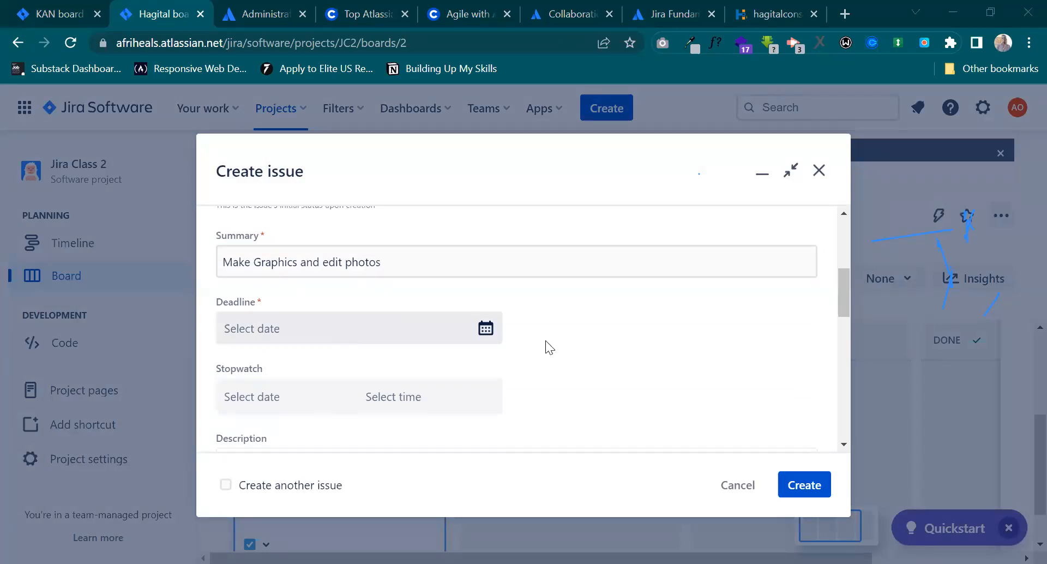
scroll(596, 374, down, 5)
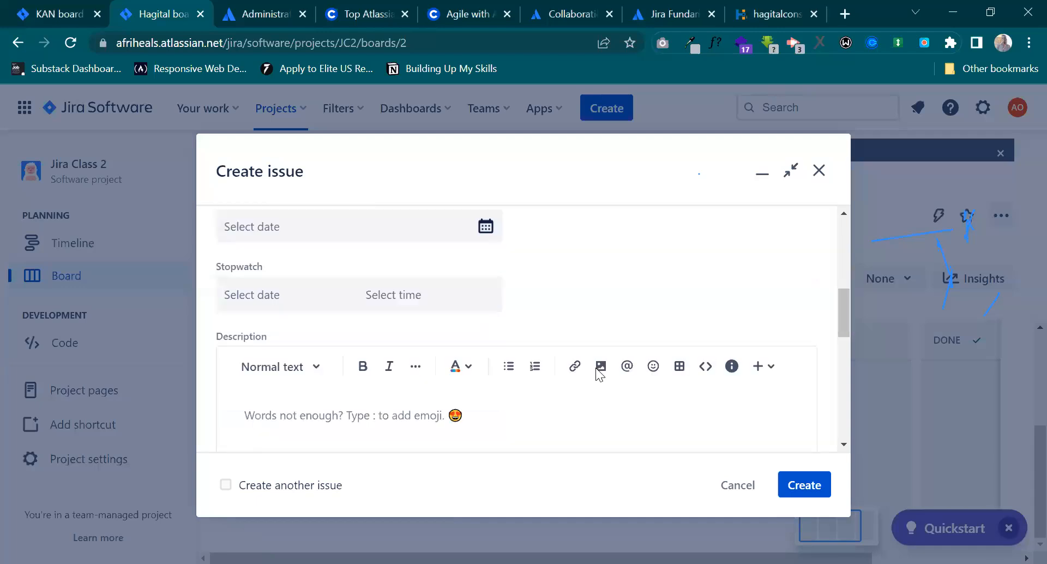
click(338, 393)
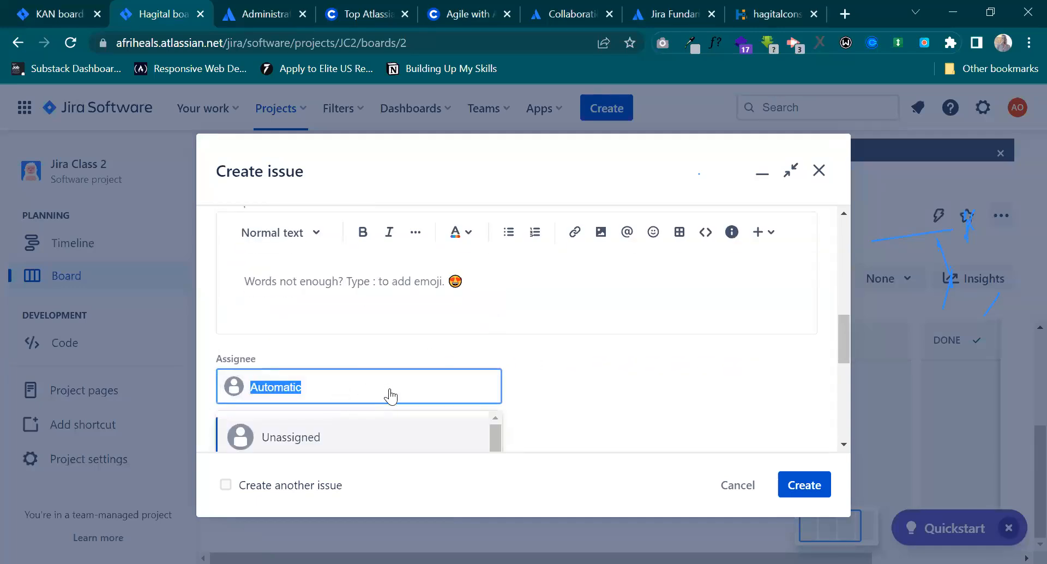
key(BackSpace)
text(t)
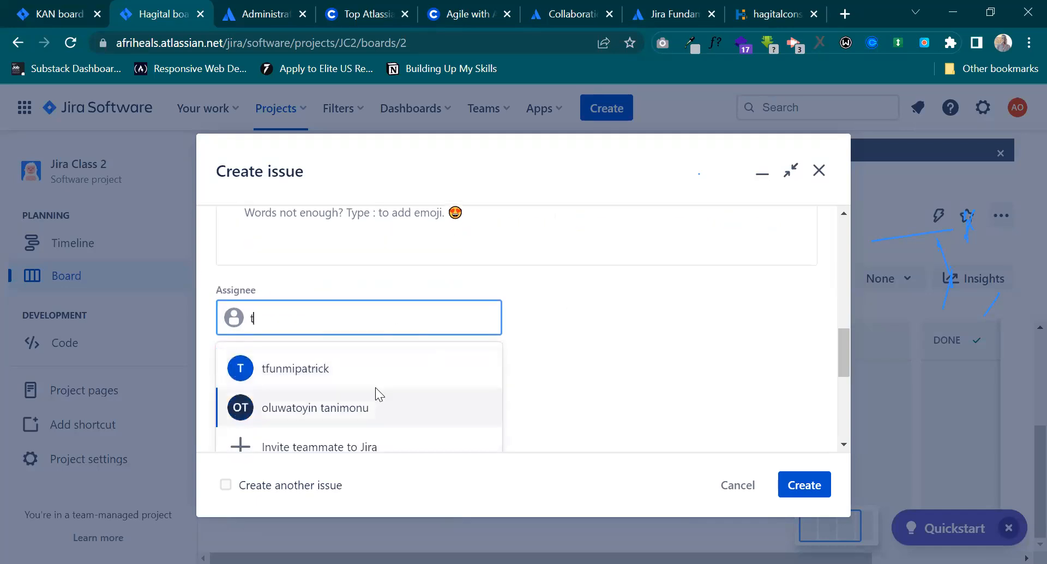
click(373, 369)
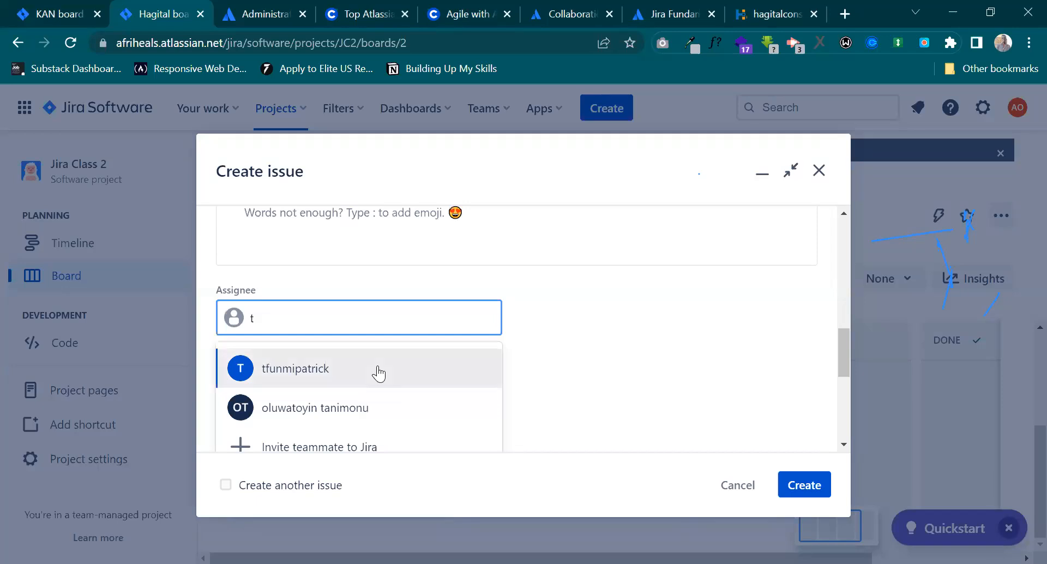
click(806, 490)
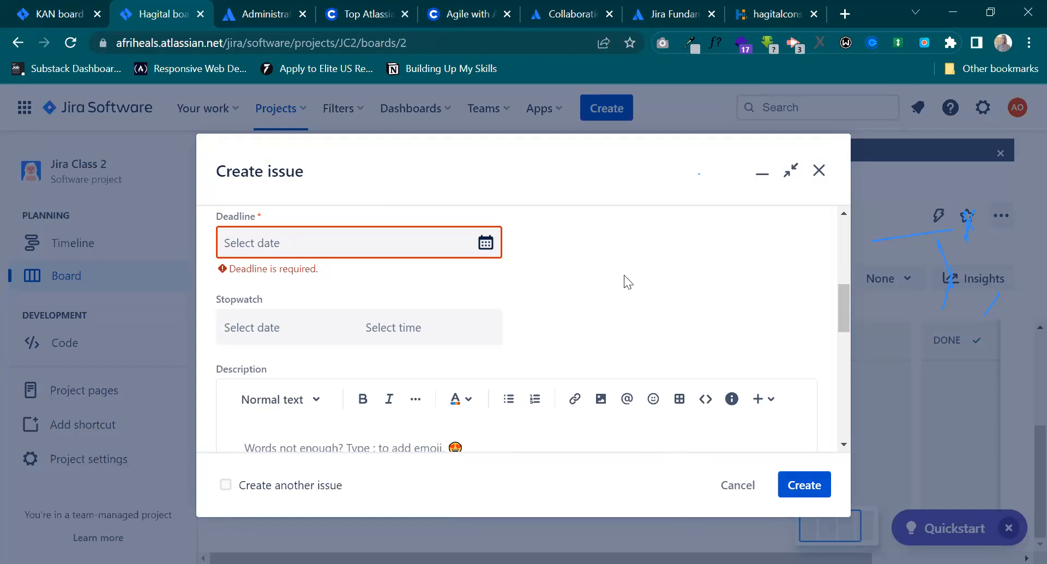
Set the issue's deadline to 7/22/2023, create the issue, and dismiss the creation notice.
click(371, 240)
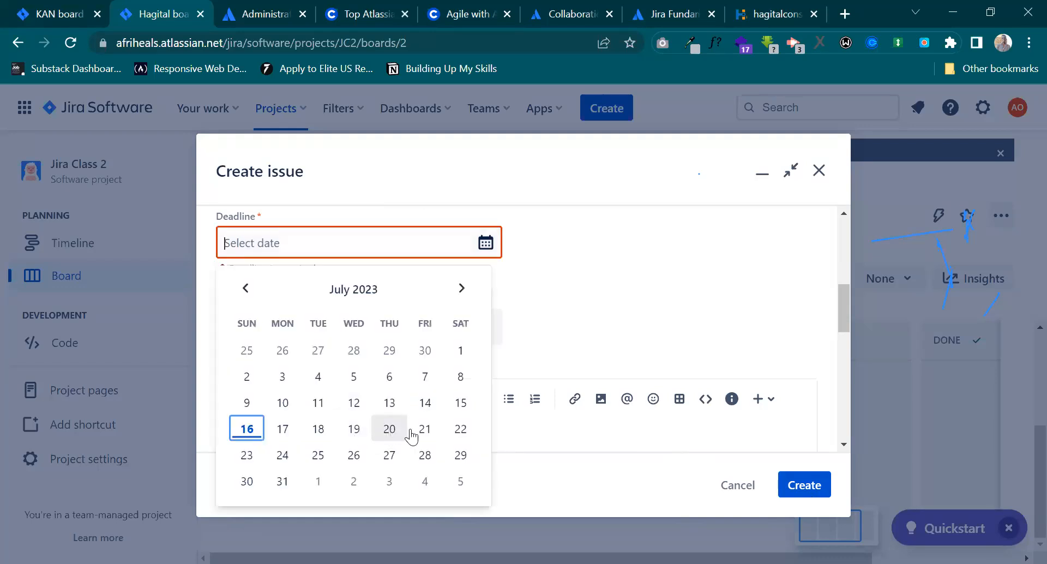
click(461, 429)
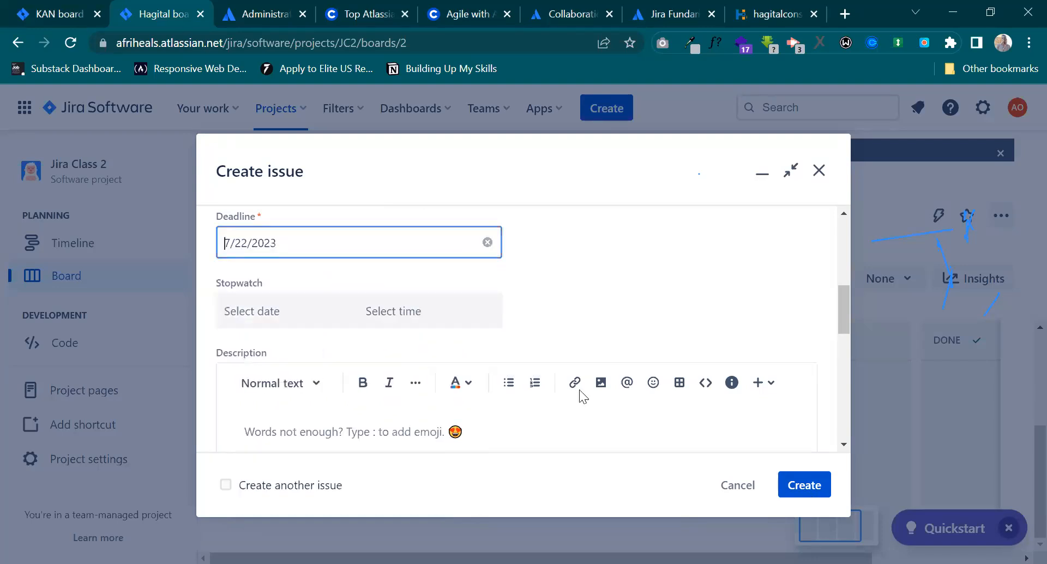
scroll(709, 392, down, 8)
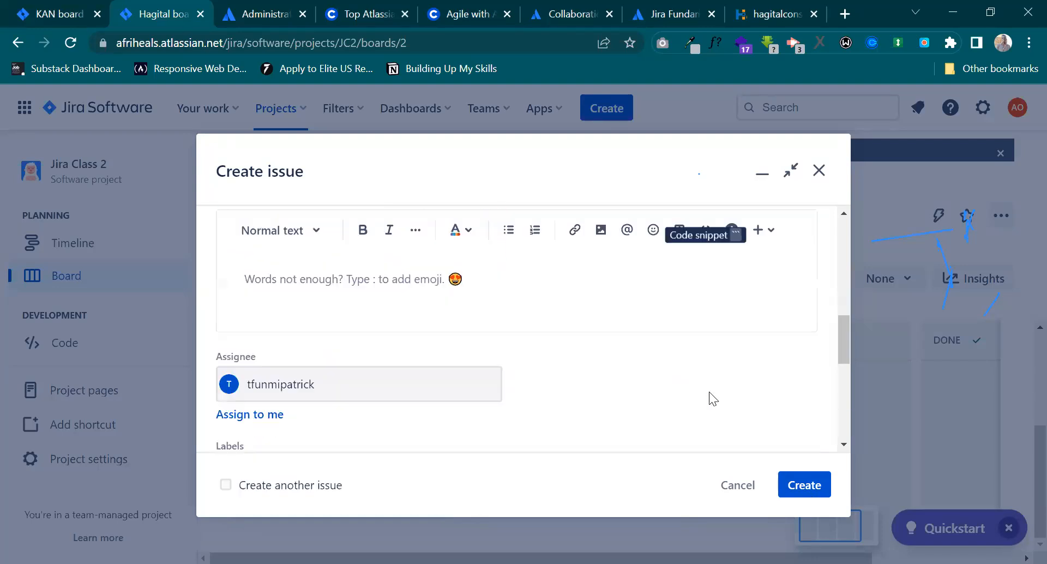
click(791, 481)
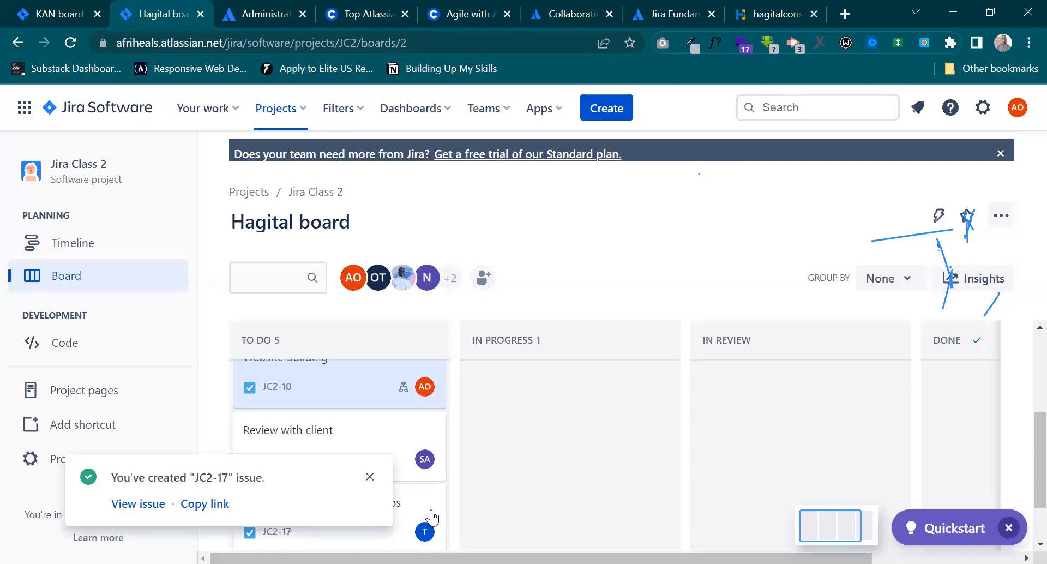
click(370, 480)
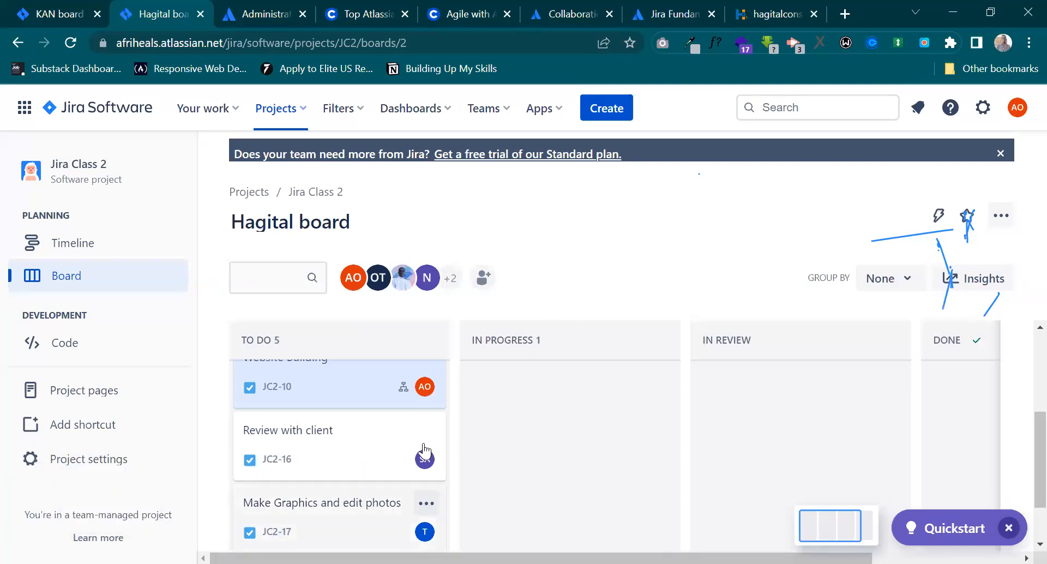
Open the Gathering Information issue in the In Progress column, review its description and comments, and close it.
scroll(417, 442, up, 3)
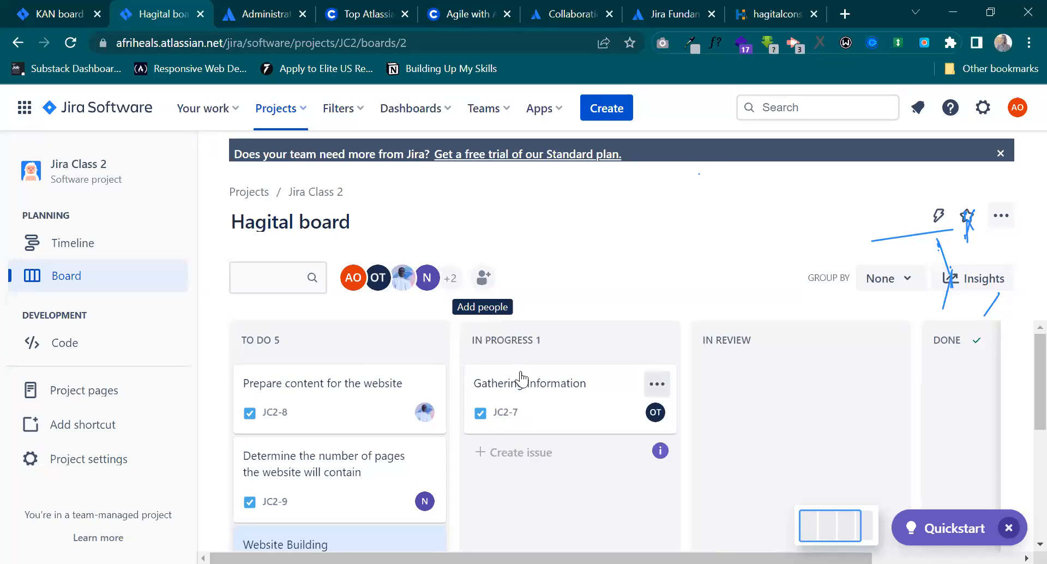
click(567, 422)
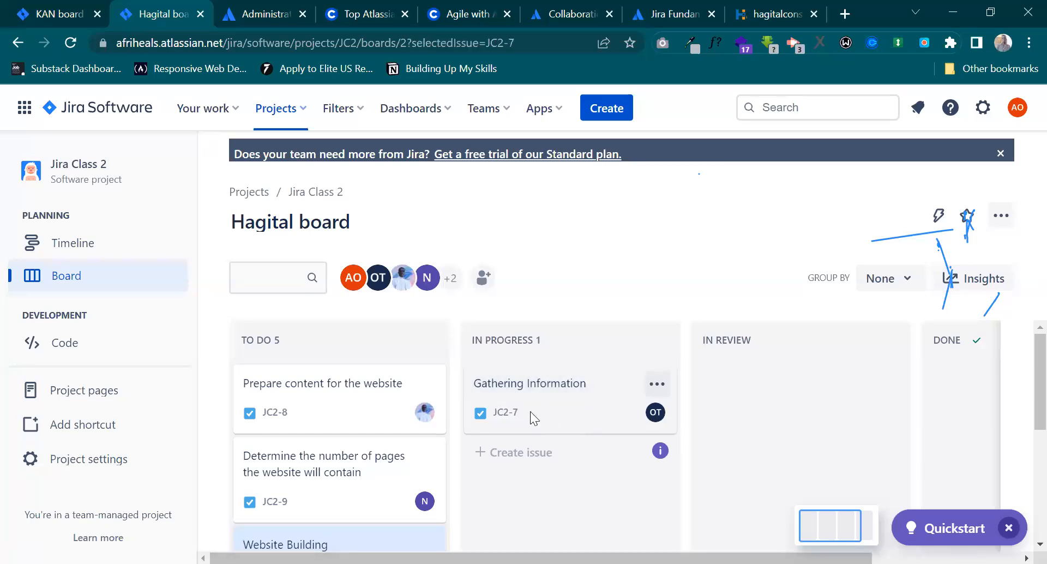
scroll(508, 325, down, 5)
scroll(509, 325, down, 2)
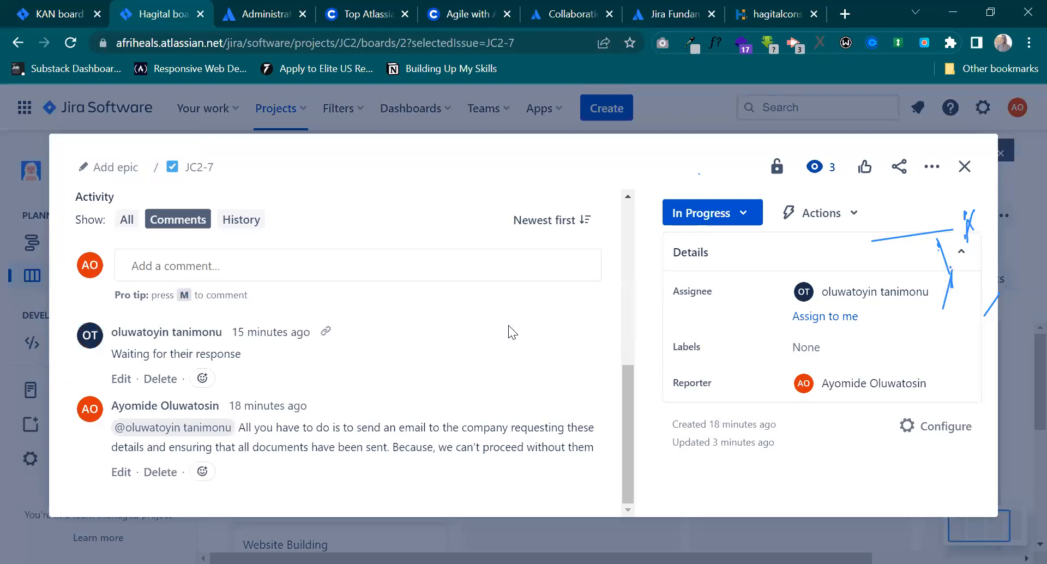
scroll(508, 325, up, 8)
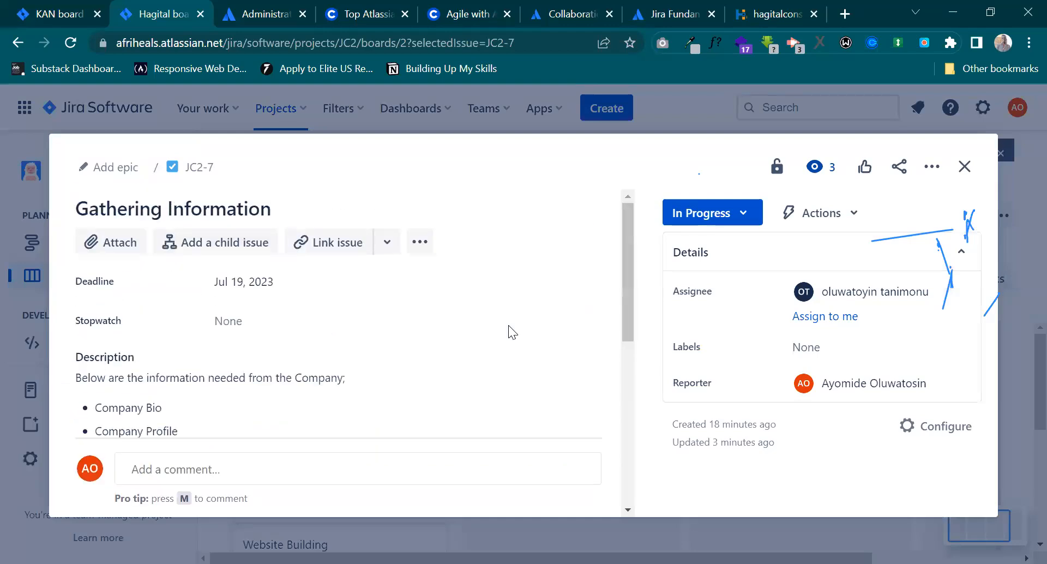
click(964, 167)
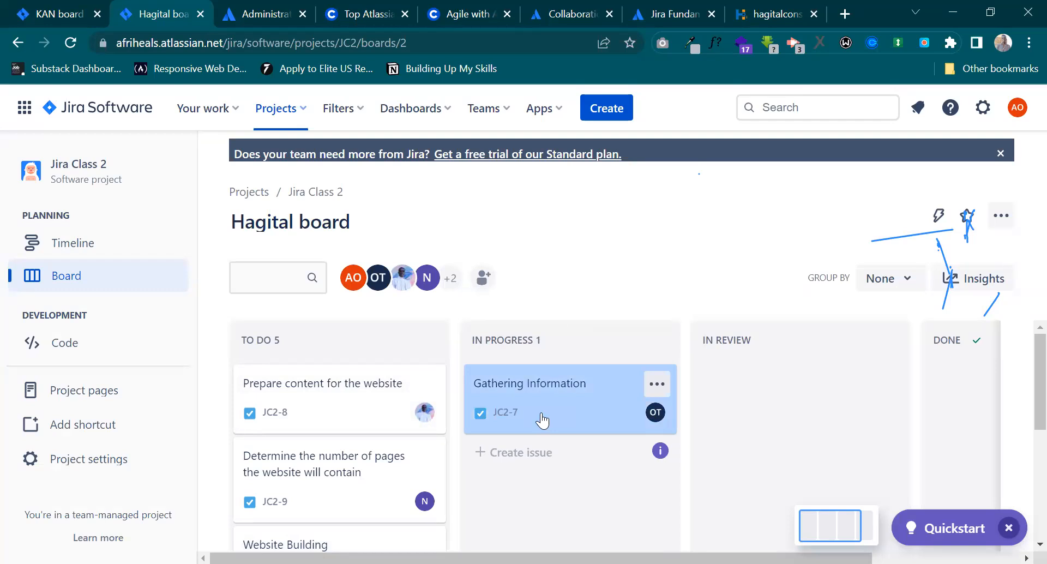
Move Gathering Information from In Progress to In Review, and Prepare content for the website from To Do to In Progress.
drag(629, 409, 810, 404)
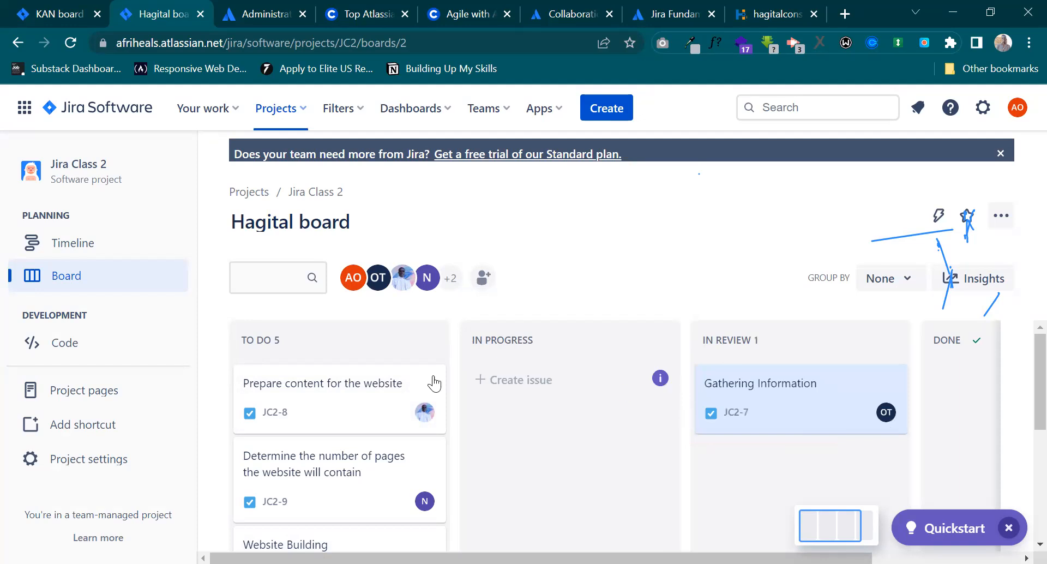
drag(366, 404, 592, 397)
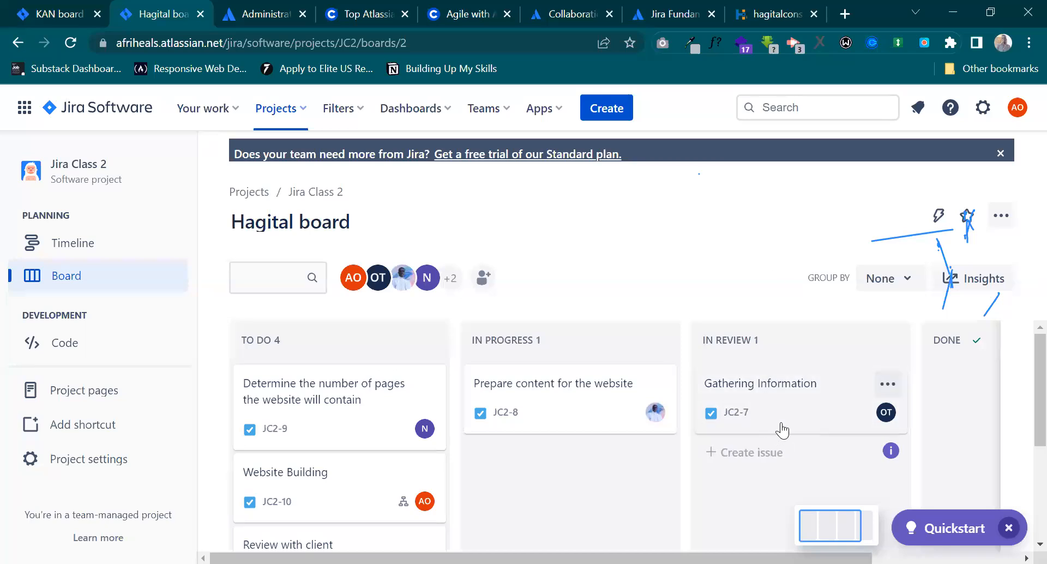
Open the Gathering Information issue in the In Review column, examine its status, required information list and comments, and close it.
click(789, 395)
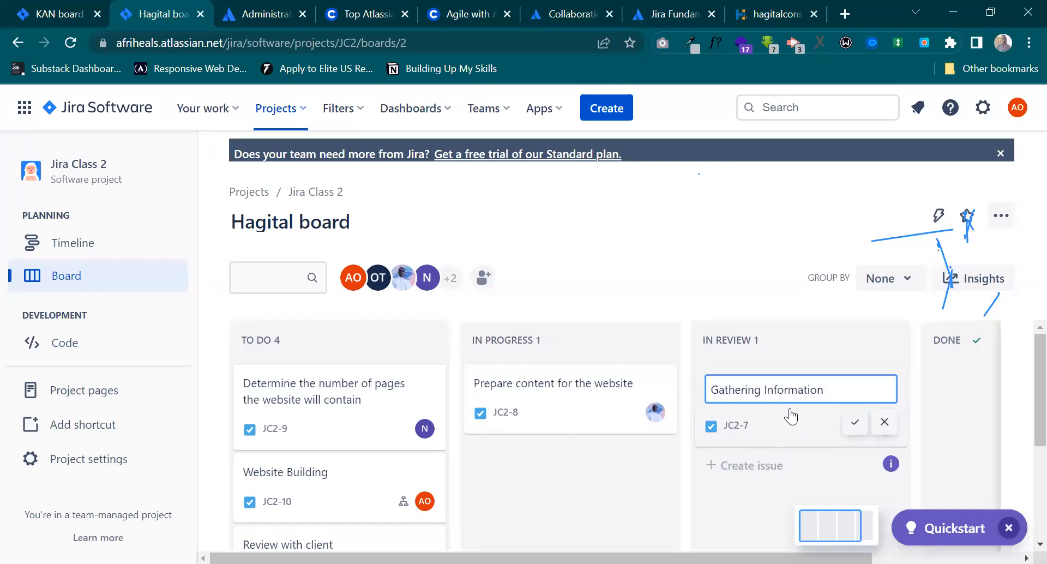
click(883, 417)
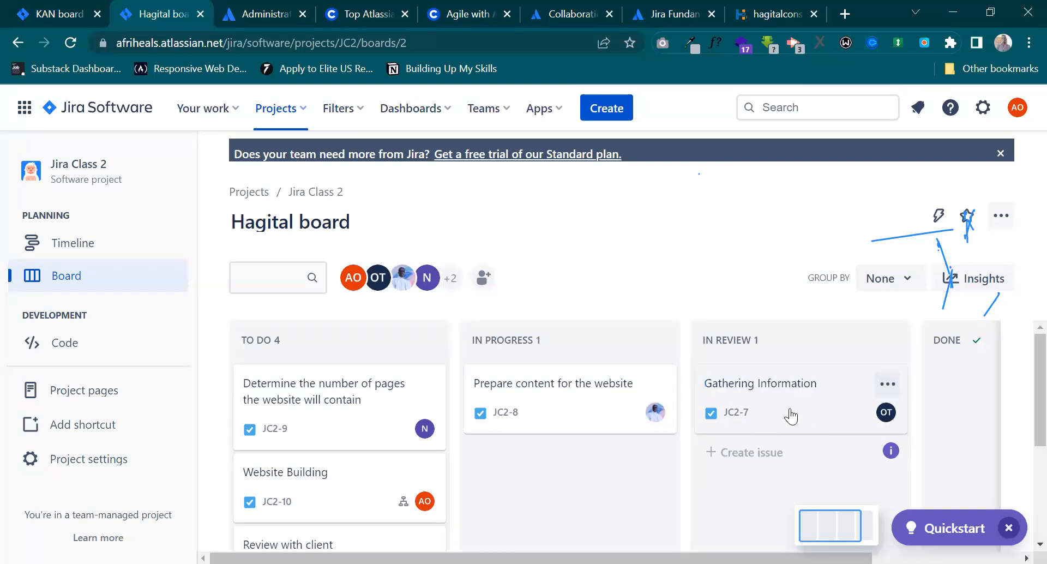
click(790, 414)
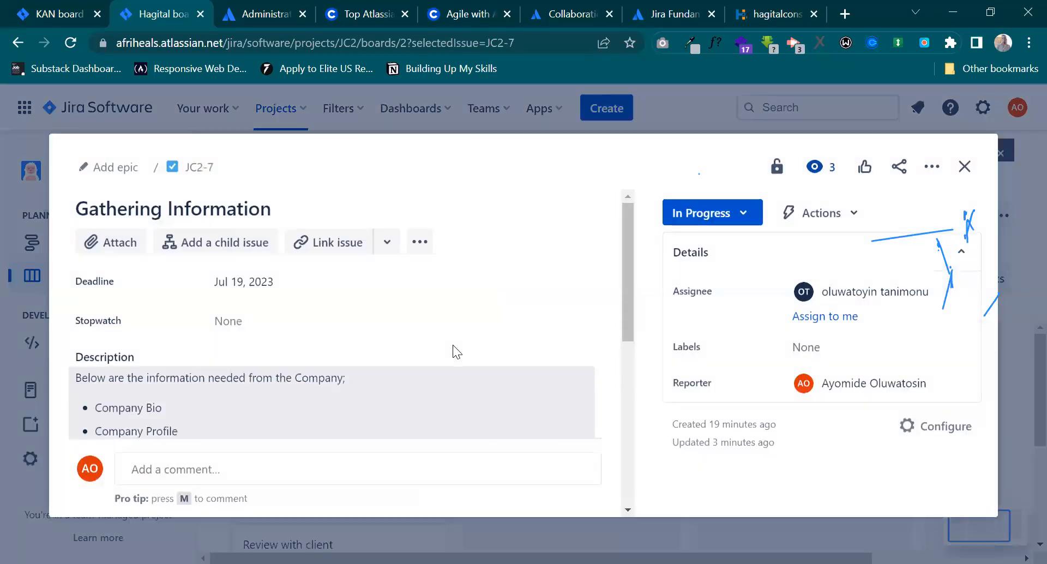
scroll(453, 346, down, 3)
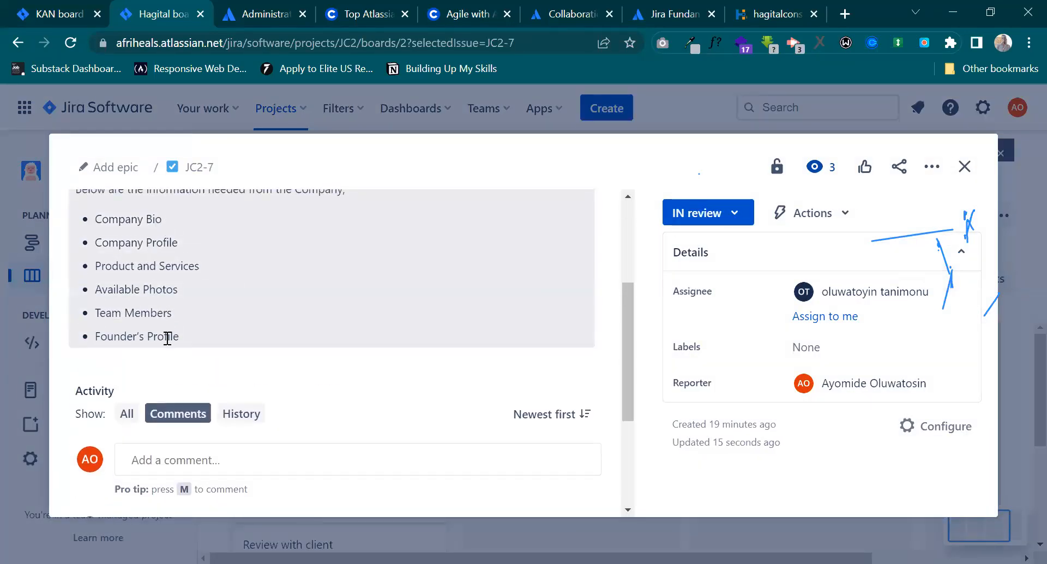
scroll(167, 338, down, 4)
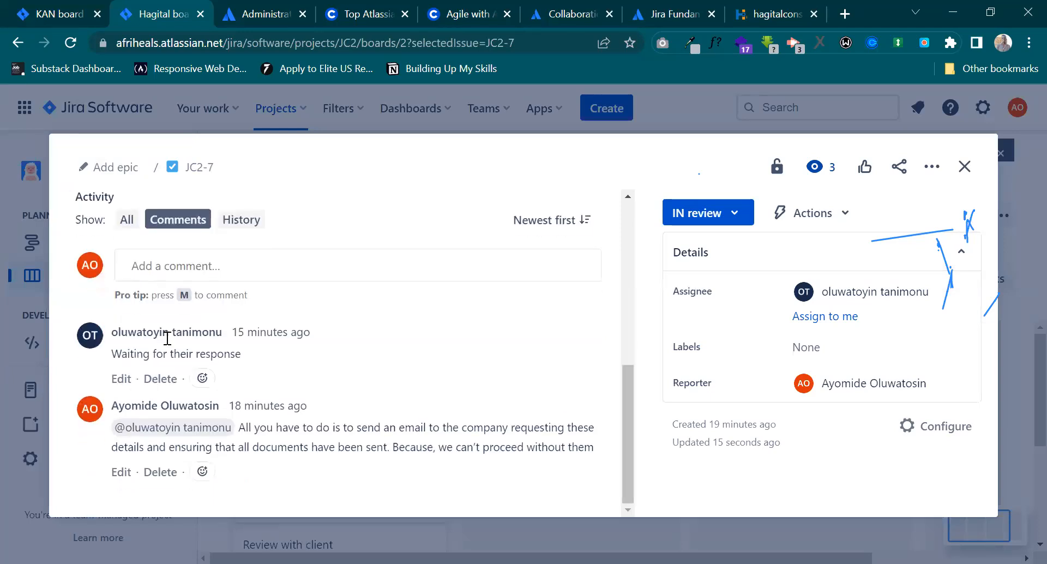
scroll(168, 338, up, 4)
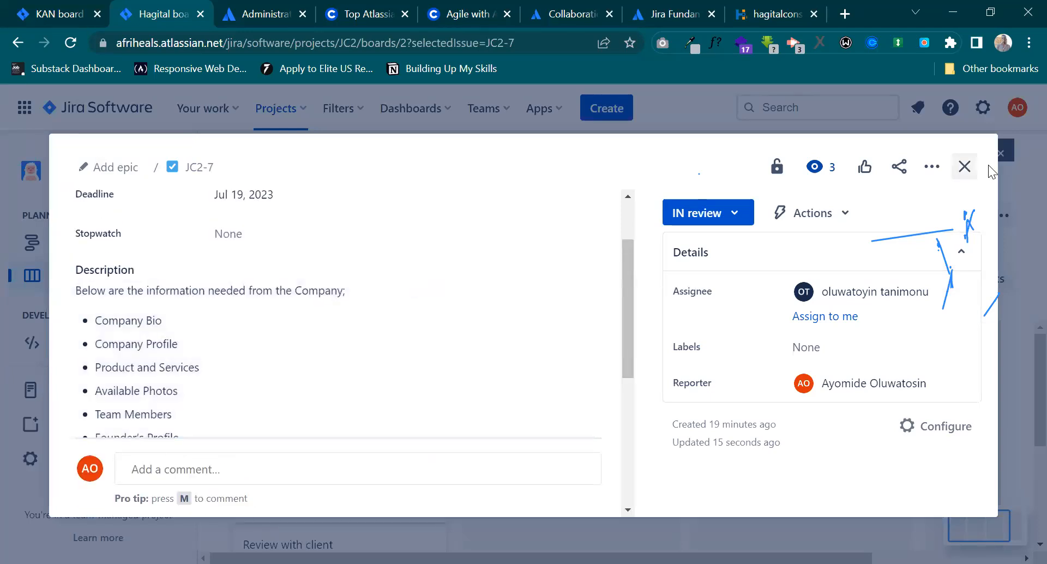
click(964, 166)
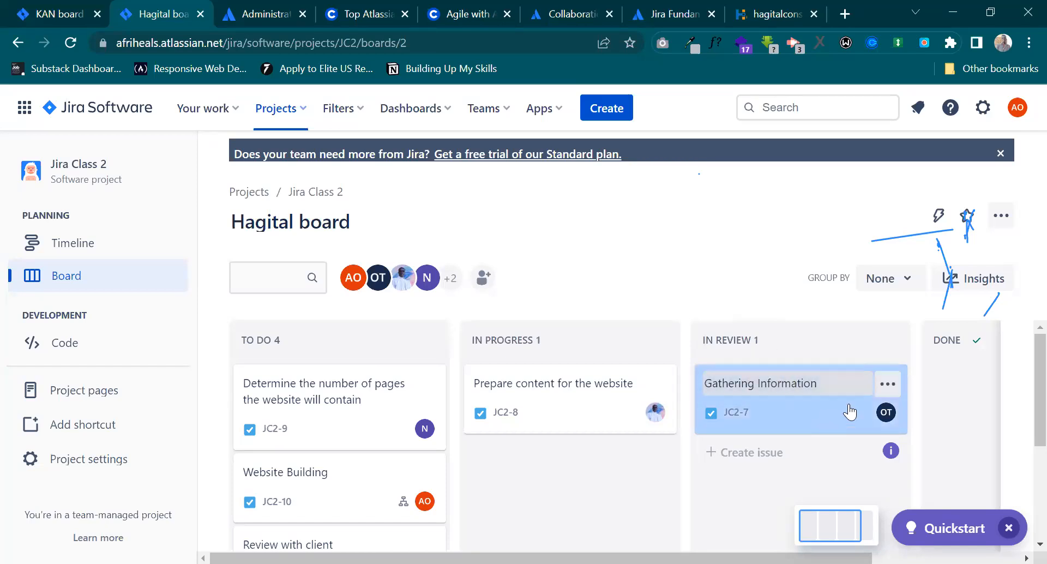
Move the Gathering Information issue from In Review to Done.
scroll(851, 411, right, 1)
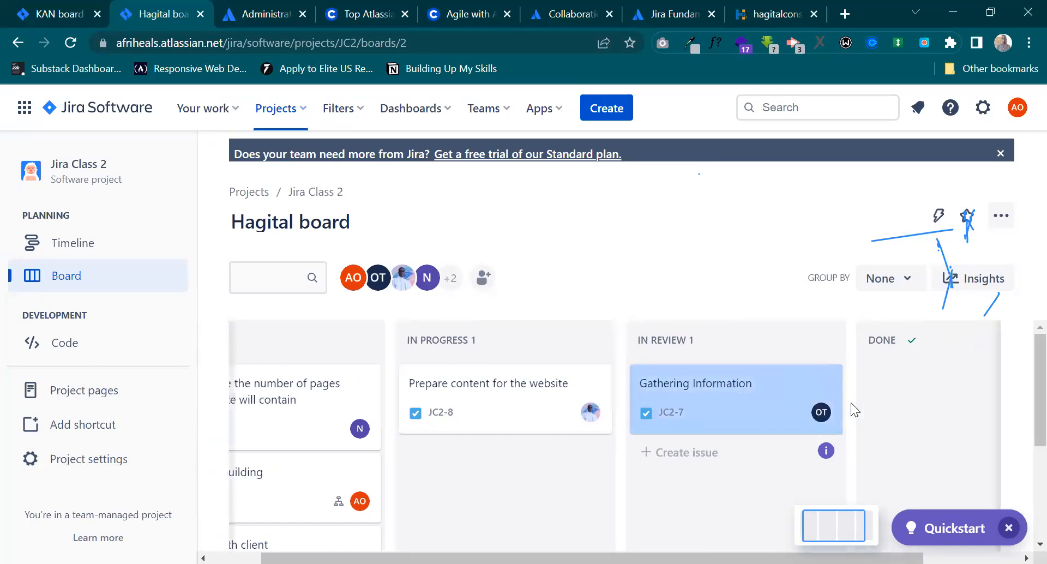
scroll(720, 422, right, 2)
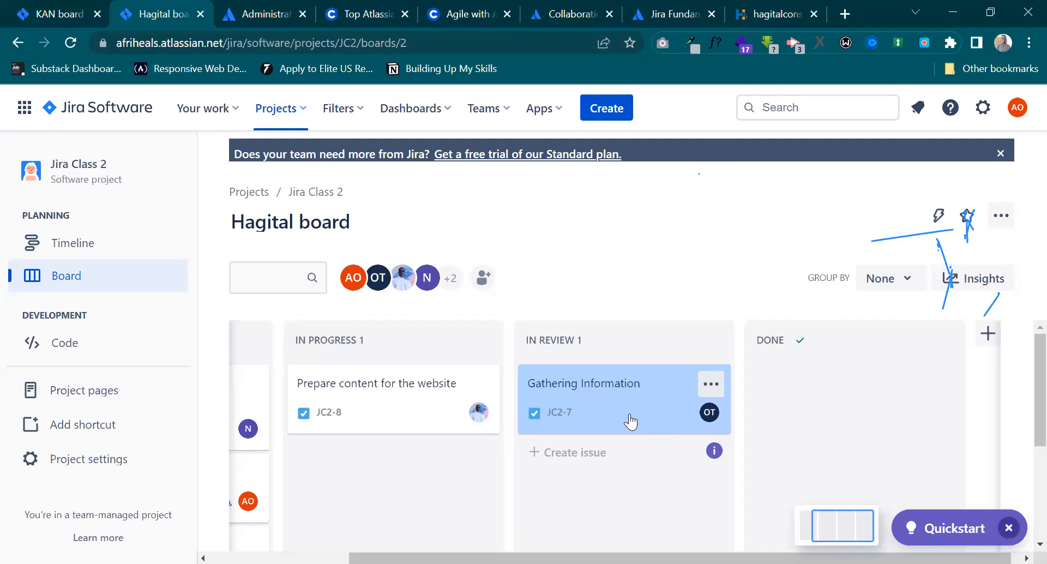
drag(630, 421, 871, 404)
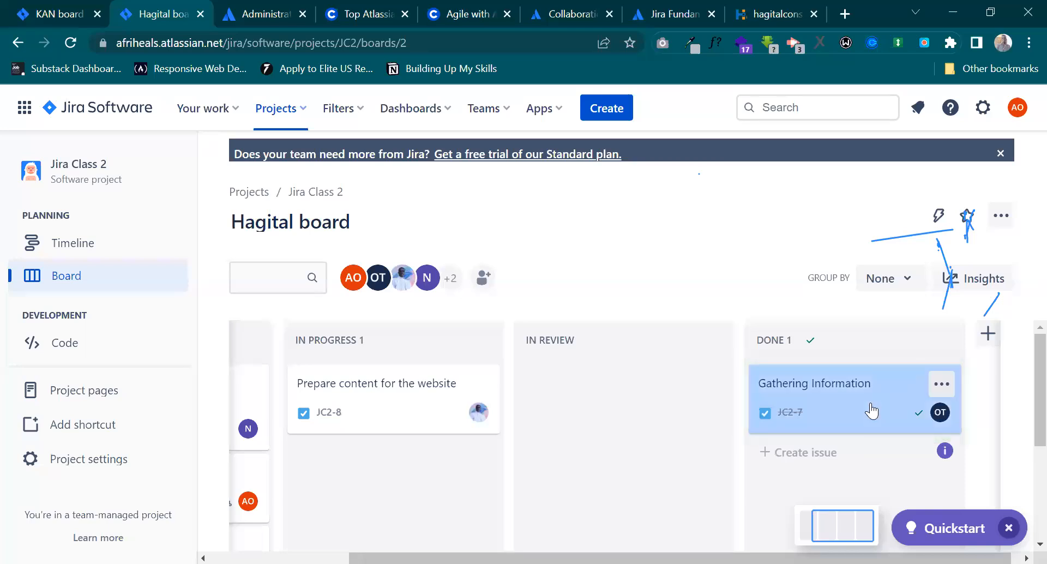
Move "Determine the number of pages the website will contain" and "Make Graphics and edit photos" from To Do to In Progress.
scroll(870, 403, left, 5)
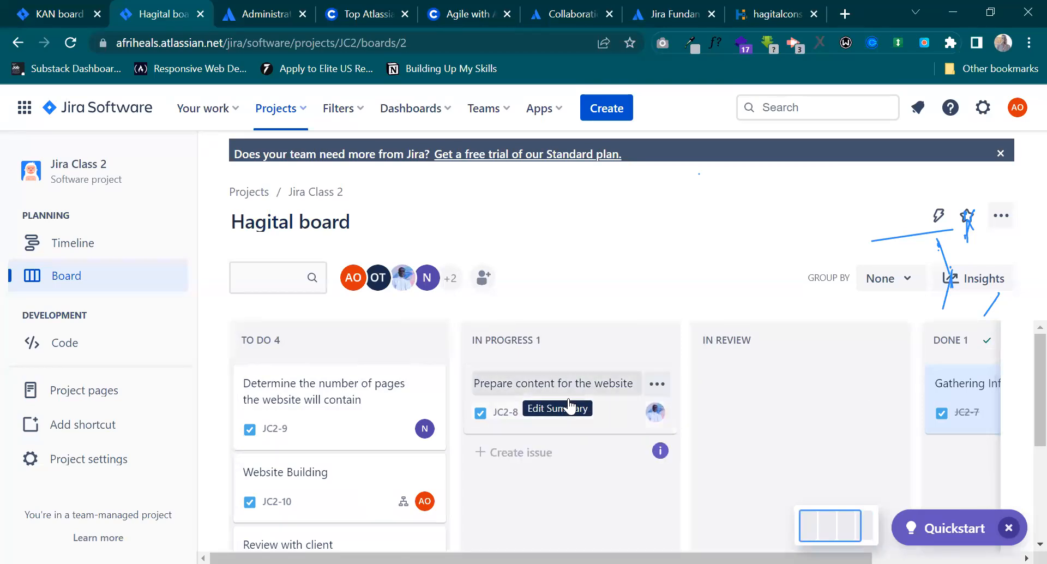
drag(358, 408, 584, 439)
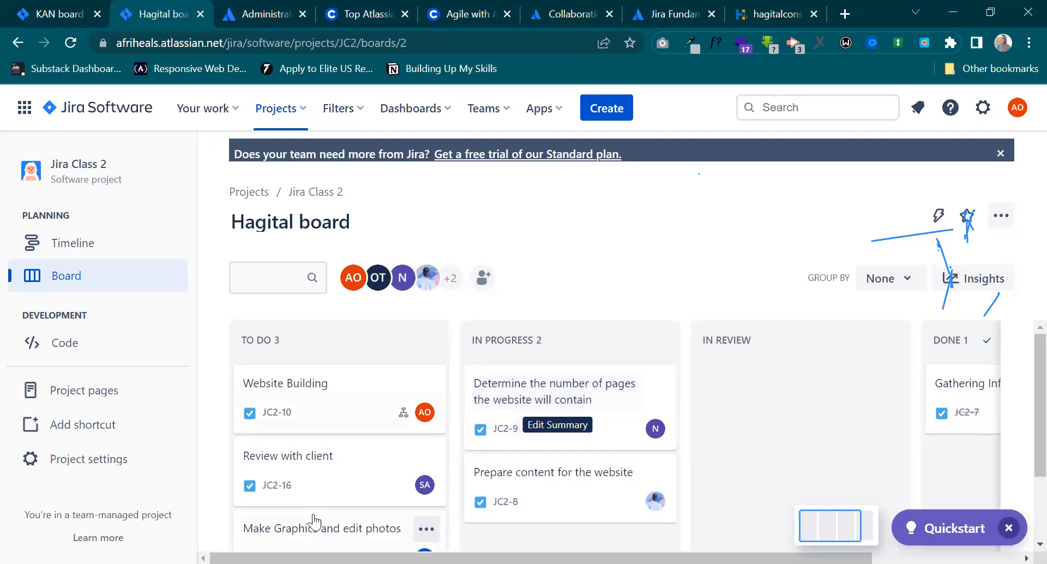
scroll(338, 491, down, 2)
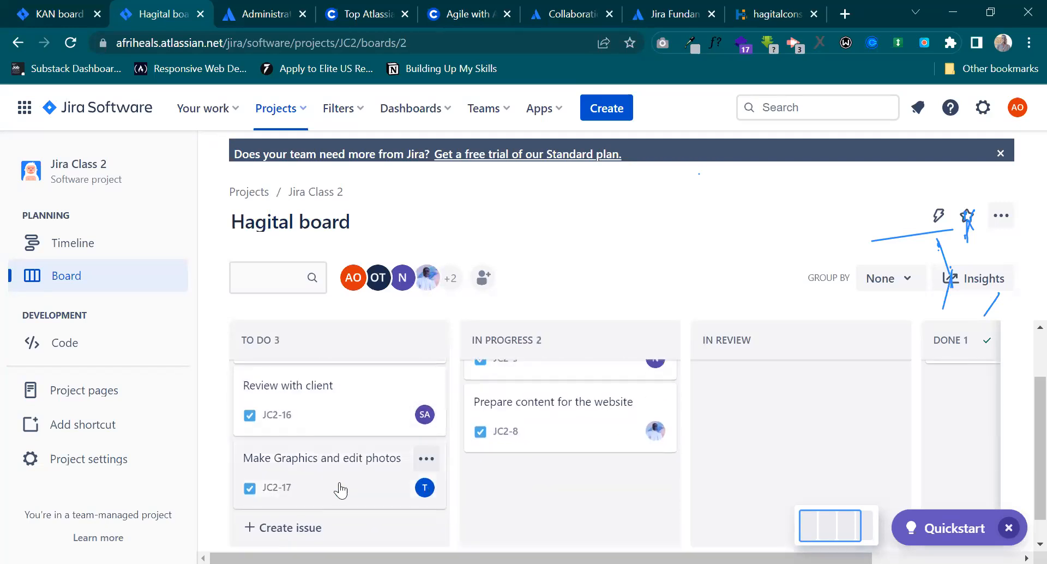
drag(341, 489, 593, 491)
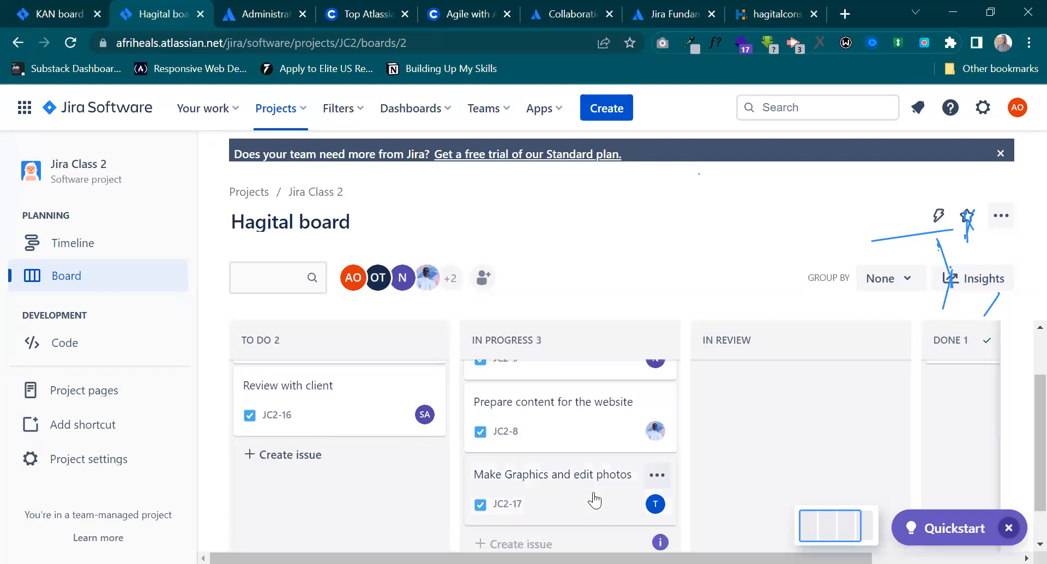
Move the Website Building issue from To Do to the top of the In Progress column and review that column's issues.
scroll(594, 499, up, 3)
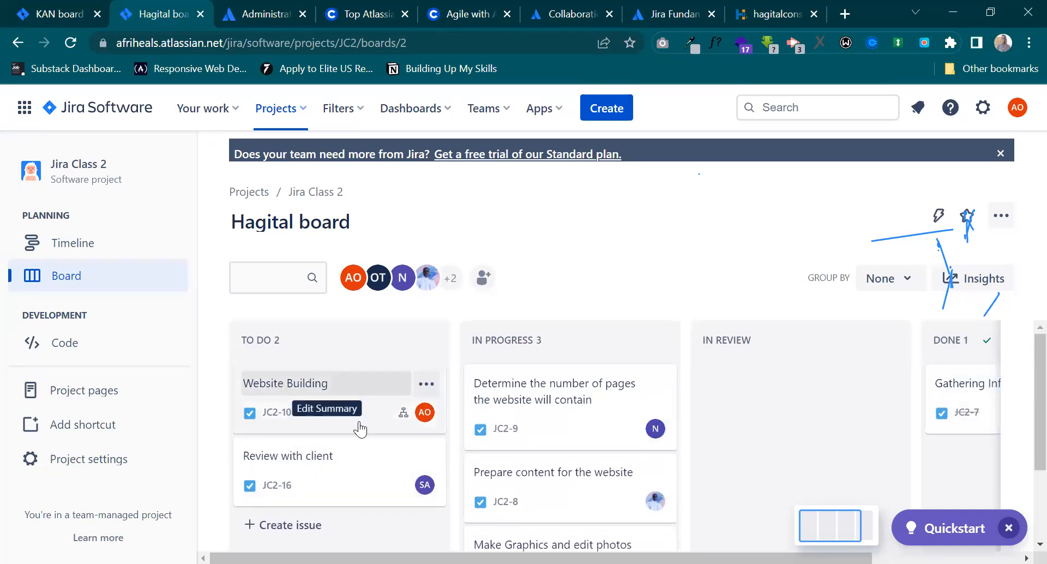
drag(586, 368, 620, 381)
scroll(539, 423, down, 1)
scroll(539, 423, up, 2)
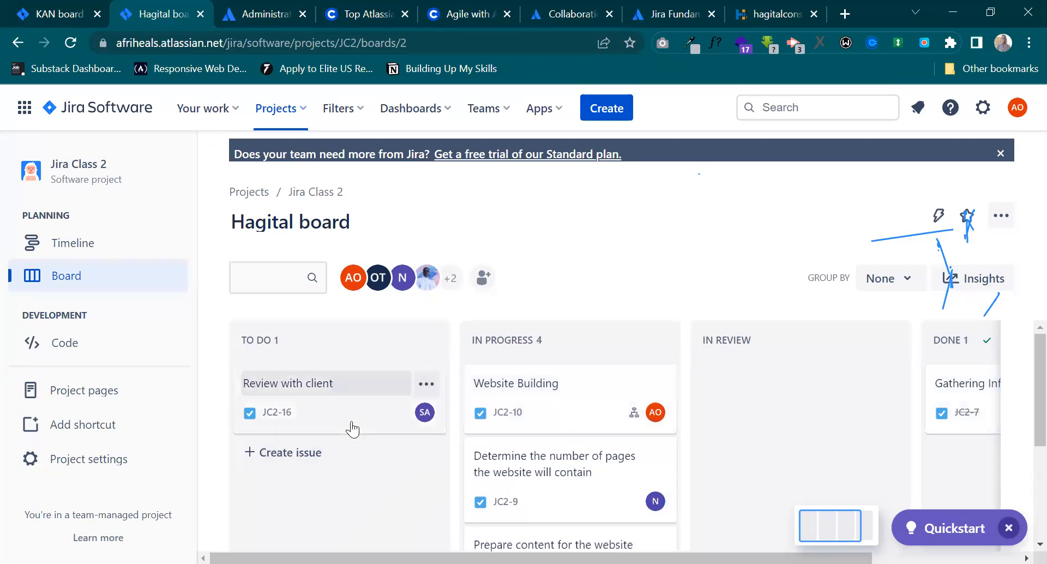
scroll(594, 458, down, 3)
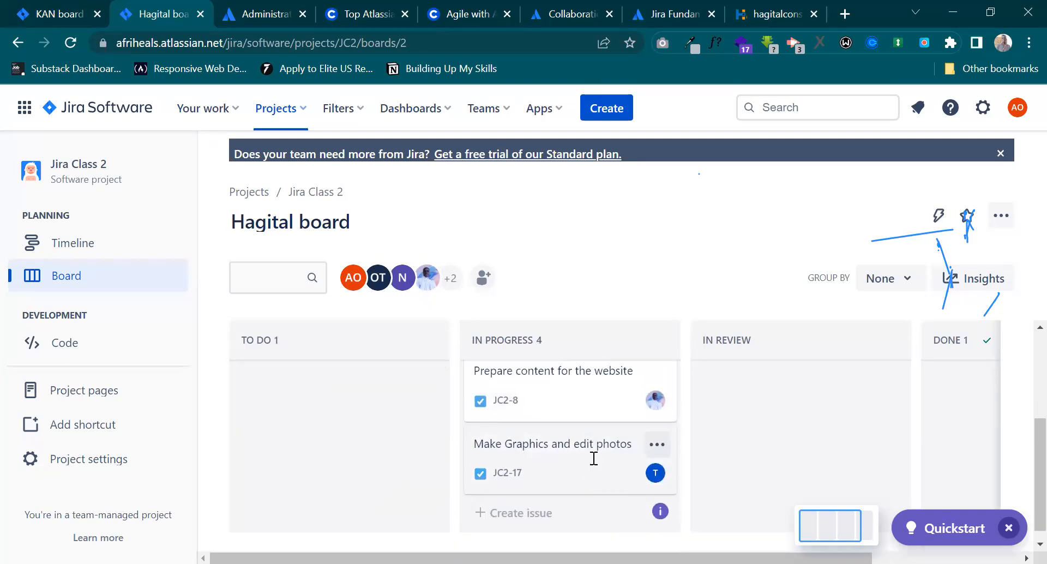
Examine the issues in the In Progress column of the Hagital board and compare them with the other columns.
scroll(594, 457, up, 3)
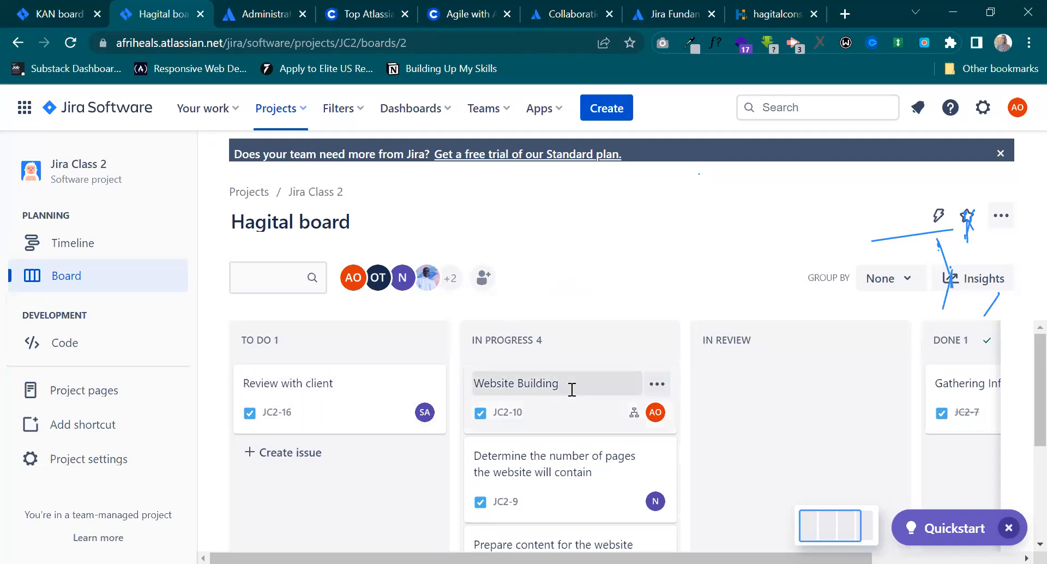
scroll(572, 390, down, 1)
scroll(572, 390, down, 3)
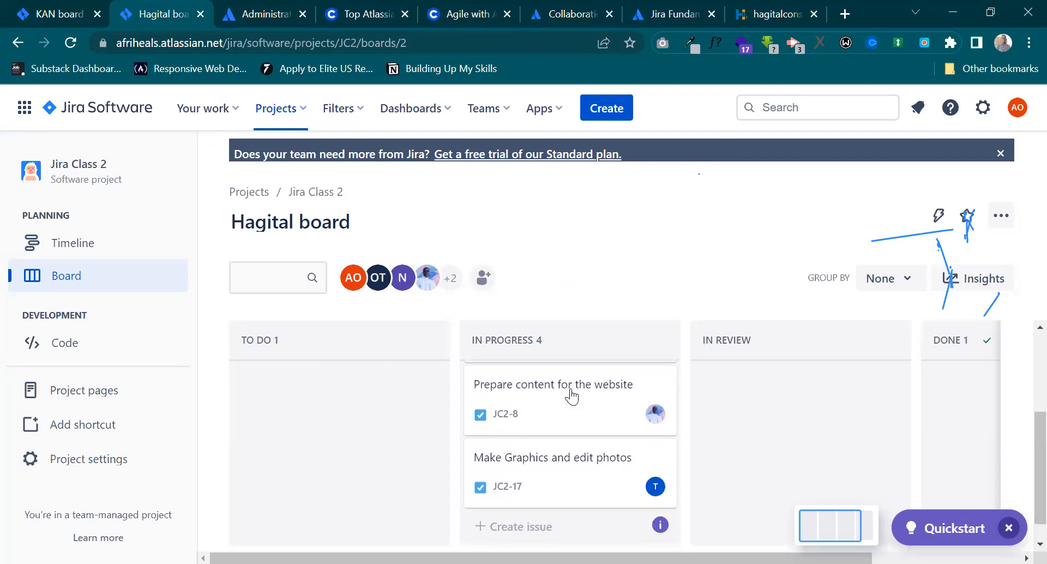
scroll(572, 395, up, 3)
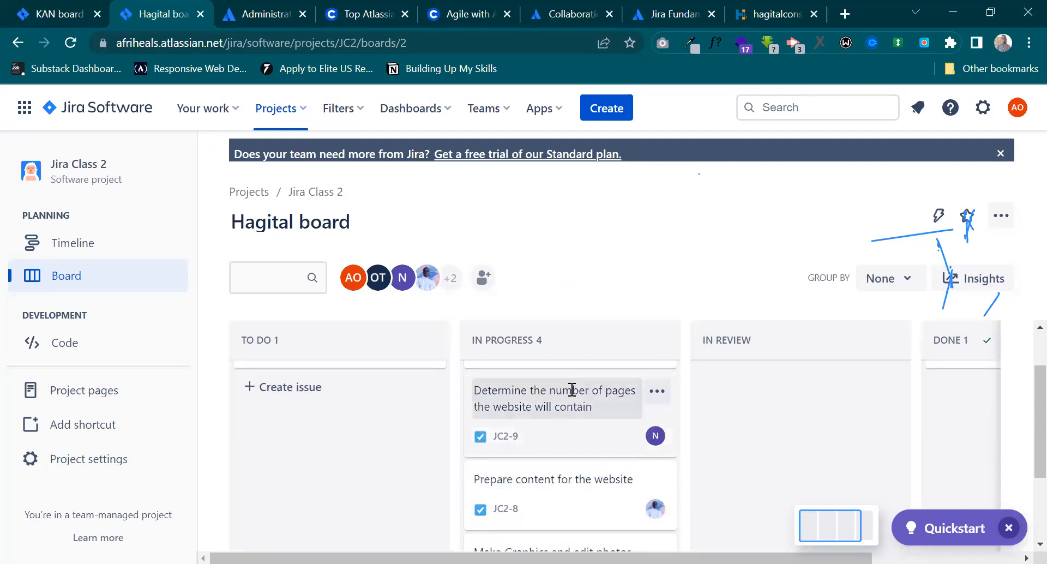
scroll(544, 463, down, 2)
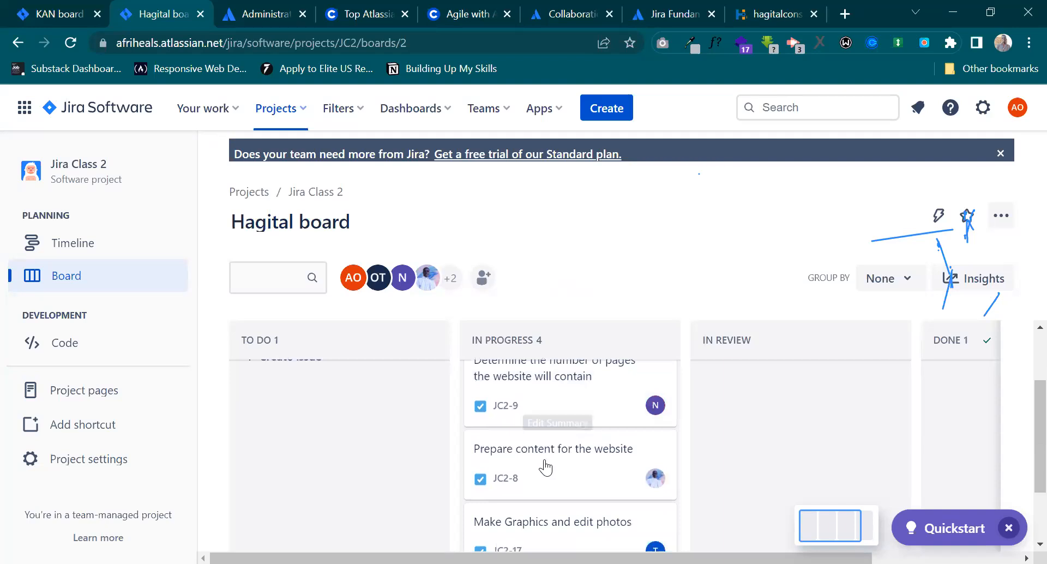
scroll(544, 462, up, 3)
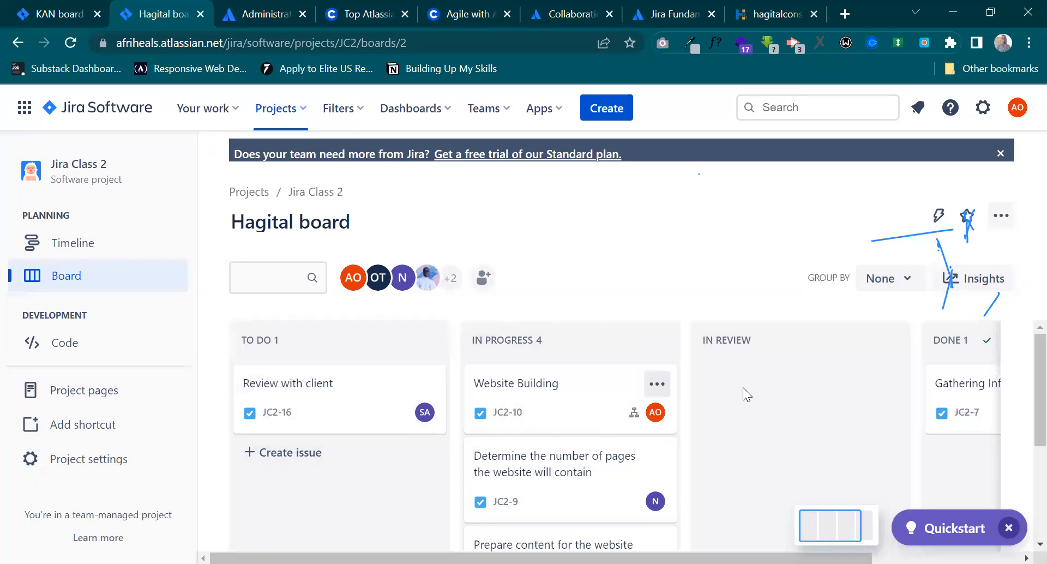
scroll(592, 475, down, 3)
scroll(591, 479, up, 3)
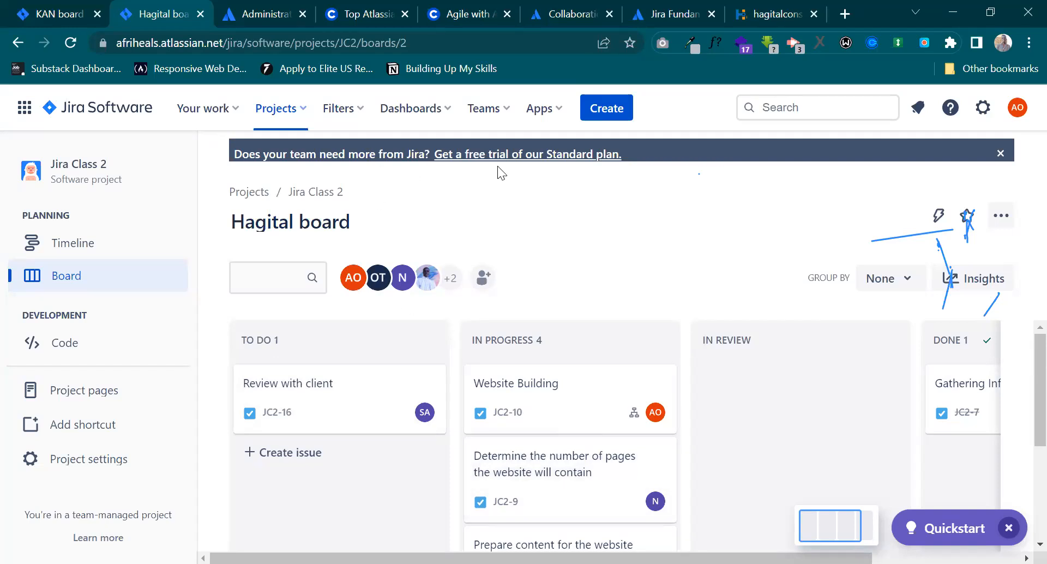
Dismiss the Standard plan trial banner and look over the issues in the To Do and In Progress columns.
click(999, 154)
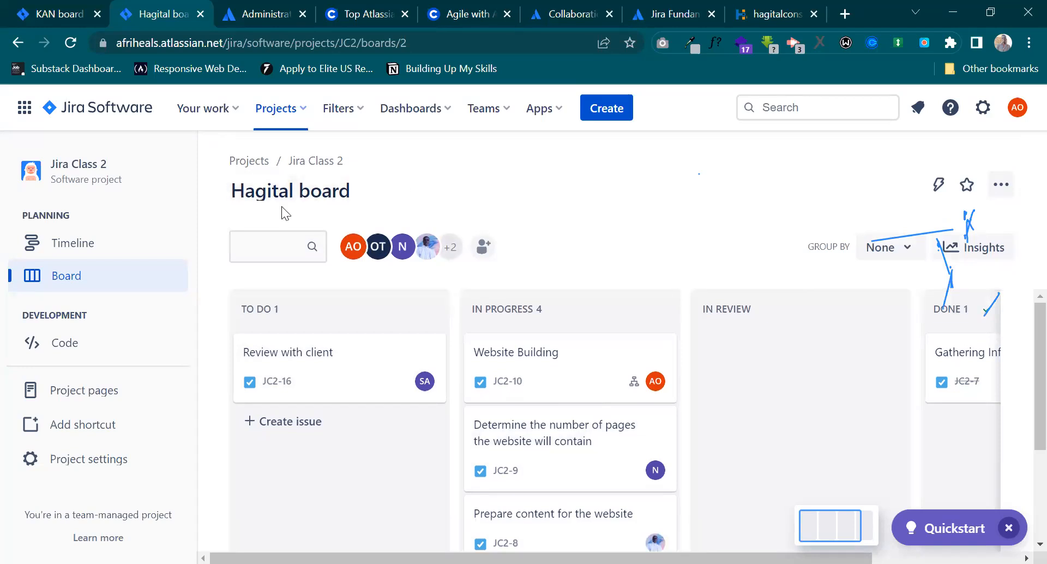
scroll(549, 421, down, 3)
scroll(550, 423, up, 3)
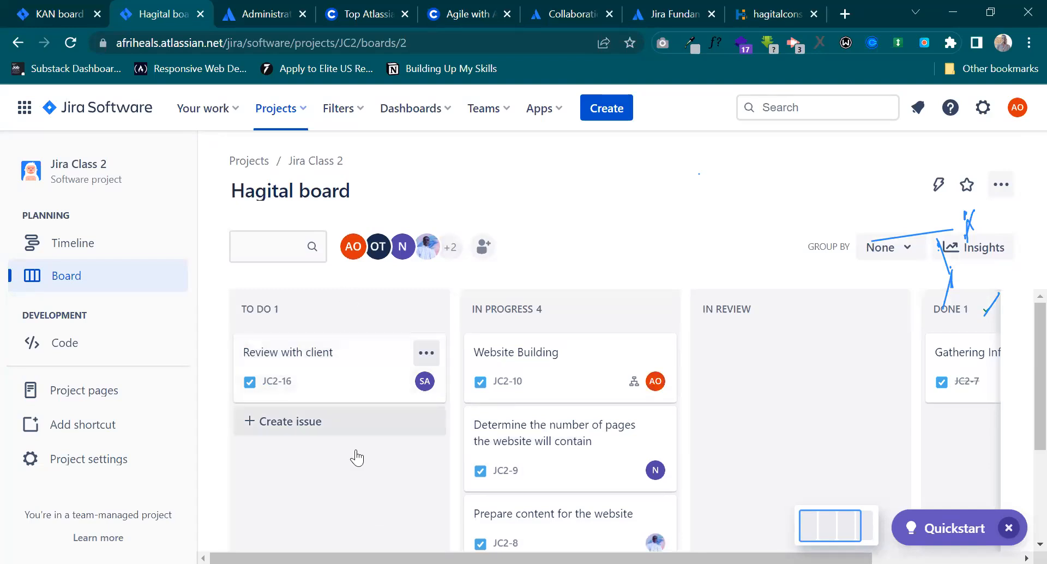
scroll(360, 469, down, 3)
scroll(360, 469, up, 3)
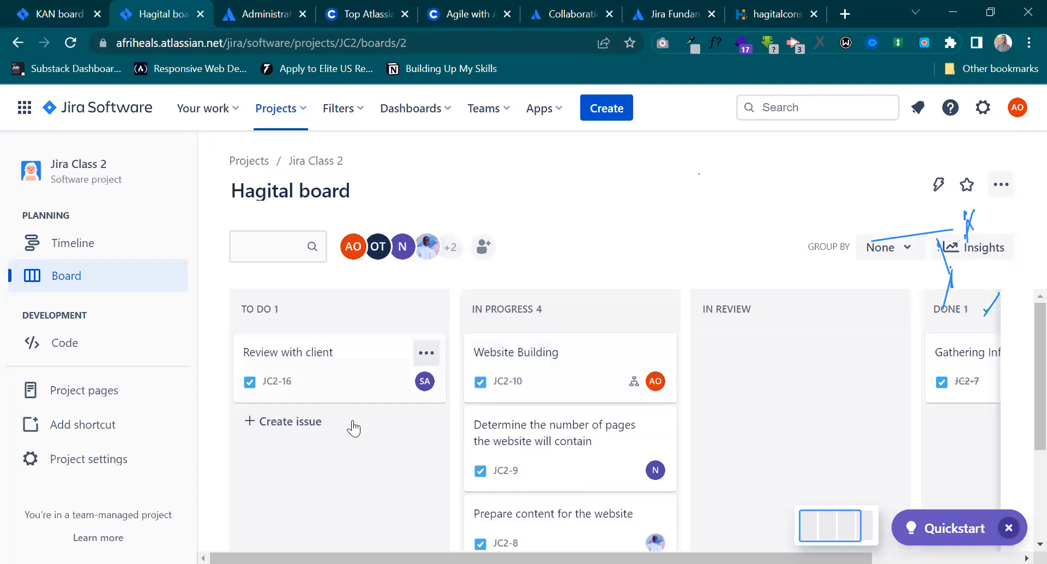
scroll(354, 428, down, 3)
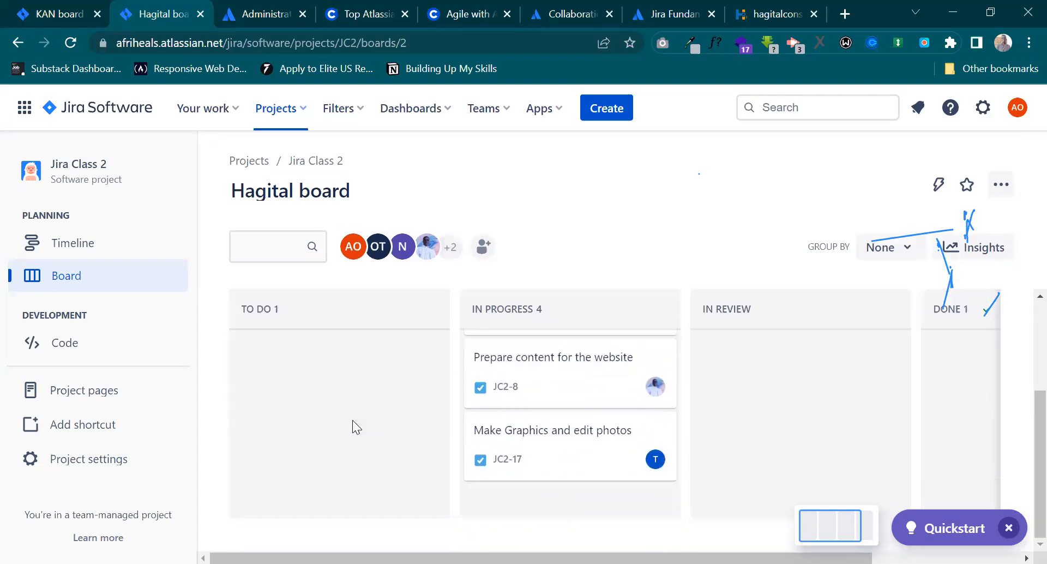
scroll(352, 426, up, 3)
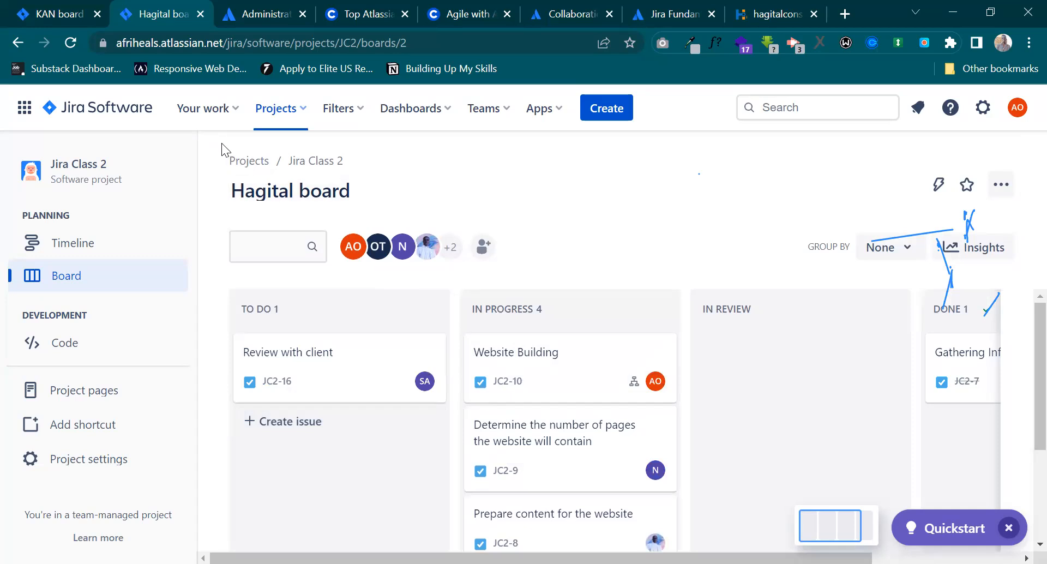
Open the Testing and Validation child issue of Website Building and read its comments.
click(577, 393)
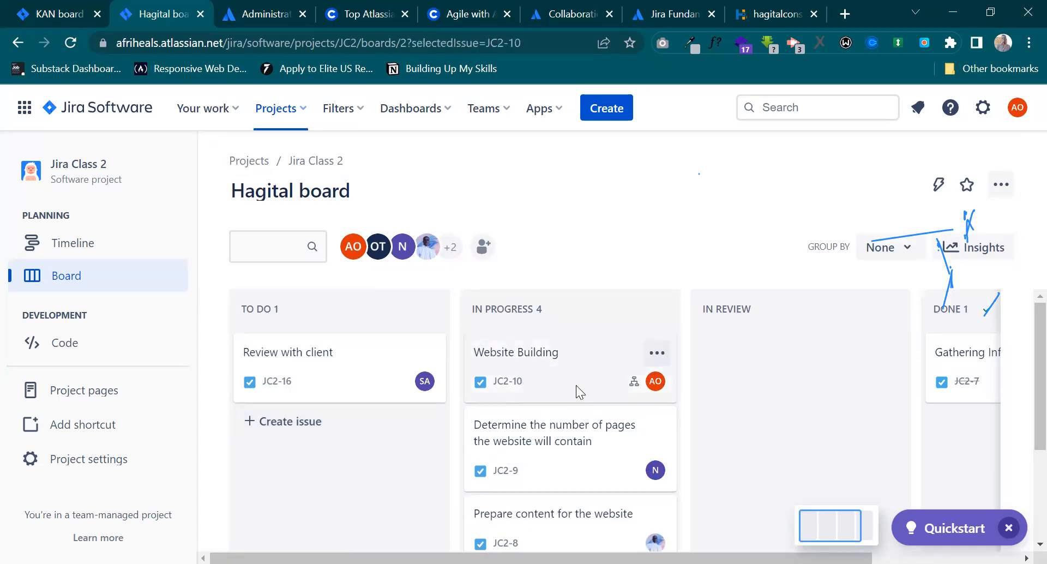
scroll(379, 375, down, 5)
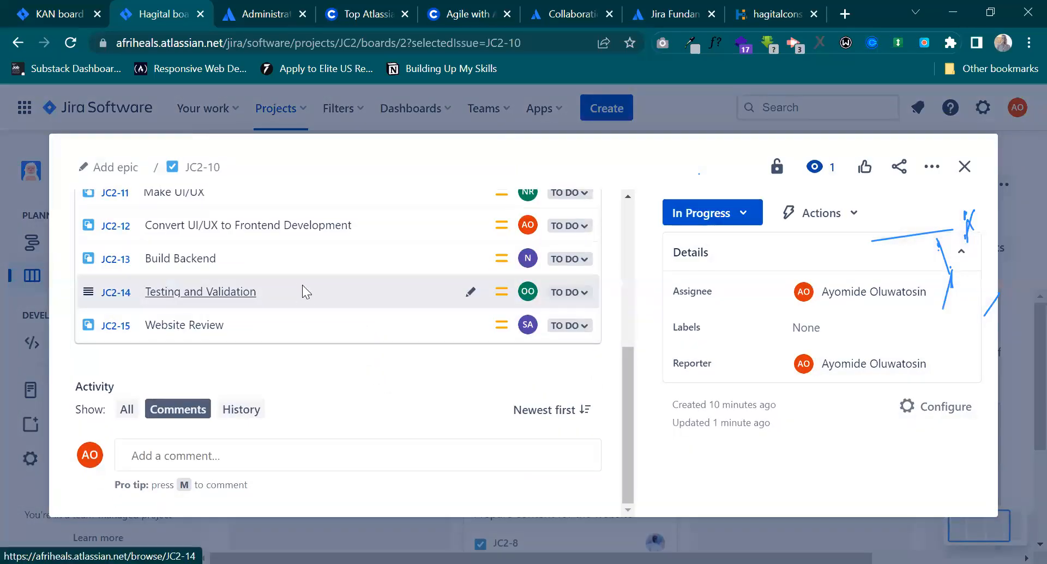
click(302, 285)
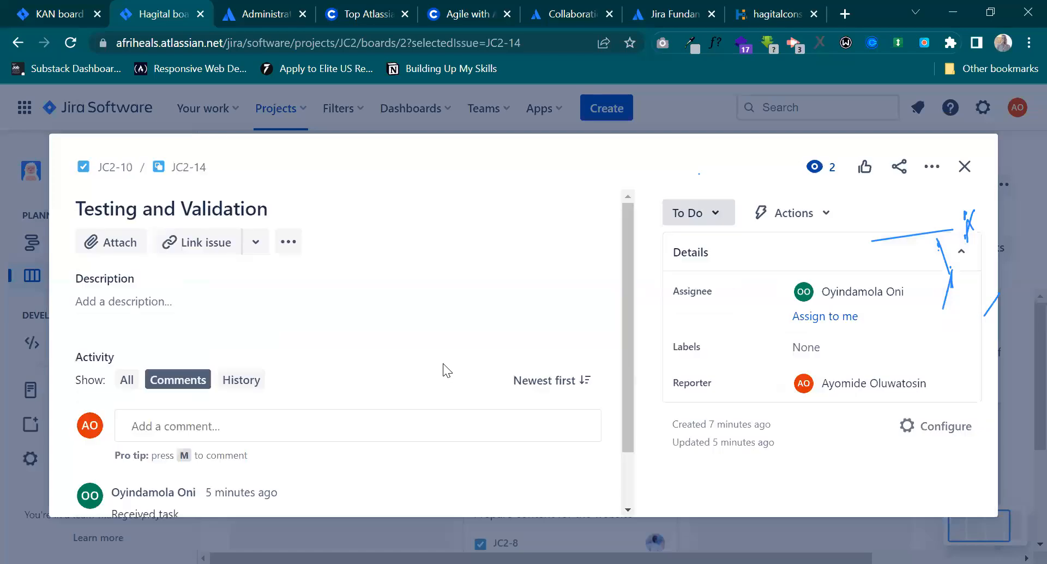
scroll(327, 381, down, 2)
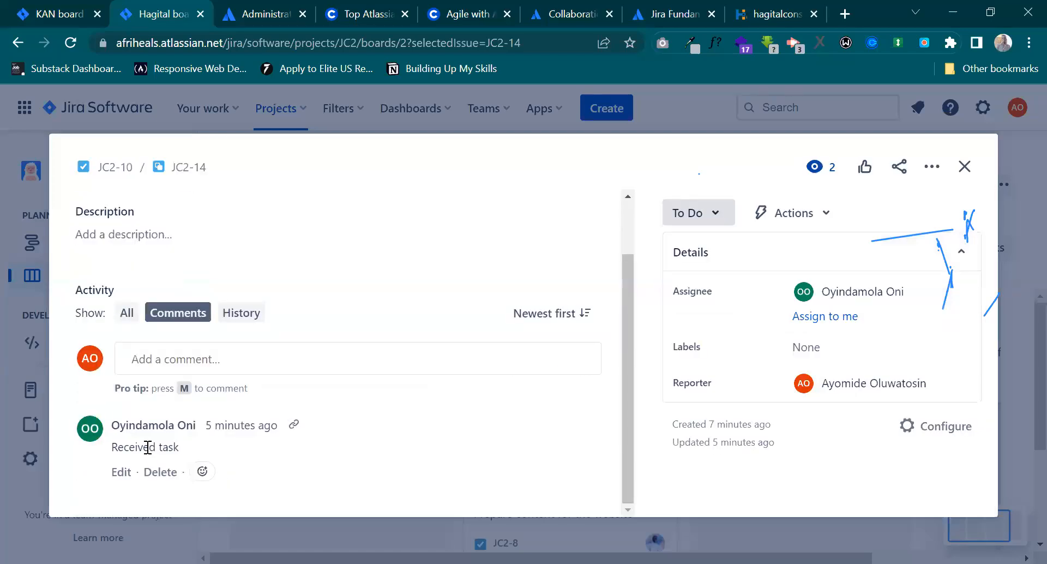
Add the comment "Thanks! Let me know when you are done" to the Testing and Validation issue and close it.
click(212, 353)
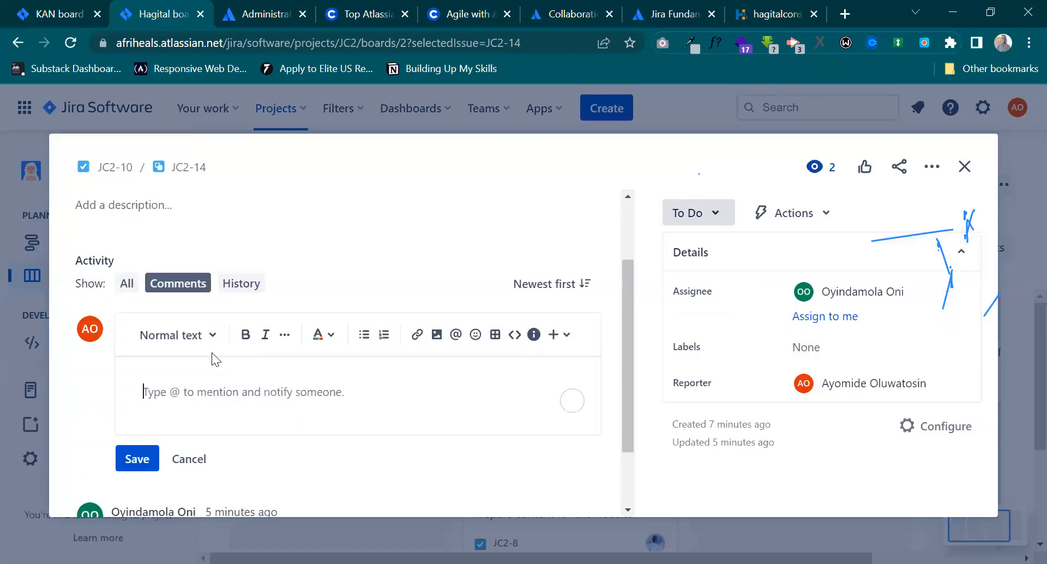
text(Thanks)
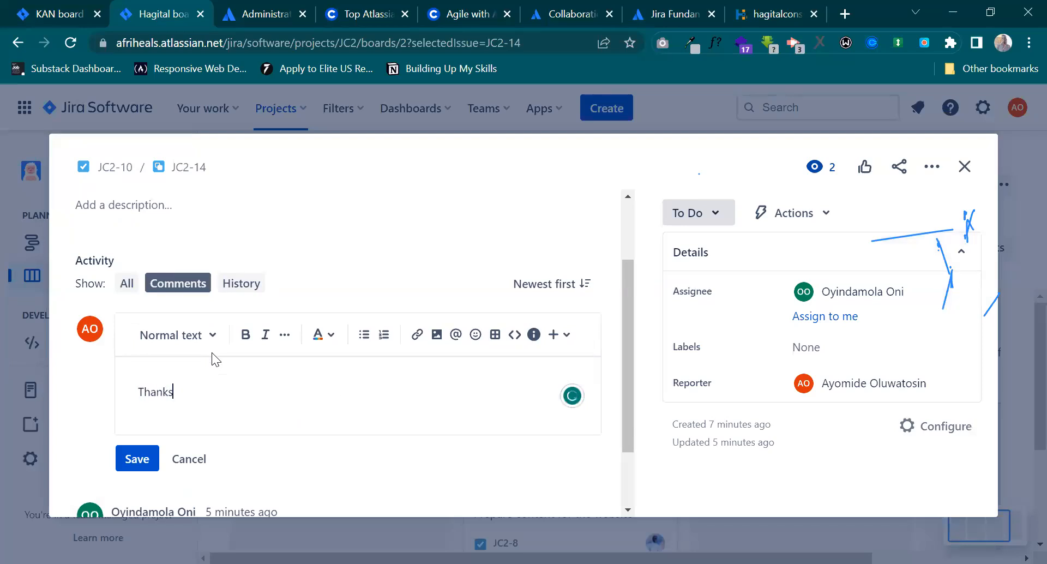
text(! Let me know when you are done)
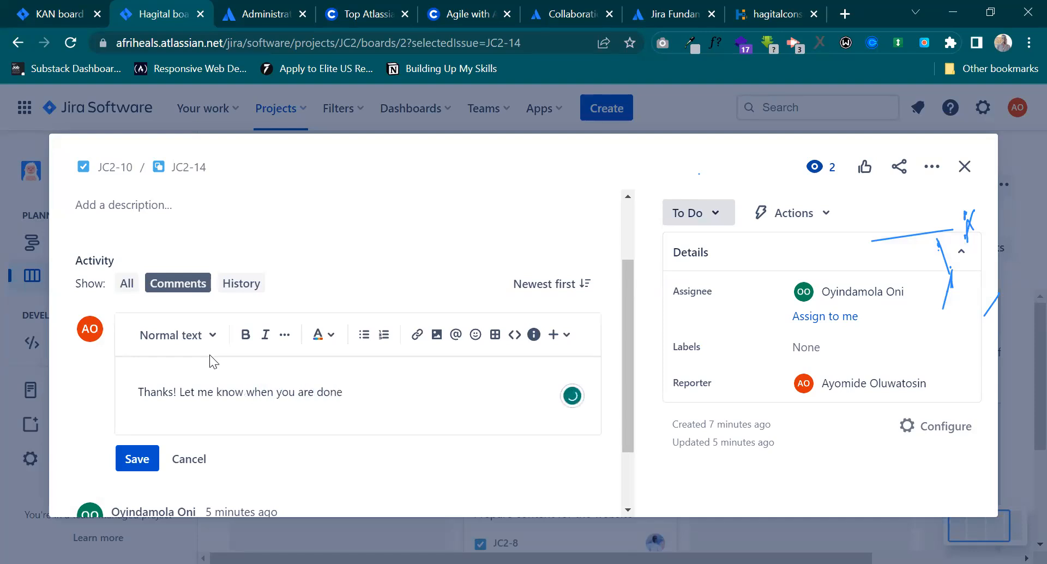
click(139, 459)
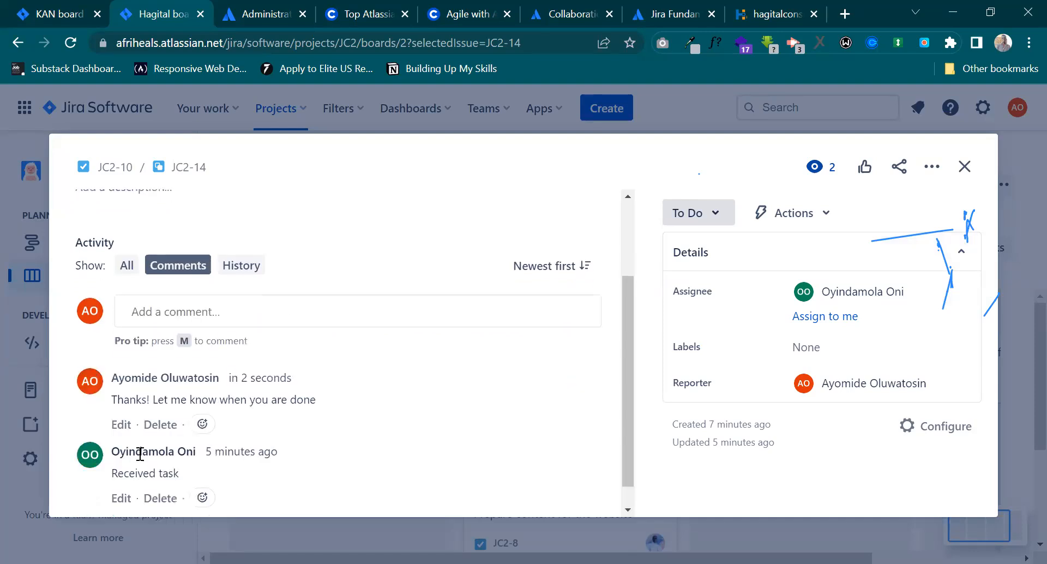
mouse_move(139, 453)
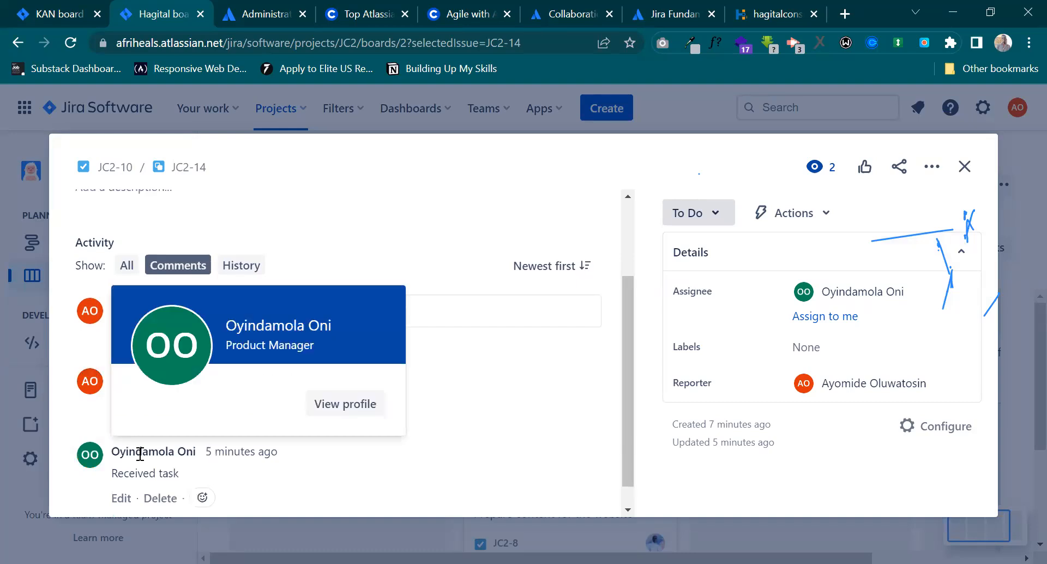
click(965, 172)
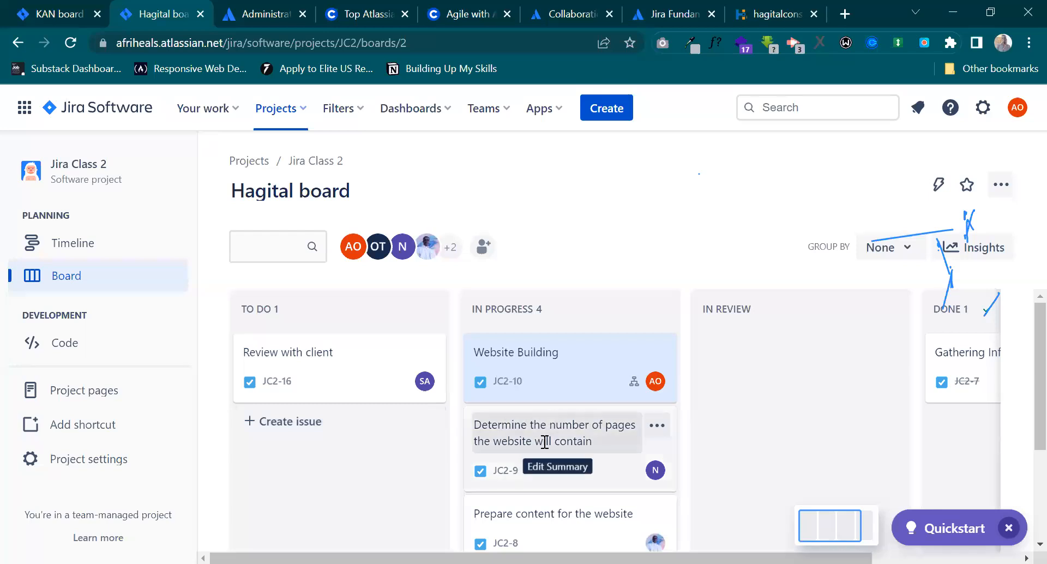
Examine all columns of the Hagital board from To Do through Done to see which issues each one holds.
scroll(649, 440, right, 3)
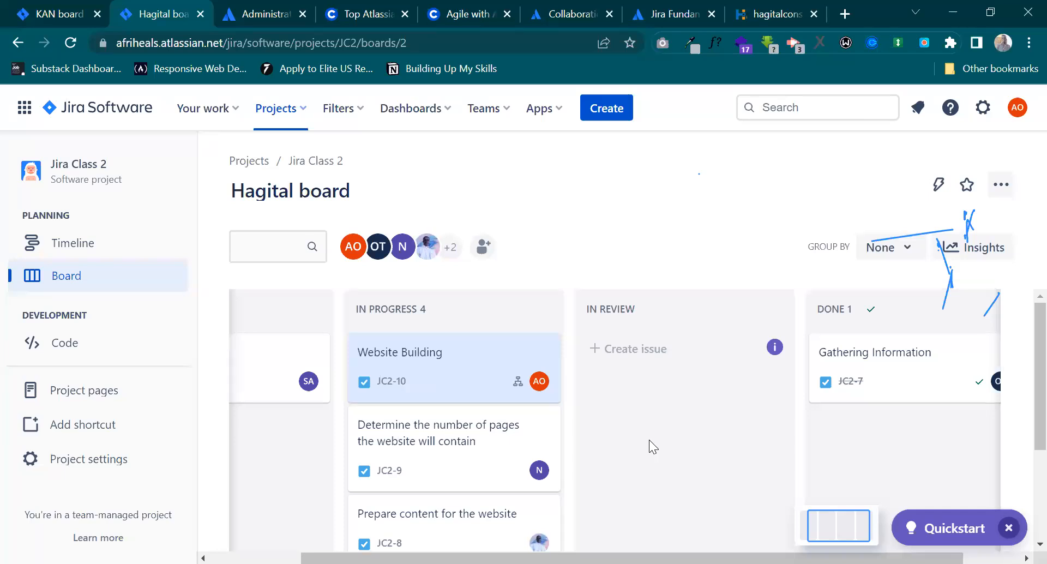
scroll(649, 439, left, 4)
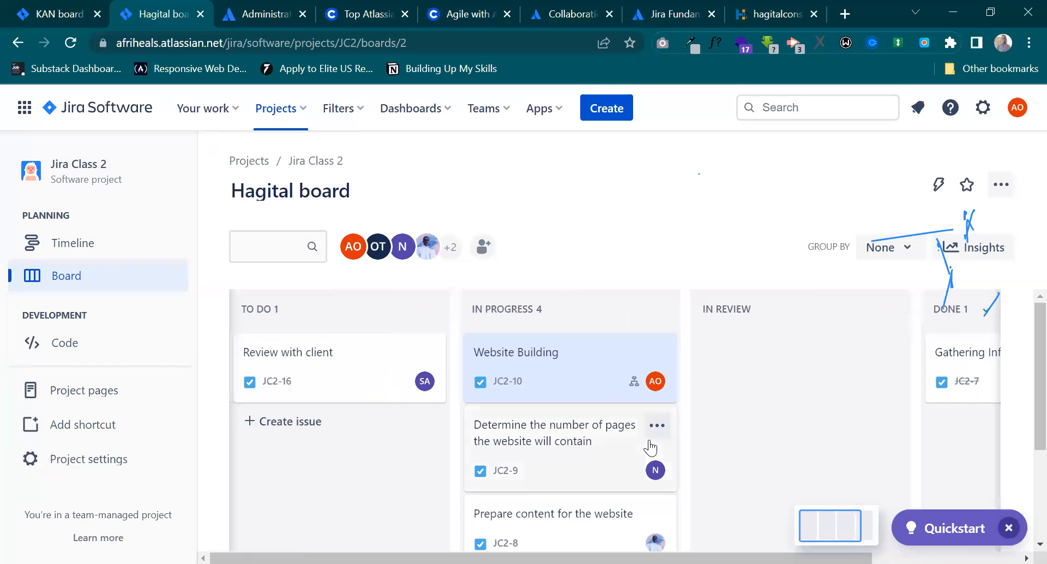
scroll(649, 440, right, 5)
scroll(649, 440, right, 1)
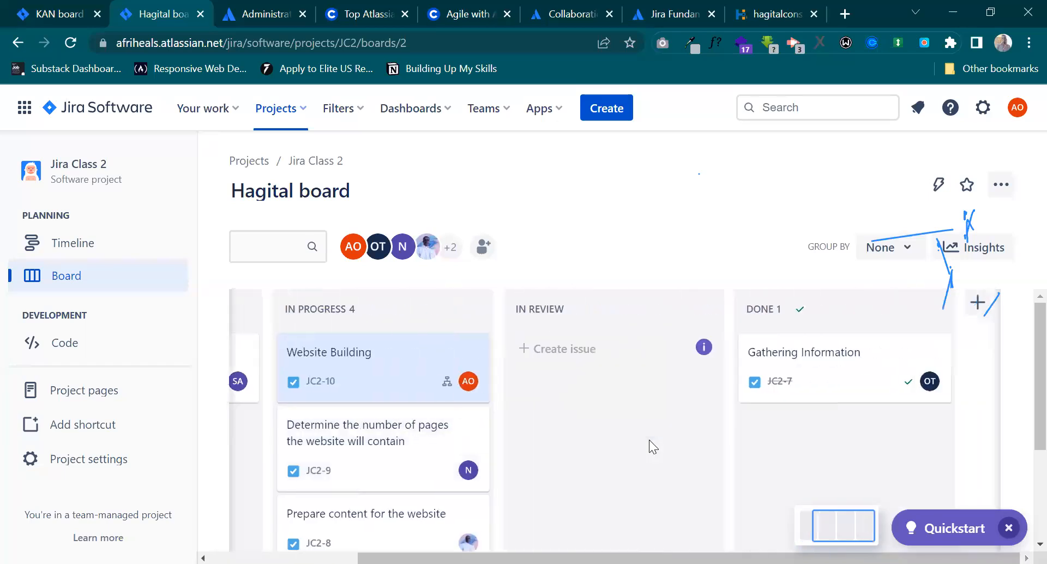
scroll(649, 440, left, 4)
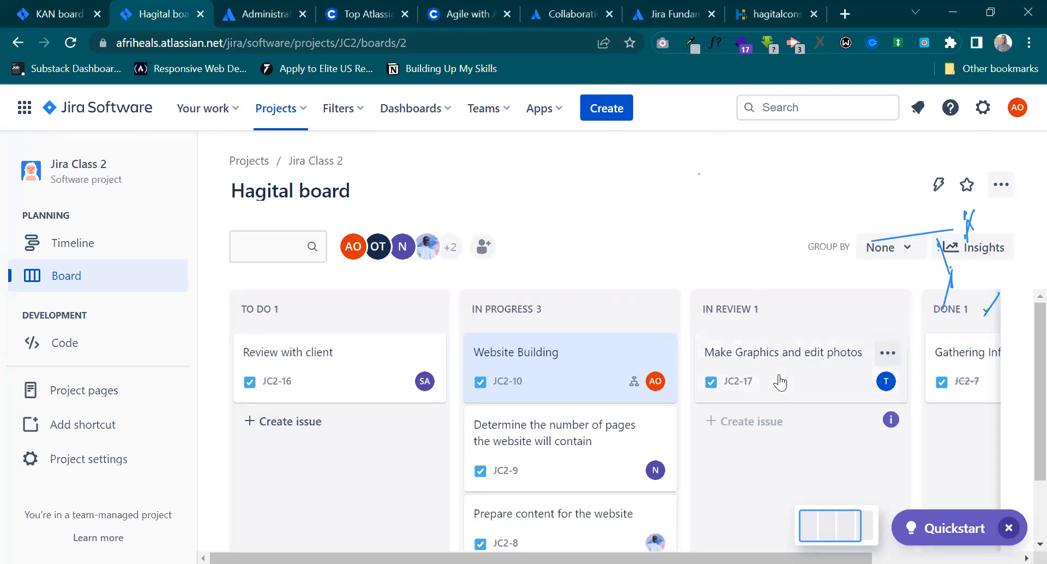
scroll(779, 382, right, 2)
scroll(780, 381, right, 2)
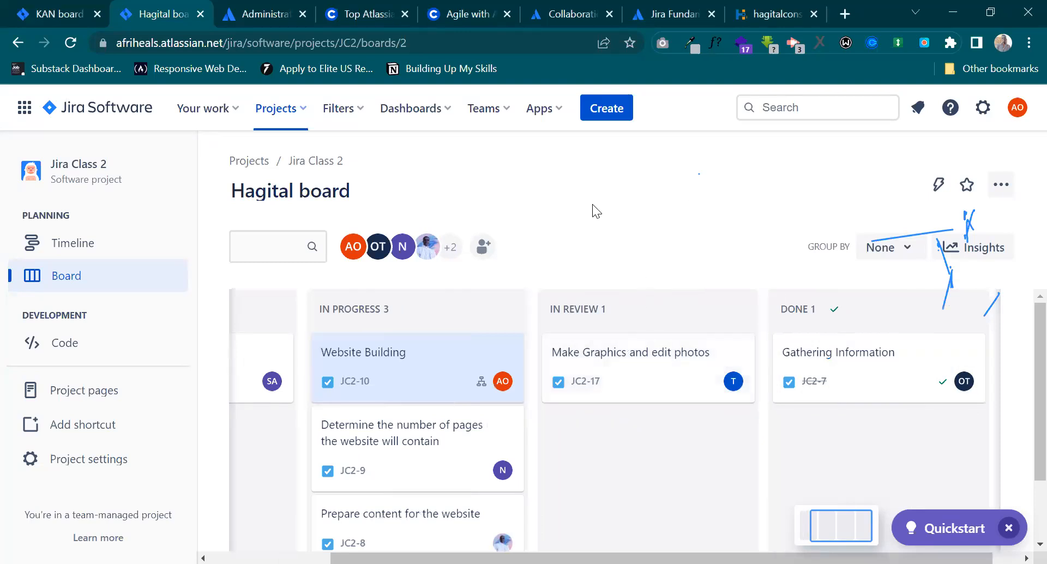
scroll(354, 425, left, 3)
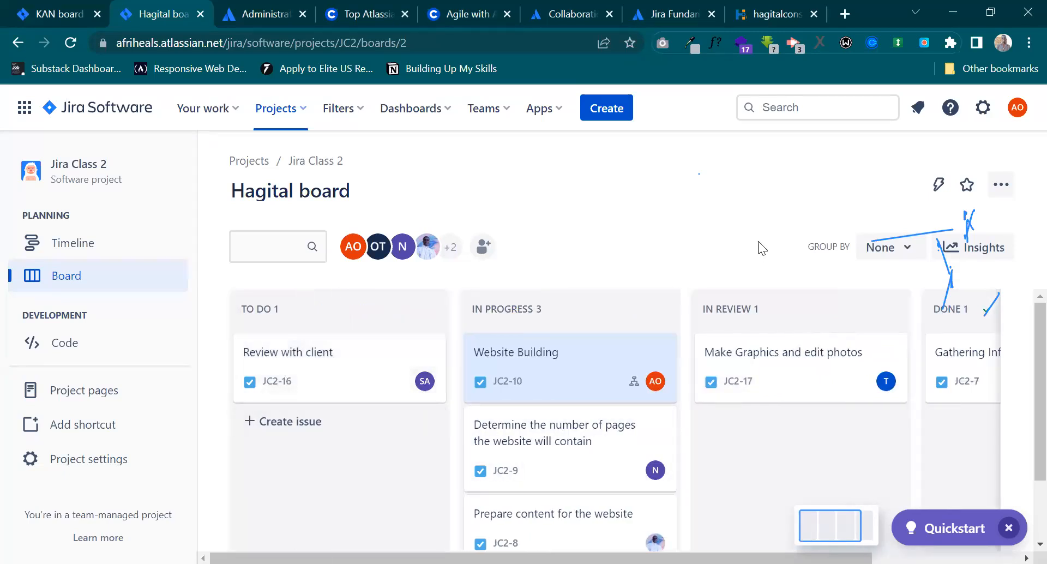
scroll(739, 414, right, 3)
scroll(740, 414, left, 3)
Open the Website Building issue, examine its child issues with their assignees and statuses, and close it.
click(592, 381)
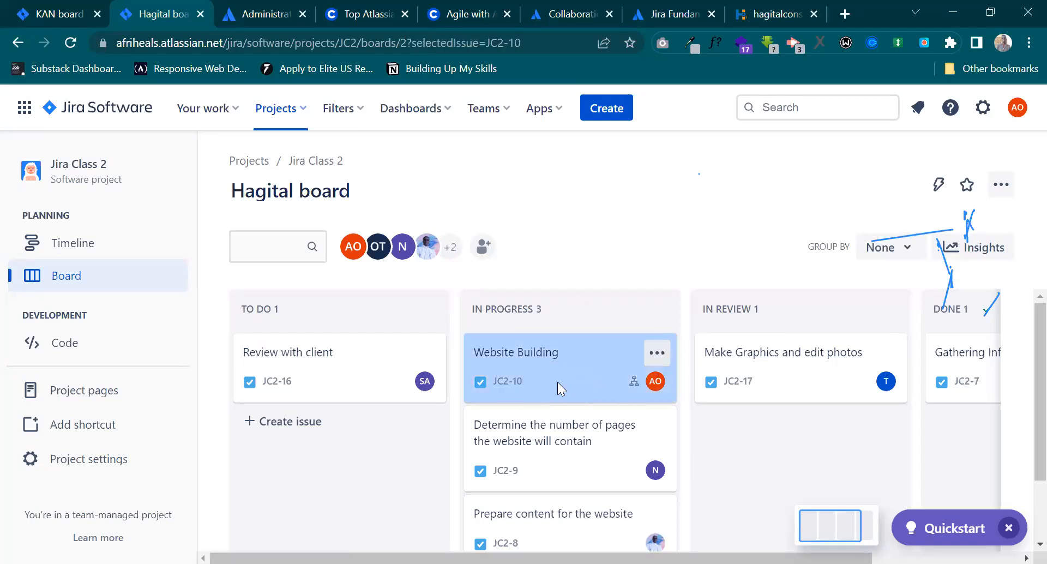
scroll(334, 342, down, 3)
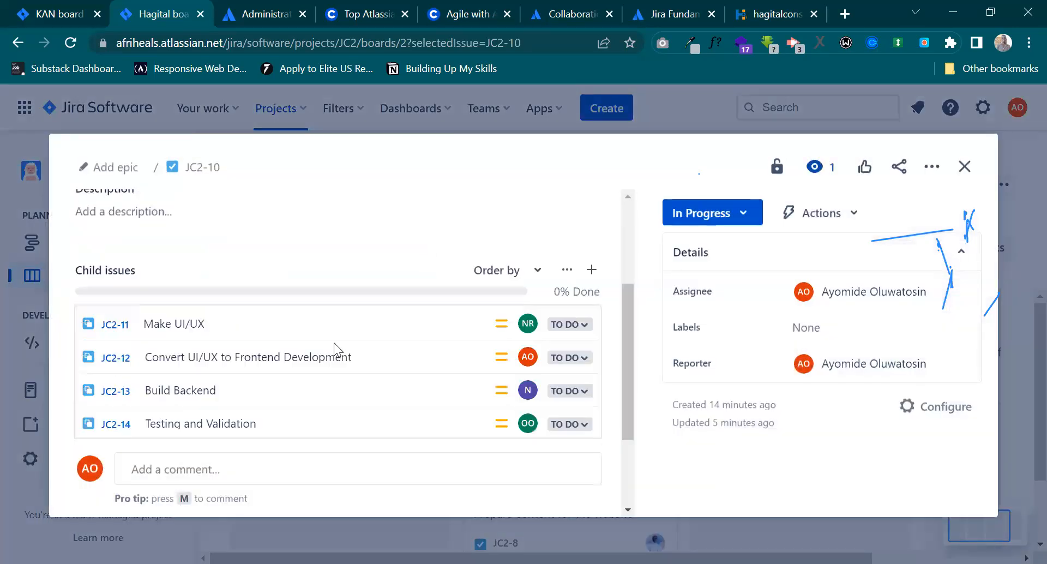
scroll(333, 343, down, 2)
scroll(218, 327, up, 2)
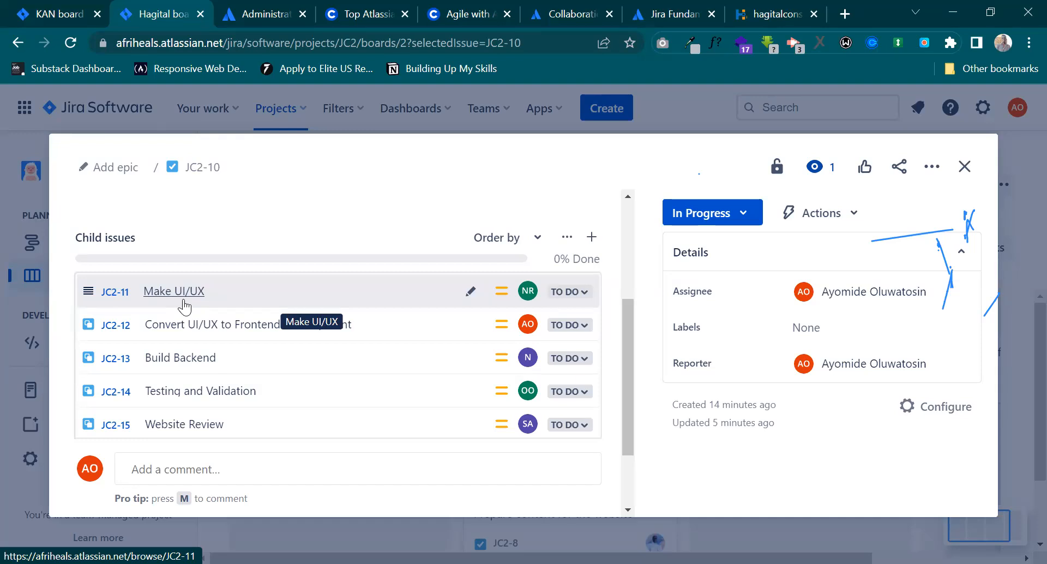
click(964, 166)
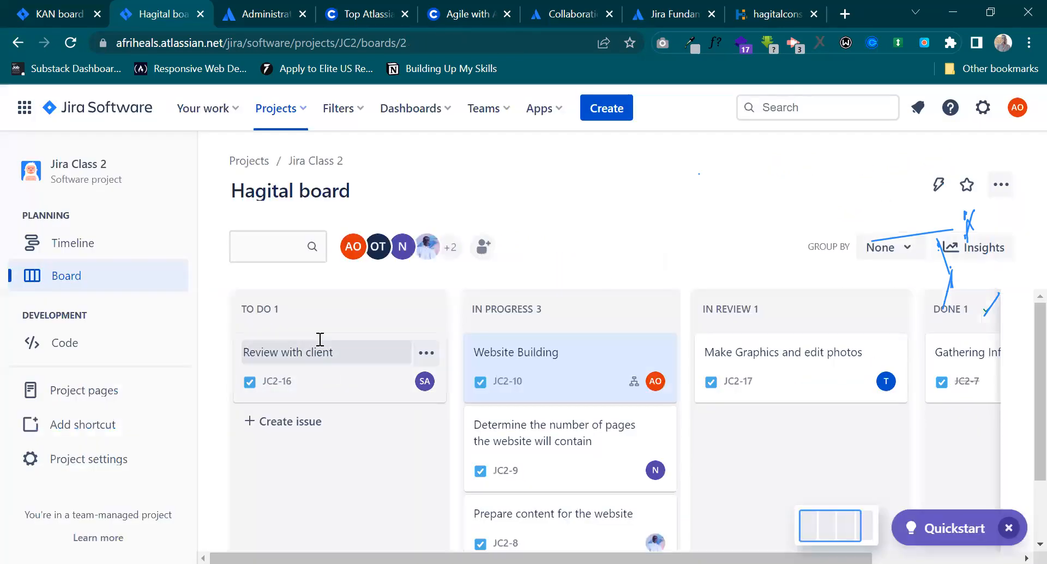
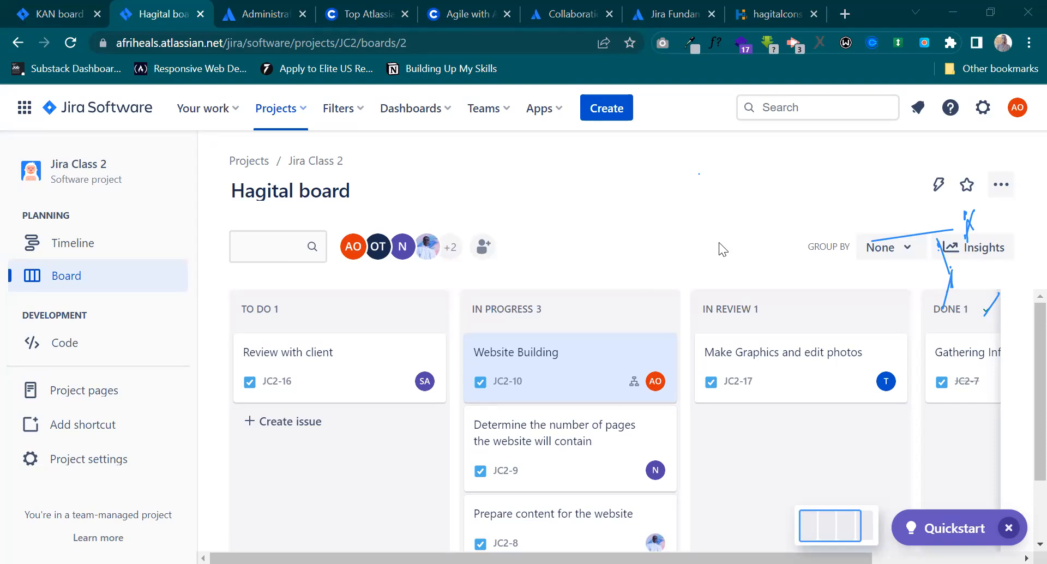
Open the Make Graphics and edit photos issue to view its details, close it, and look over the board's In Progress issues.
click(792, 386)
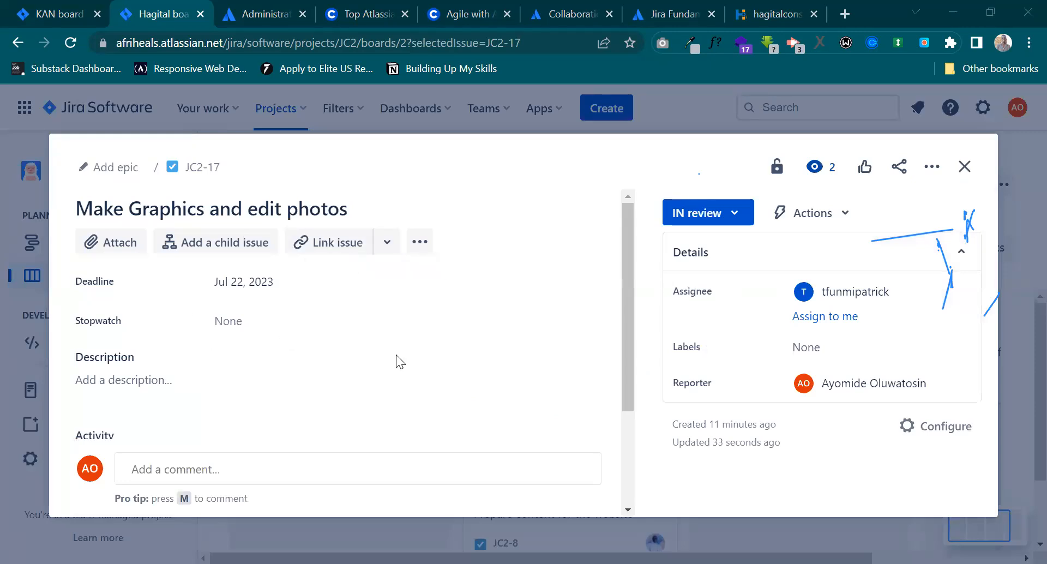
click(965, 166)
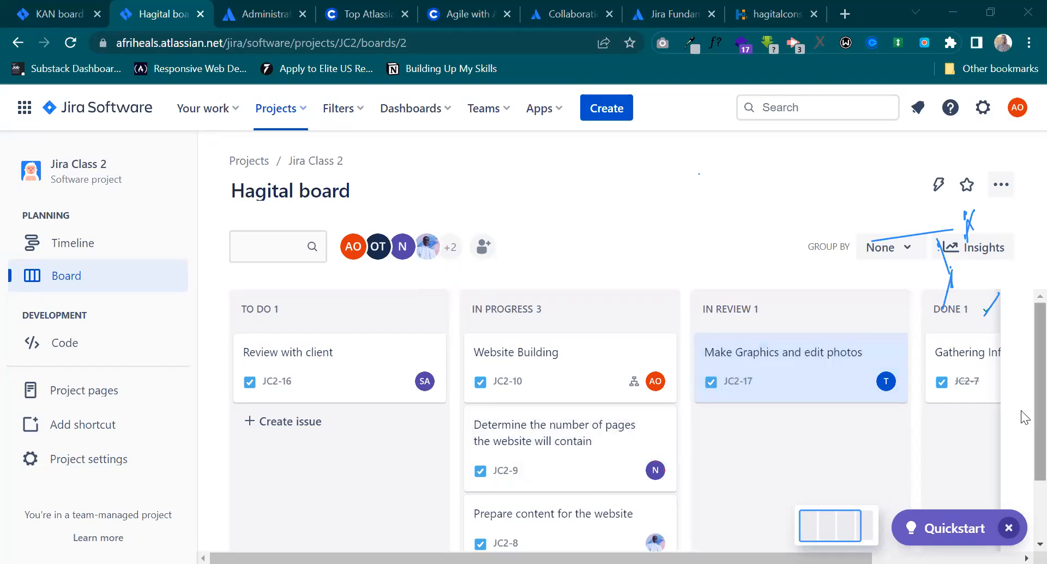
scroll(1023, 430, down, 1)
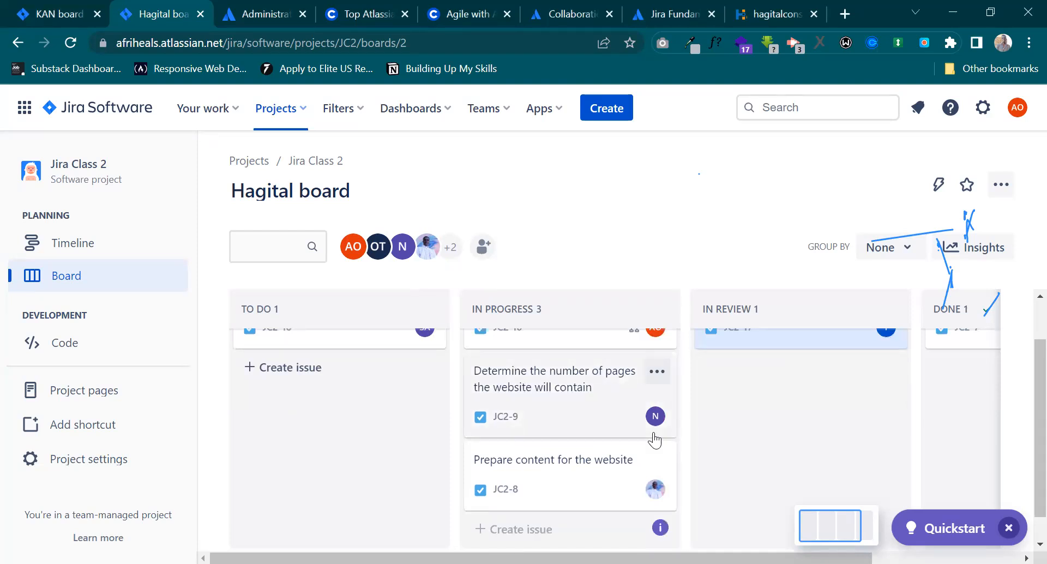
scroll(655, 439, up, 1)
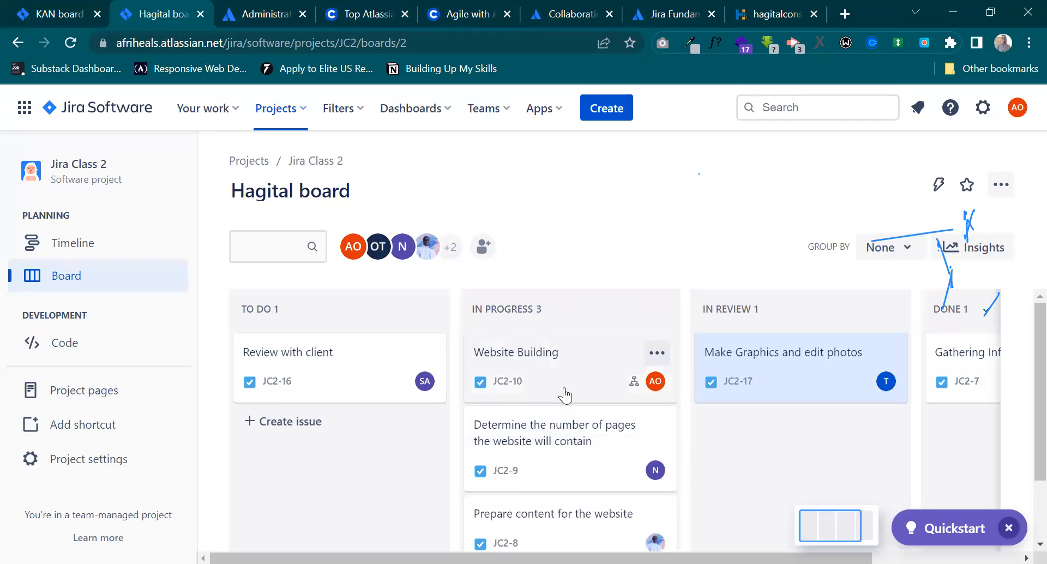
Attach the test2 file from Downloads to the "Determine the number of pages the website will contain" issue and close the issue.
click(557, 479)
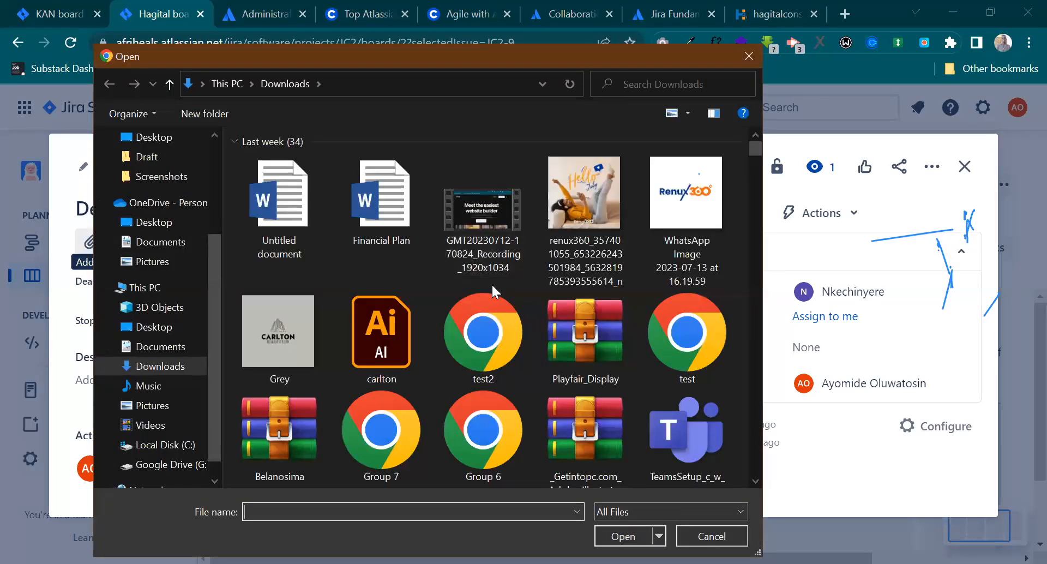
click(491, 325)
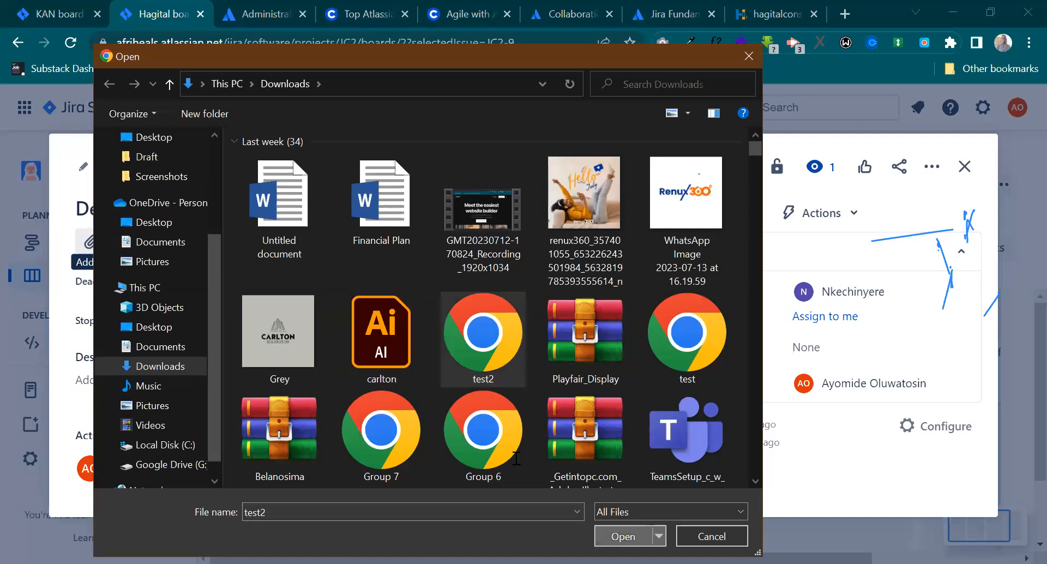
key(Return)
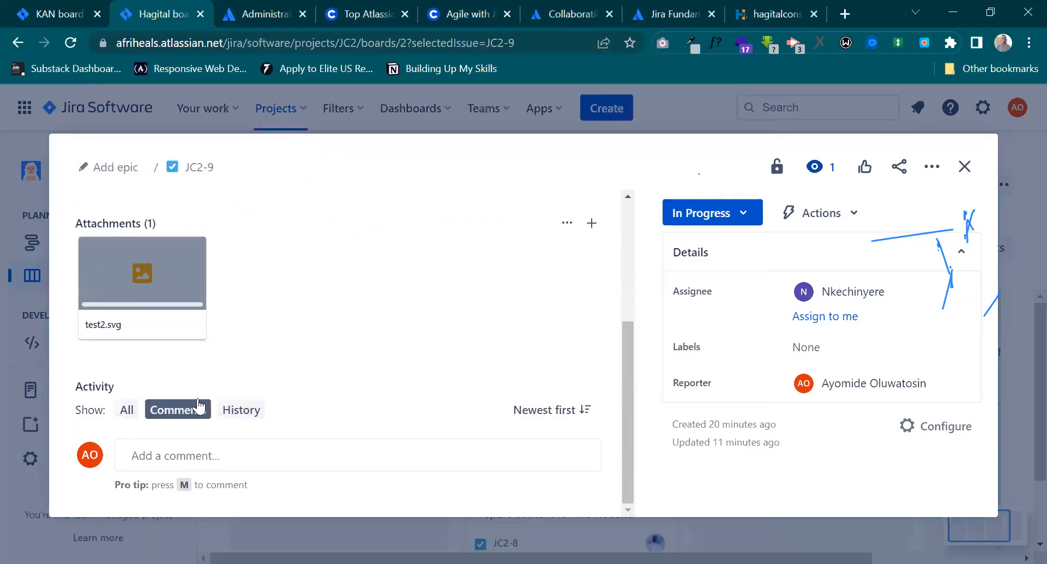
click(275, 450)
click(185, 482)
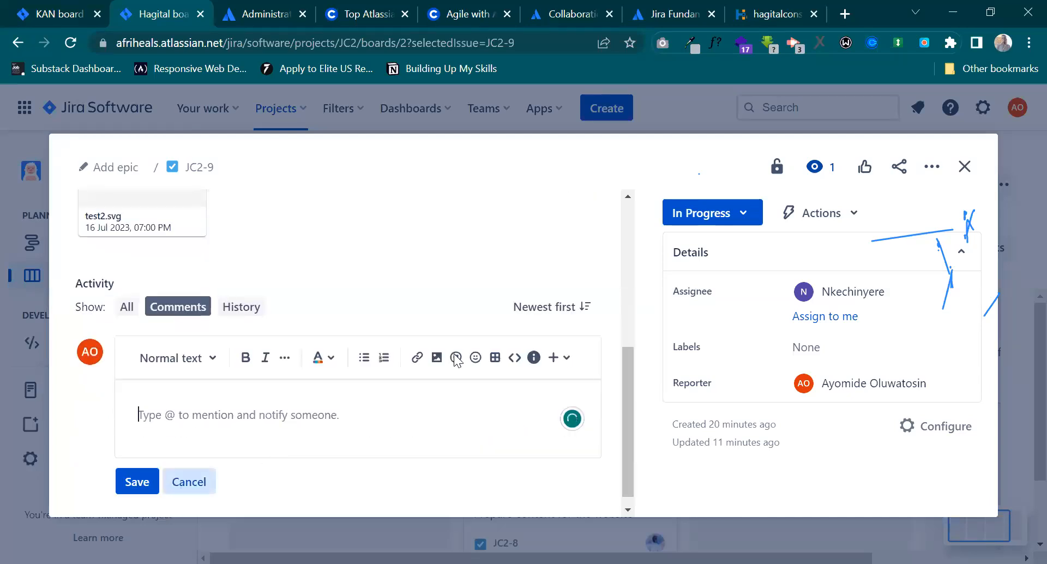
click(965, 166)
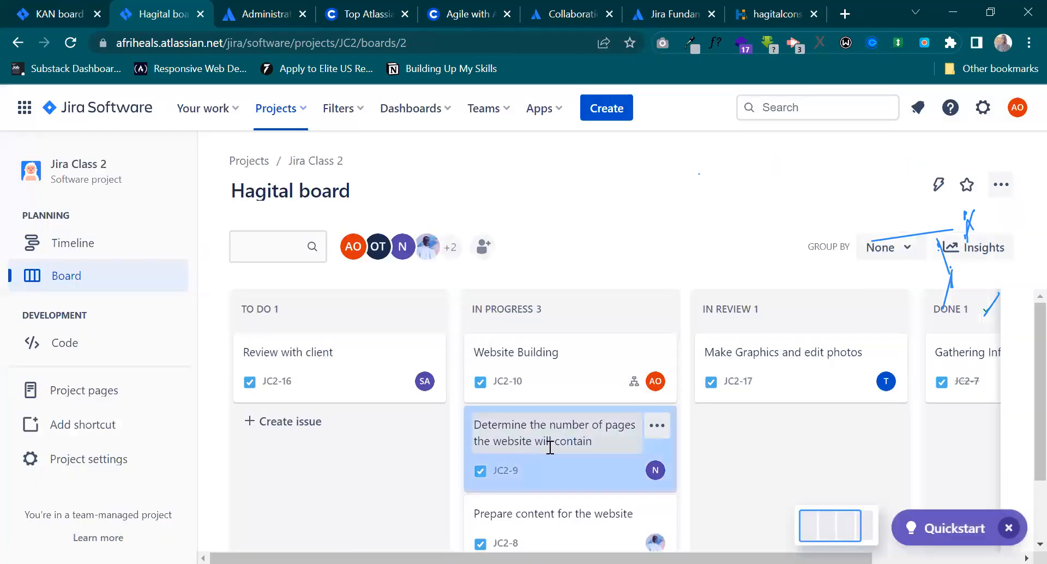
Move the "Determine the number of pages the website will contain" issue to In Review, and open it to check its details.
drag(664, 441, 823, 420)
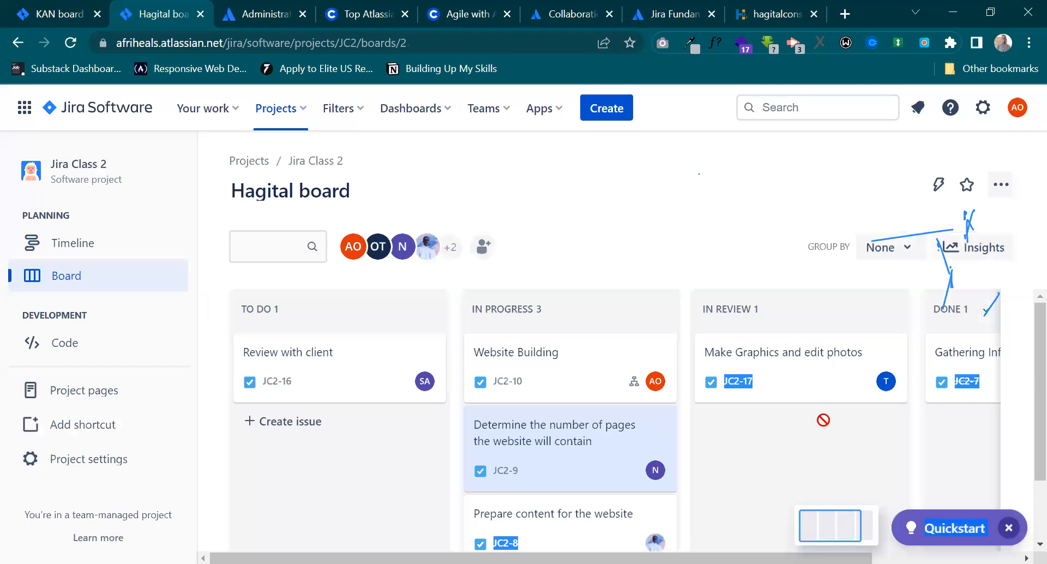
drag(570, 463, 811, 458)
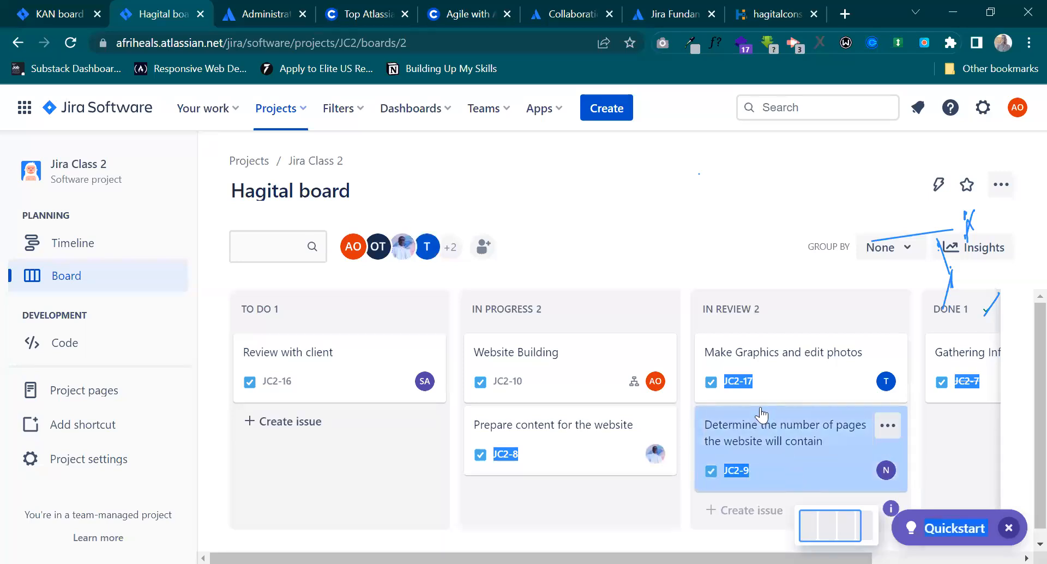
click(750, 236)
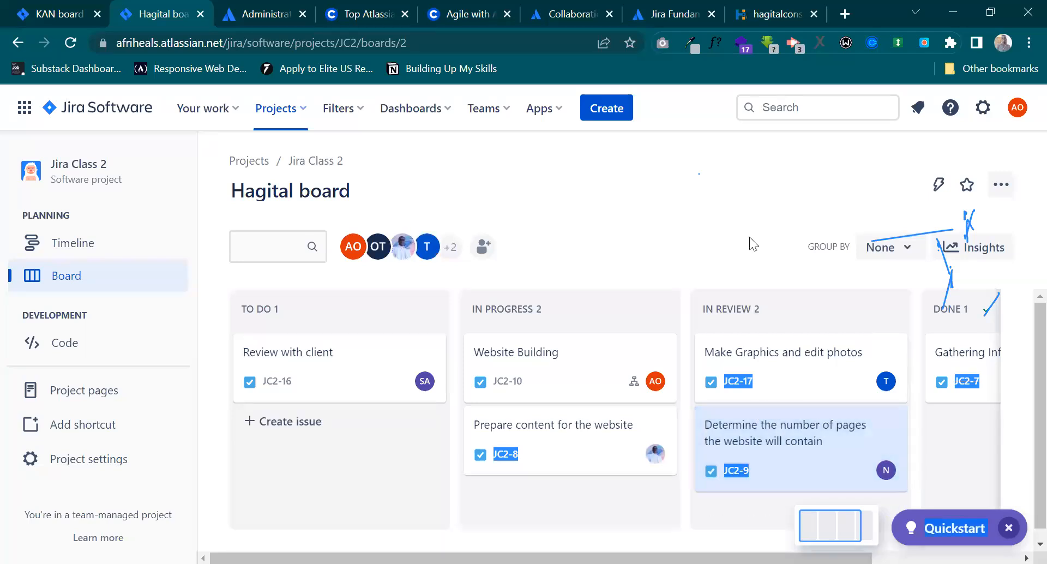
click(788, 484)
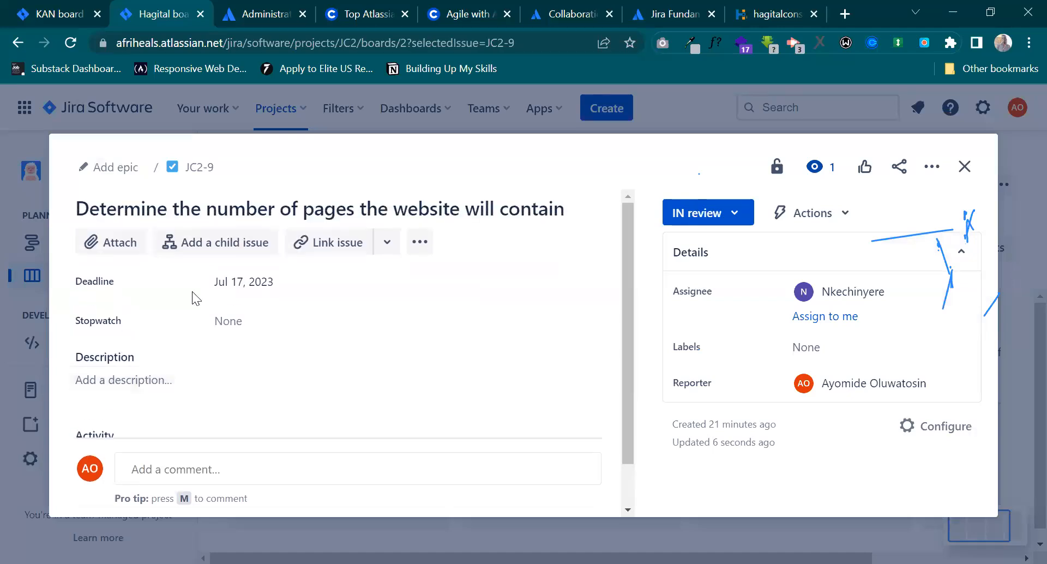
click(963, 167)
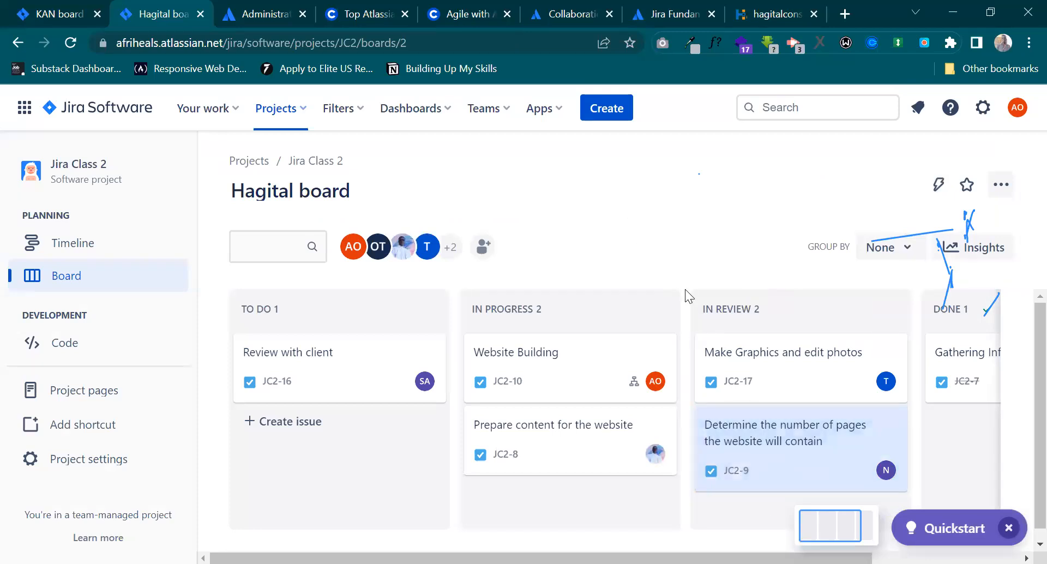
Move the "Determine the number of pages the website will contain" issue from In Review to Done.
scroll(771, 392, right, 3)
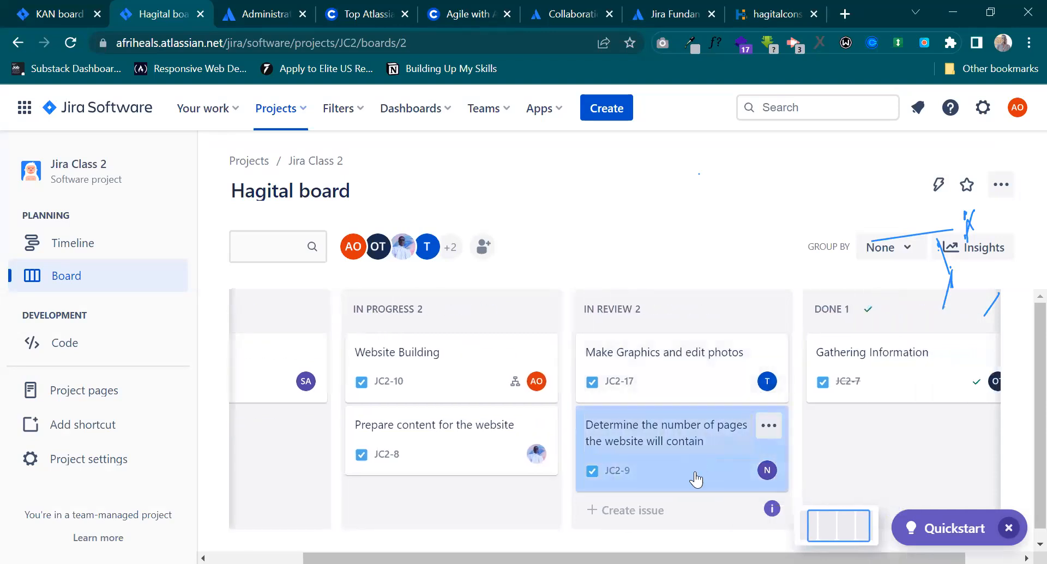
drag(697, 479, 874, 459)
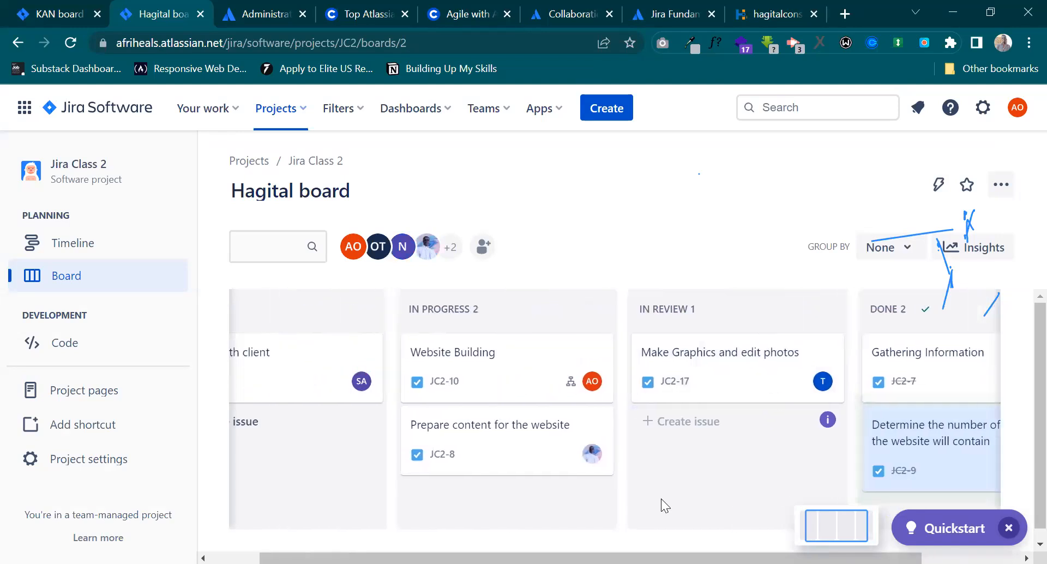
scroll(661, 499, left, 2)
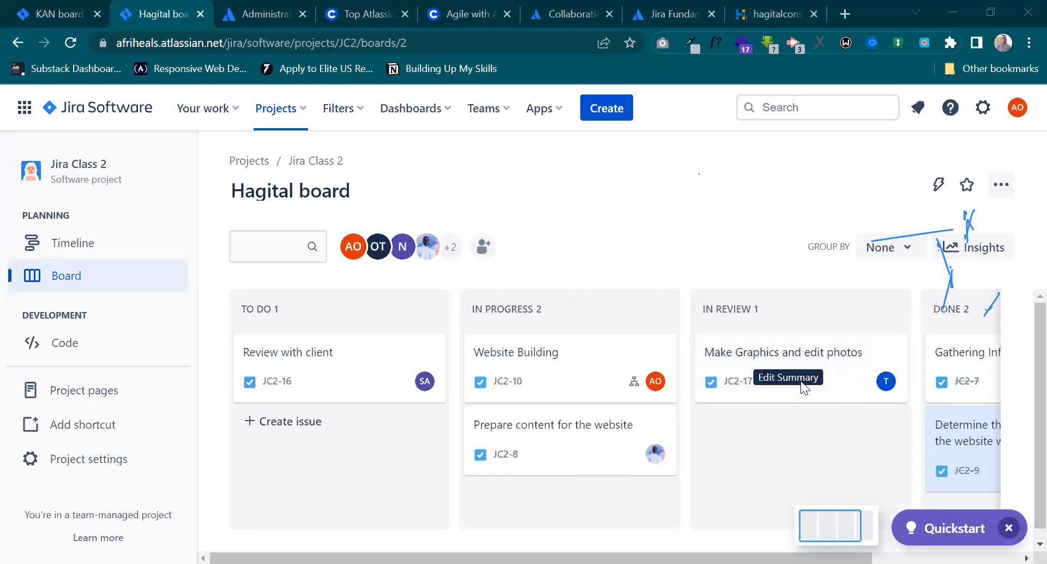
Open the Make Graphics and edit photos issue to view its deadline and assignee, and close it.
click(800, 397)
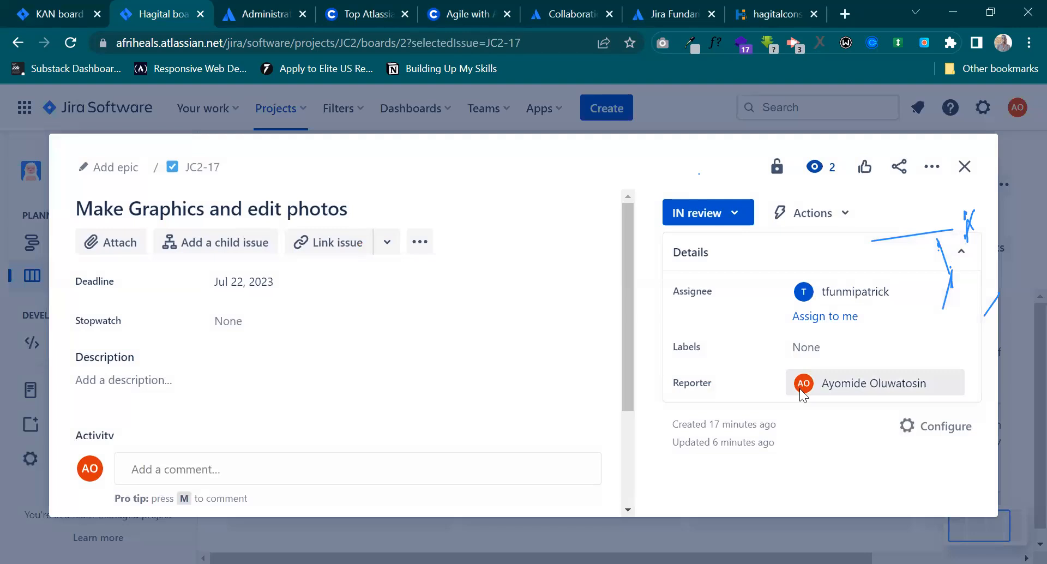
mouse_move(800, 394)
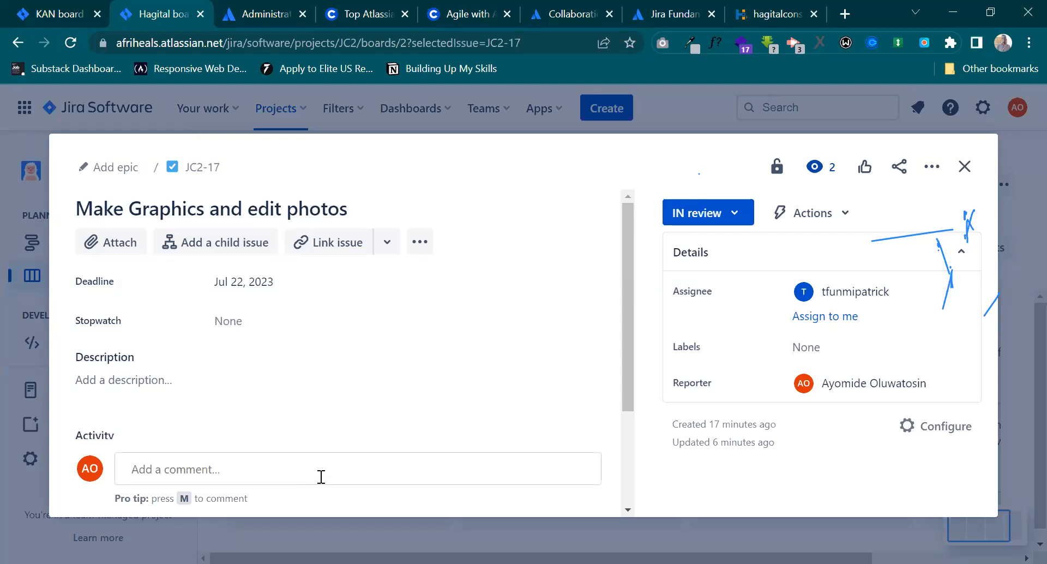
click(964, 166)
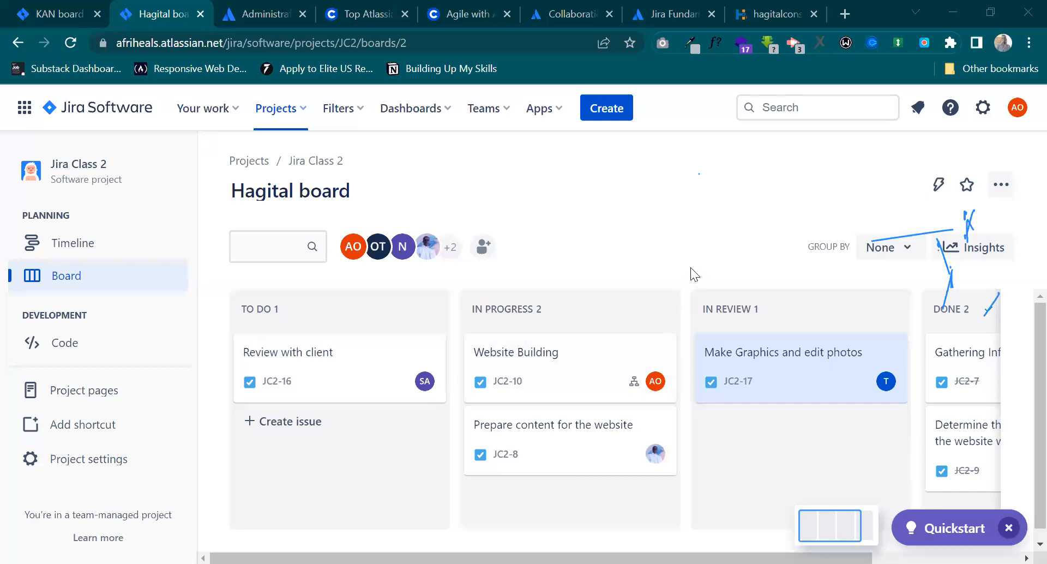
Reopen the Make Graphics and edit photos issue, read its comments, check its access restriction option, and close it.
scroll(886, 393, right, 3)
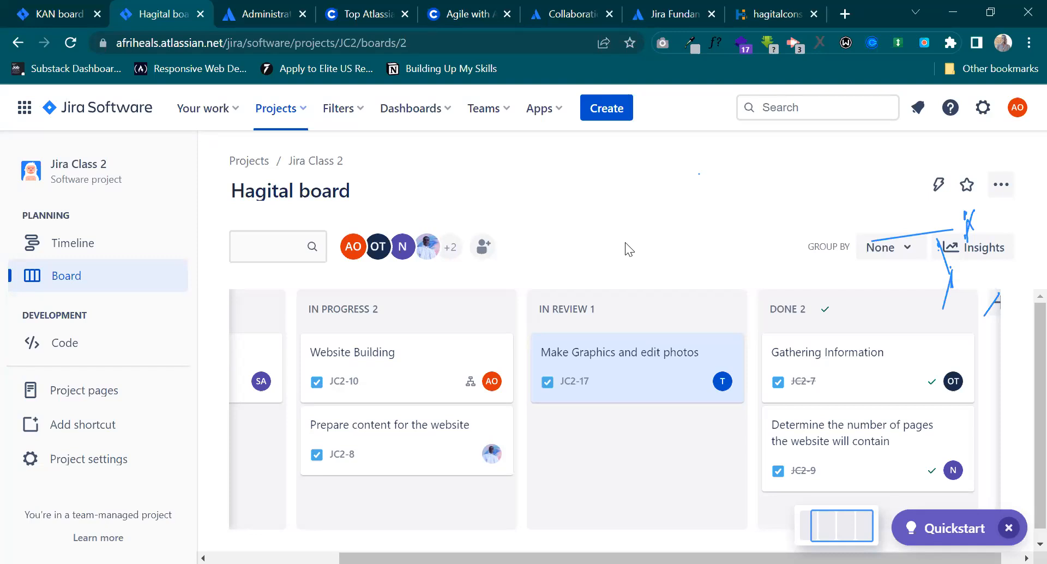
scroll(818, 420, right, 1)
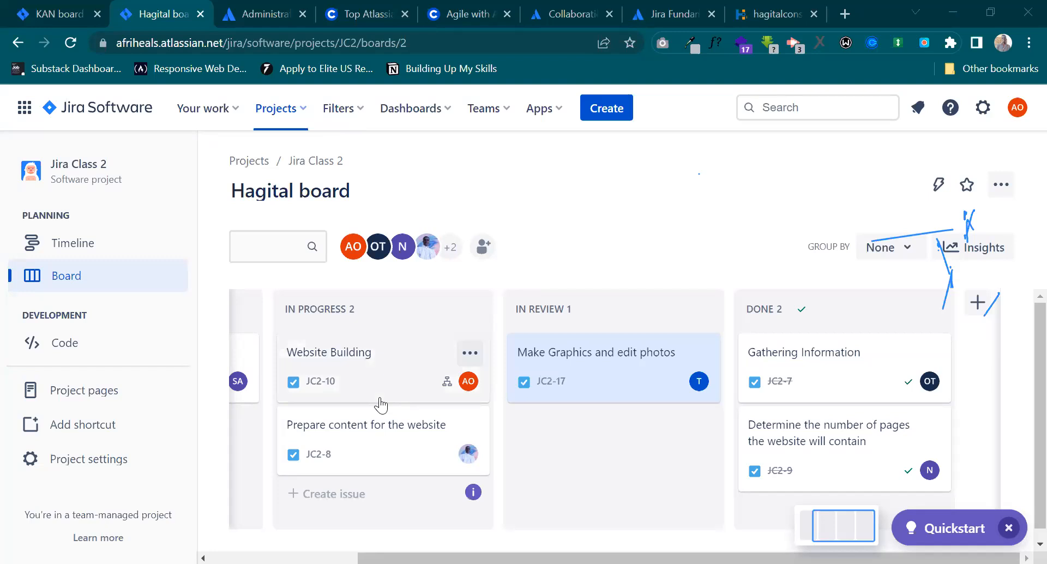
scroll(487, 315, left, 3)
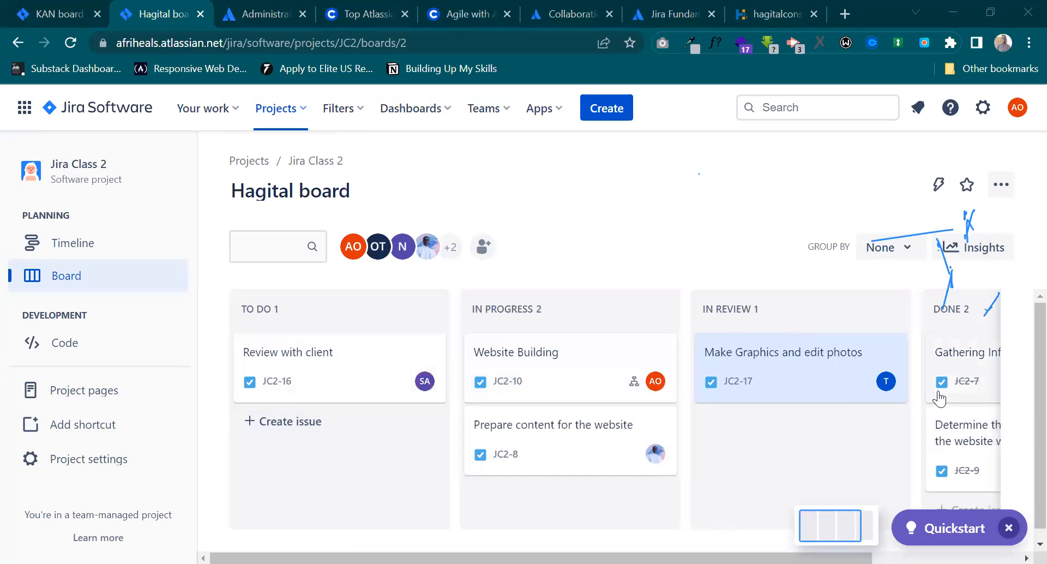
scroll(751, 406, right, 3)
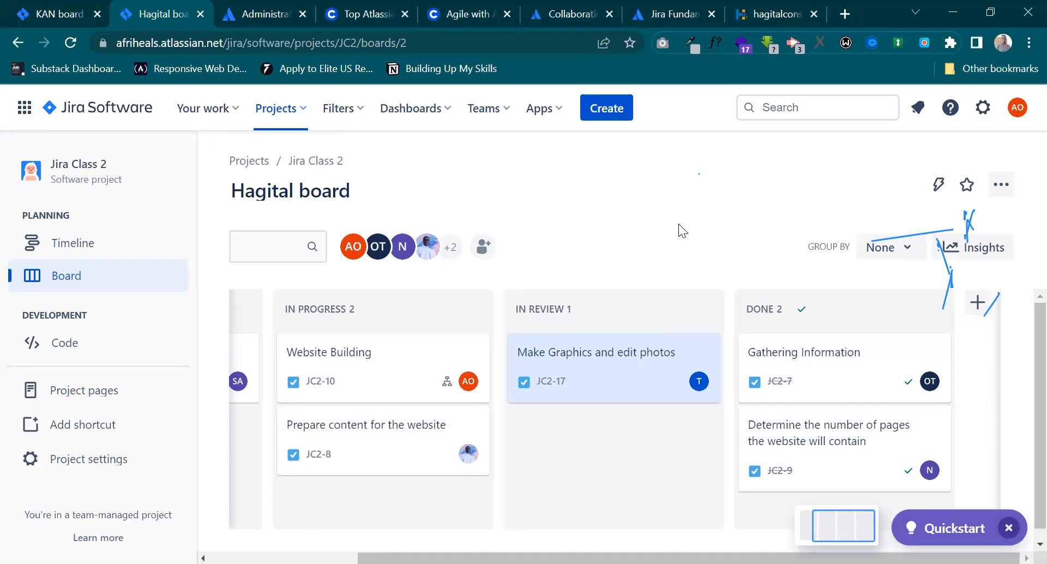
click(610, 384)
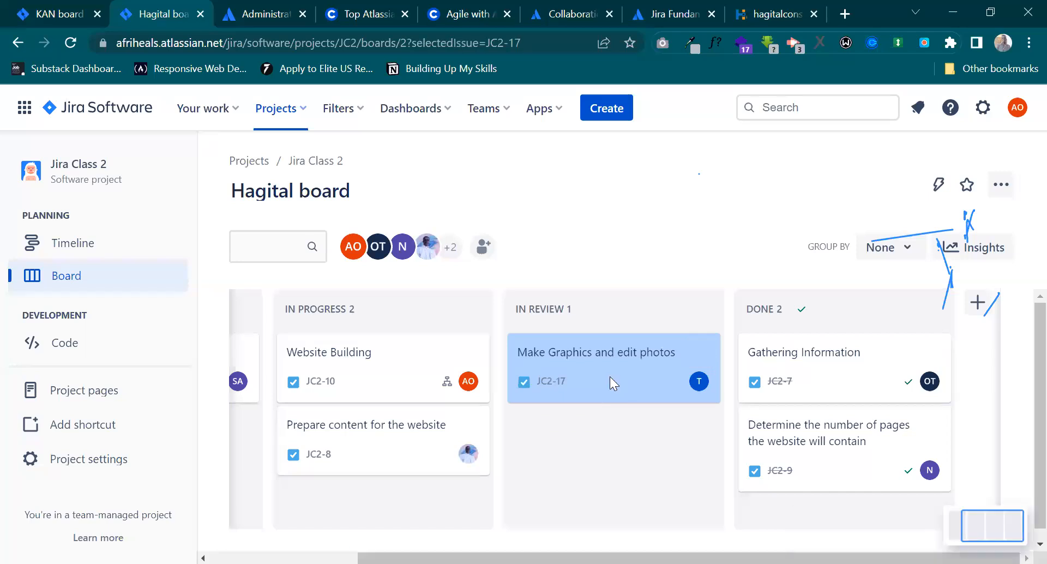
scroll(443, 329, down, 3)
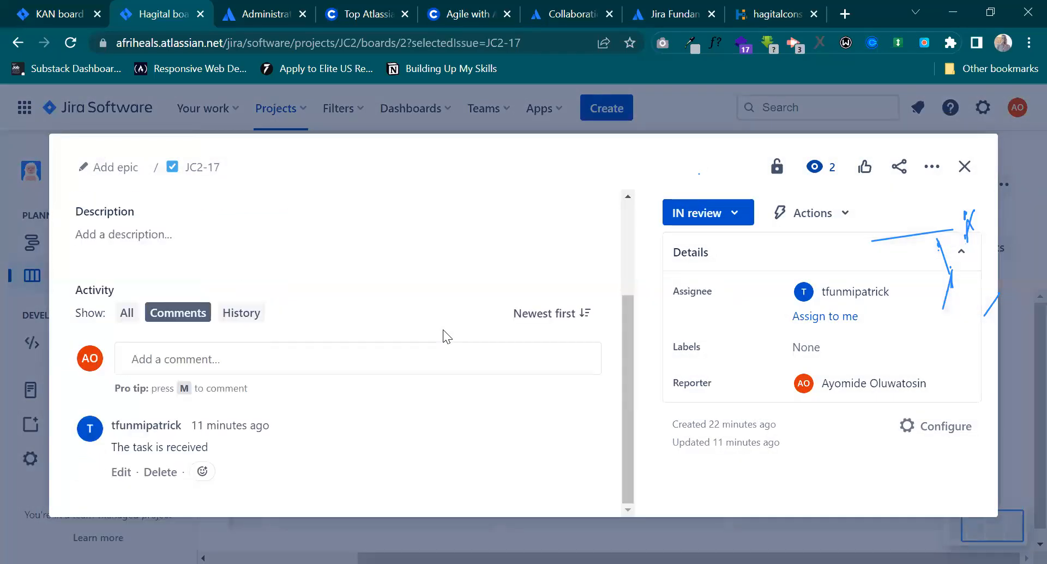
scroll(403, 350, up, 2)
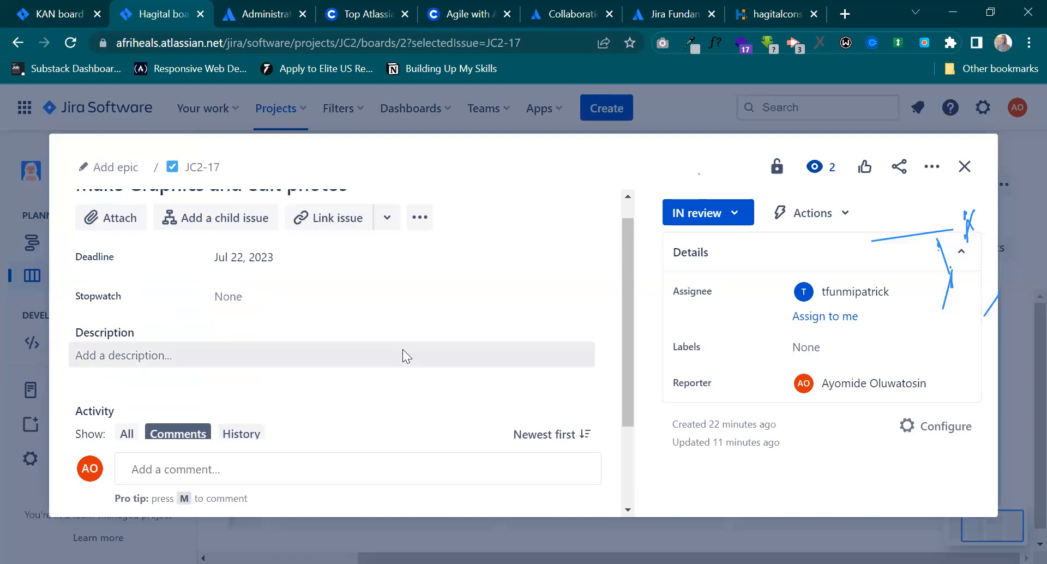
scroll(290, 358, up, 1)
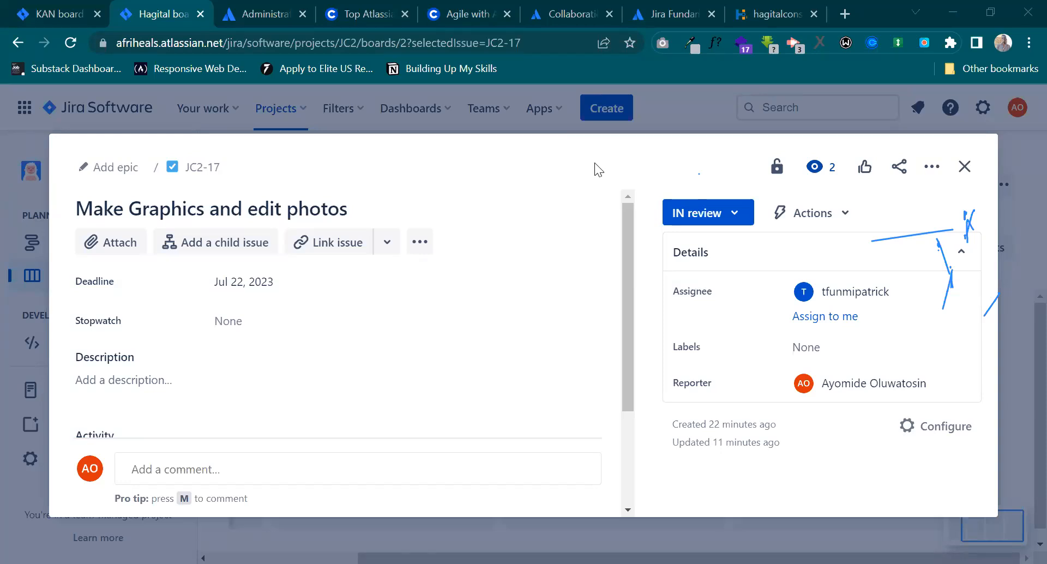
click(777, 166)
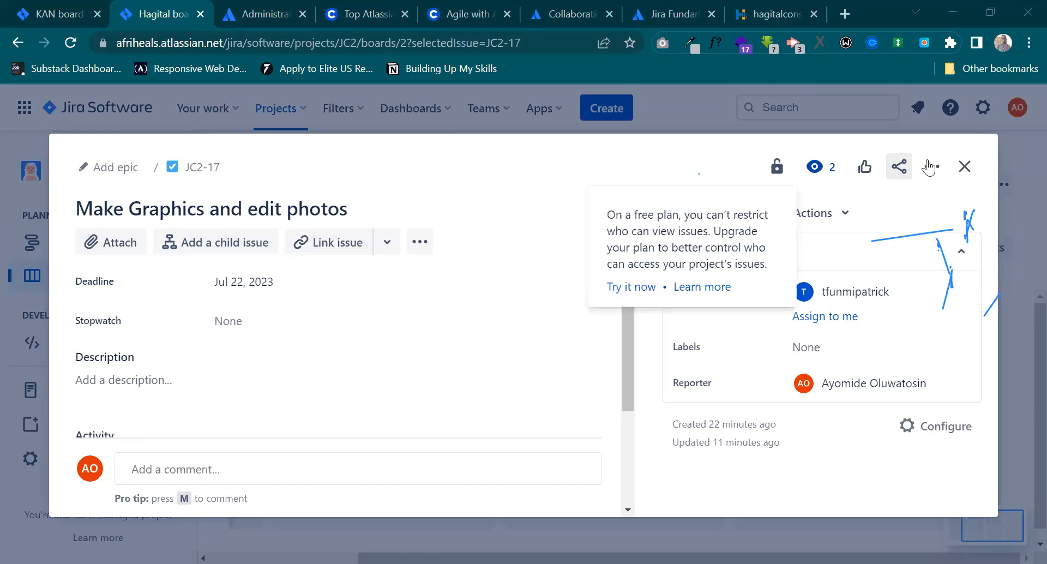
click(965, 166)
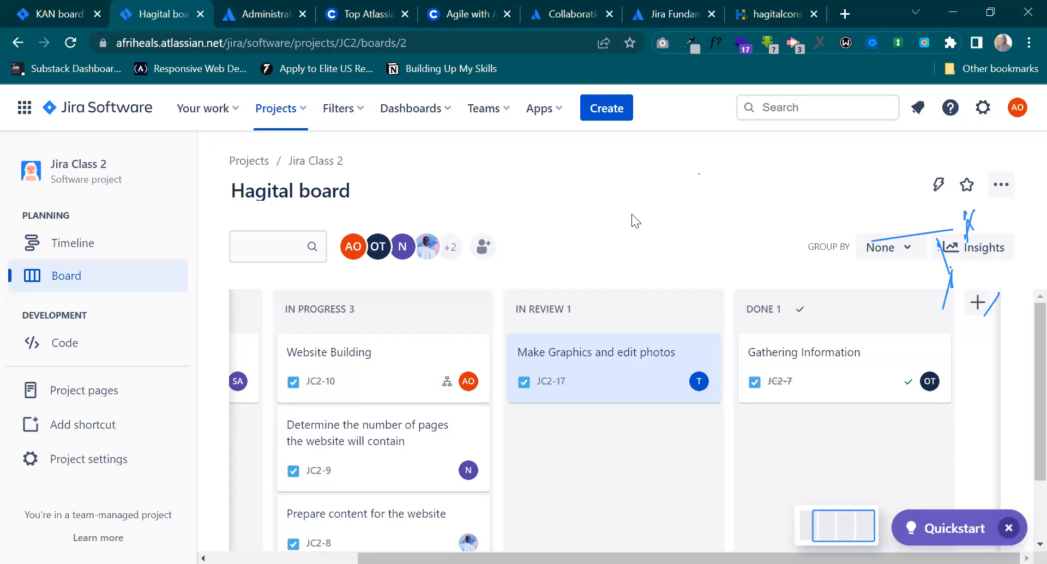
Switch to the Hagital Consulting website, look through its home page, and open the About Us page.
click(732, 9)
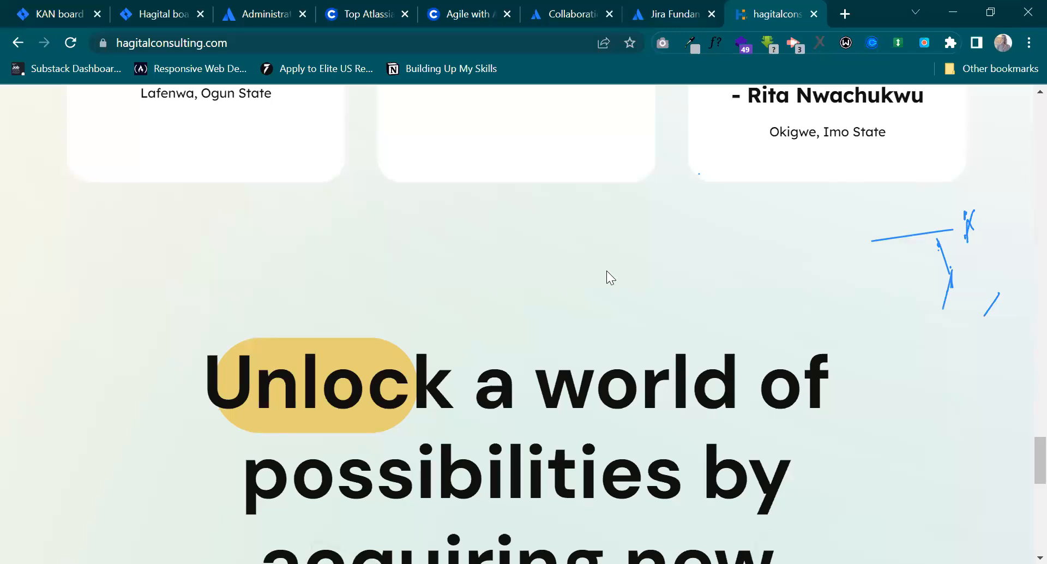
scroll(606, 271, up, 20)
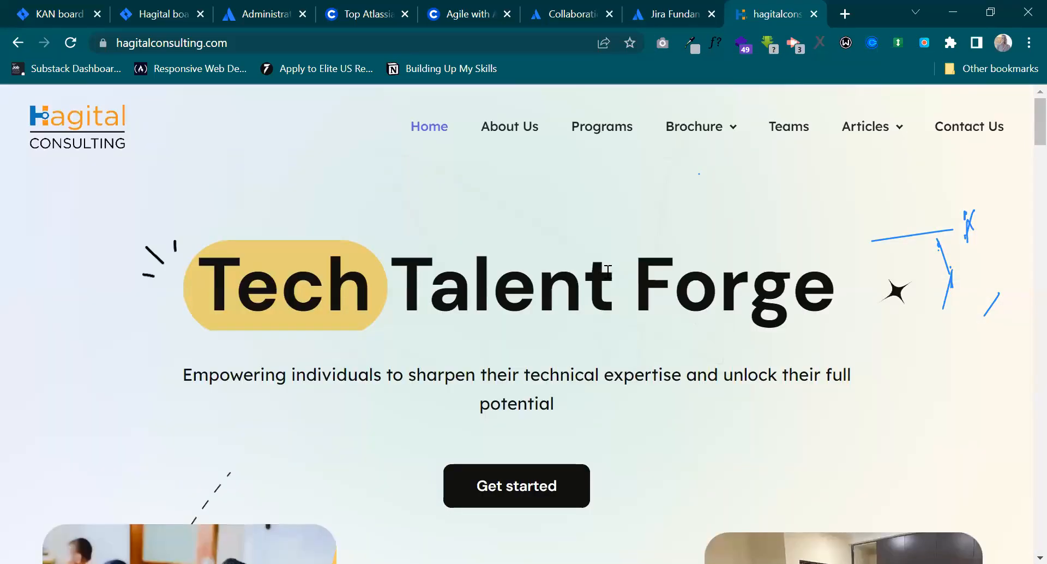
scroll(608, 270, down, 4)
scroll(606, 270, down, 18)
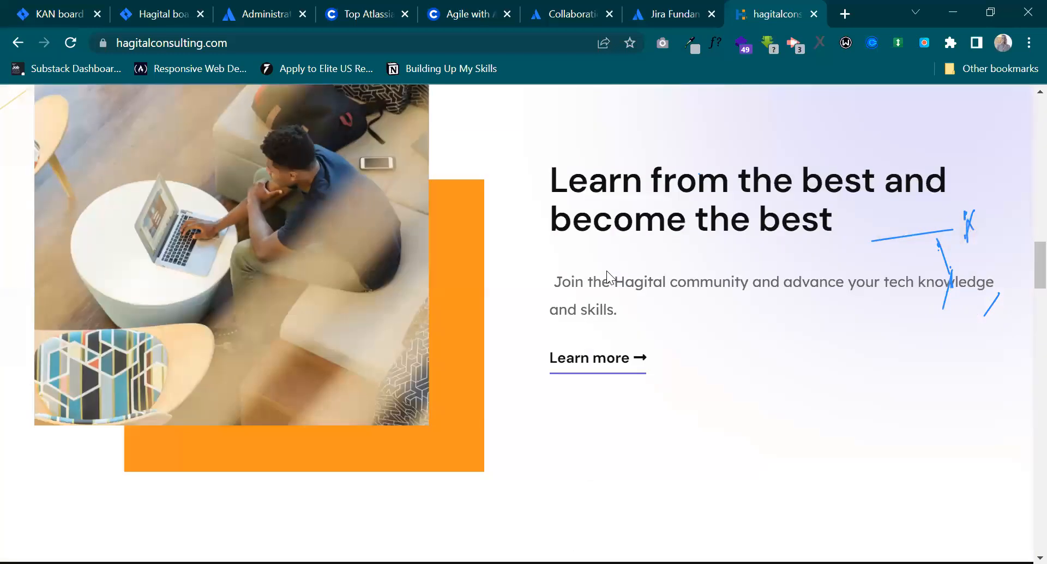
scroll(606, 270, down, 15)
scroll(607, 271, up, 20)
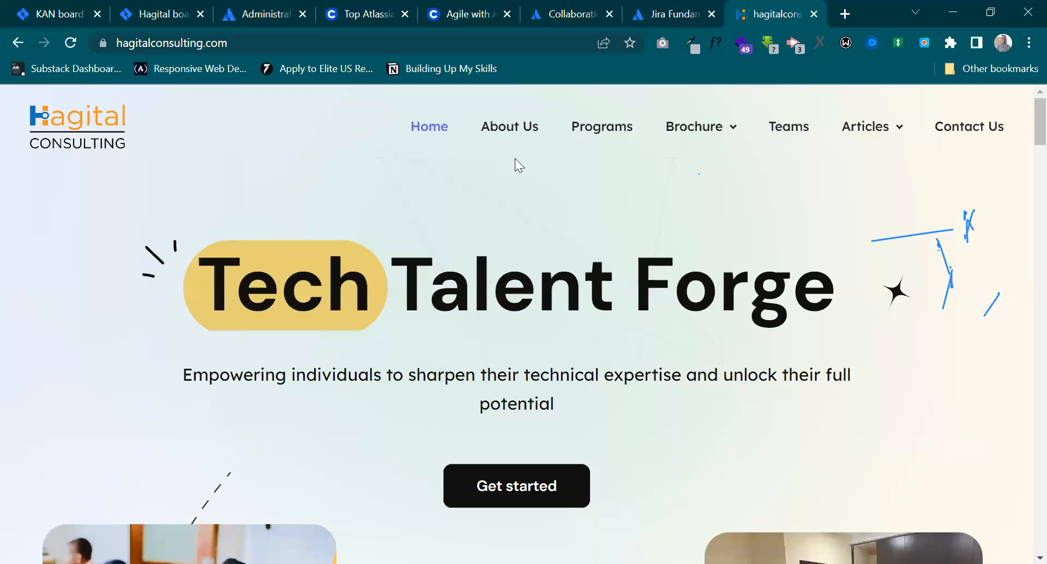
click(521, 127)
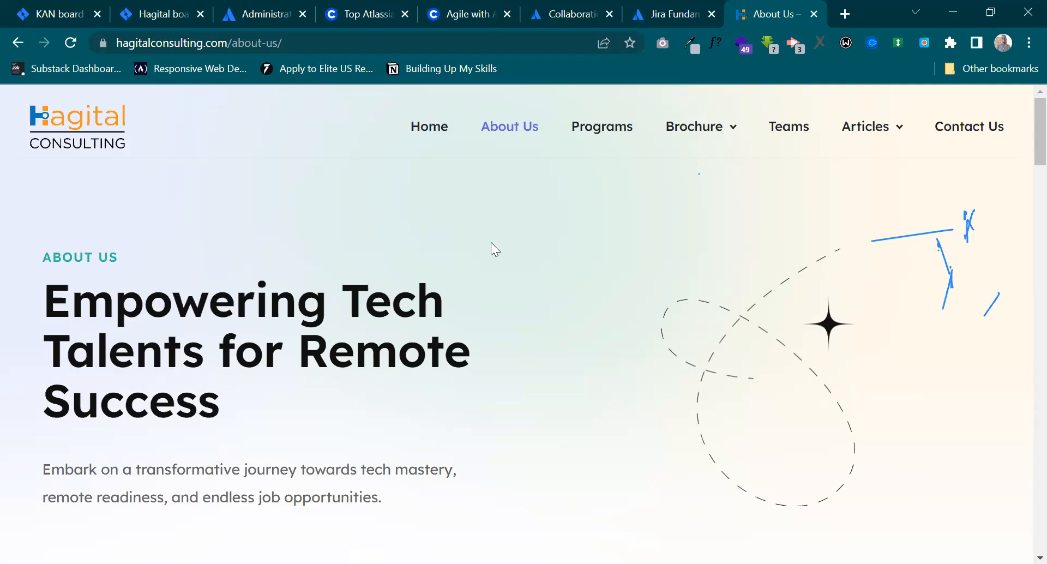
Switch to the KAN board in Jira, and go on to the Hagital board to view its To Do, In Progress and In Review columns.
click(65, 11)
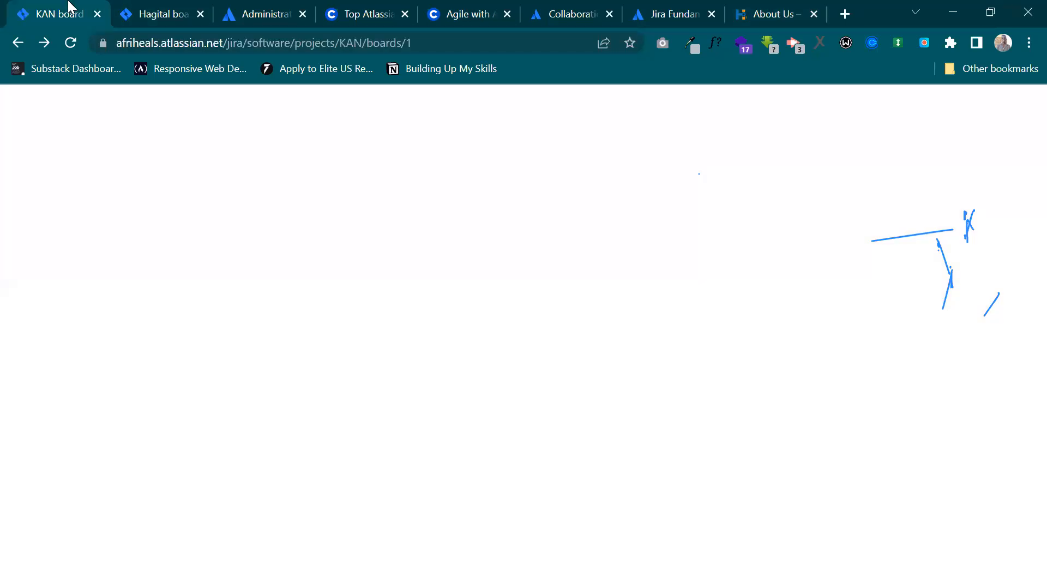
click(167, 12)
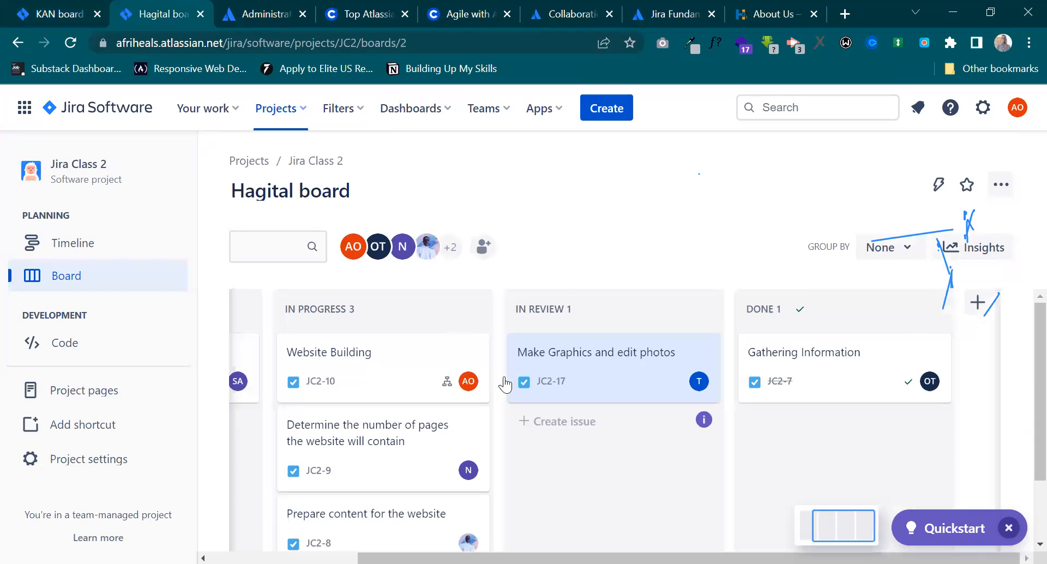
scroll(503, 378, left, 3)
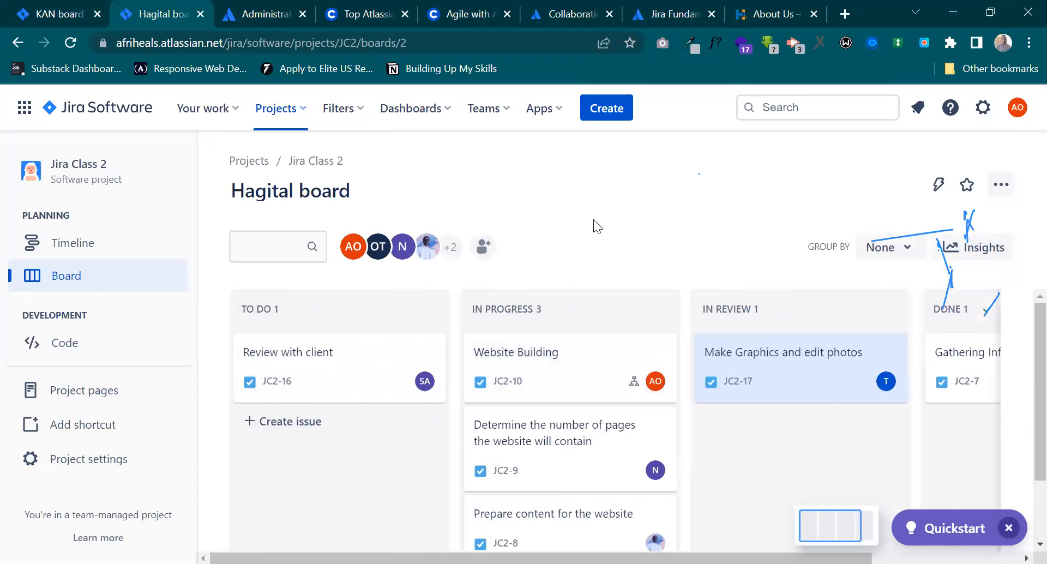
Switch to the Hagital Consulting website, open its Home page, and return to the Hagital board in Jira.
click(766, 13)
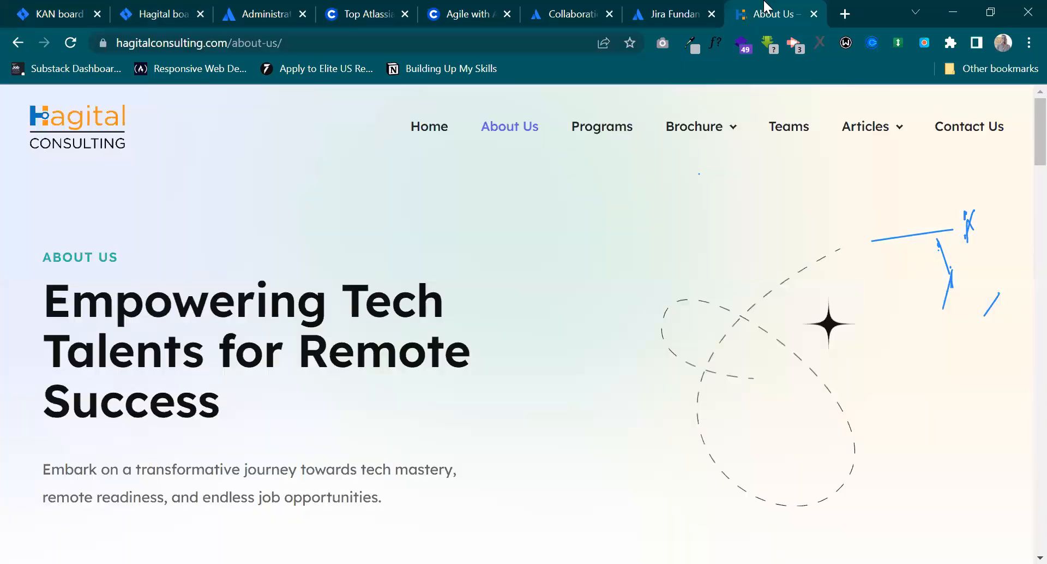
click(430, 138)
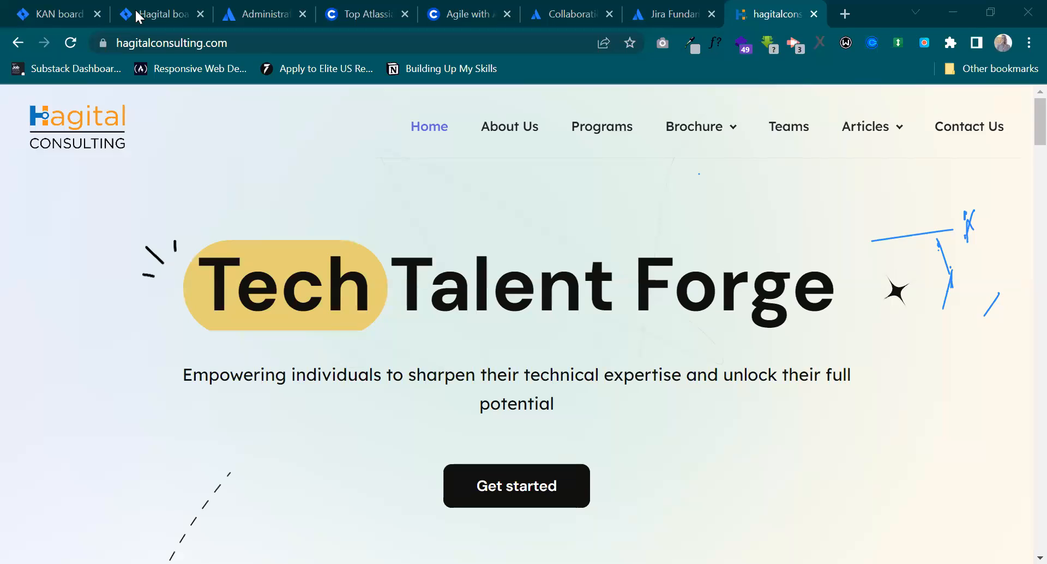
click(154, 6)
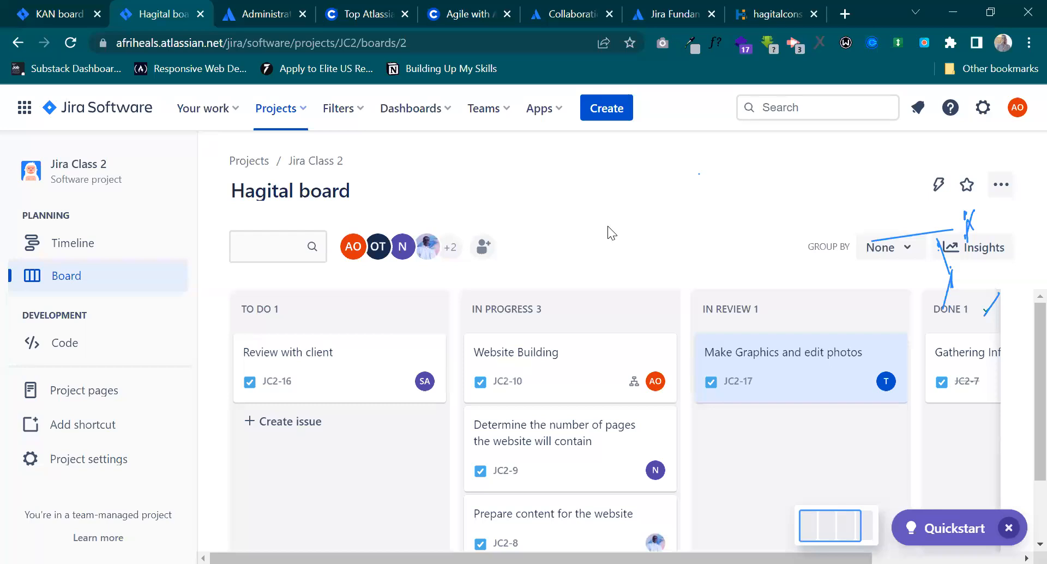
Open the UX designer's vzy.io portfolio website in a new browser tab.
click(845, 11)
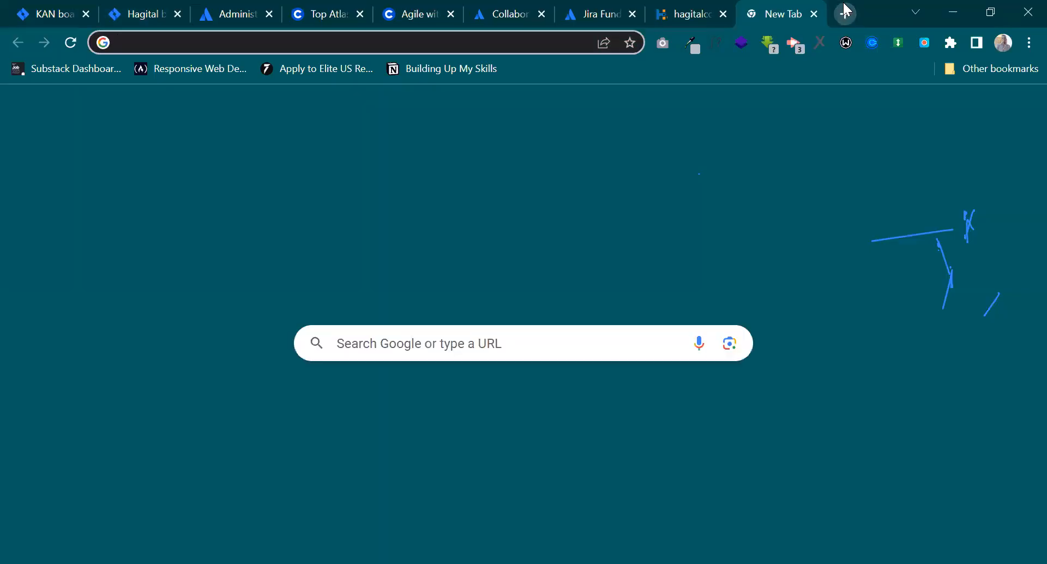
text(v)
key(BackSpace)
key(BackSpace)
text(thos)
key(Return)
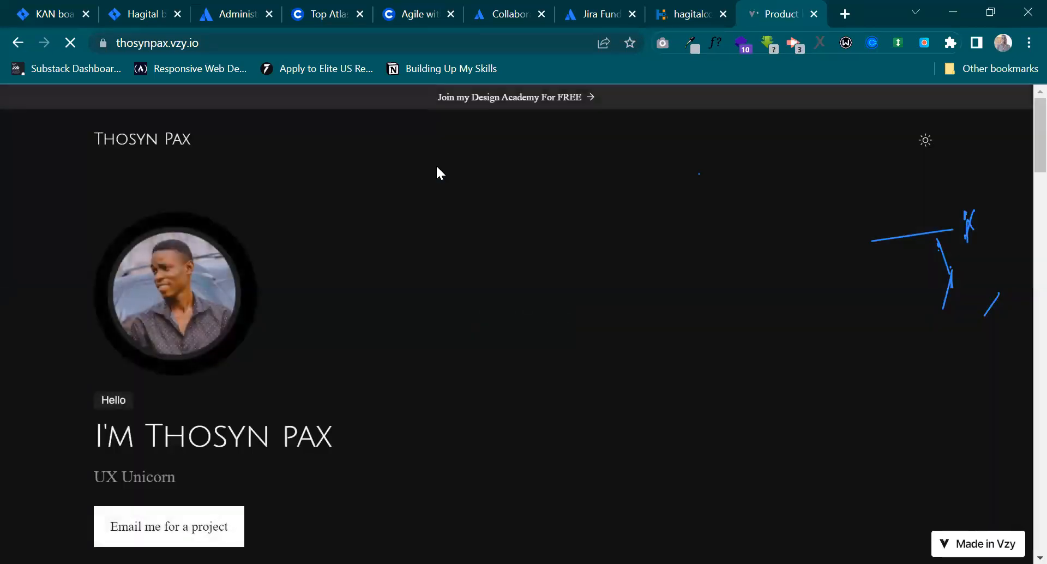
Switch the portfolio page back and forth between its dark and light themes, ending on the light theme.
click(925, 151)
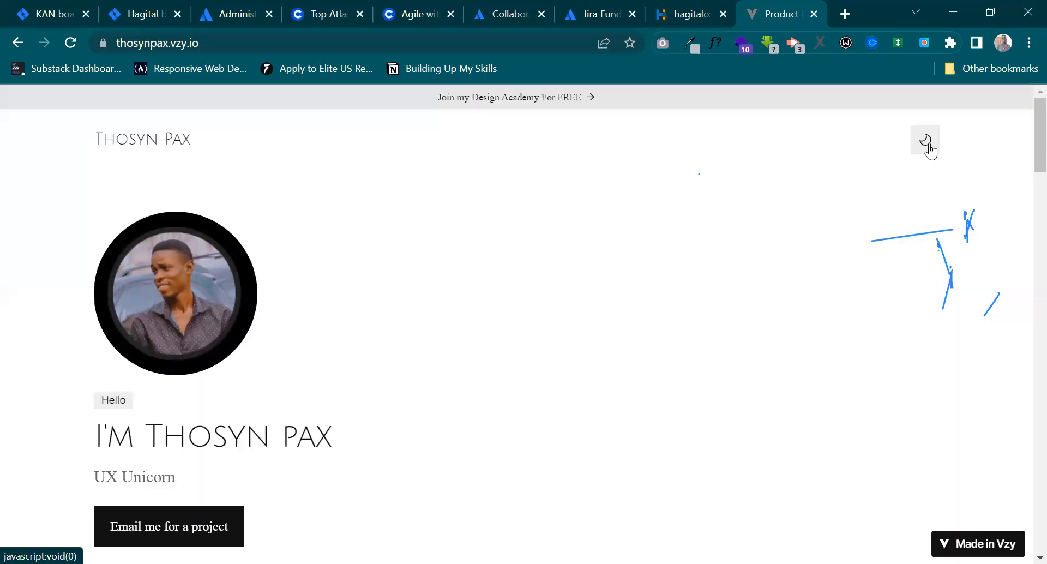
click(928, 151)
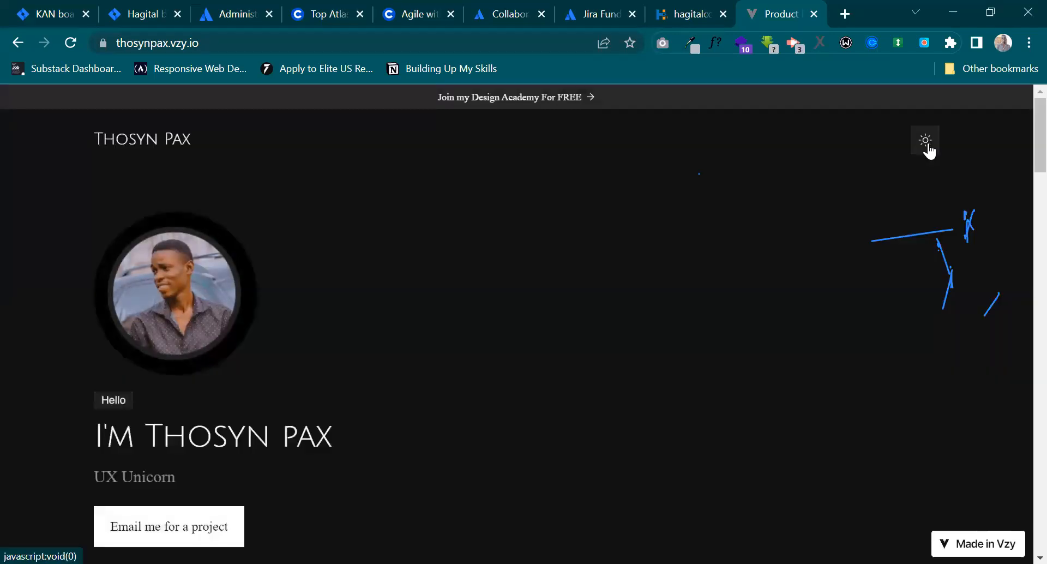
click(929, 152)
click(929, 151)
click(929, 152)
click(925, 140)
click(928, 147)
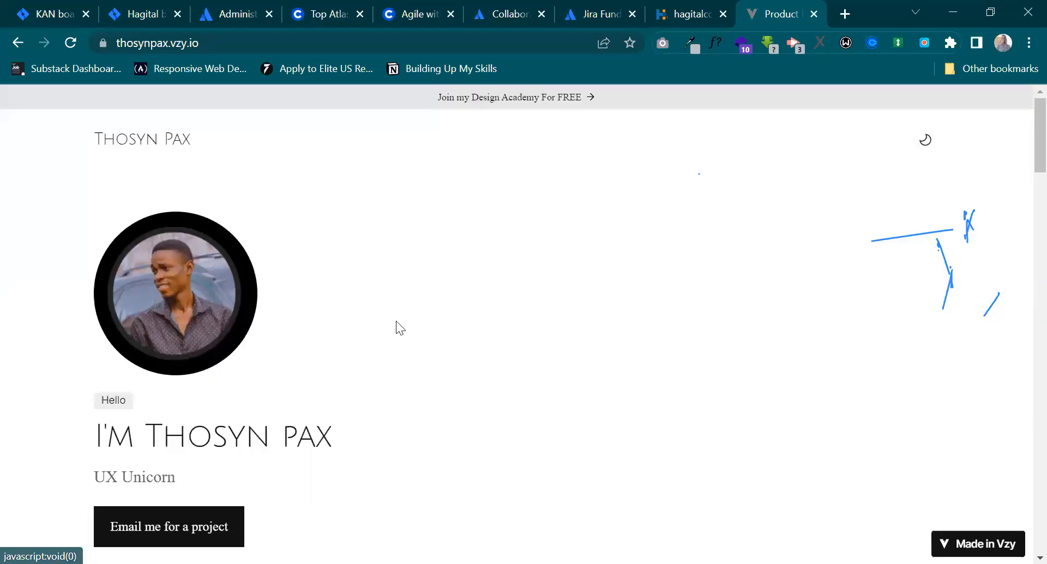
Look through the portfolio's project showcases, and switch the page to the dark theme and back to light.
scroll(396, 320, down, 5)
scroll(396, 321, down, 15)
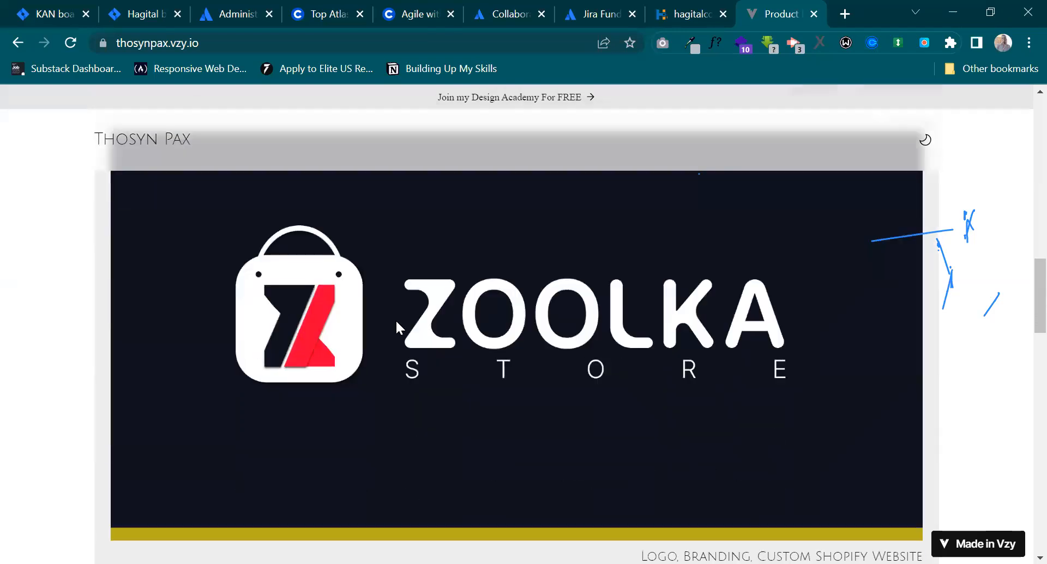
scroll(396, 322, down, 15)
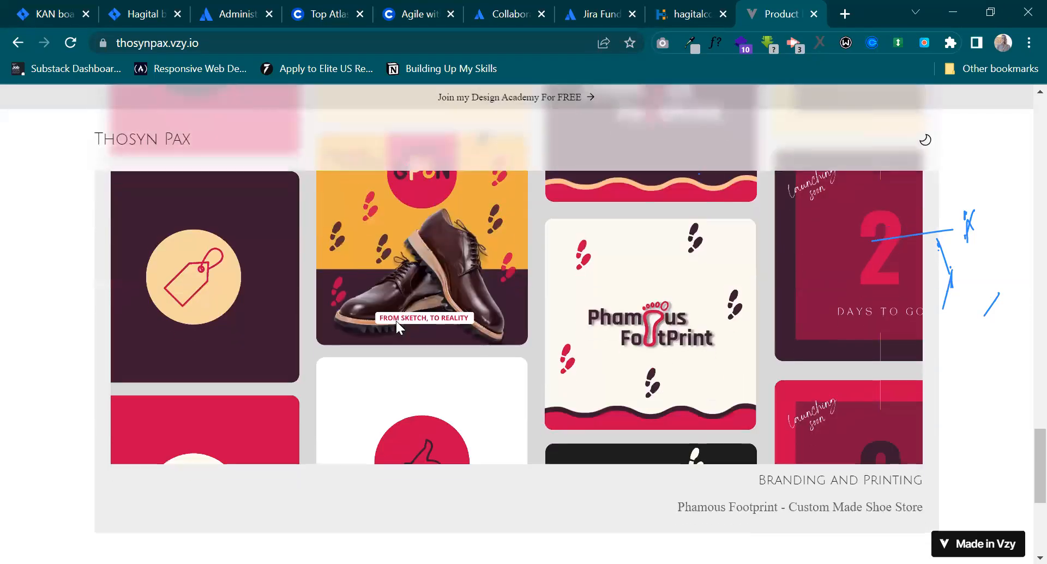
scroll(396, 321, up, 20)
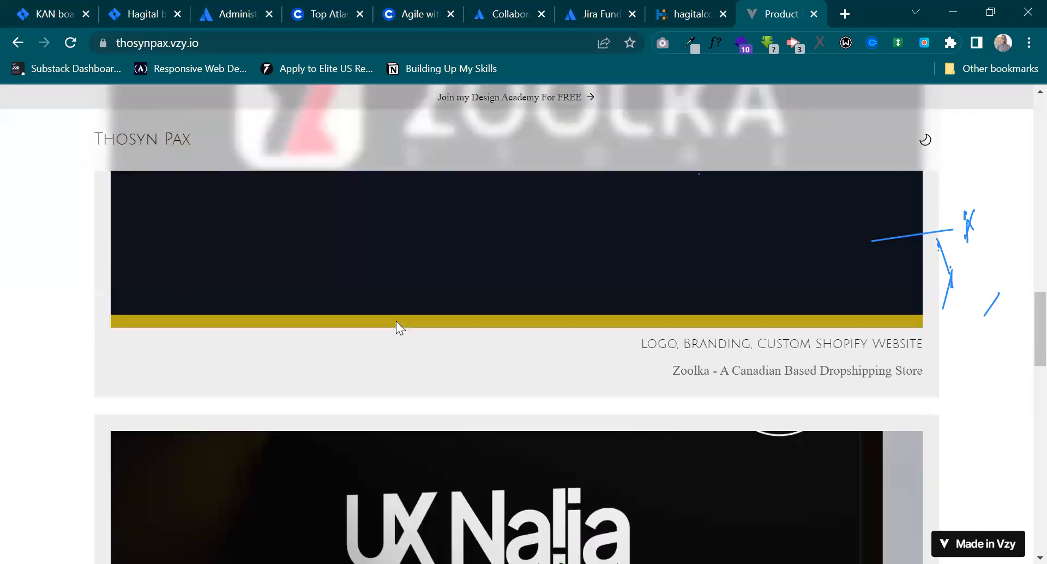
click(918, 148)
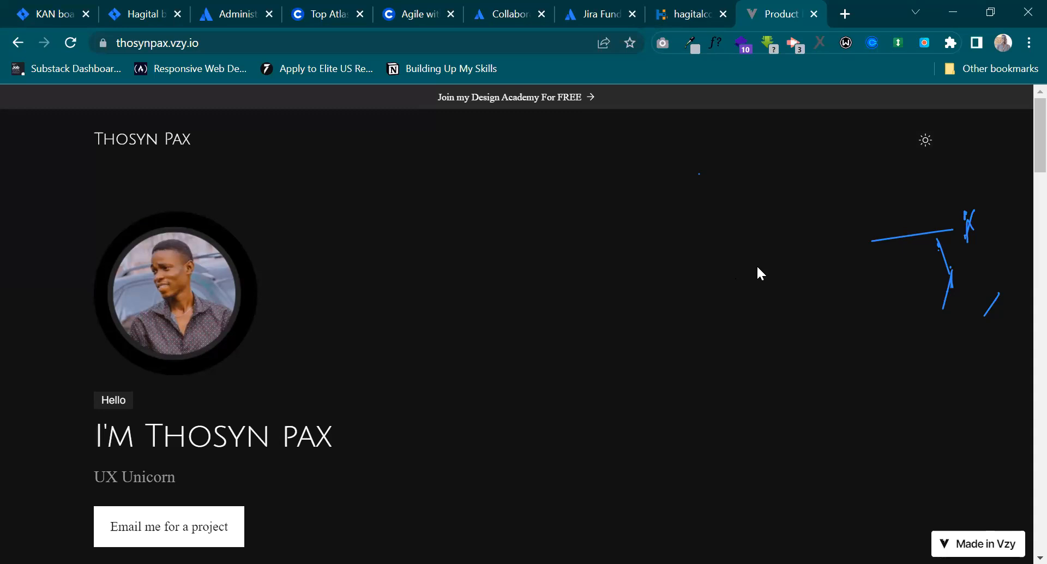
click(925, 143)
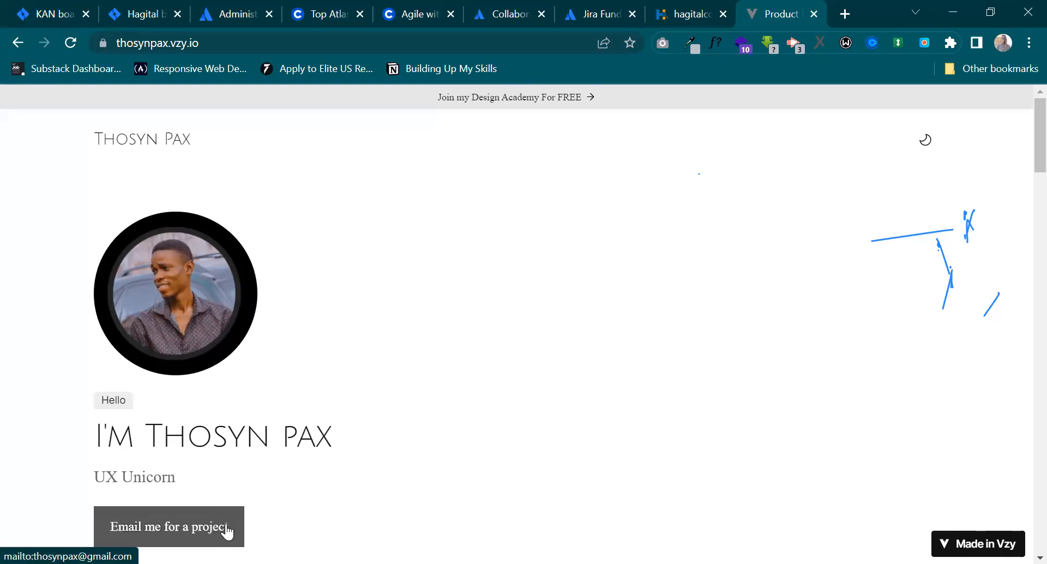
Read the designer's introduction text on the portfolio page.
scroll(306, 498, down, 6)
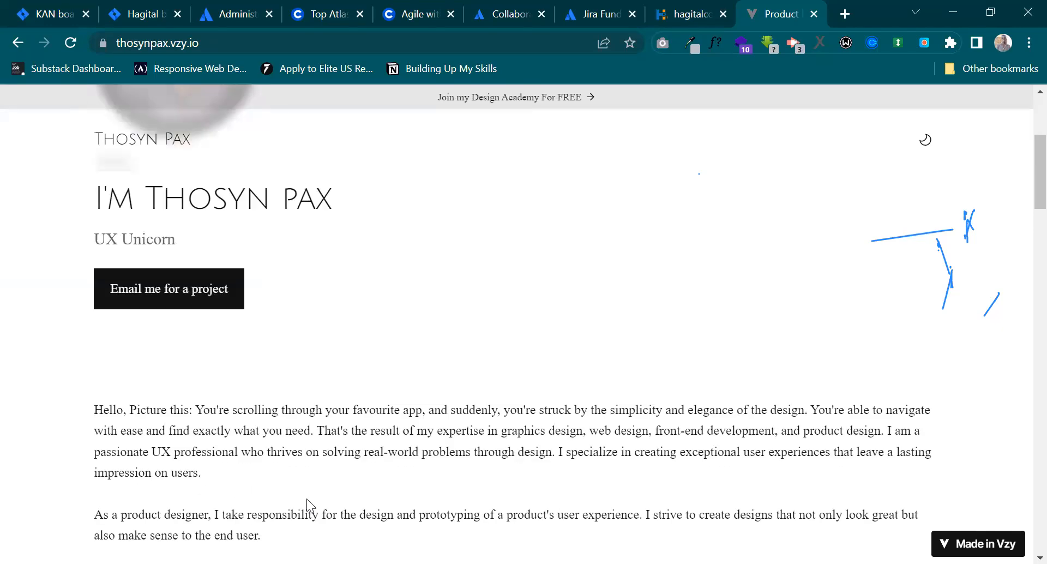
scroll(306, 496, down, 9)
scroll(306, 497, up, 15)
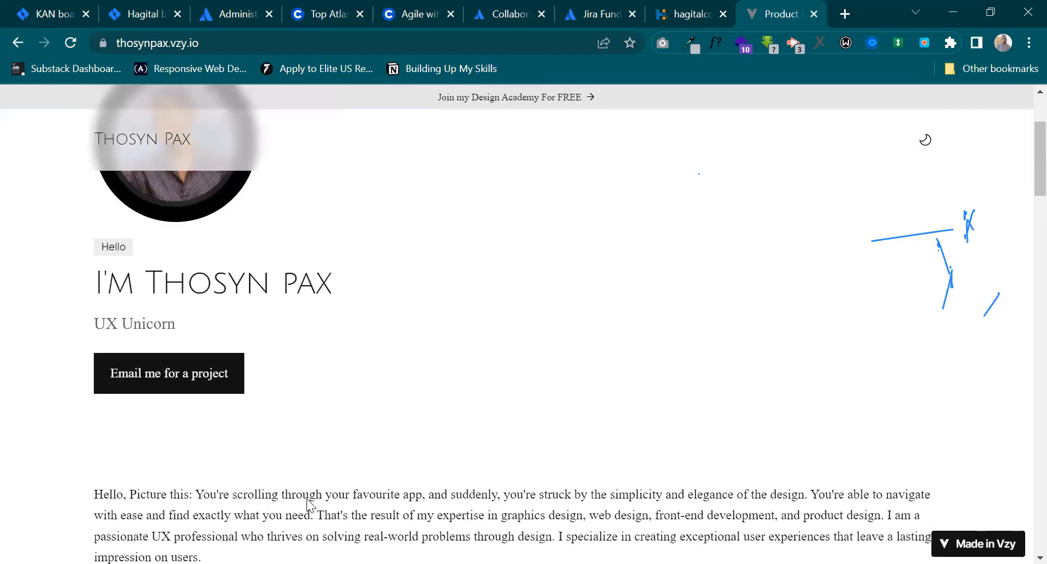
Toggle the portfolio page's theme again, leave it on dark, and switch back to the Hagital board in Jira.
click(921, 155)
click(919, 153)
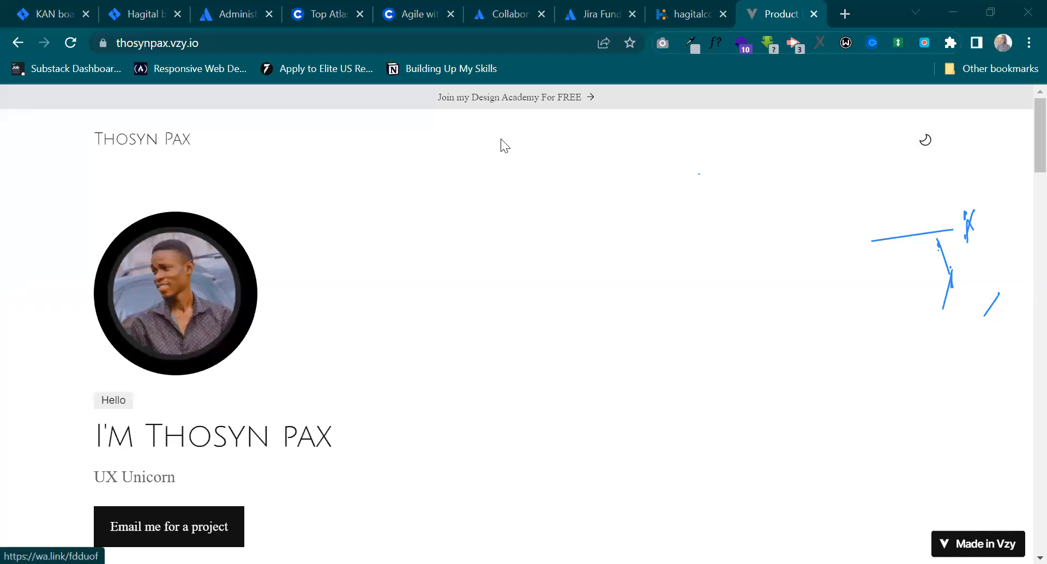
double_click(936, 142)
click(936, 142)
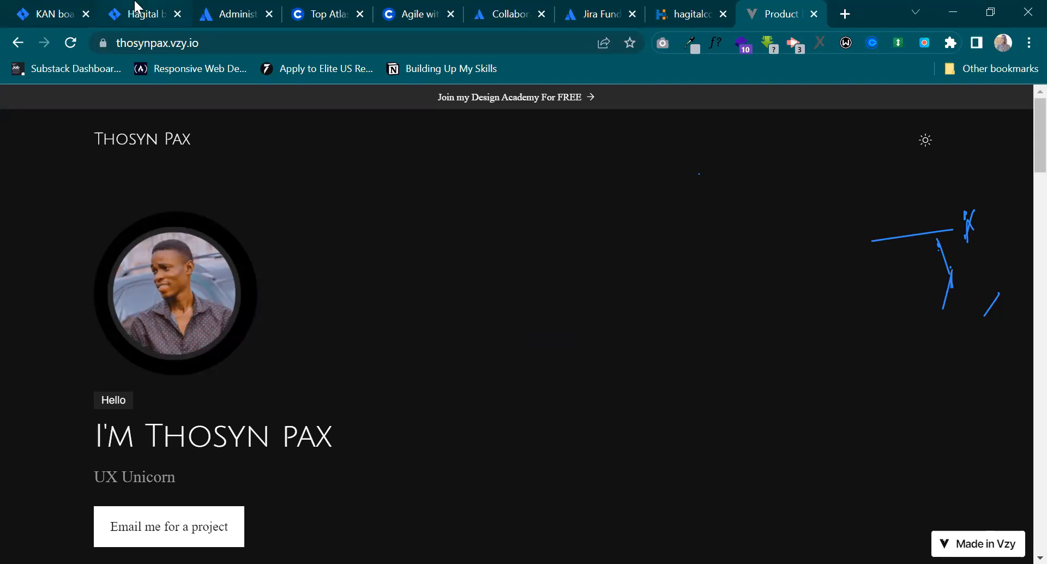
click(135, 11)
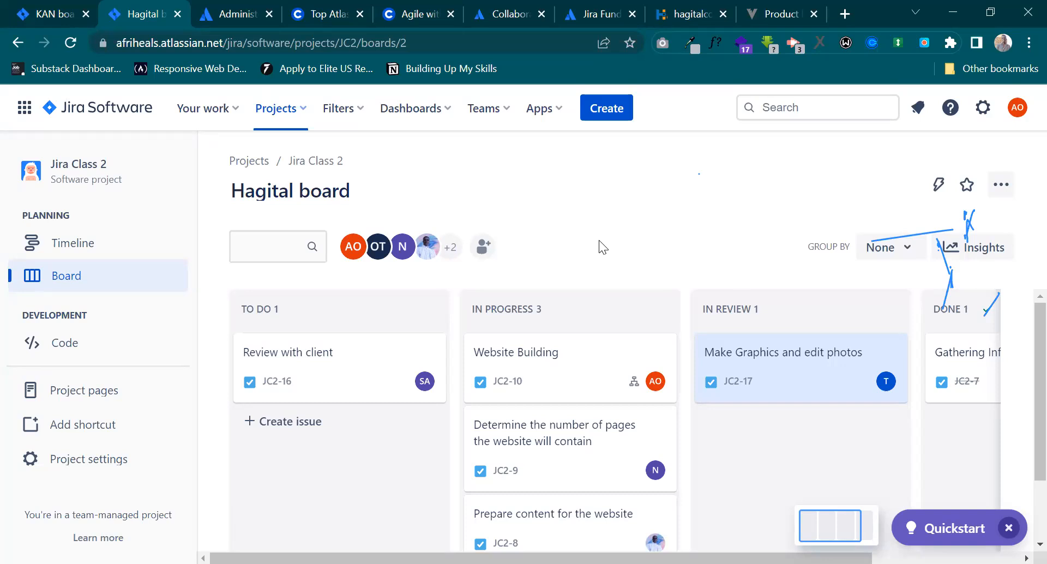
Switch to the designer's portfolio page and replace it with LinkedIn Learning at linkedin.com/learning.
click(785, 13)
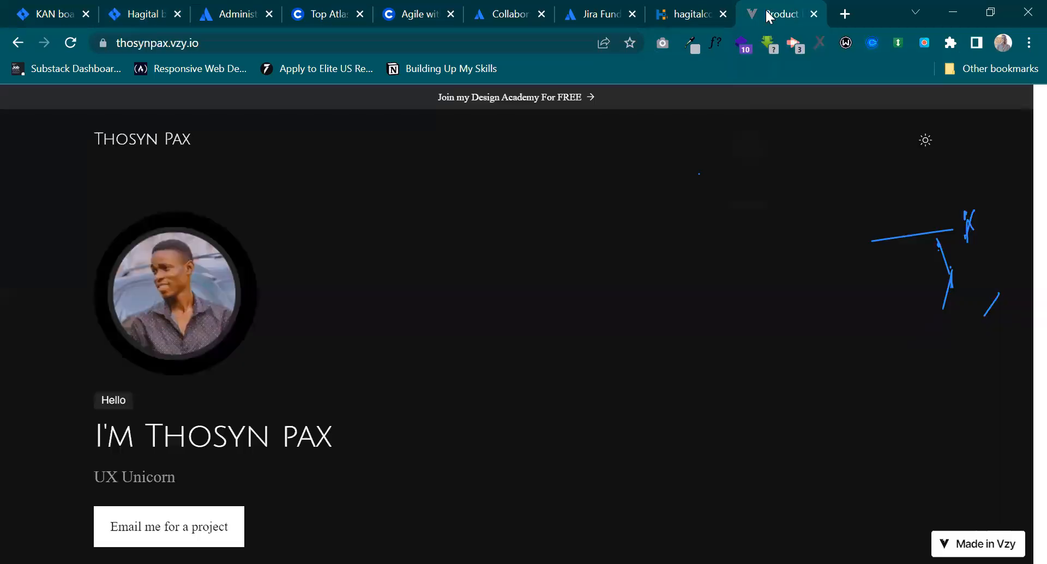
click(524, 48)
text(linkedin.com)
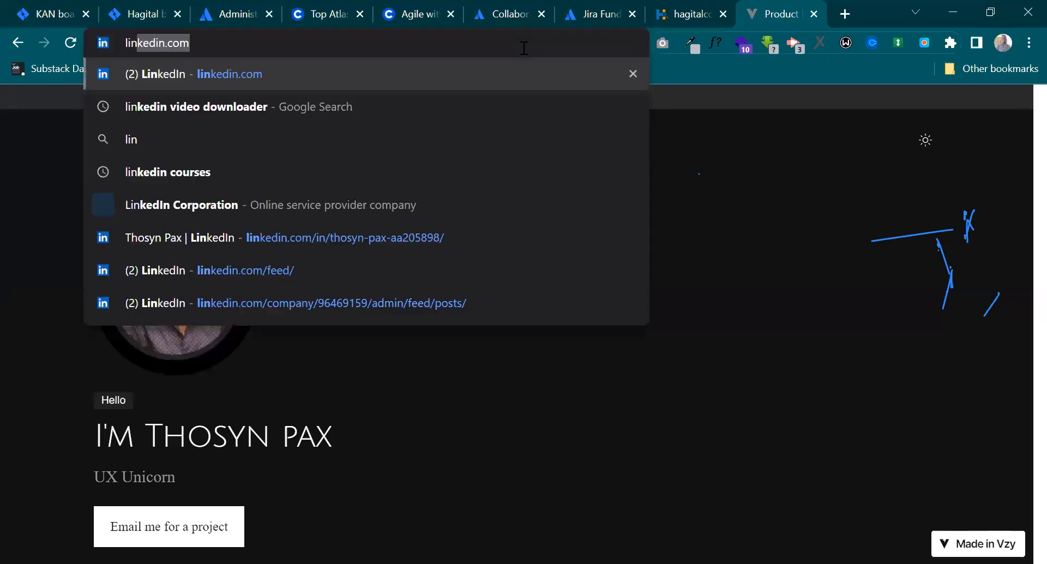
key(Down)
key(Down)
key(Down)
key(Down)
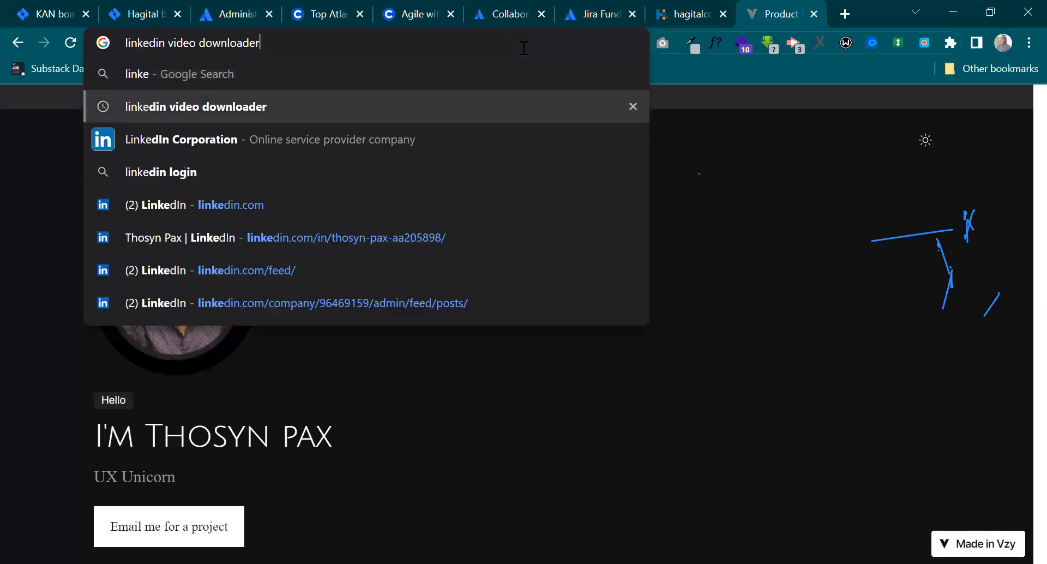
text(/l)
key(BackSpace)
text(learning)
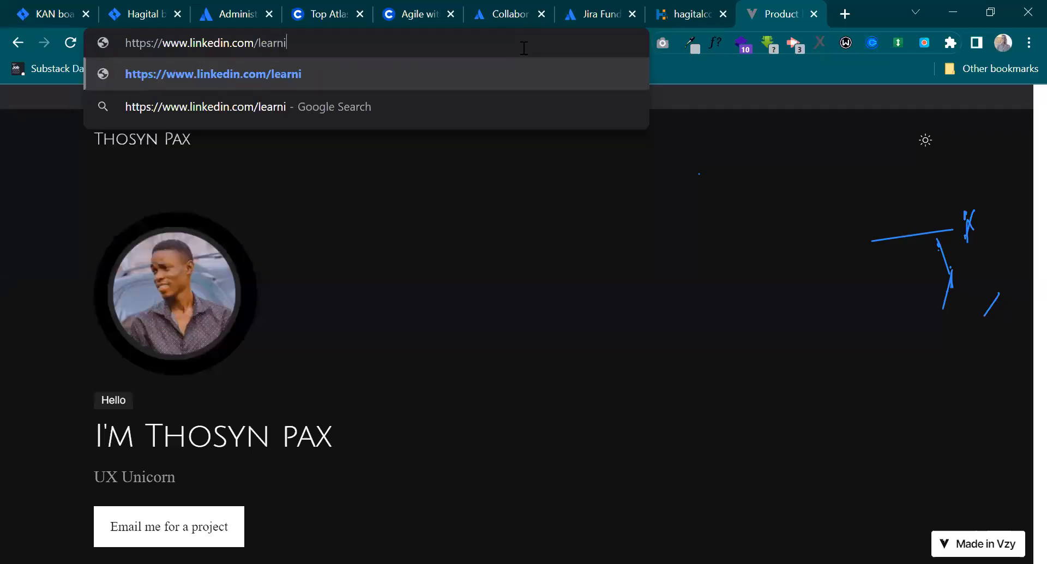
key(Return)
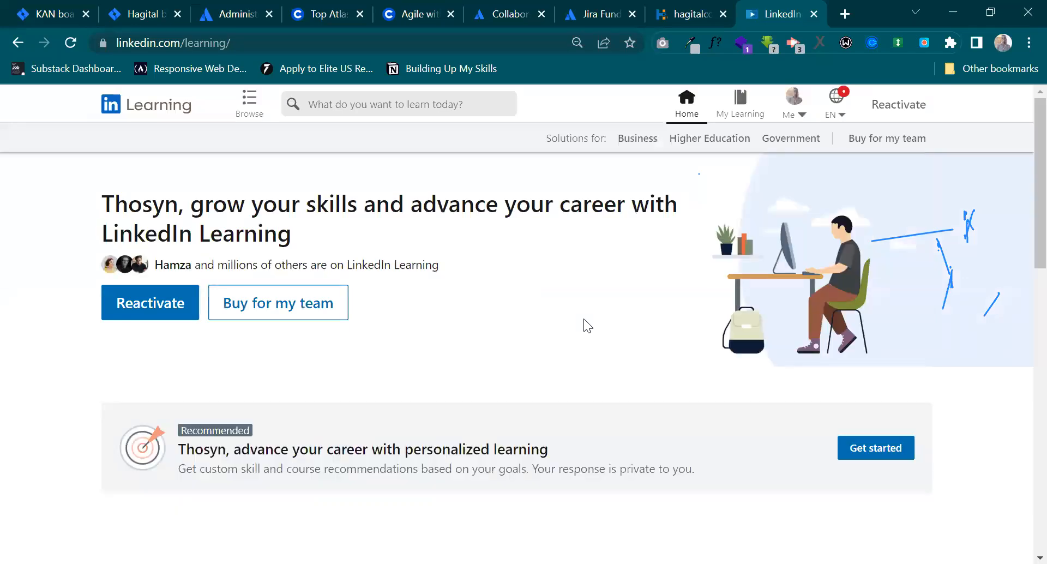
Examine the top picks on LinkedIn Learning, including the preview of the UX Foundations: Research course.
scroll(584, 321, down, 3)
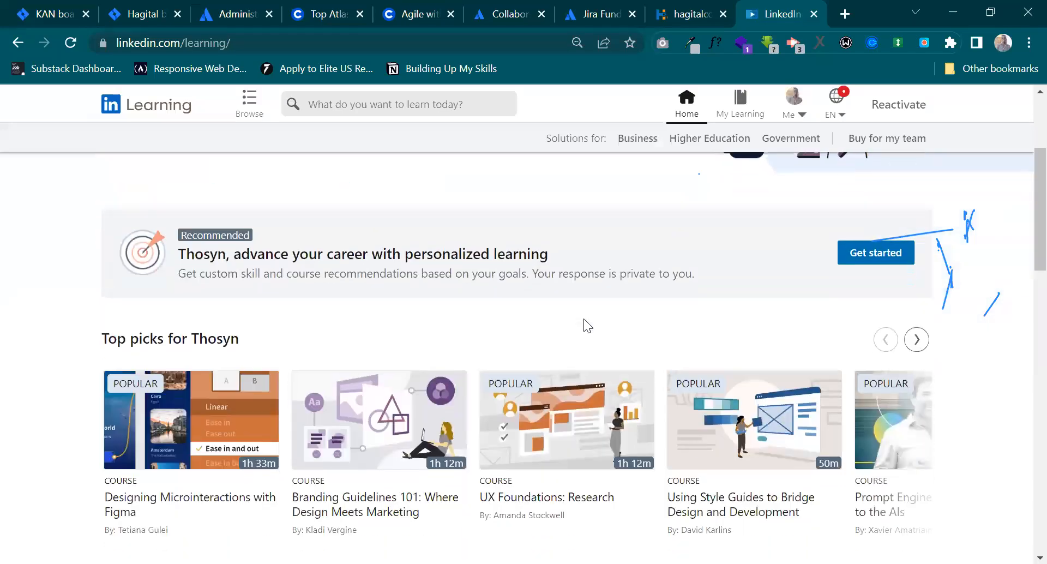
scroll(583, 326, down, 2)
mouse_move(582, 383)
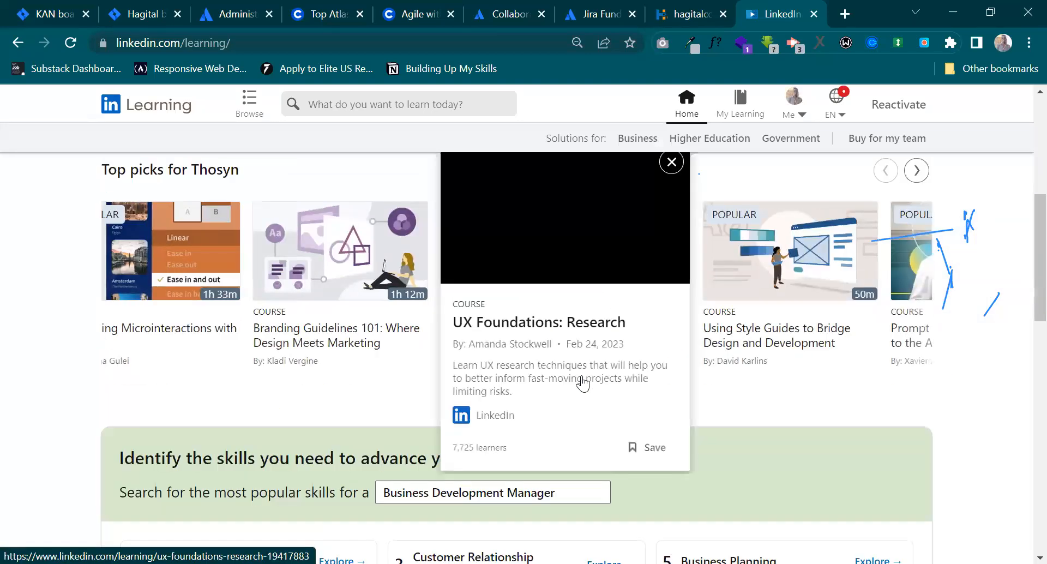
scroll(583, 384, down, 1)
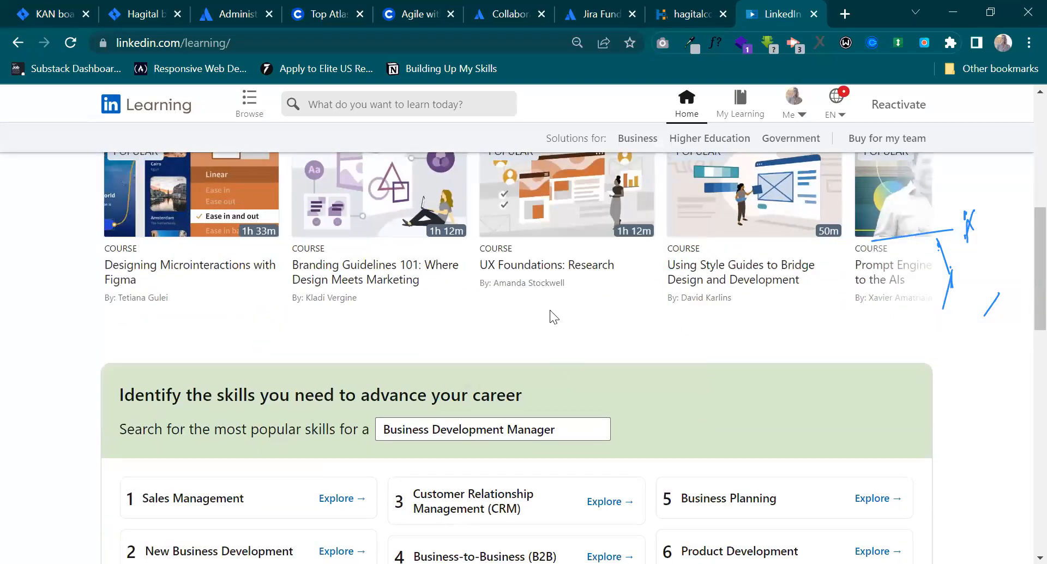
scroll(550, 310, up, 2)
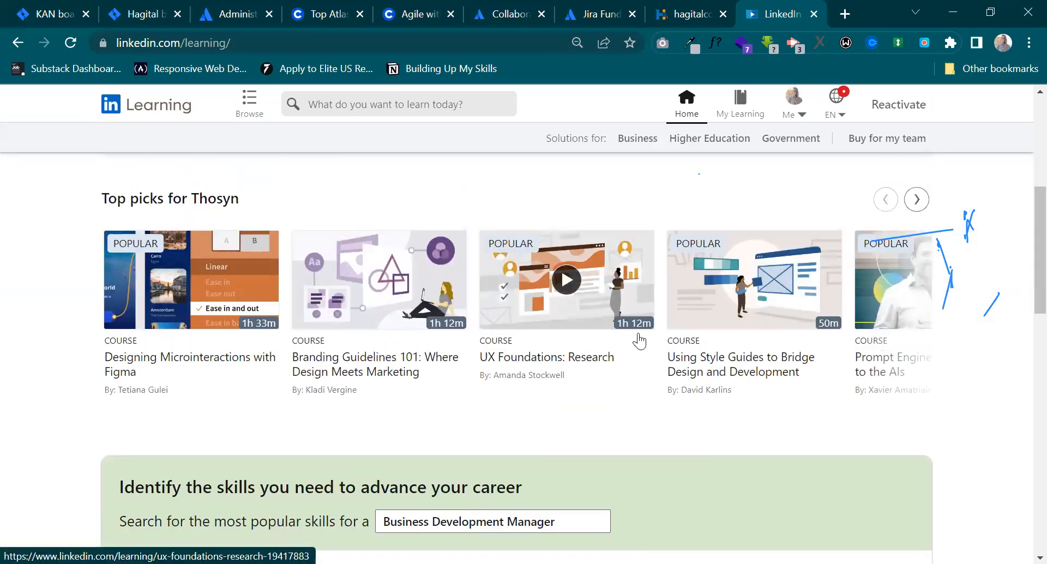
mouse_move(634, 340)
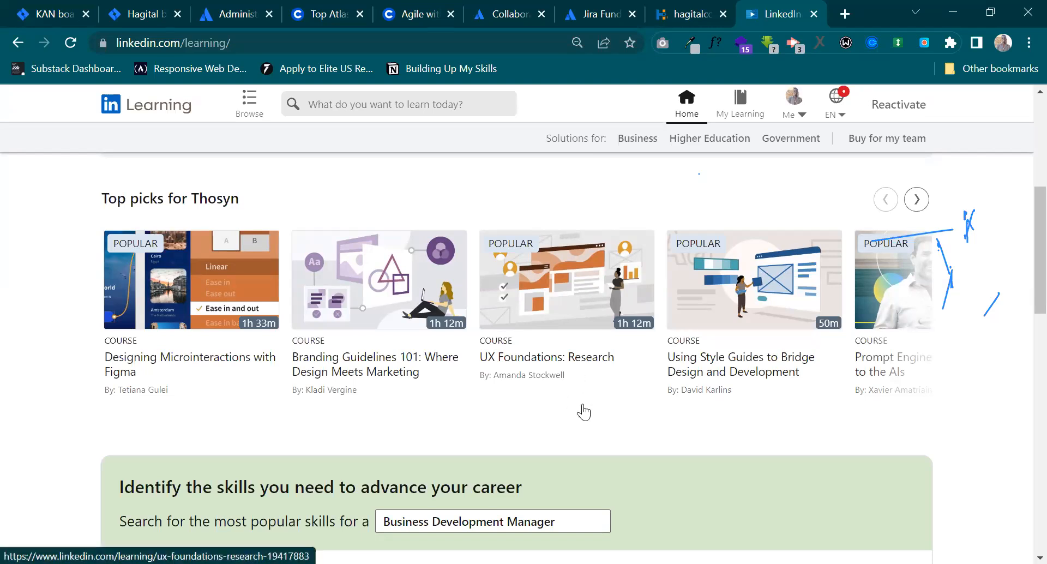
mouse_move(583, 410)
mouse_move(781, 358)
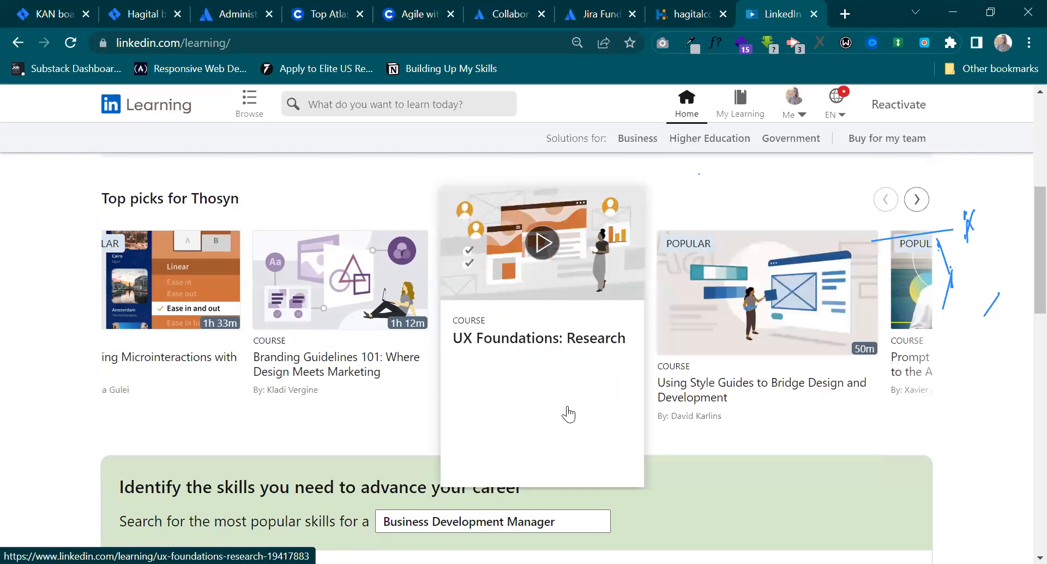
Look through this week's top courses and the course suggestions based on viewing history and followed skills.
scroll(655, 509, down, 1)
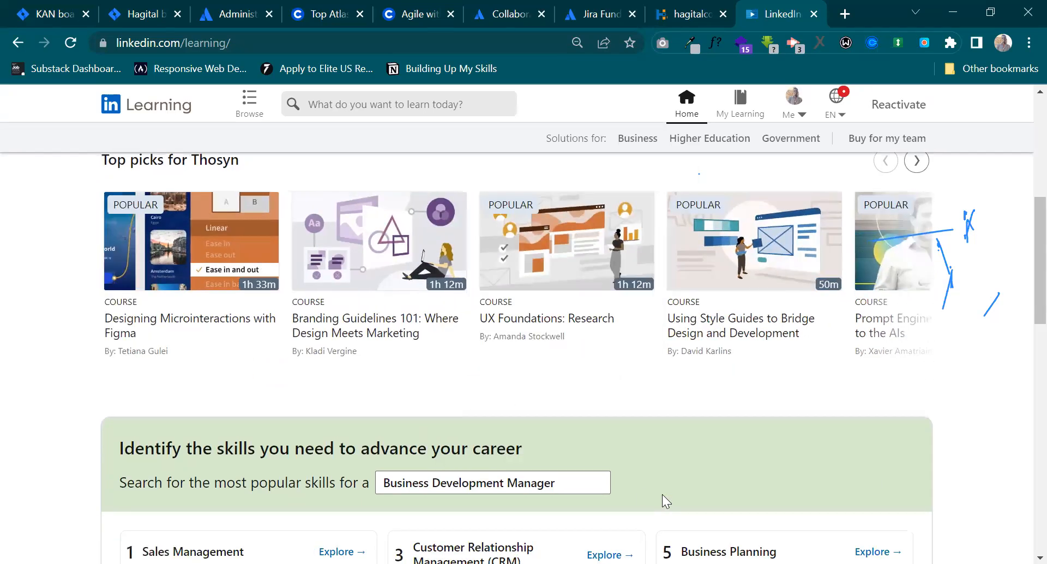
scroll(661, 496, down, 1)
scroll(657, 494, down, 8)
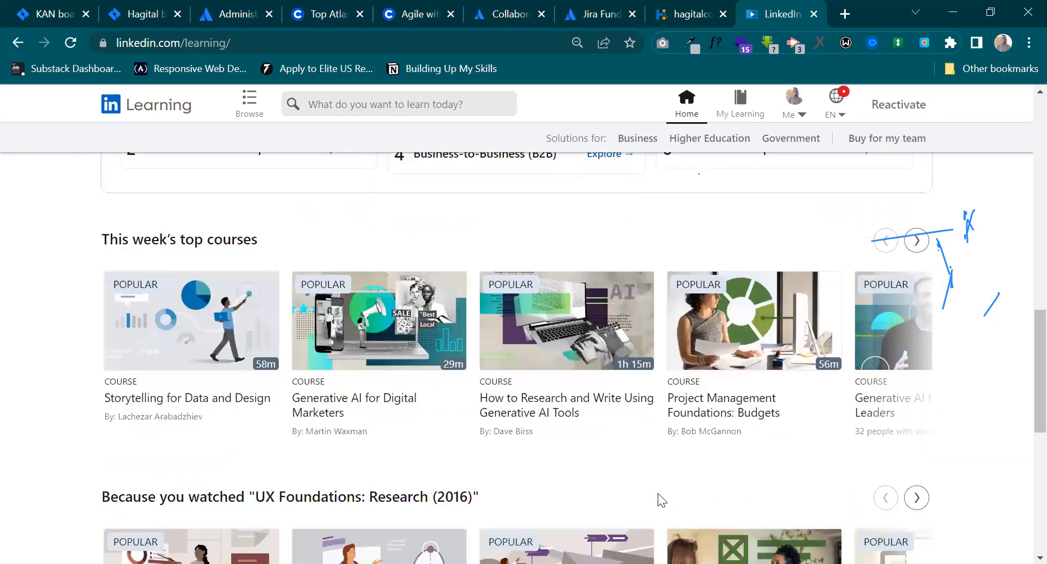
scroll(658, 493, down, 1)
scroll(657, 494, down, 2)
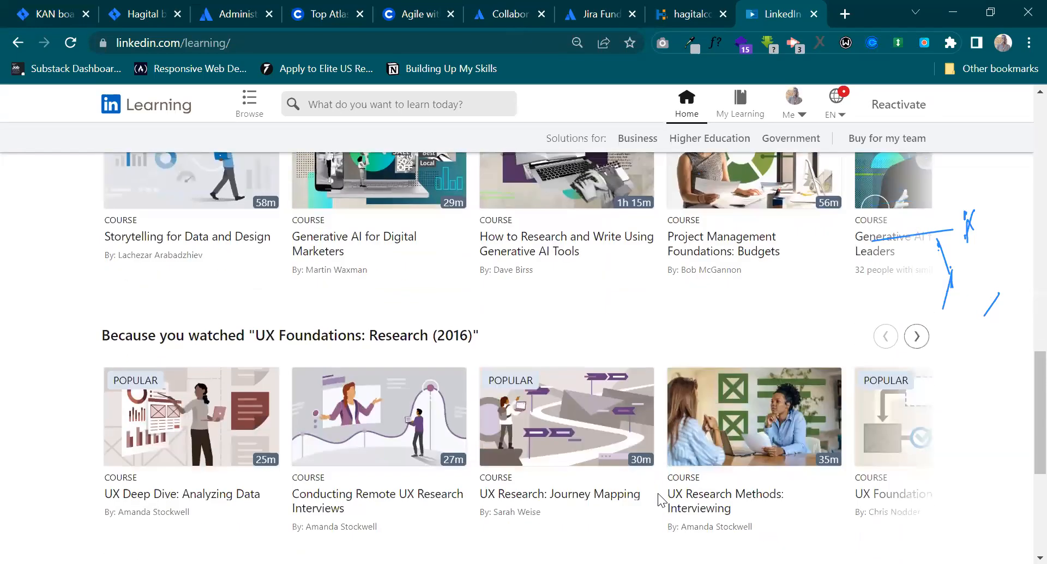
scroll(661, 499, down, 1)
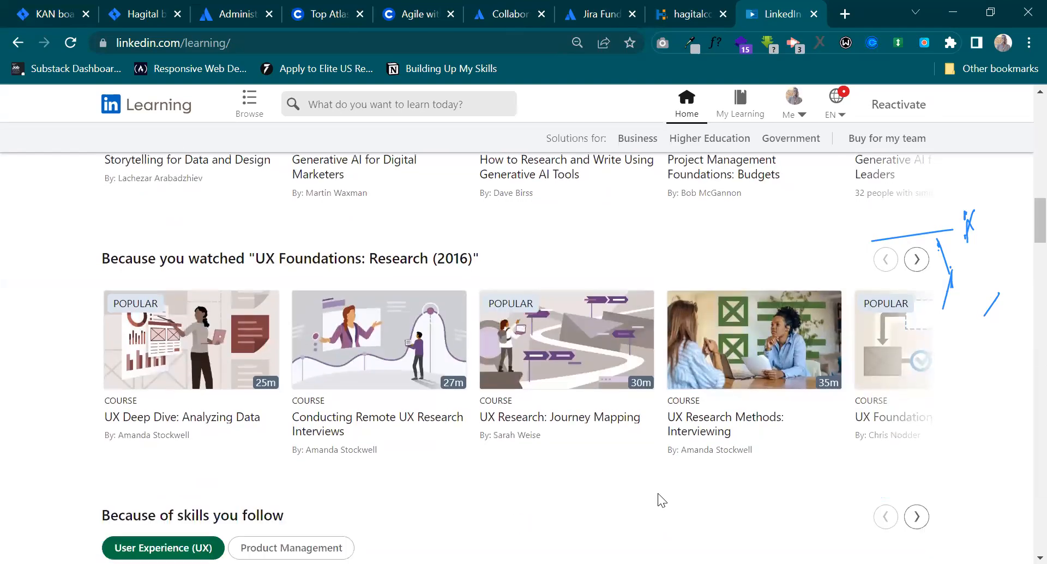
scroll(657, 493, down, 4)
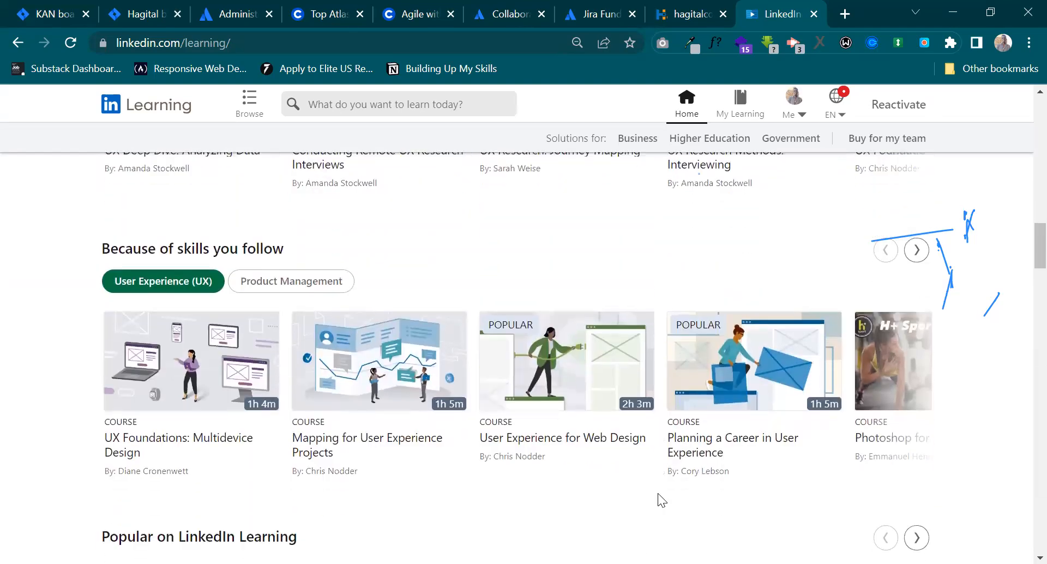
scroll(658, 494, down, 1)
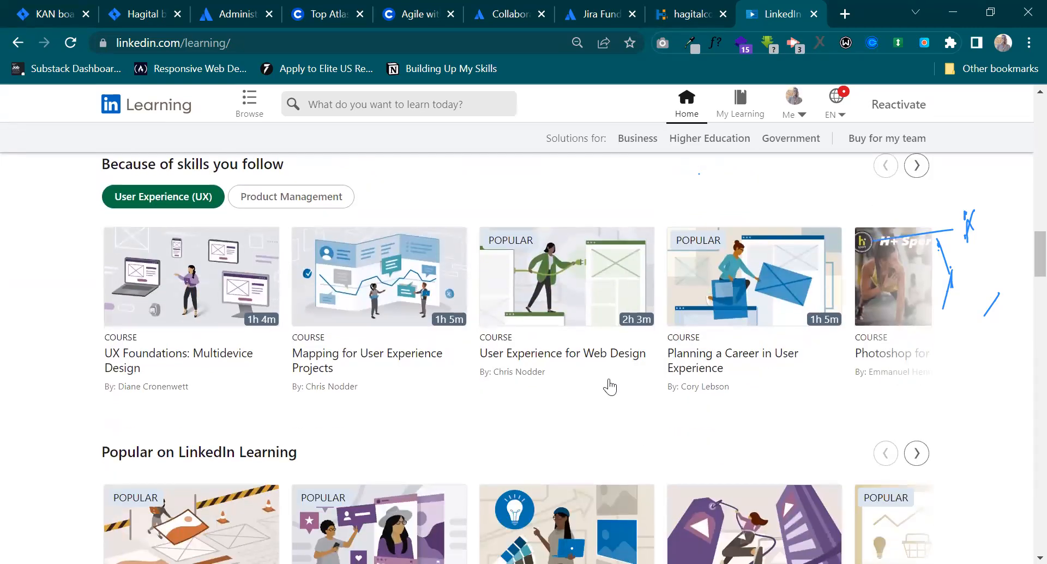
mouse_move(602, 367)
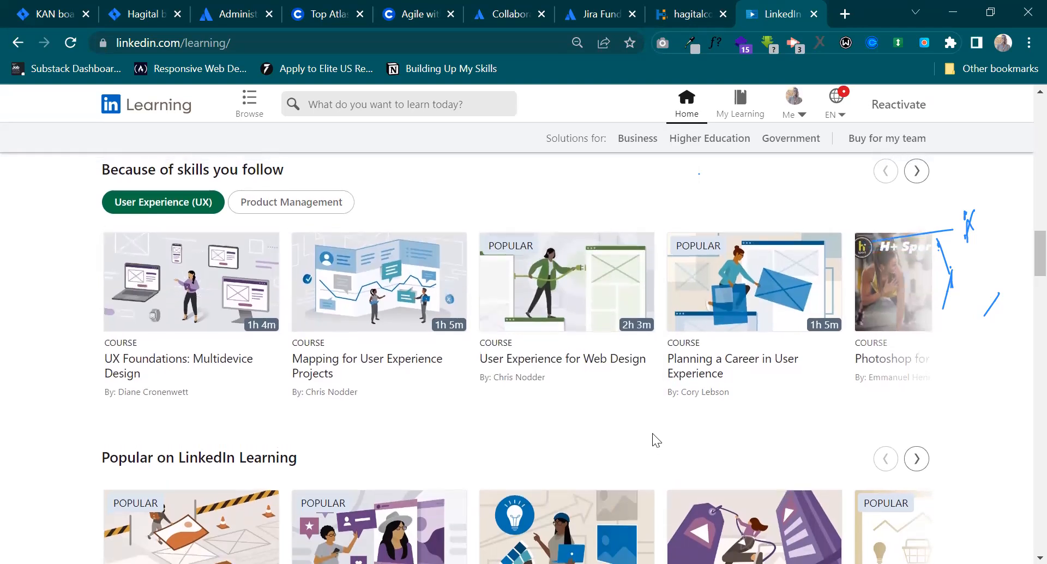
scroll(652, 433, up, 15)
scroll(321, 347, up, 6)
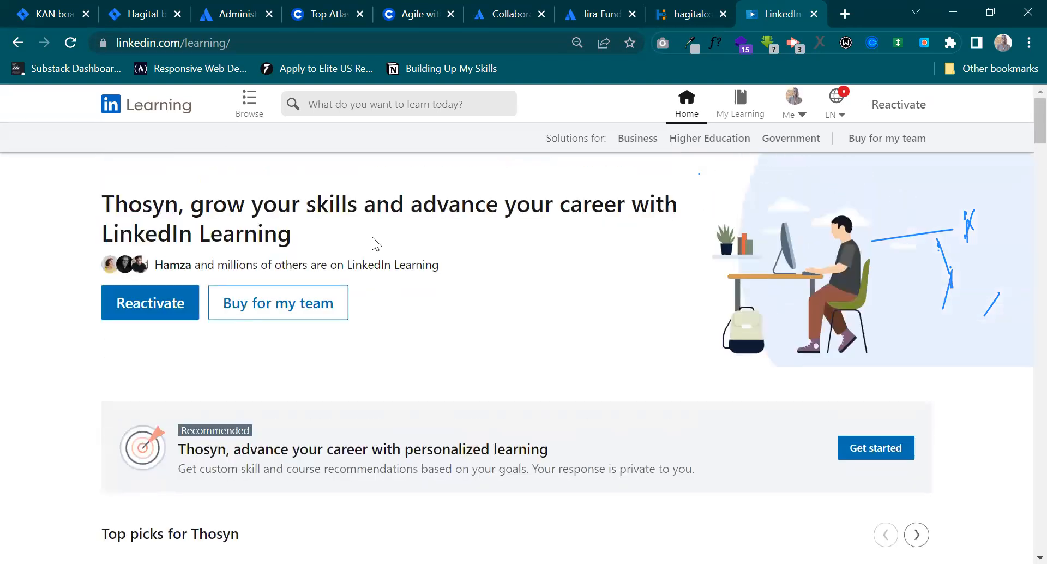
Search LinkedIn Learning for "jira" and look through the listed courses before returning to the home page.
click(423, 104)
text(jira)
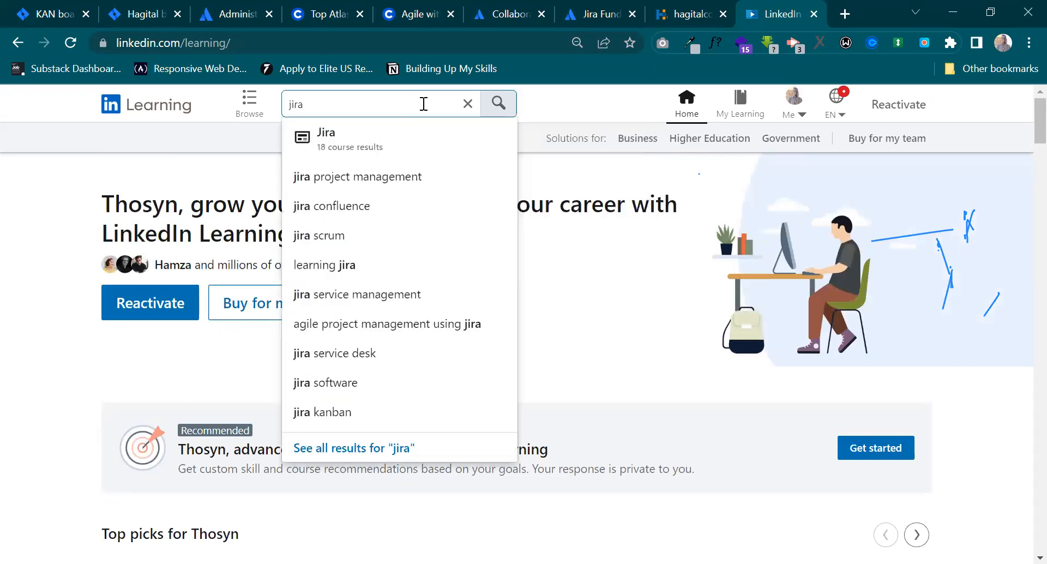
key(Return)
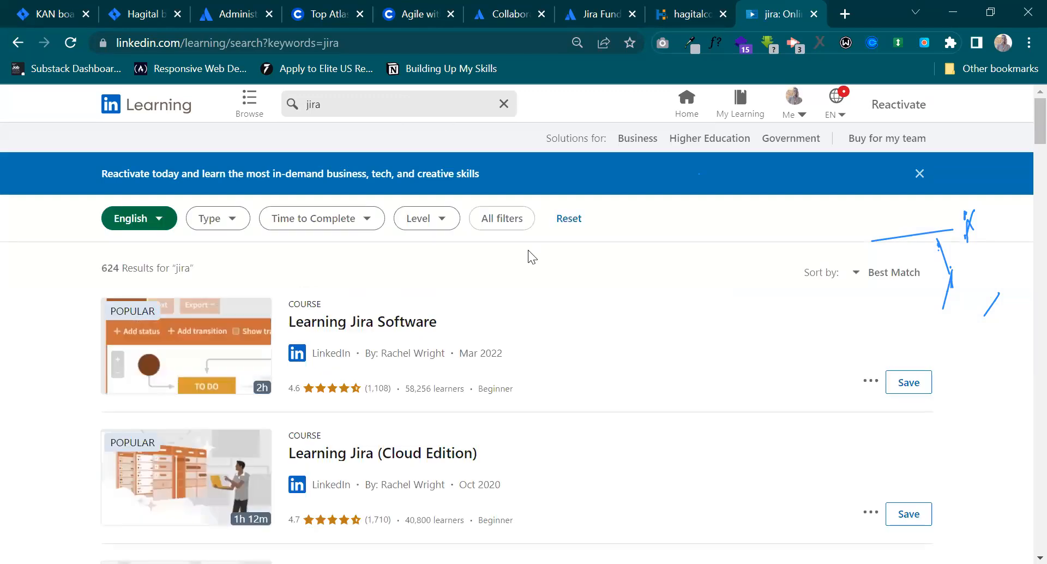
scroll(527, 250, down, 1)
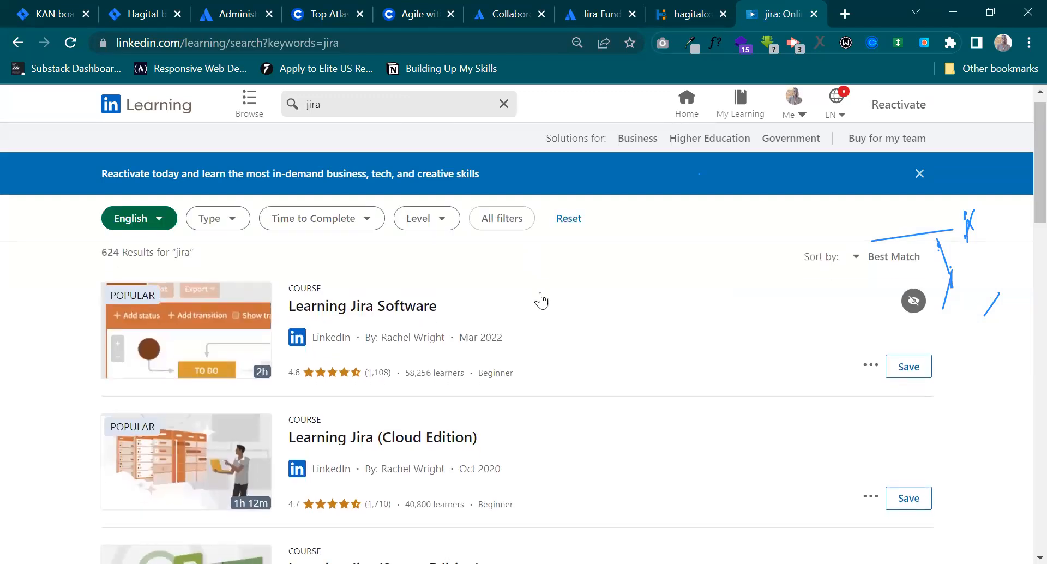
scroll(352, 361, down, 8)
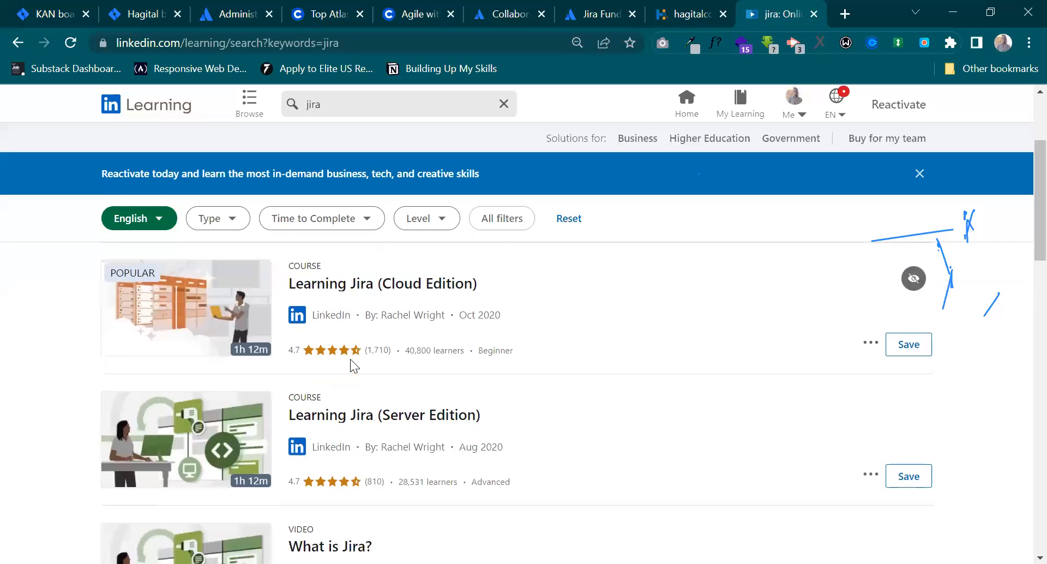
scroll(350, 359, down, 6)
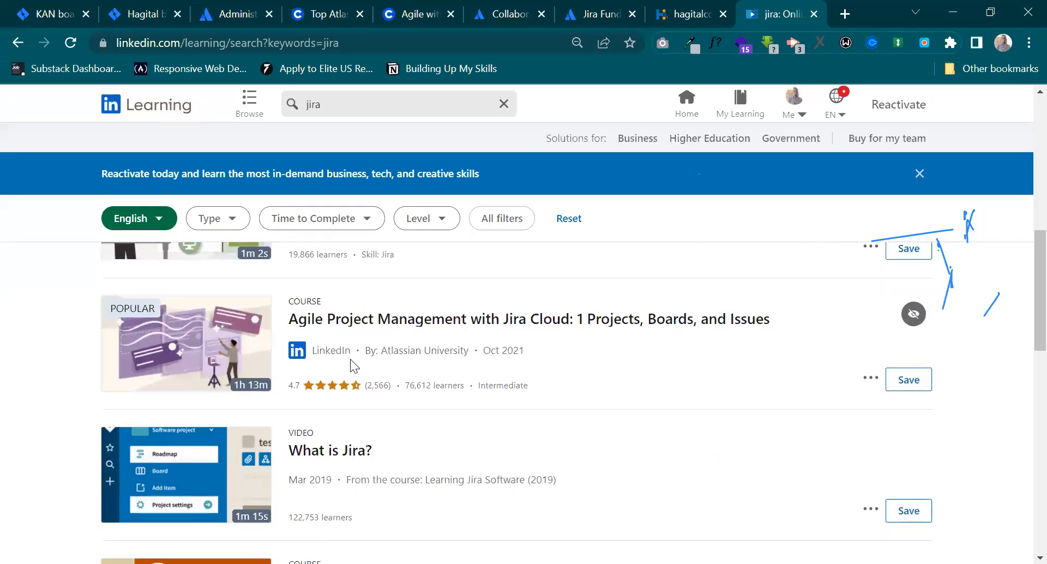
scroll(350, 359, up, 10)
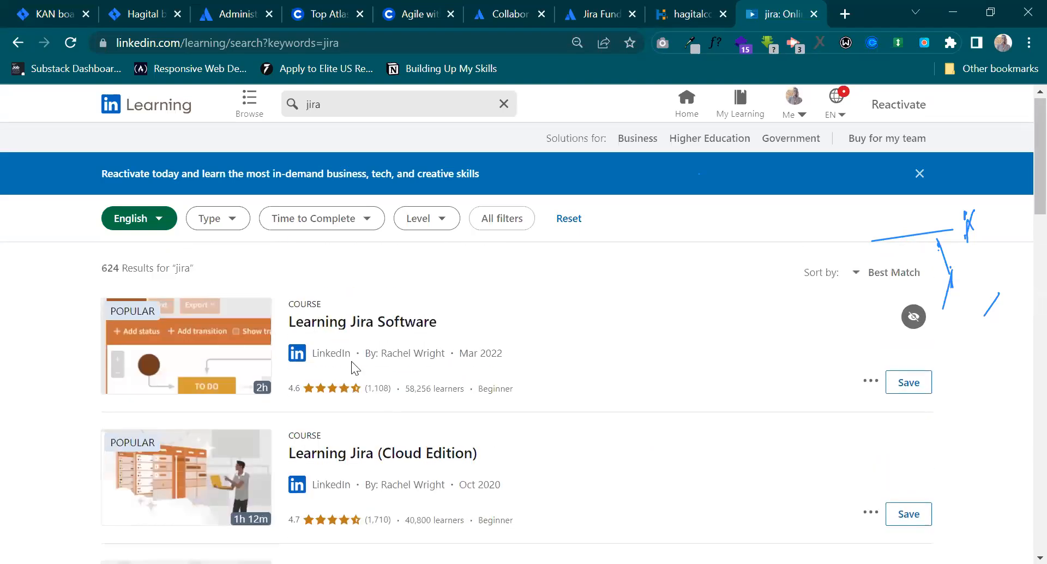
click(18, 43)
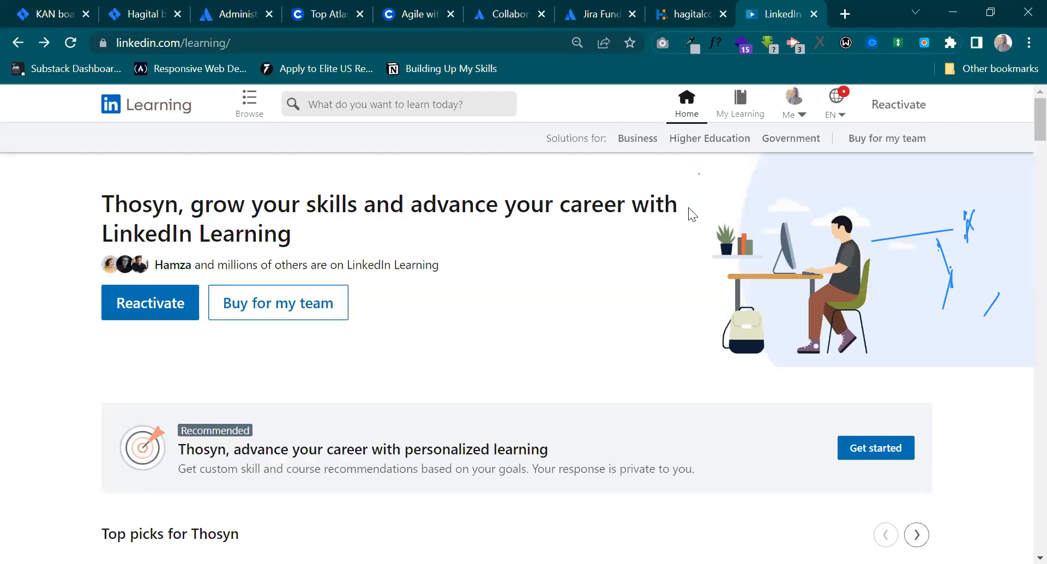
Read through Atlassian University's Jira Fundamentals learning path, from the introduction and lesson sections to the Fundamentals assessment.
click(561, 8)
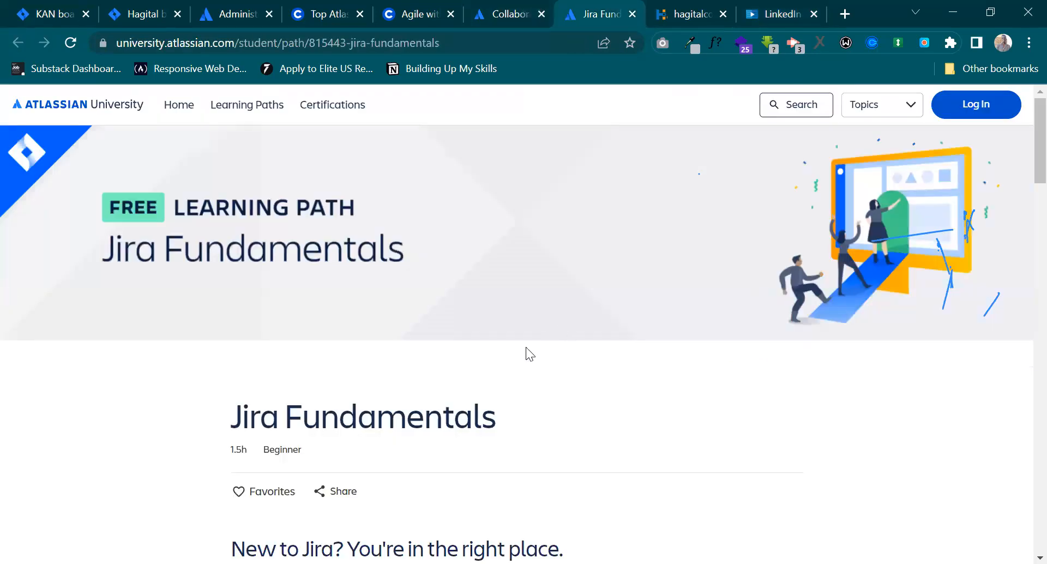
scroll(526, 347, down, 5)
scroll(526, 347, down, 7)
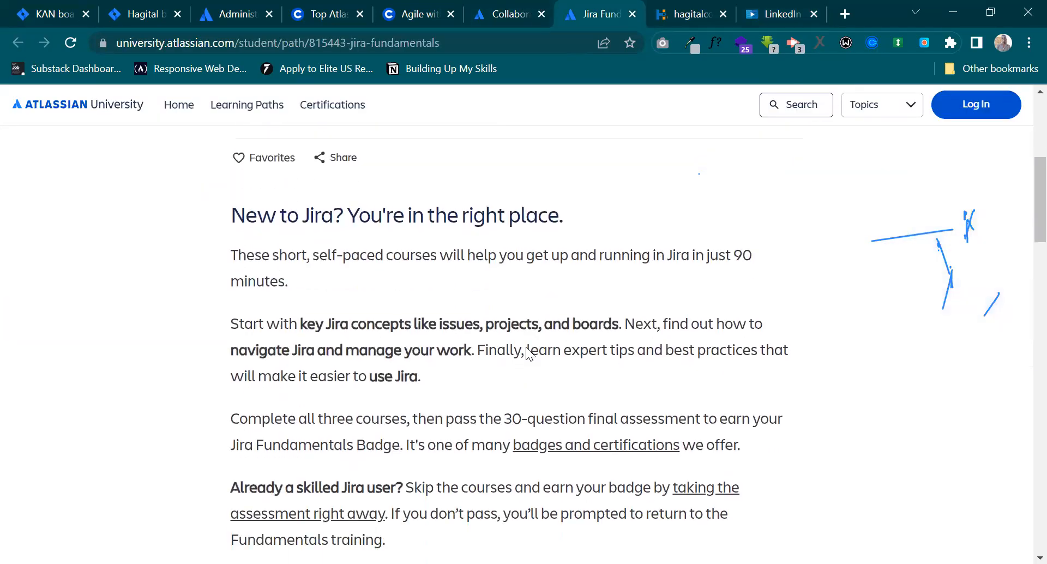
scroll(525, 347, down, 10)
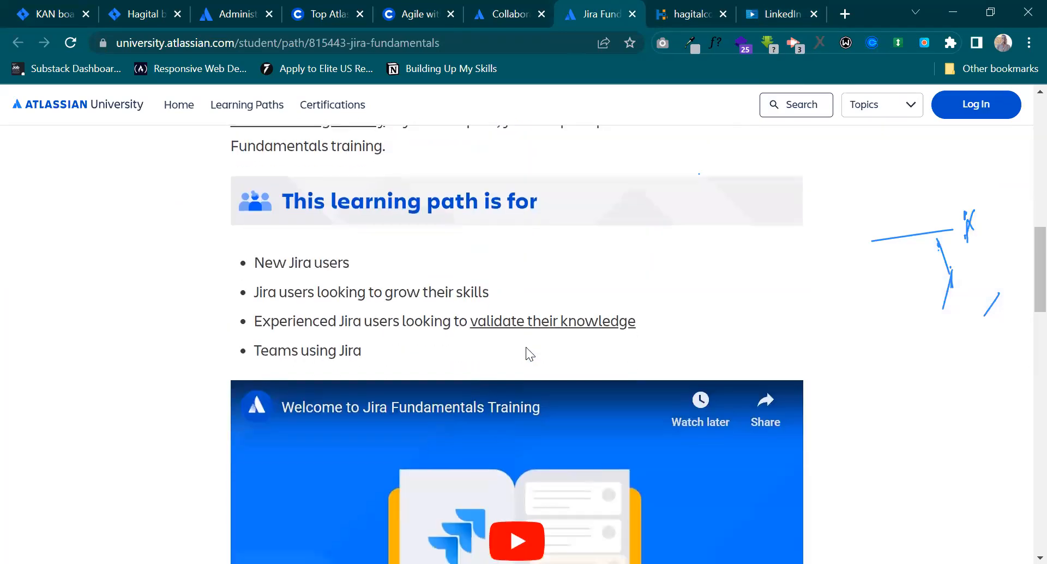
scroll(526, 354, down, 4)
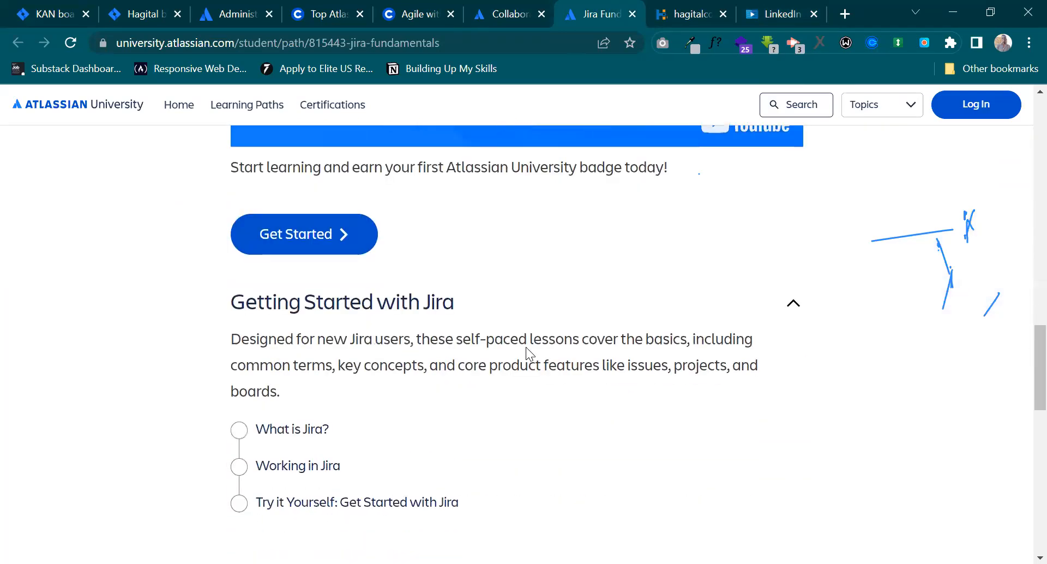
scroll(526, 350, down, 3)
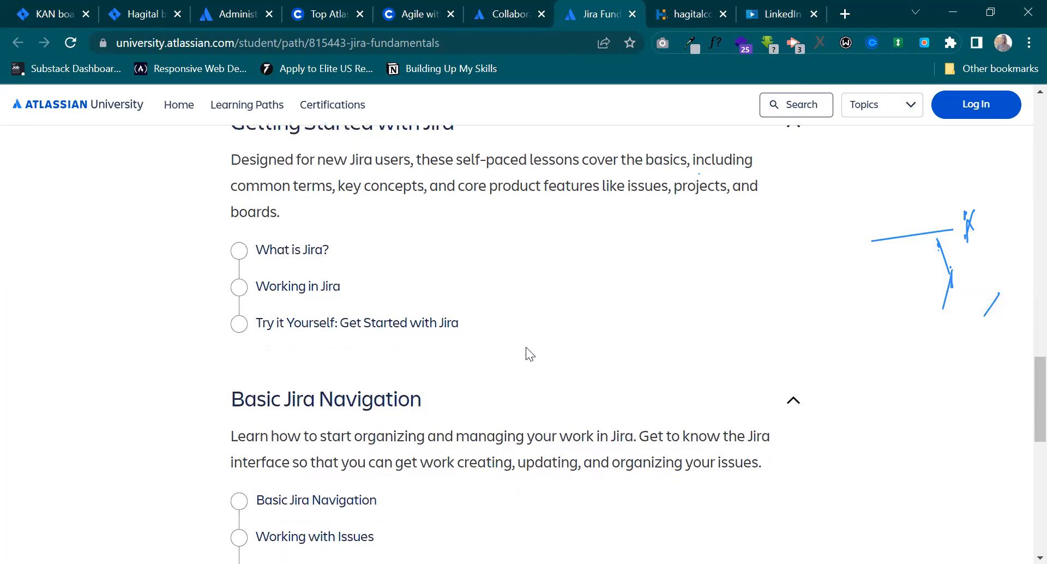
scroll(526, 350, down, 7)
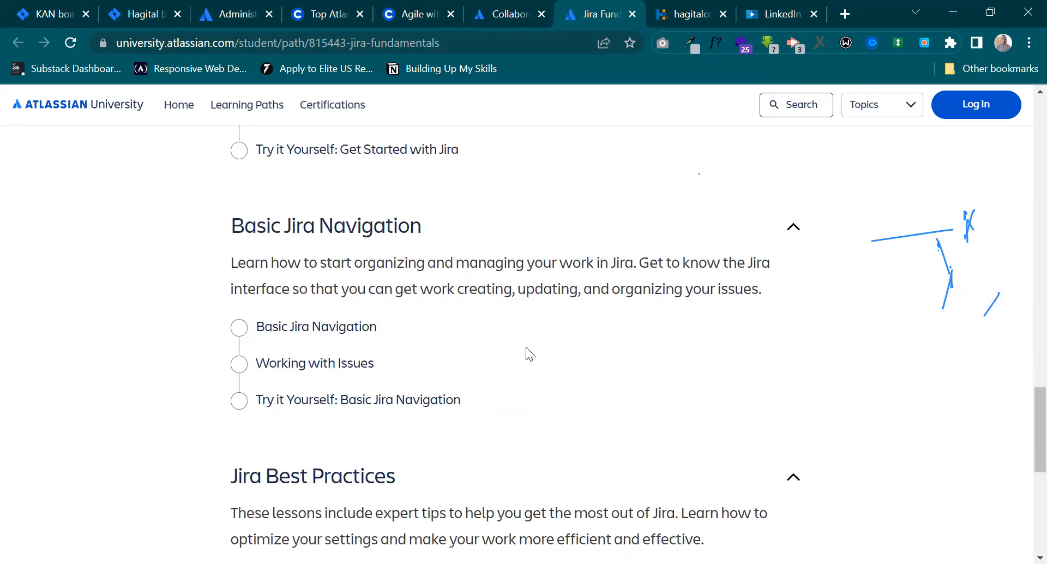
scroll(526, 354, down, 2)
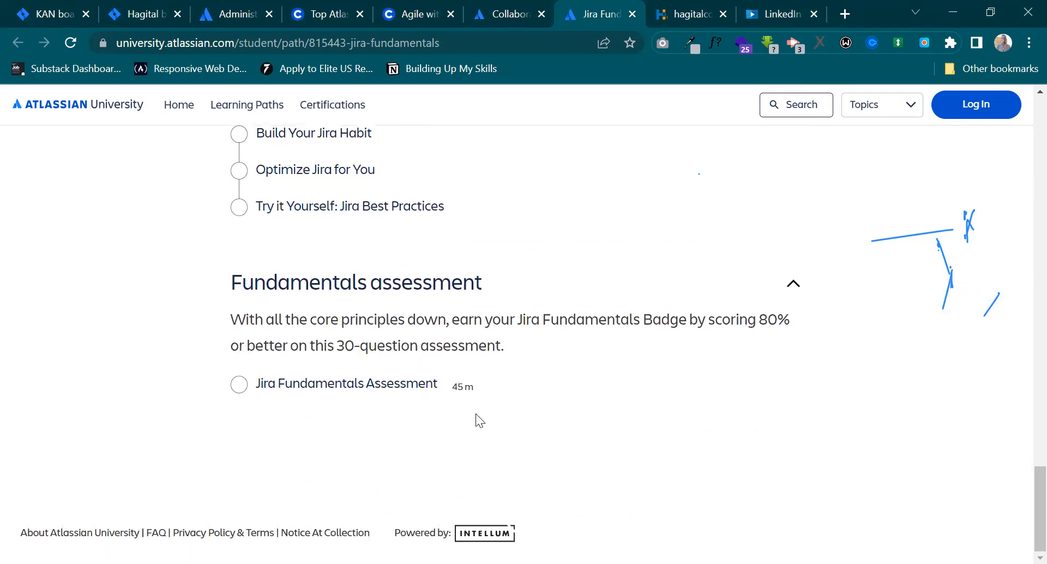
scroll(475, 414, up, 1)
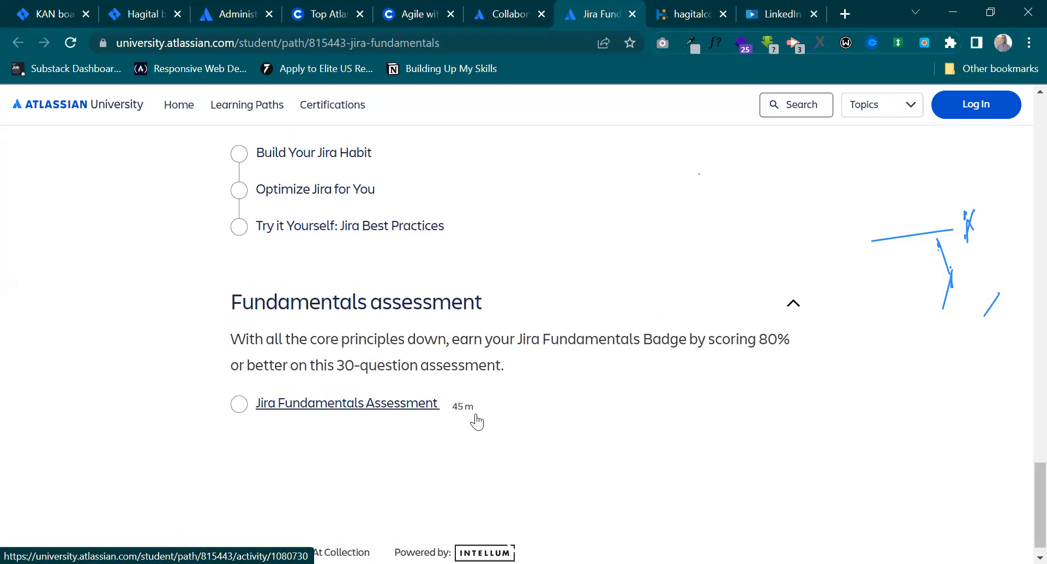
Look over the learning outcomes, skills and instructor section of Coursera's Agile with Atlassian Jira course.
click(439, 11)
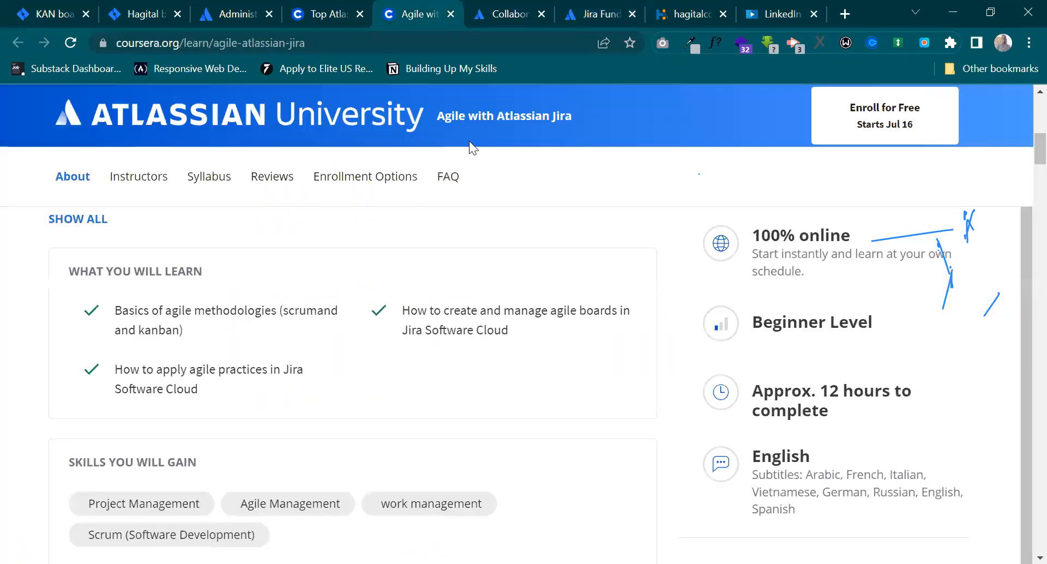
scroll(574, 464, down, 4)
scroll(575, 464, up, 3)
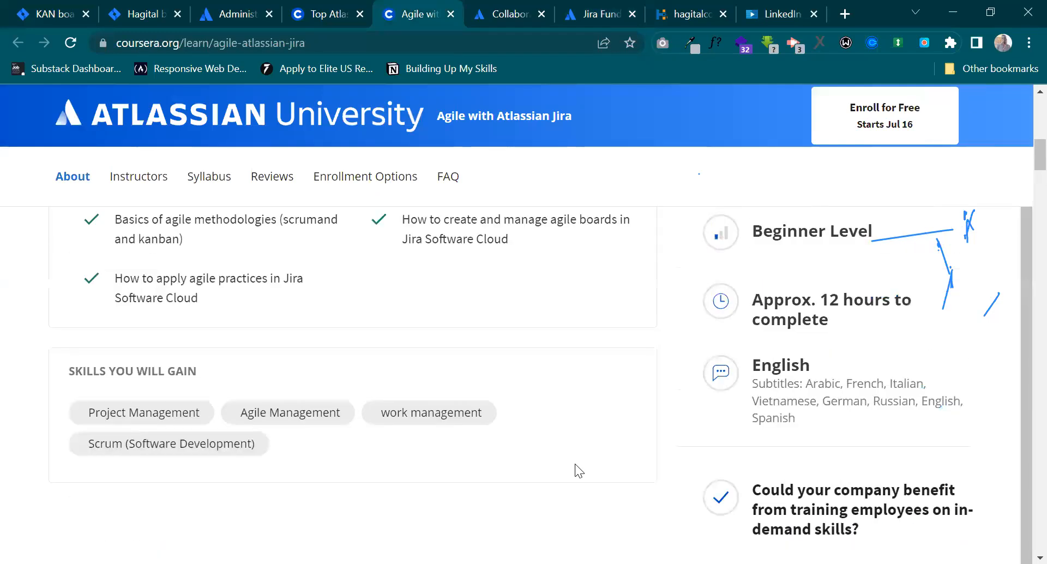
scroll(615, 494, down, 4)
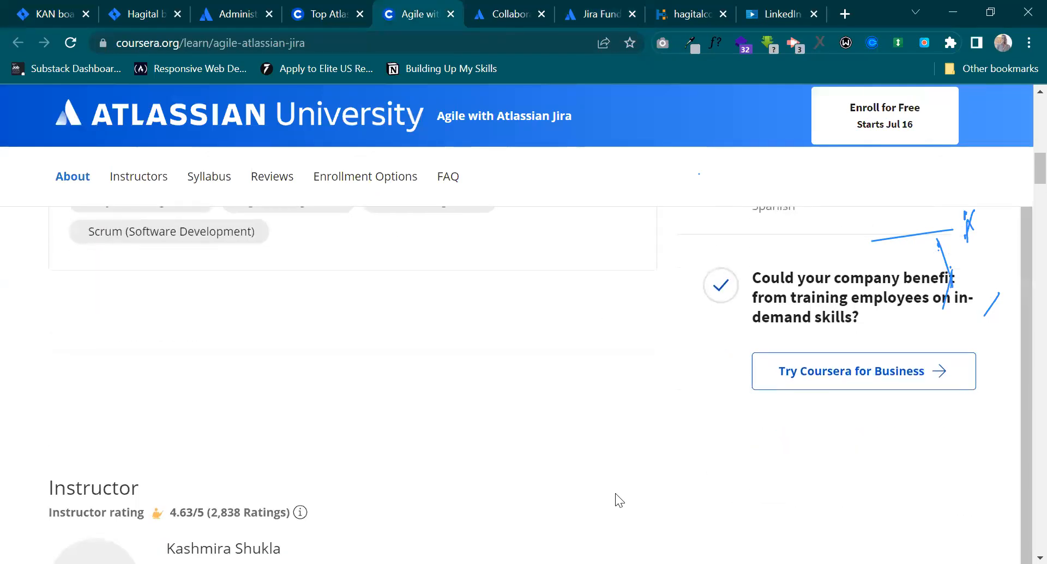
scroll(615, 493, up, 1)
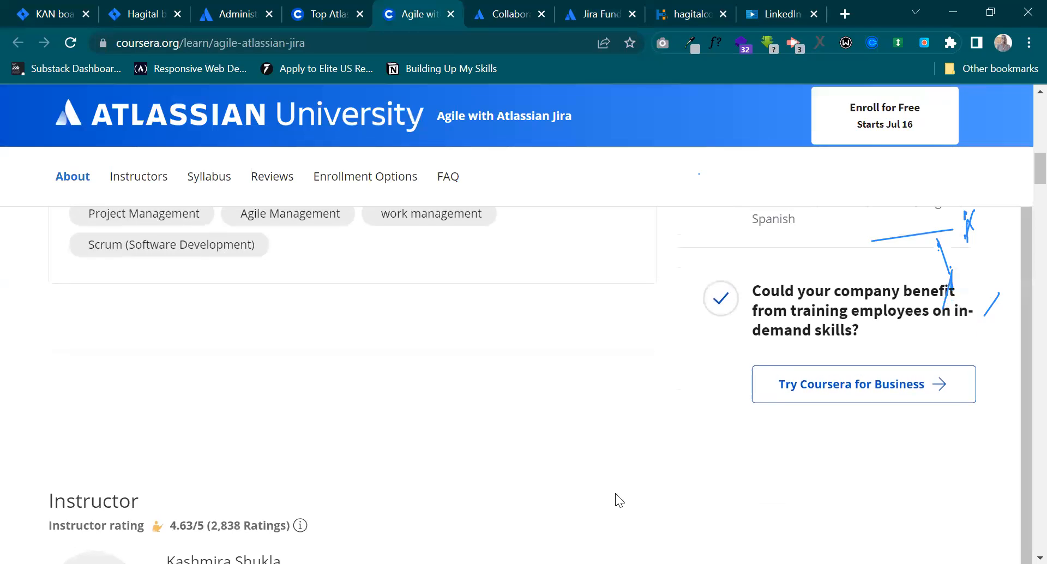
Review Atlassian University's Jira Fundamentals path again, covering its introduction, target audience, lesson sections and final assessment.
click(621, 18)
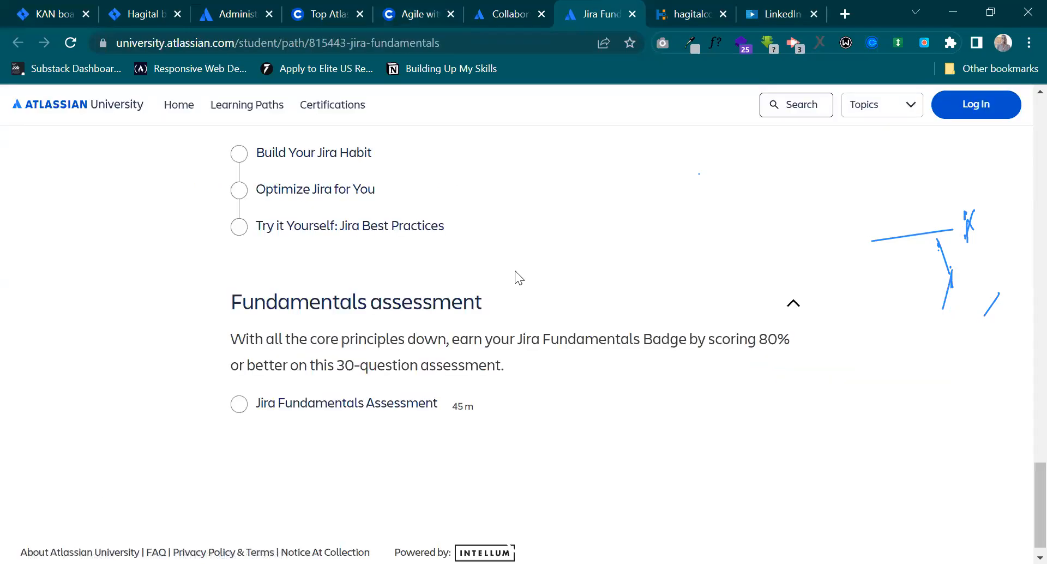
scroll(510, 298, up, 12)
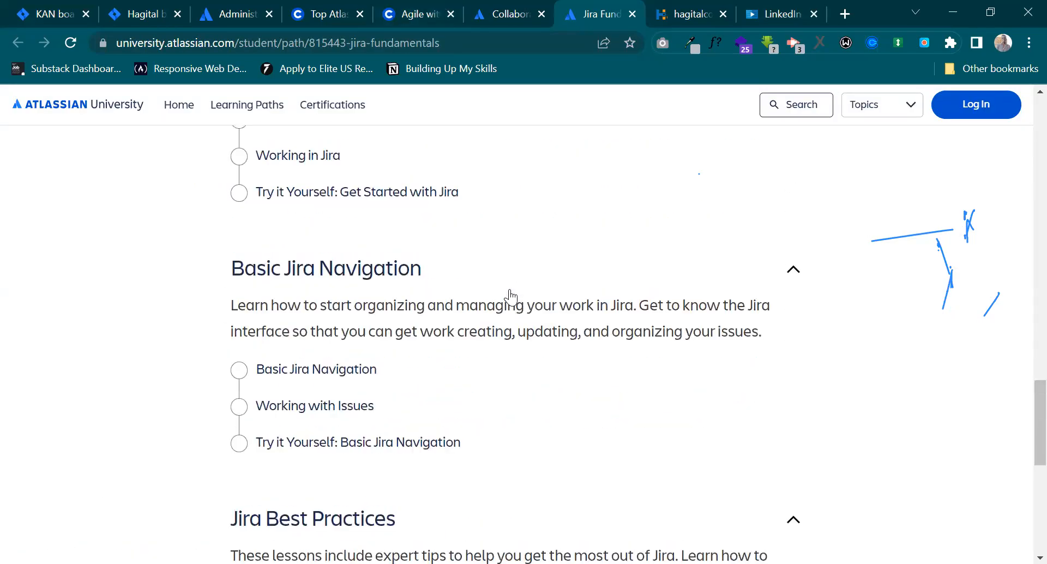
scroll(510, 298, up, 12)
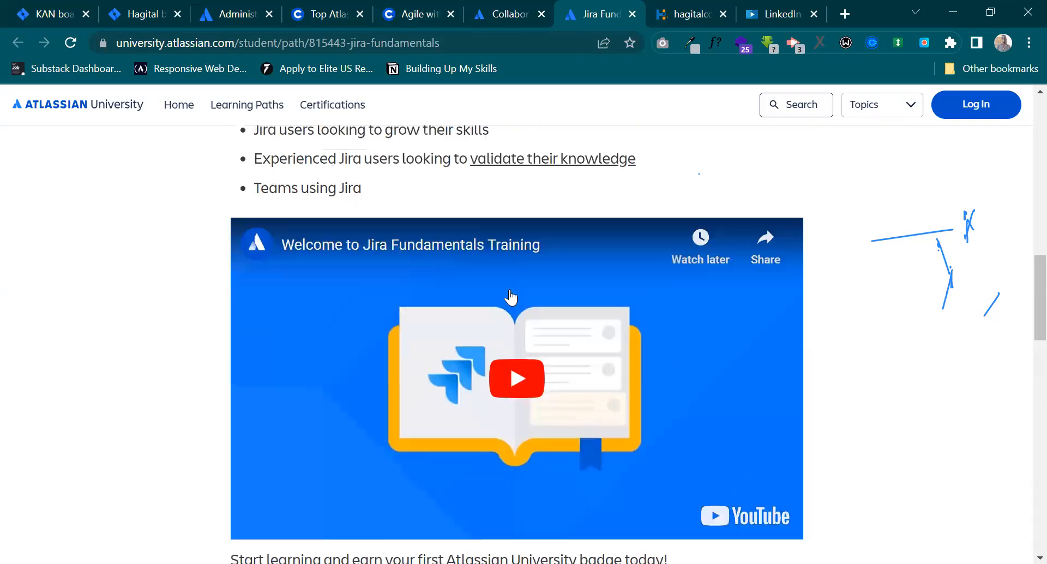
scroll(511, 298, up, 6)
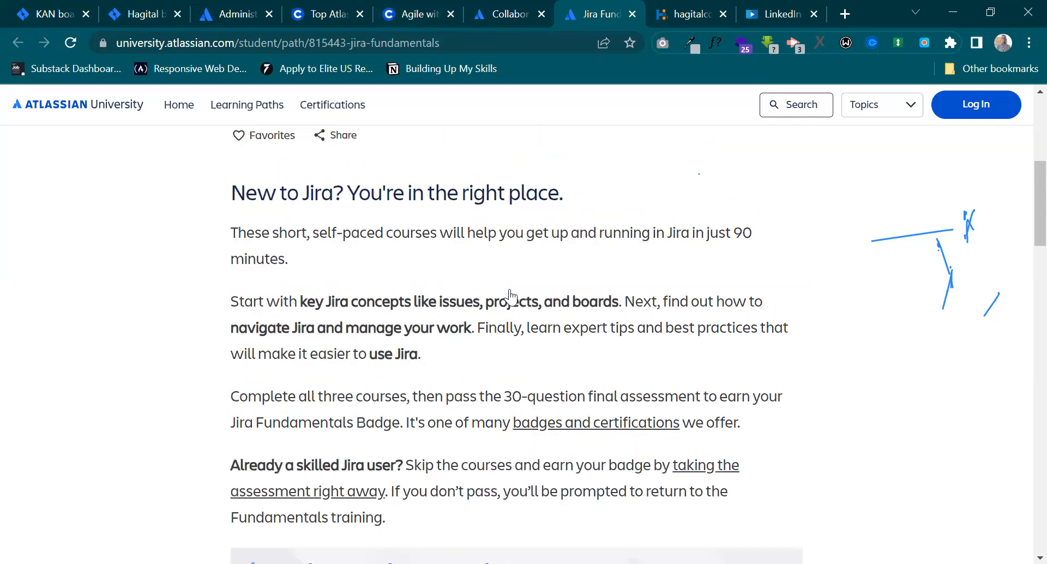
scroll(511, 299, down, 3)
scroll(510, 297, down, 3)
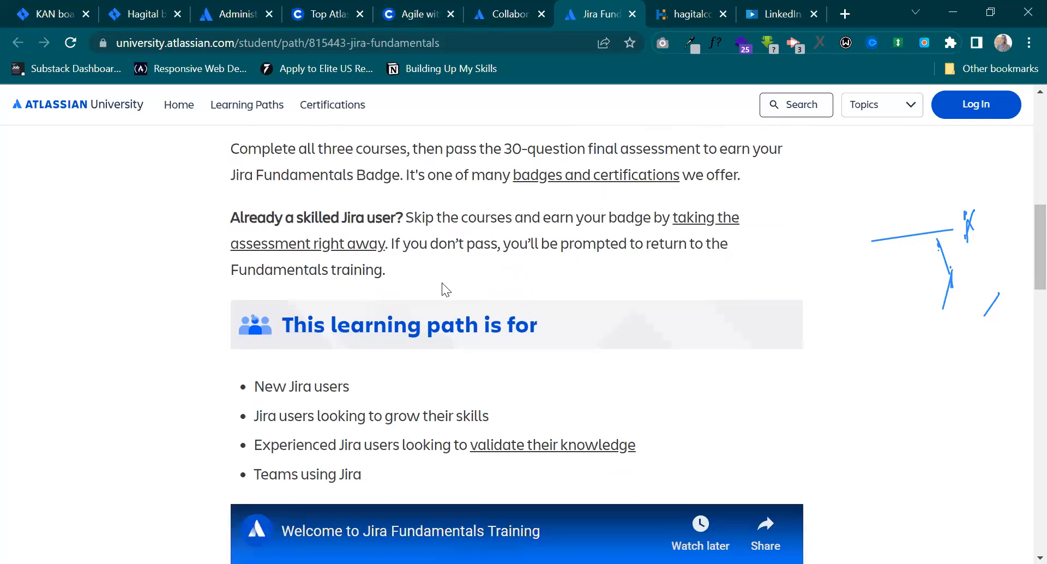
scroll(441, 283, down, 9)
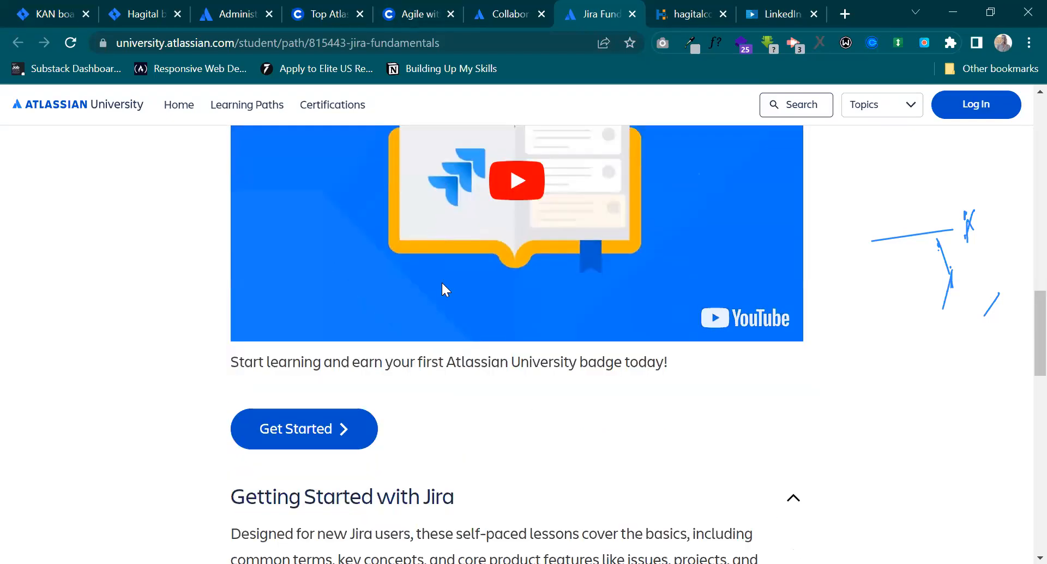
scroll(441, 282, down, 14)
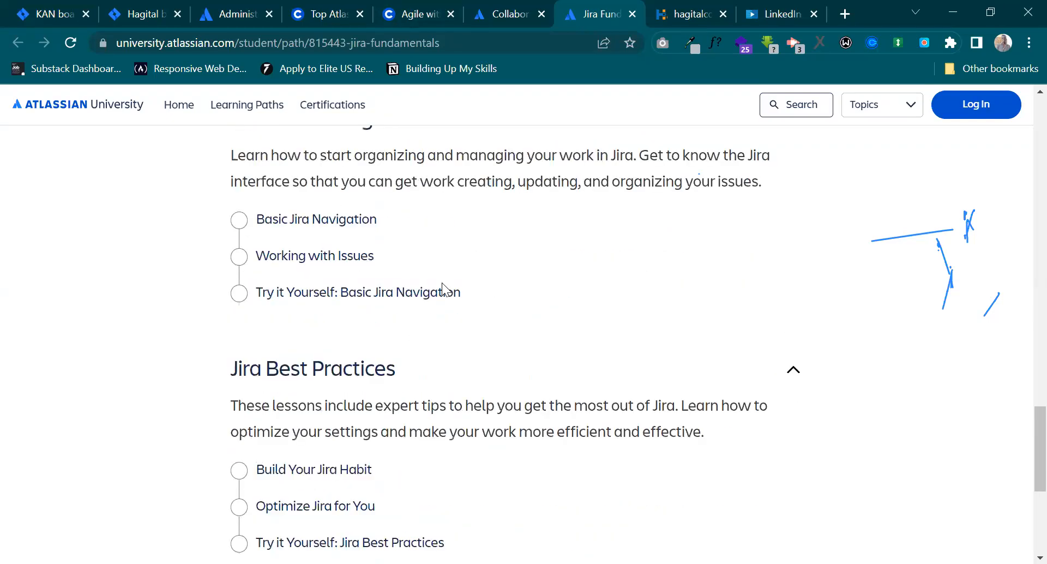
scroll(442, 282, down, 2)
scroll(442, 285, up, 1)
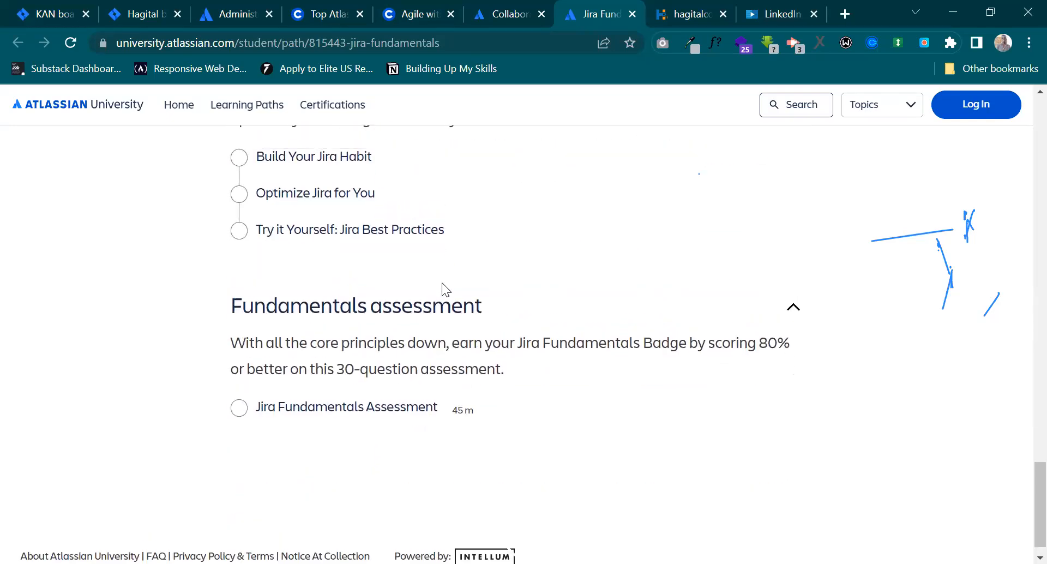
scroll(419, 396, up, 4)
scroll(438, 323, down, 2)
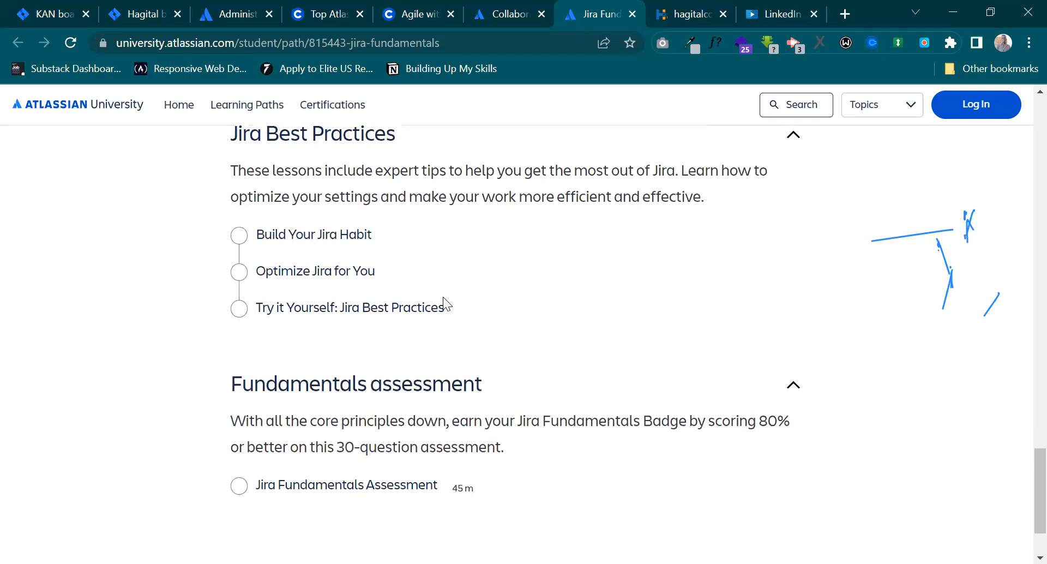
Examine Coursera's Agile with Atlassian Jira page, from the enrollment banner through the course description to the instructor details.
click(395, 8)
scroll(433, 260, up, 8)
scroll(433, 259, up, 5)
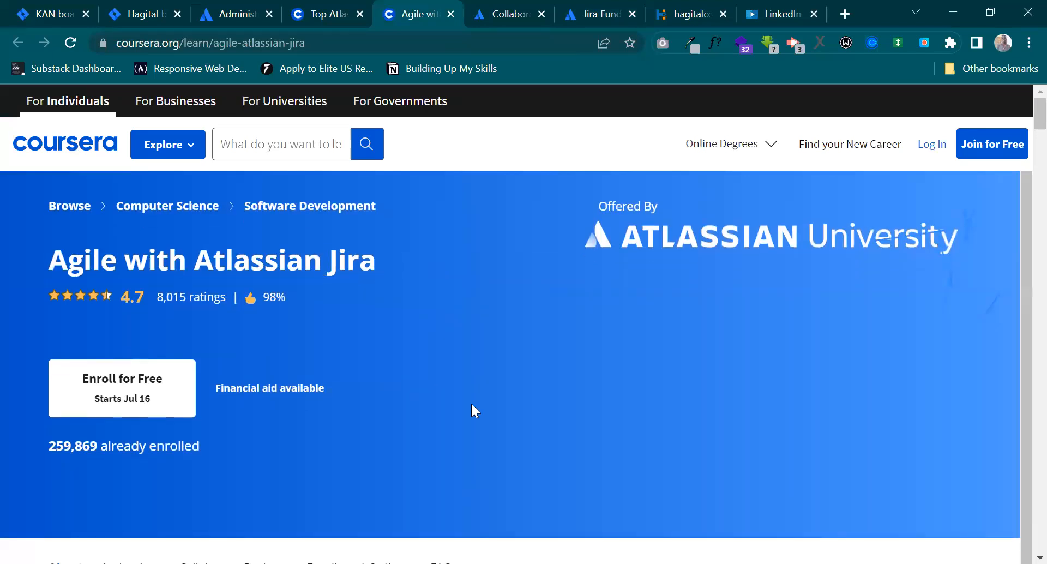
scroll(356, 483, down, 7)
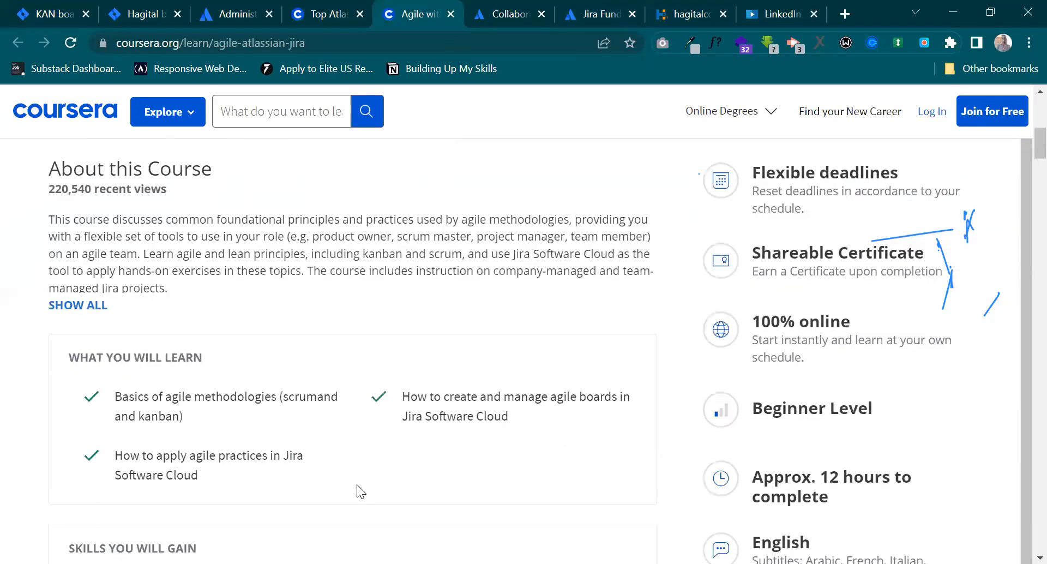
scroll(357, 484, down, 8)
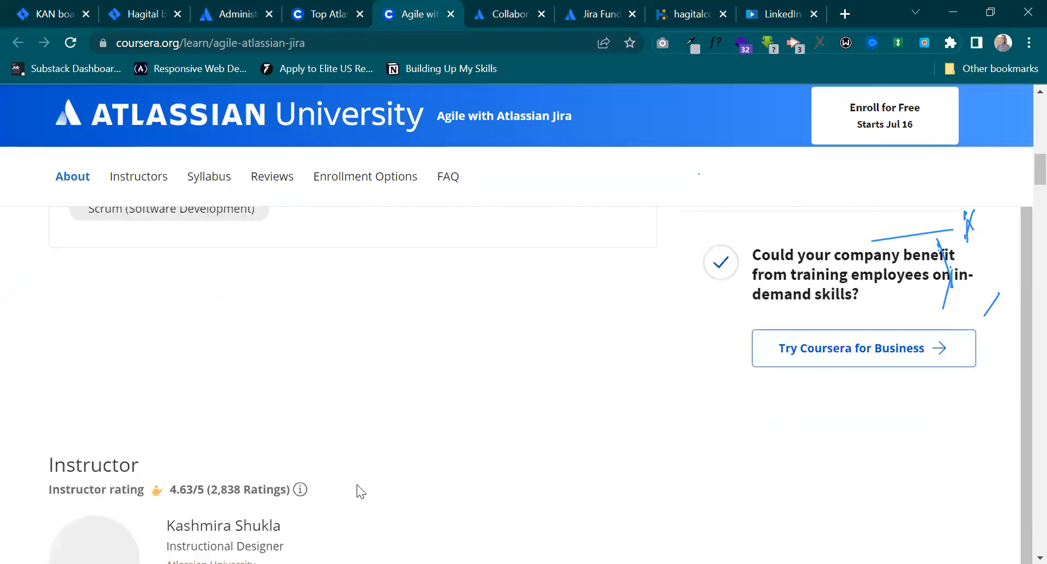
scroll(356, 485, up, 3)
scroll(356, 485, down, 5)
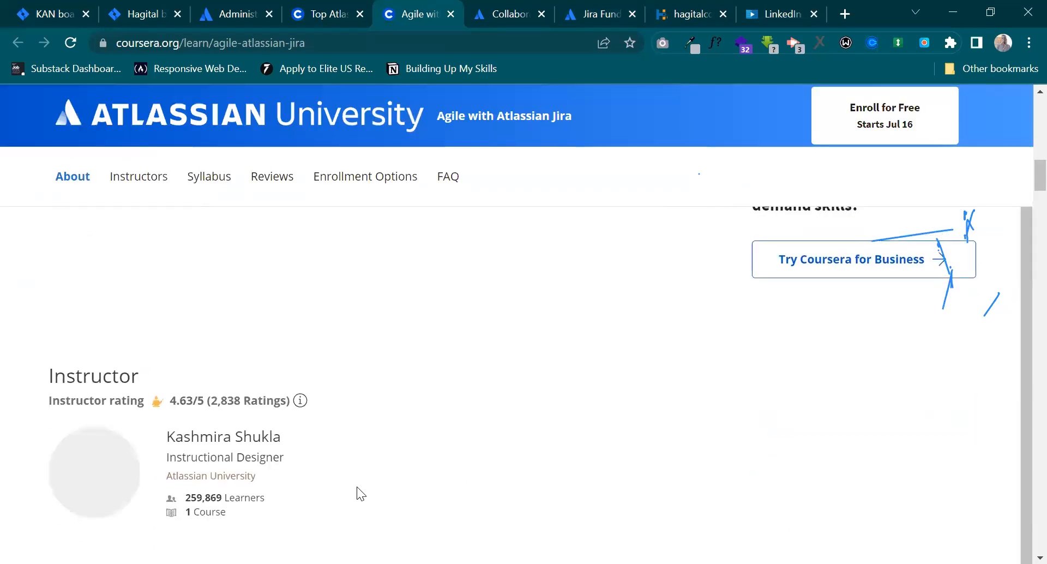
scroll(356, 463, down, 1)
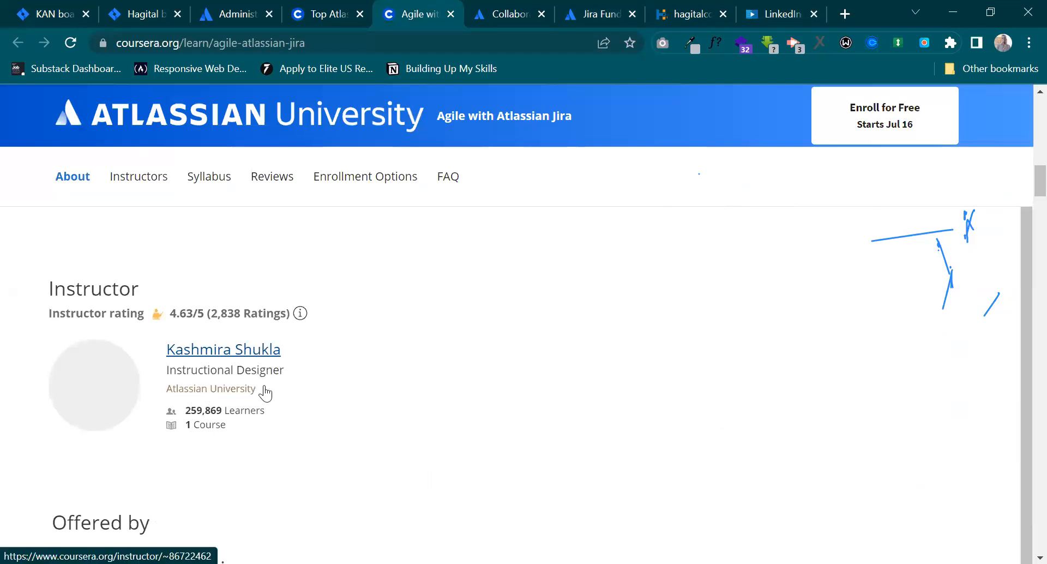
scroll(381, 385, up, 1)
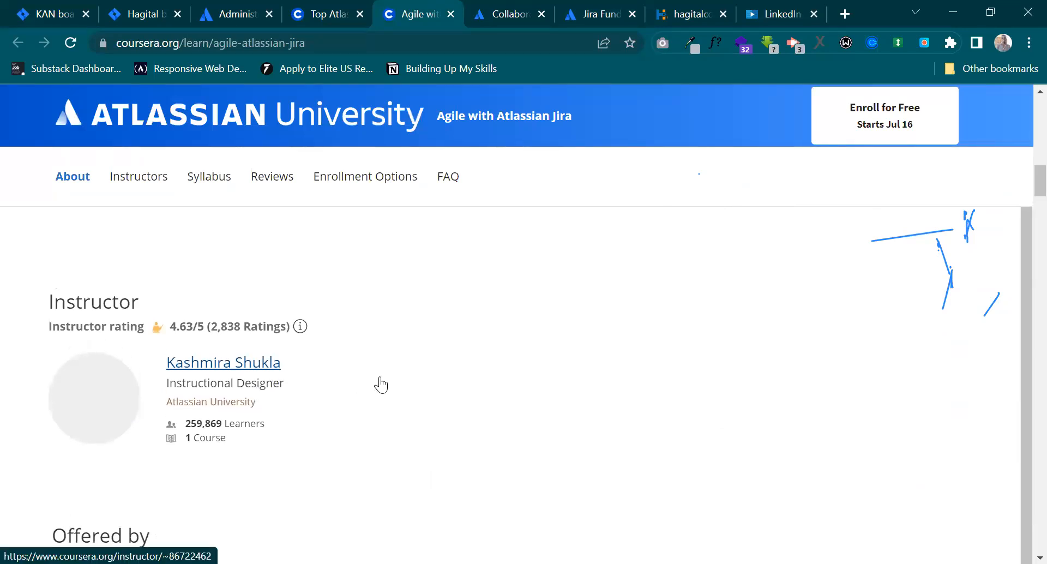
scroll(550, 251, up, 8)
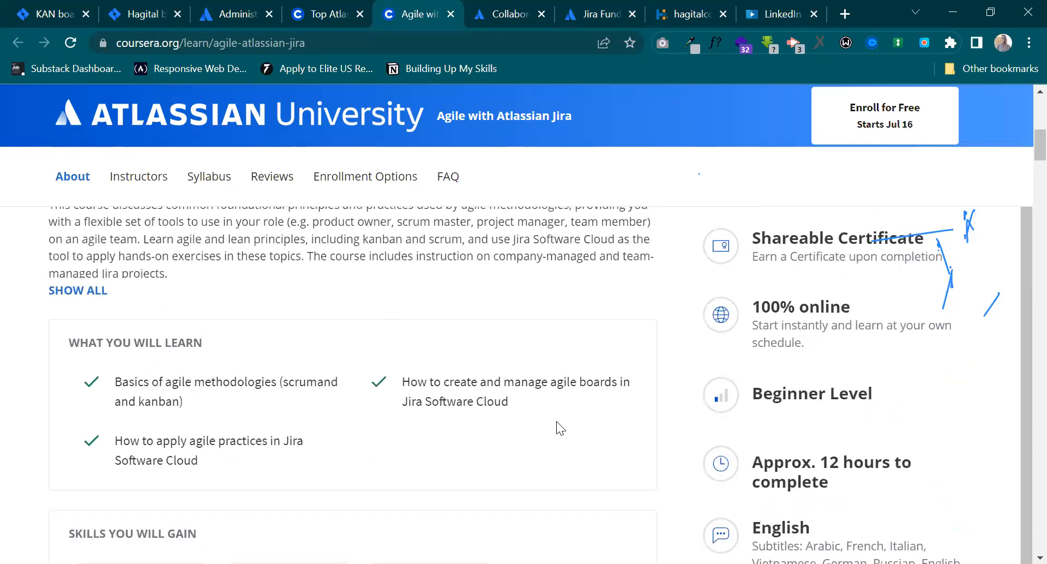
scroll(557, 423, up, 6)
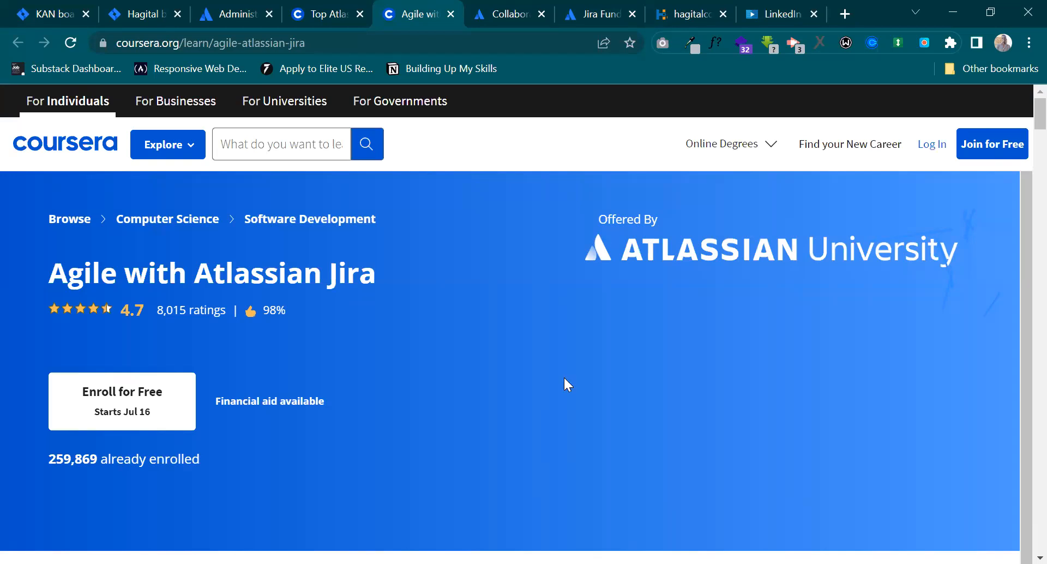
Return to the Jira Fundamentals learning path on Atlassian University and select the page's full web address.
click(509, 18)
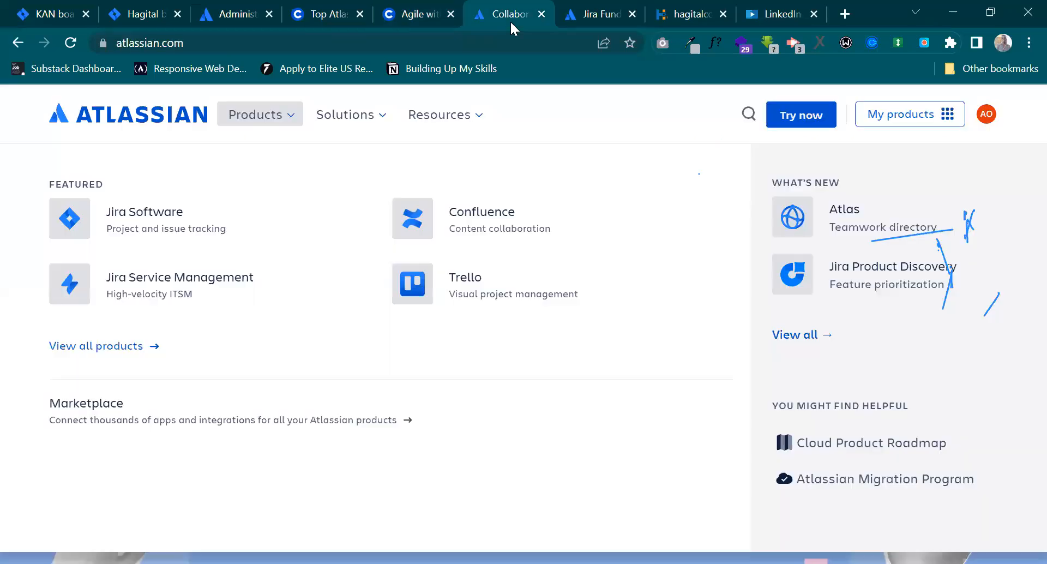
click(572, 20)
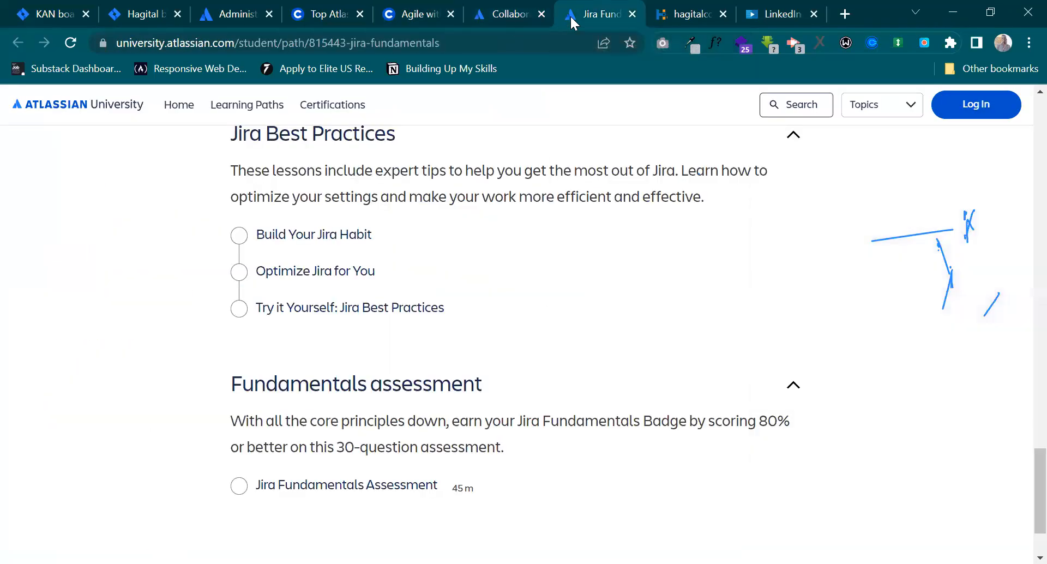
click(160, 43)
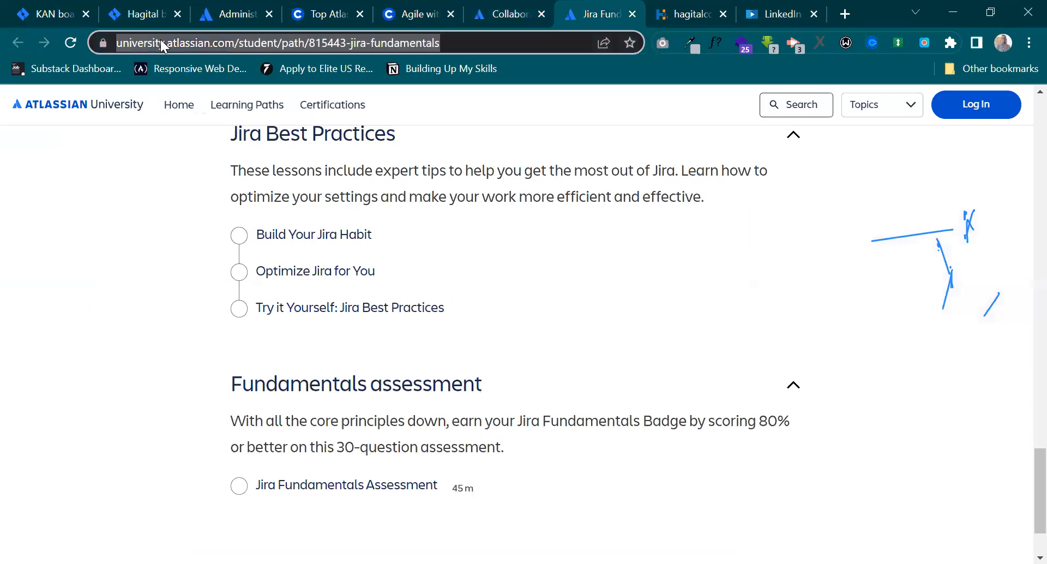
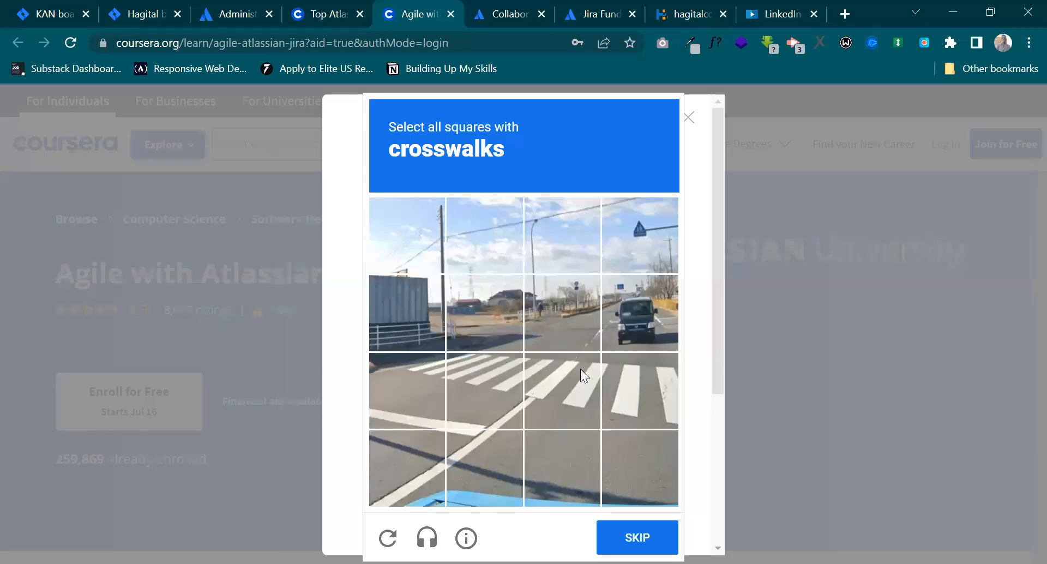
Complete the image verification by selecting the crosswalk squares and submitting them to finish signing in to Coursera.
click(438, 378)
click(499, 378)
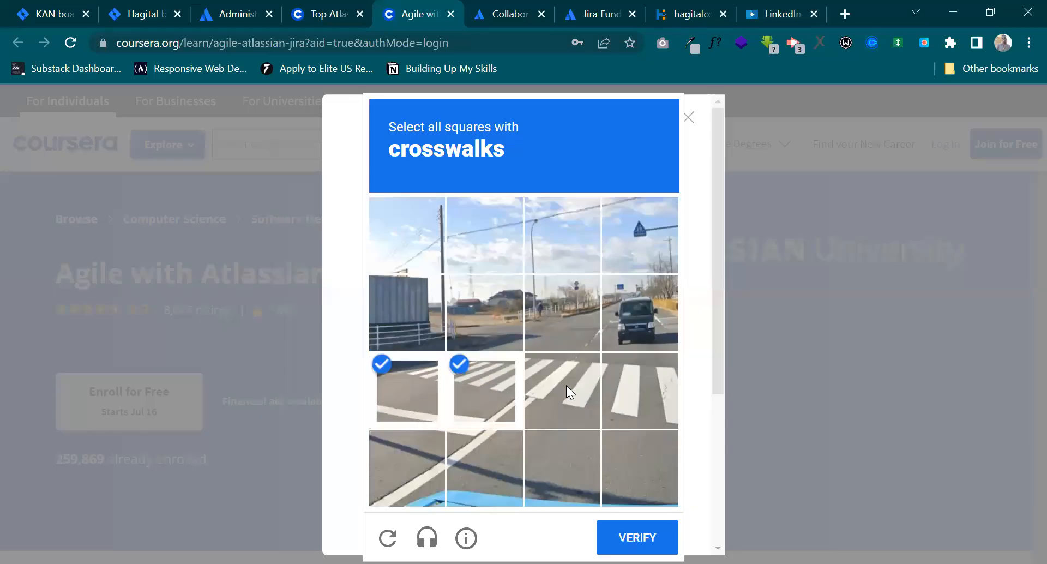
click(567, 385)
click(652, 402)
click(637, 537)
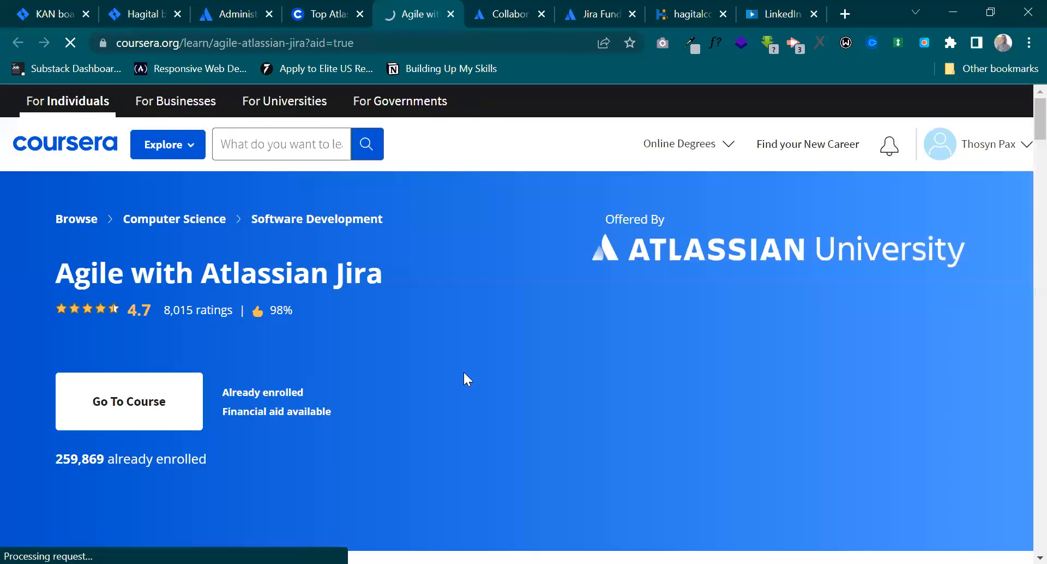
Open the financial aid application for Agile with Atlassian Jira and highlight the original price of the requested course.
scroll(463, 371, down, 10)
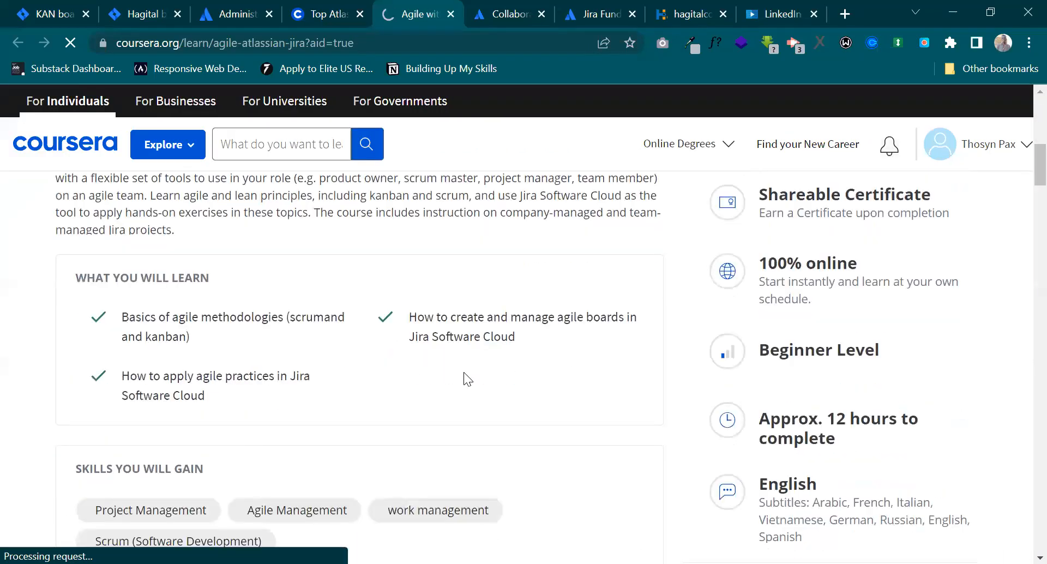
scroll(463, 372, up, 8)
click(302, 412)
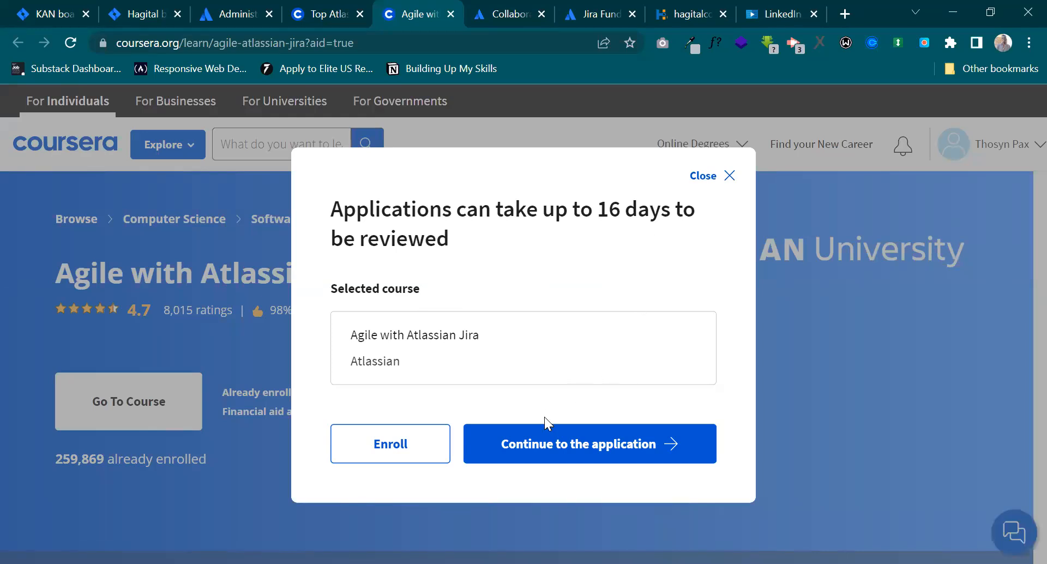
click(543, 445)
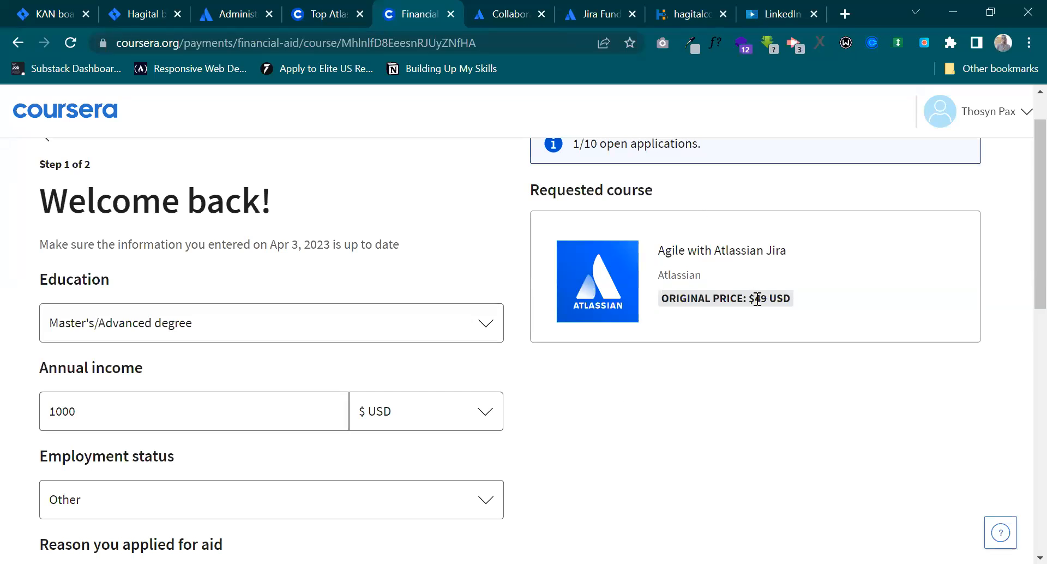
drag(755, 298, 770, 297)
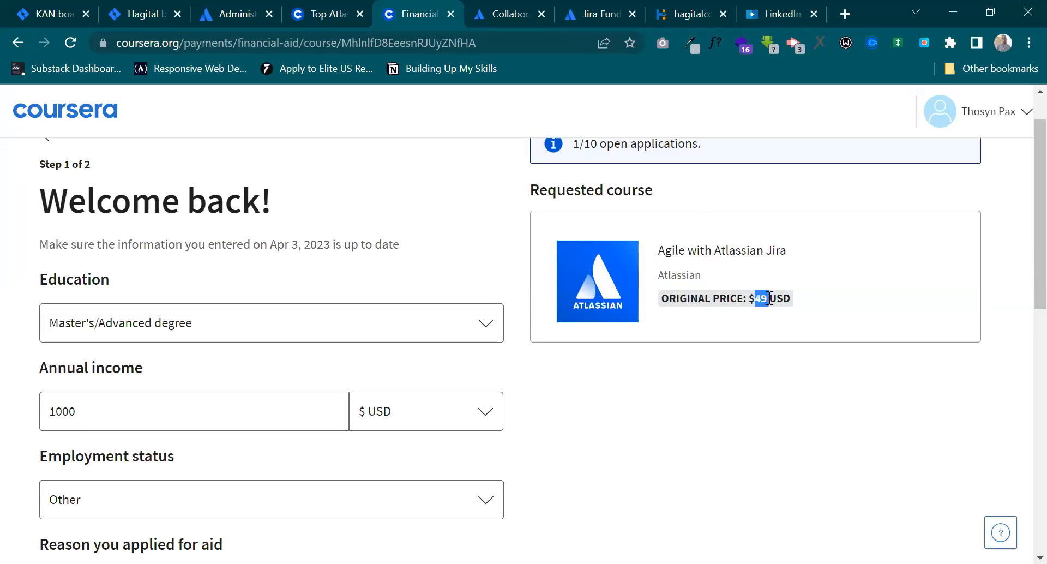
click(769, 297)
Try an annual income of 0 in the financial aid application and undo the change.
scroll(196, 378, down, 1)
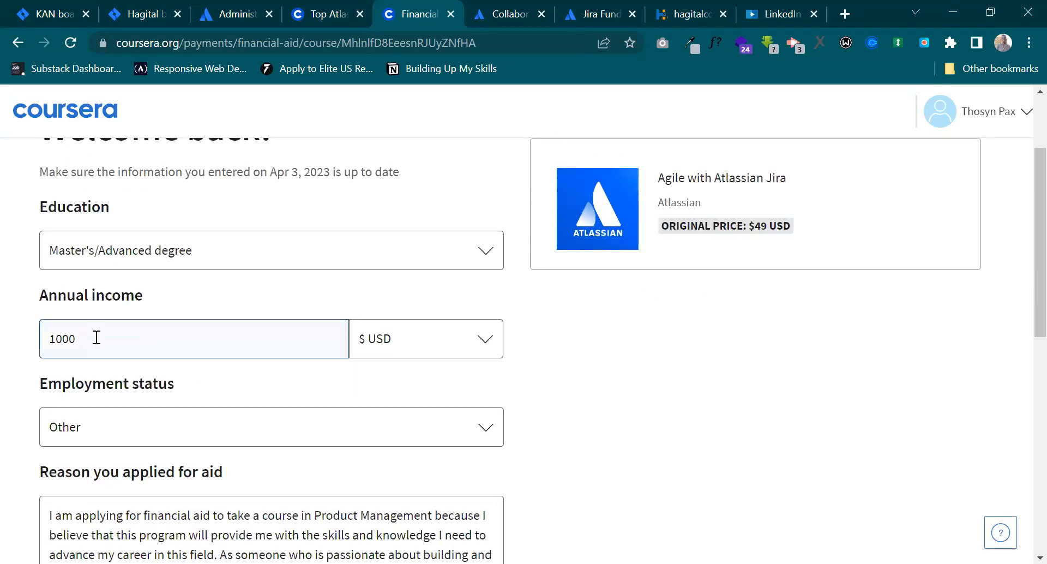
drag(96, 337, 33, 338)
text(0)
key(BackSpace)
text(1)
key(BackSpace)
text(0)
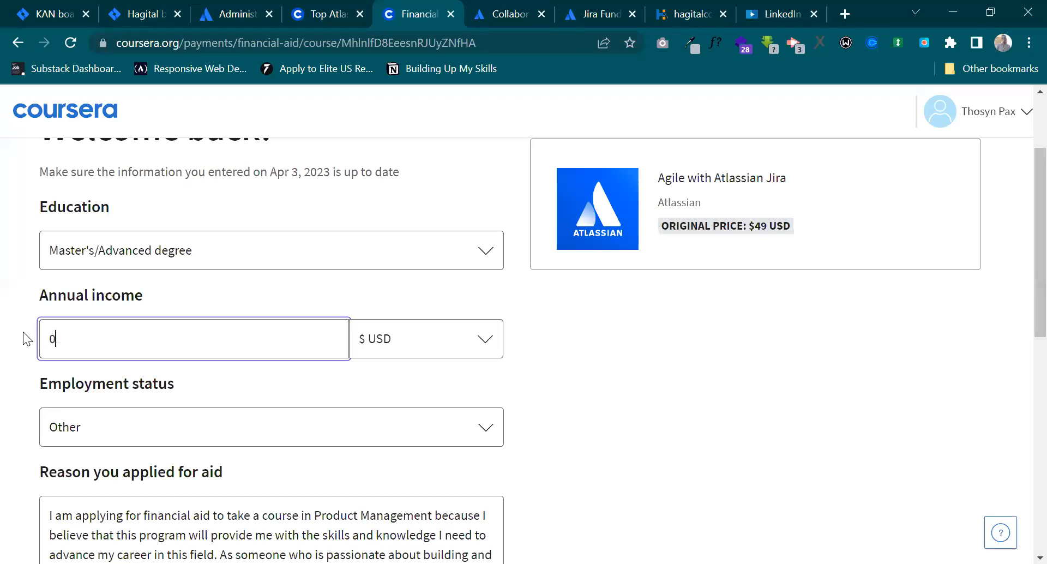
key(ctrl+z)
click(141, 338)
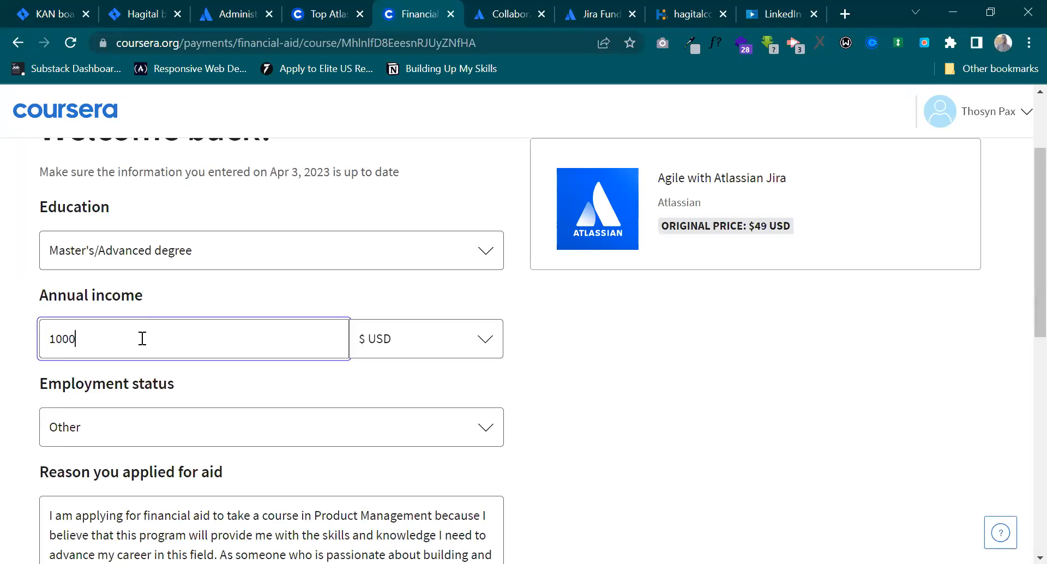
click(264, 398)
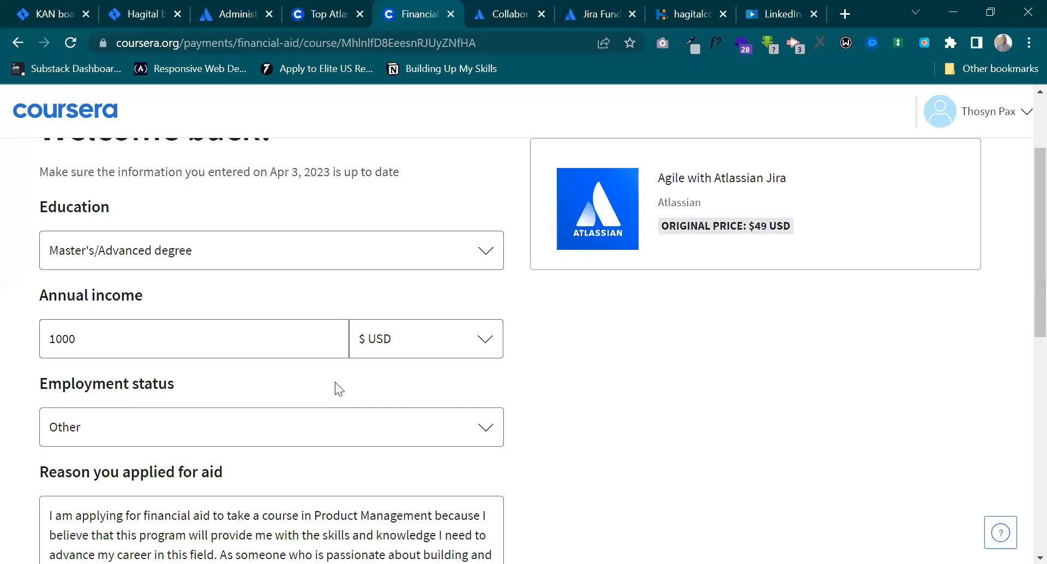
Look through the currencies offered for the annual income and close the list without choosing one.
click(386, 328)
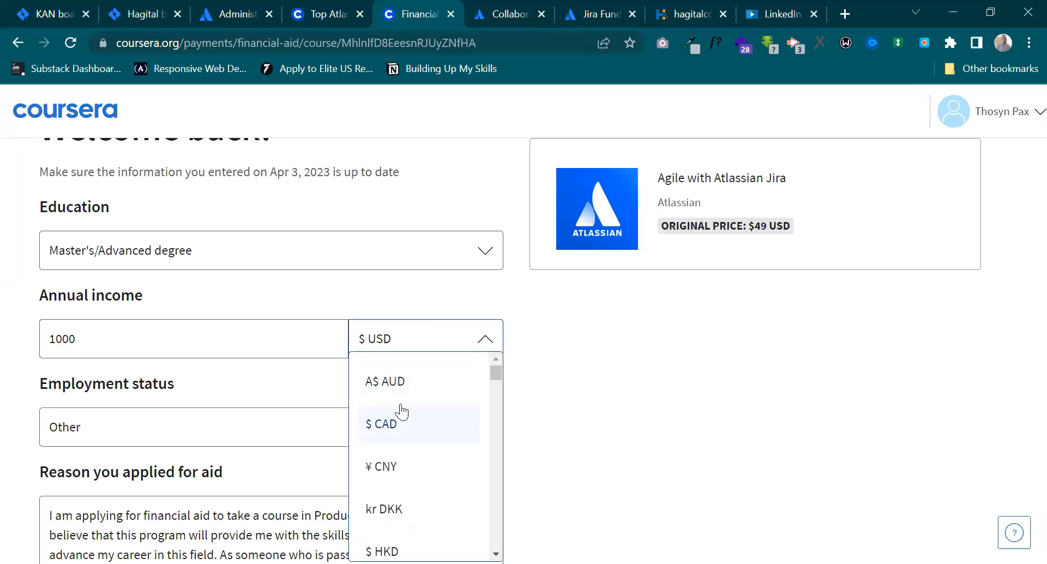
scroll(401, 413, down, 15)
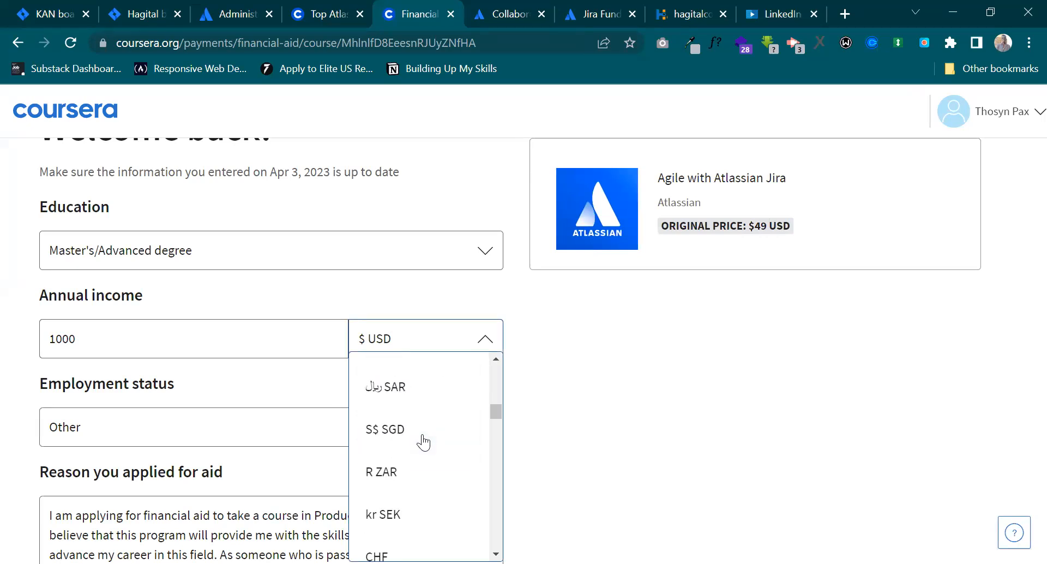
scroll(422, 440, down, 8)
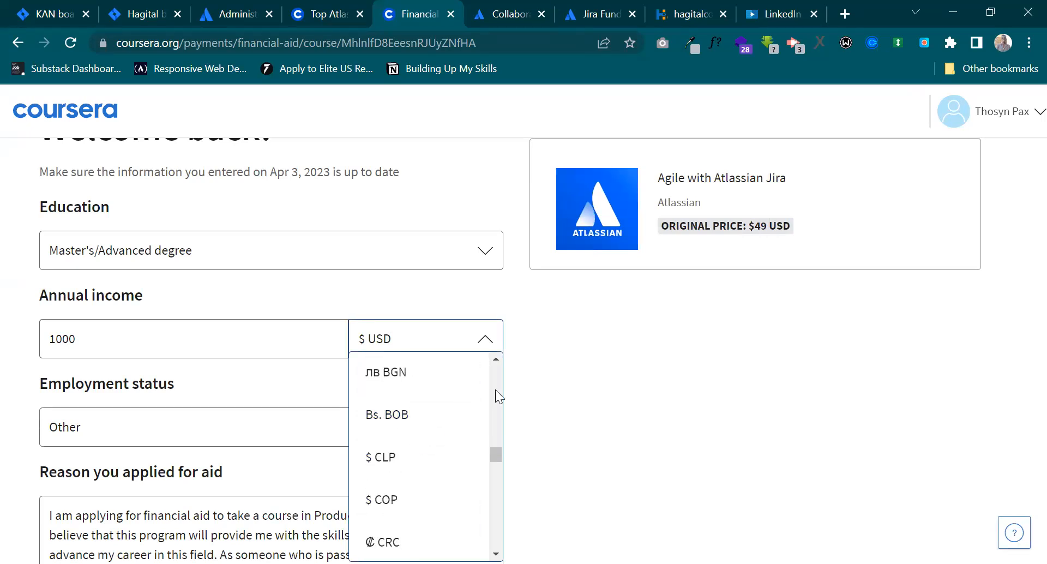
click(444, 294)
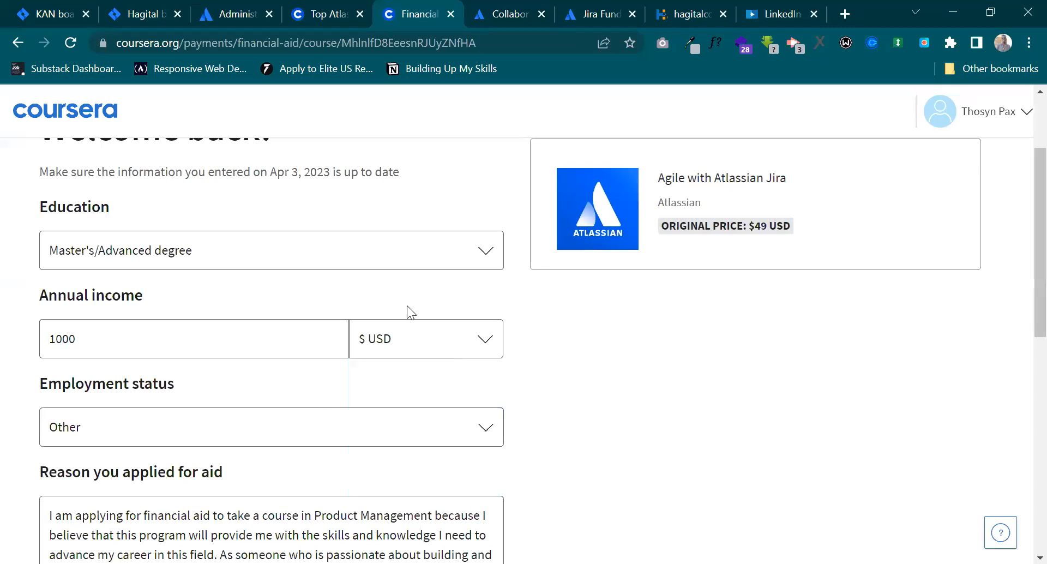
Review the stated reason for aid, confirm that all information is up to date, and continue to step 2 of the application.
scroll(406, 305, down, 3)
scroll(407, 305, down, 3)
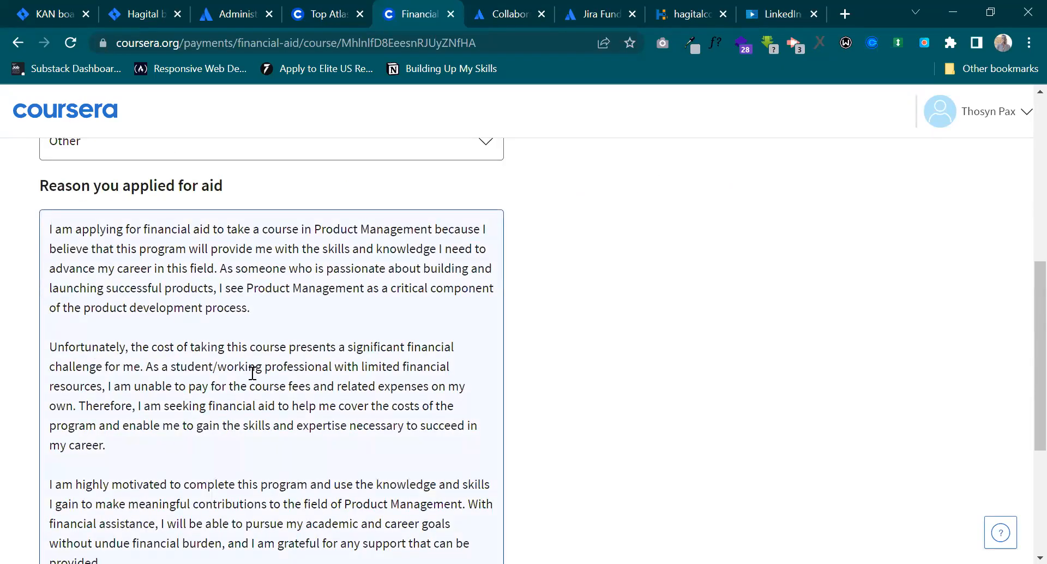
scroll(252, 367, down, 4)
scroll(315, 372, up, 6)
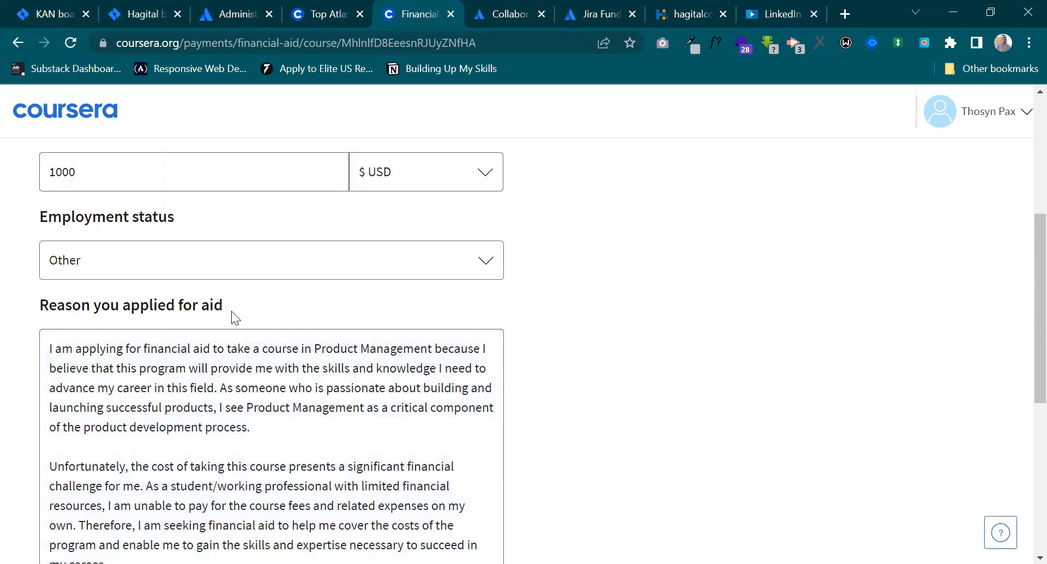
scroll(229, 314, down, 5)
click(48, 470)
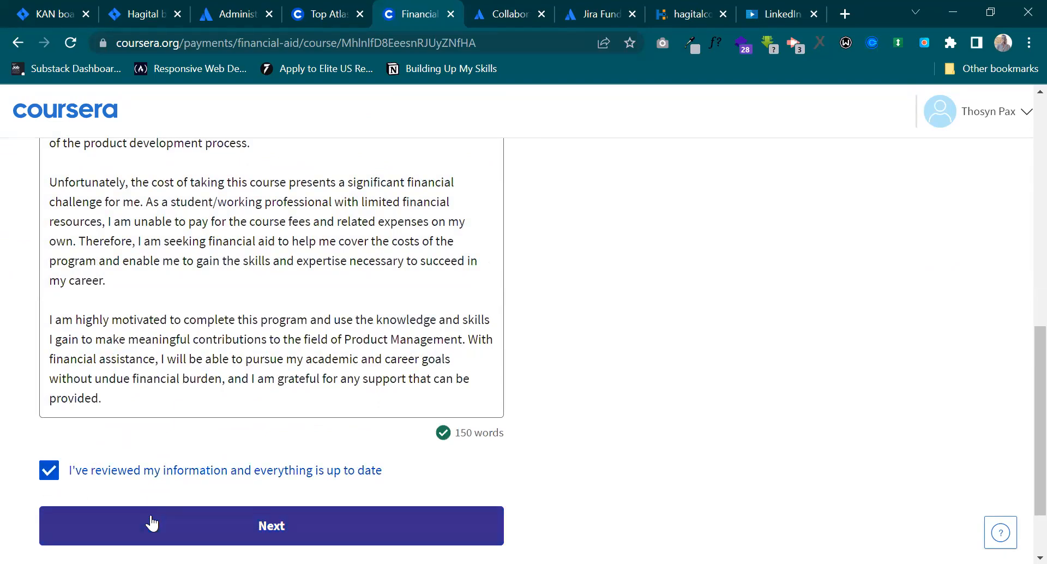
click(151, 523)
Set the amount payable for the selected course to 1 USD.
scroll(266, 416, down, 2)
scroll(261, 382, up, 3)
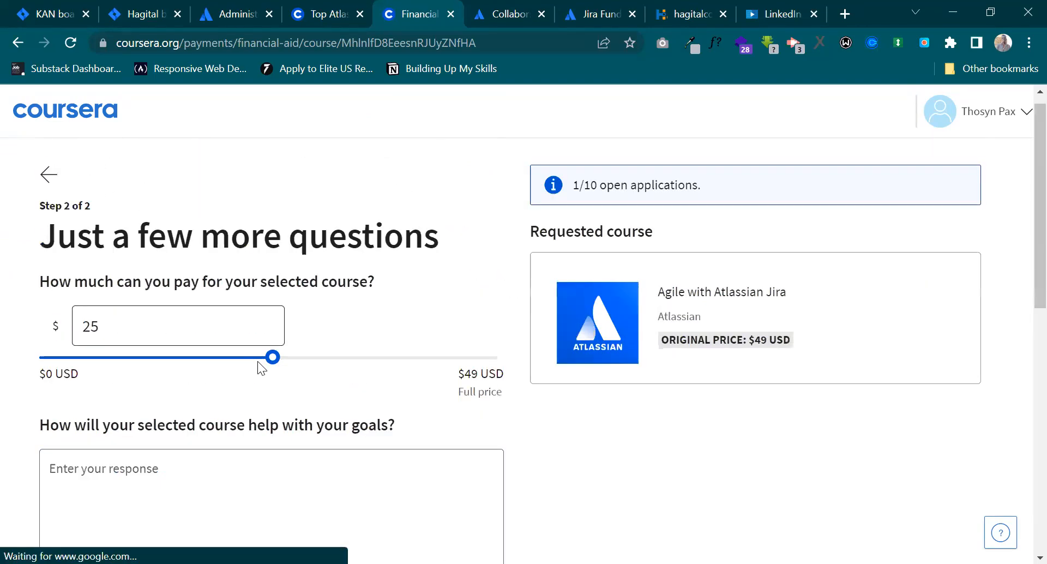
click(175, 327)
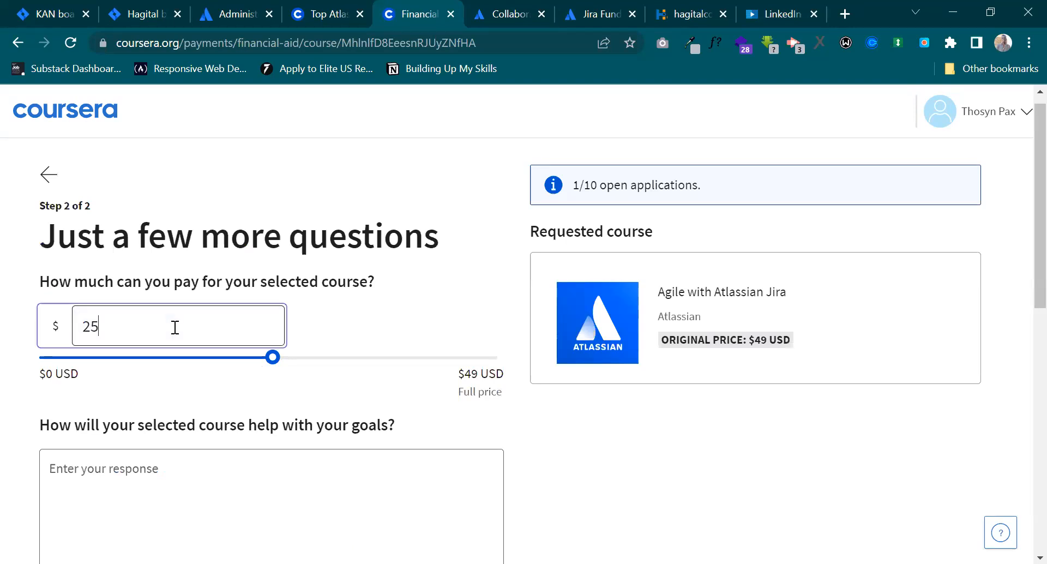
drag(134, 328, 18, 330)
drag(272, 358, 47, 353)
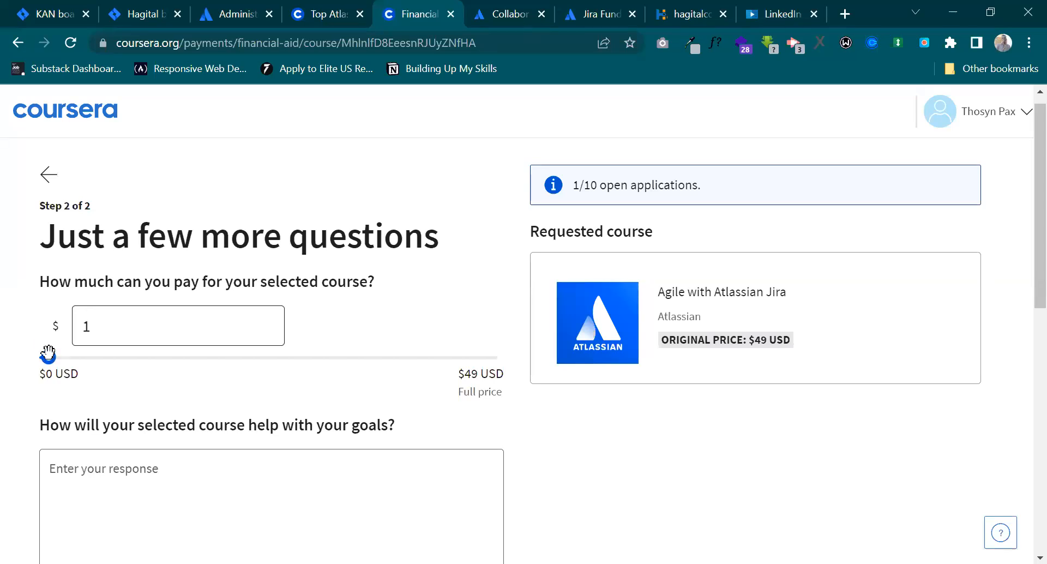
scroll(115, 357, down, 3)
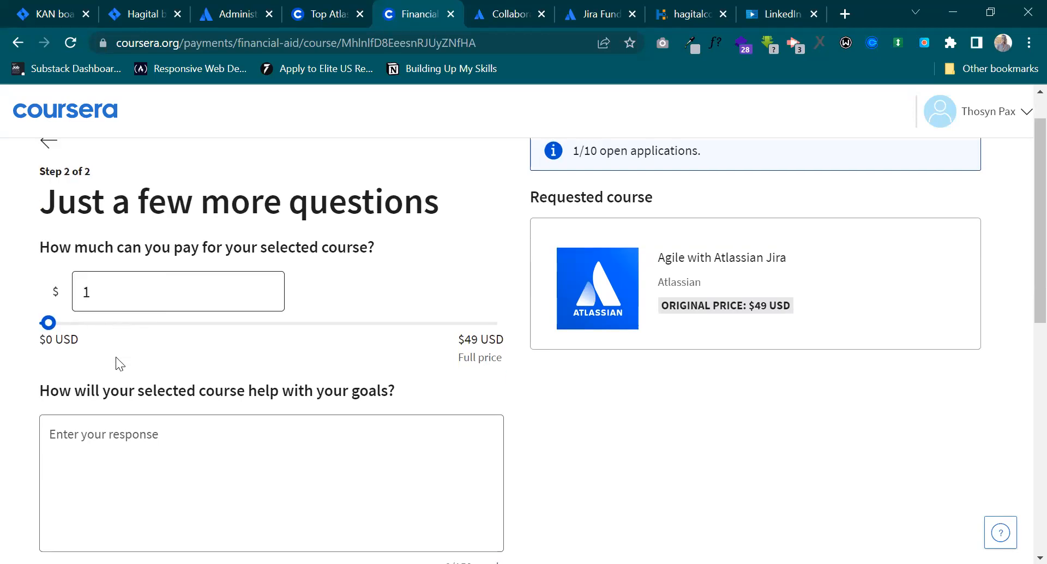
Highlight the question on how the course will help with your goals and look over the terms and conditions.
drag(38, 289, 51, 290)
drag(160, 293, 397, 289)
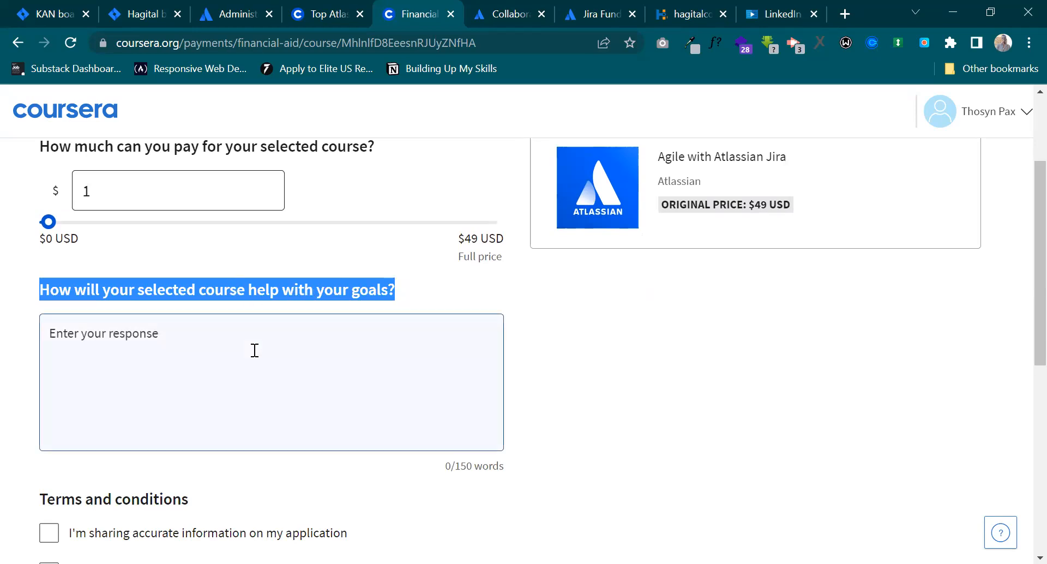
scroll(254, 350, down, 2)
scroll(254, 351, up, 5)
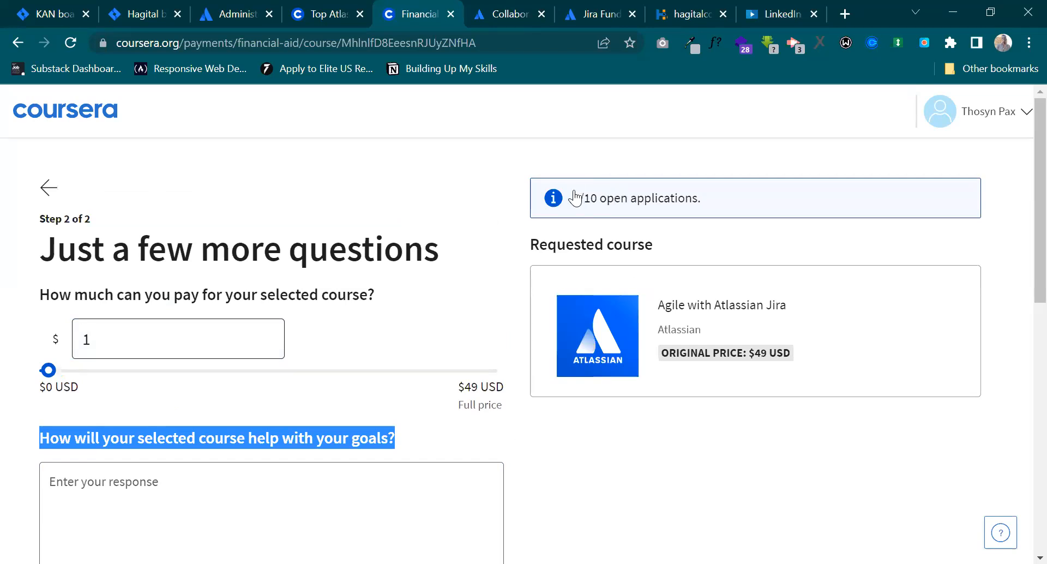
Highlight the open applications notice and view its explanation of the application limit, closing it each time.
drag(572, 198, 742, 203)
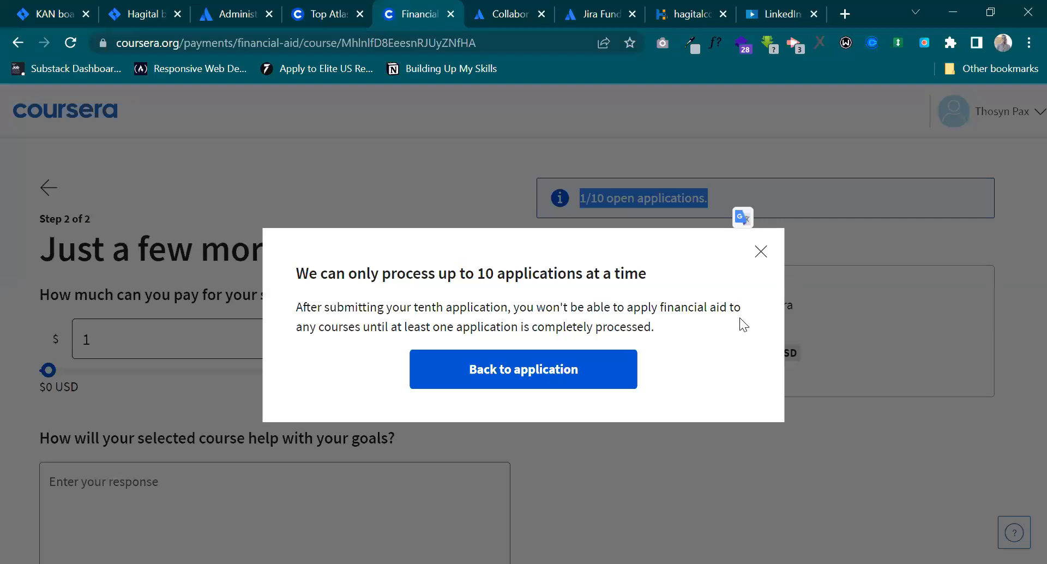
click(763, 248)
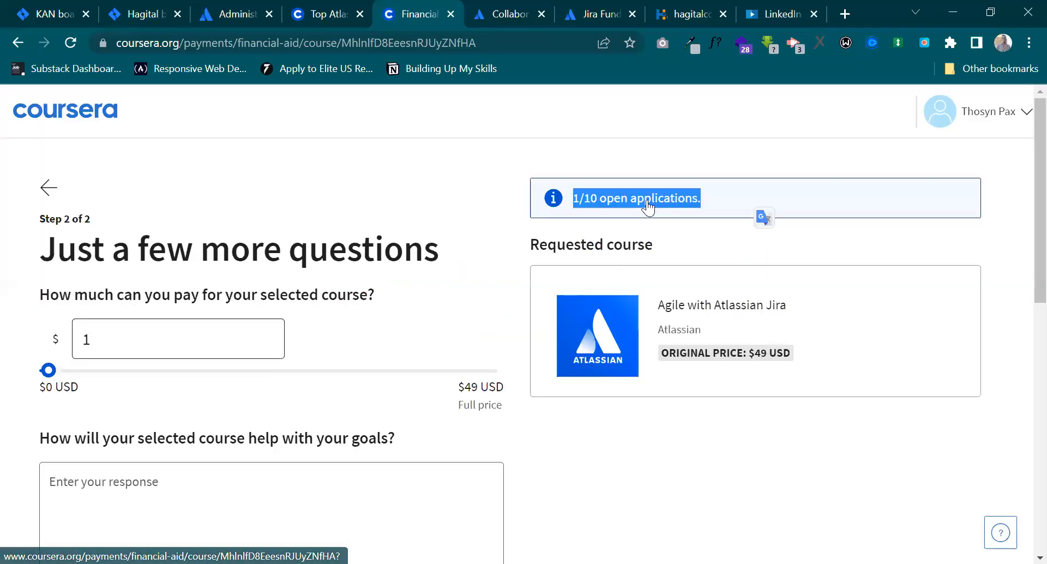
click(650, 205)
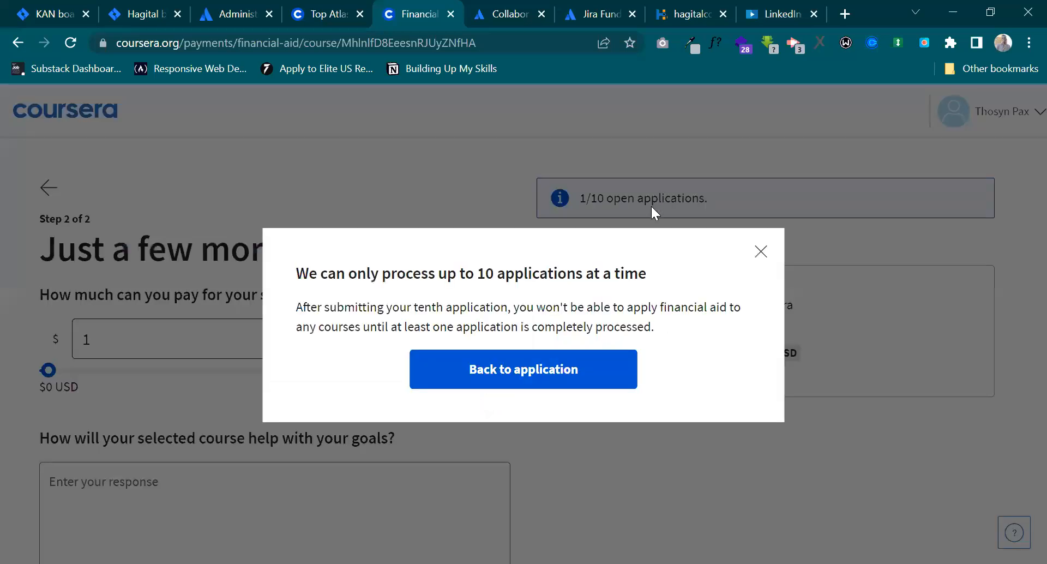
click(759, 252)
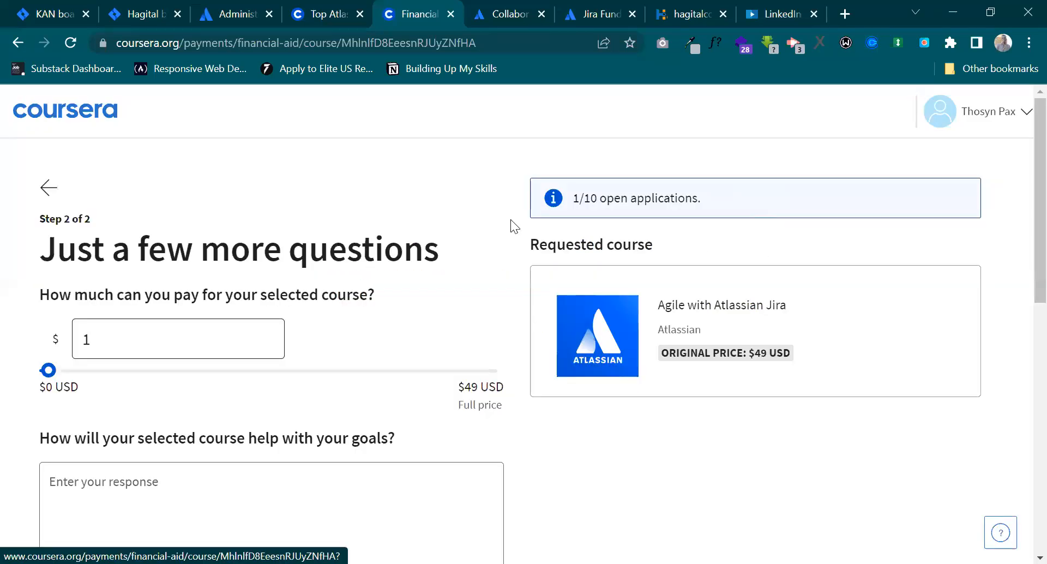
Leave the financial aid application and return to the Agile with Atlassian Jira course page.
click(48, 191)
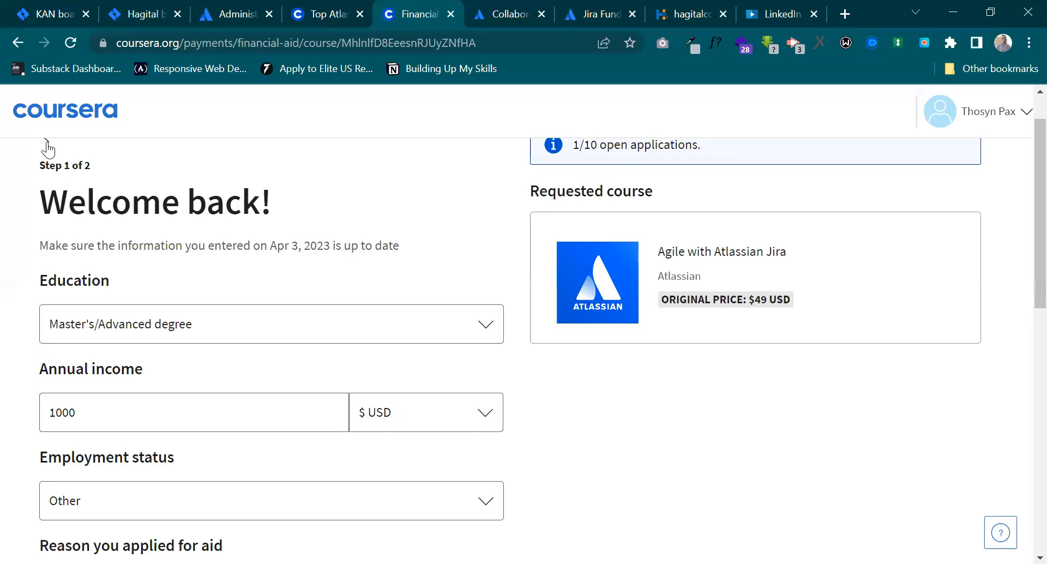
key(alt+Left)
click(603, 136)
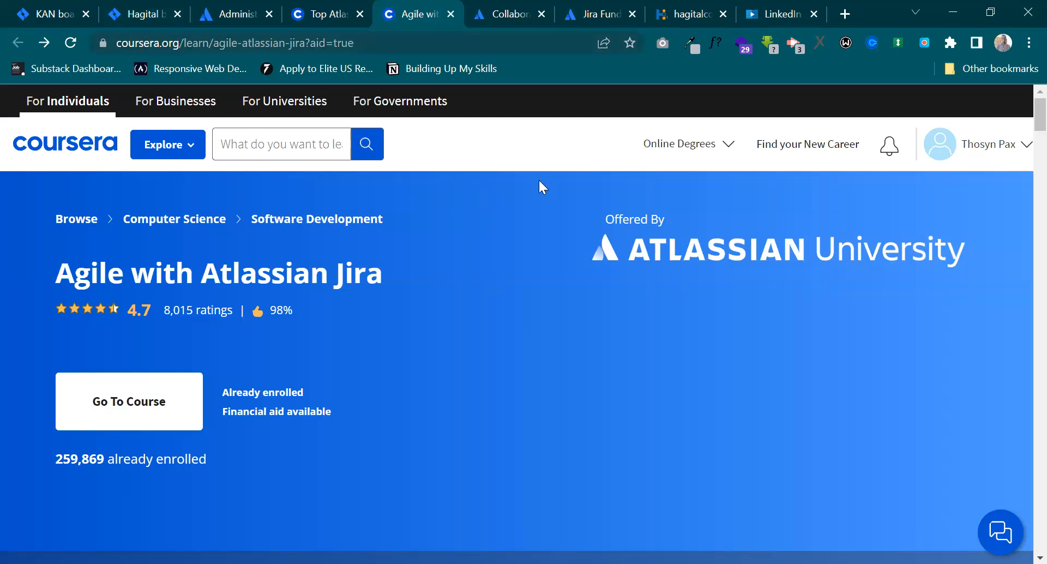
click(395, 39)
key(BackSpace)
key(BackSpace)
key(BackSpace)
key(BackSpace)
key(BackSpace)
key(BackSpace)
key(BackSpace)
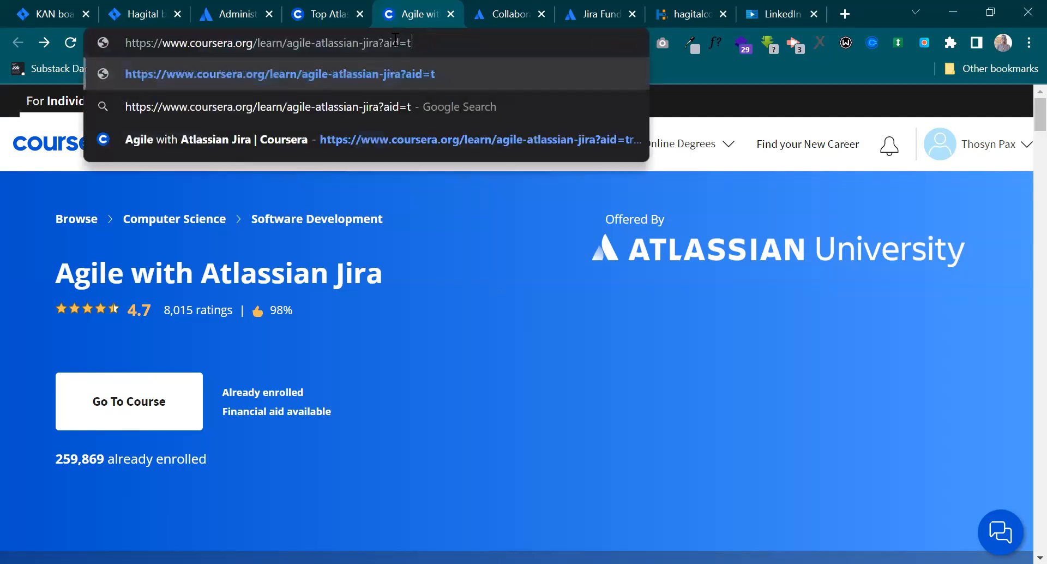
key(BackSpace)
key(BackSpace)
key(ctrl+a)
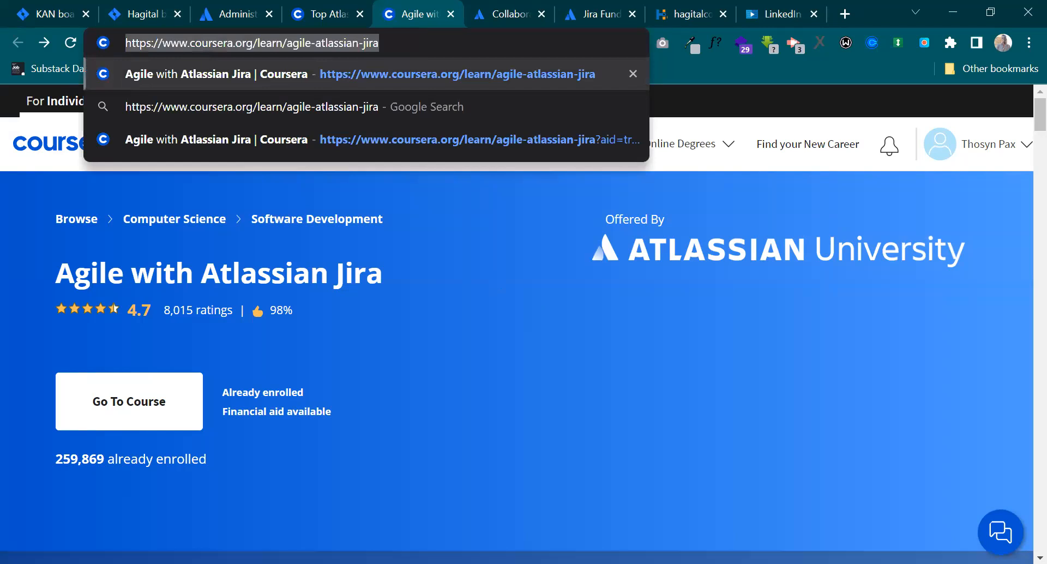
key(alt+Tab)
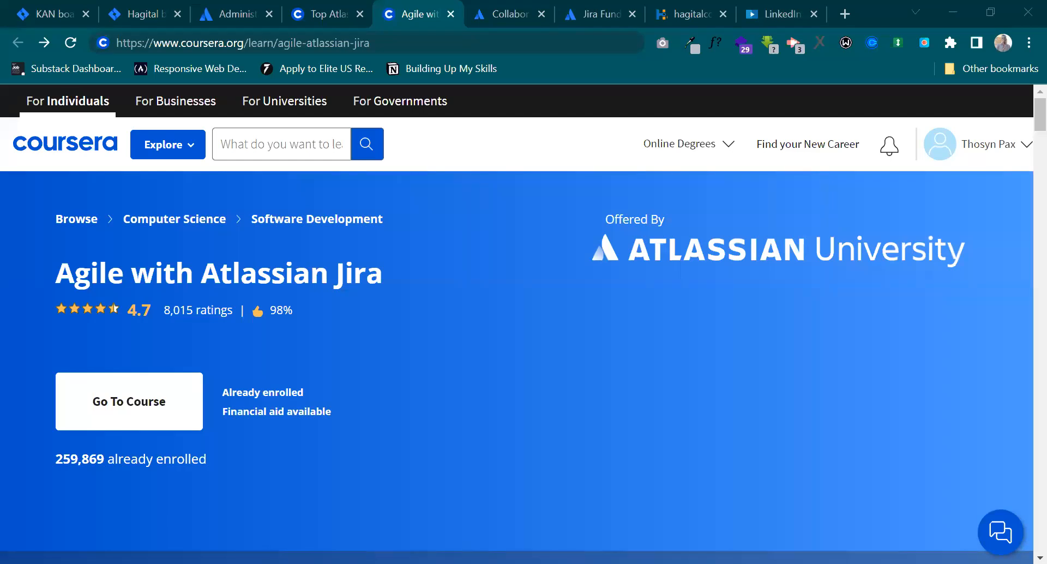
Go to the Jira Fundamentals path on Atlassian University and start its learning content.
click(589, 8)
scroll(580, 414, up, 10)
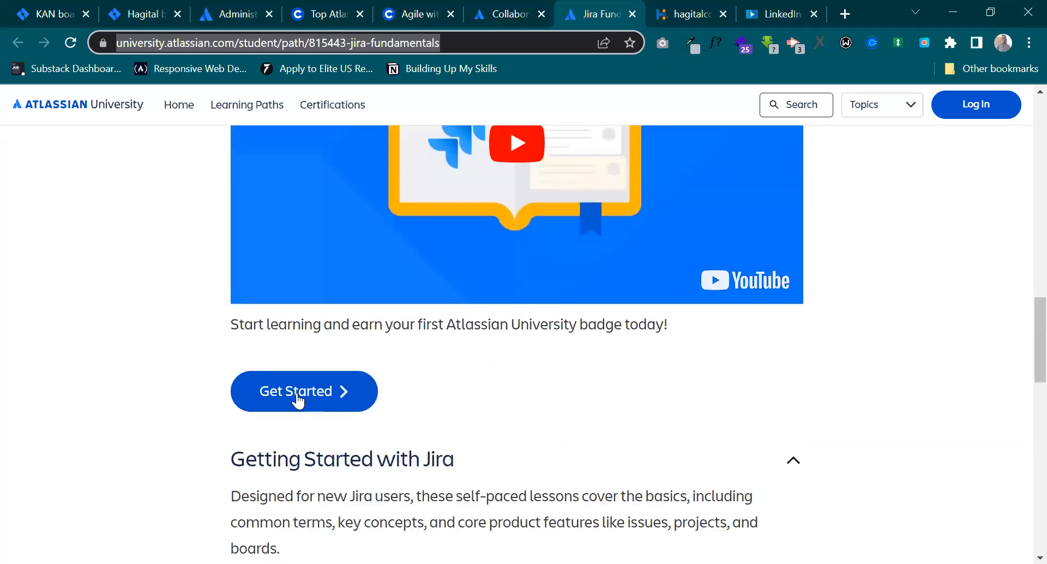
click(296, 396)
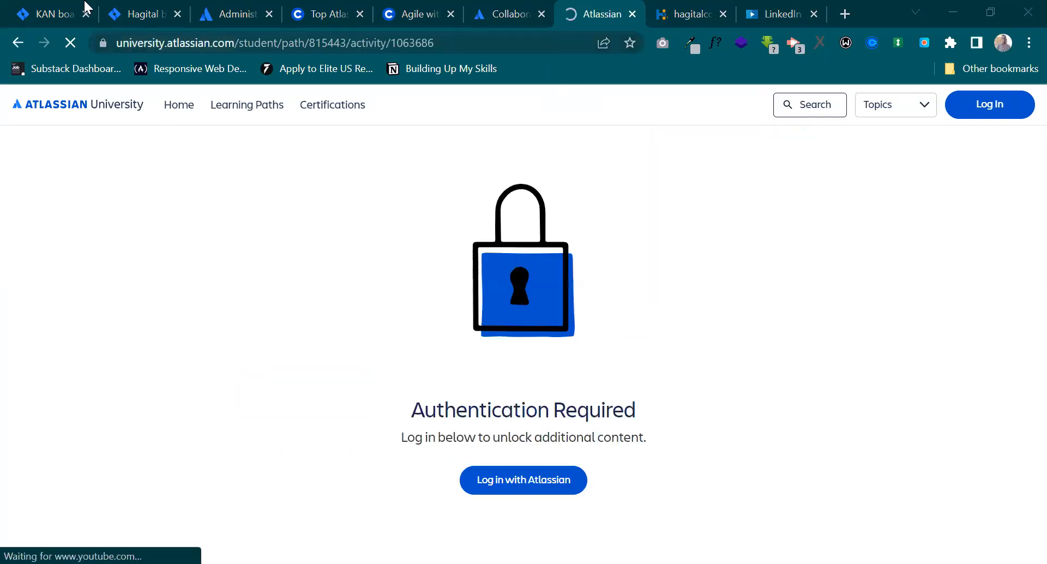
Return to the Hagital board in Jira and start creating a new project.
click(143, 8)
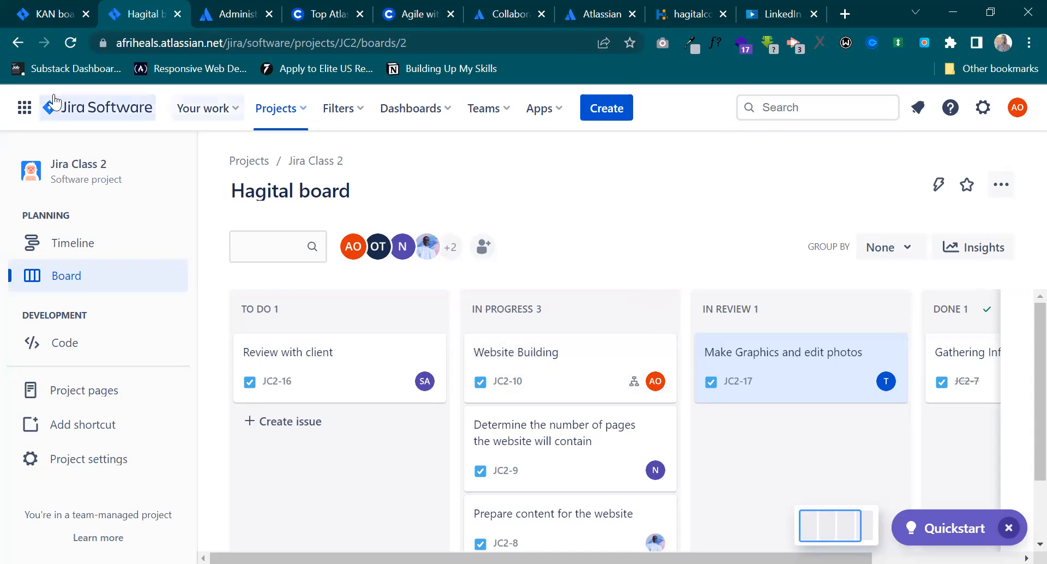
click(26, 108)
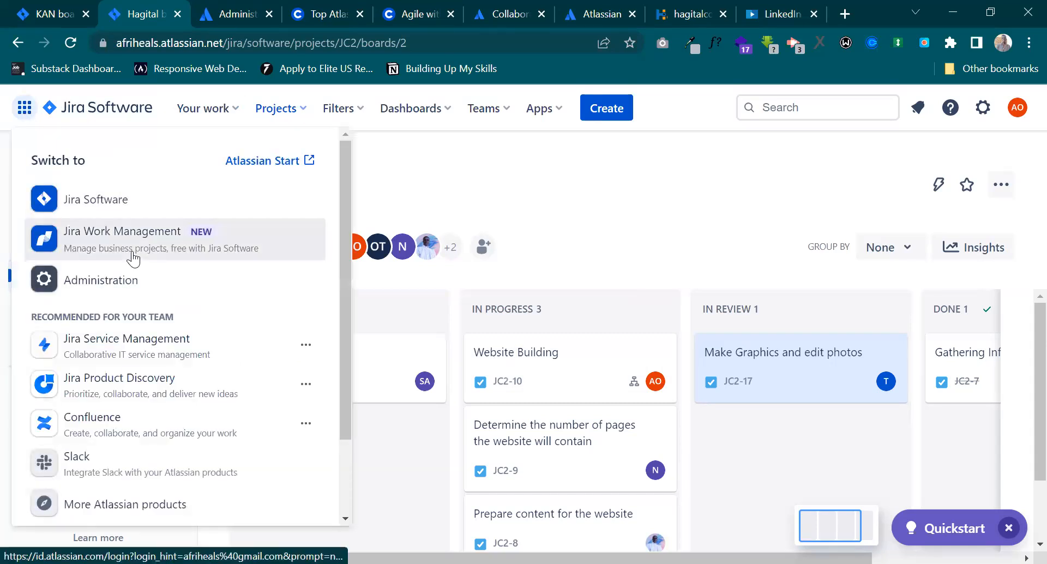
click(461, 210)
click(301, 117)
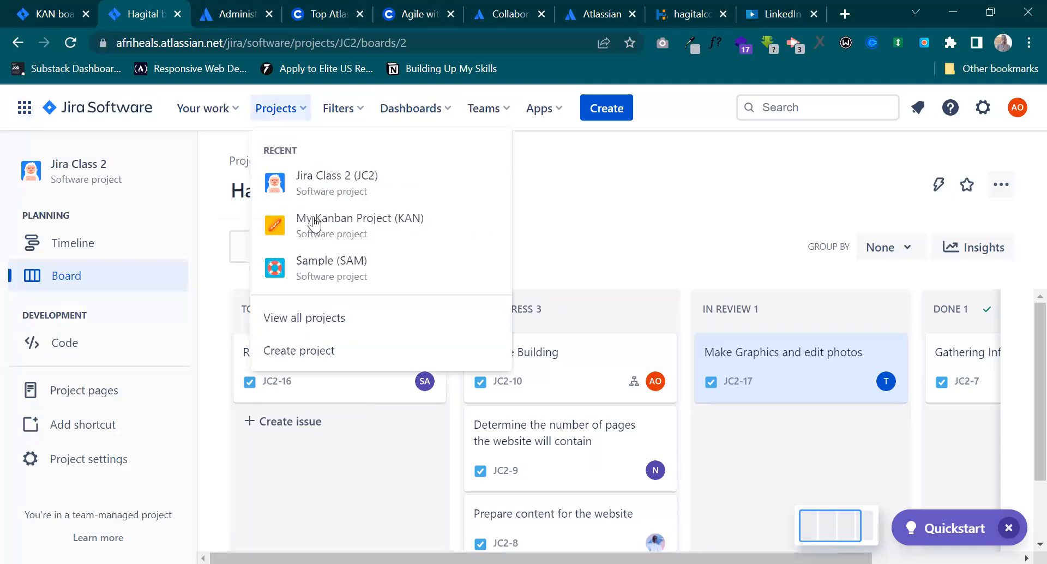
click(310, 350)
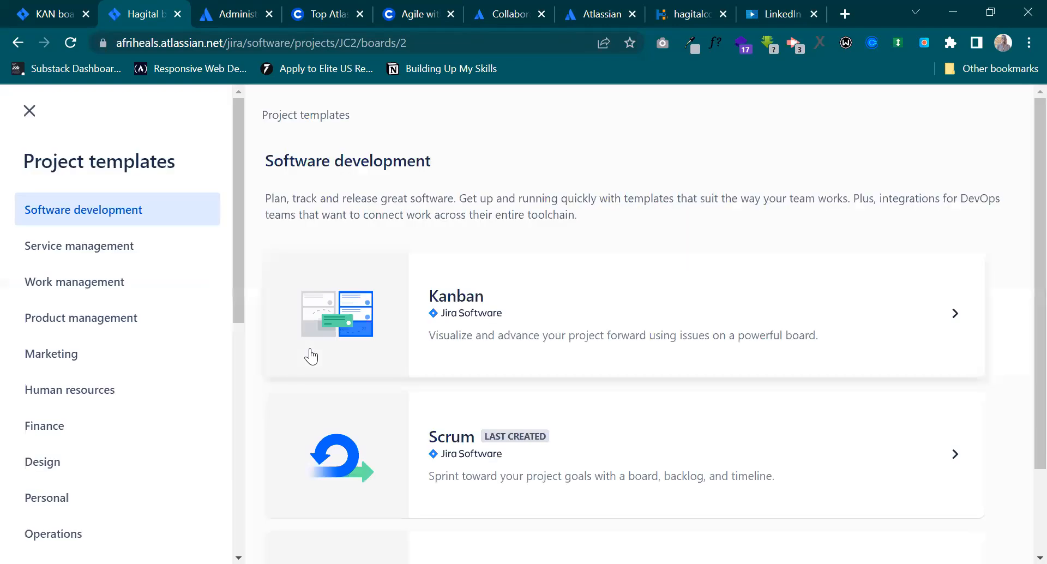
Choose the Scrum software development template for the new project and make it team-managed.
click(622, 500)
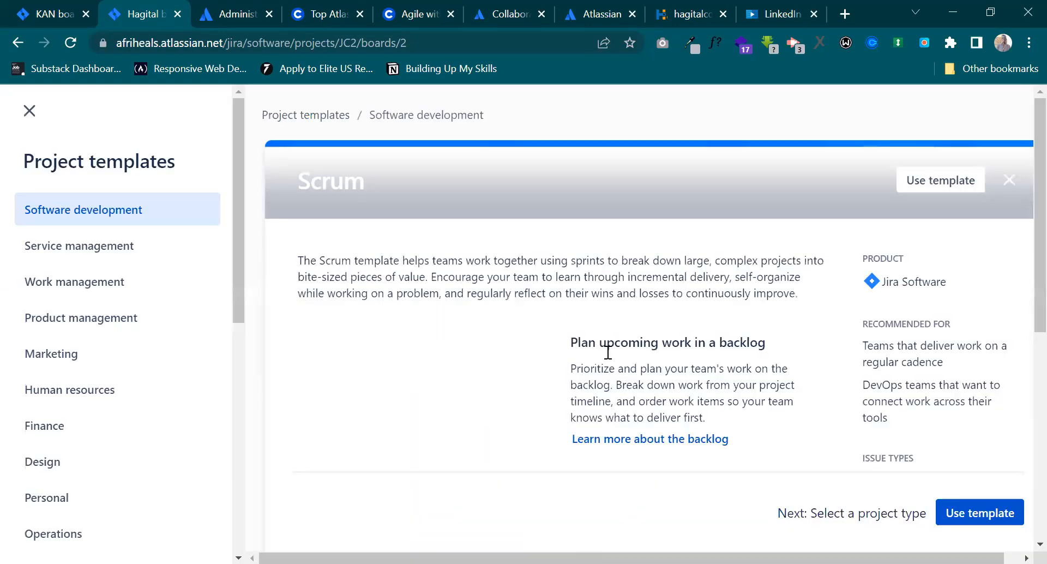
click(970, 513)
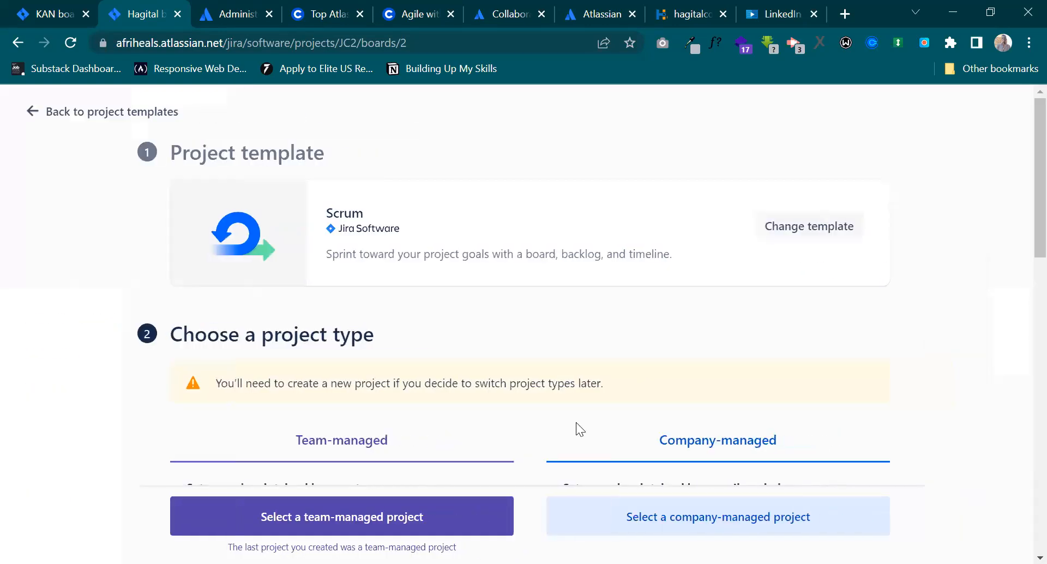
scroll(368, 398, down, 8)
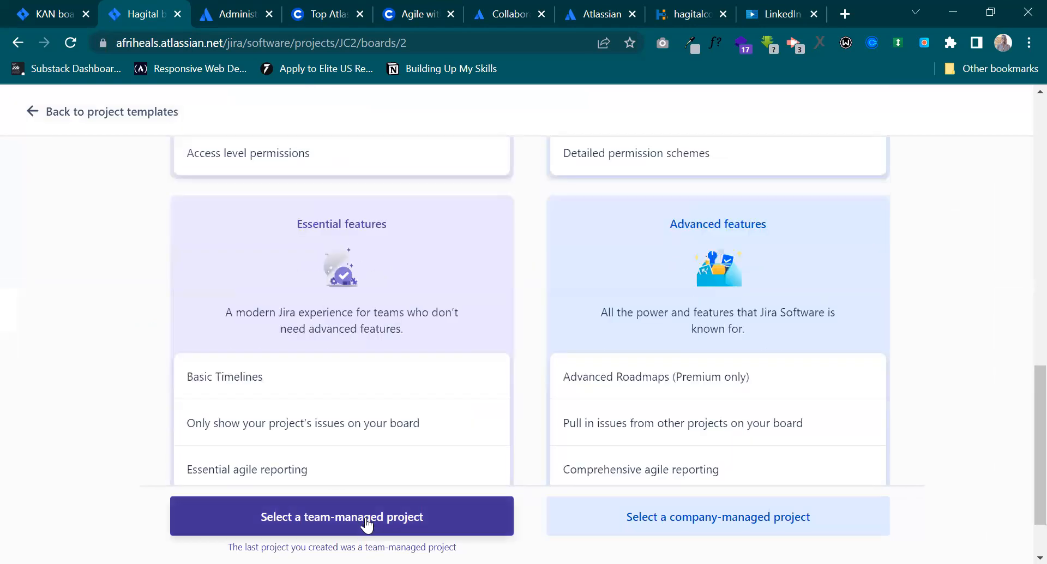
click(368, 518)
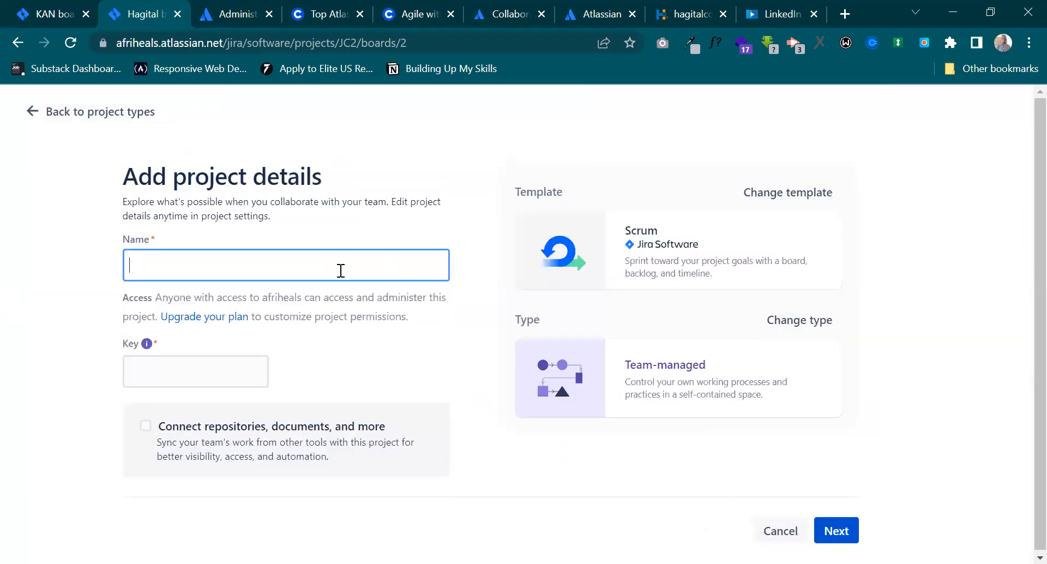
Create the project with the name demo and go to its board without connecting any tools, dismissing the creation notice.
text(demo)
click(836, 530)
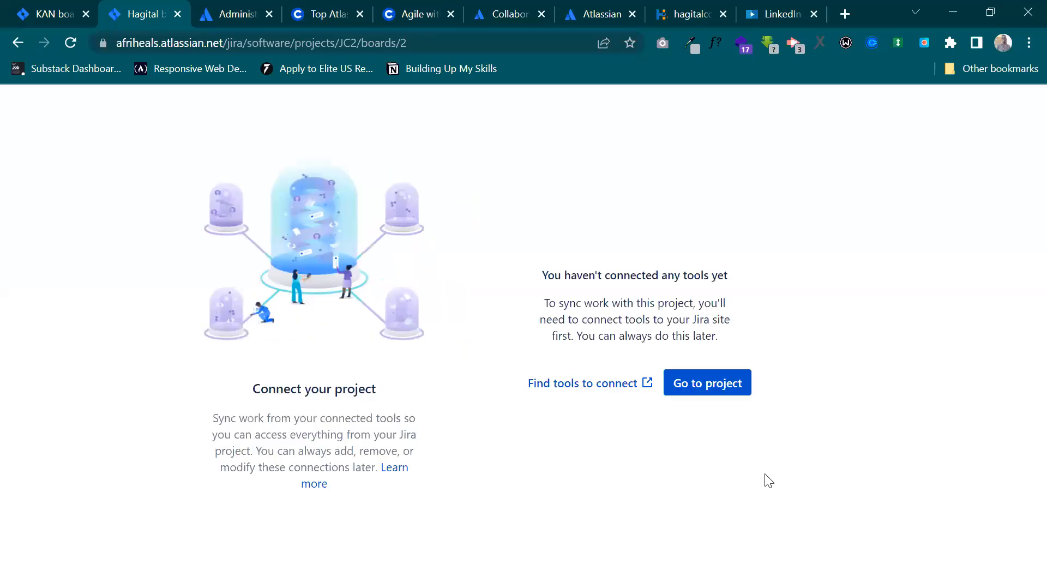
click(706, 431)
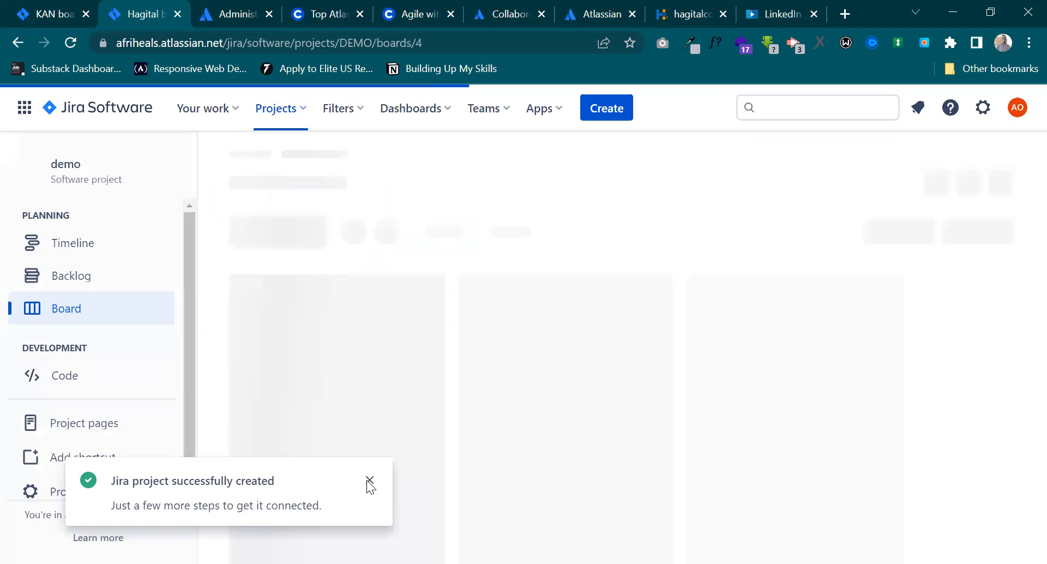
click(370, 480)
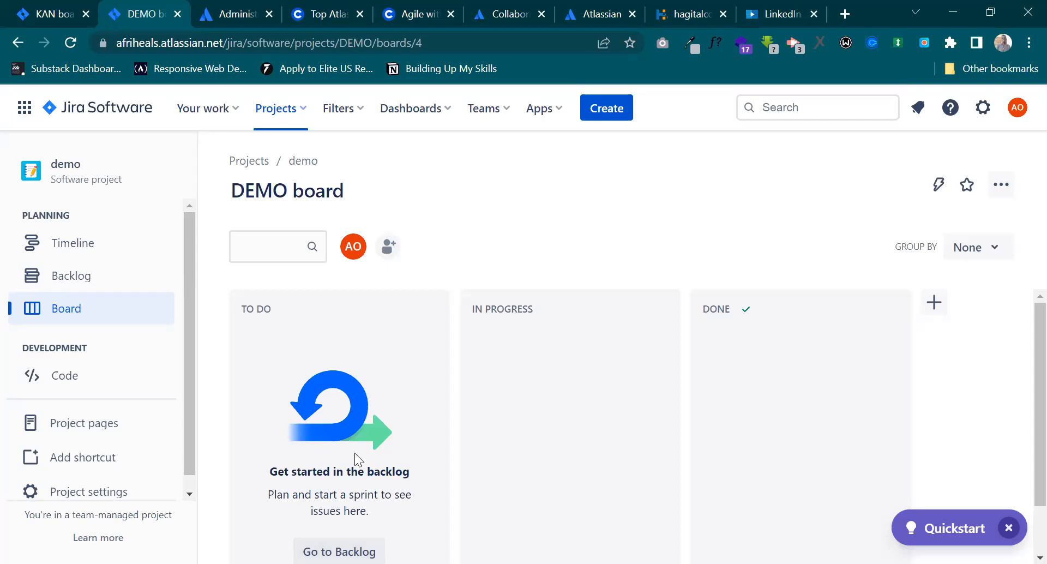
scroll(355, 453, down, 1)
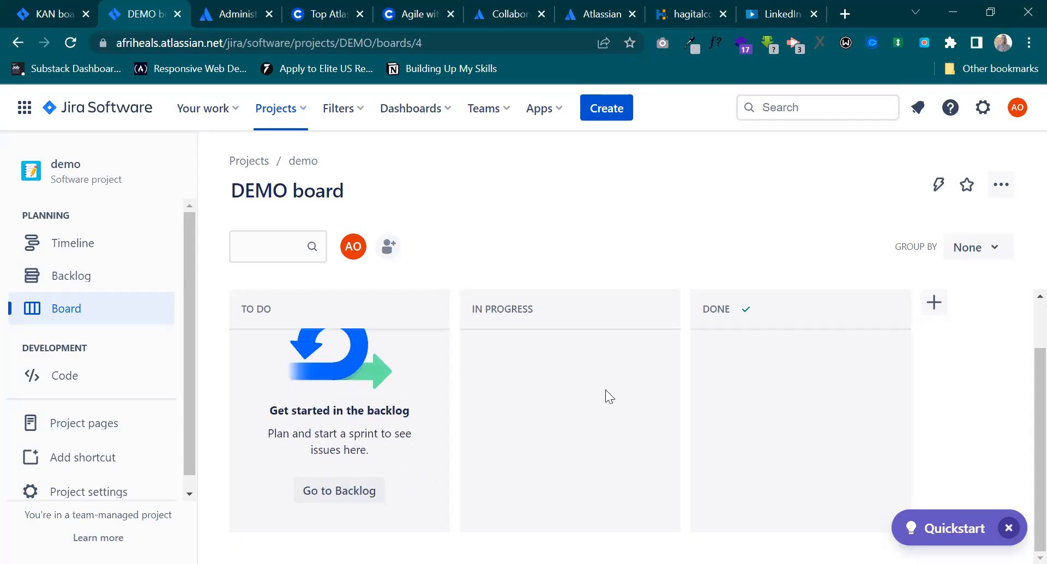